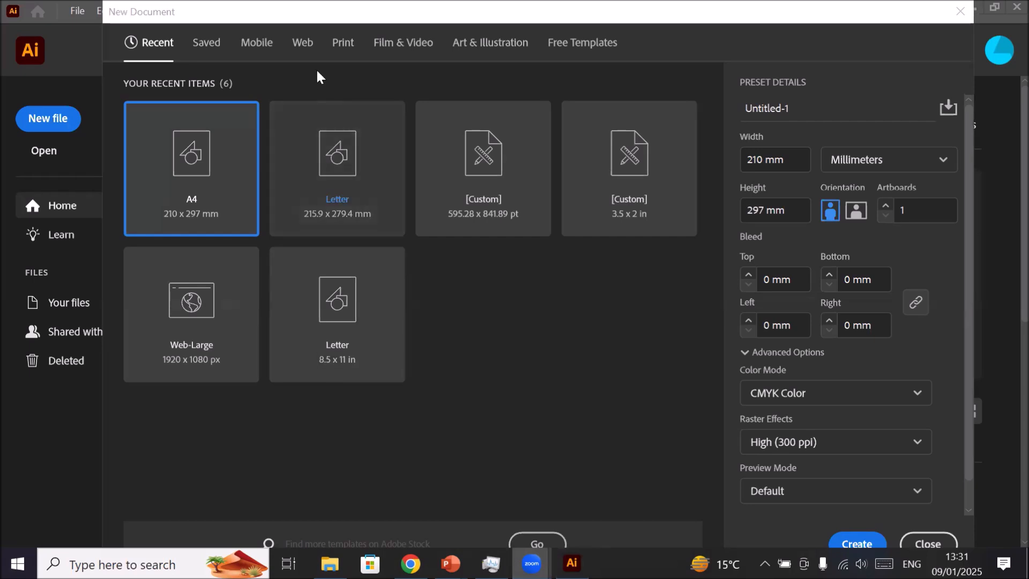
# - Browse the web document templates and download the free Natural and Organic Web Banner Set template
pyautogui.click(301, 43)
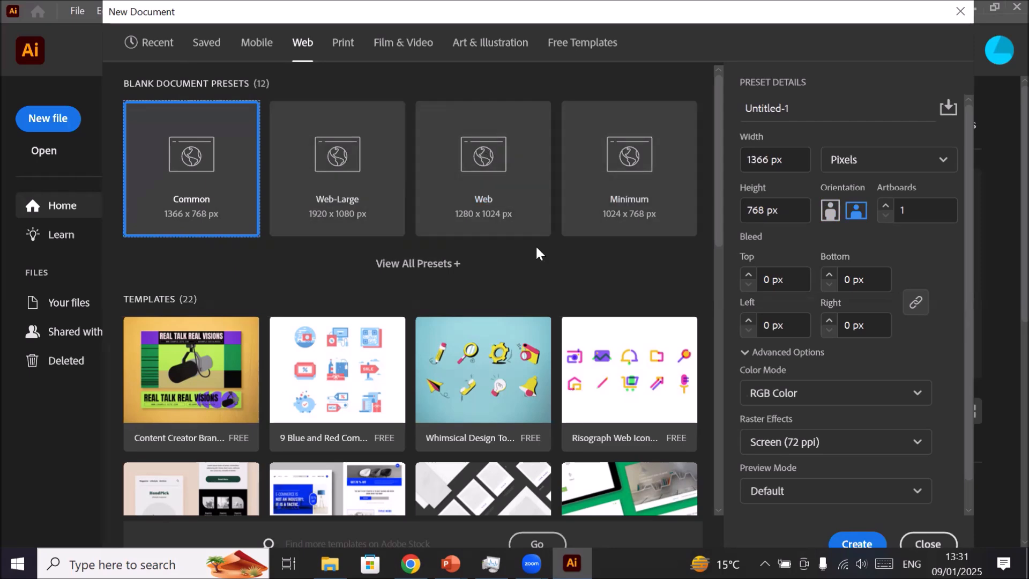
pyautogui.scroll(-10, 536, 252)
pyautogui.scroll(-2, 537, 252)
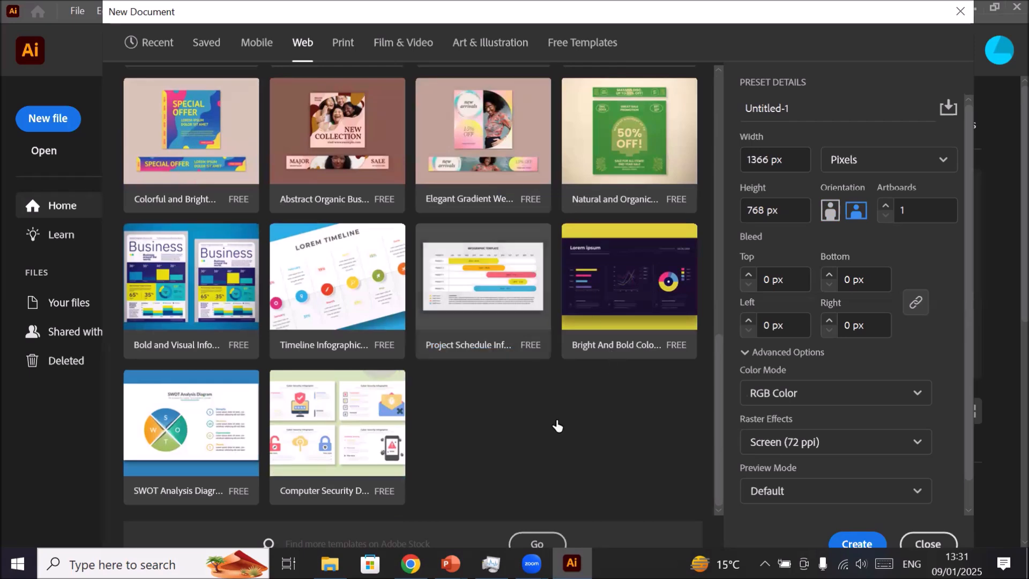
pyautogui.scroll(2, 600, 327)
pyautogui.scroll(2, 599, 324)
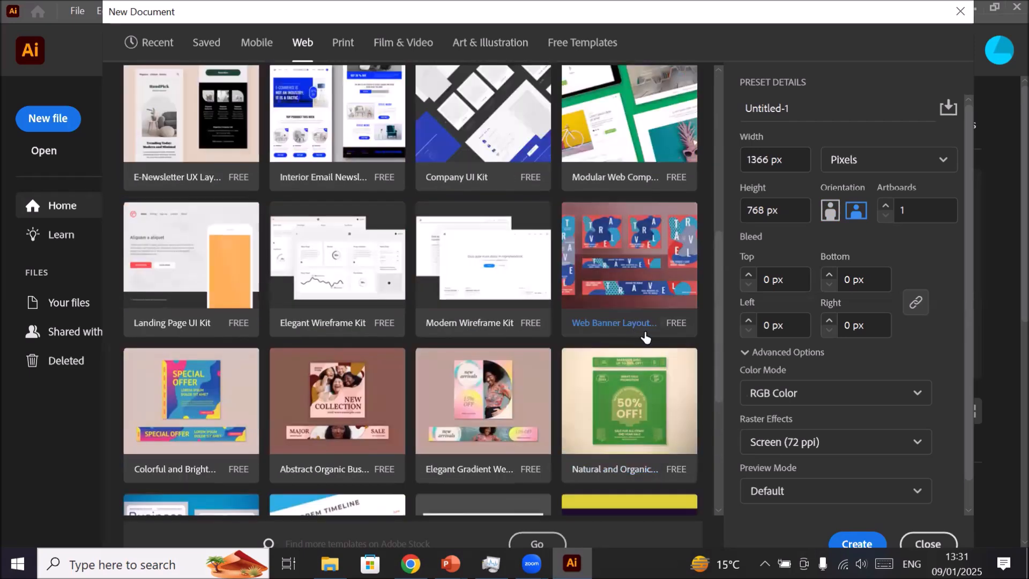
pyautogui.scroll(-2, 648, 339)
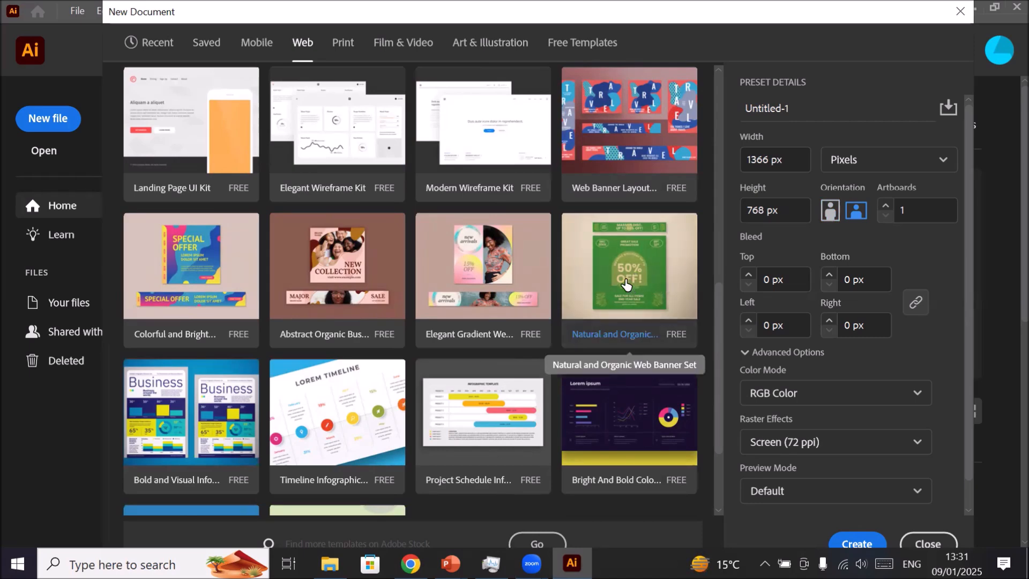
pyautogui.click(656, 285)
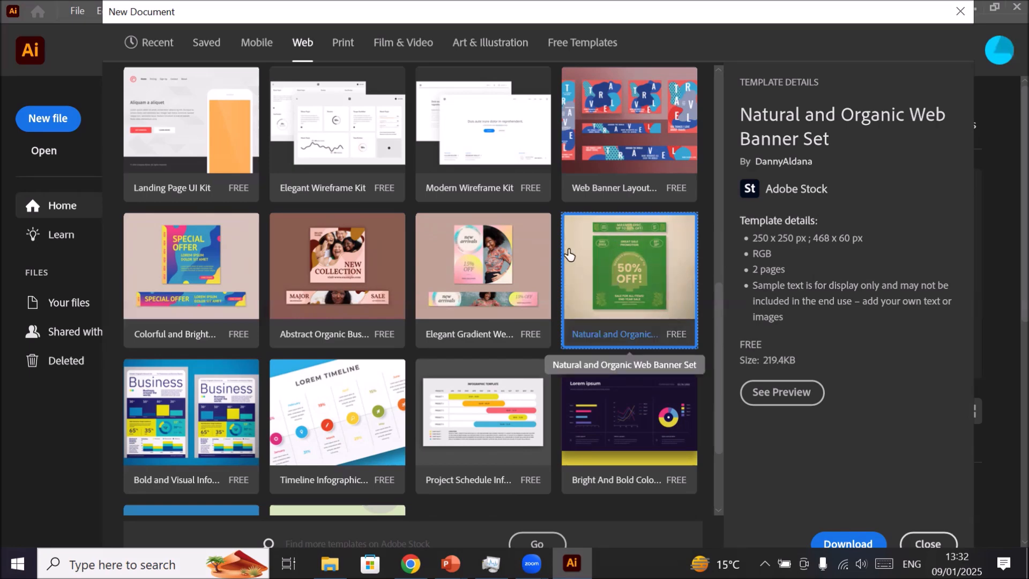
pyautogui.click(833, 539)
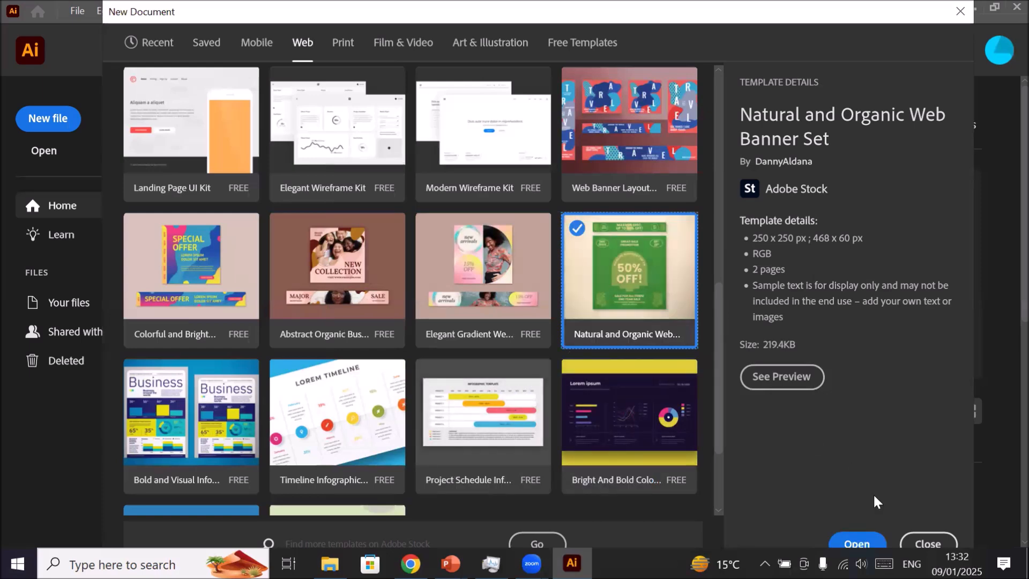
# - Open the downloaded banner template without replacing the missing fonts, and skip automatic font activation
pyautogui.click(840, 542)
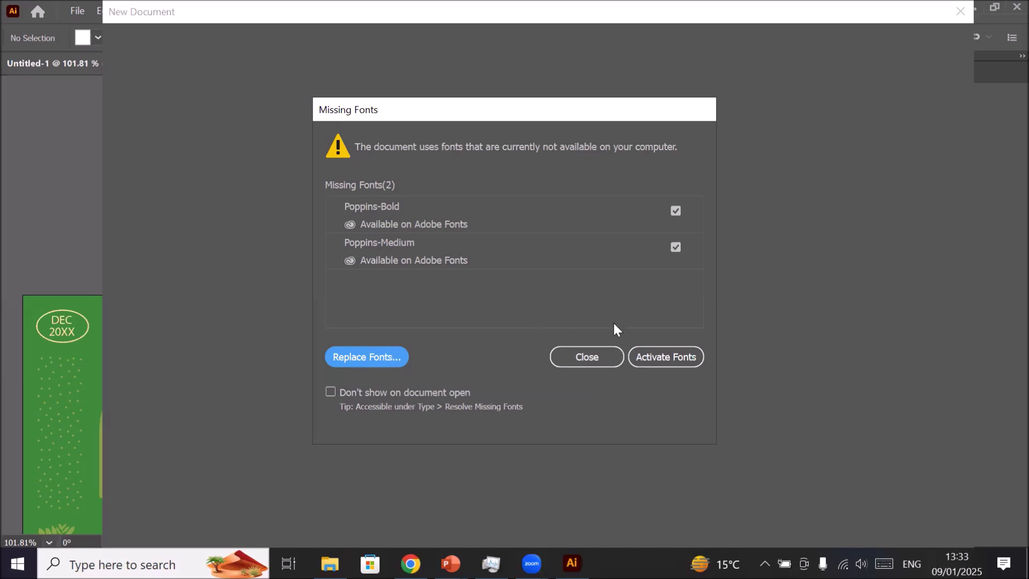
pyautogui.click(590, 359)
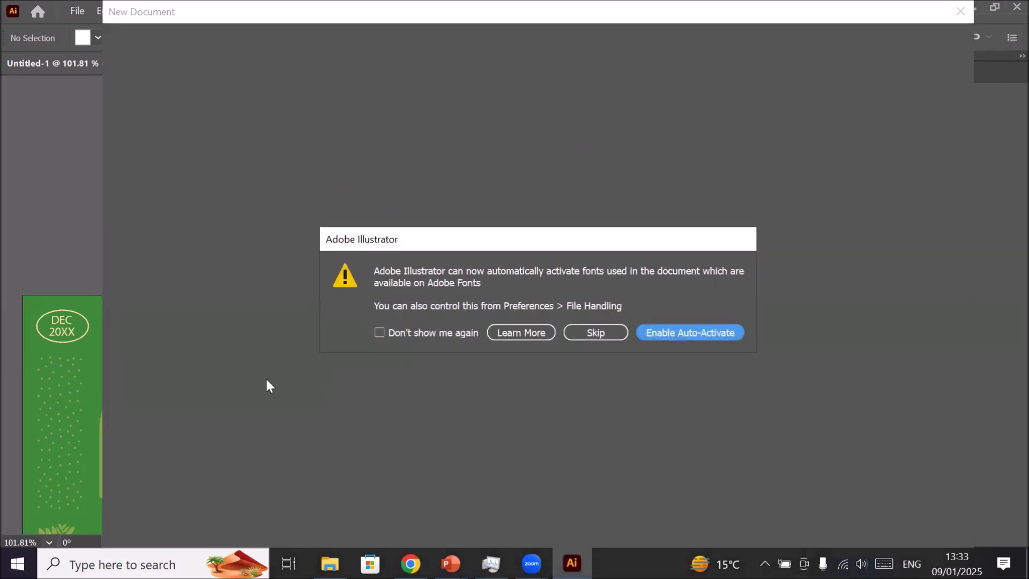
pyautogui.click(590, 333)
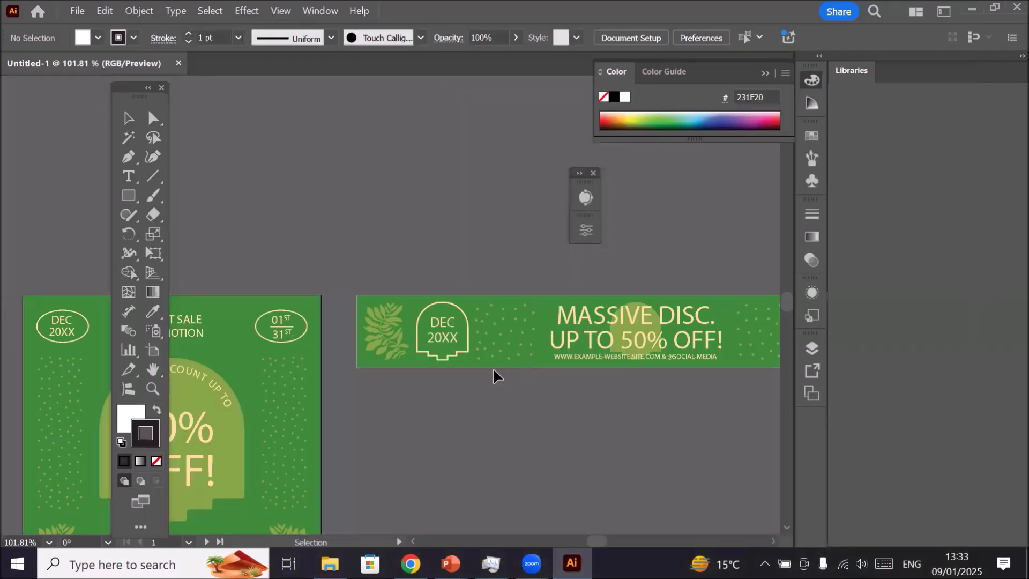
# - Reset the Essentials Classic workspace to its default layout
pyautogui.scroll(-1, 401, 391)
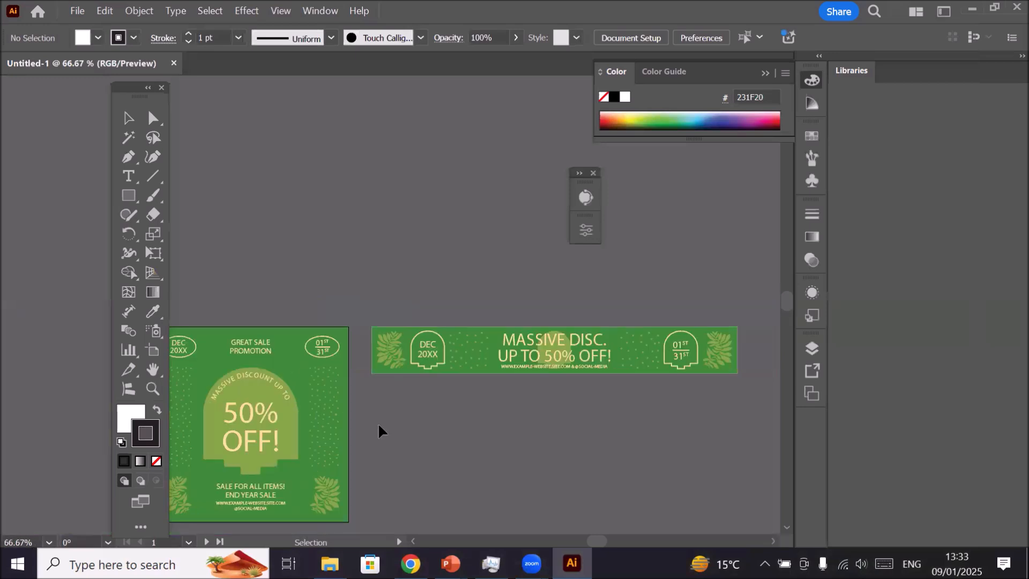
pyautogui.moveTo(381, 430); pyautogui.dragTo(391, 305)
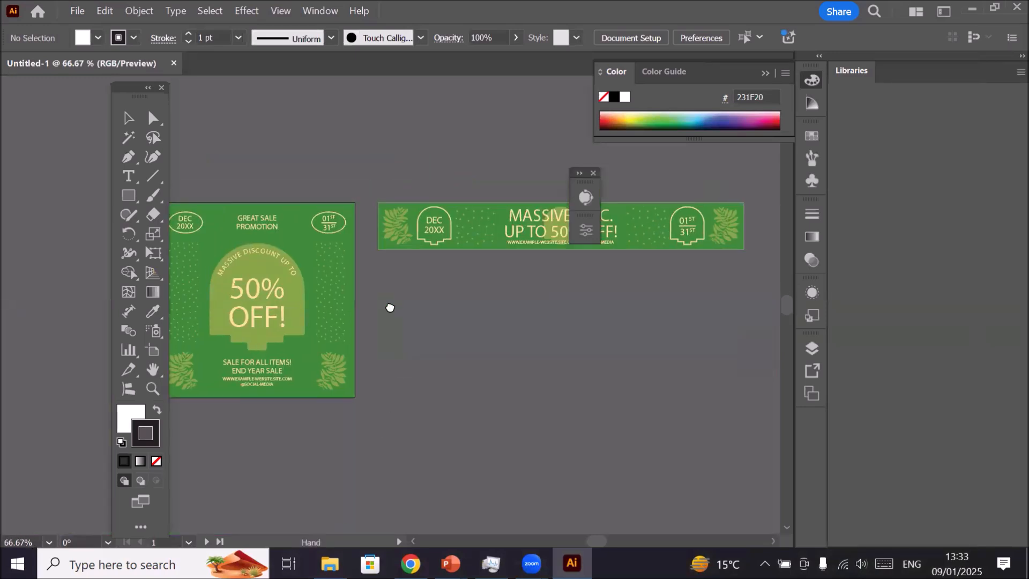
pyautogui.click(328, 16)
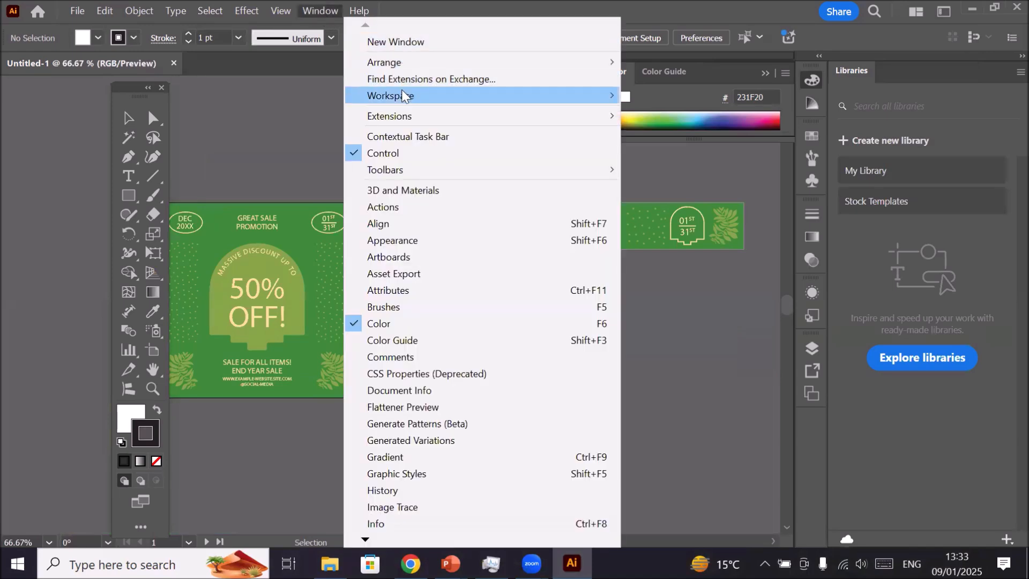
pyautogui.moveTo(453, 92)
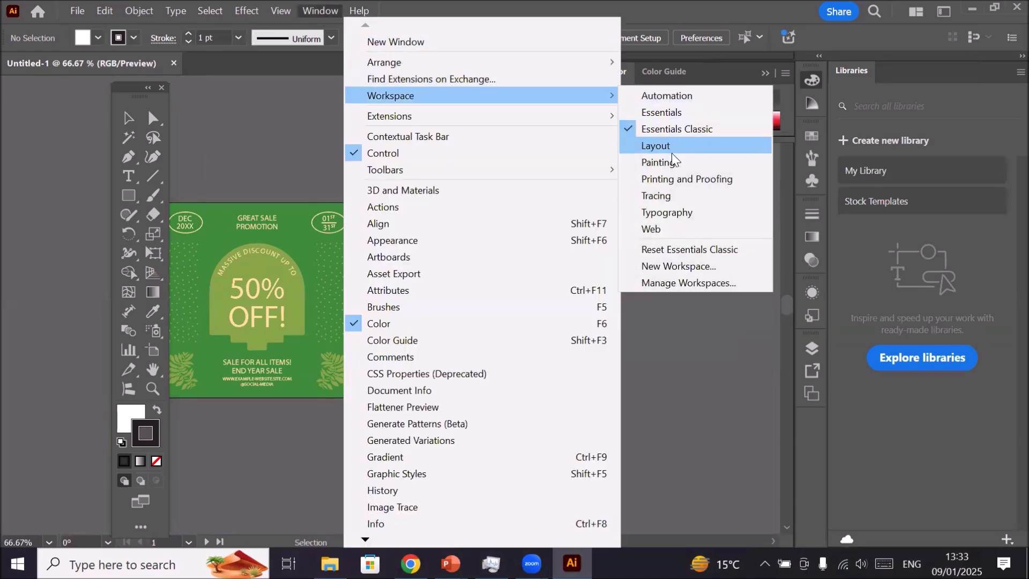
pyautogui.click(690, 250)
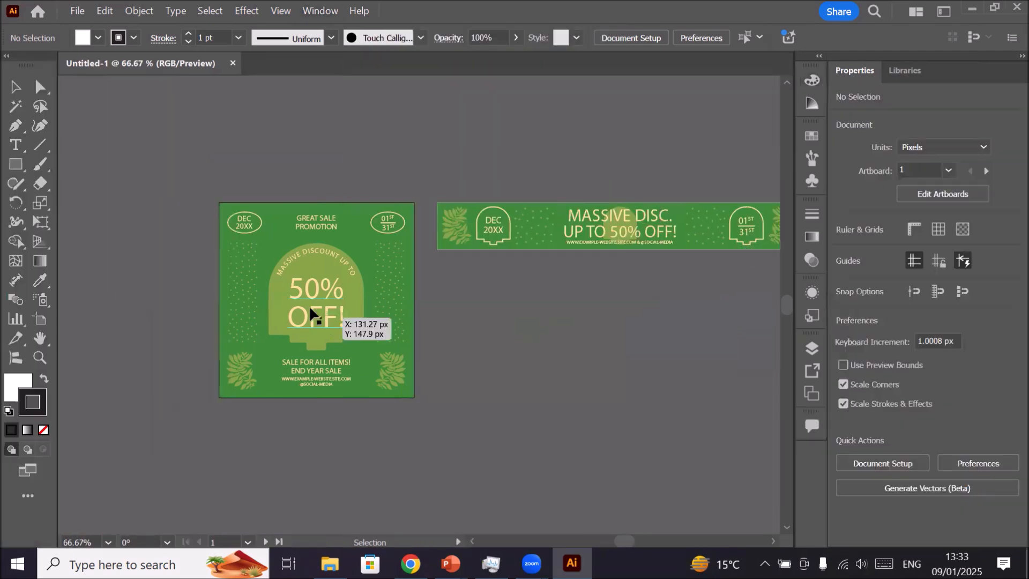
# - Examine the square banner's parts by selecting the date text, both leaf ornaments and the badge shape behind the discount text
pyautogui.scroll(3, 274, 301)
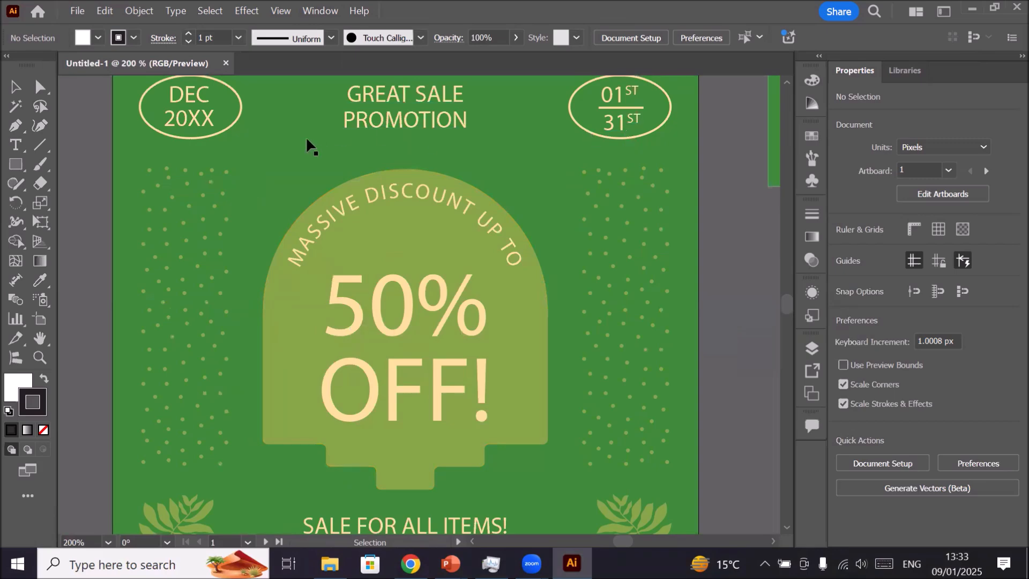
pyautogui.click(196, 125)
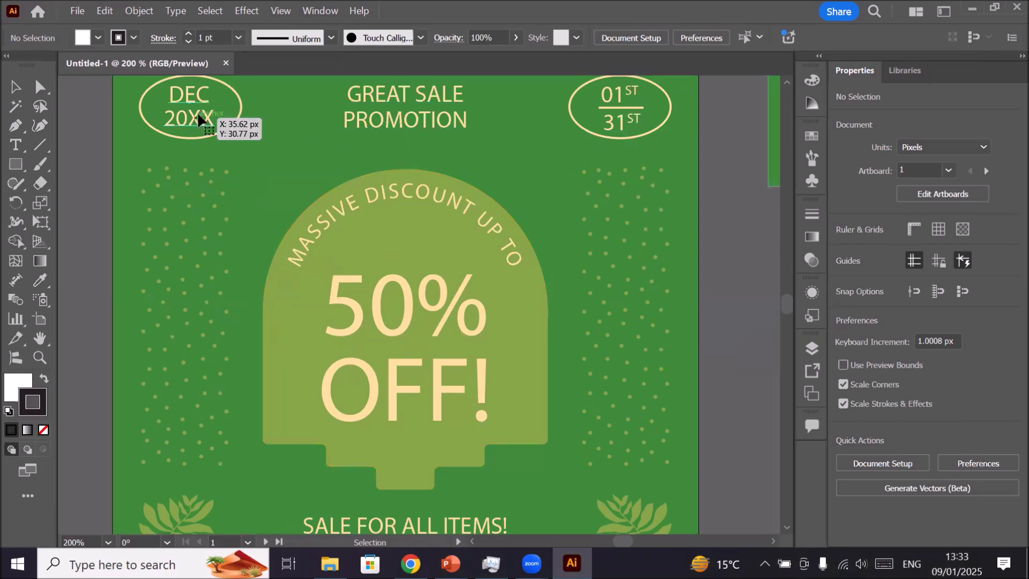
pyautogui.keyDown('alt'); pyautogui.scroll(-2, 311, 195); pyautogui.keyUp('alt')
pyautogui.keyDown('alt'); pyautogui.scroll(-1, 351, 276); pyautogui.keyUp('alt')
pyautogui.keyDown('alt'); pyautogui.scroll(2, 363, 336); pyautogui.keyUp('alt')
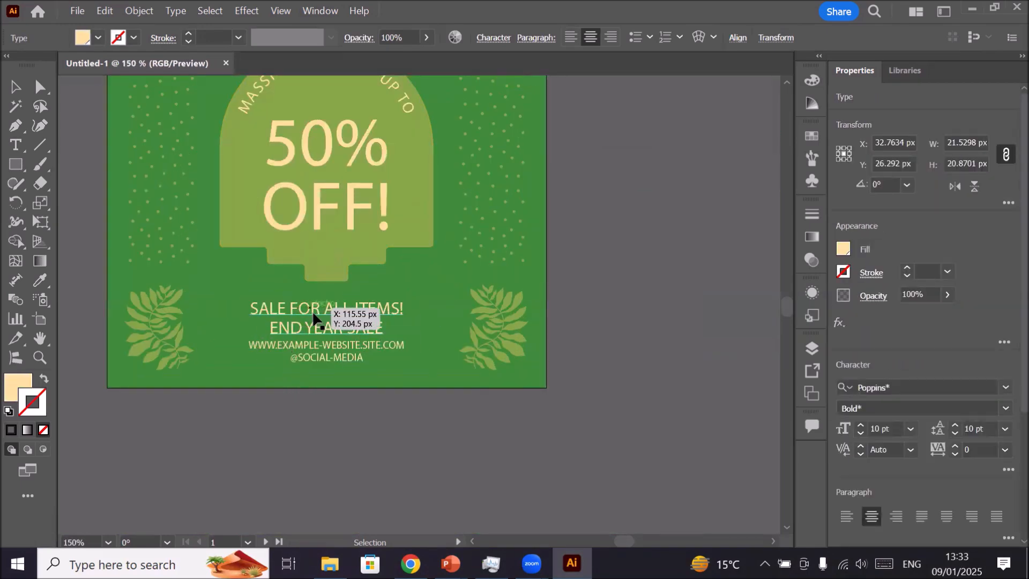
pyautogui.click(500, 319)
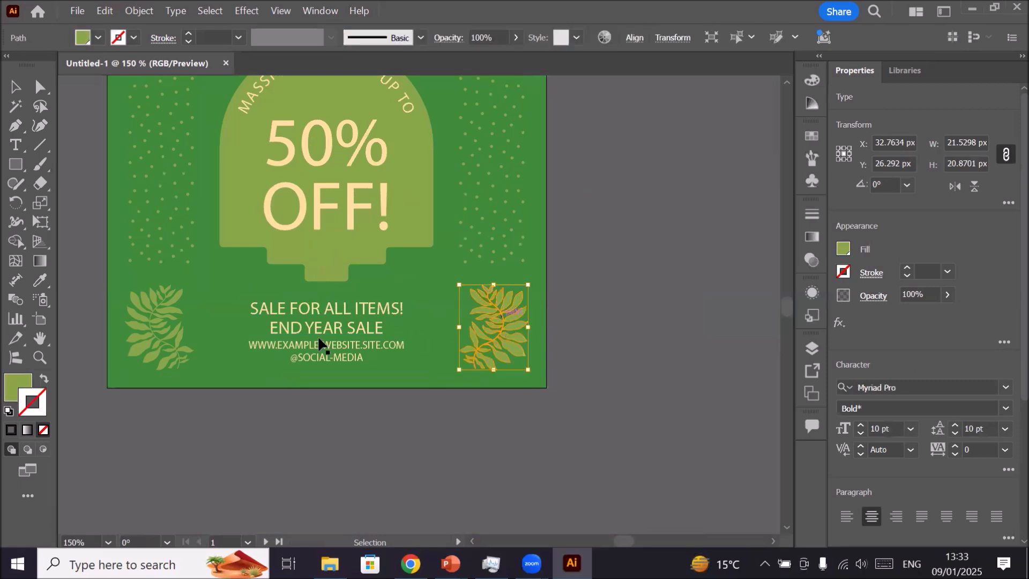
pyautogui.click(151, 340)
pyautogui.click(497, 333)
pyautogui.click(408, 188)
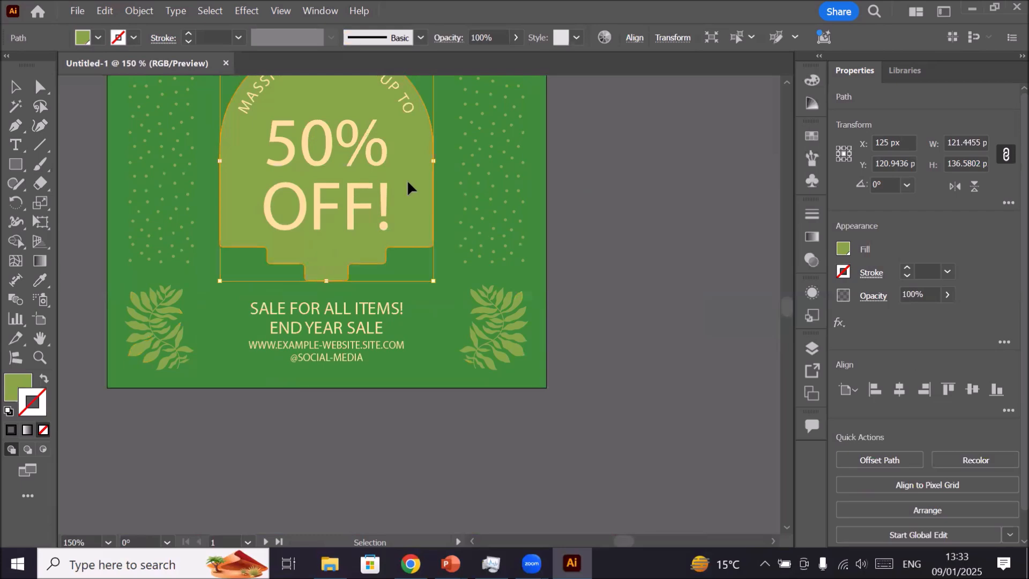
# - Examine the dot patterns on both sides of the square banner by selecting each group
pyautogui.scroll(3, 421, 211)
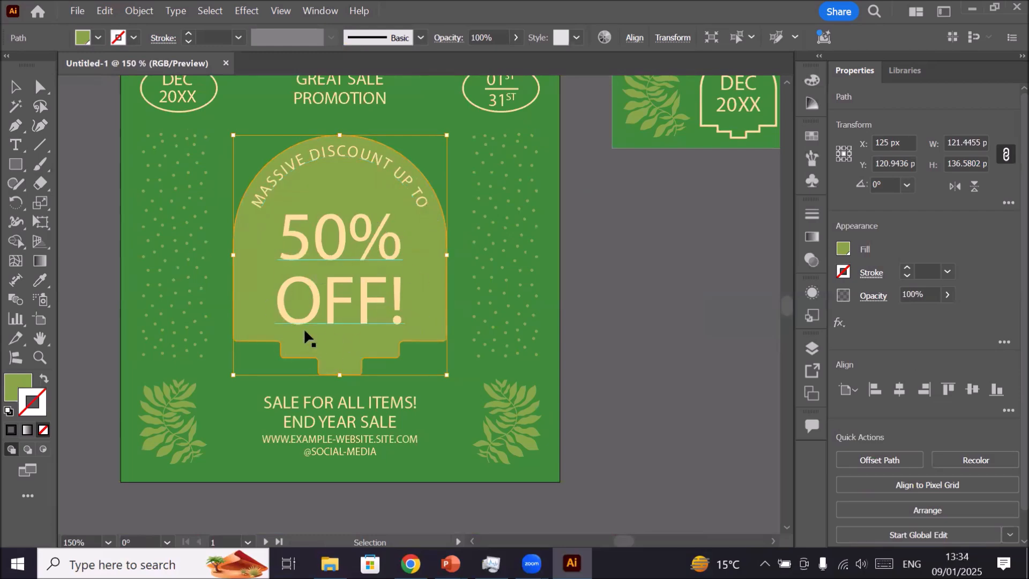
pyautogui.click(158, 213)
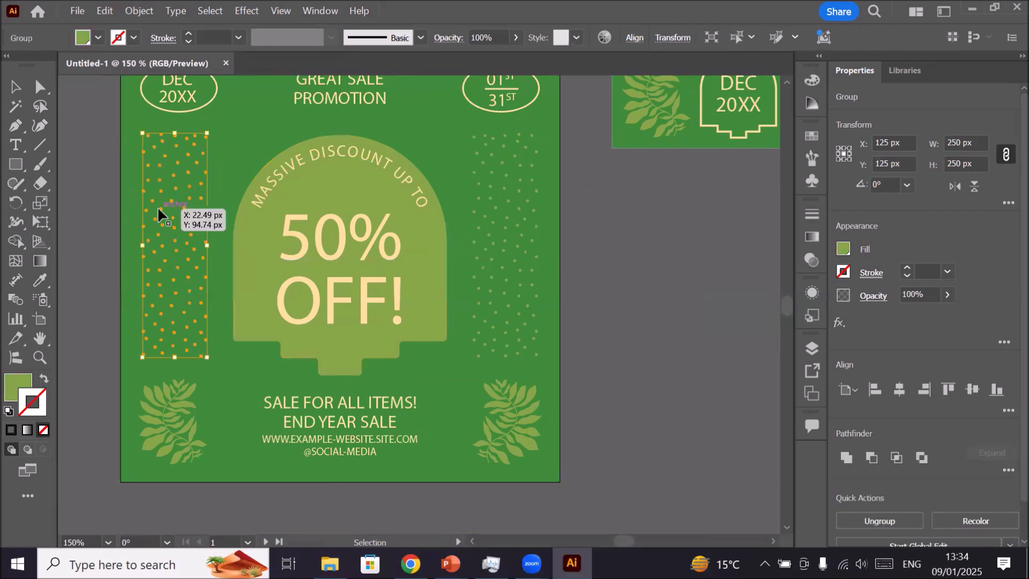
pyautogui.click(487, 167)
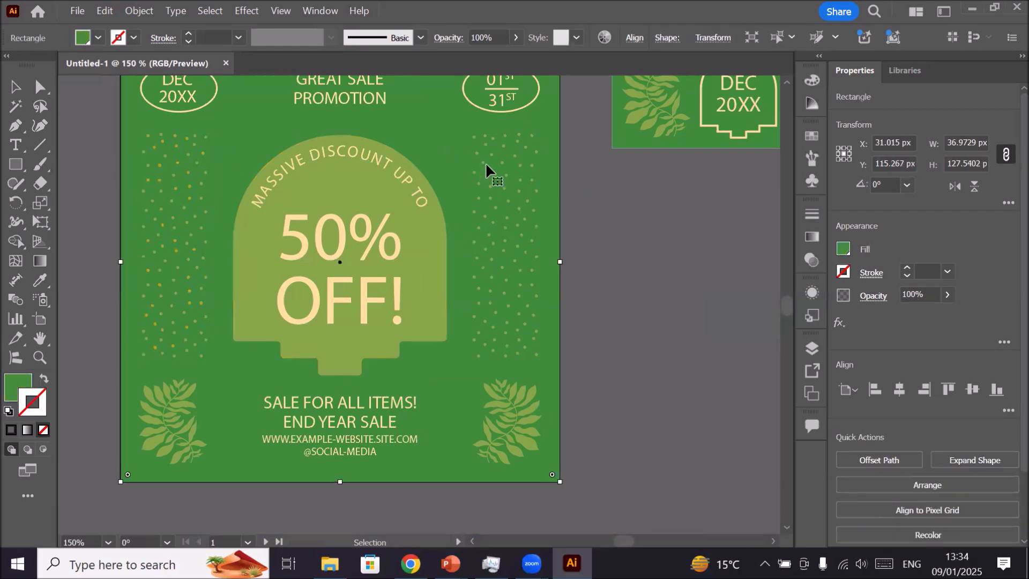
pyautogui.click(489, 187)
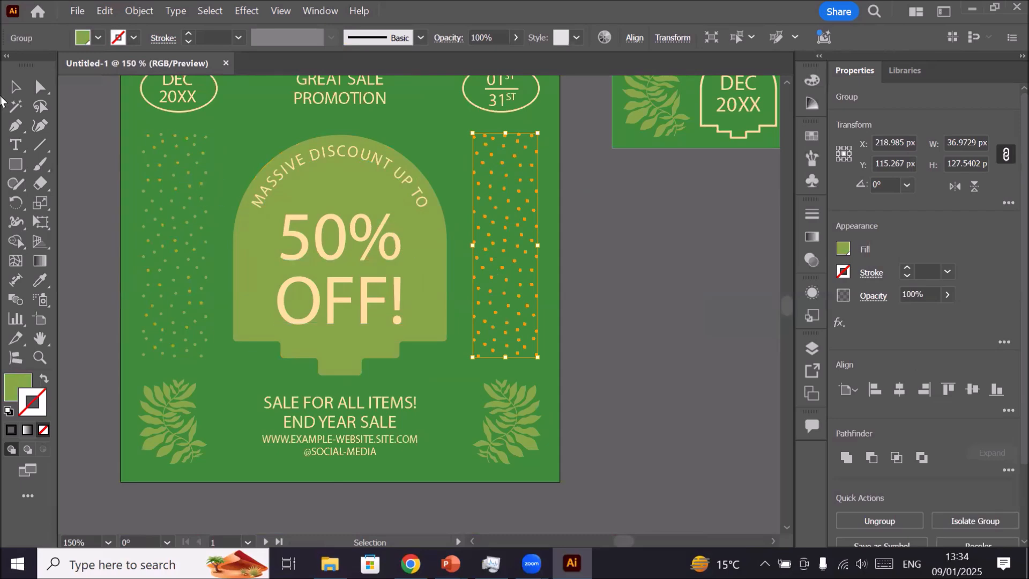
# - Undock the tools so they float beside the square banner, and activate the Mesh, Gradient and Symbol Sprayer tools in turn
pyautogui.moveTo(20, 62); pyautogui.dragTo(649, 182)
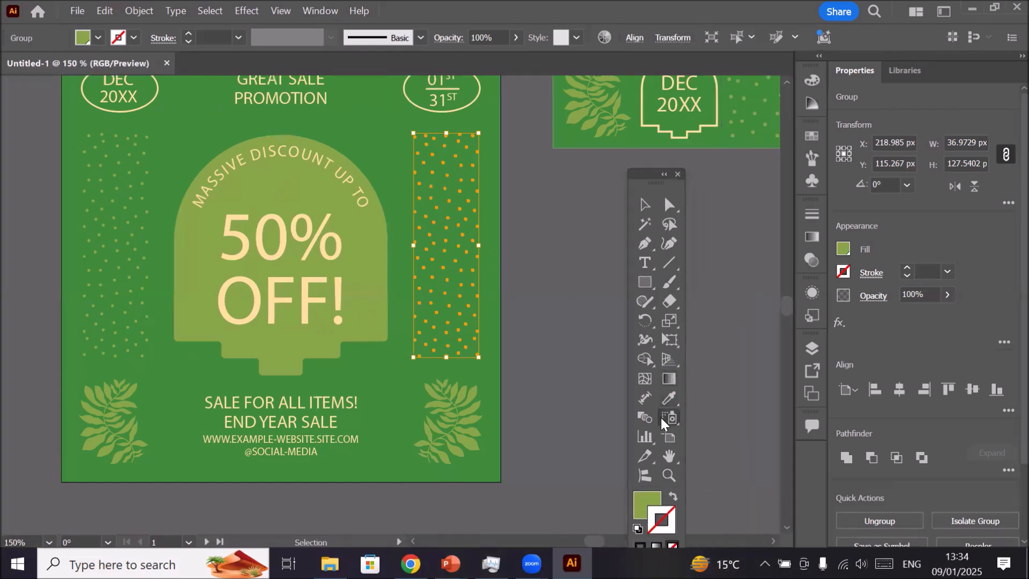
pyautogui.click(645, 384)
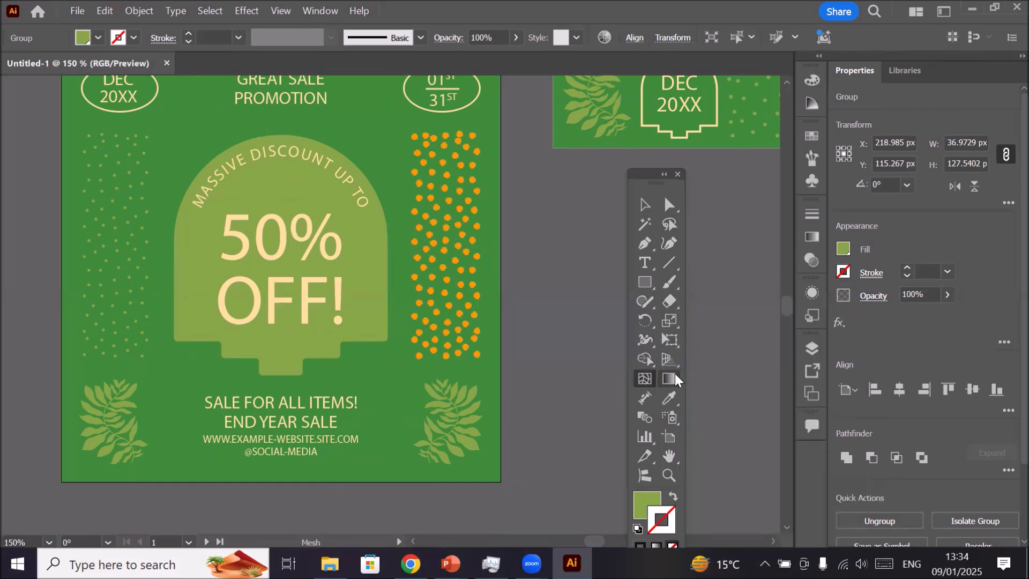
pyautogui.click(671, 379)
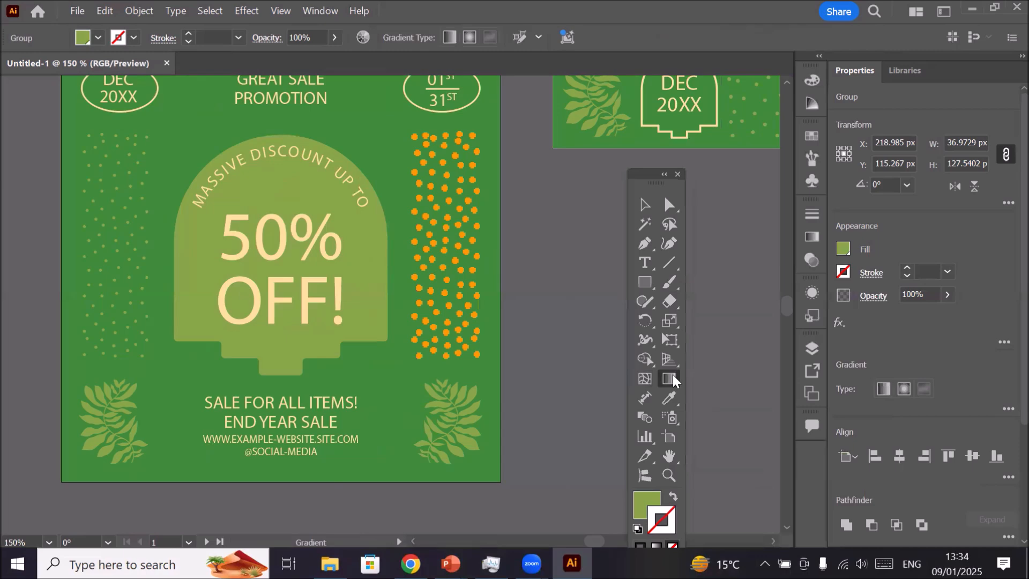
pyautogui.click(678, 424)
pyautogui.click(670, 417)
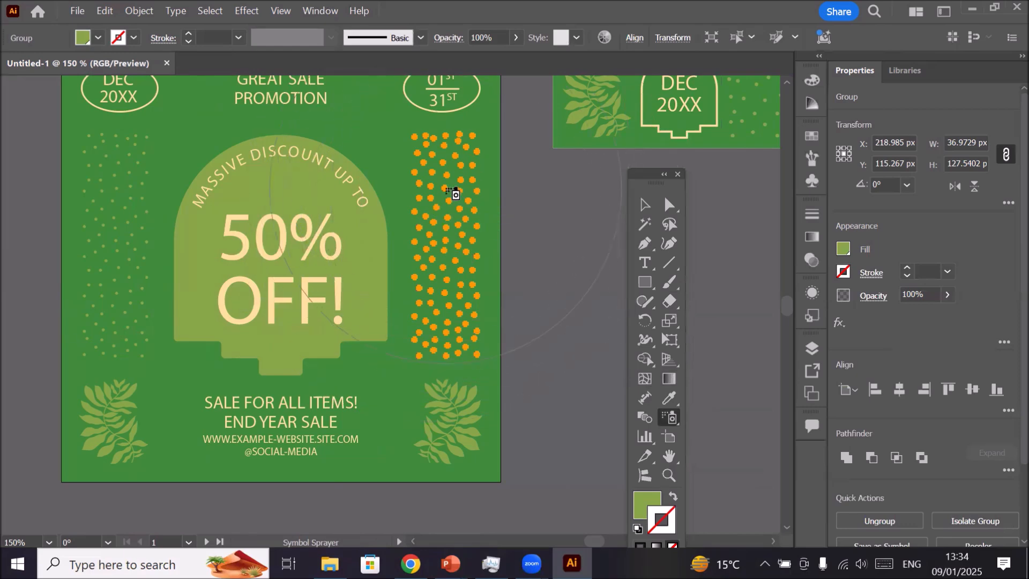
pyautogui.hotkey('ctrl', '-')
pyautogui.hotkey('ctrl', '-')
pyautogui.scroll(2, 397, 164)
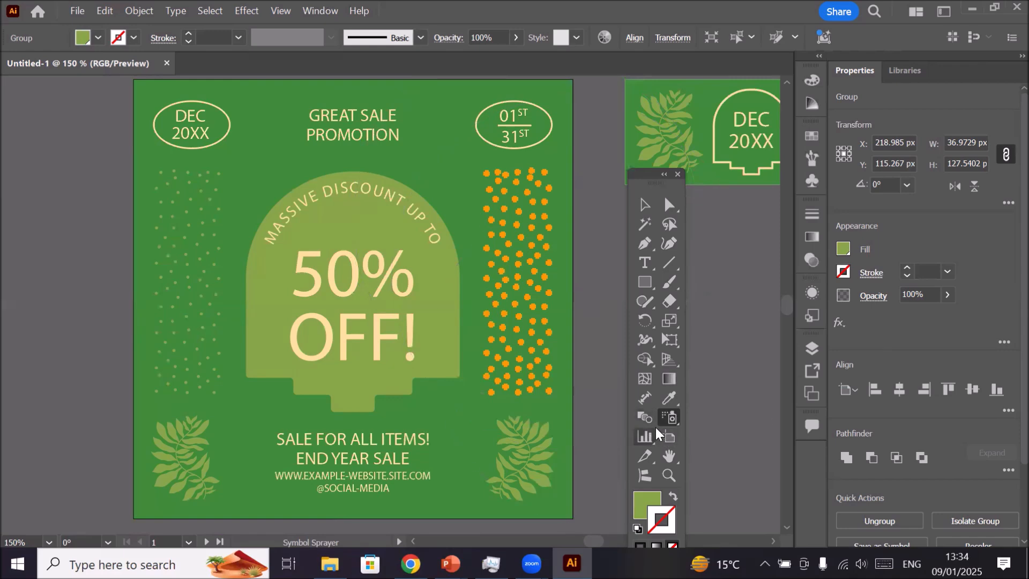
pyautogui.scroll(-2, 487, 356)
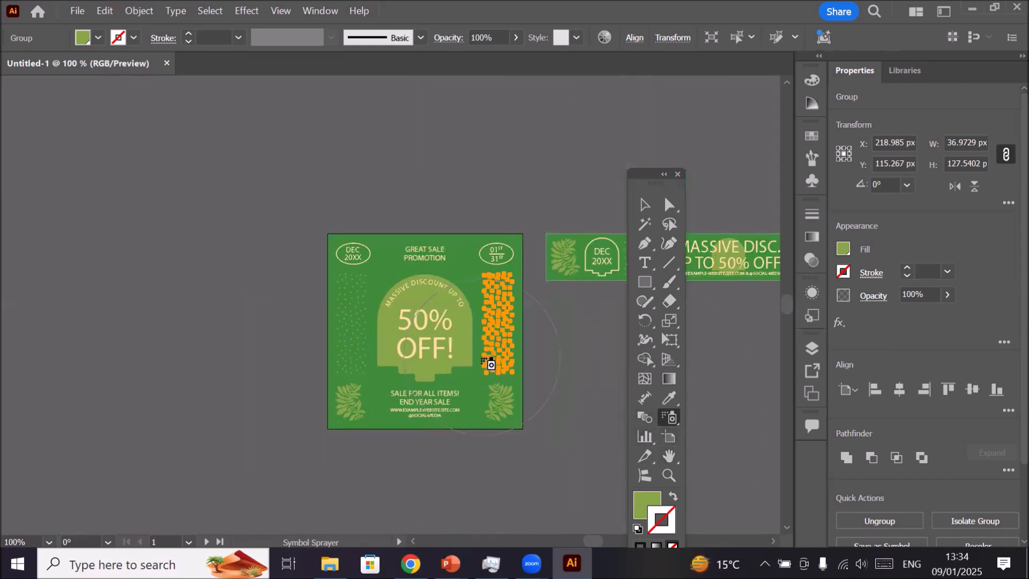
pyautogui.scroll(1, 554, 370)
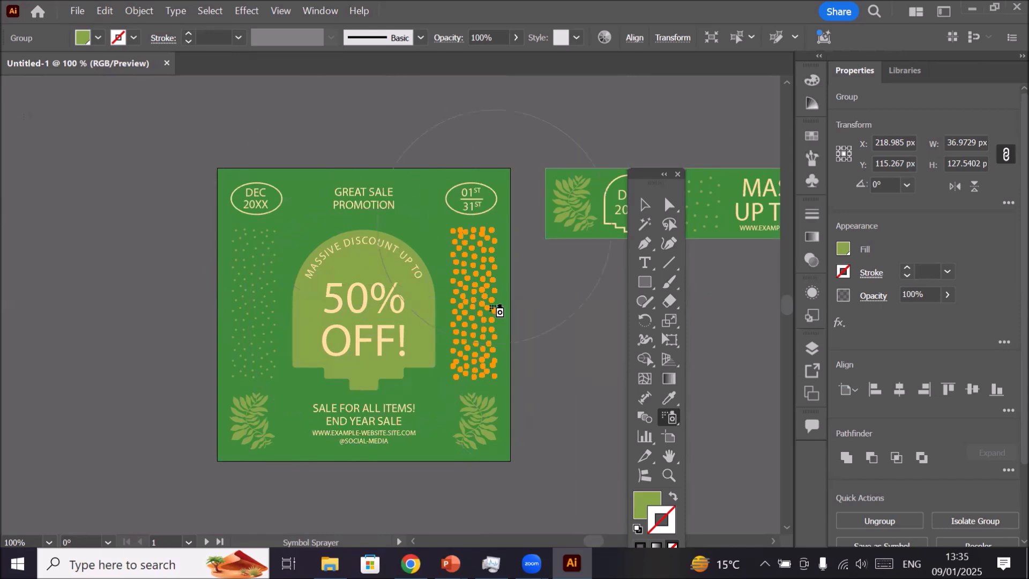
# - Start a new document and compare the Web, Mobile and Print presets, ending on the Web category
pyautogui.click(73, 13)
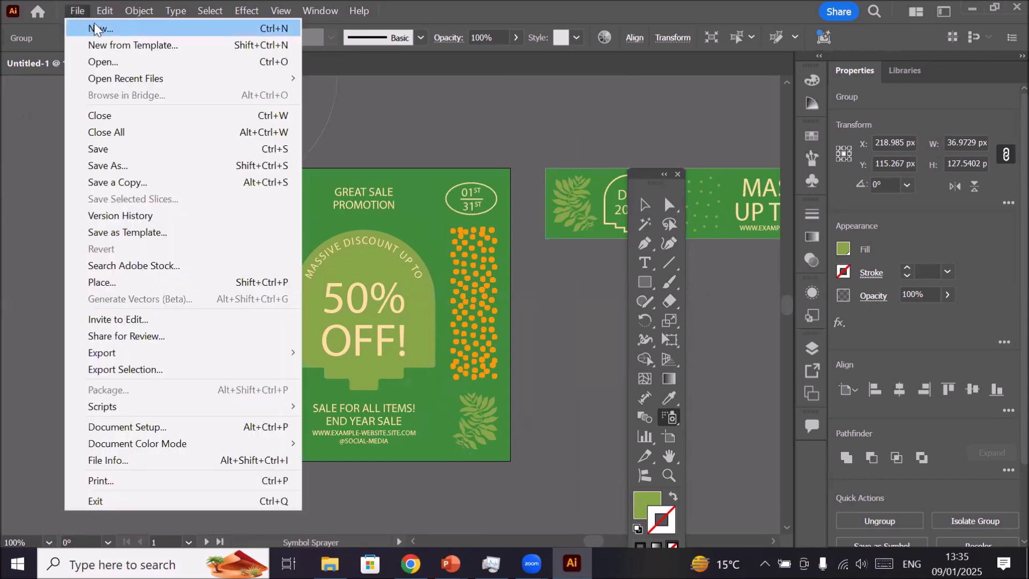
pyautogui.click(95, 28)
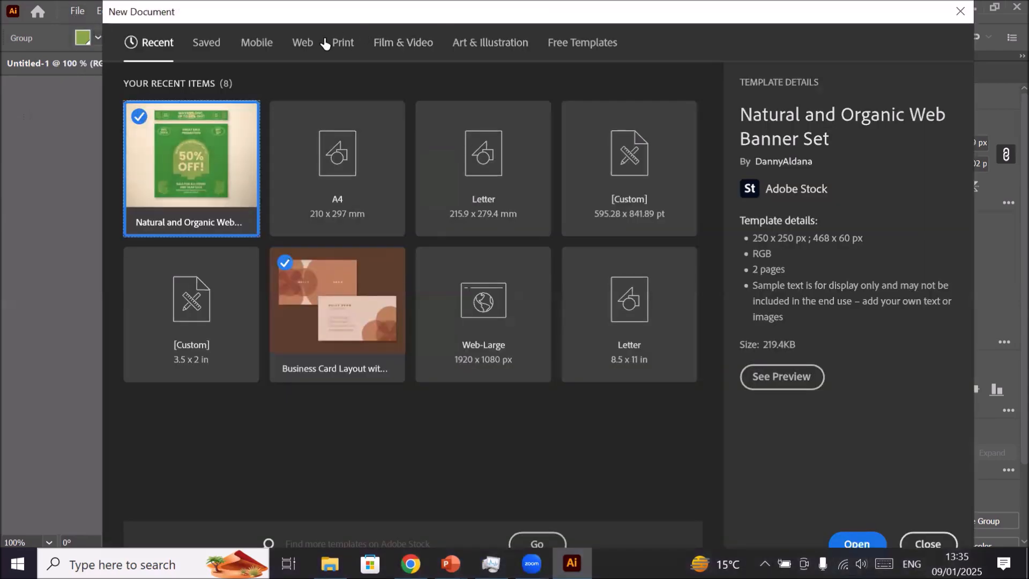
pyautogui.click(302, 43)
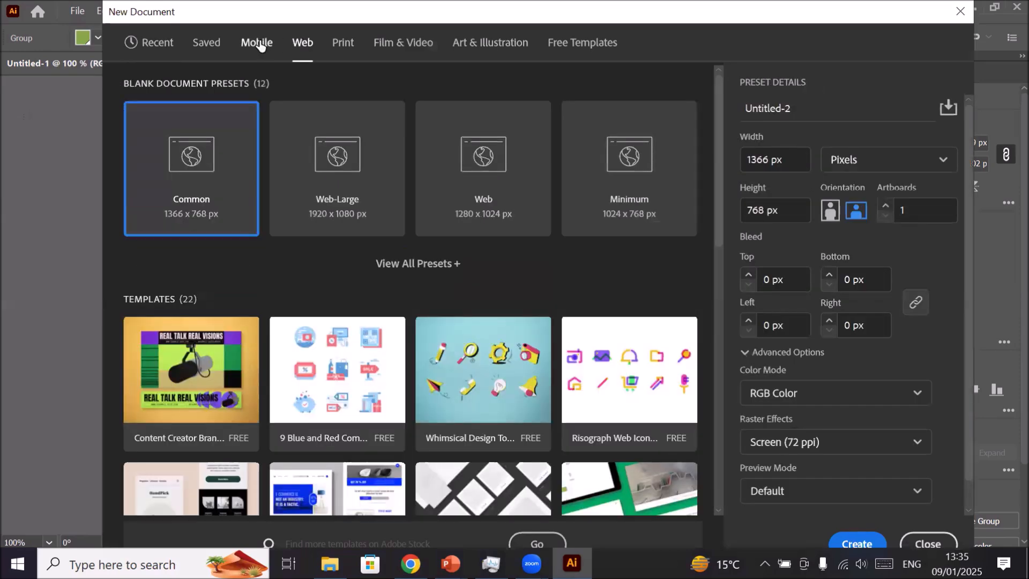
pyautogui.click(258, 42)
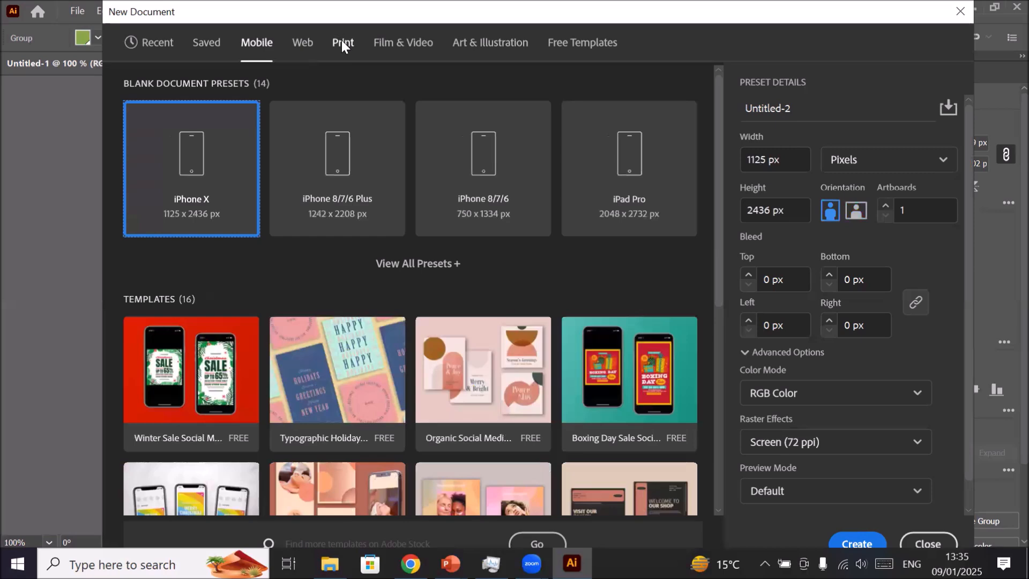
pyautogui.click(342, 40)
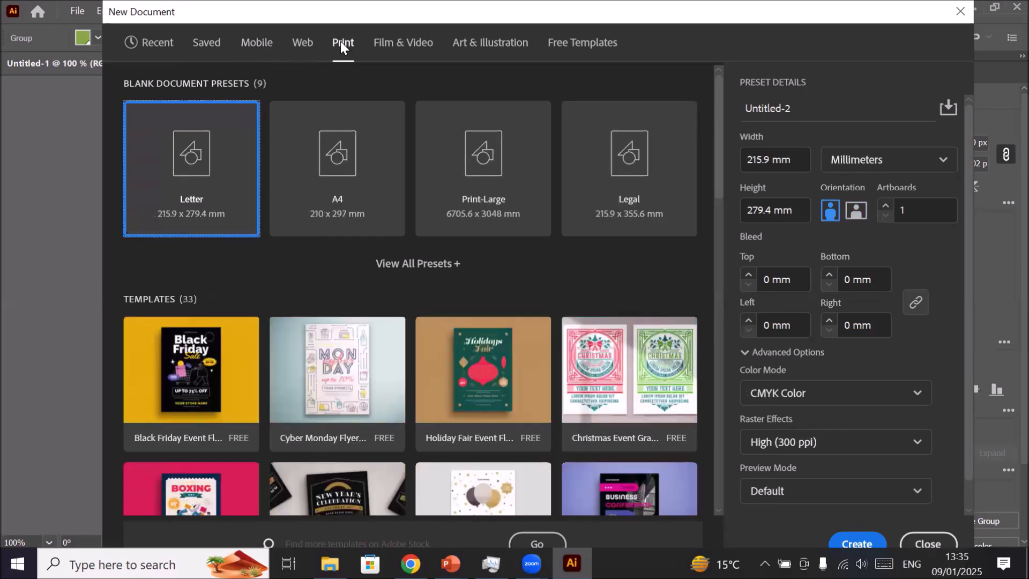
pyautogui.click(300, 47)
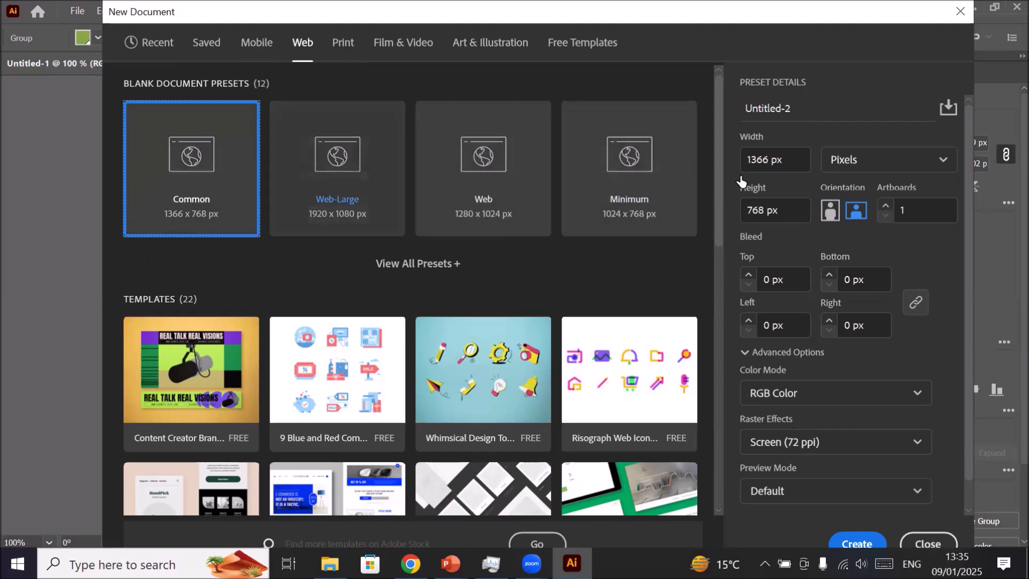
# - Set the new document's width and height to 1200 px each, with pixels as the unit
pyautogui.click(800, 159)
pyautogui.moveTo(800, 160); pyautogui.dragTo(735, 159)
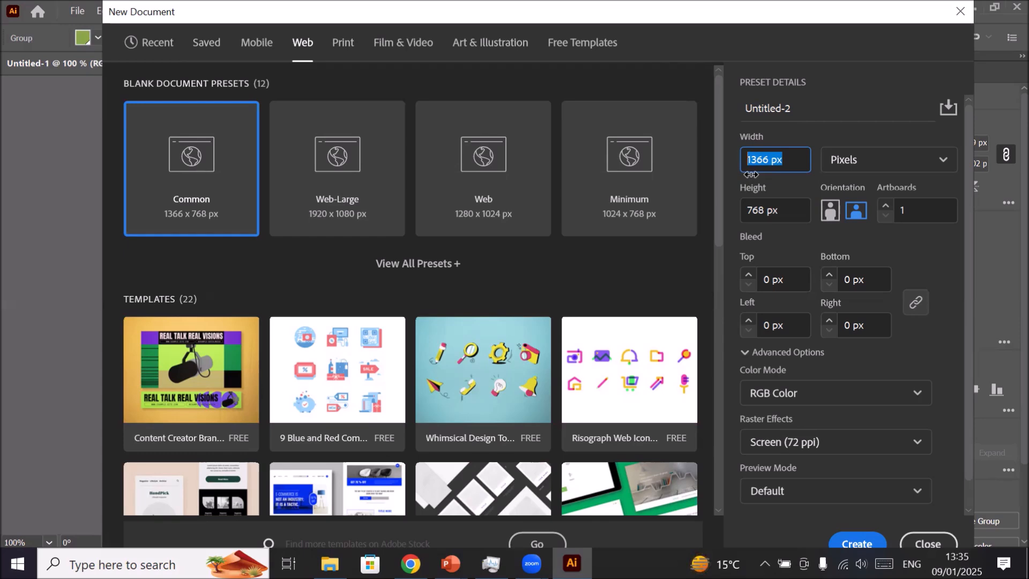
pyautogui.write('1200')
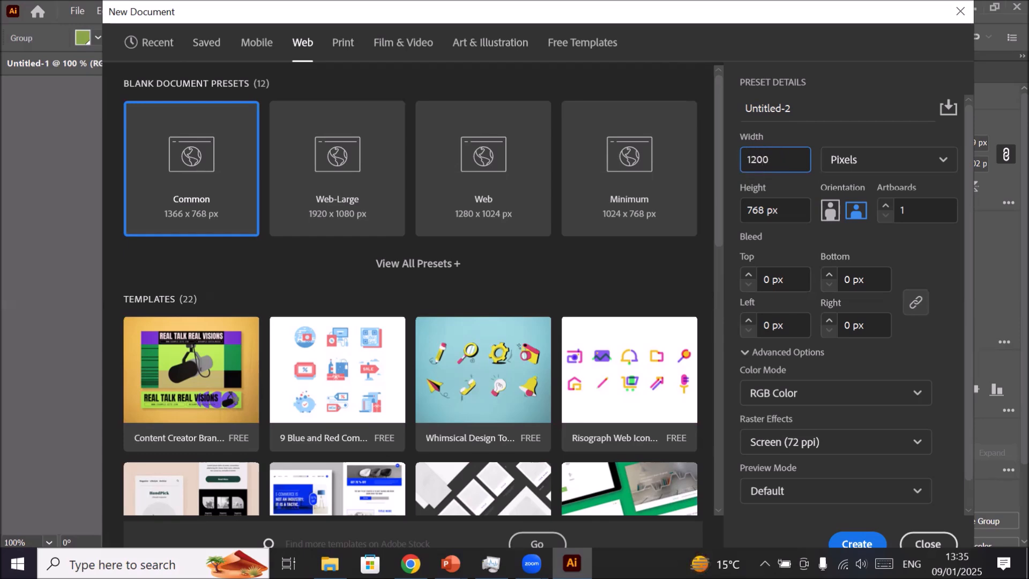
pyautogui.click(913, 149)
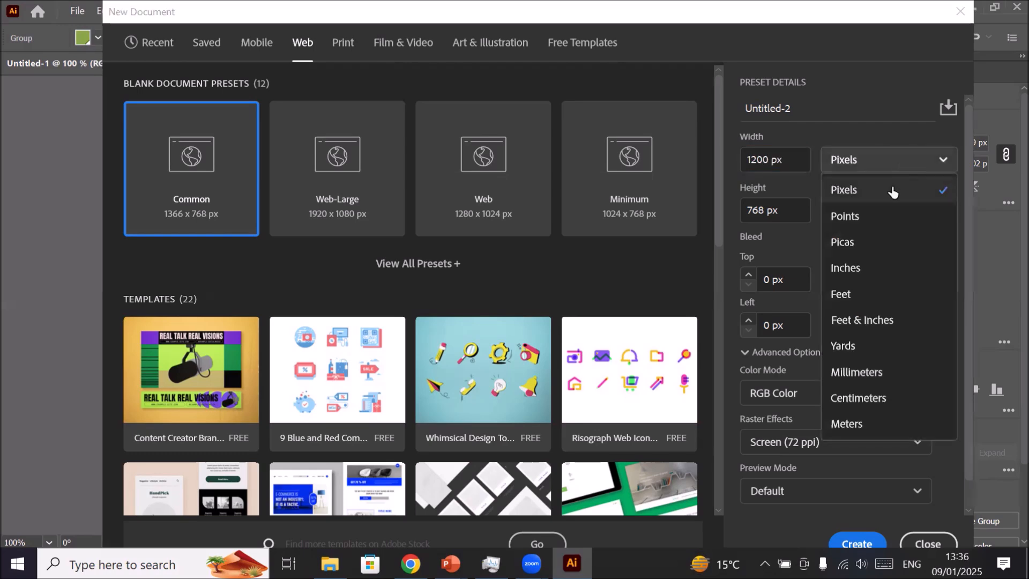
pyautogui.click(840, 192)
pyautogui.doubleClick(762, 210)
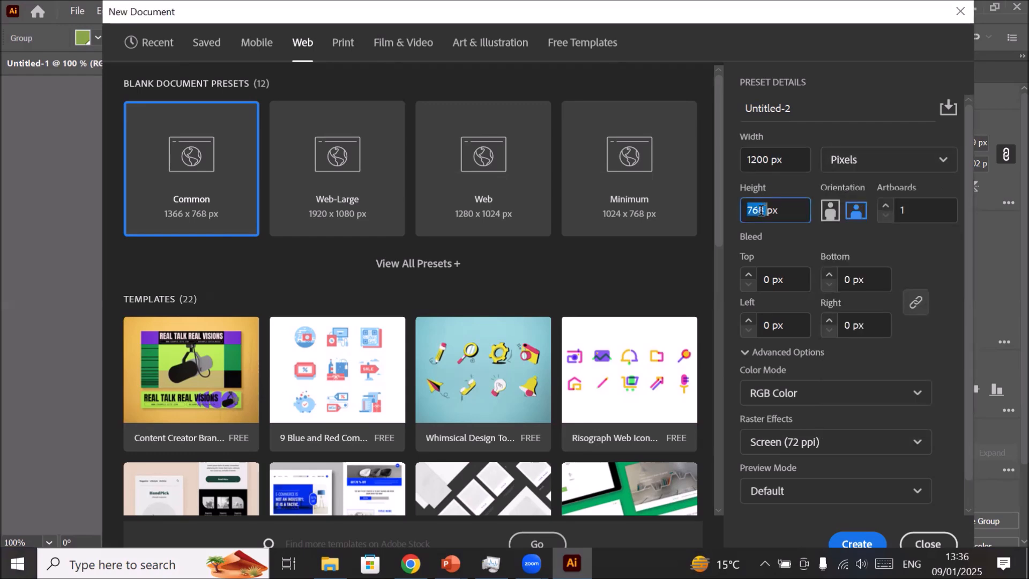
pyautogui.write('1200')
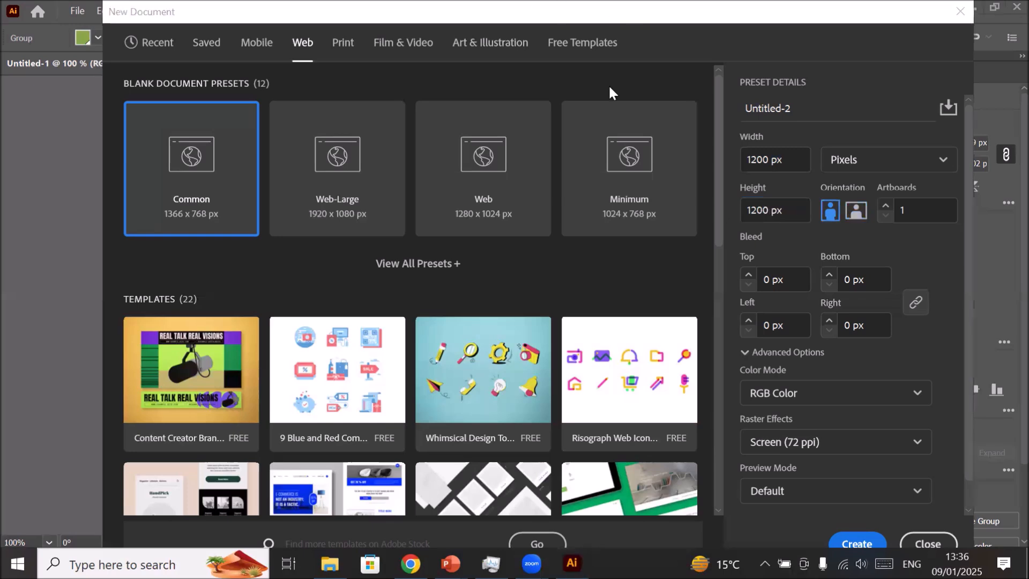
pyautogui.doubleClick(765, 157)
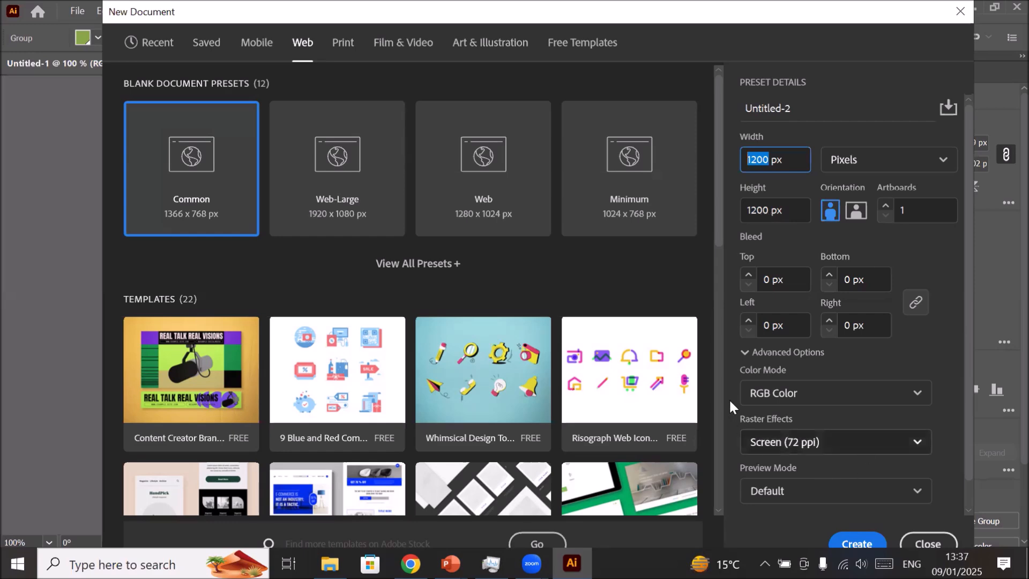
# - Keep RGB Color as the color mode and Screen (72 ppi) for raster effects, and create the document
pyautogui.click(782, 395)
pyautogui.click(781, 395)
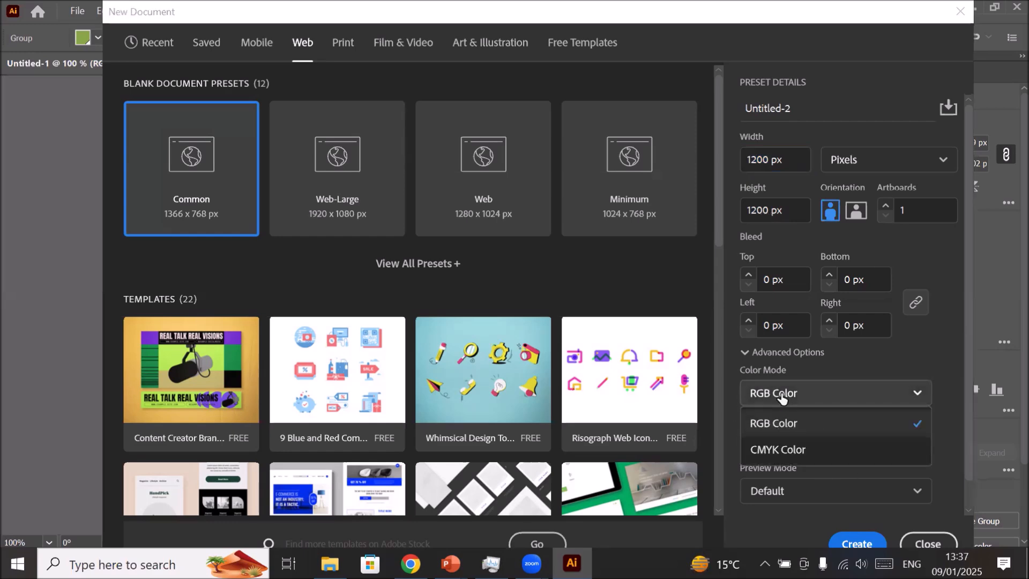
pyautogui.click(782, 395)
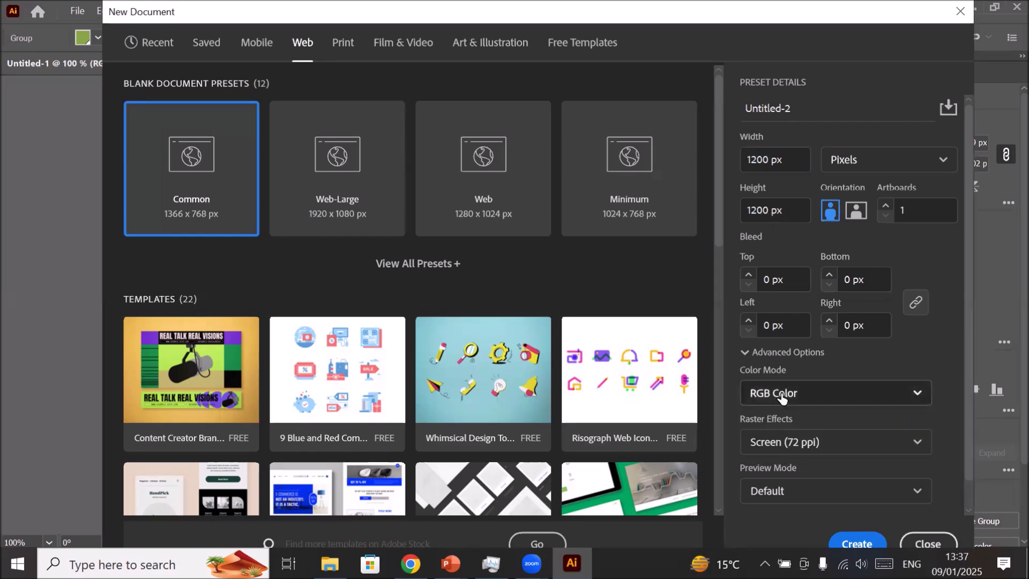
pyautogui.click(809, 448)
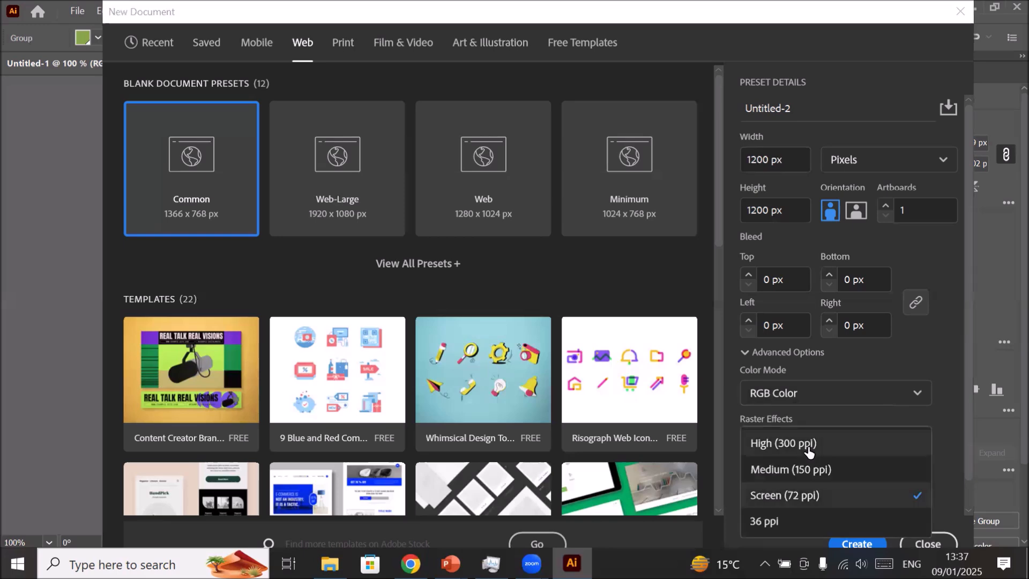
pyautogui.click(801, 499)
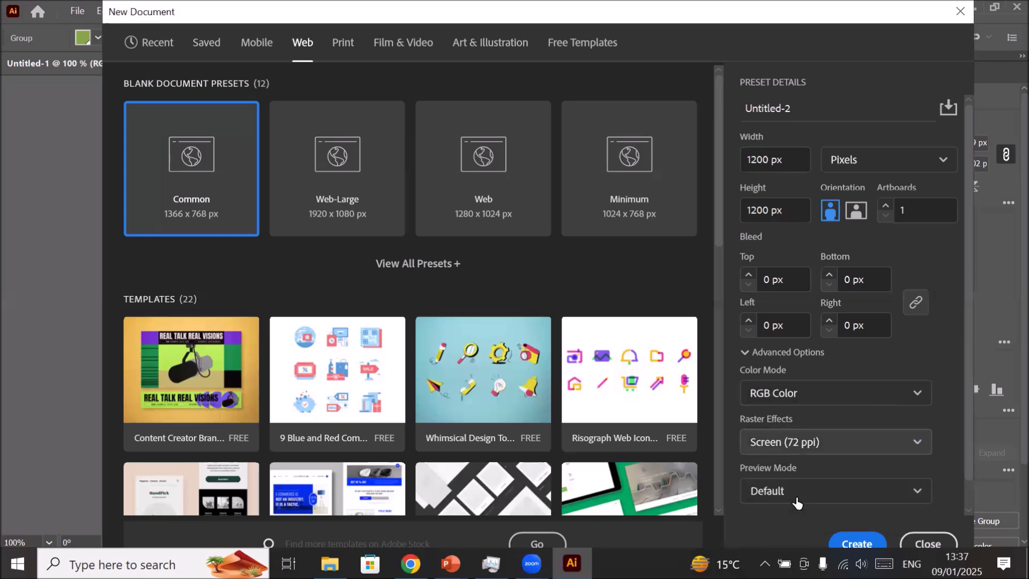
pyautogui.click(856, 544)
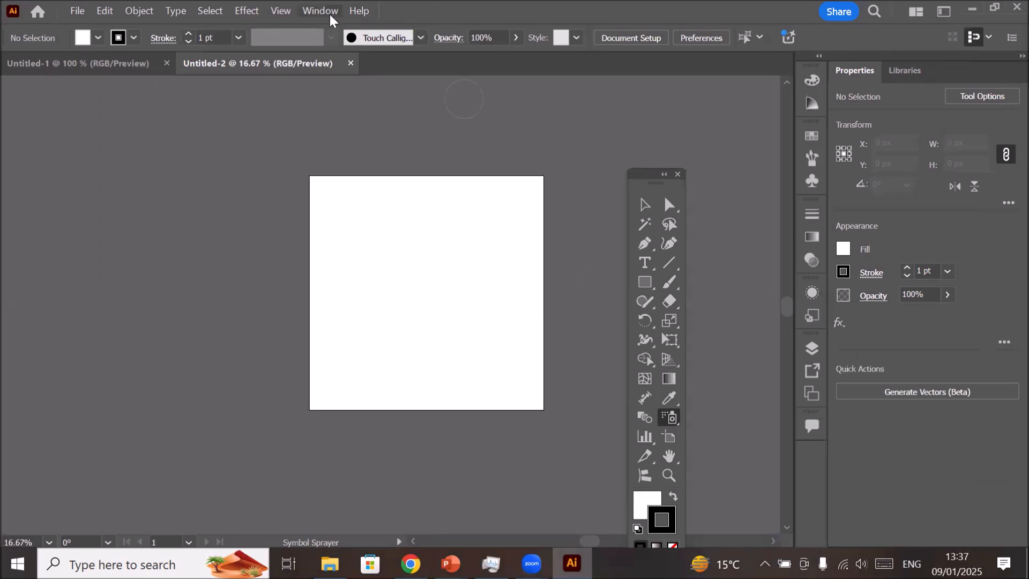
# - Show the rulers around the blank artboard
pyautogui.click(278, 12)
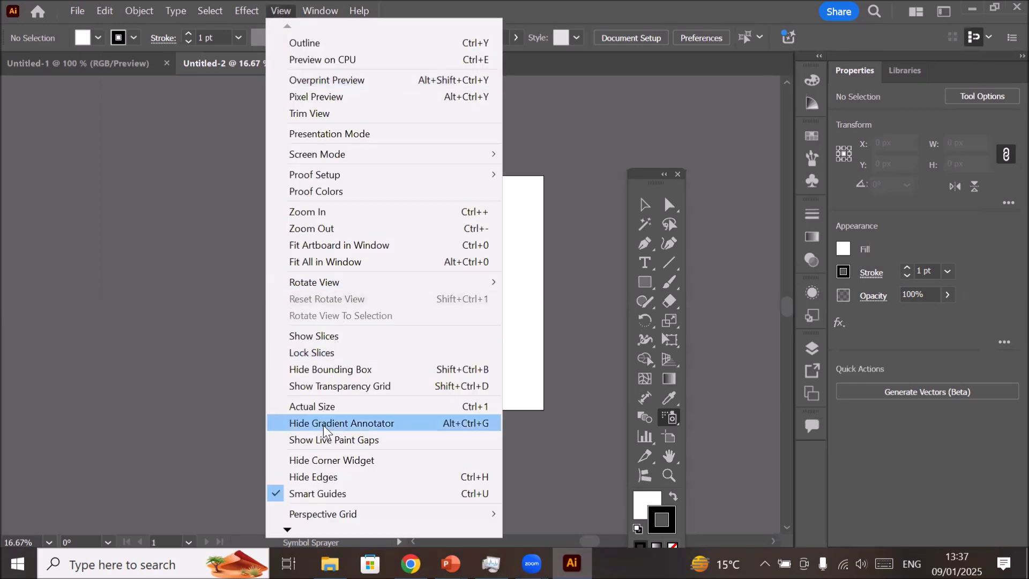
pyautogui.moveTo(288, 530)
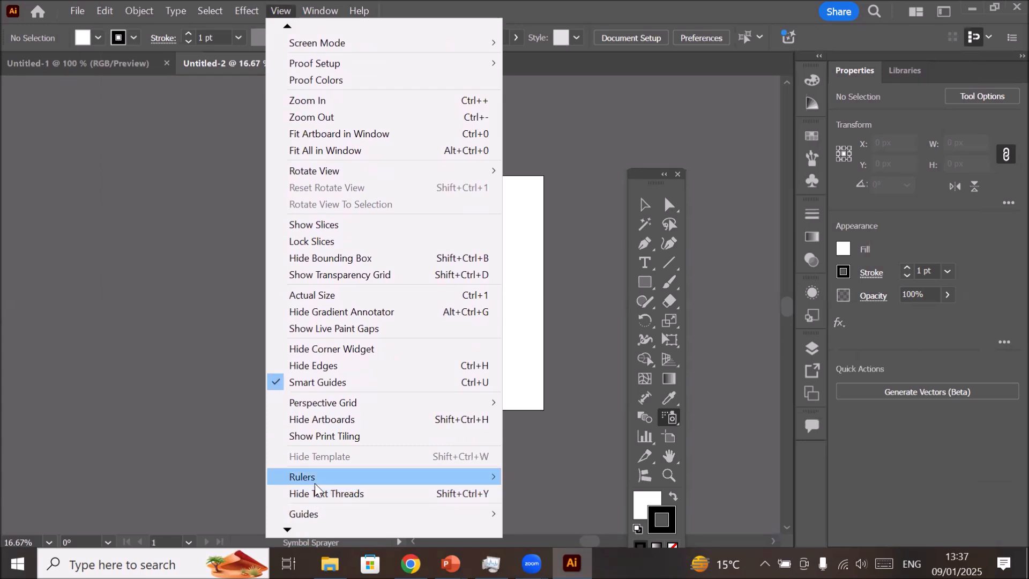
pyautogui.moveTo(316, 484)
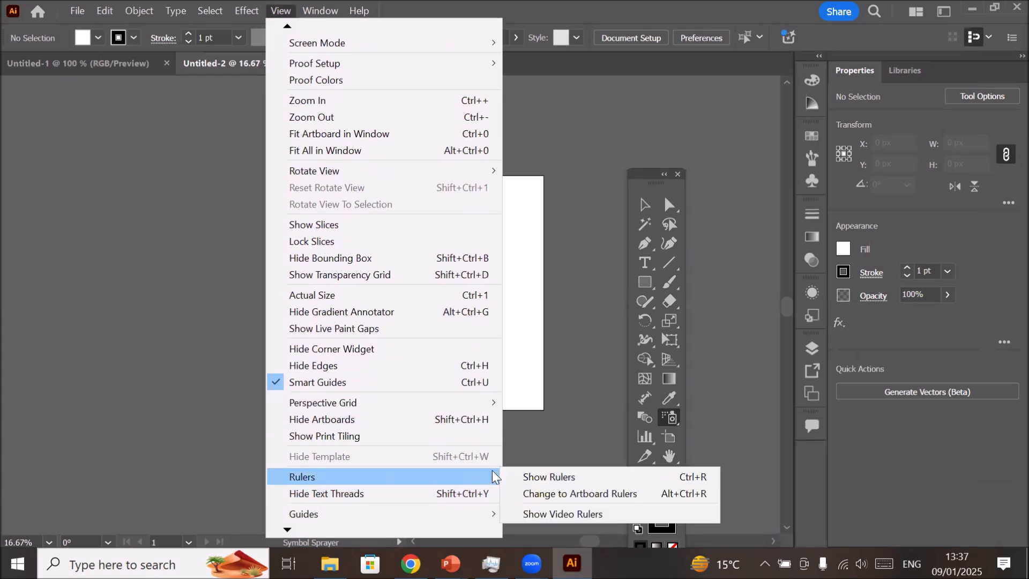
pyautogui.click(524, 477)
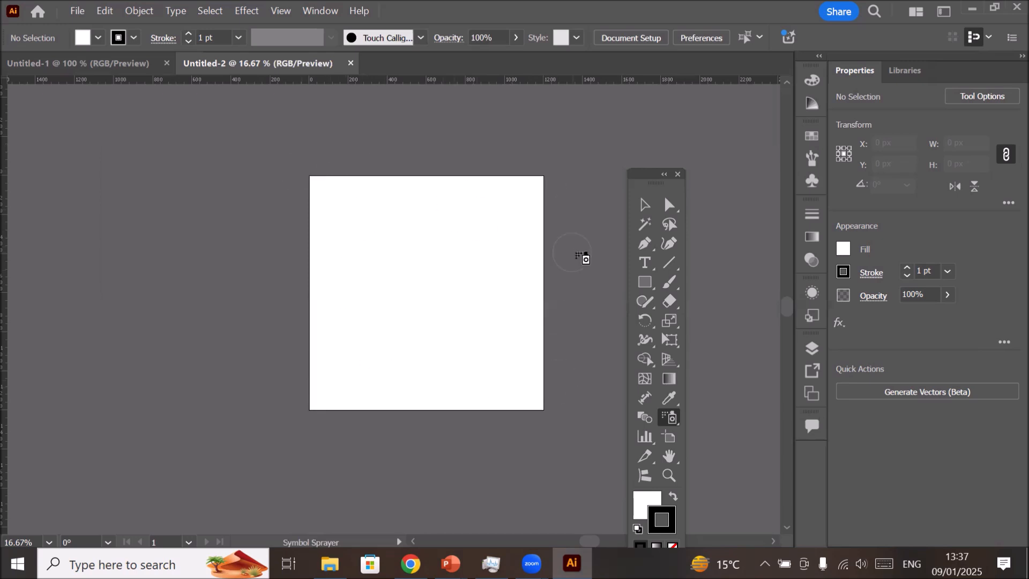
# - Float the tools and the layers list on opposite sides of the artboard, and activate the Rectangle tool
pyautogui.scroll(1, 577, 253)
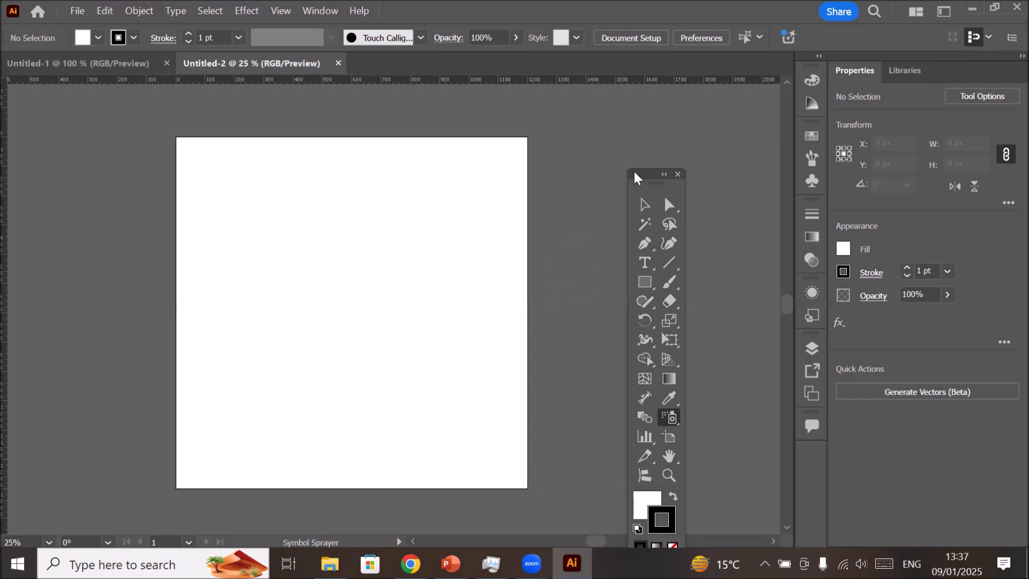
pyautogui.moveTo(641, 178); pyautogui.dragTo(113, 102)
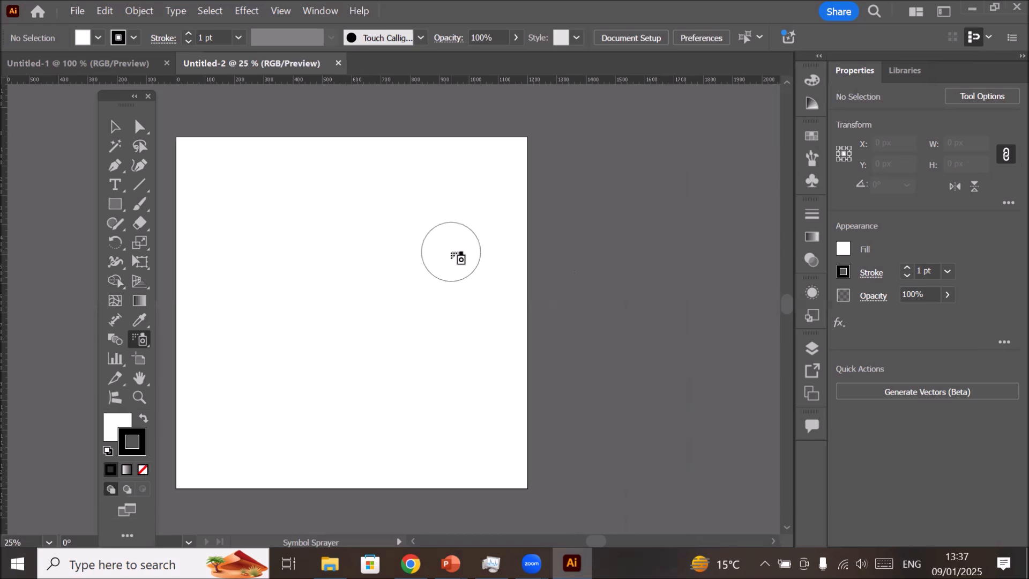
pyautogui.scroll(-1, 459, 257)
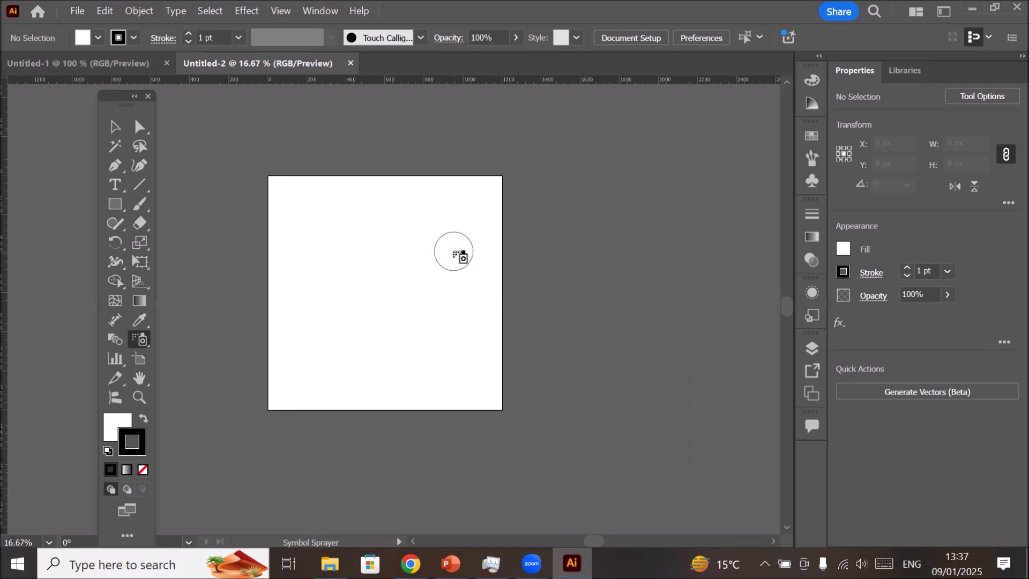
pyautogui.click(110, 204)
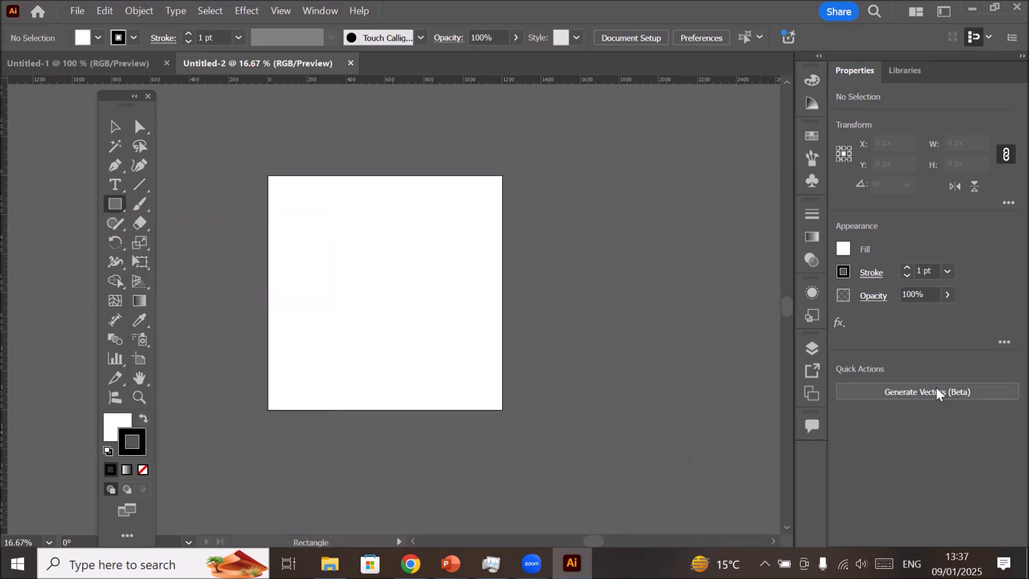
pyautogui.click(811, 352)
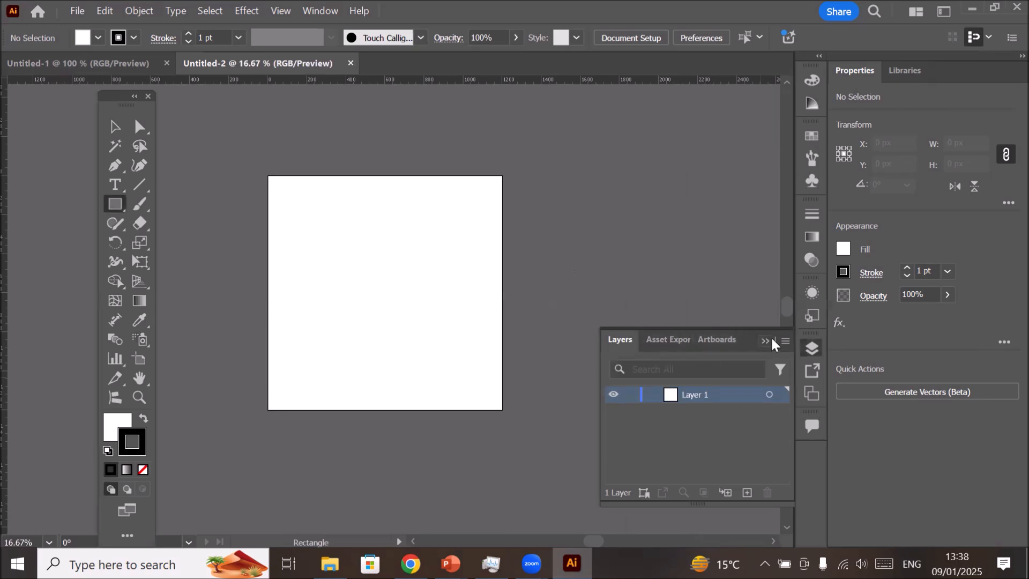
pyautogui.moveTo(751, 337); pyautogui.dragTo(747, 138)
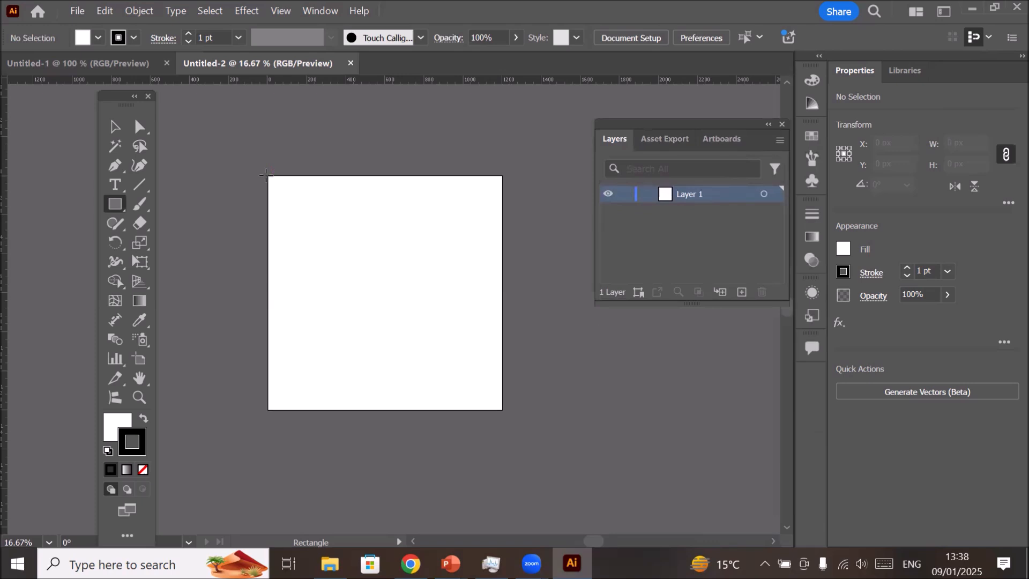
# - Draw a rectangle of about 1200 x 1203 px covering the whole artboard and fill it with pure red
pyautogui.moveTo(267, 175); pyautogui.dragTo(502, 409)
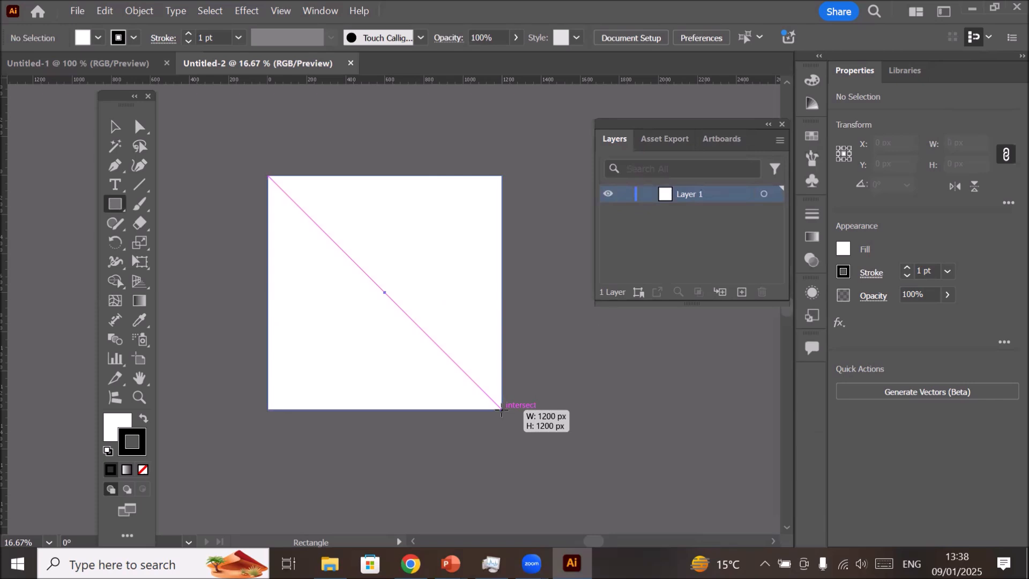
pyautogui.moveTo(503, 410); pyautogui.dragTo(502, 411)
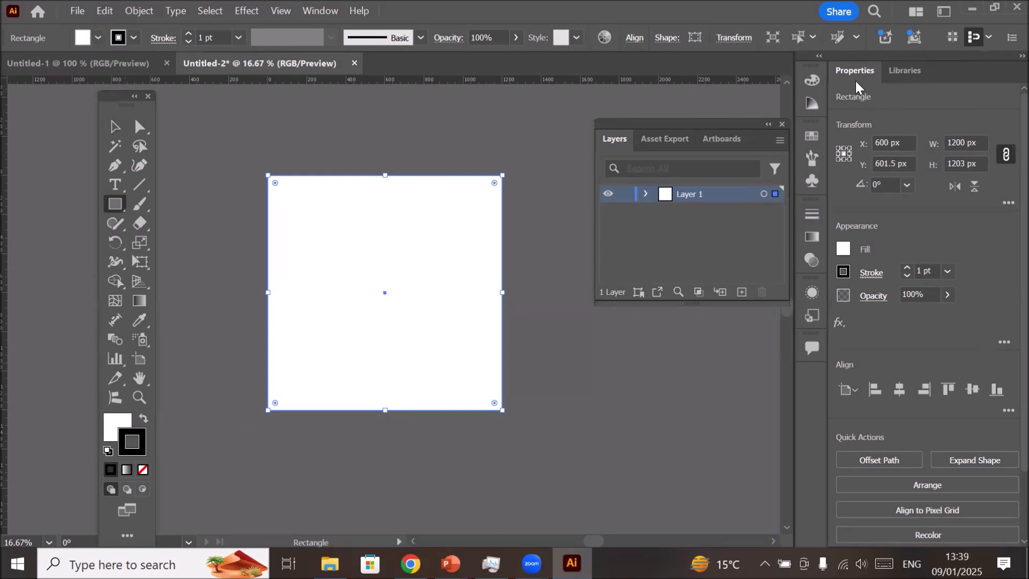
pyautogui.click(843, 250)
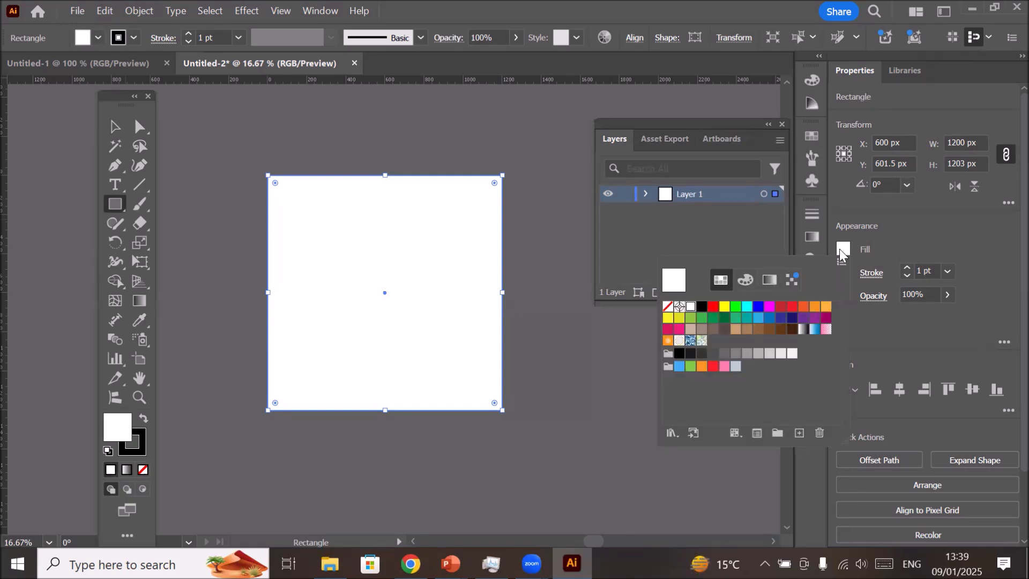
pyautogui.click(713, 308)
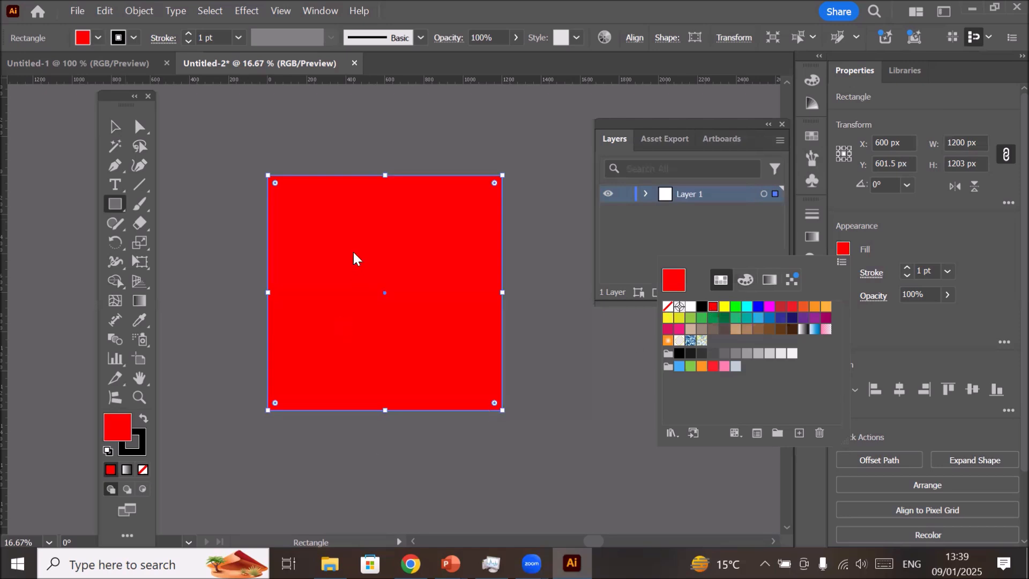
pyautogui.press('Escape')
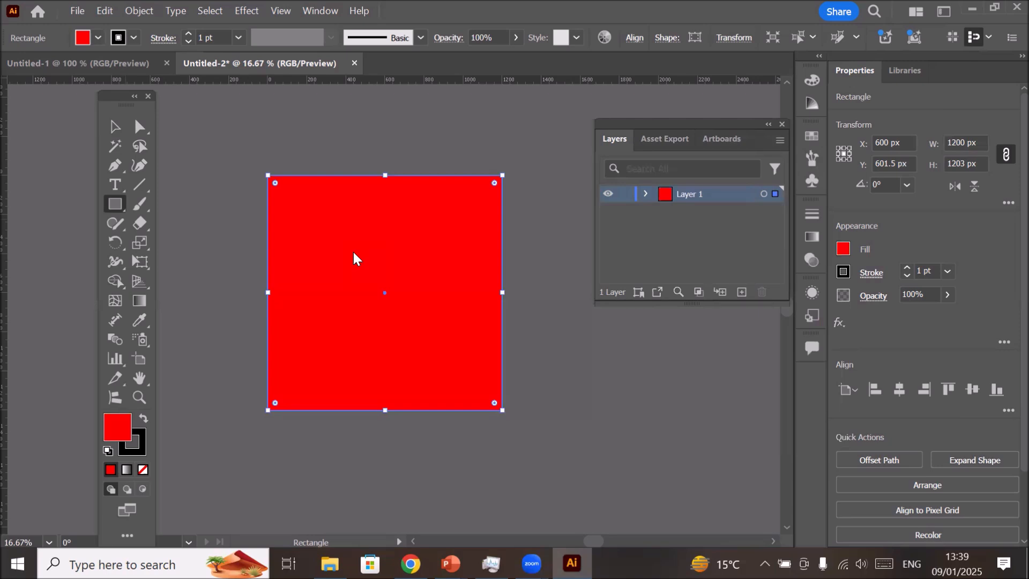
# - Activate the Gradient tool with the red rectangle selected, and return to the Selection tool
pyautogui.hotkey('ctrl', '+')
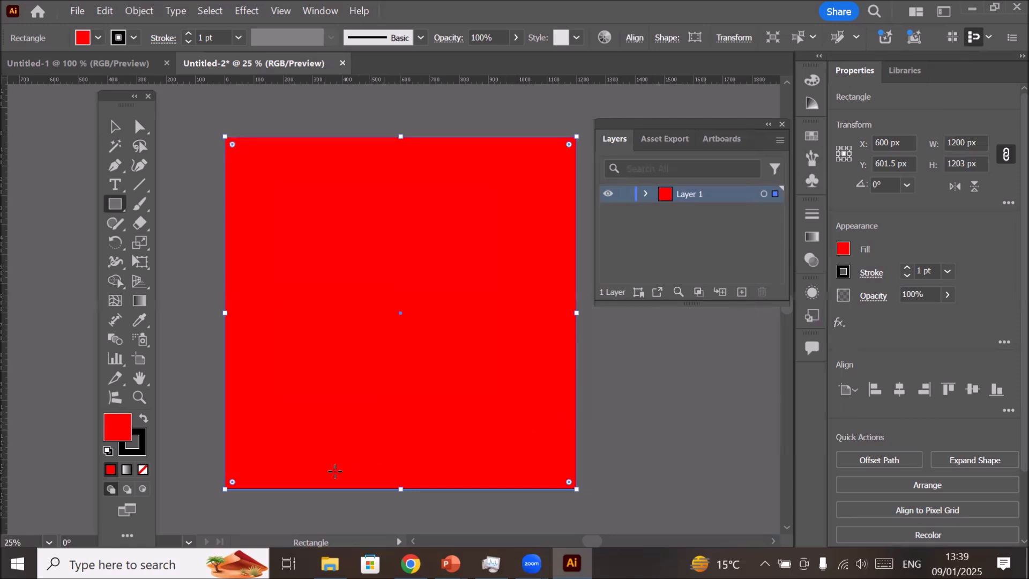
pyautogui.click(140, 301)
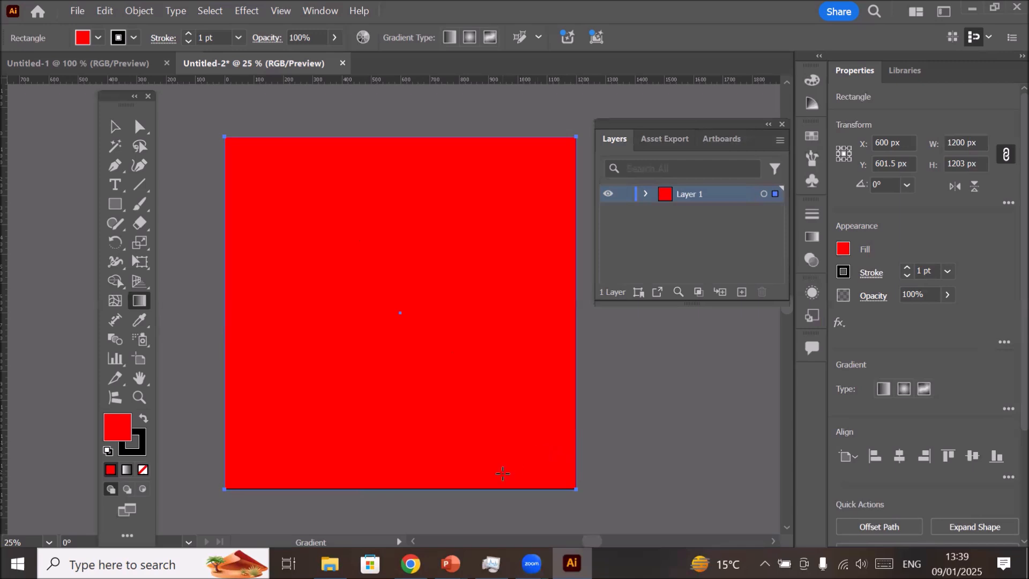
pyautogui.press('v')
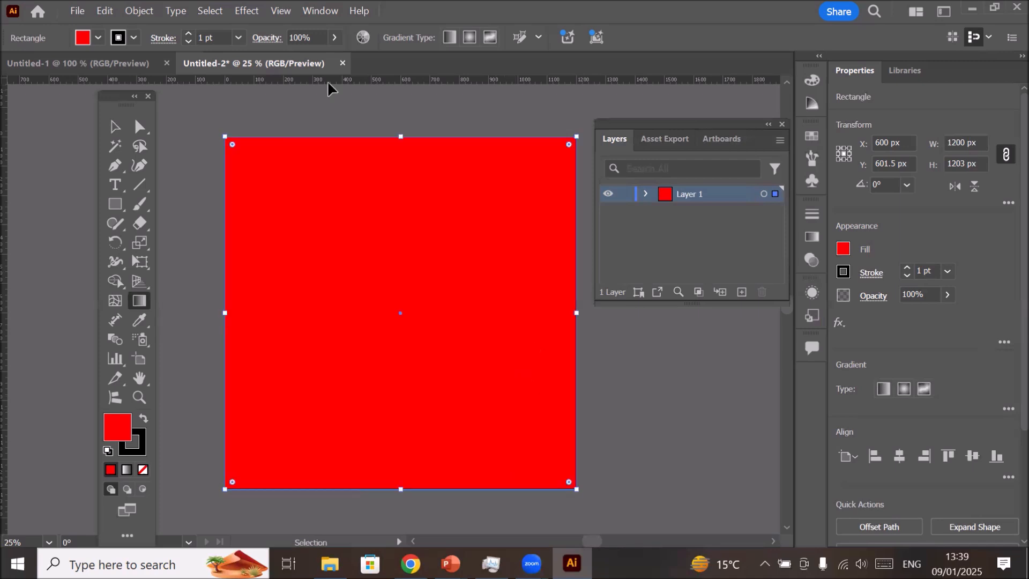
# - Apply a linear gradient to the red rectangle and slide its midpoint toward the dark end, toward the light end, and back near the middle
pyautogui.press('g')
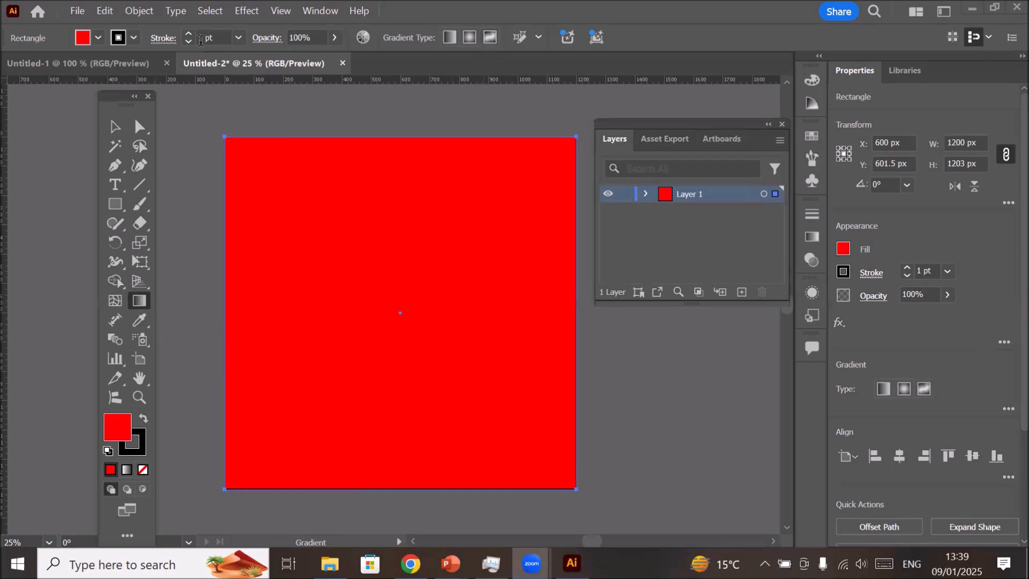
pyautogui.click(448, 37)
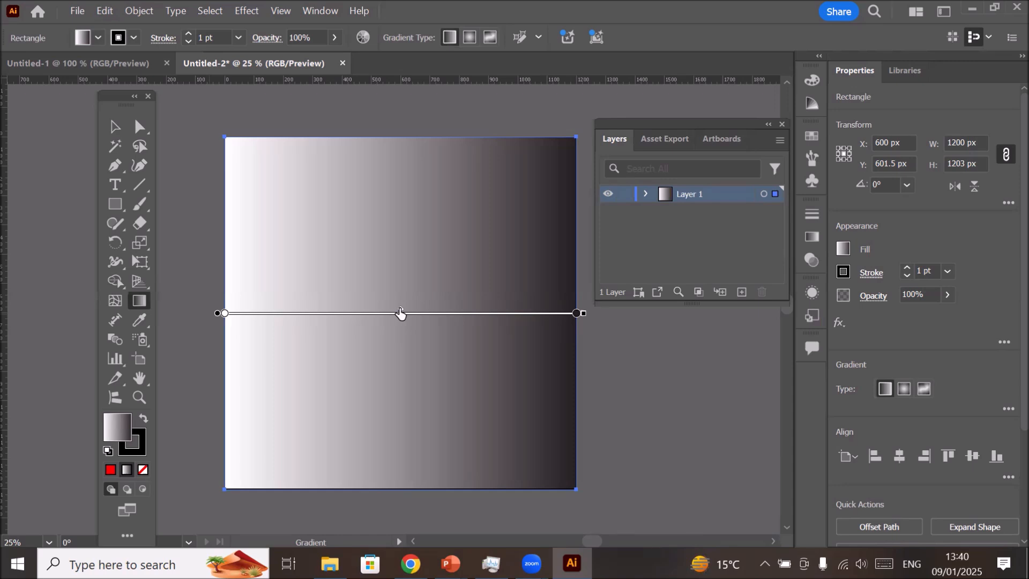
pyautogui.moveTo(401, 312); pyautogui.dragTo(547, 306)
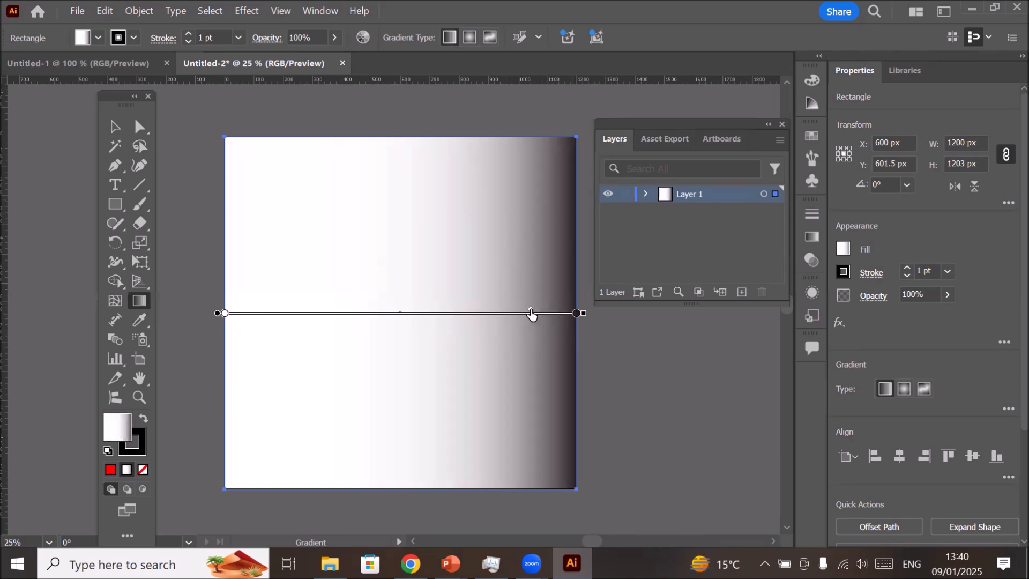
pyautogui.moveTo(531, 314); pyautogui.dragTo(227, 306)
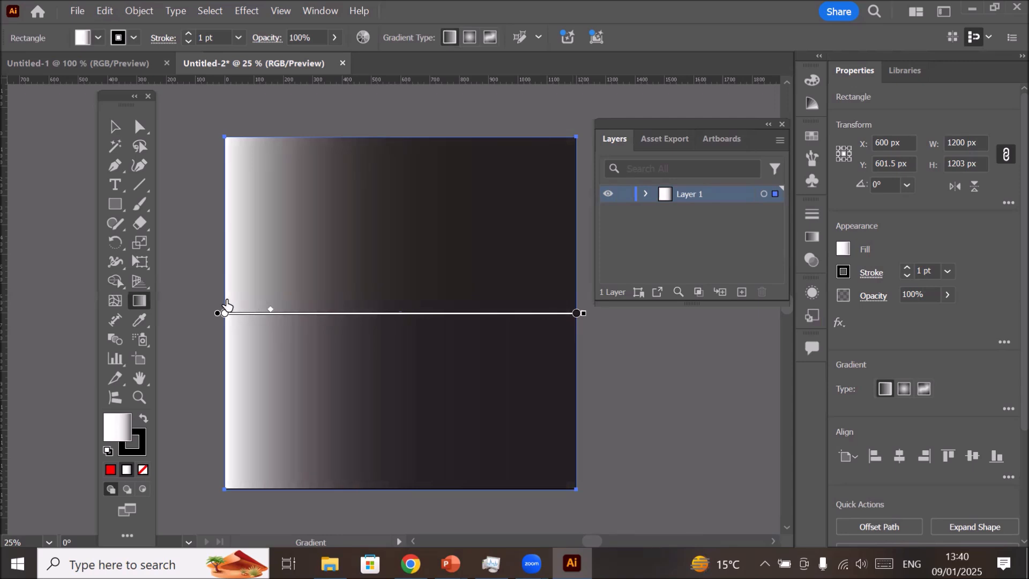
pyautogui.moveTo(227, 306); pyautogui.dragTo(414, 319)
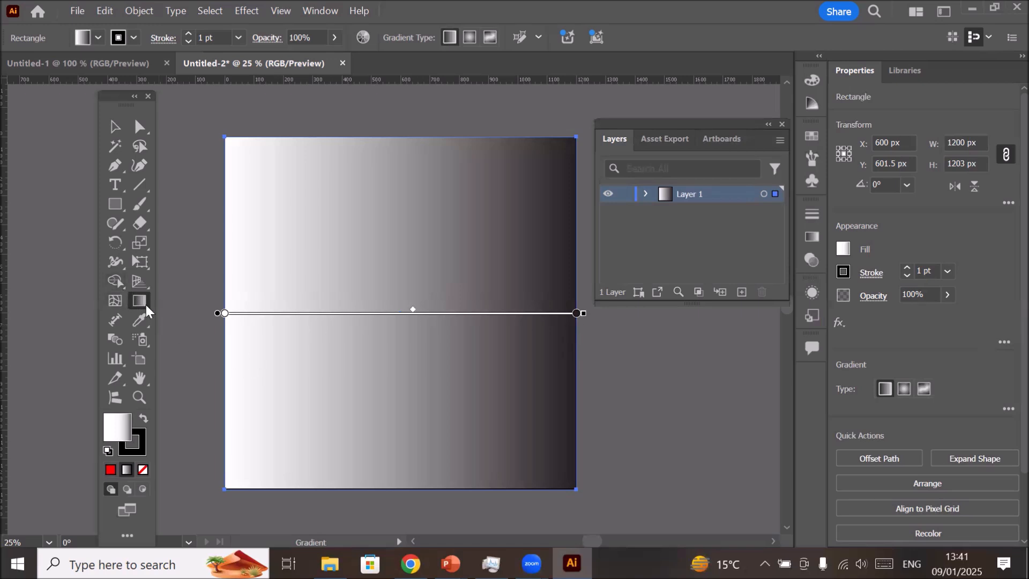
# - Try the radial gradient type on the rectangle's fill and compare it with linear, finishing on linear
pyautogui.press('v')
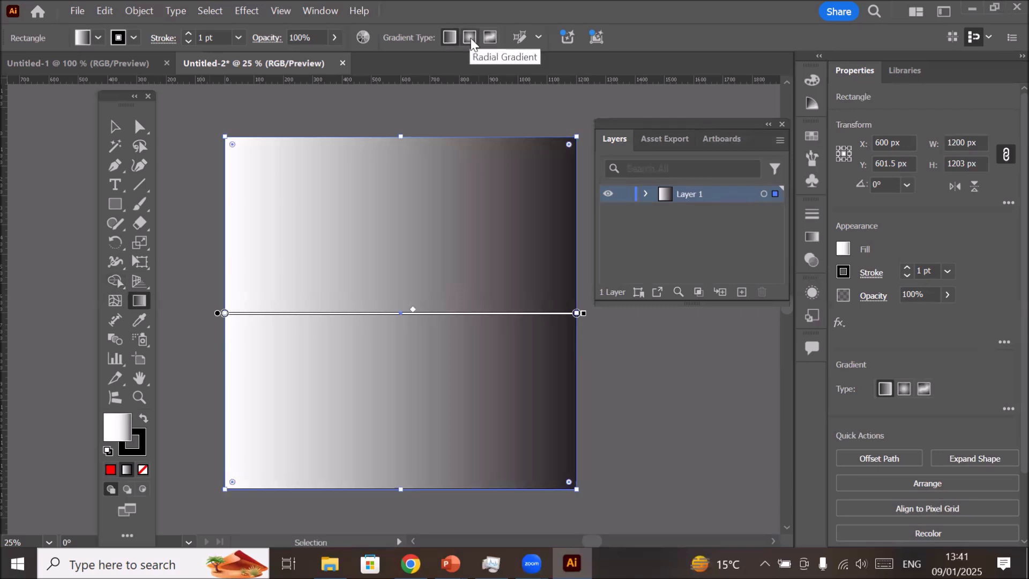
pyautogui.click(470, 38)
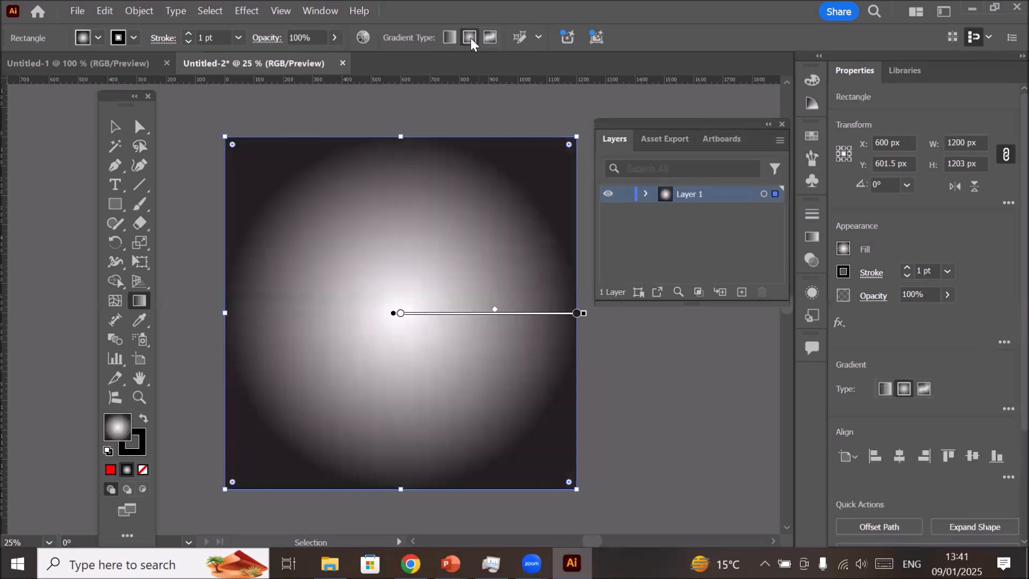
pyautogui.press('g')
pyautogui.click(450, 37)
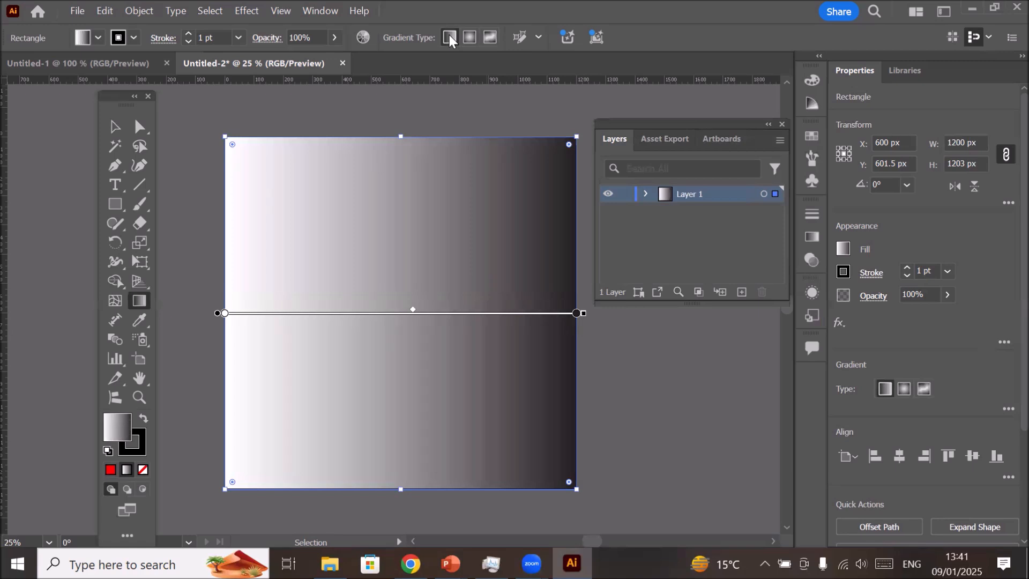
pyautogui.click(466, 34)
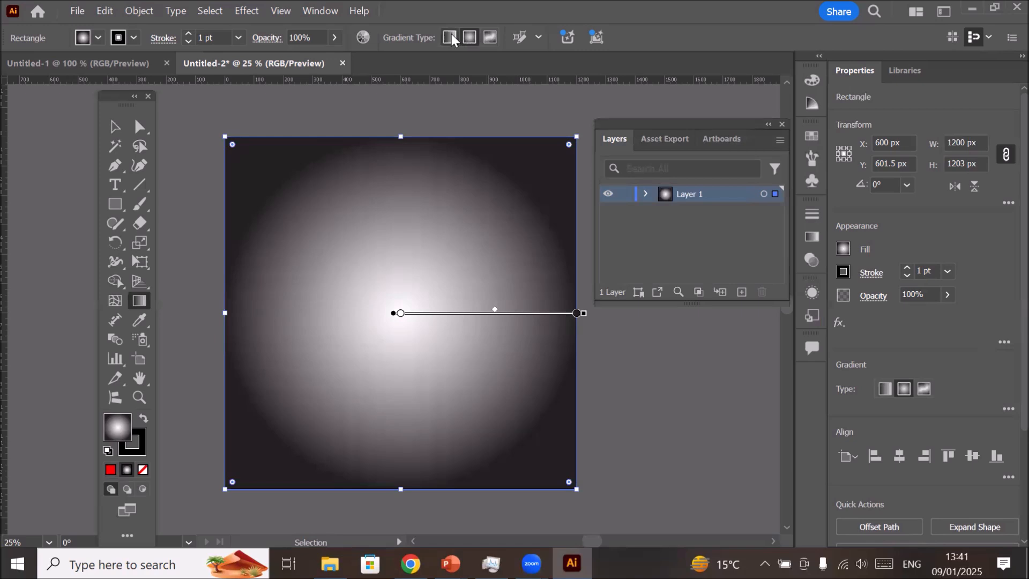
pyautogui.click(450, 35)
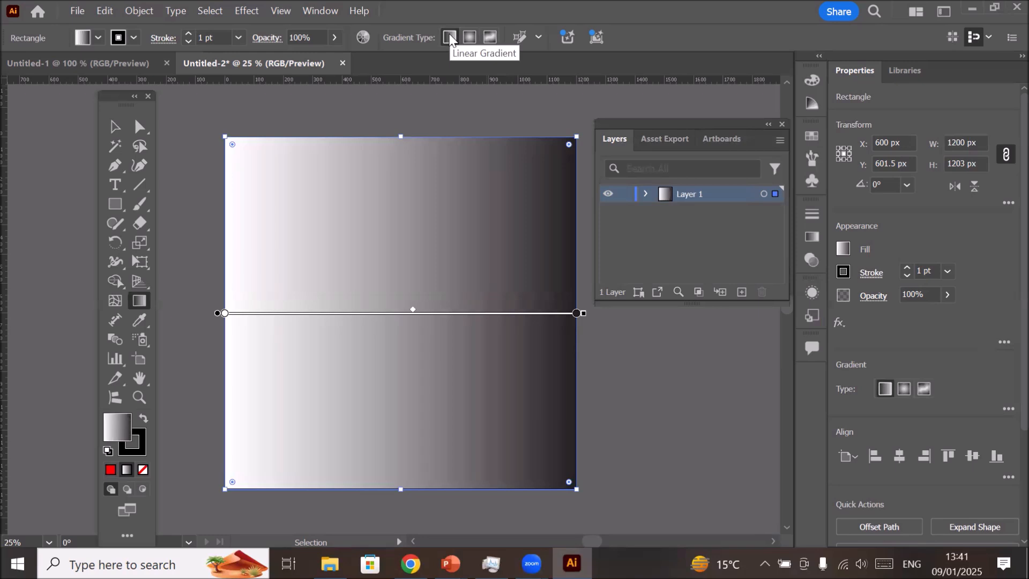
# - Try the pure red, white-to-black, blue, Orchid, Summer and yellow-ring swatches as the rectangle's fill
pyautogui.click(98, 37)
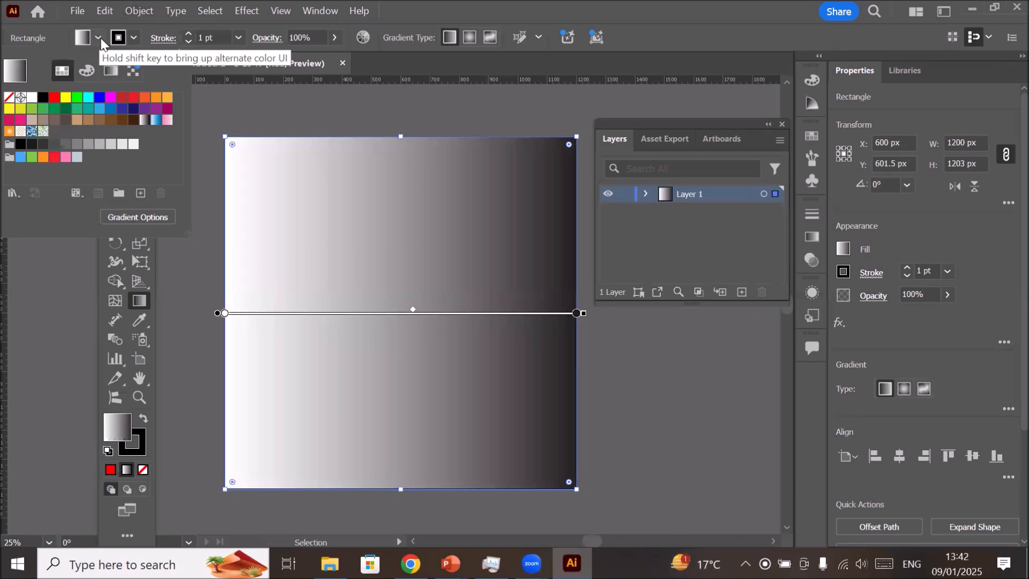
pyautogui.click(55, 101)
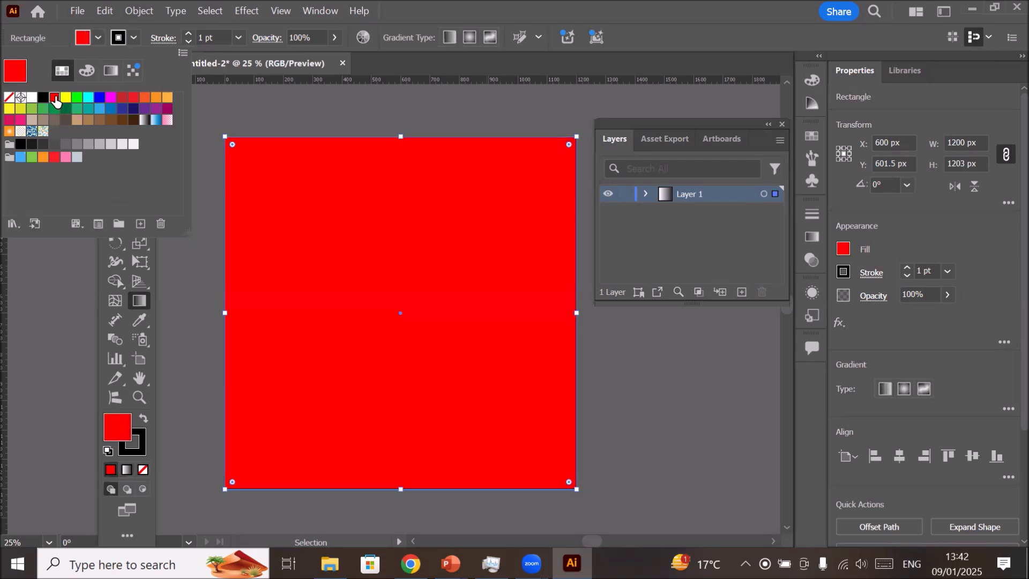
pyautogui.click(144, 119)
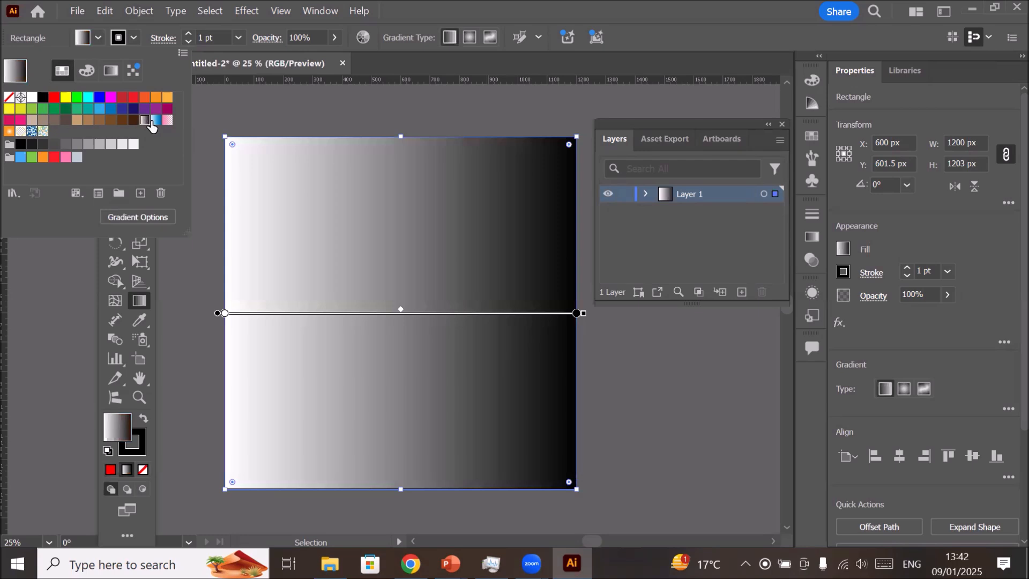
pyautogui.click(154, 121)
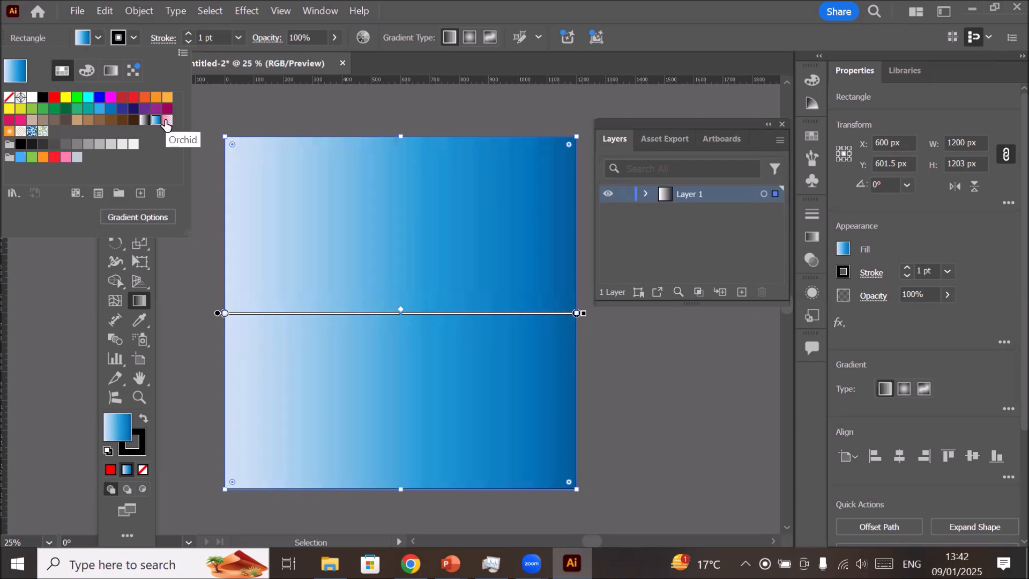
pyautogui.click(167, 121)
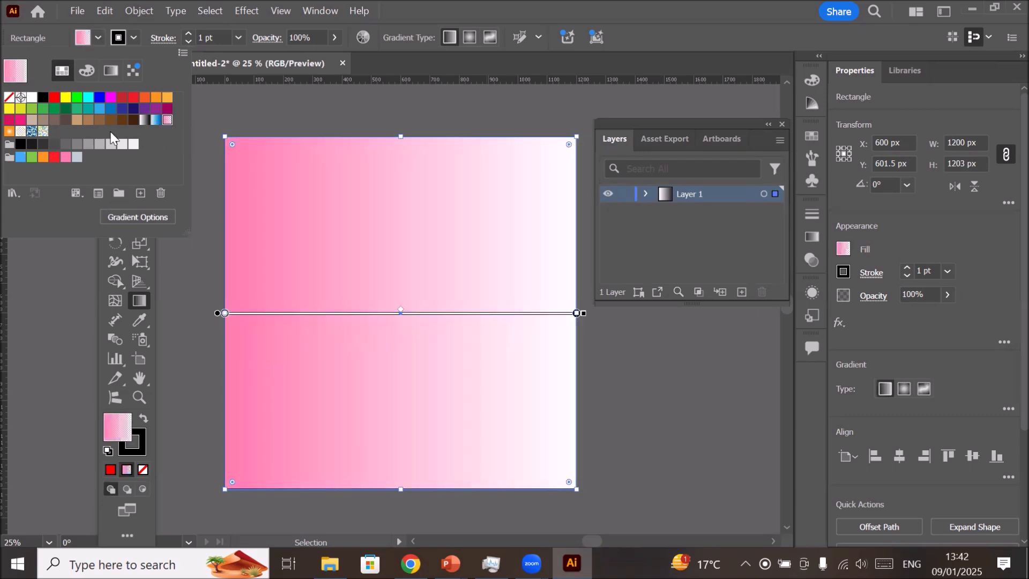
pyautogui.click(9, 132)
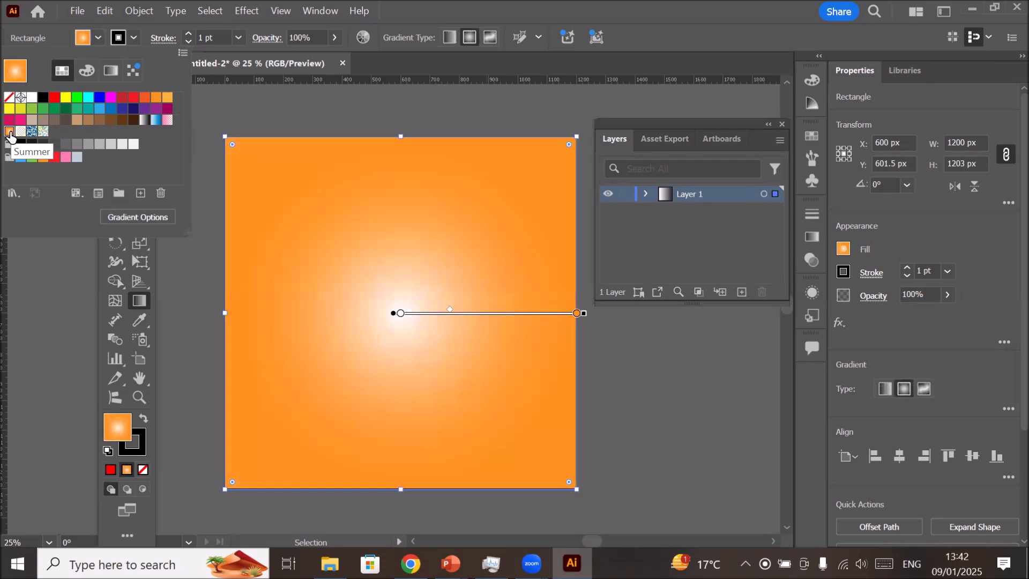
pyautogui.click(20, 132)
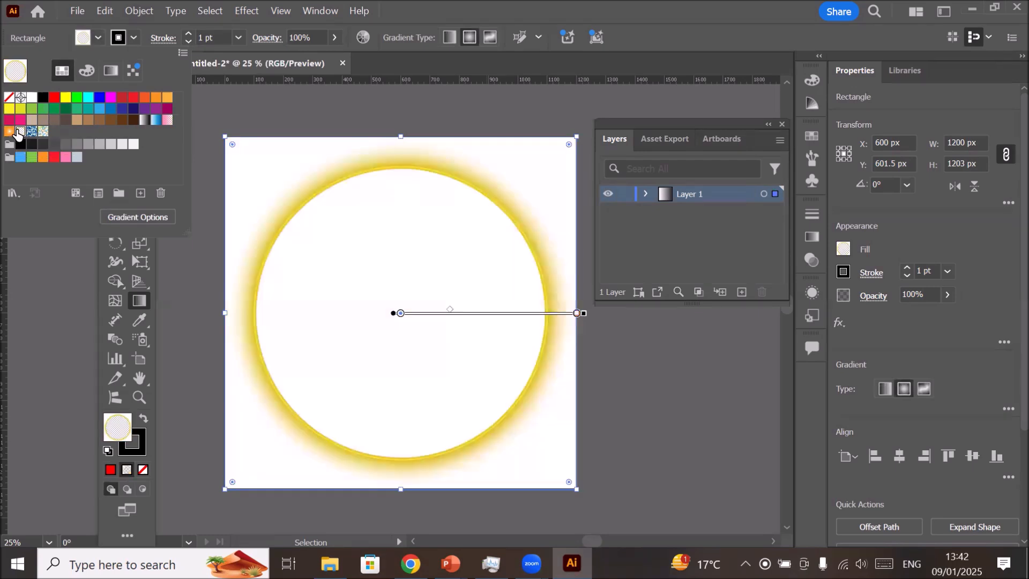
pyautogui.click(10, 132)
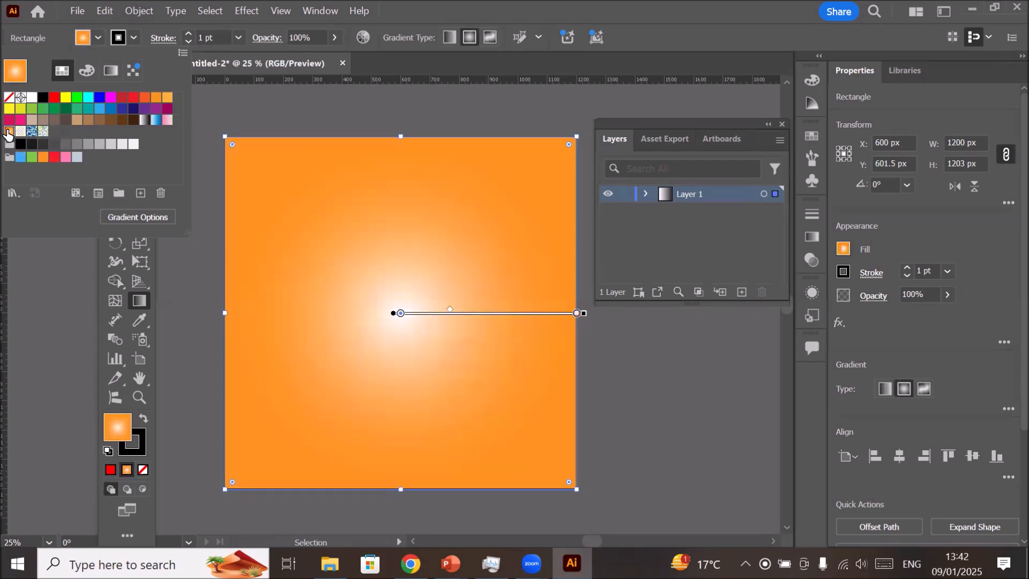
# - Fill the rectangle with the preset white-to-black linear gradient swatch
pyautogui.click(145, 121)
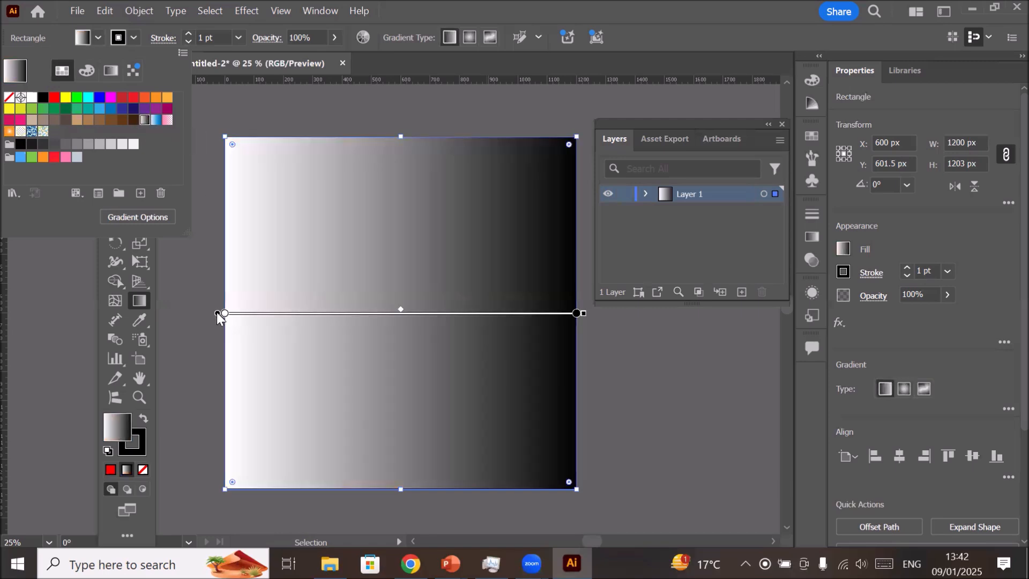
pyautogui.press('g')
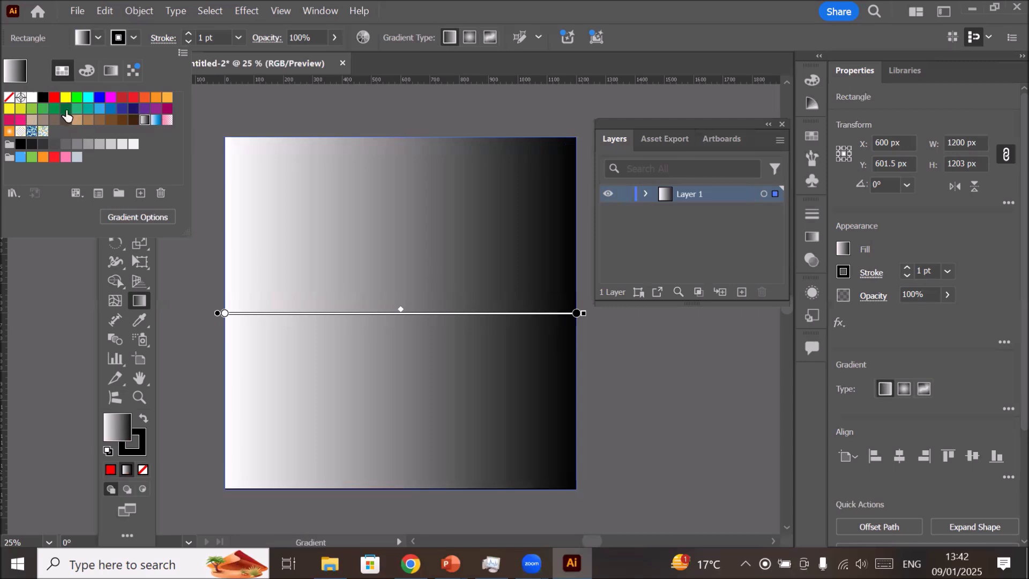
pyautogui.click(97, 37)
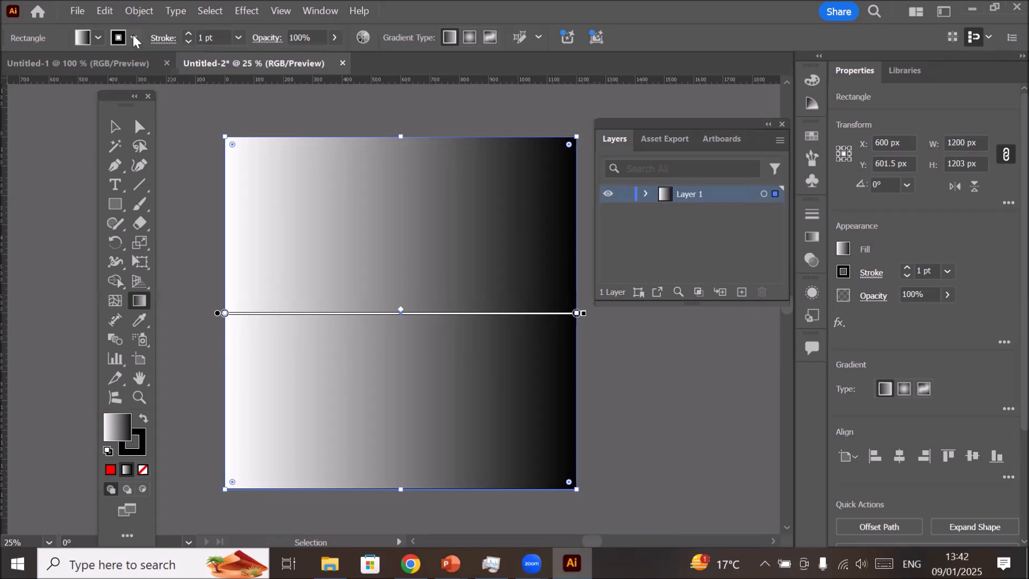
# - Increase the rectangle's stroke weight to 40 pt
pyautogui.doubleClick(188, 34)
pyautogui.doubleClick(189, 34)
pyautogui.doubleClick(188, 33)
pyautogui.tripleClick(189, 34)
pyautogui.doubleClick(189, 34)
pyautogui.doubleClick(189, 34)
pyautogui.doubleClick(188, 34)
pyautogui.tripleClick(189, 34)
pyautogui.doubleClick(189, 33)
pyautogui.doubleClick(188, 34)
pyautogui.doubleClick(188, 34)
pyautogui.tripleClick(189, 33)
pyautogui.tripleClick(189, 34)
pyautogui.doubleClick(188, 34)
pyautogui.tripleClick(189, 34)
pyautogui.doubleClick(189, 34)
pyautogui.doubleClick(188, 34)
pyautogui.click(188, 33)
pyautogui.click(190, 43)
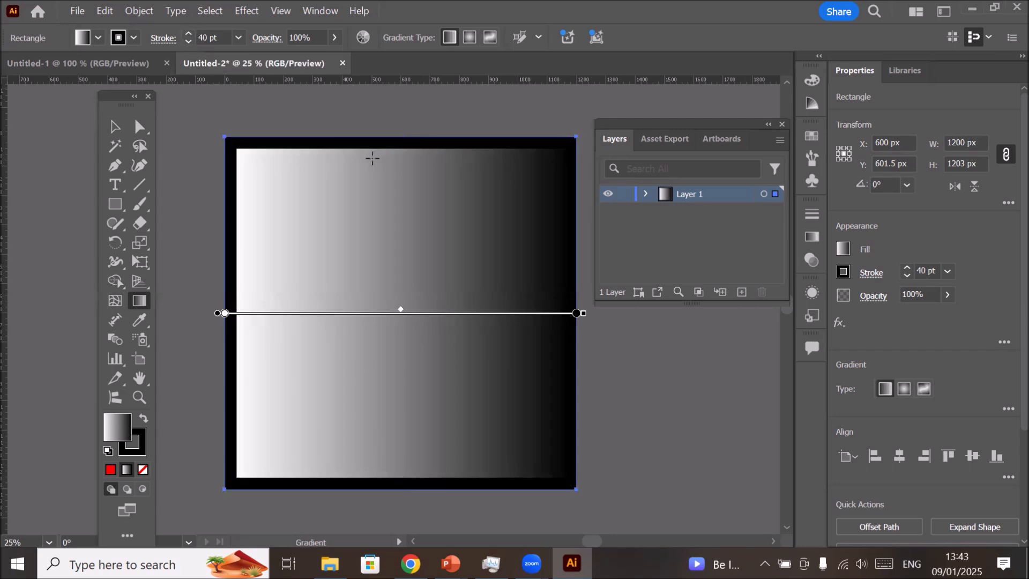
# - Compare the white-to-black, blue and Orchid gradient swatches on the rectangle's stroke and keep the blue one
pyautogui.press('v')
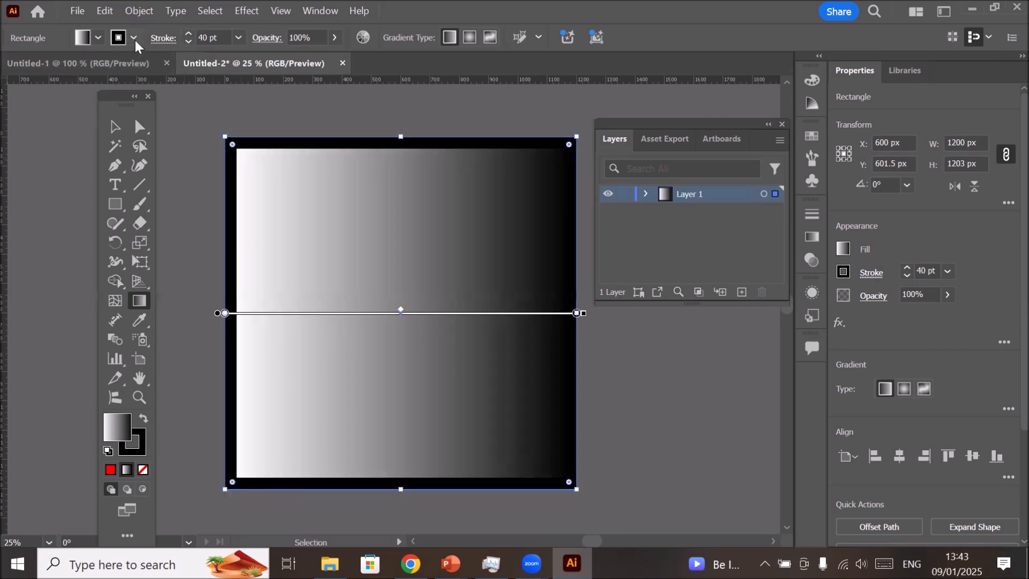
pyautogui.click(135, 39)
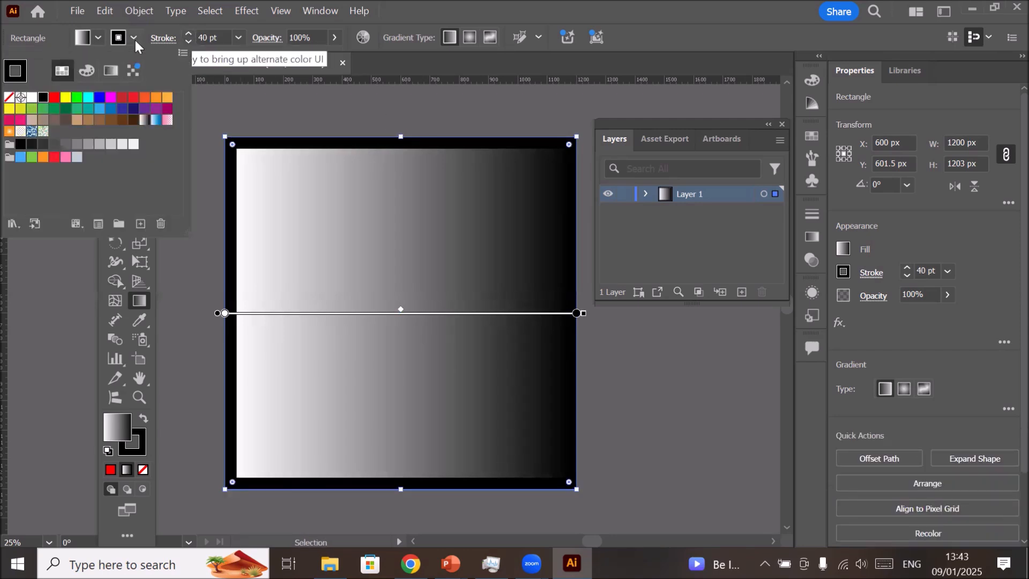
pyautogui.click(144, 120)
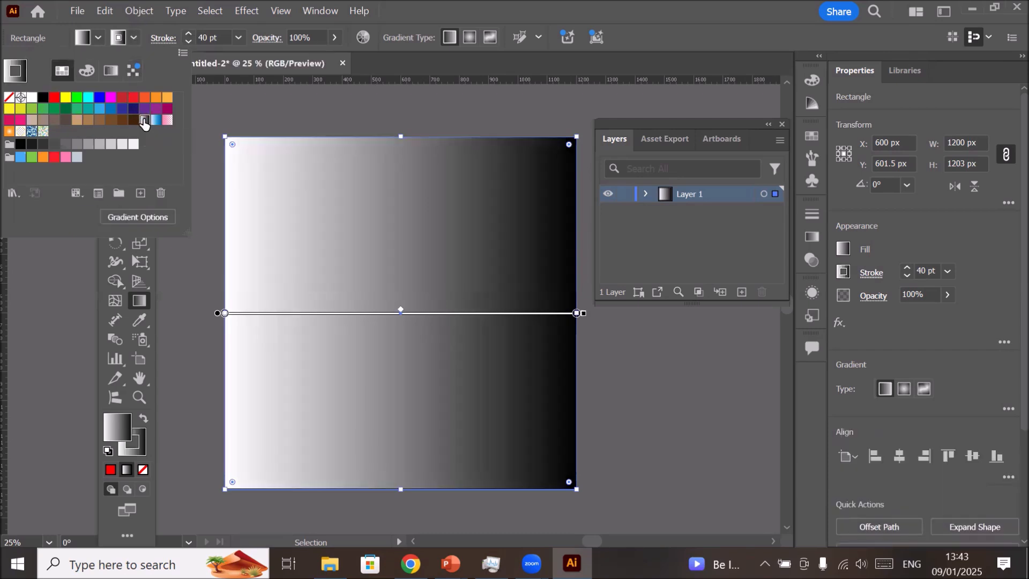
pyautogui.click(156, 120)
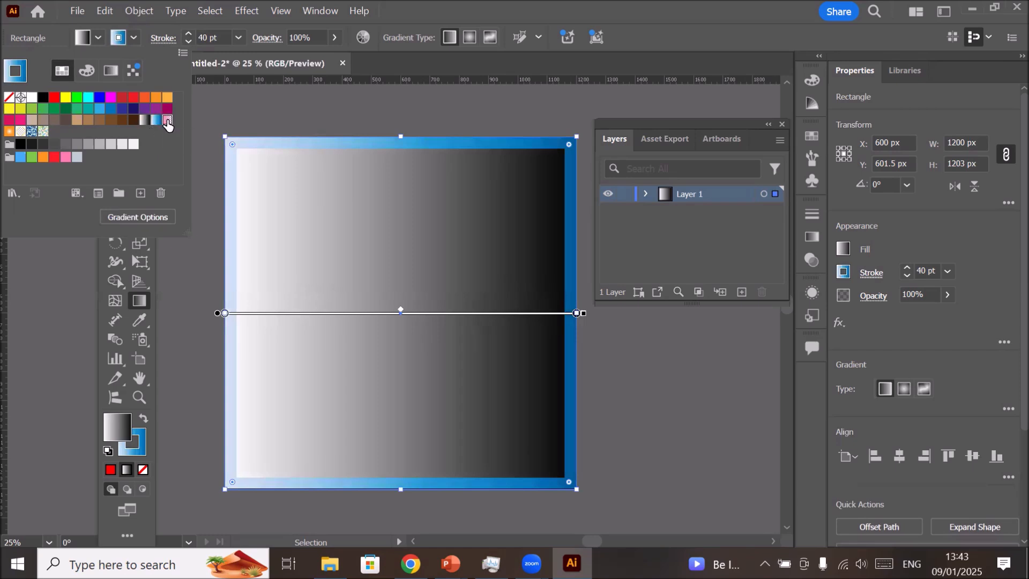
pyautogui.click(168, 120)
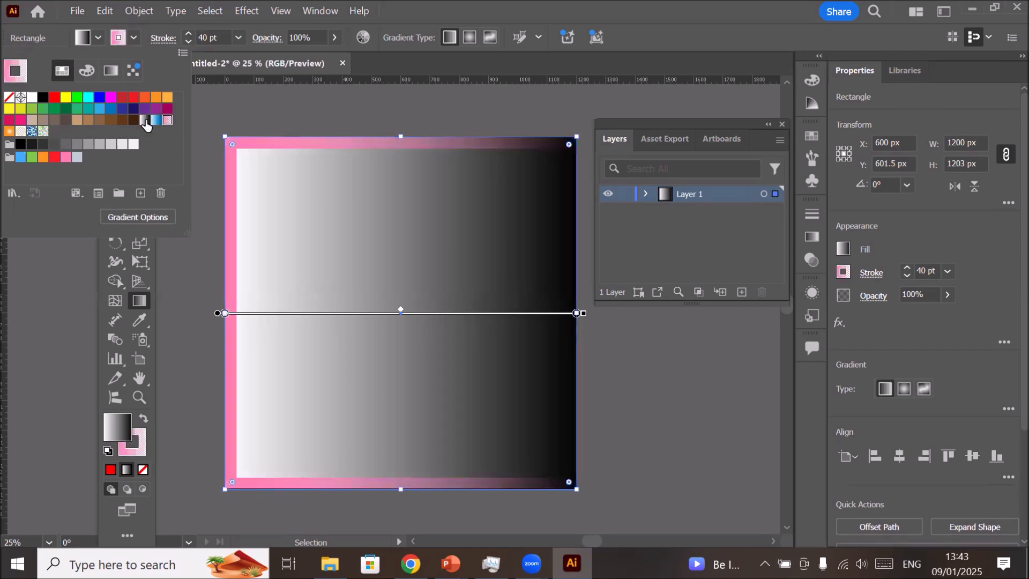
pyautogui.click(144, 120)
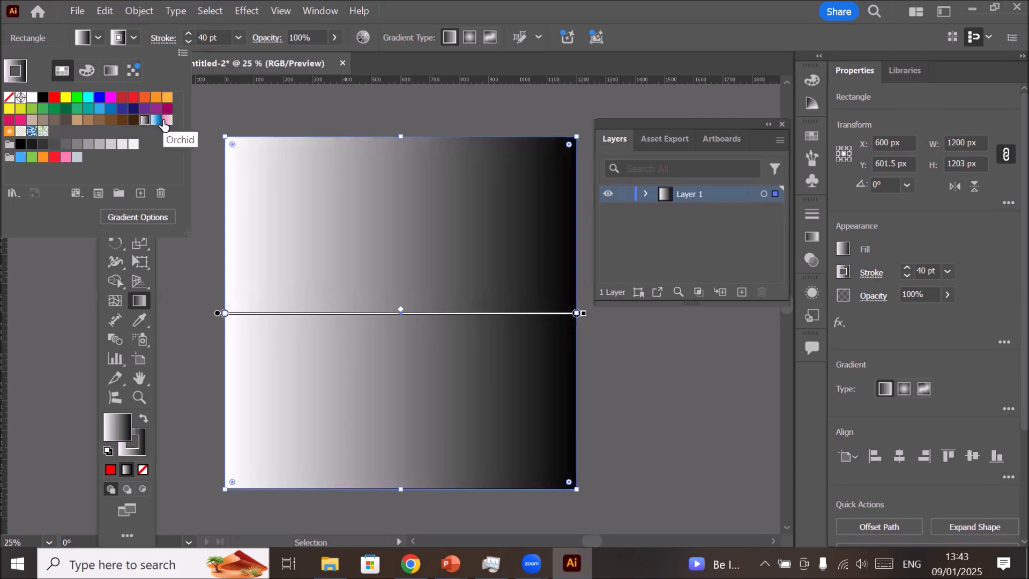
pyautogui.click(155, 122)
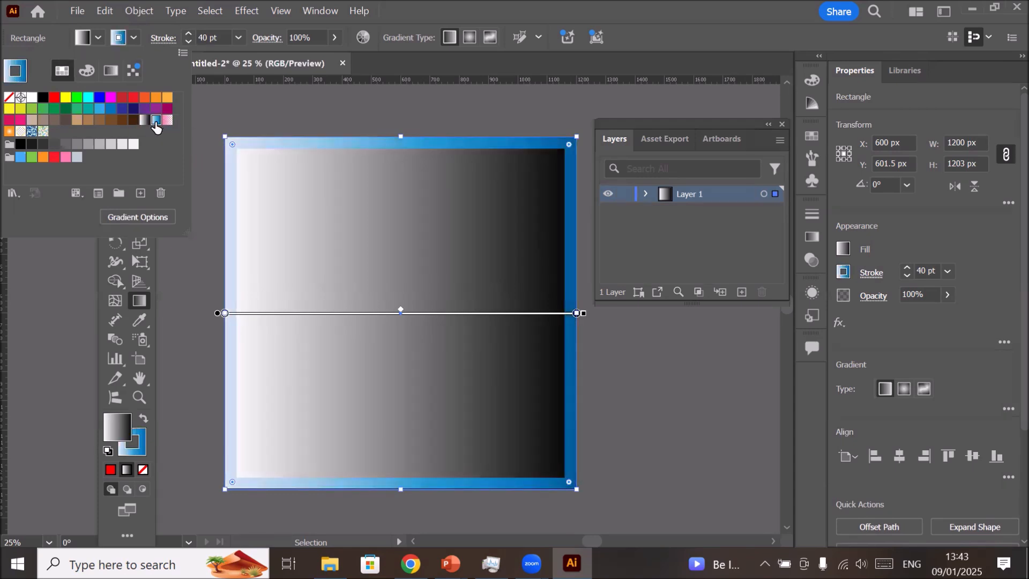
pyautogui.click(306, 145)
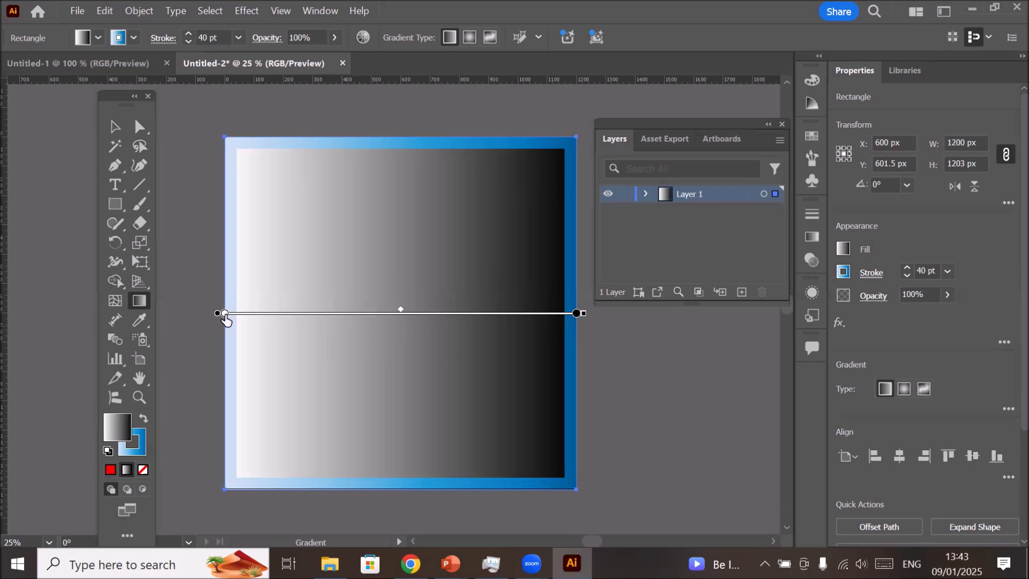
# - Switch the fill gradient inside the blue border between radial and linear, ending on linear
pyautogui.click(471, 40)
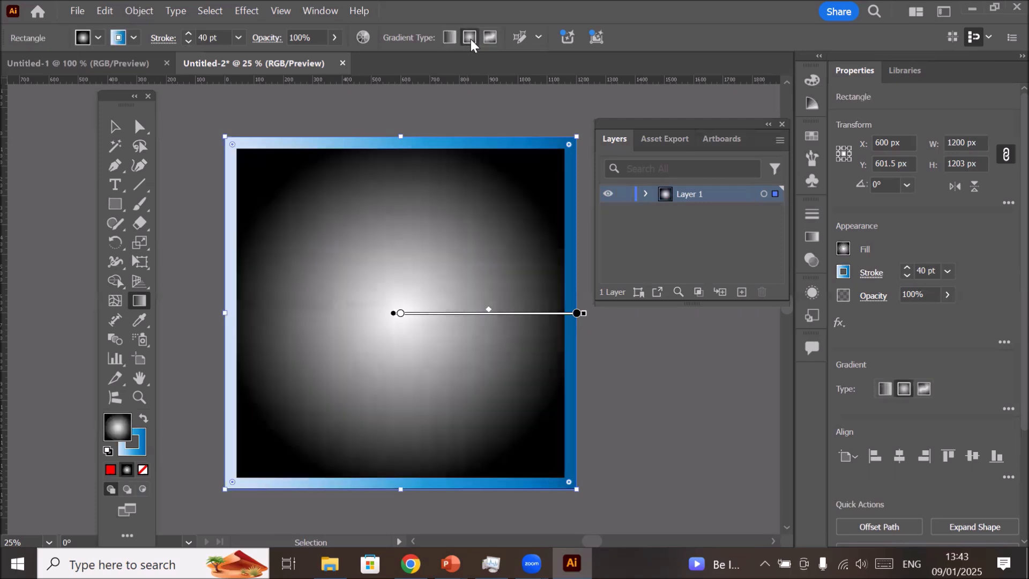
pyautogui.click(449, 37)
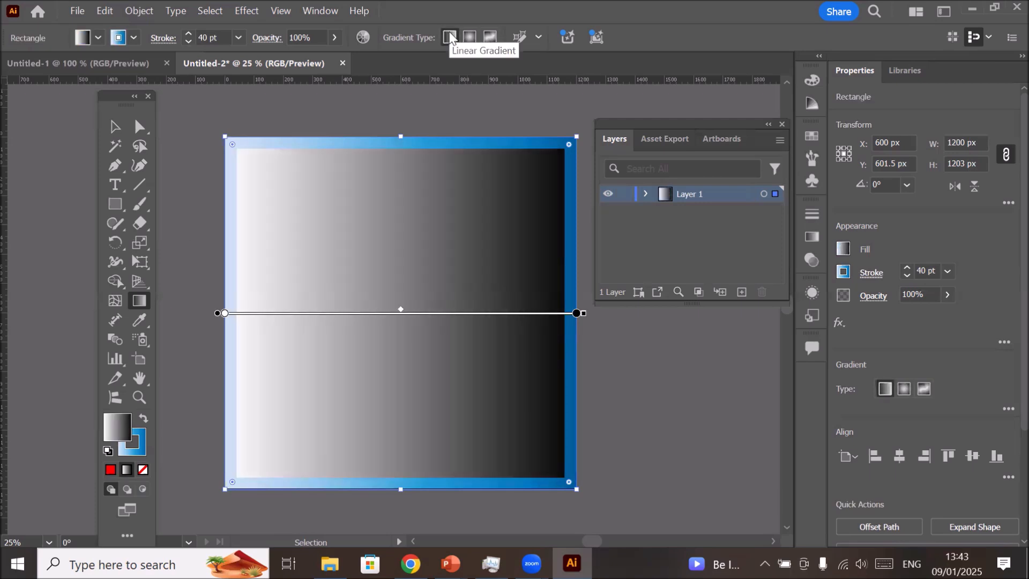
pyautogui.click(471, 38)
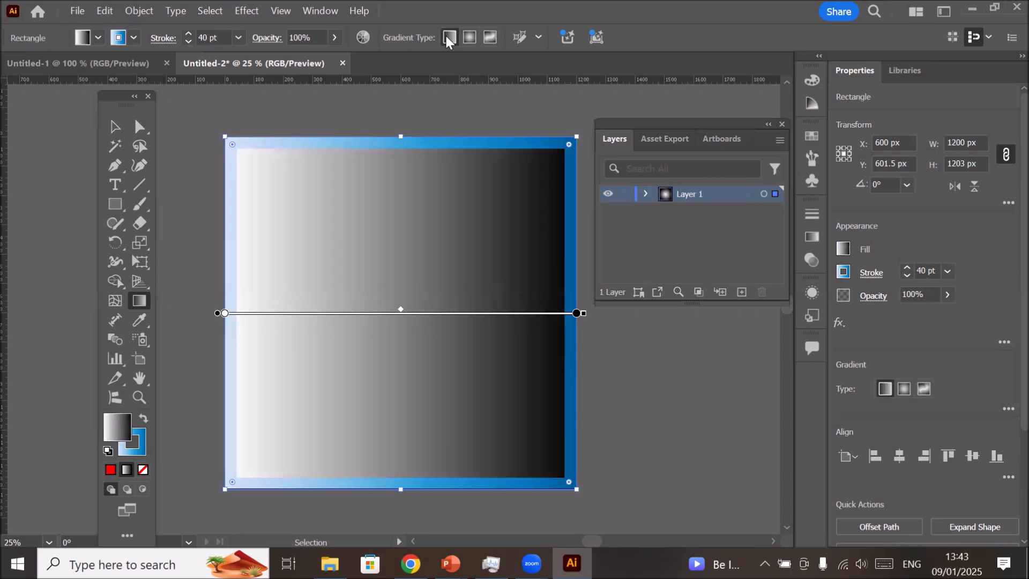
pyautogui.click(447, 37)
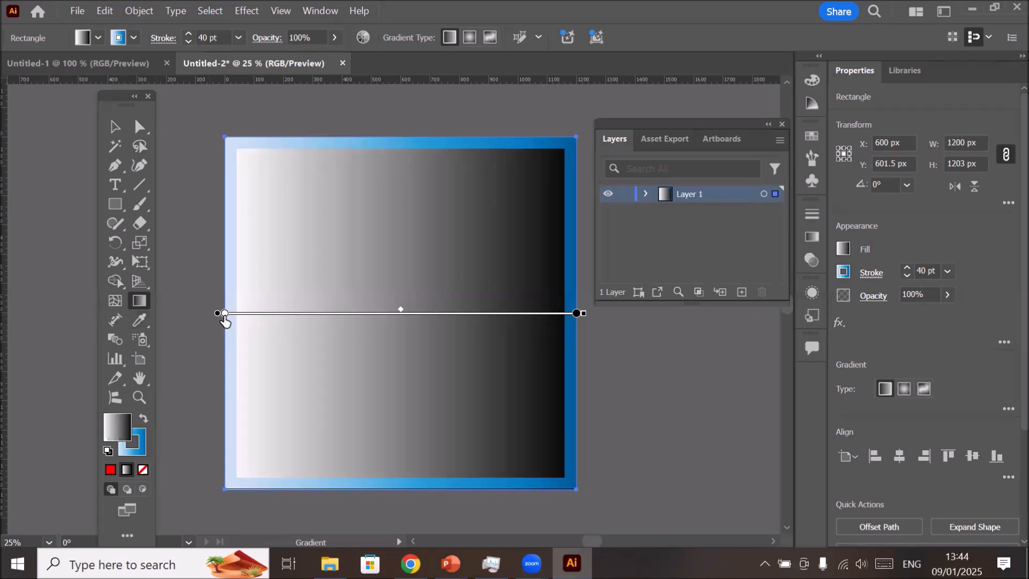
# - Recolor the fill gradient's stops to lime C8E900 and dark red 6A0008, and shift its midpoint slightly toward the lime end
pyautogui.doubleClick(225, 314)
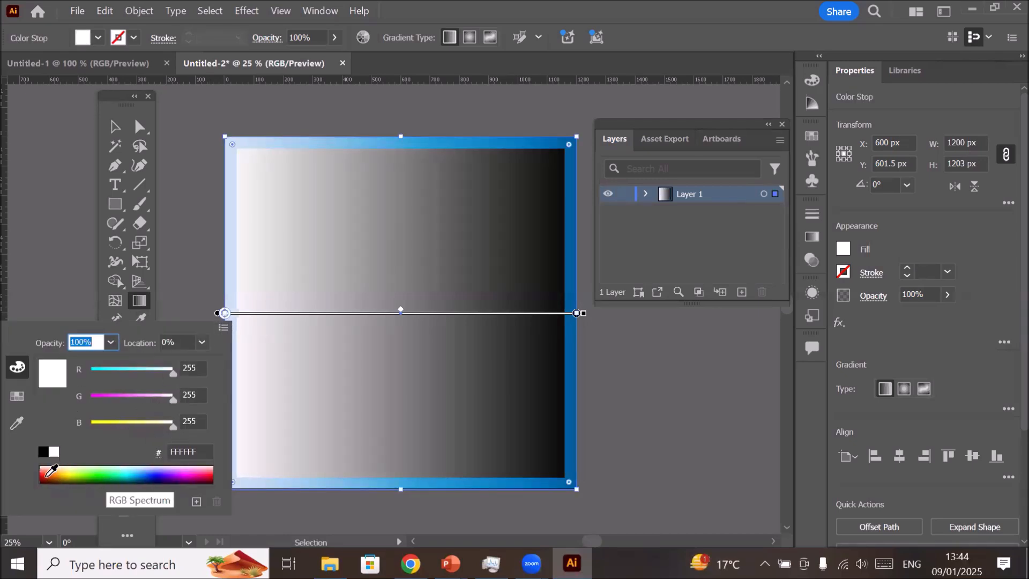
pyautogui.click(73, 472)
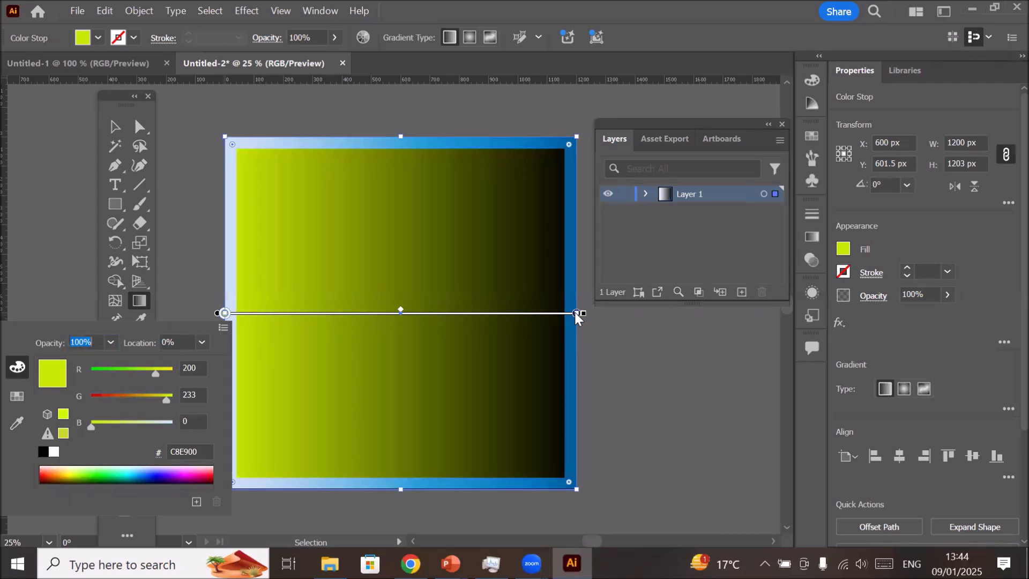
pyautogui.doubleClick(576, 313)
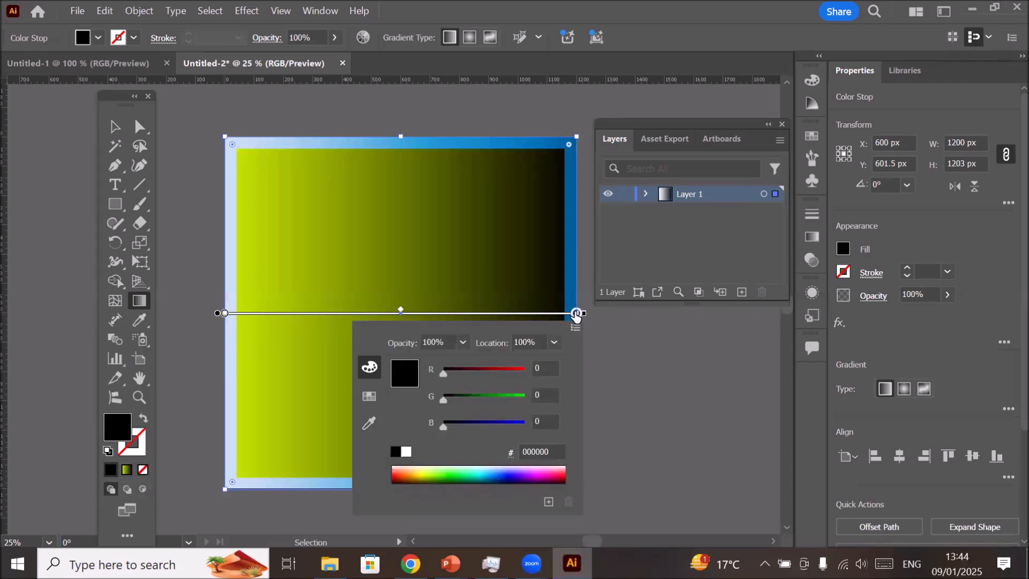
pyautogui.click(564, 475)
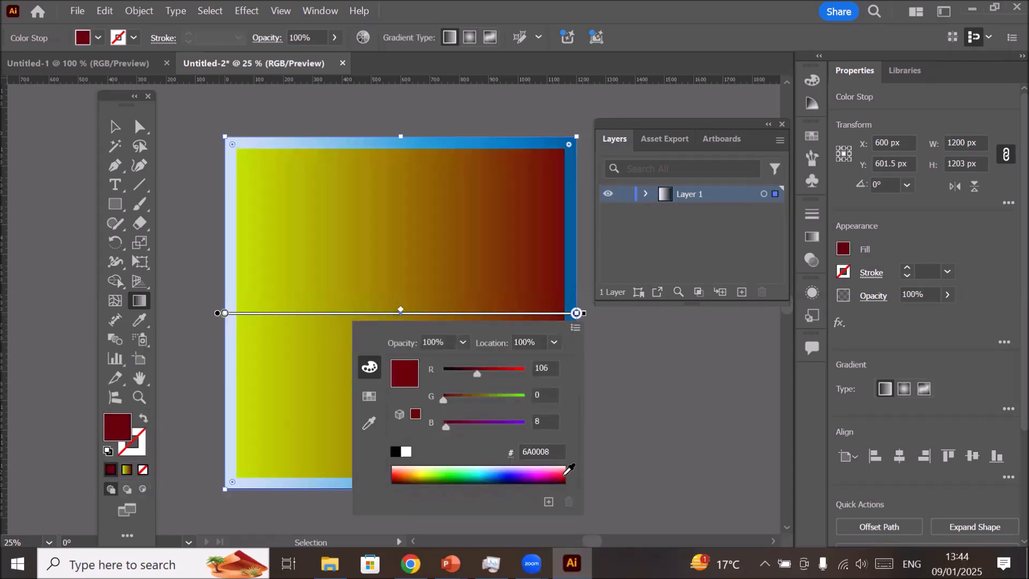
pyautogui.click(395, 231)
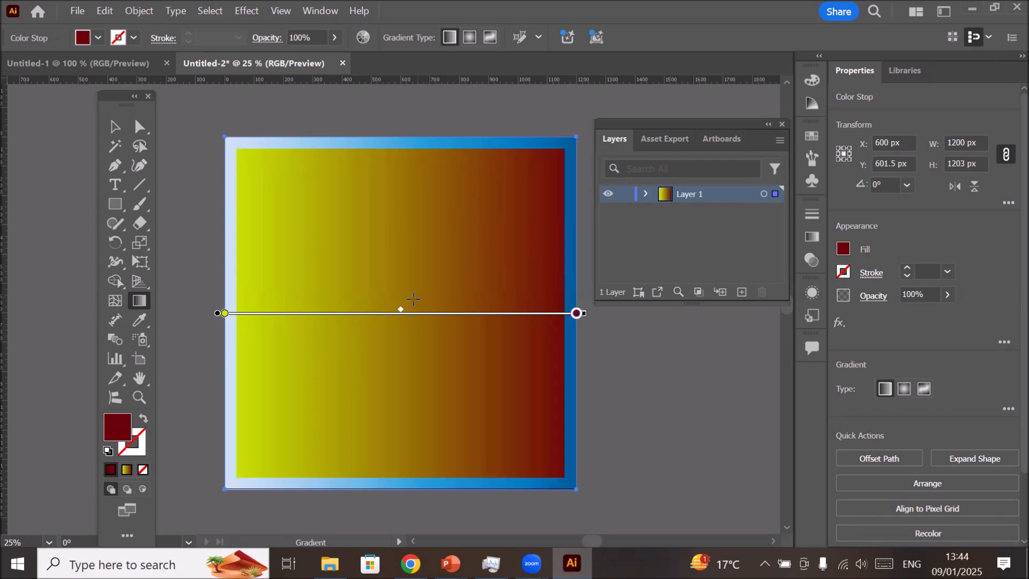
pyautogui.moveTo(401, 313); pyautogui.dragTo(635, 322)
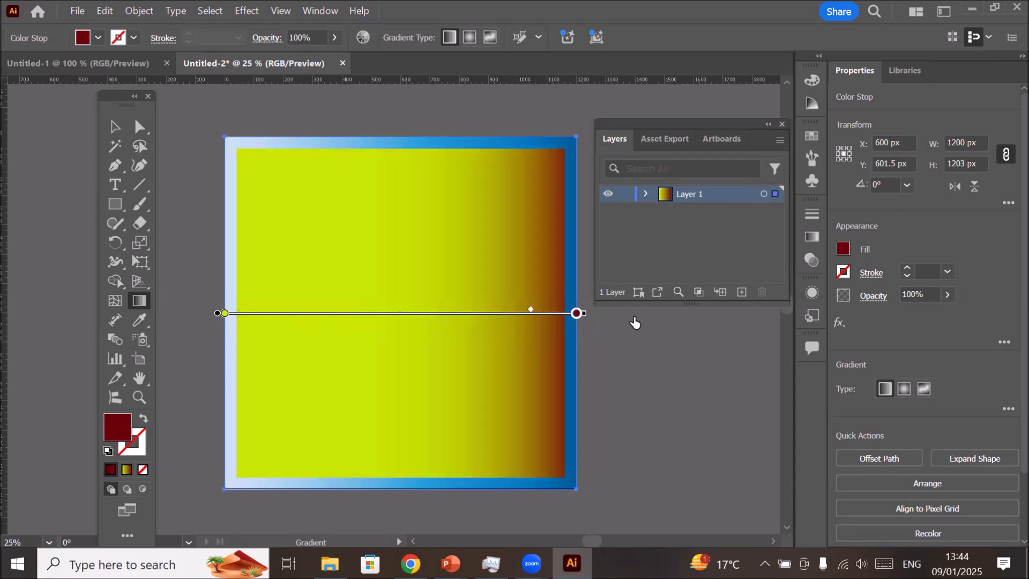
pyautogui.moveTo(531, 311); pyautogui.dragTo(394, 334)
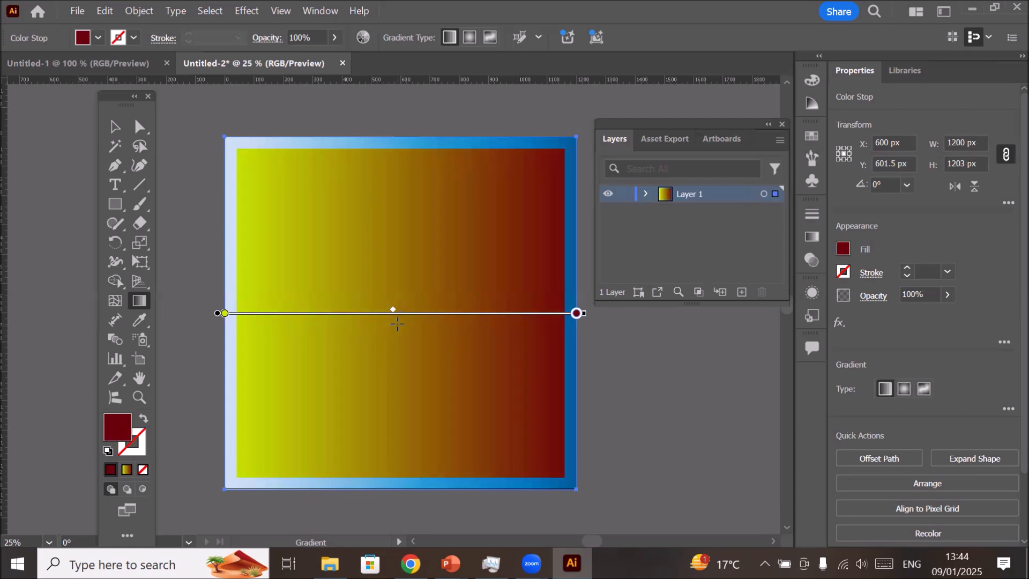
# - Try to lower the rectangle's opacity, first to 38% and then to 72%
pyautogui.click(644, 194)
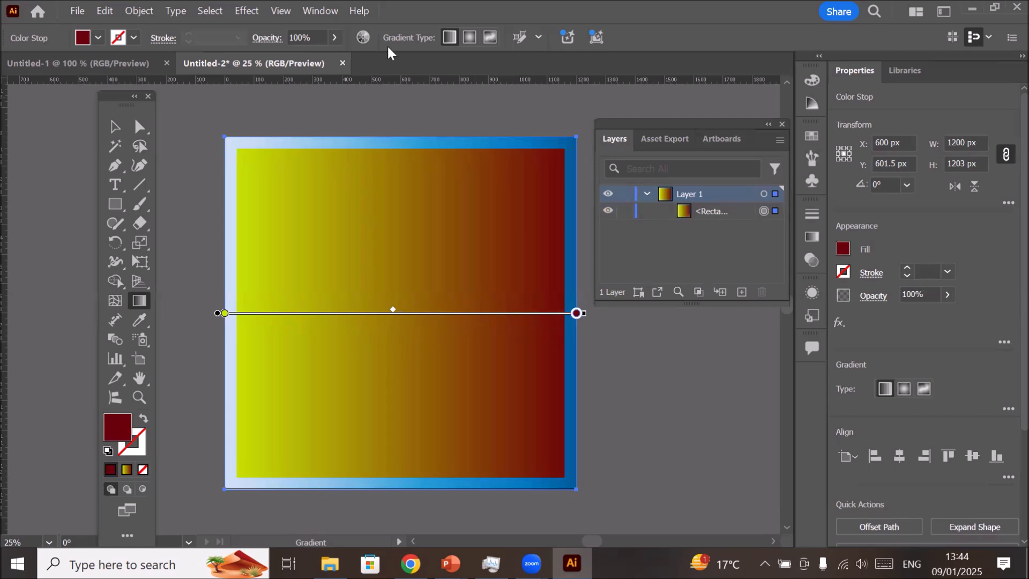
pyautogui.click(336, 33)
pyautogui.moveTo(333, 56); pyautogui.dragTo(318, 56)
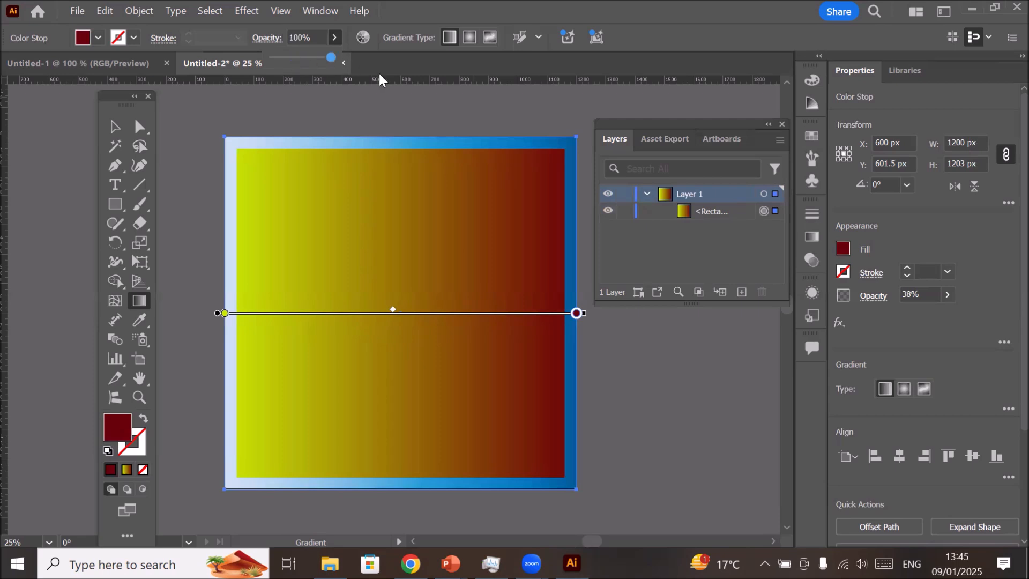
pyautogui.click(718, 216)
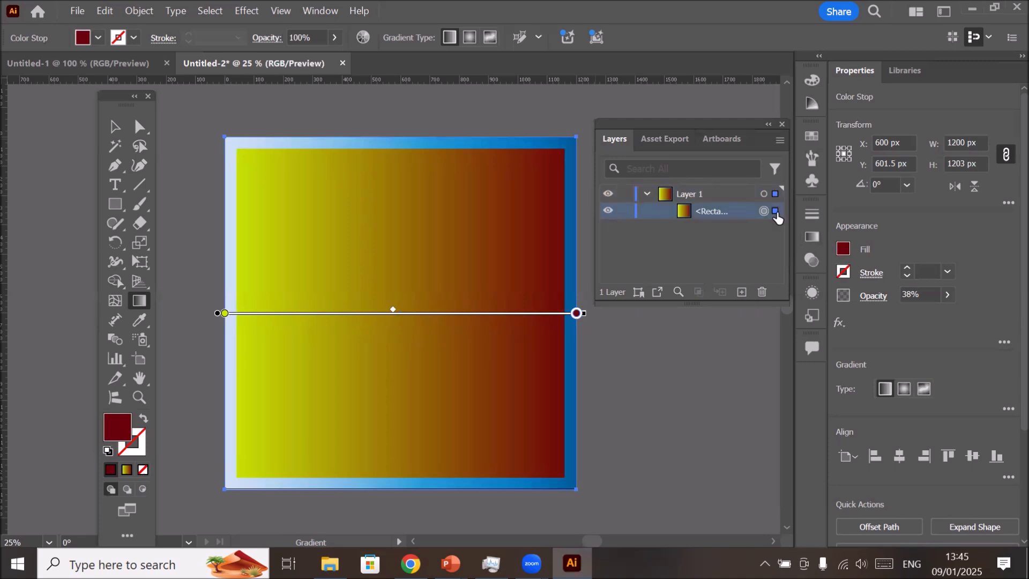
pyautogui.press('v')
pyautogui.click(334, 38)
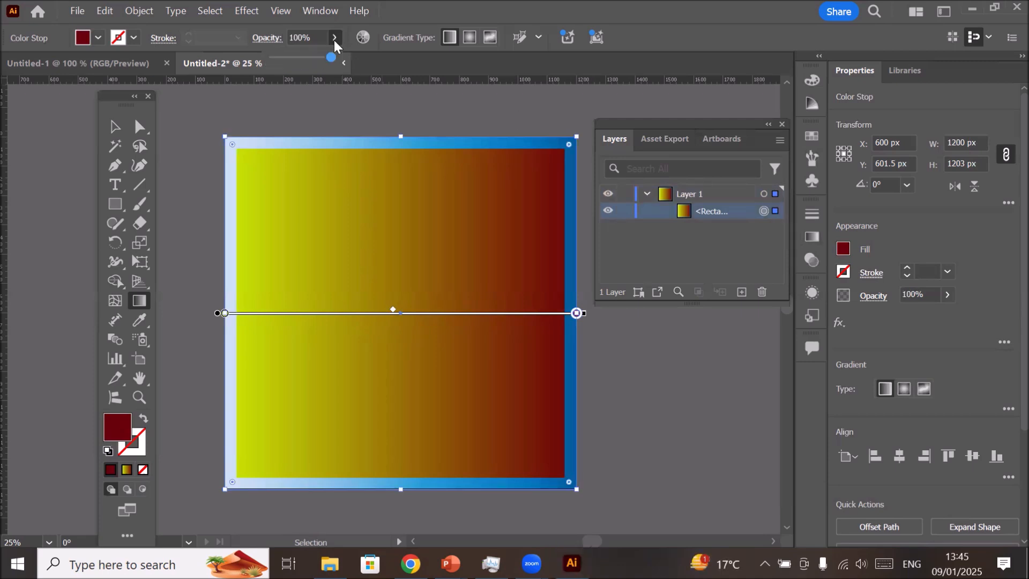
pyautogui.moveTo(331, 57); pyautogui.dragTo(313, 56)
pyautogui.click(333, 38)
pyautogui.press('g')
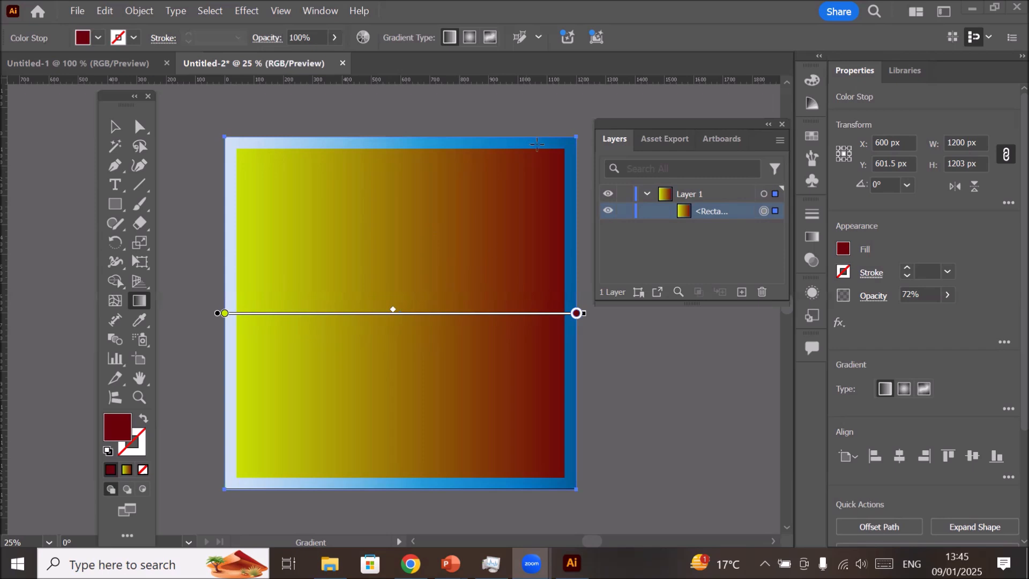
# - Look at the Global Edit options available for the rectangle
pyautogui.press('ctrl')
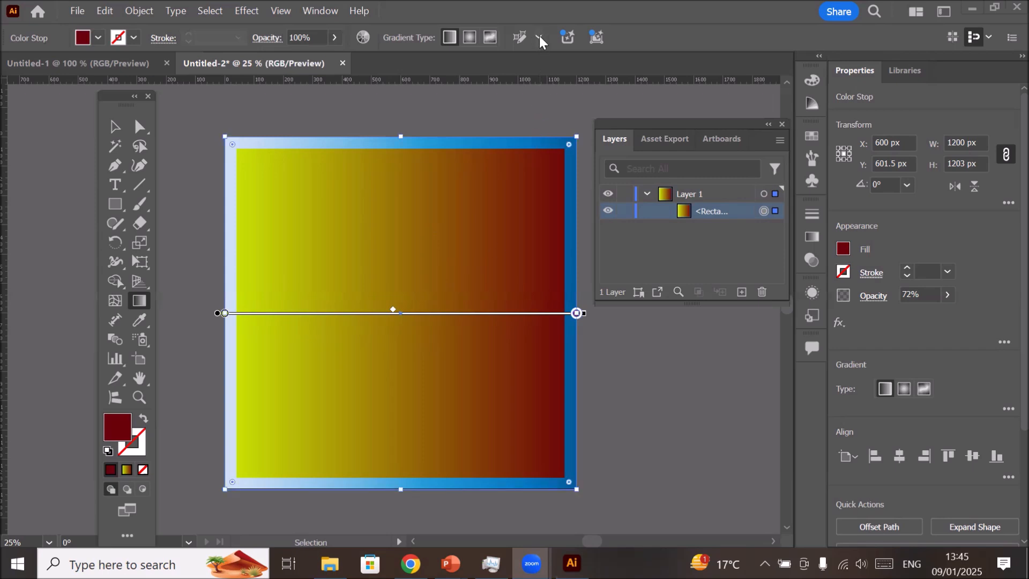
pyautogui.click(539, 37)
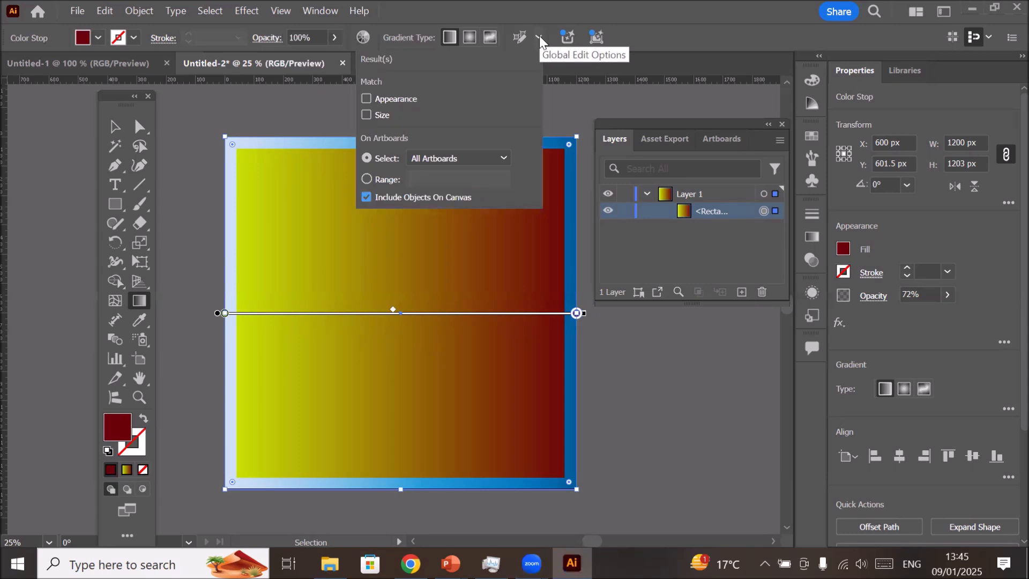
pyautogui.click(540, 37)
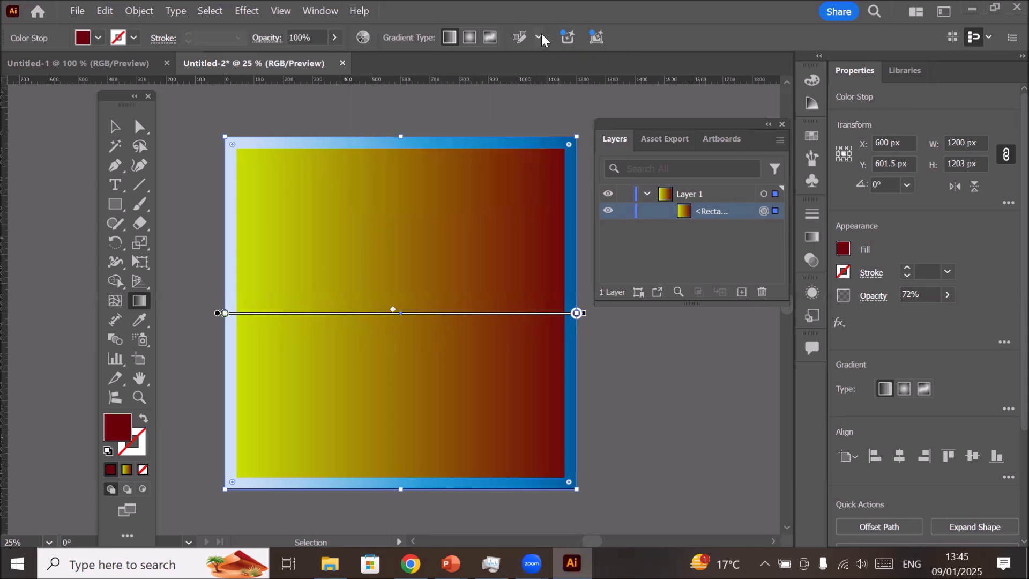
pyautogui.moveTo(567, 39)
pyautogui.moveTo(599, 36)
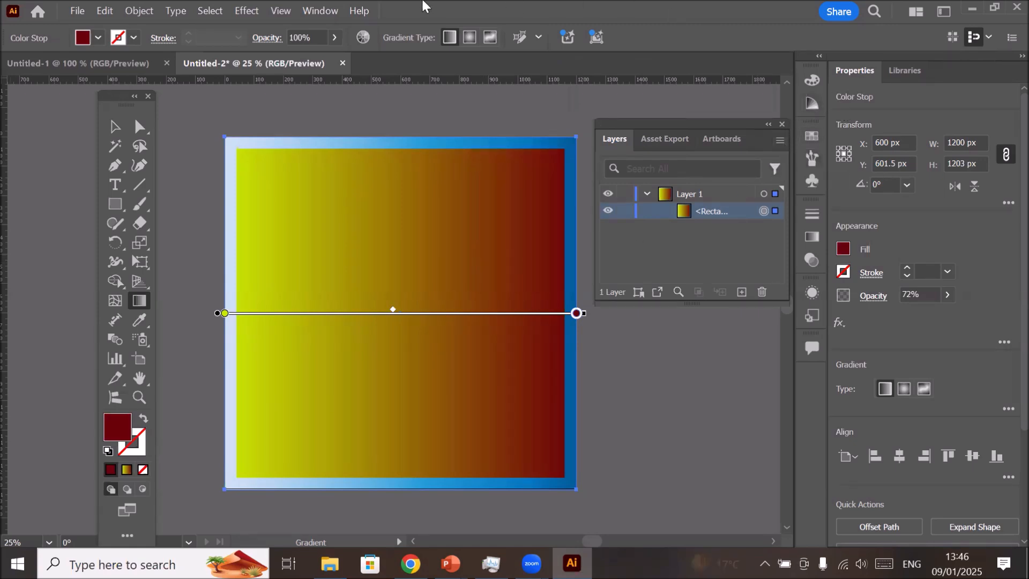
# - Bring up the detailed Gradient settings and float them over the artwork
pyautogui.click(313, 12)
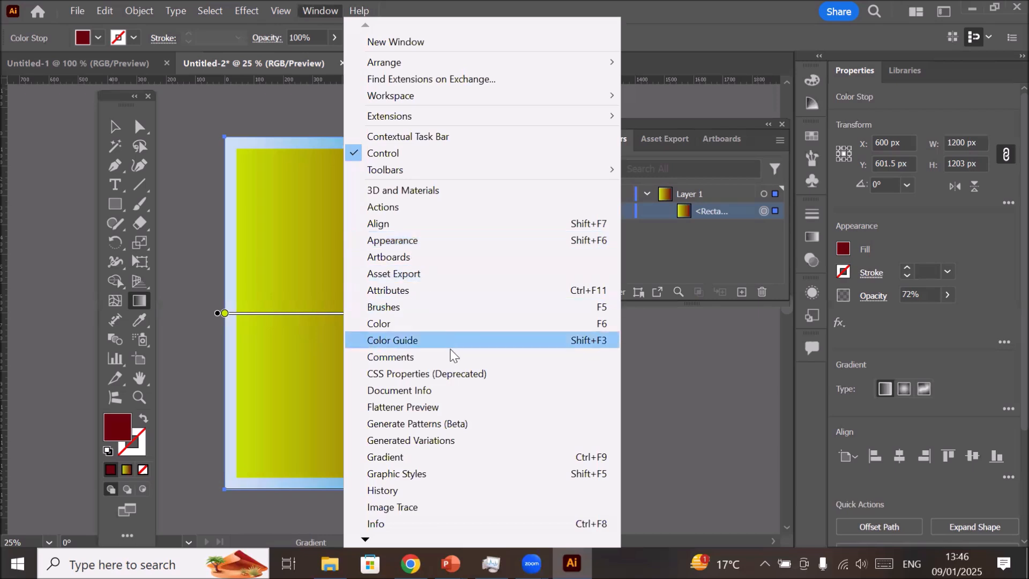
pyautogui.click(470, 456)
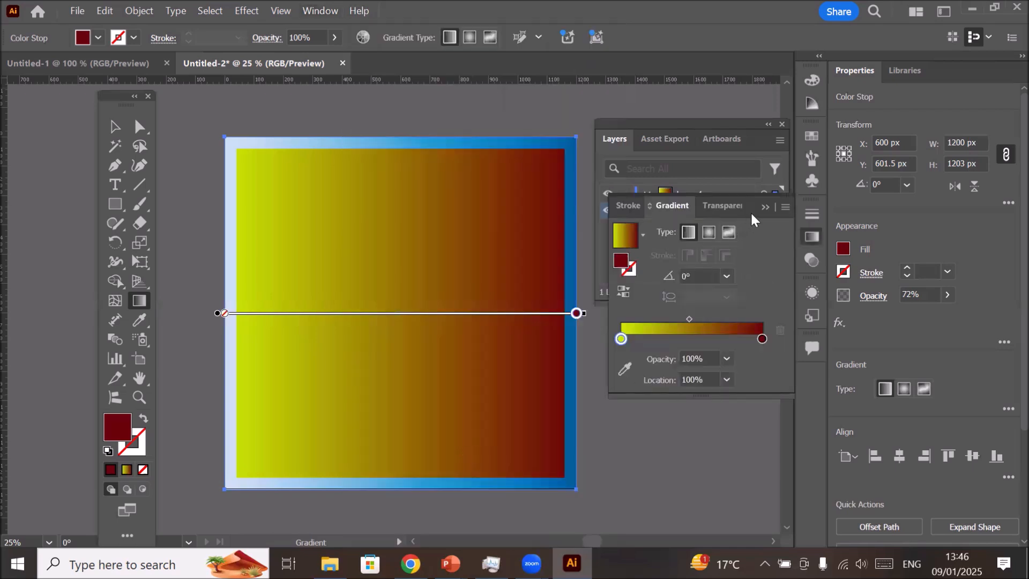
pyautogui.moveTo(747, 202); pyautogui.dragTo(508, 201)
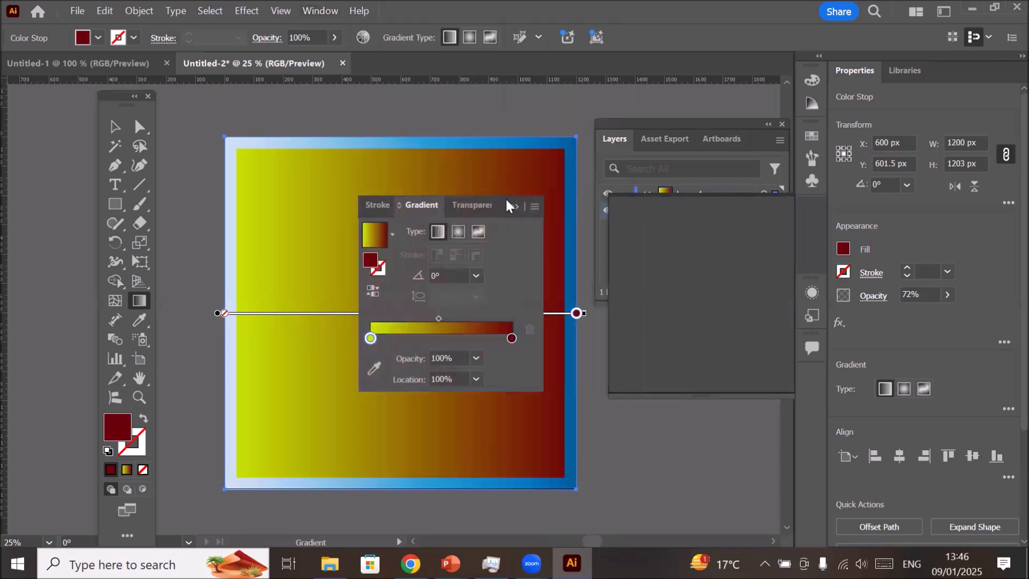
# - Examine the opacity control in the Transparency settings and return to the Gradient settings
pyautogui.click(476, 206)
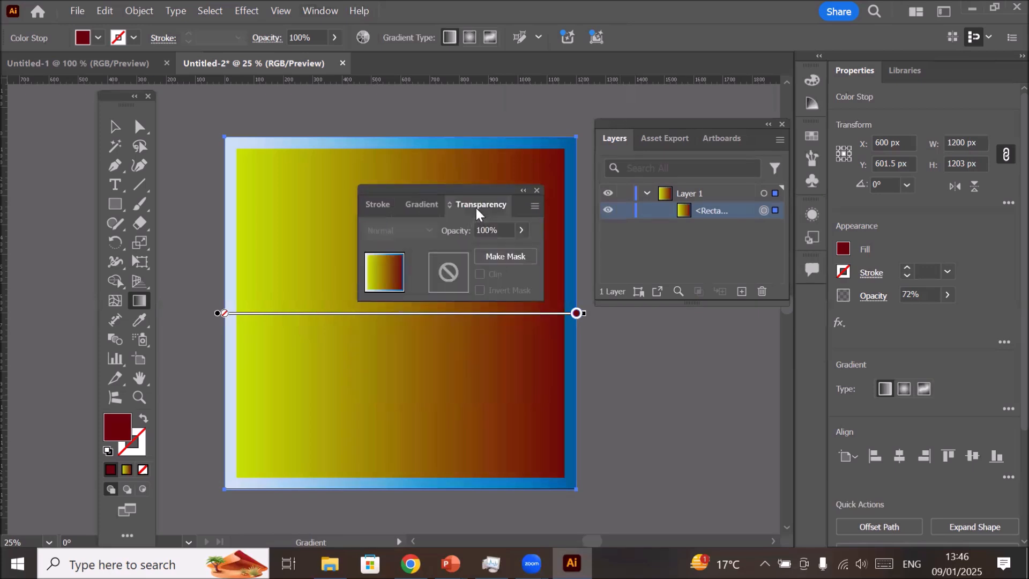
pyautogui.click(522, 230)
pyautogui.moveTo(518, 250)
pyautogui.mouseDown()
pyautogui.moveTo(475, 250)
pyautogui.moveTo(531, 249)
pyautogui.mouseUp()
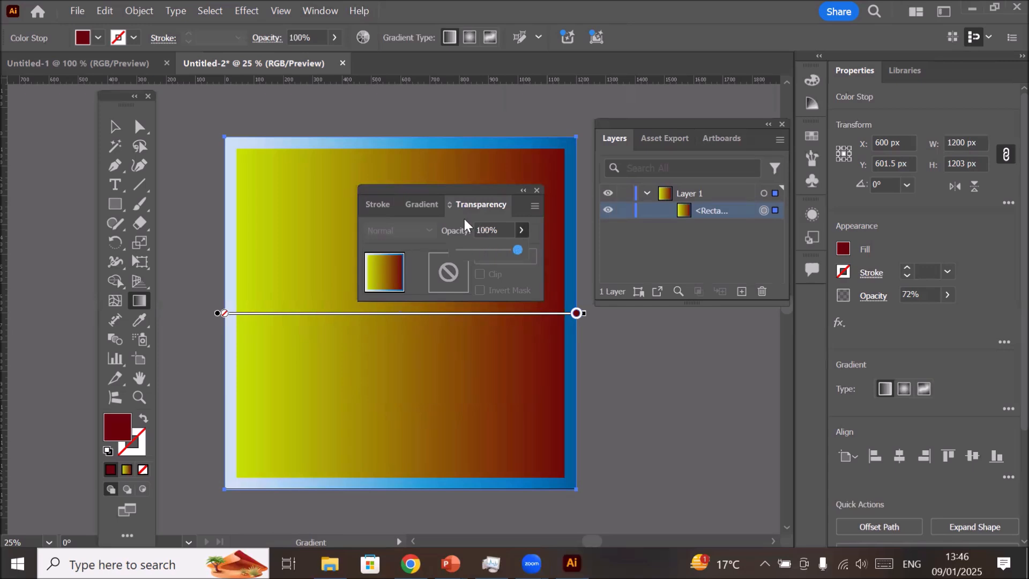
pyautogui.click(429, 204)
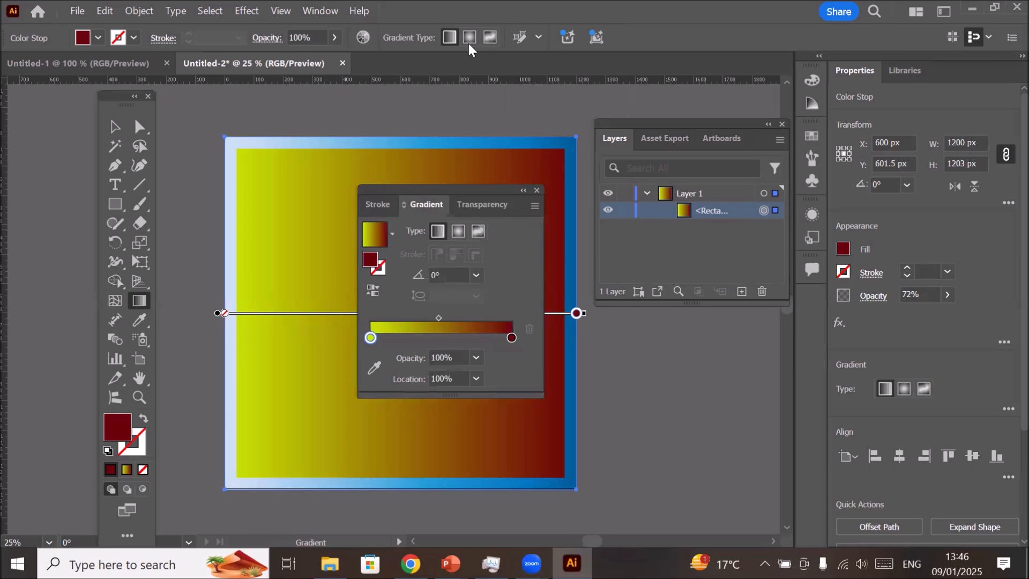
# - Preview the lime-to-dark-red fill gradient as radial and return it to linear
pyautogui.click(458, 234)
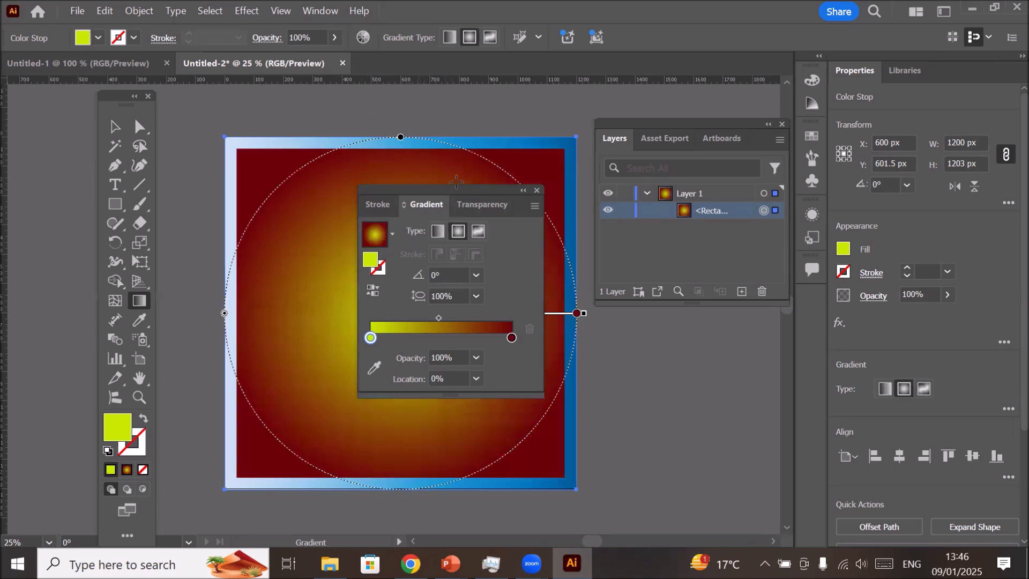
pyautogui.moveTo(465, 193); pyautogui.dragTo(422, 227)
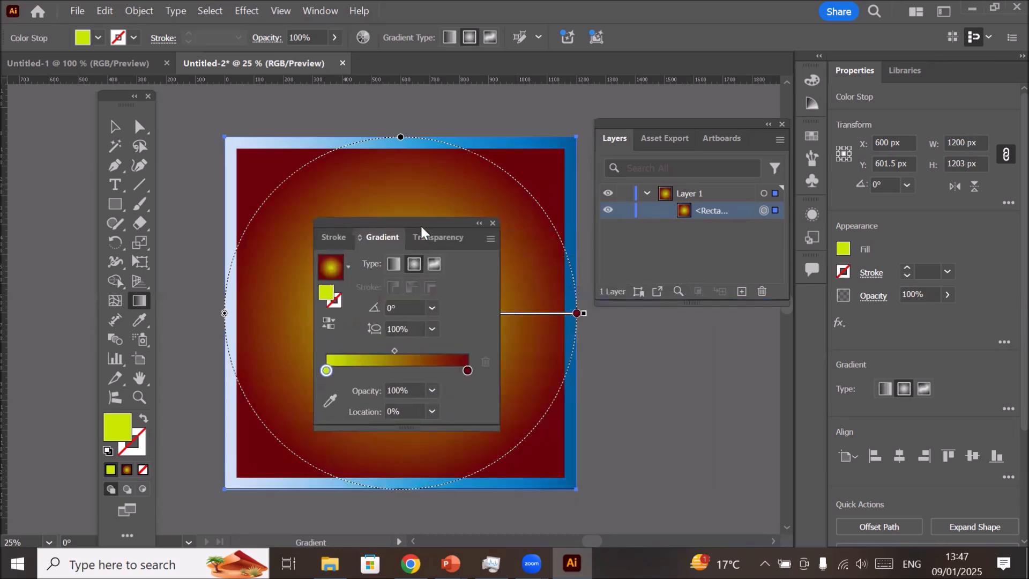
pyautogui.click(400, 264)
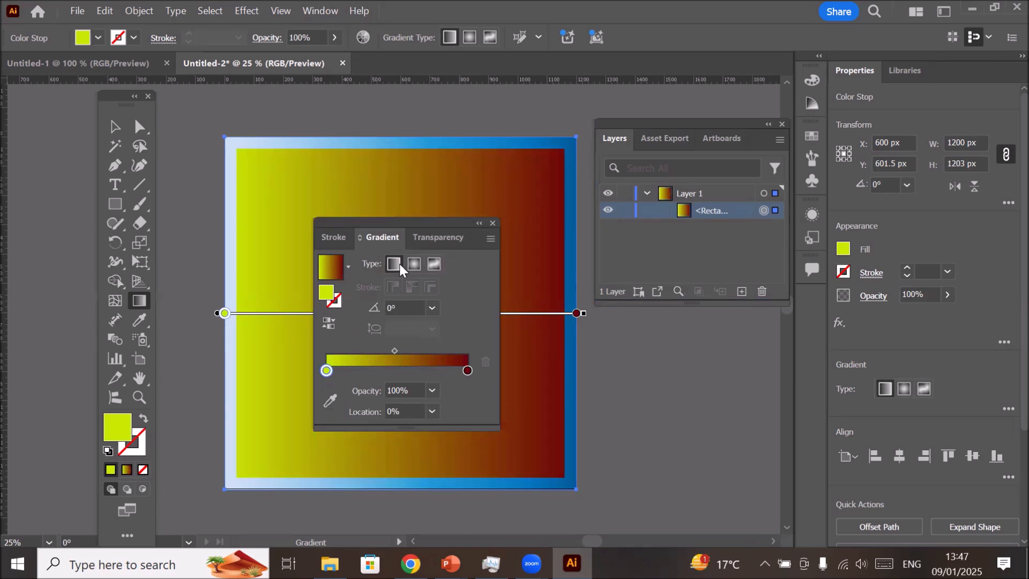
# - Set the linear fill gradient's angle to 90° and flip it to -90°
pyautogui.click(432, 308)
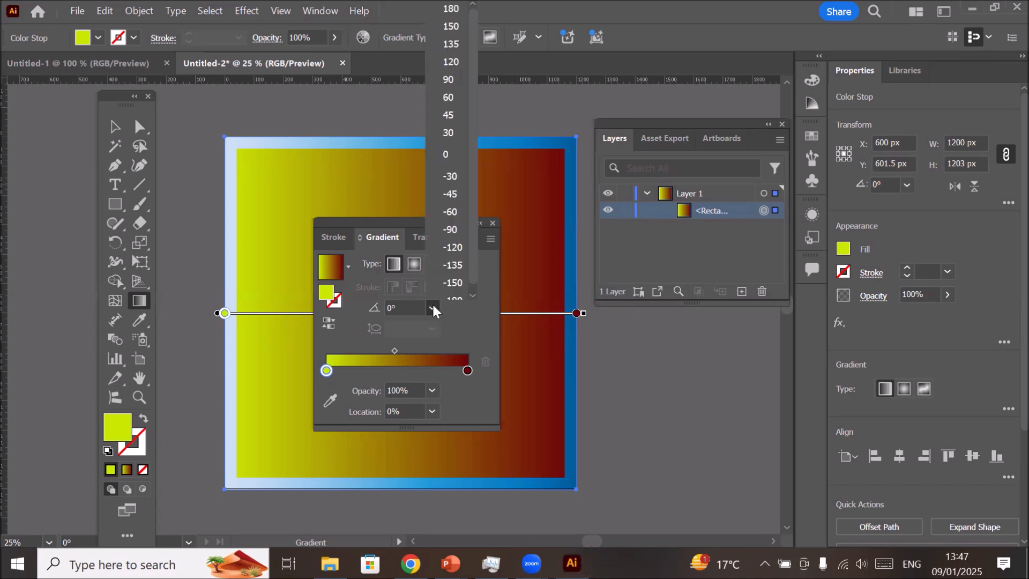
pyautogui.click(455, 76)
pyautogui.moveTo(364, 224); pyautogui.dragTo(162, 222)
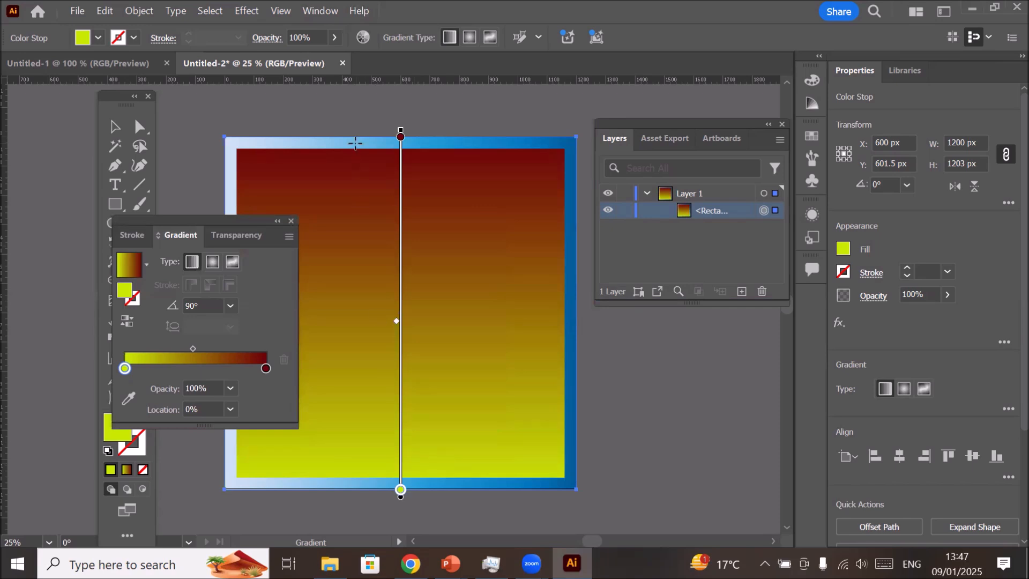
pyautogui.moveTo(194, 222); pyautogui.dragTo(255, 181)
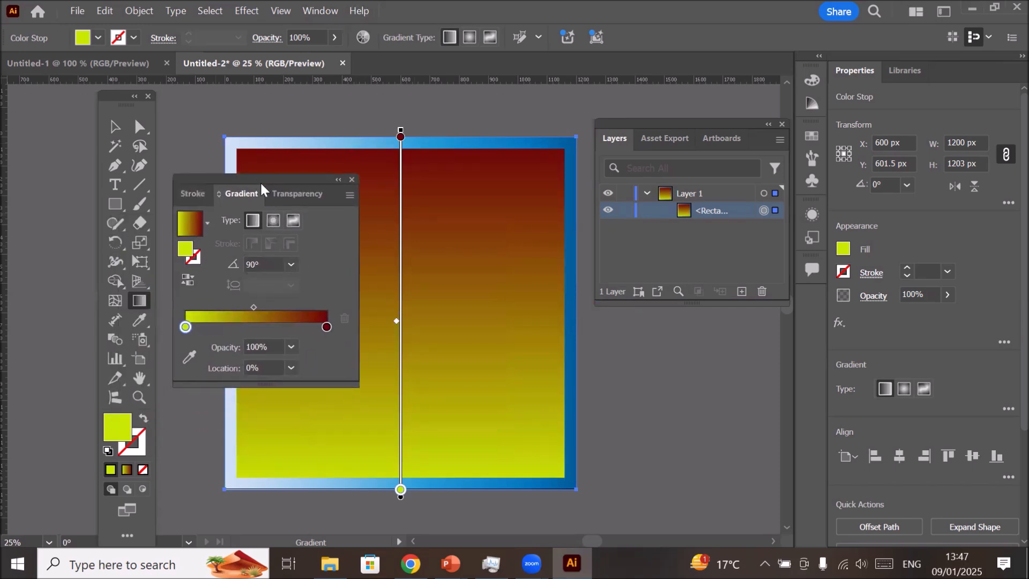
pyautogui.click(292, 264)
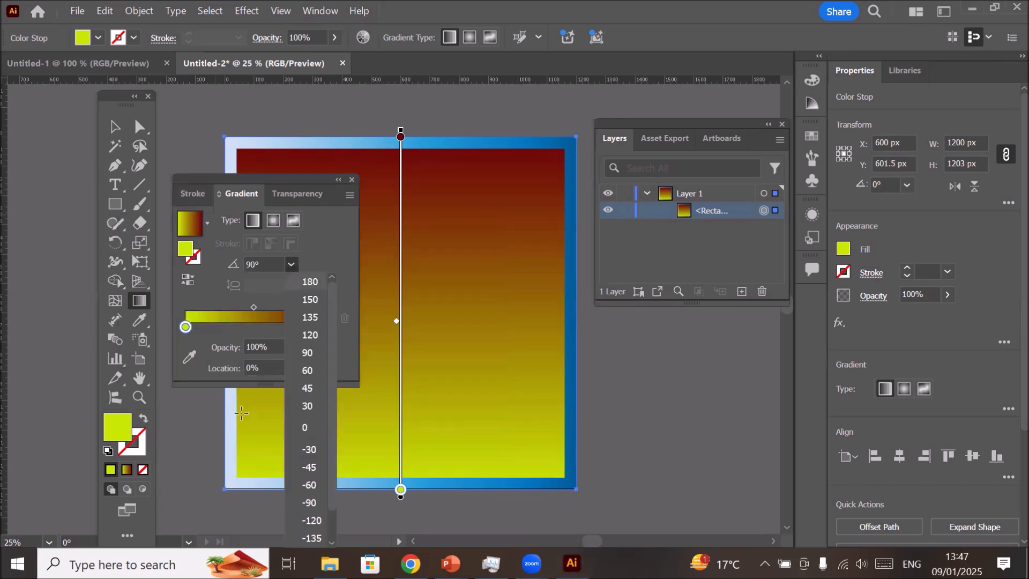
pyautogui.click(312, 502)
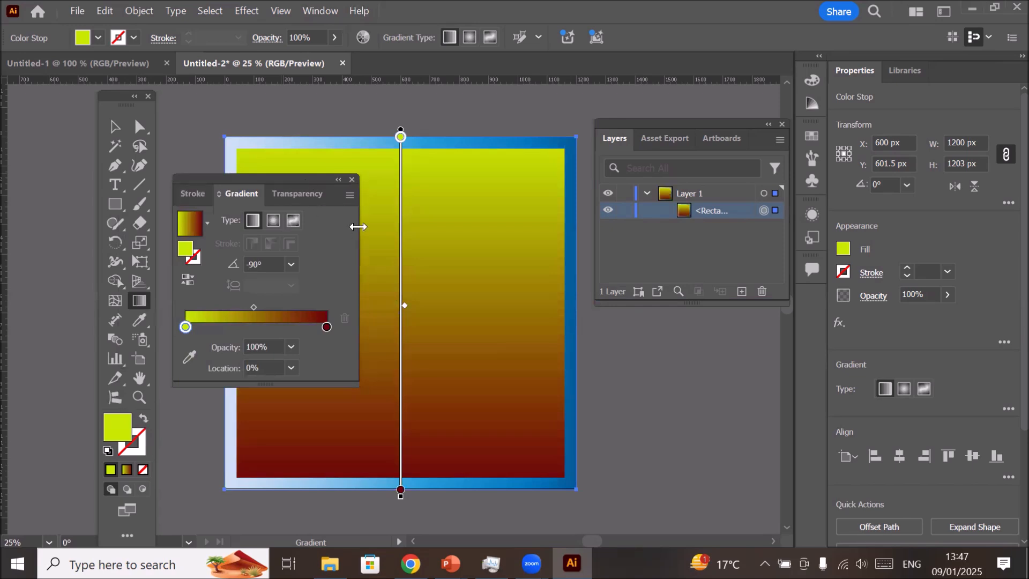
# - Rotate and reposition the fill gradient by hand on the rectangle, ending with a diagonal at about 35°
pyautogui.scroll(-1, 367, 220)
pyautogui.moveTo(263, 176); pyautogui.dragTo(613, 336)
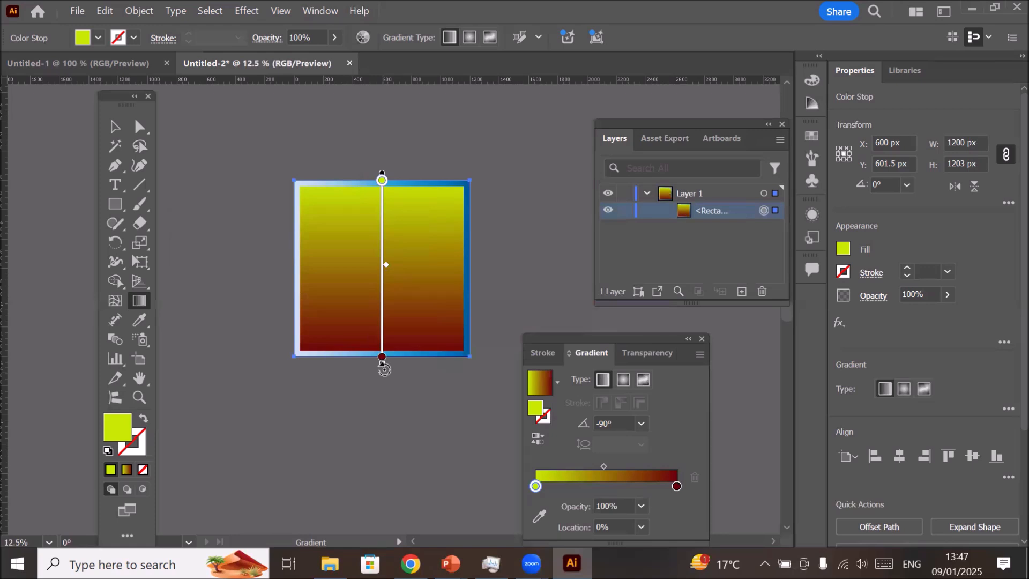
pyautogui.moveTo(384, 369)
pyautogui.mouseDown()
pyautogui.moveTo(338, 337)
pyautogui.moveTo(287, 329)
pyautogui.moveTo(220, 262)
pyautogui.mouseUp()
pyautogui.moveTo(353, 186); pyautogui.dragTo(384, 144)
pyautogui.moveTo(382, 142); pyautogui.dragTo(387, 309)
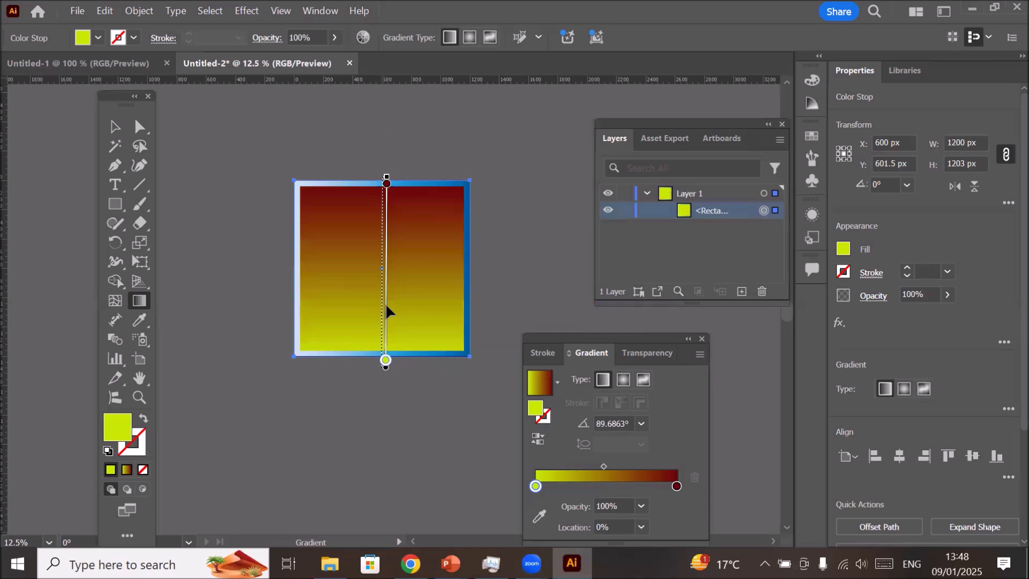
pyautogui.moveTo(386, 310)
pyautogui.mouseDown()
pyautogui.moveTo(379, 412)
pyautogui.moveTo(390, 364)
pyautogui.moveTo(382, 246)
pyautogui.moveTo(412, 129)
pyautogui.moveTo(405, 246)
pyautogui.moveTo(402, 218)
pyautogui.moveTo(381, 284)
pyautogui.moveTo(372, 230)
pyautogui.moveTo(381, 306)
pyautogui.mouseUp()
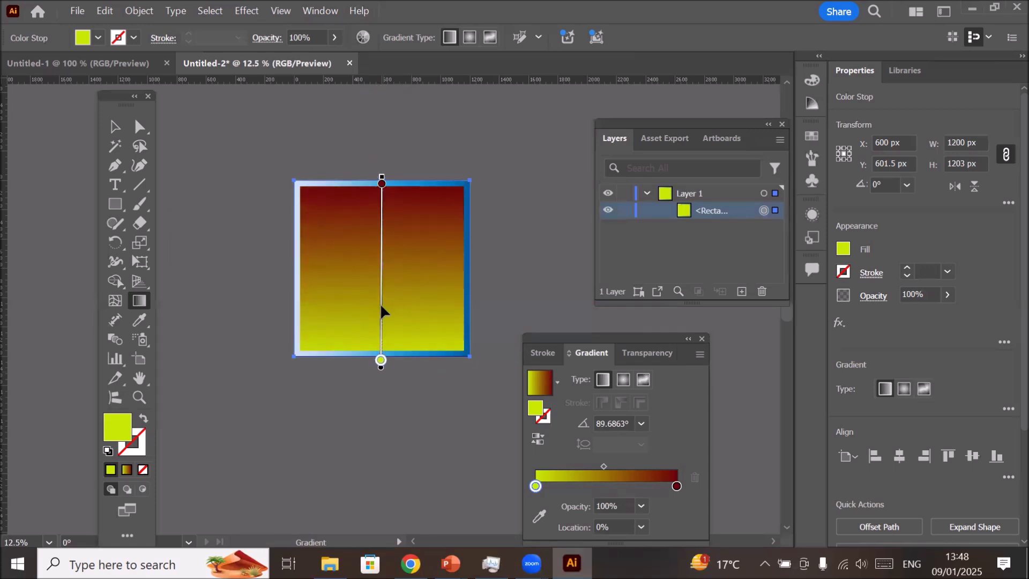
pyautogui.moveTo(381, 304)
pyautogui.mouseDown()
pyautogui.moveTo(399, 175)
pyautogui.moveTo(374, 249)
pyautogui.moveTo(384, 305)
pyautogui.mouseUp()
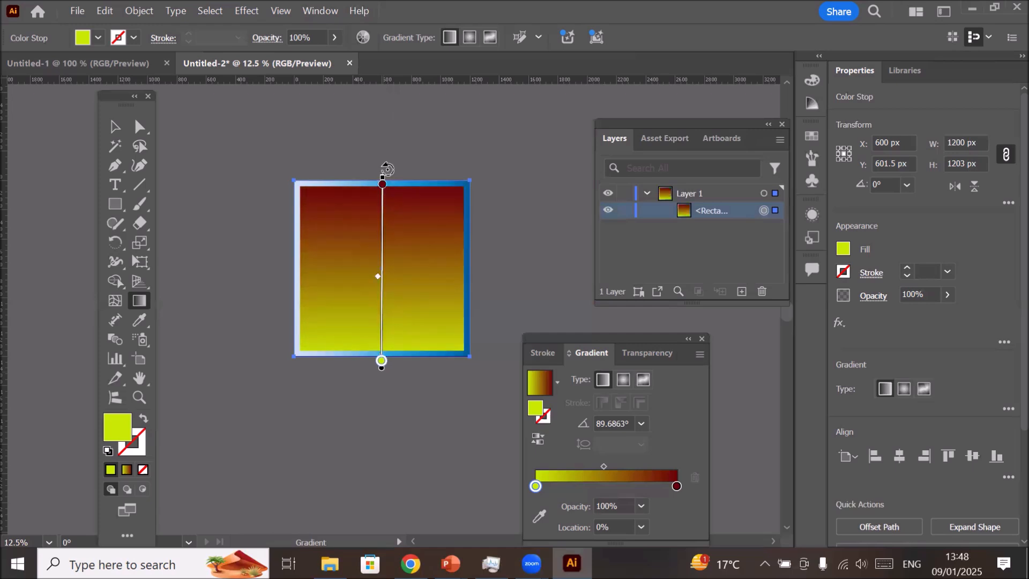
pyautogui.moveTo(387, 169)
pyautogui.mouseDown()
pyautogui.moveTo(471, 185)
pyautogui.moveTo(468, 176)
pyautogui.moveTo(429, 172)
pyautogui.moveTo(493, 237)
pyautogui.moveTo(459, 266)
pyautogui.mouseUp()
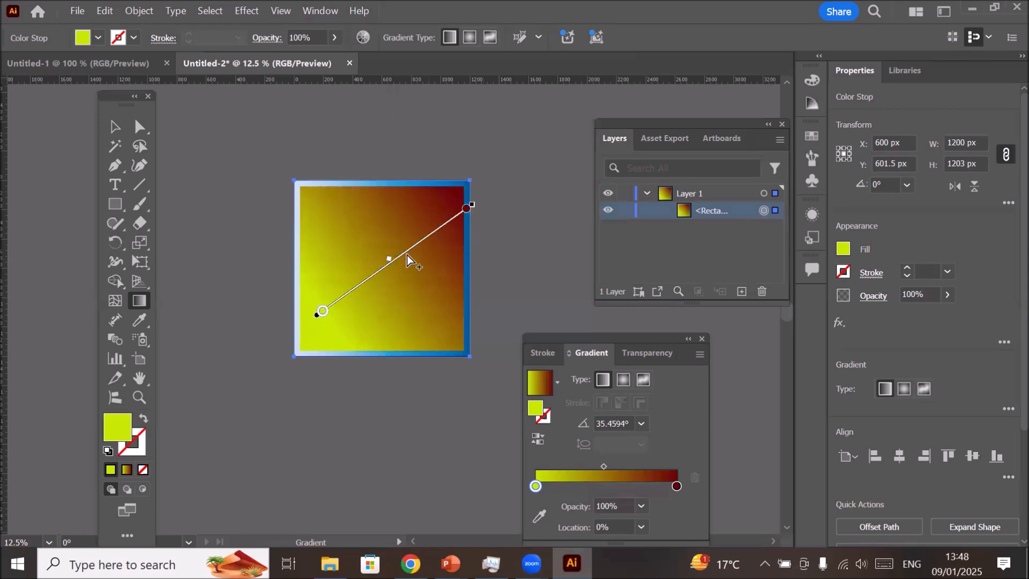
# - Shift the fill gradient slightly down the rectangle, then try a 0° angle and set it to 90°, keeping the rectangle uncovered
pyautogui.moveTo(407, 249)
pyautogui.mouseDown()
pyautogui.moveTo(352, 326)
pyautogui.moveTo(472, 215)
pyautogui.moveTo(333, 320)
pyautogui.moveTo(413, 278)
pyautogui.moveTo(385, 282)
pyautogui.moveTo(397, 264)
pyautogui.mouseUp()
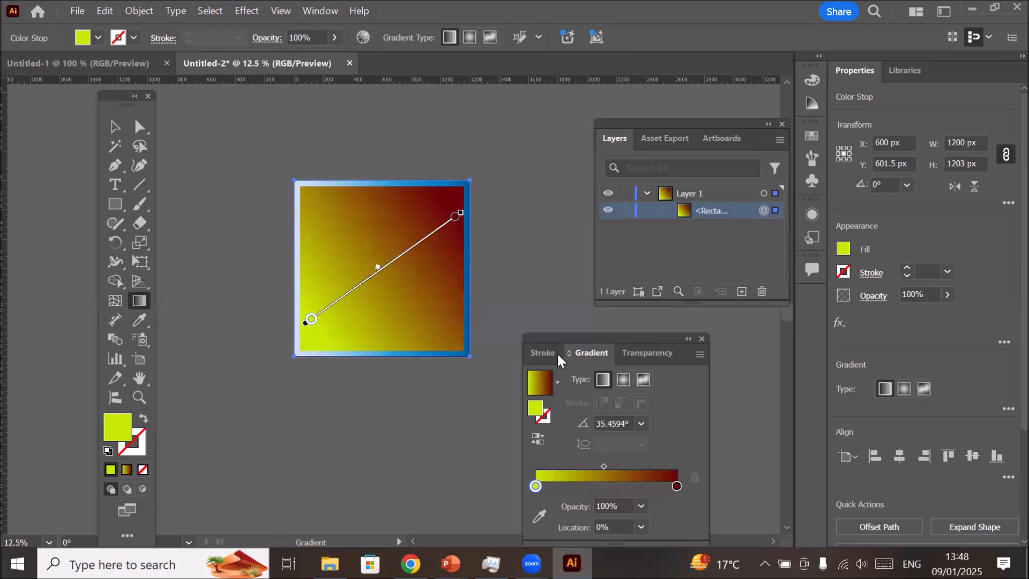
pyautogui.moveTo(628, 340); pyautogui.dragTo(571, 187)
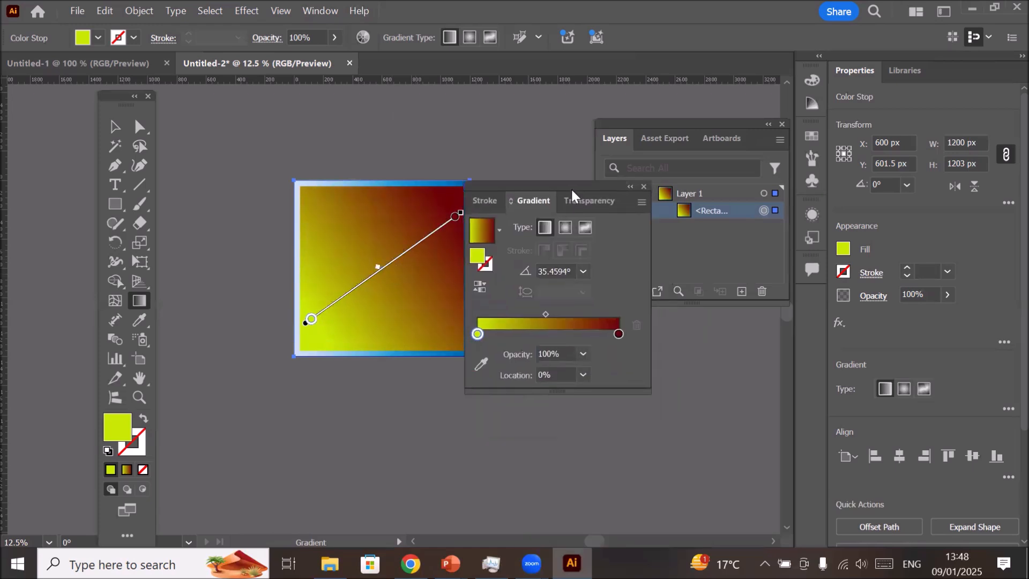
pyautogui.click(583, 272)
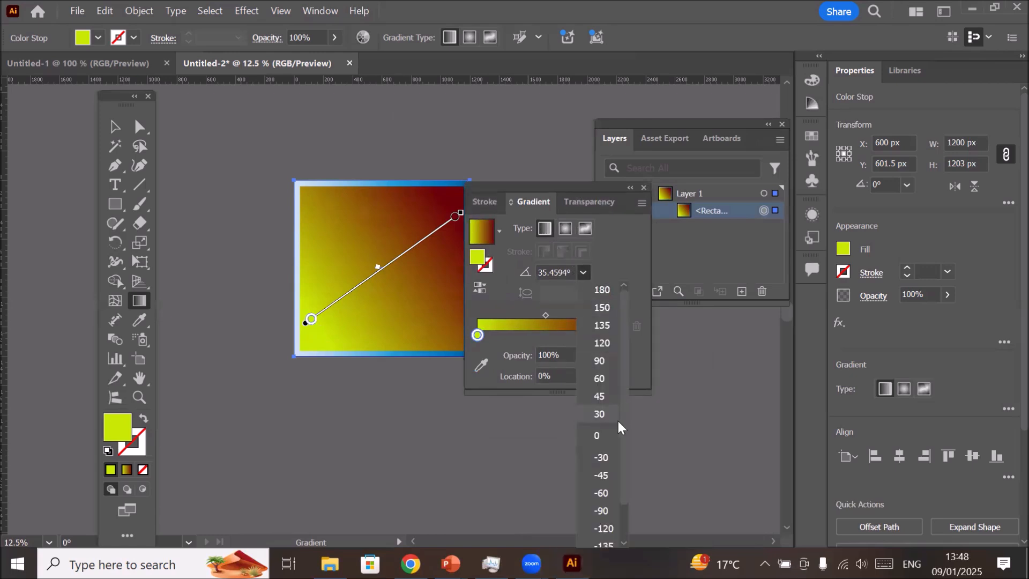
pyautogui.click(600, 435)
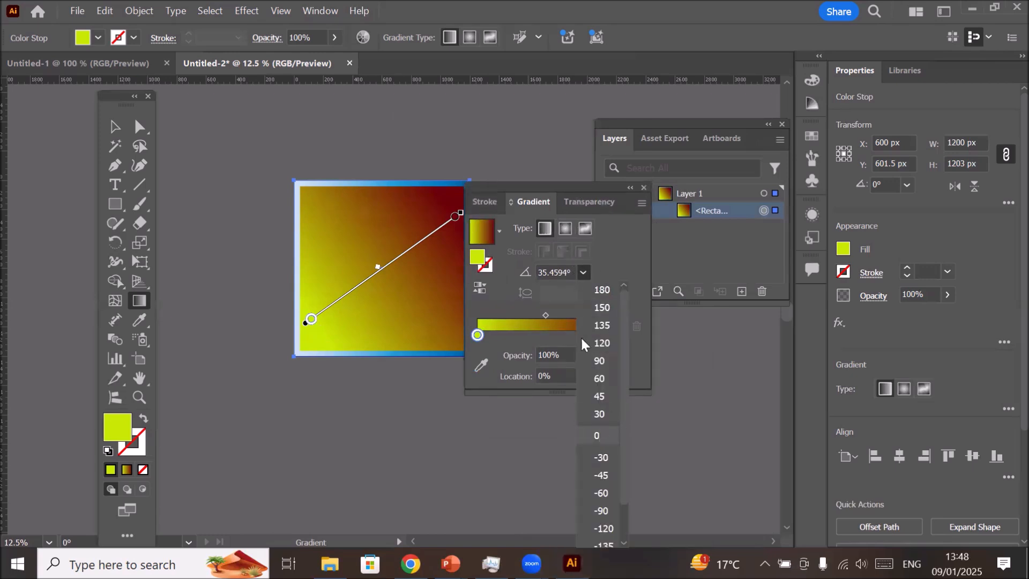
pyautogui.click(584, 273)
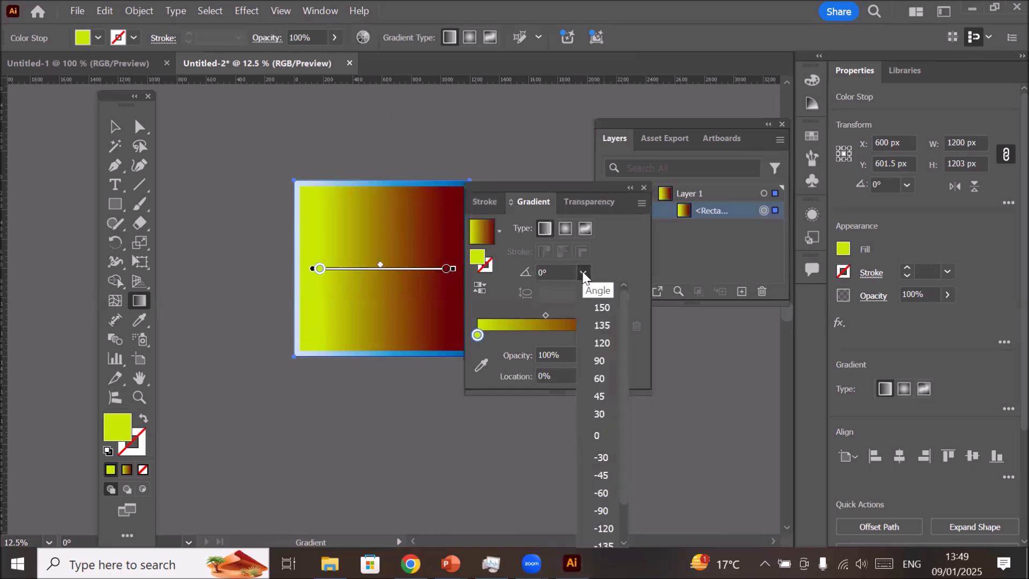
pyautogui.click(600, 361)
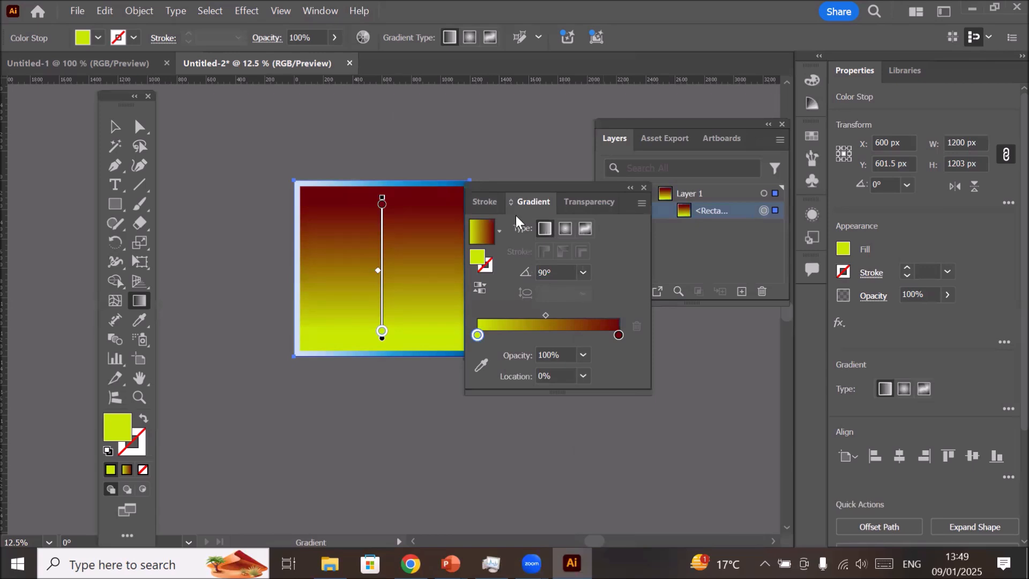
pyautogui.moveTo(534, 189); pyautogui.dragTo(559, 166)
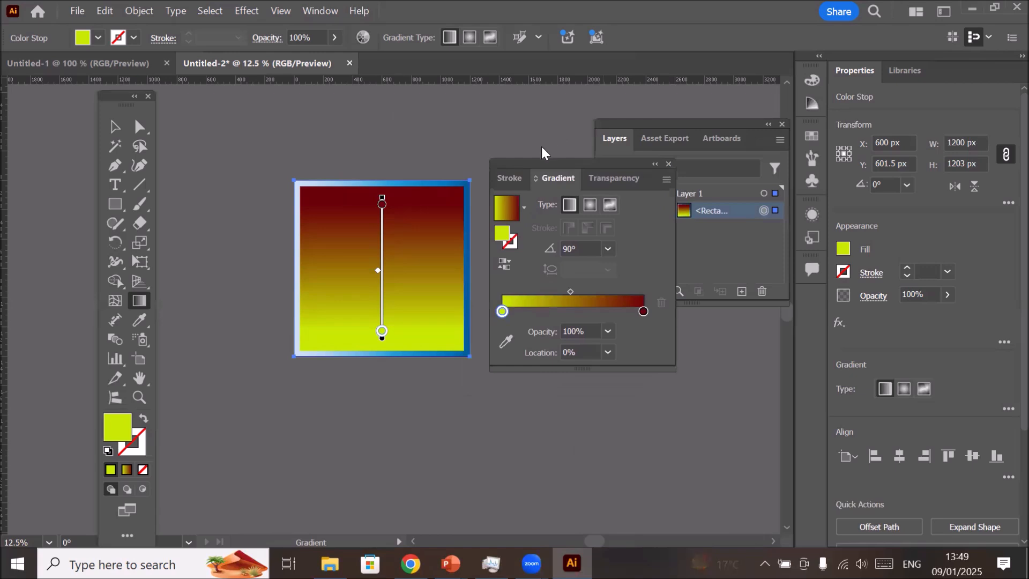
pyautogui.moveTo(545, 163); pyautogui.dragTo(528, 145)
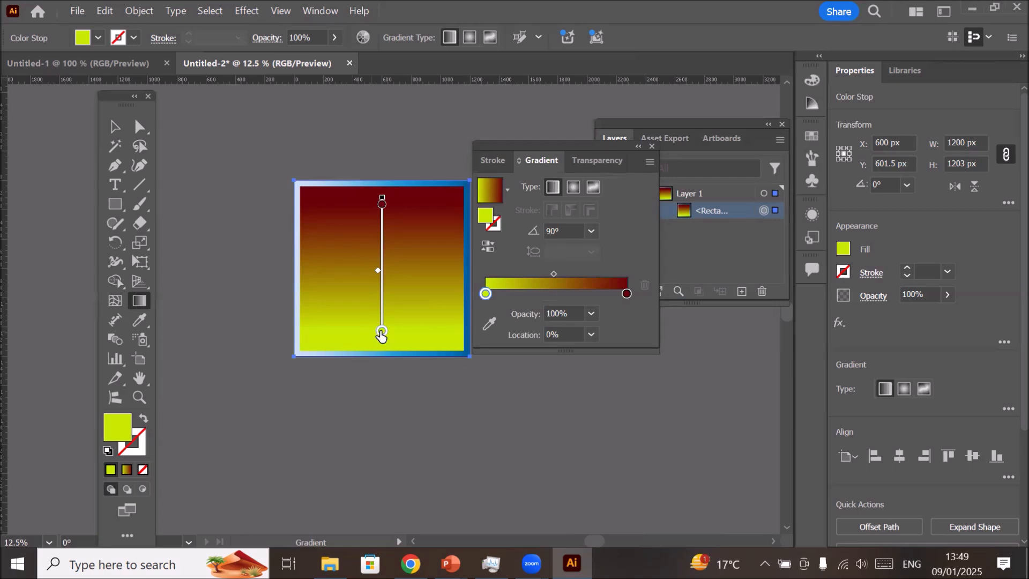
# - Recolor the lime stop of the fill gradient by sampling the light blue at the upper-left part of the rectangle's border
pyautogui.doubleClick(486, 294)
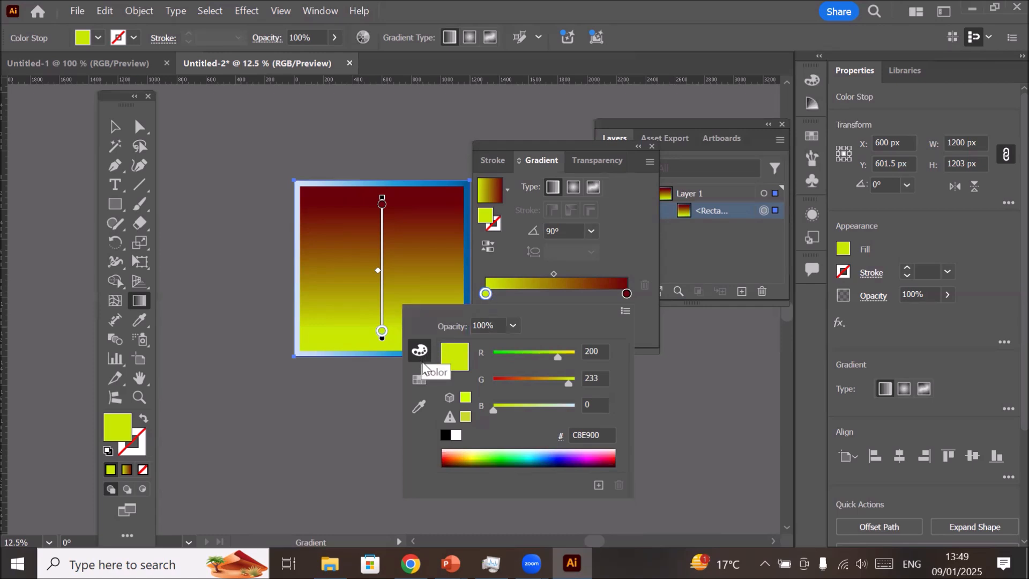
pyautogui.click(421, 382)
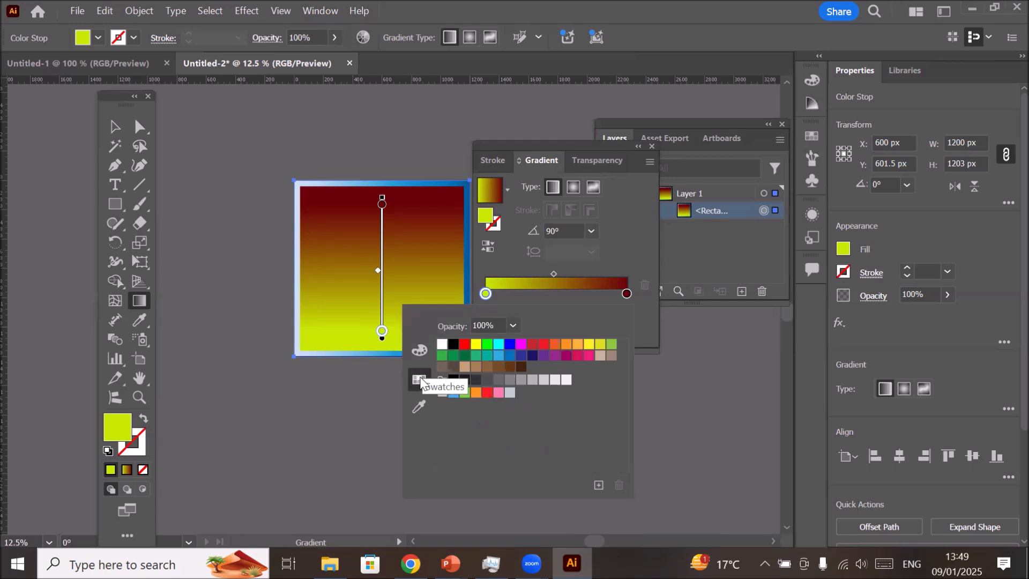
pyautogui.click(418, 406)
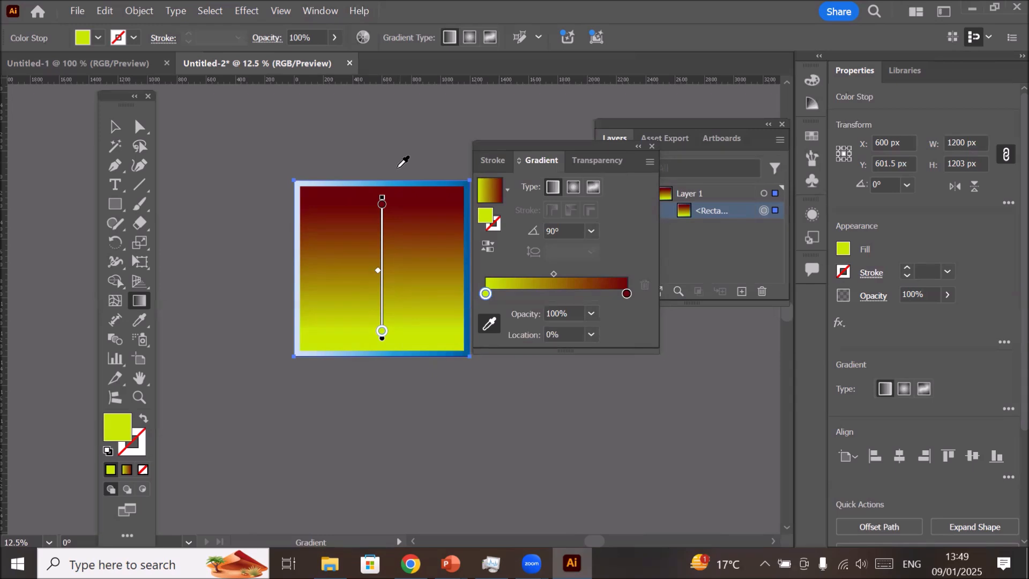
pyautogui.press('v')
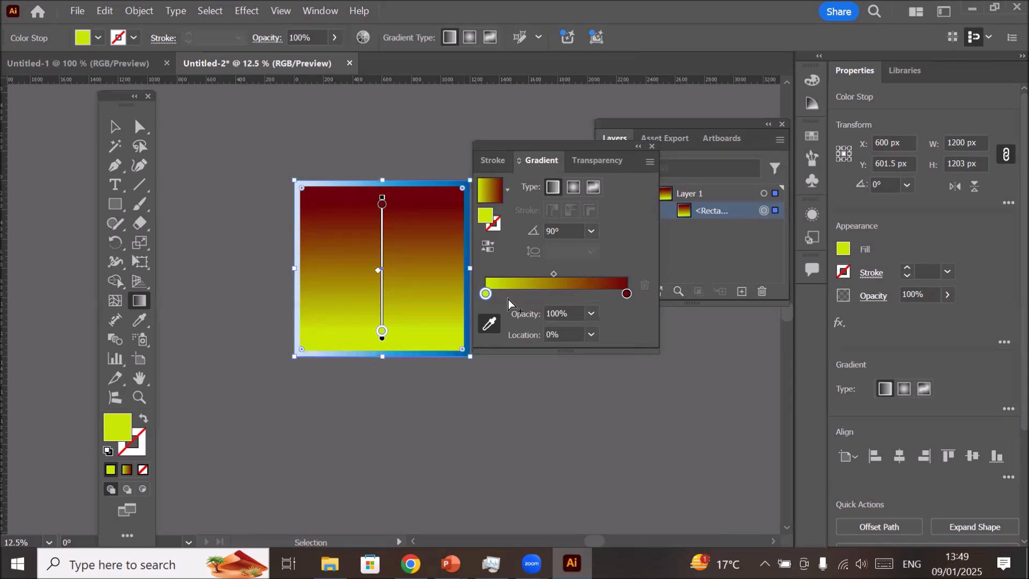
pyautogui.press('g')
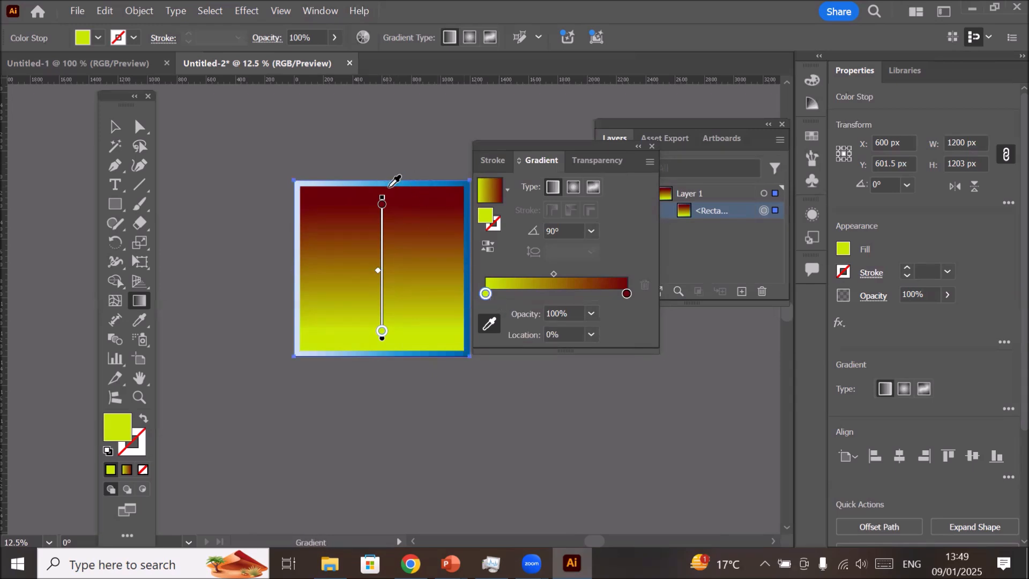
pyautogui.click(302, 180)
# - Recolor the dark red stop of the fill gradient by sampling the dark blue near the border's upper-right corner
pyautogui.press('v')
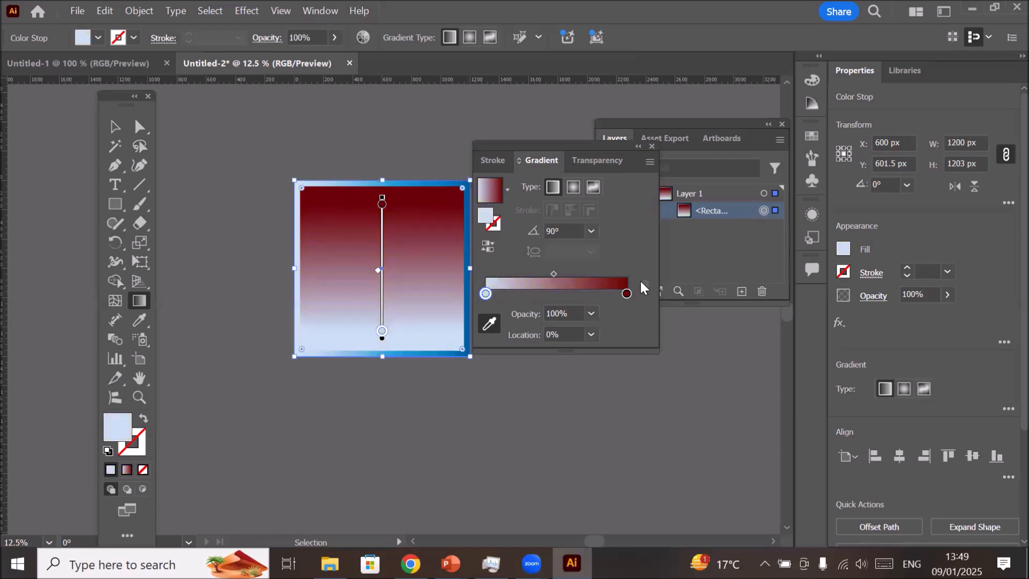
pyautogui.click(627, 294)
pyautogui.press('g')
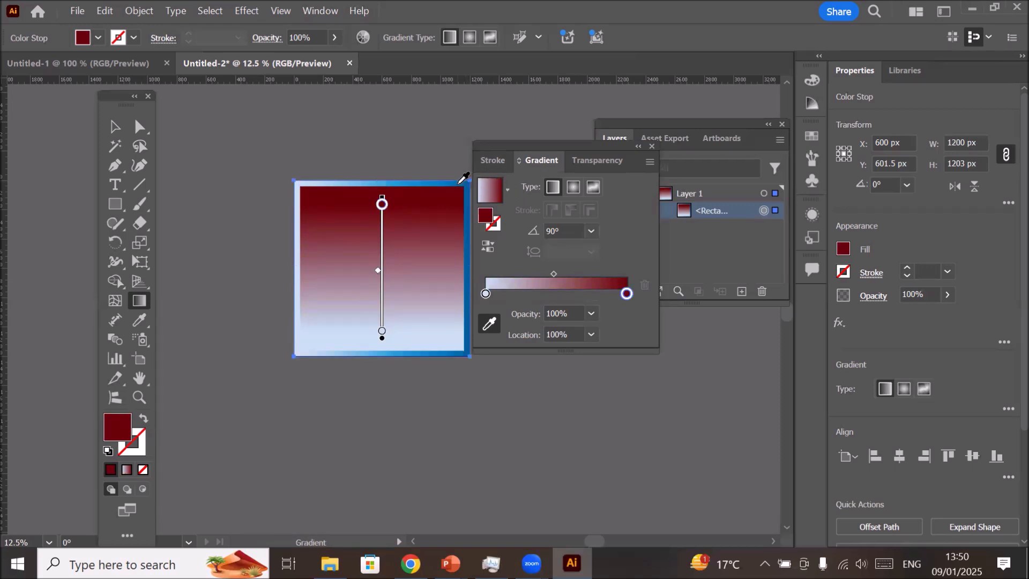
pyautogui.click(460, 182)
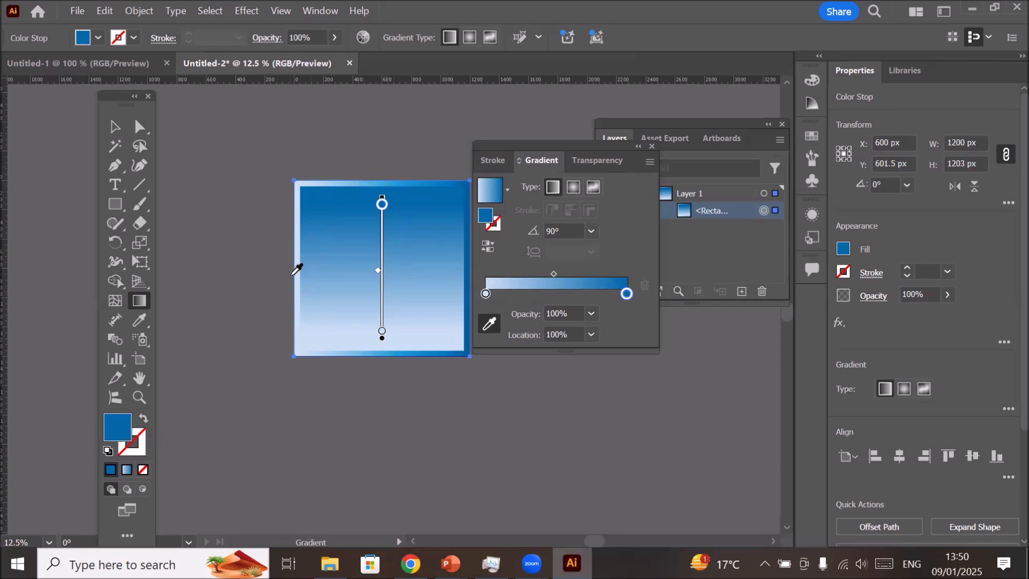
# - Compare the rectangle's stroke gradient settings with its fill gradient settings, ending on the fill
pyautogui.click(497, 225)
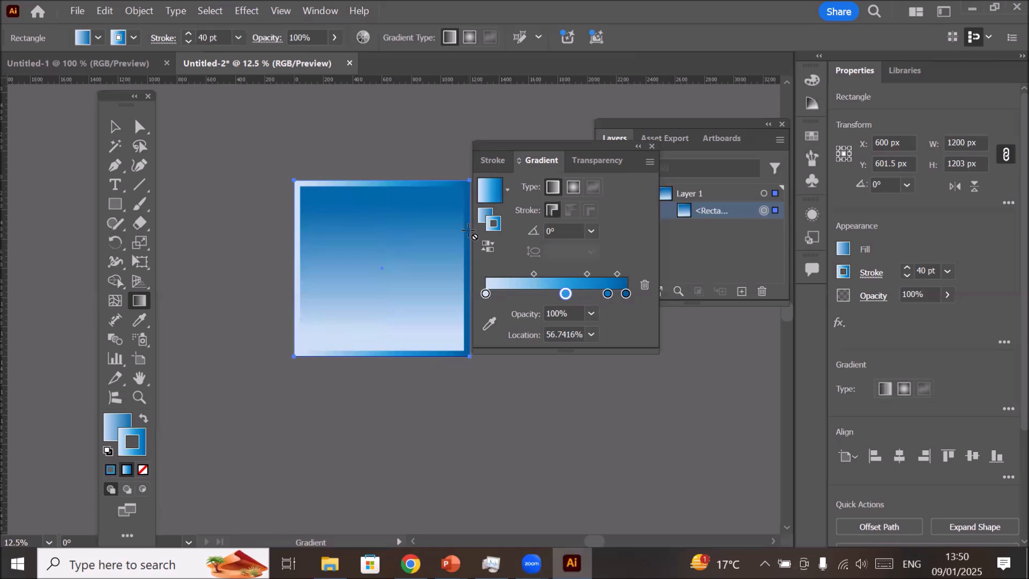
pyautogui.click(481, 216)
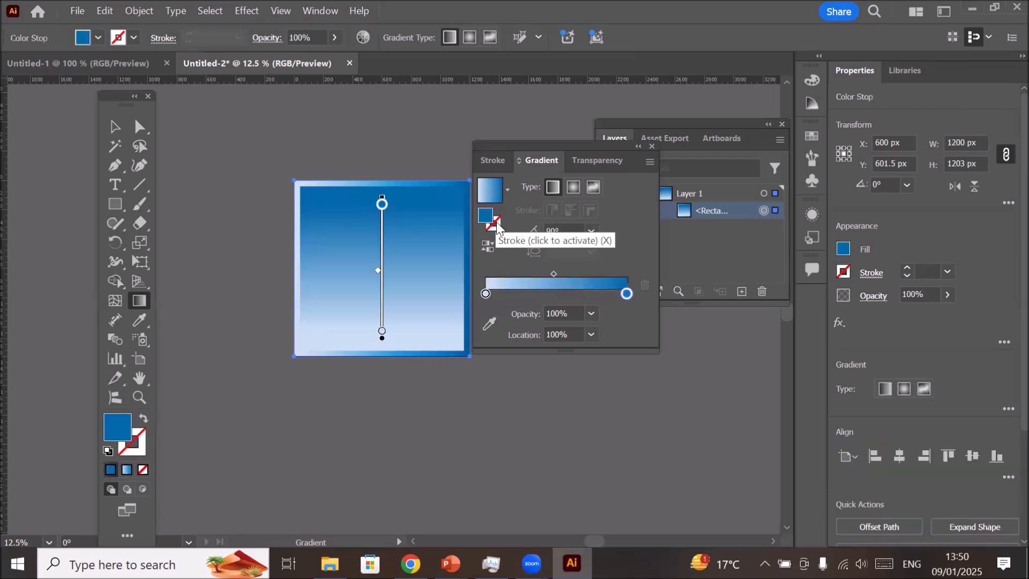
pyautogui.click(497, 226)
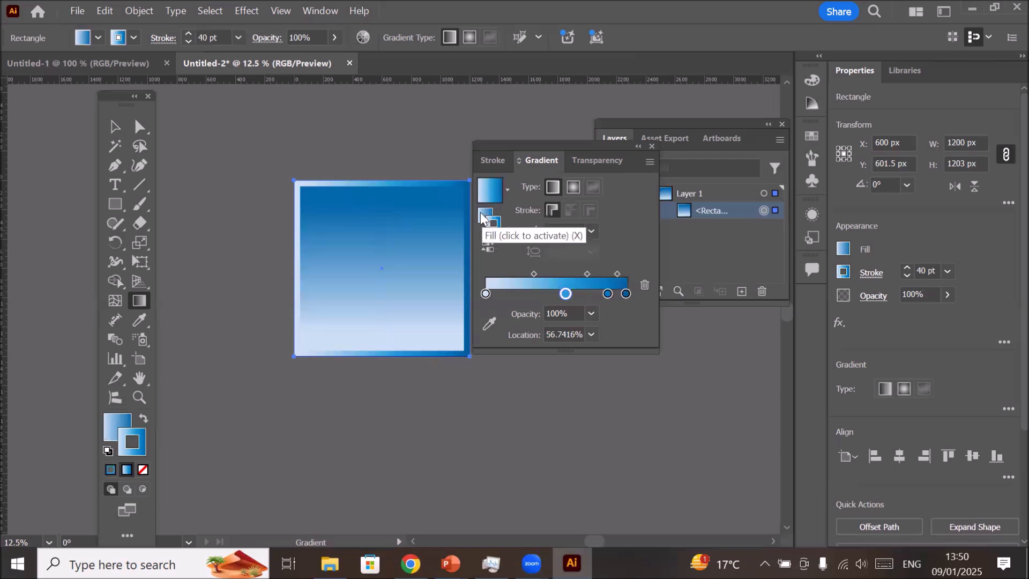
pyautogui.click(483, 214)
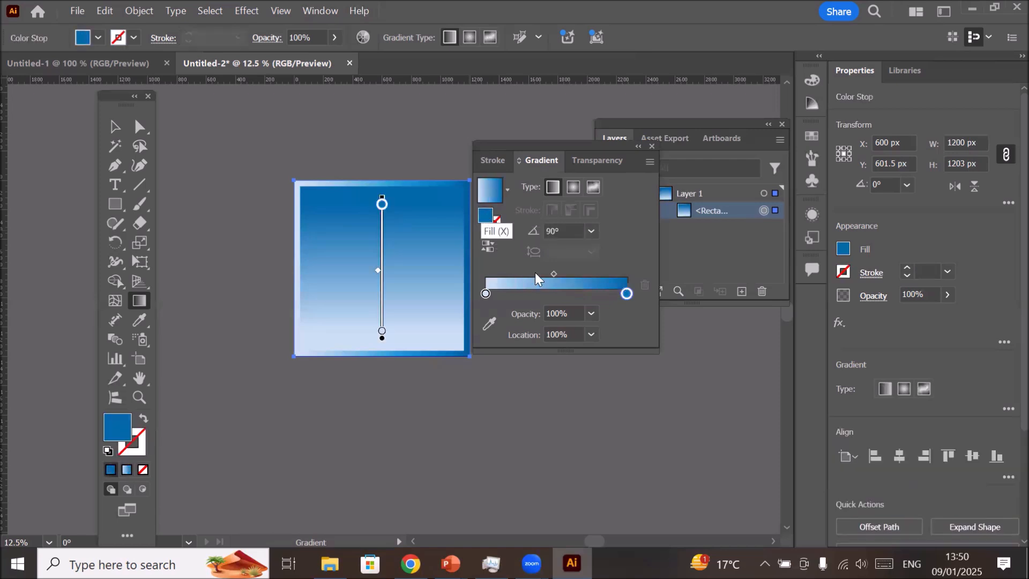
# - Add a color stop at about 48% in the fill gradient, trying blue, cyan and bright green swatches before choosing light green
pyautogui.click(552, 298)
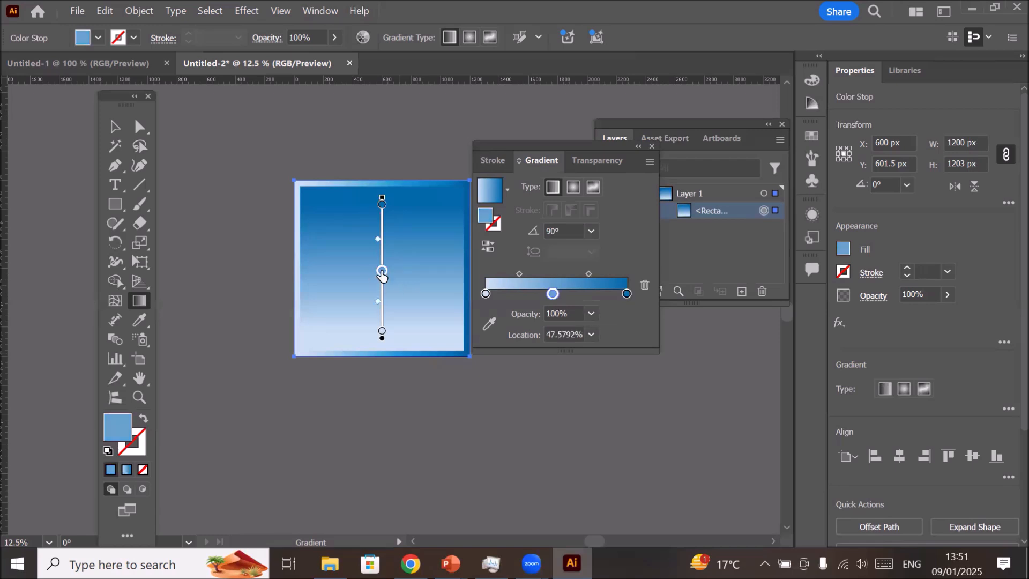
pyautogui.doubleClick(551, 295)
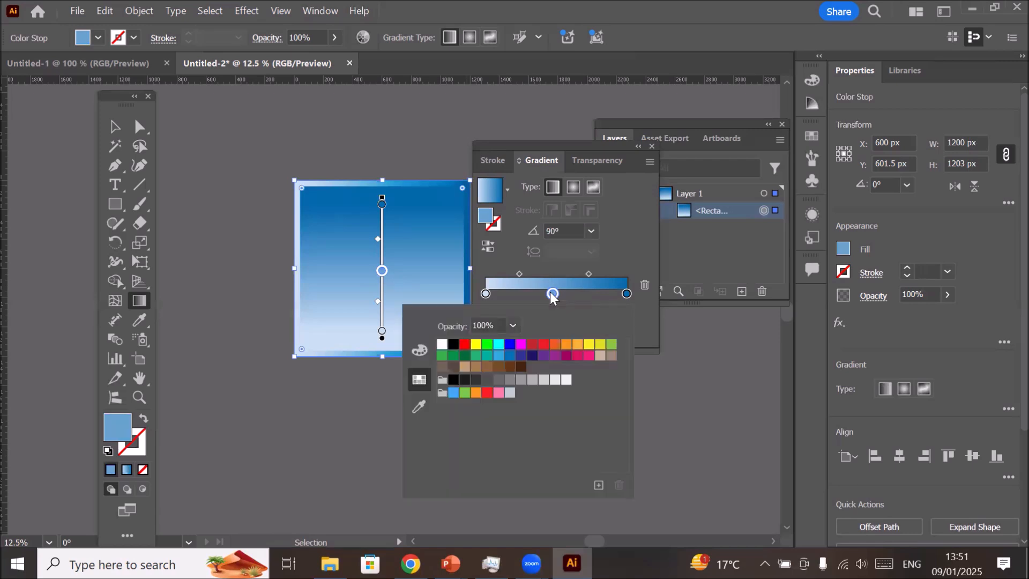
pyautogui.click(510, 345)
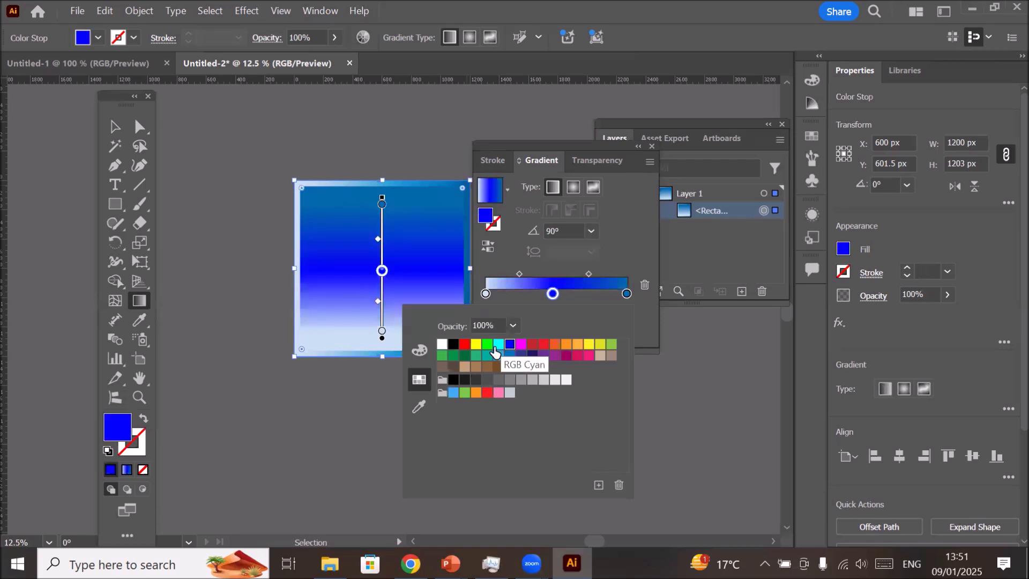
pyautogui.click(496, 347)
pyautogui.click(485, 346)
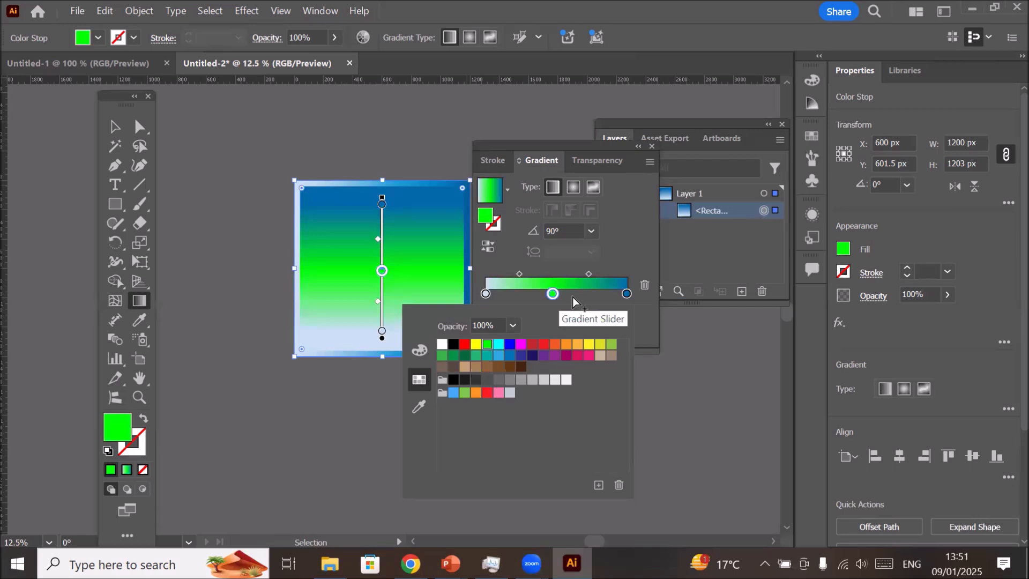
pyautogui.click(610, 346)
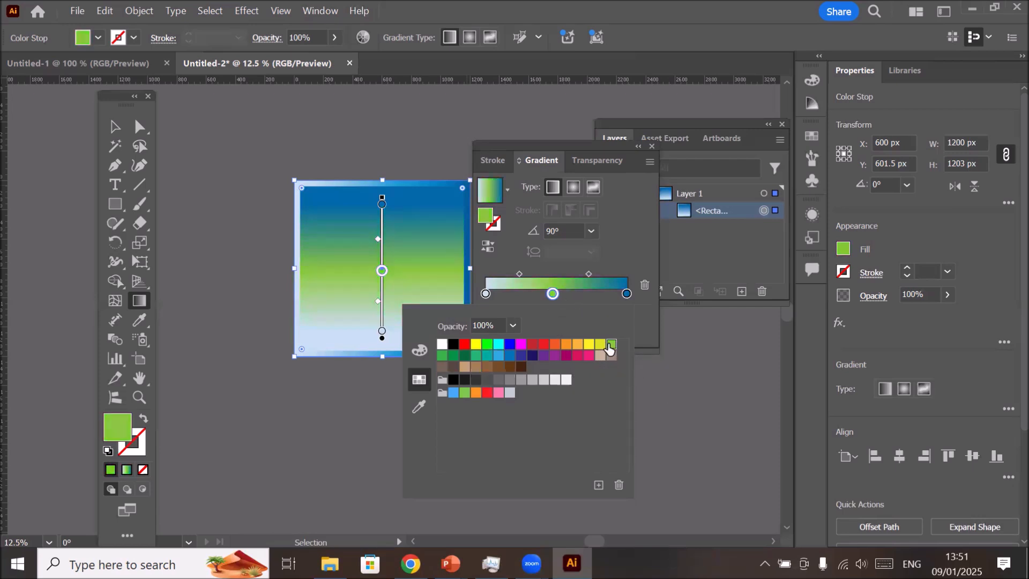
pyautogui.click(626, 259)
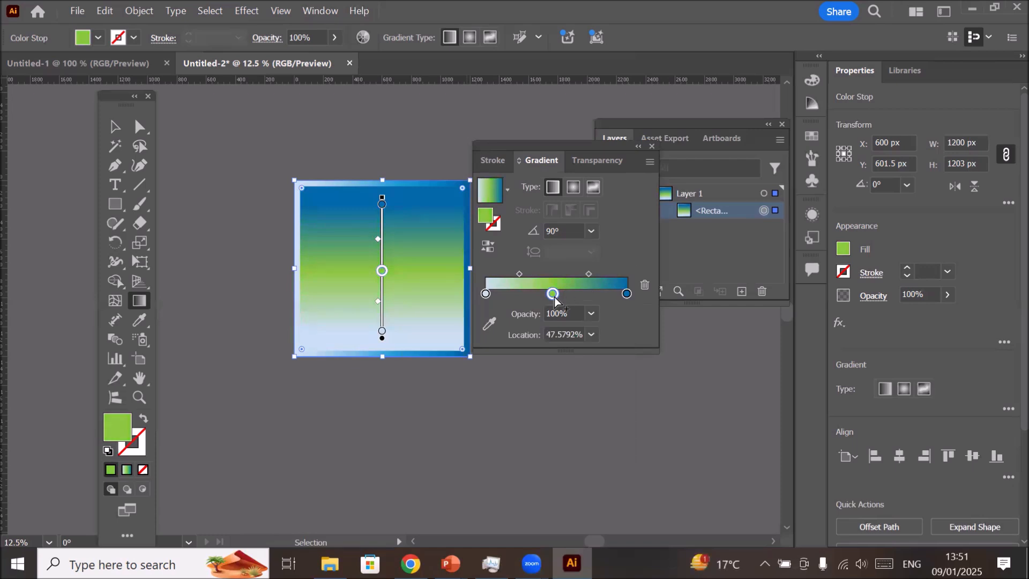
# - Add fill gradient stops at about 26% and 75%, and color the 26% stop red and finally yellow
pyautogui.click(522, 295)
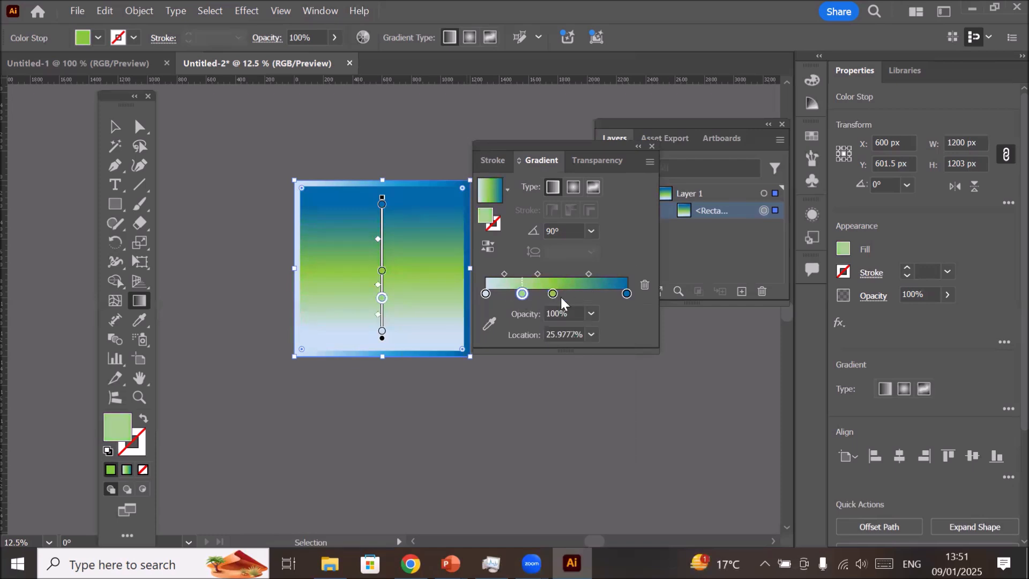
pyautogui.click(592, 294)
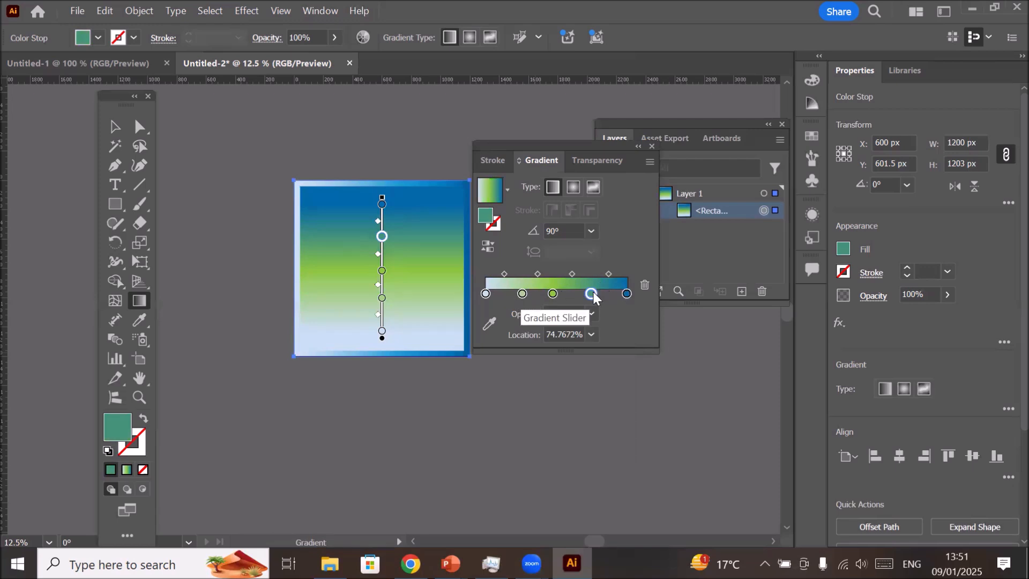
pyautogui.doubleClick(522, 294)
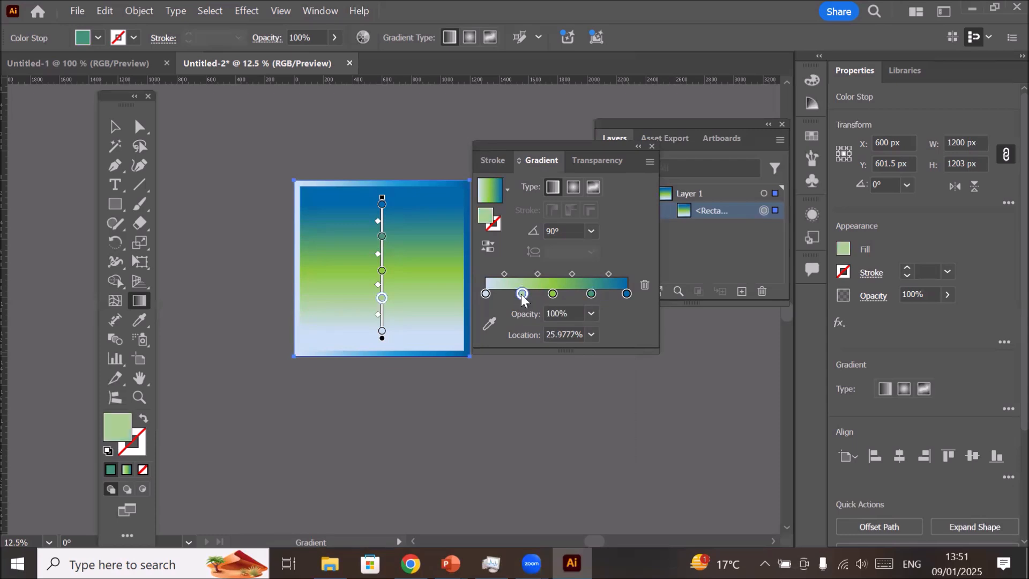
pyautogui.click(465, 345)
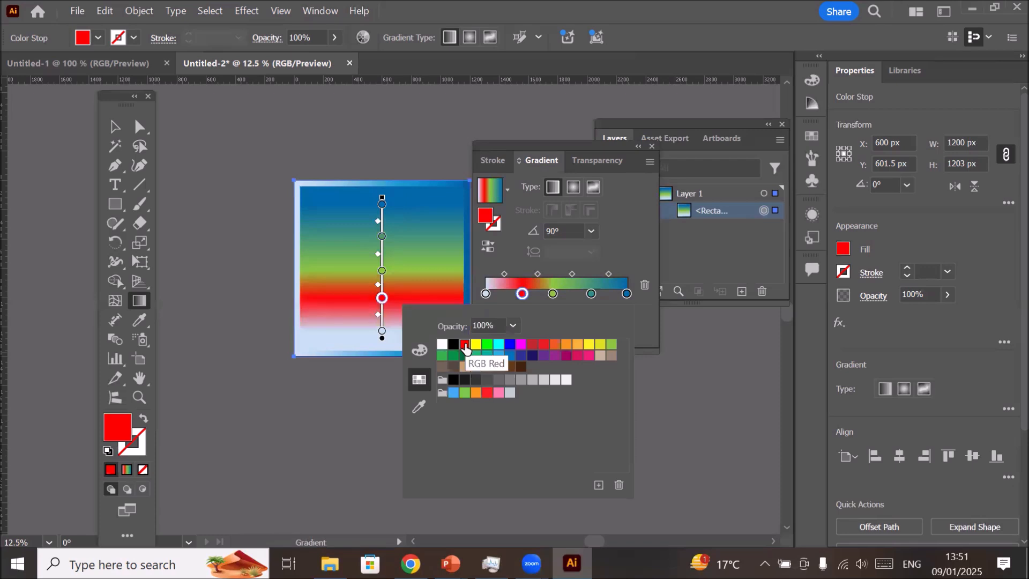
pyautogui.click(476, 345)
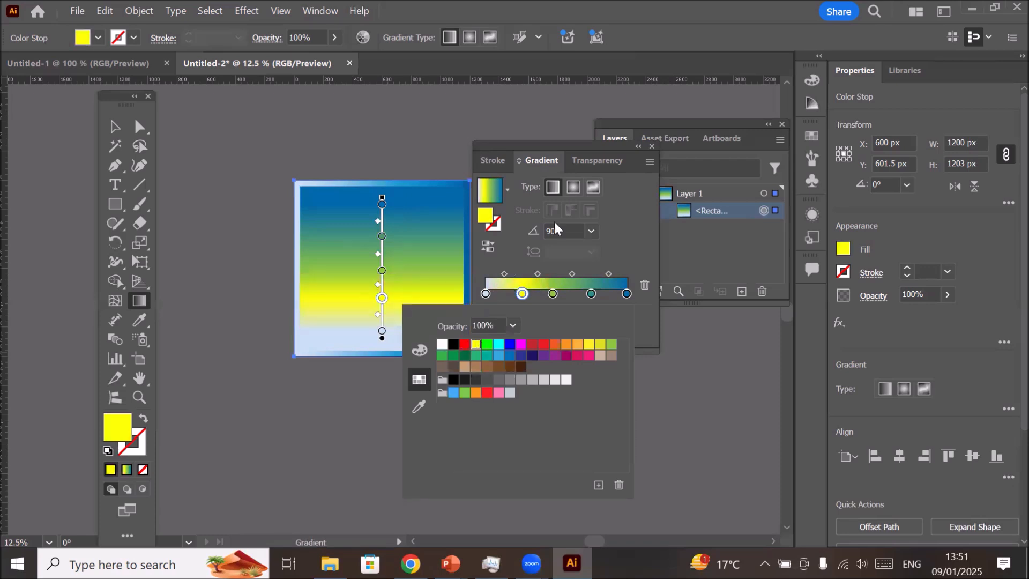
pyautogui.click(637, 212)
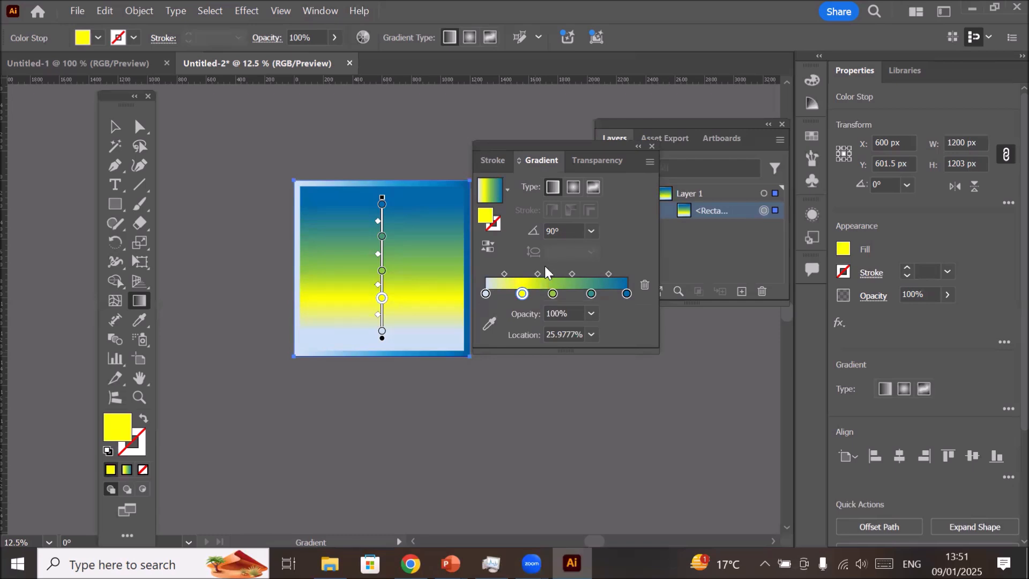
# - Remove the yellow, teal and light green stops from the fill gradient, keeping only the two blue end stops
pyautogui.moveTo(523, 294); pyautogui.dragTo(517, 370)
pyautogui.moveTo(591, 293); pyautogui.dragTo(589, 452)
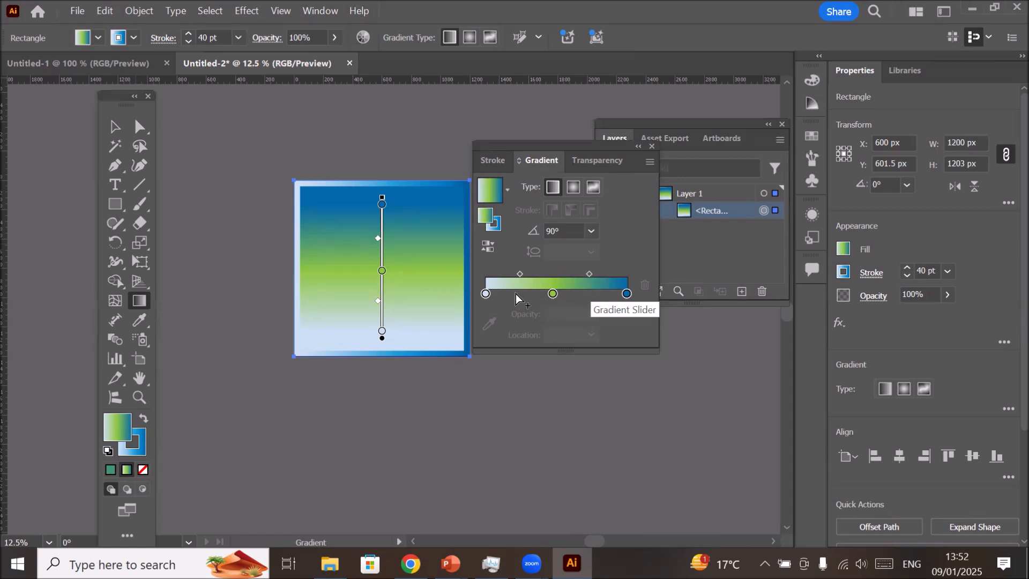
pyautogui.click(553, 294)
pyautogui.press('Delete')
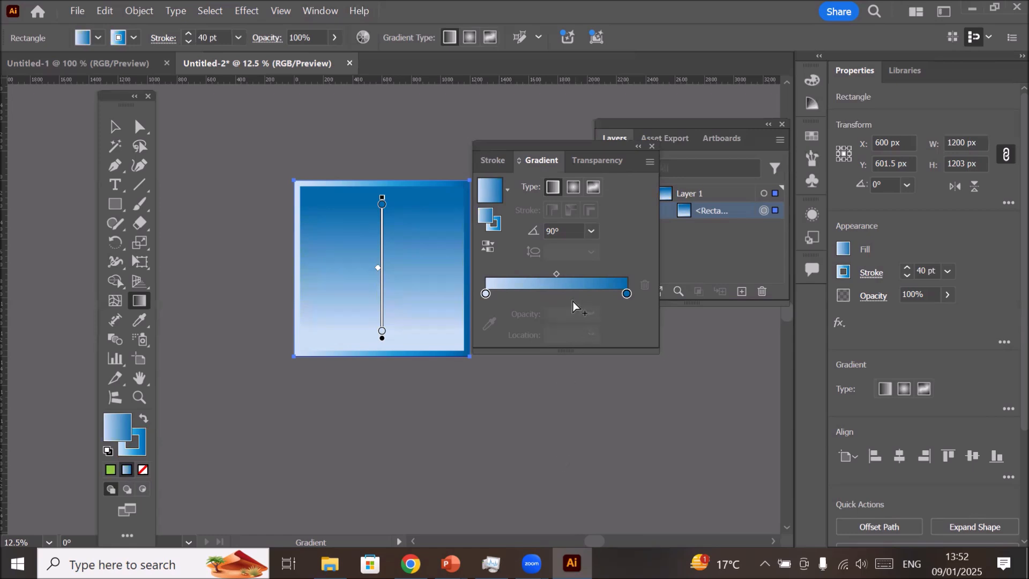
# - Add a color stop at about 49% in the light-to-dark-blue fill gradient
pyautogui.click(555, 294)
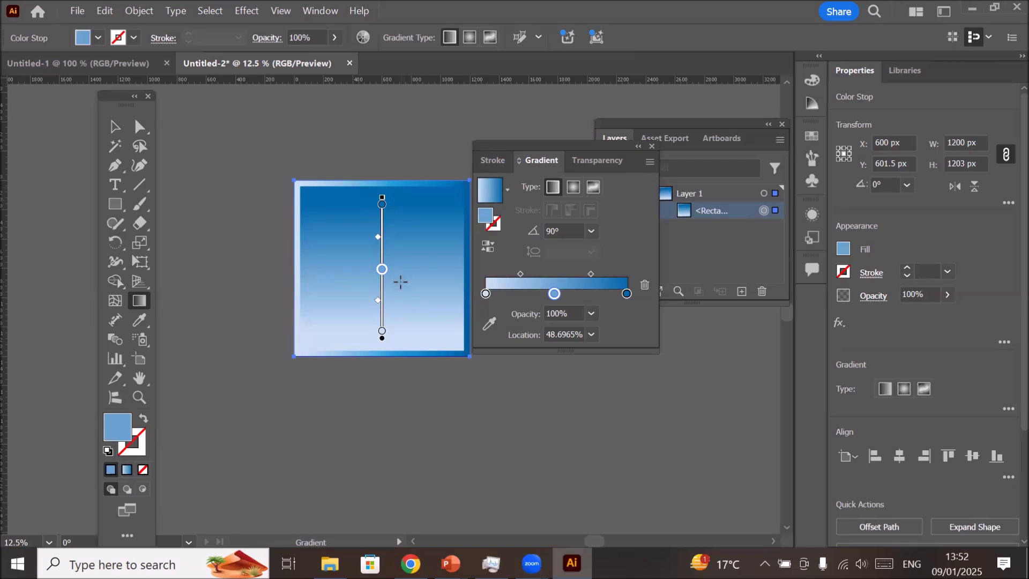
# - Set the location of the fill gradient's middle color stop to 50%
pyautogui.press('v')
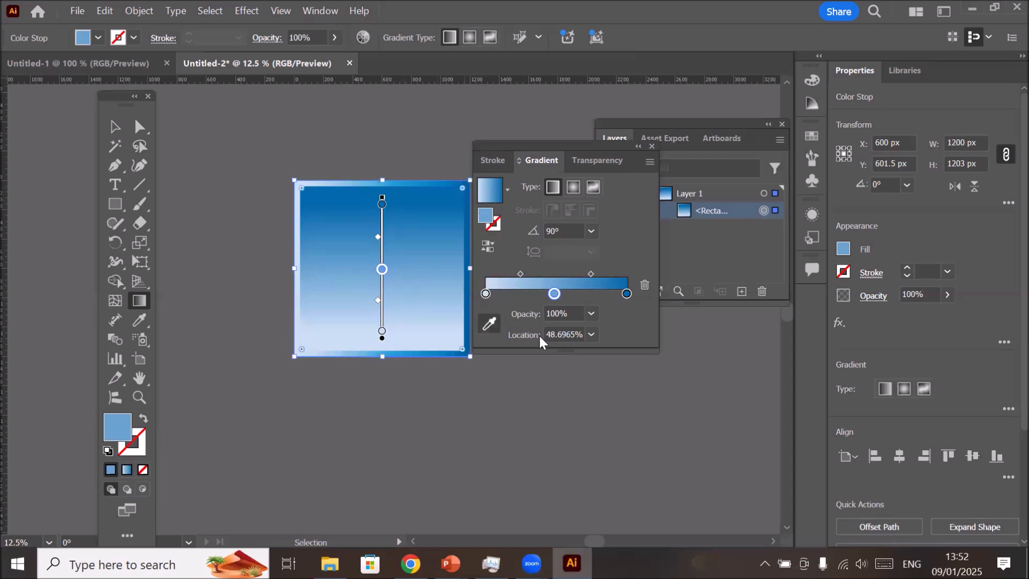
pyautogui.click(569, 335)
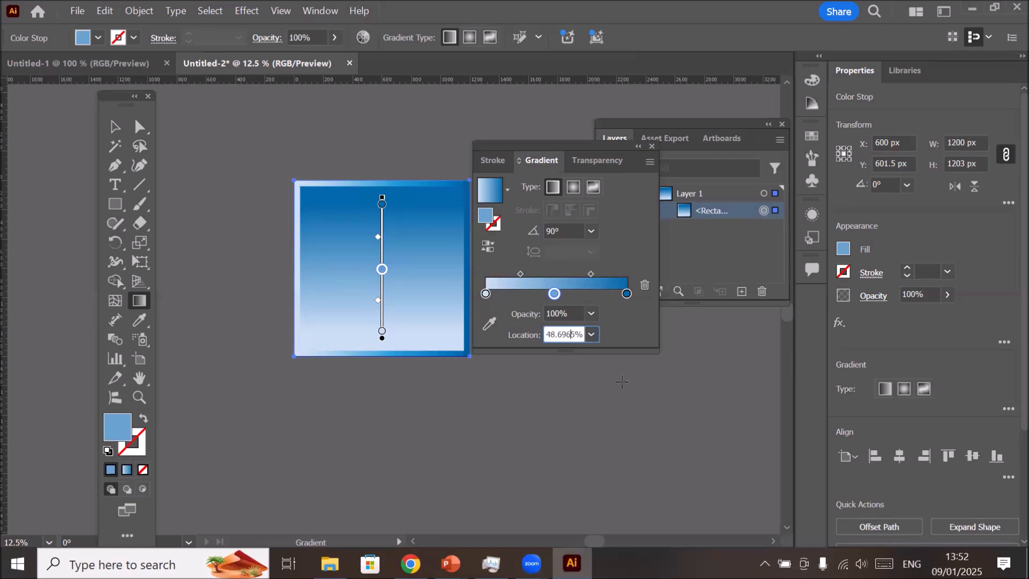
pyautogui.click(592, 337)
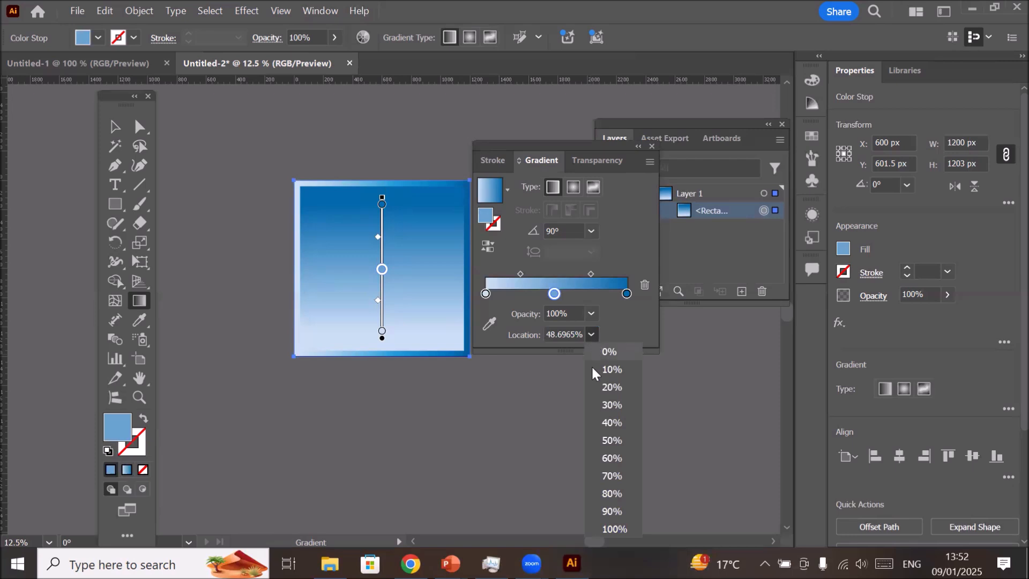
pyautogui.click(604, 440)
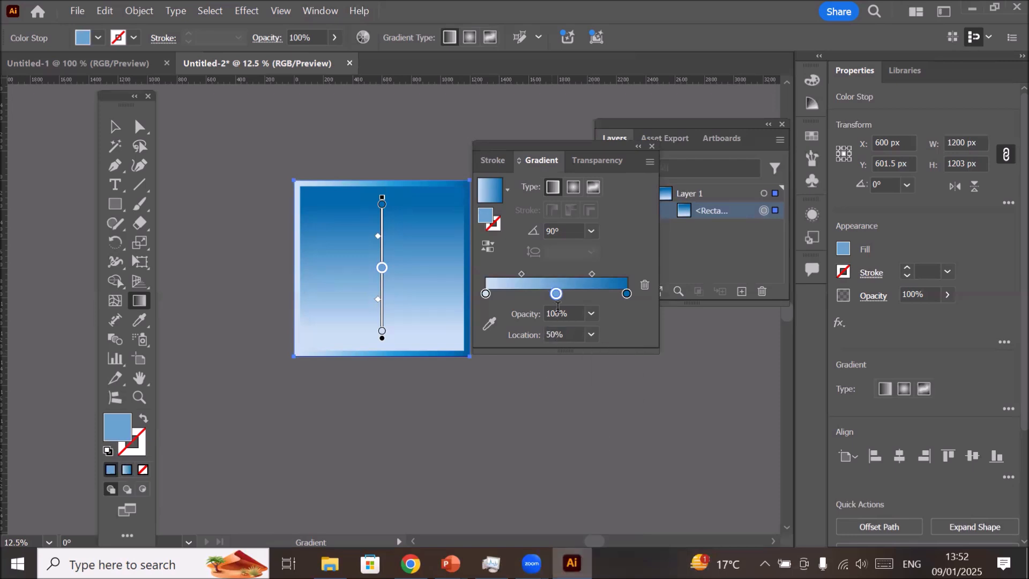
# - Slide the middle color stop to about 38% and about 79%, and reset its location to 50%
pyautogui.moveTo(556, 294); pyautogui.dragTo(534, 294)
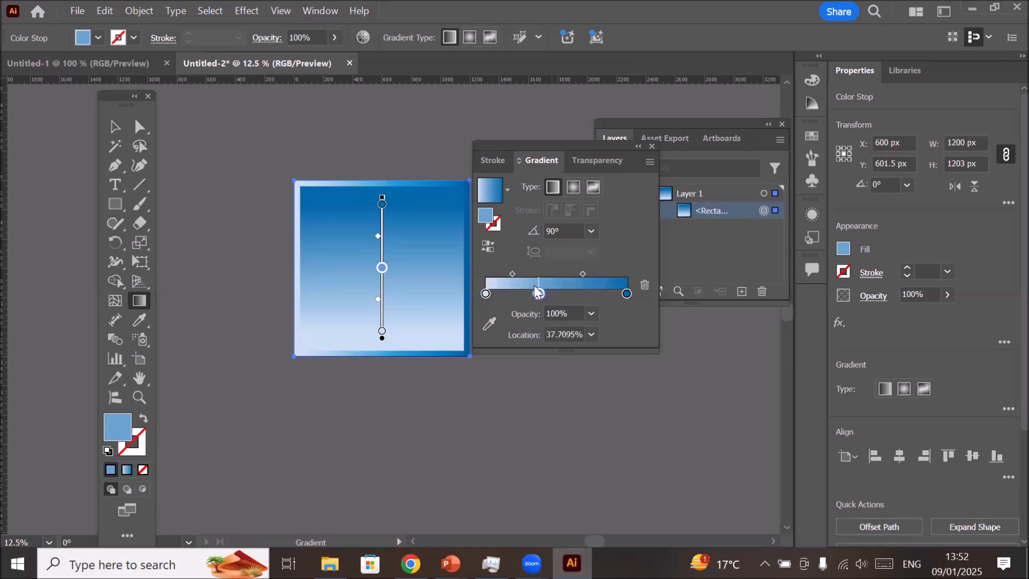
pyautogui.moveTo(532, 295); pyautogui.dragTo(597, 294)
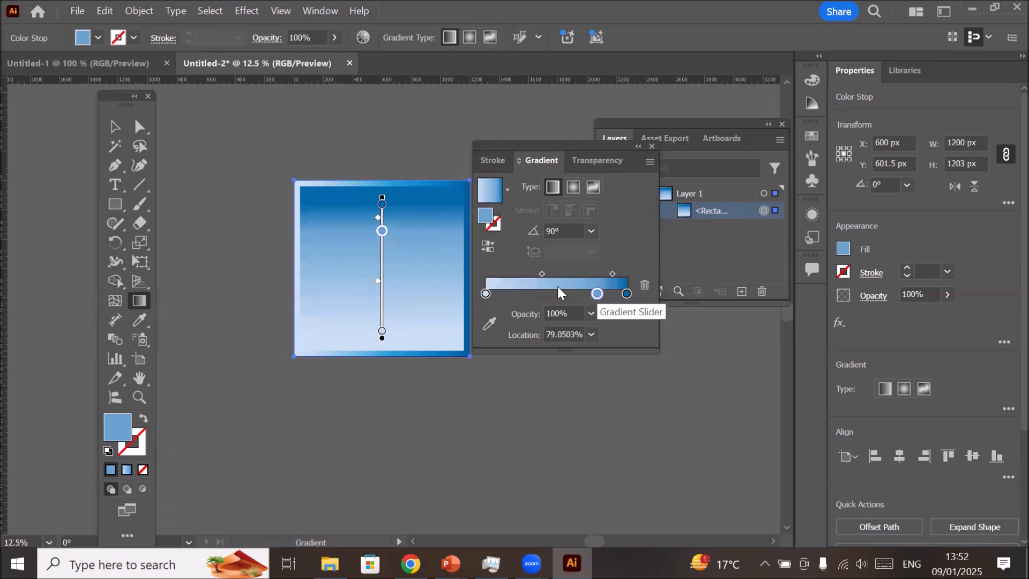
pyautogui.click(592, 336)
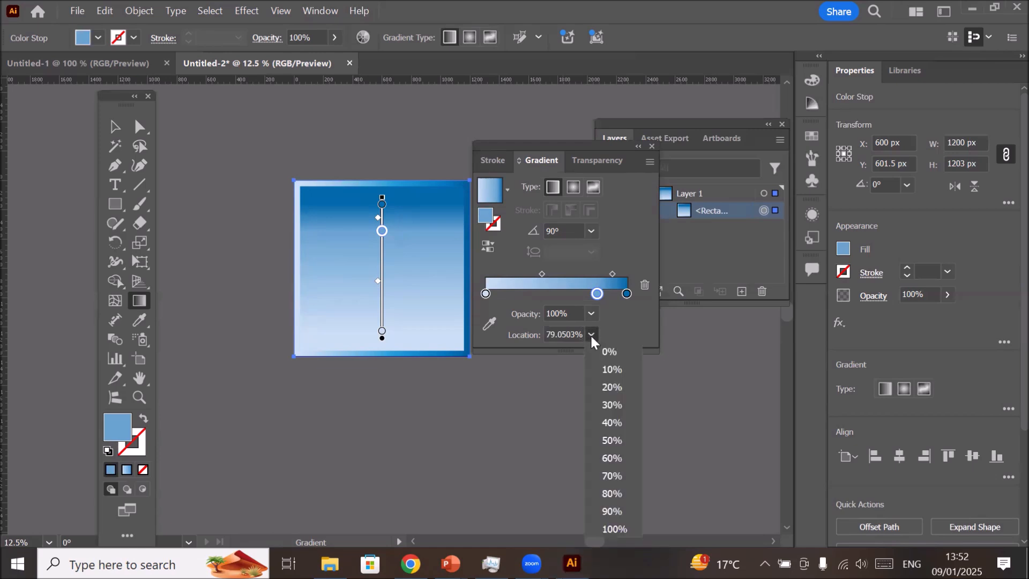
pyautogui.click(616, 440)
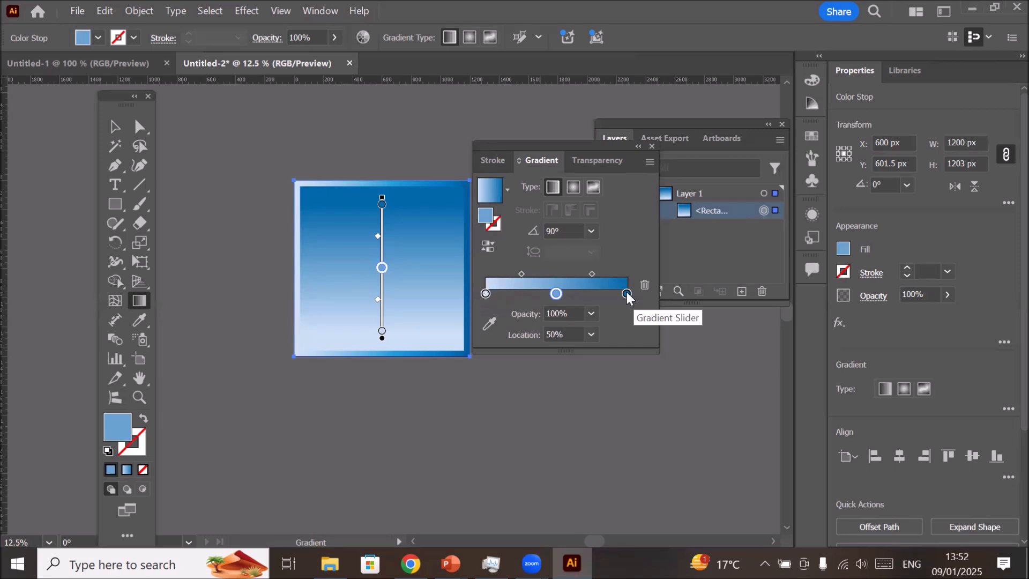
# - Set the opacity of the fill gradient's middle color stop to 0%
pyautogui.click(486, 294)
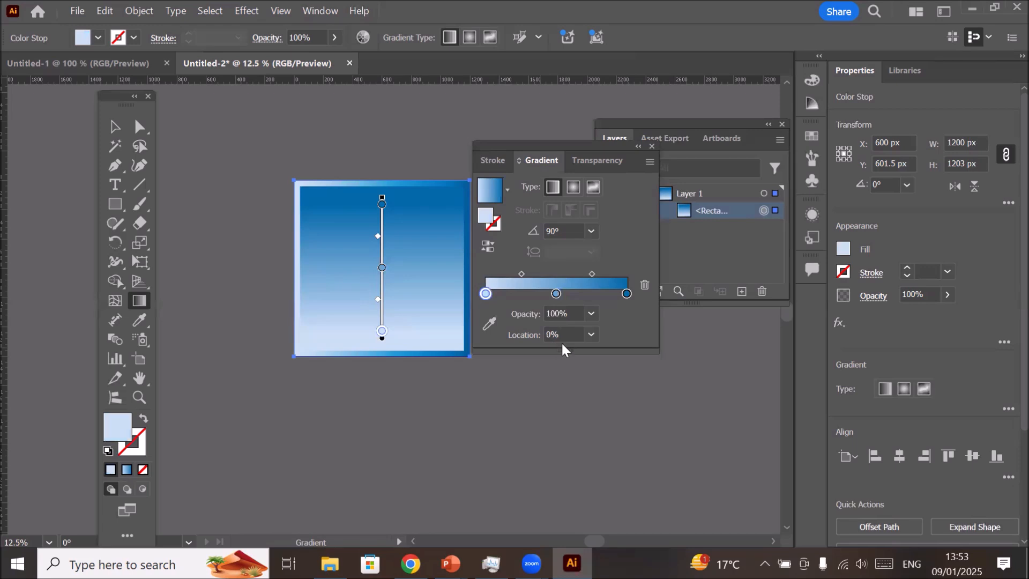
pyautogui.click(557, 294)
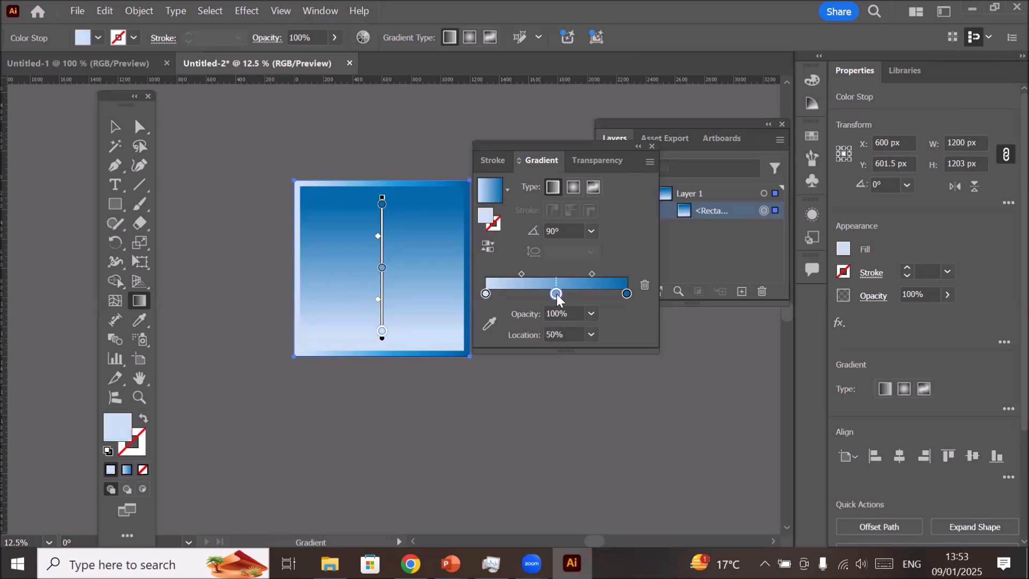
pyautogui.click(627, 295)
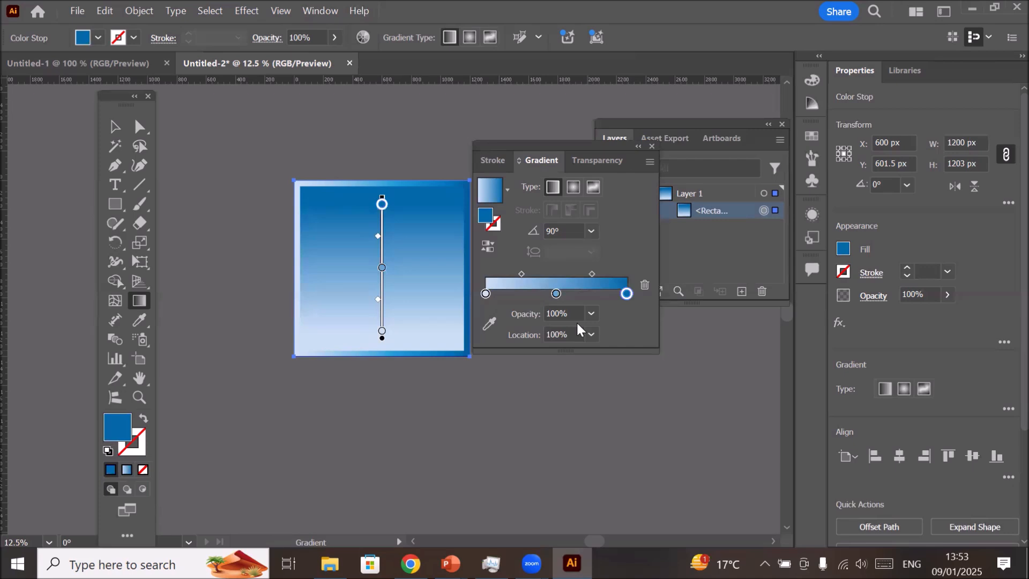
pyautogui.click(557, 294)
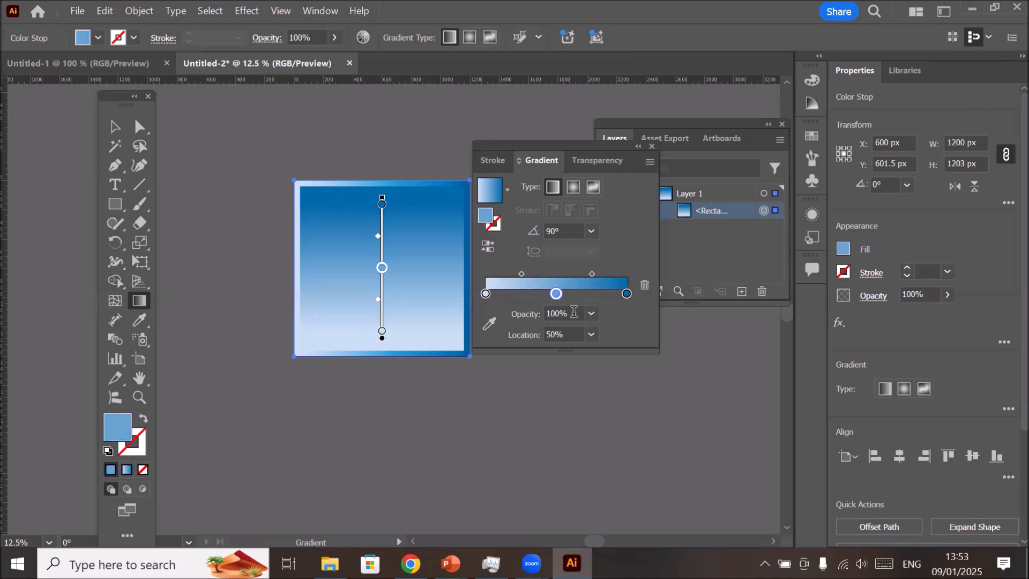
pyautogui.click(591, 314)
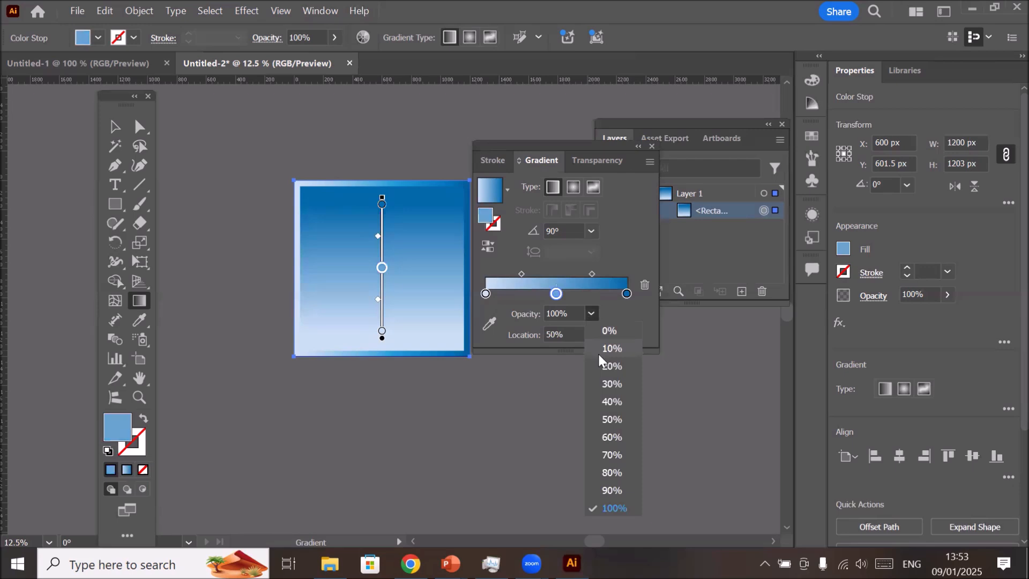
pyautogui.click(612, 331)
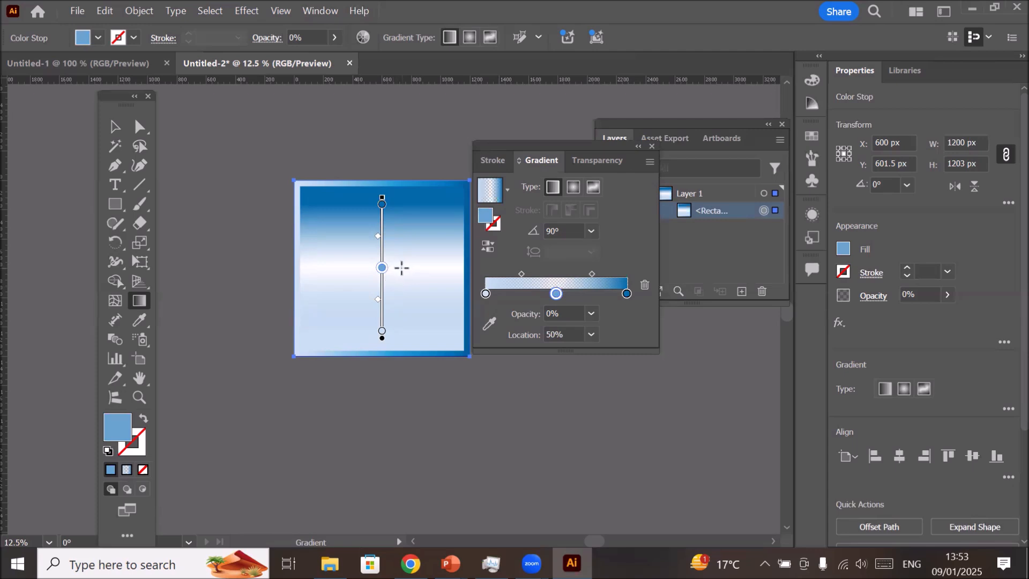
# - Start placing an image file and browse to the Transparent PNG folder inside Images
pyautogui.click(114, 127)
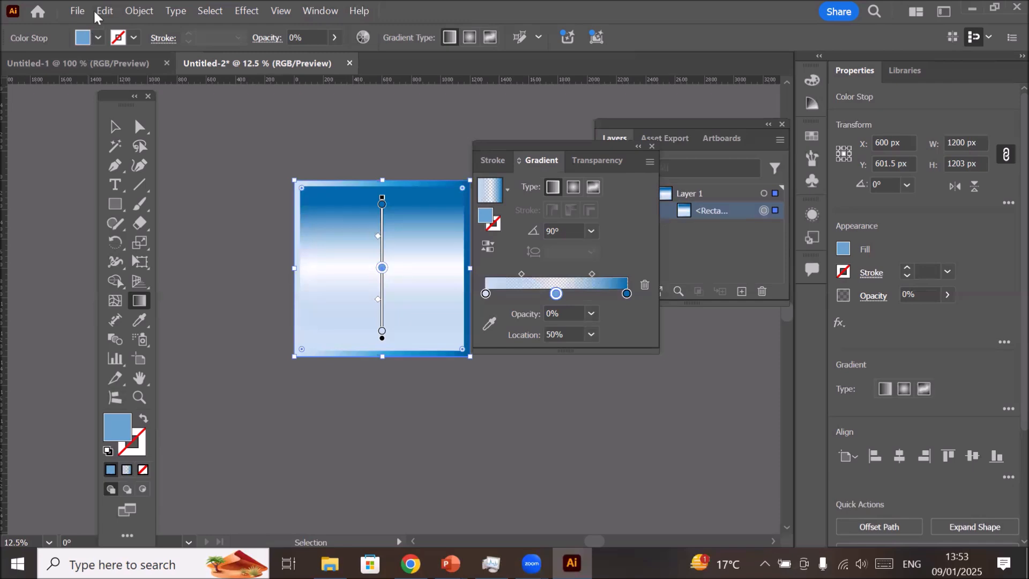
pyautogui.click(76, 11)
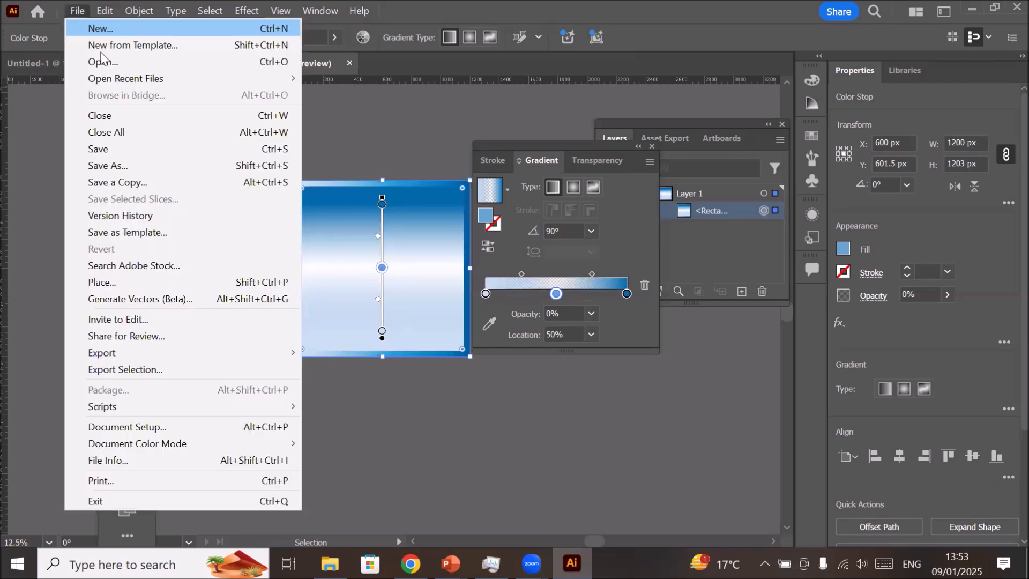
pyautogui.click(130, 285)
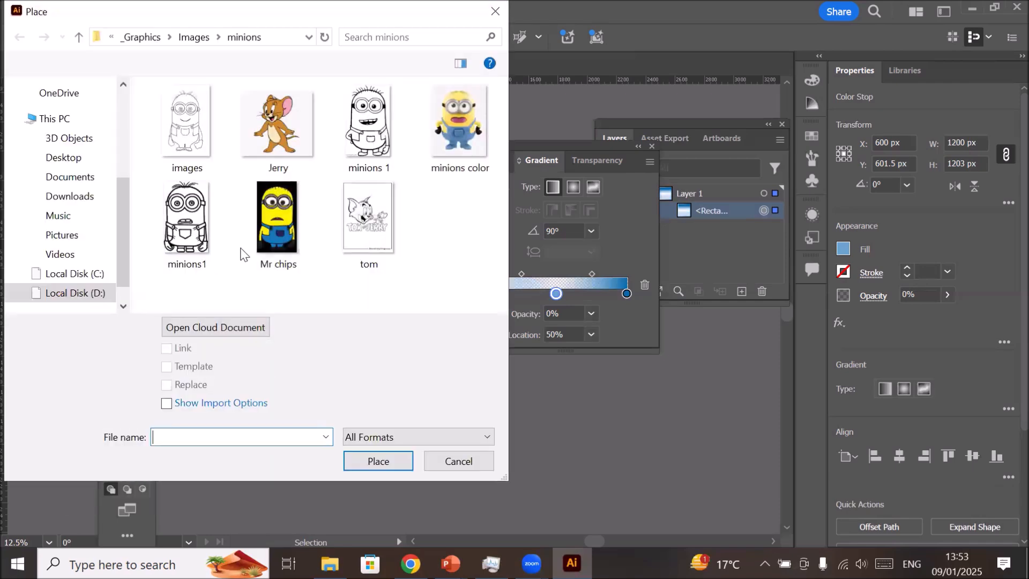
pyautogui.click(185, 37)
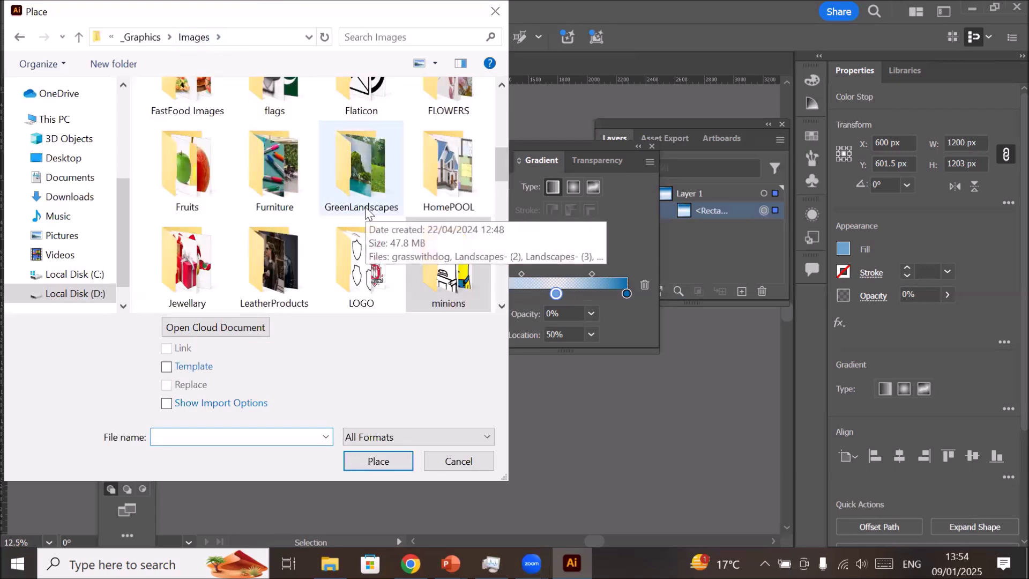
pyautogui.scroll(-2, 368, 215)
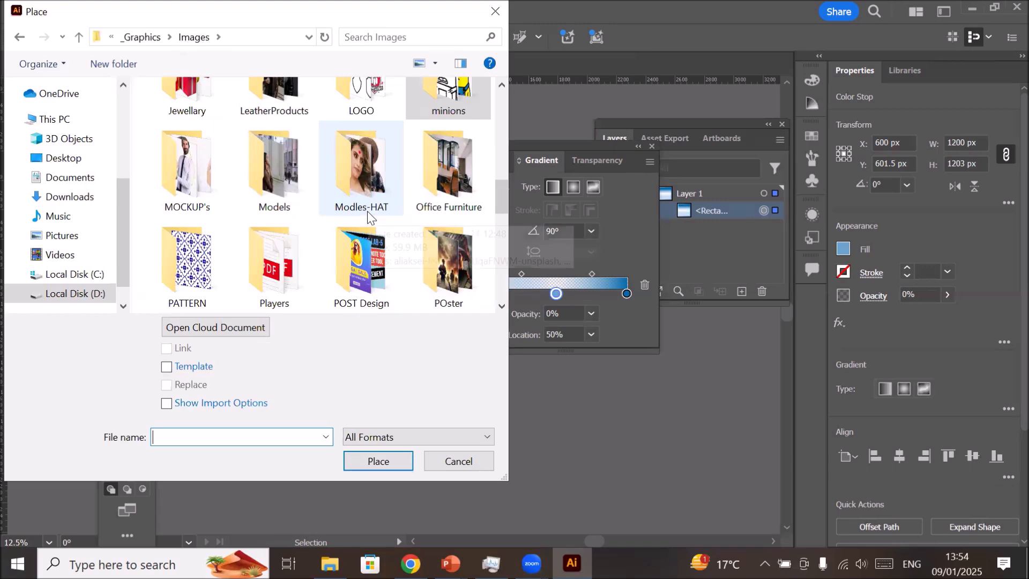
pyautogui.scroll(-2, 368, 215)
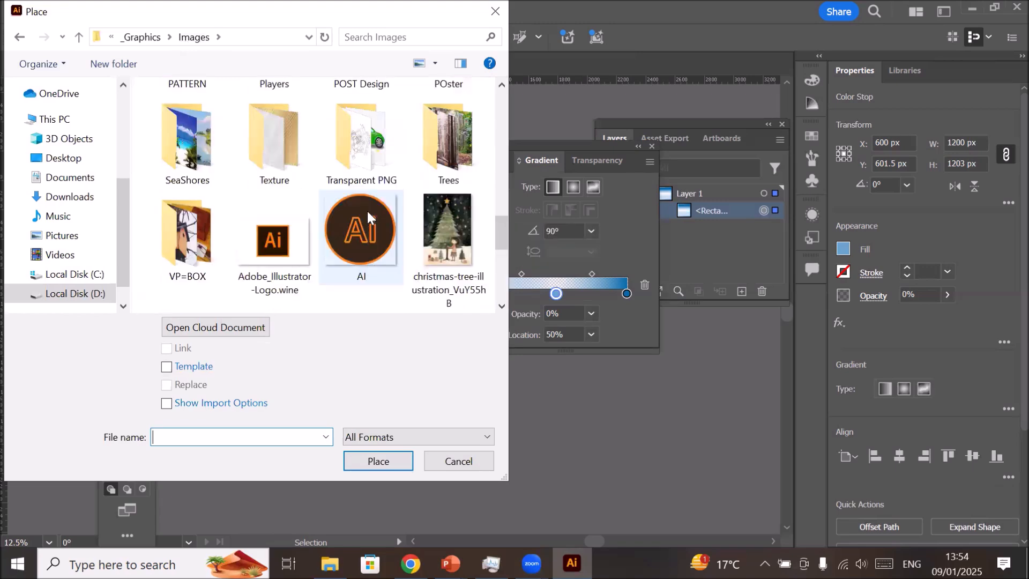
pyautogui.doubleClick(362, 140)
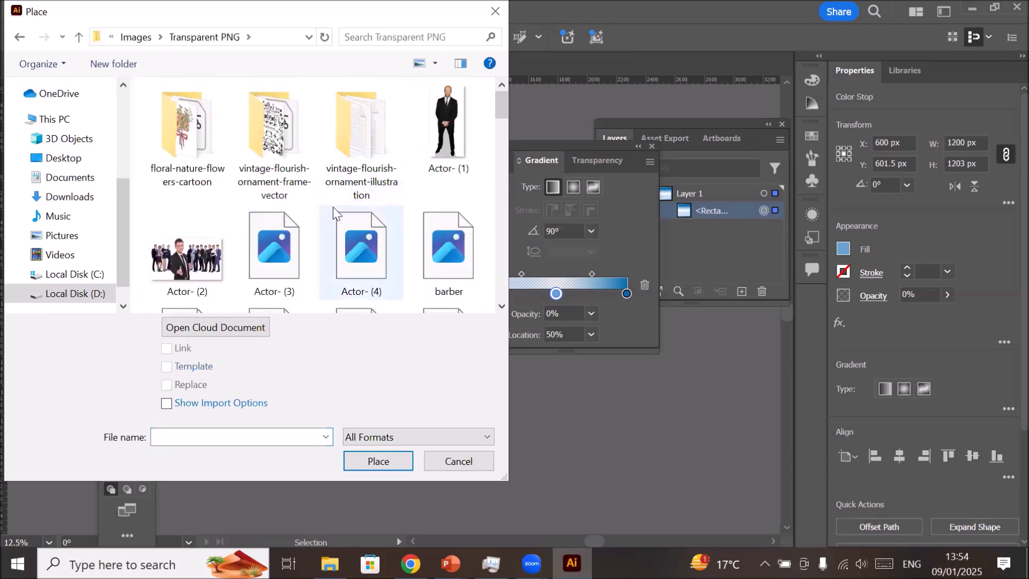
# - Place Shoe- (3) as a linked image about 589 x 616 px near the center of the gradient rectangle
pyautogui.scroll(-3, 333, 214)
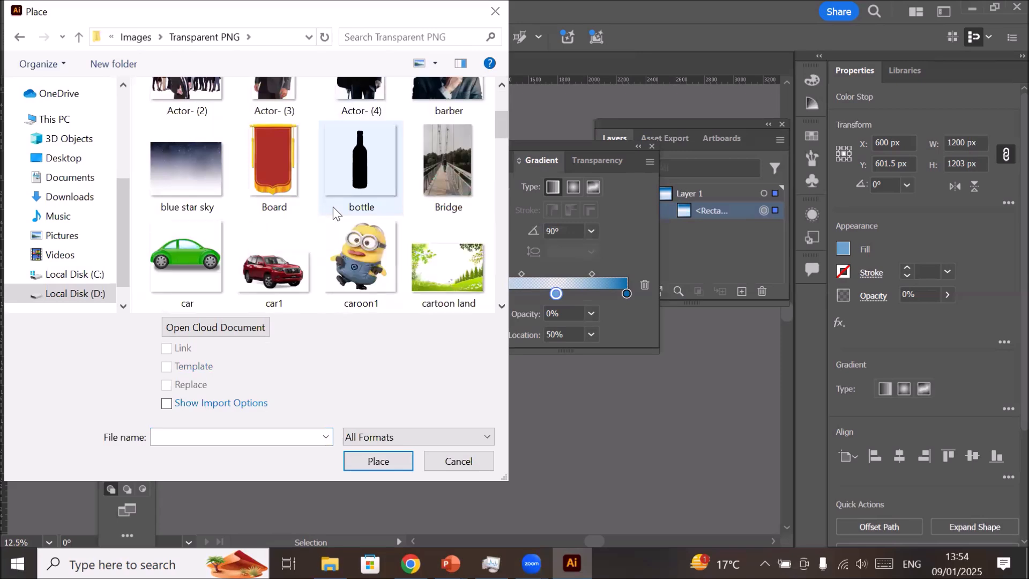
pyautogui.scroll(-3, 334, 214)
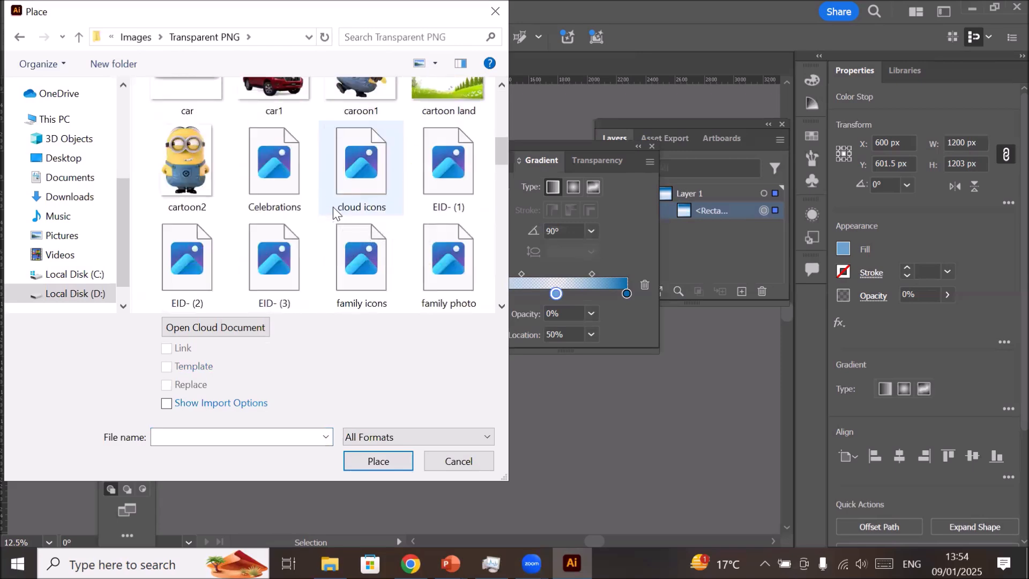
pyautogui.scroll(-5, 333, 214)
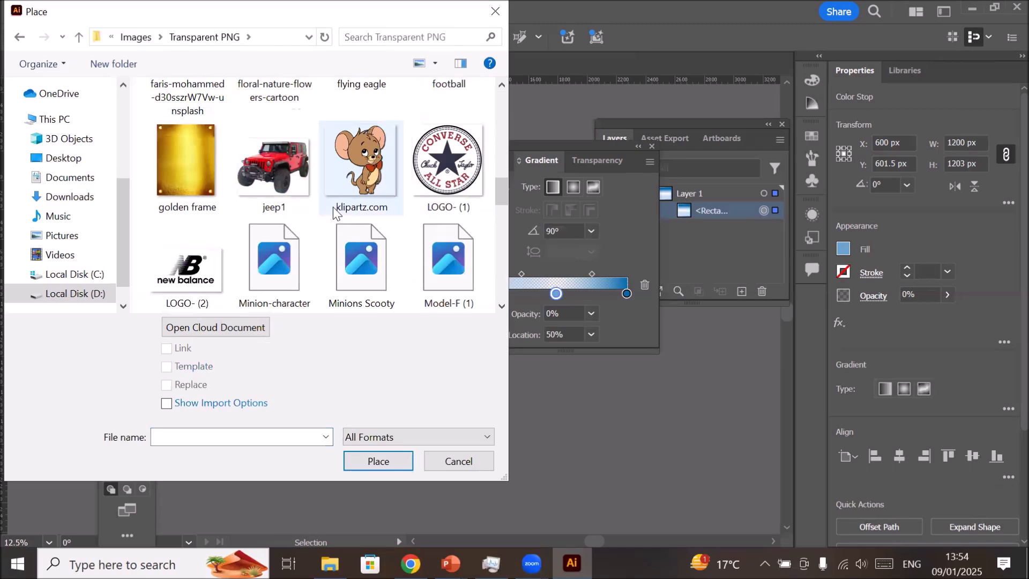
pyautogui.scroll(-3, 332, 207)
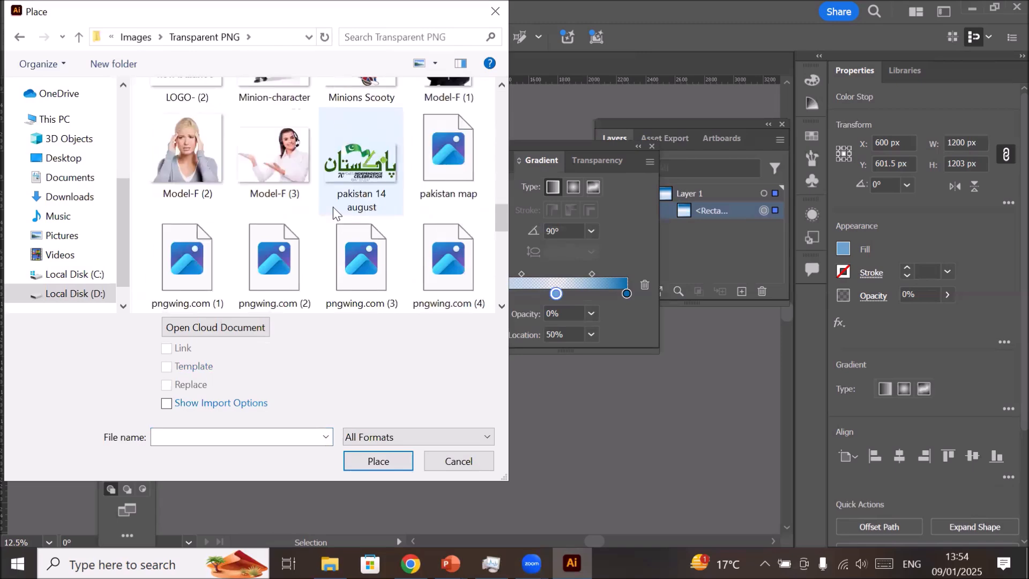
pyautogui.scroll(-2, 333, 207)
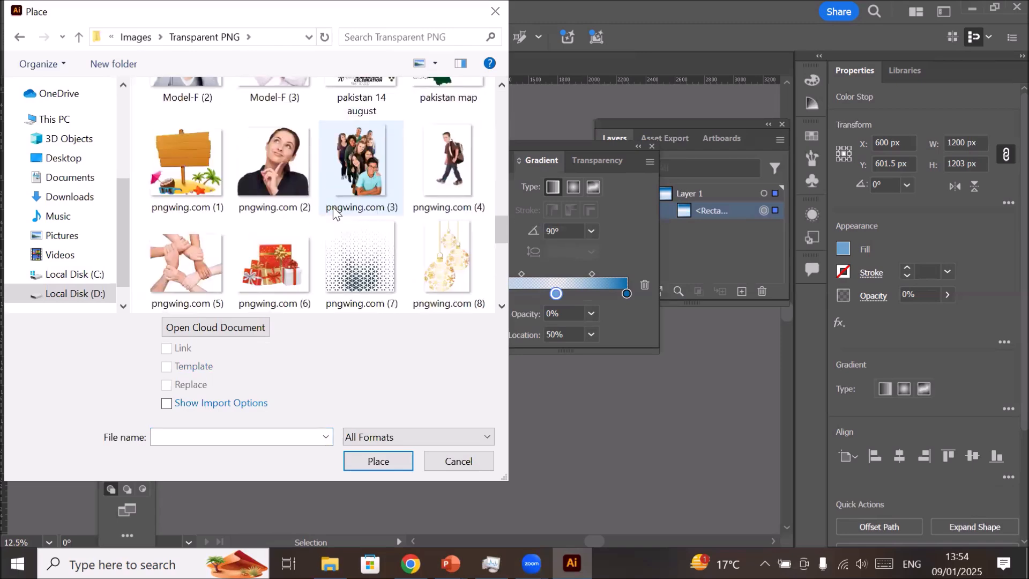
pyautogui.scroll(-3, 333, 206)
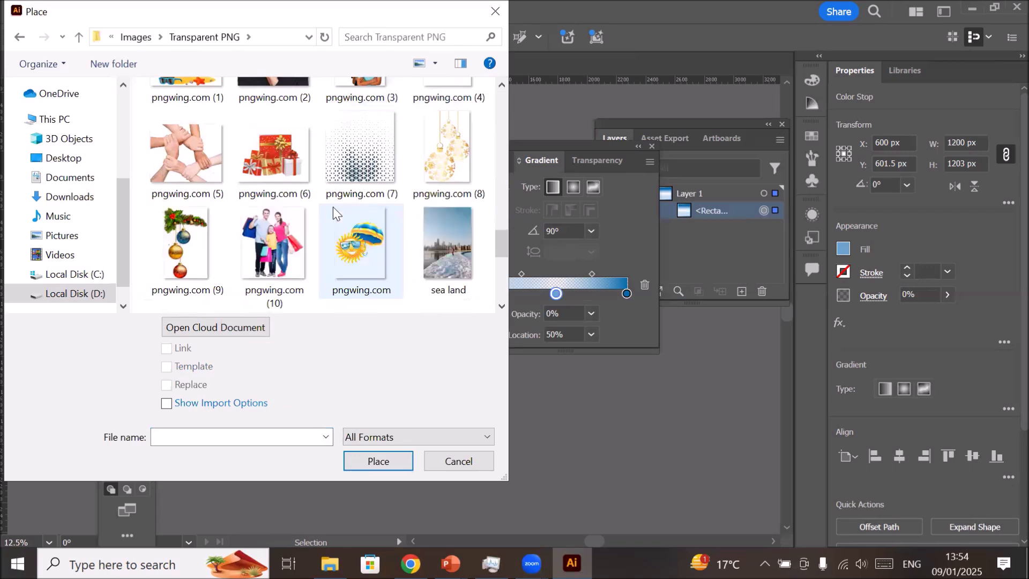
pyautogui.scroll(-3, 333, 207)
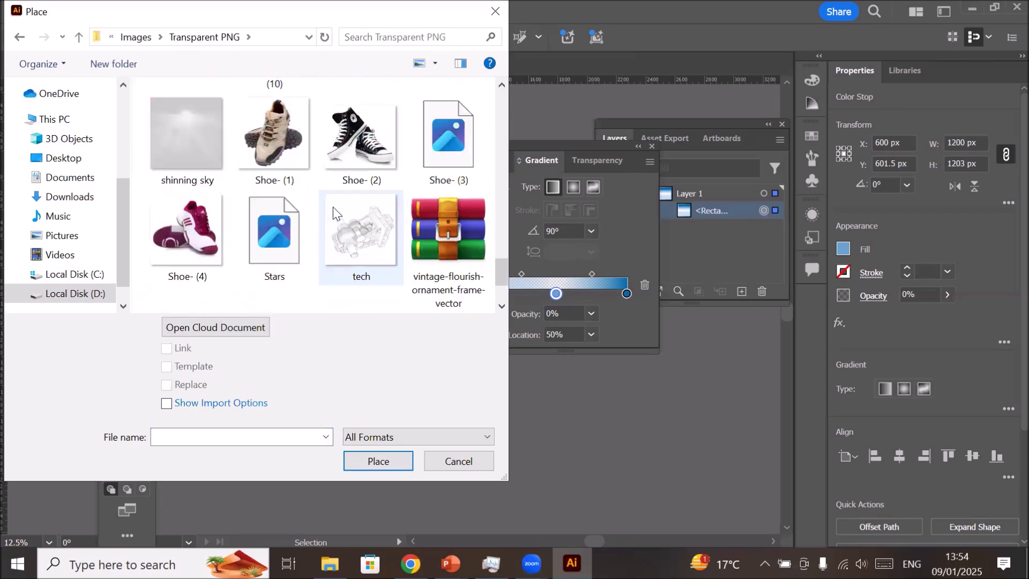
pyautogui.click(445, 149)
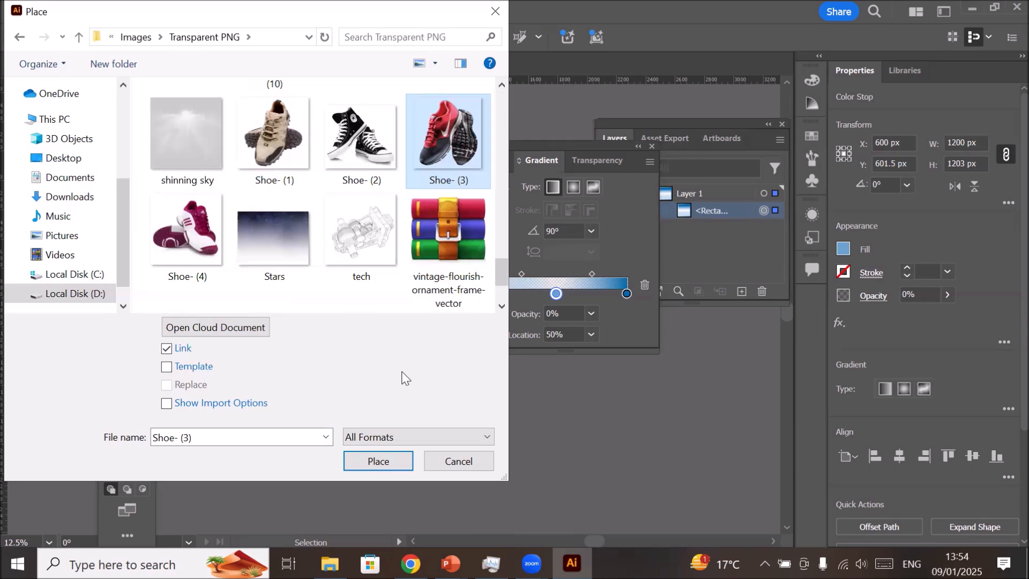
pyautogui.click(379, 461)
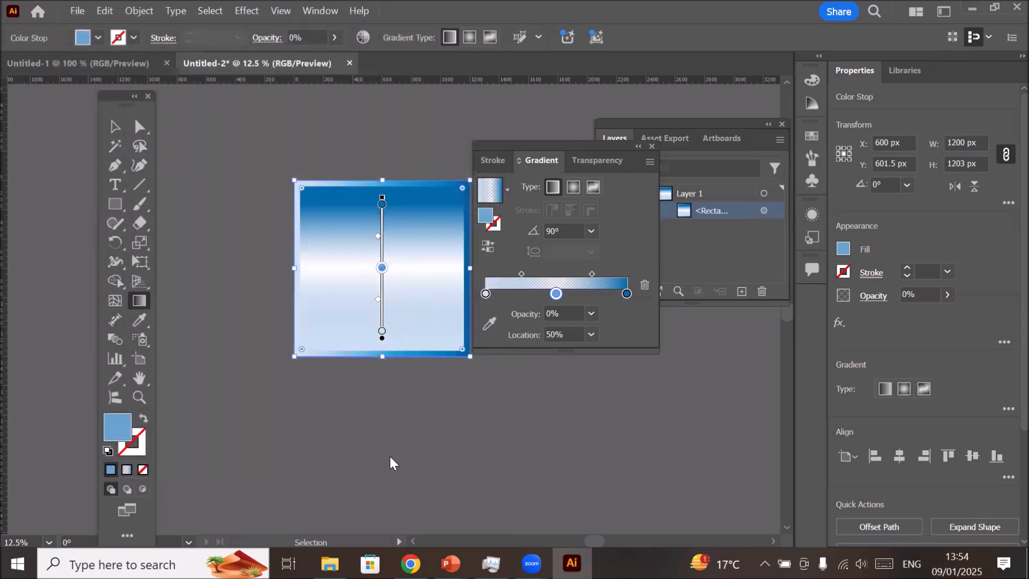
pyautogui.moveTo(343, 229); pyautogui.dragTo(445, 312)
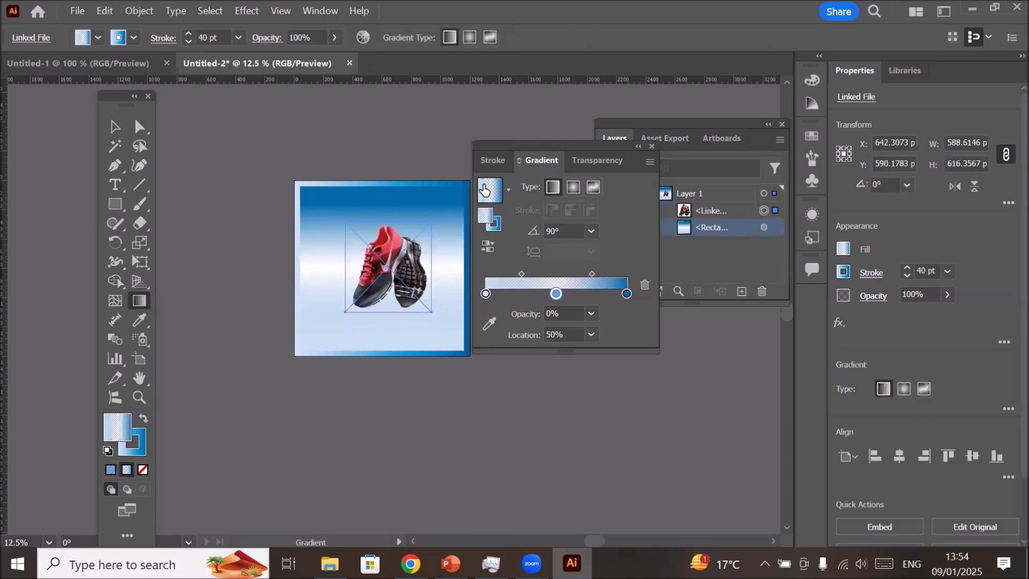
# - Move the Gradient panel clear of the layer list and reorder the linked shoe image beneath the rectangle in Layer 1
pyautogui.scroll(1, 465, 193)
pyautogui.scroll(1, 457, 324)
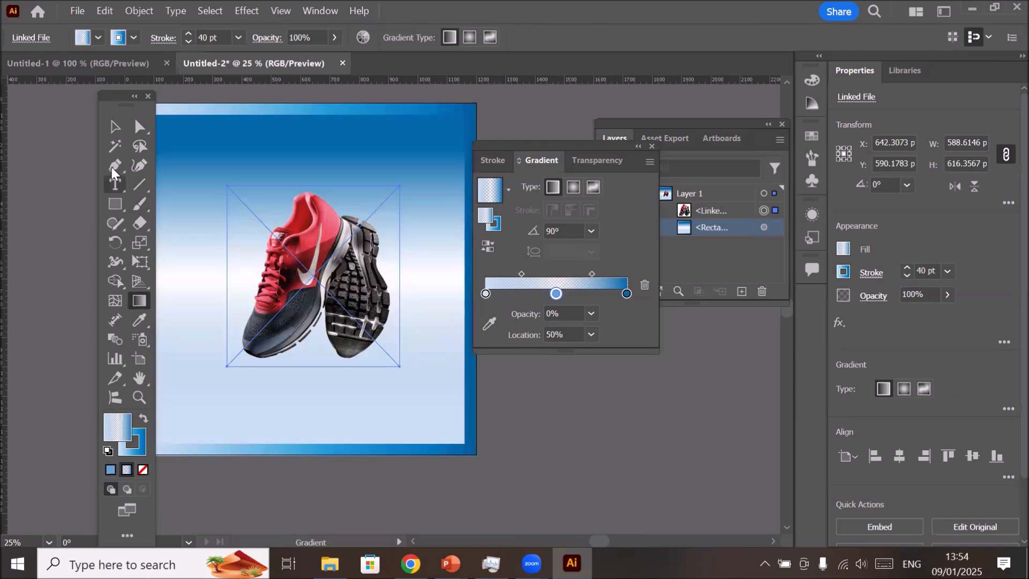
pyautogui.click(114, 127)
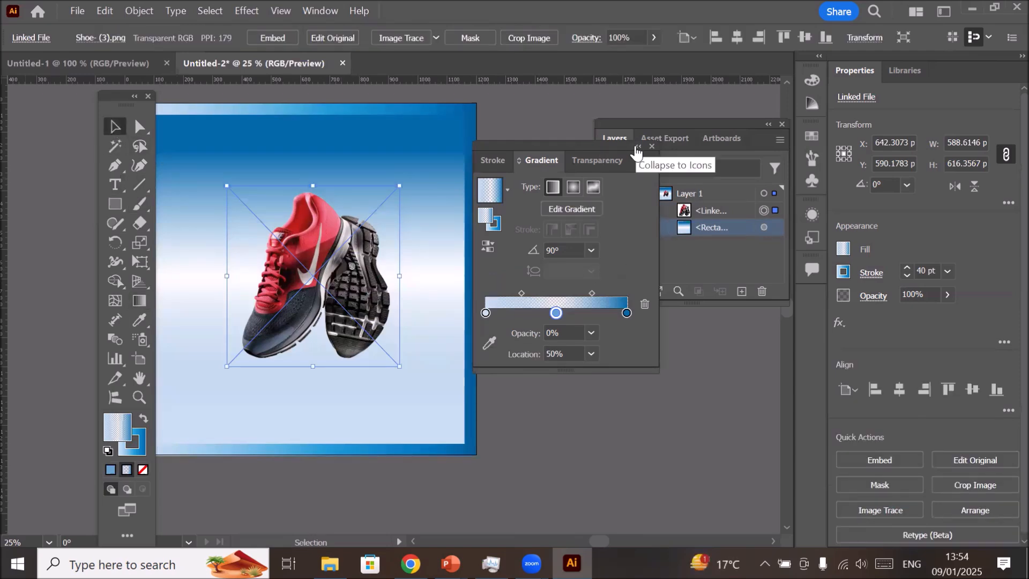
pyautogui.moveTo(581, 145); pyautogui.dragTo(693, 321)
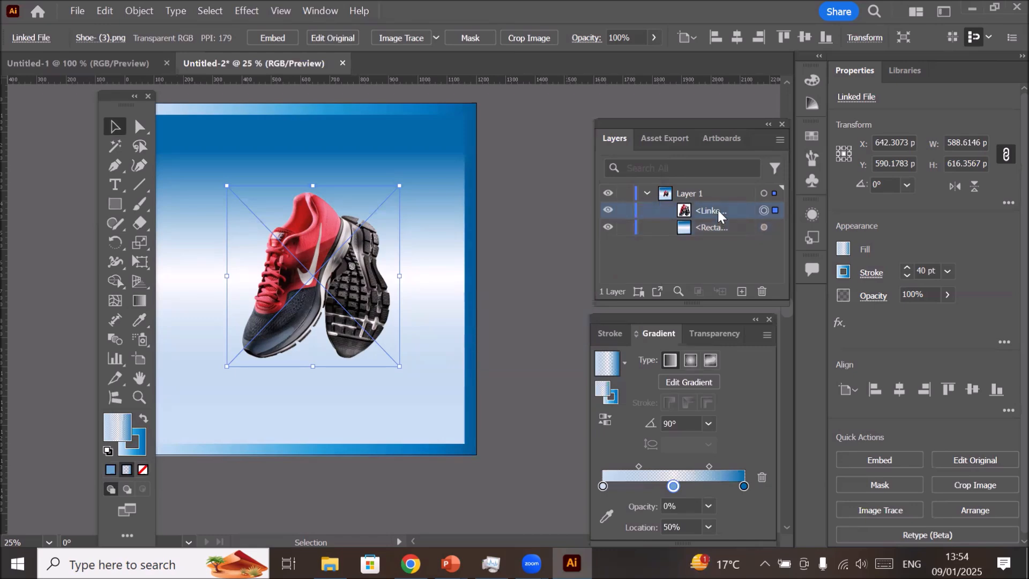
pyautogui.moveTo(718, 212); pyautogui.dragTo(725, 230)
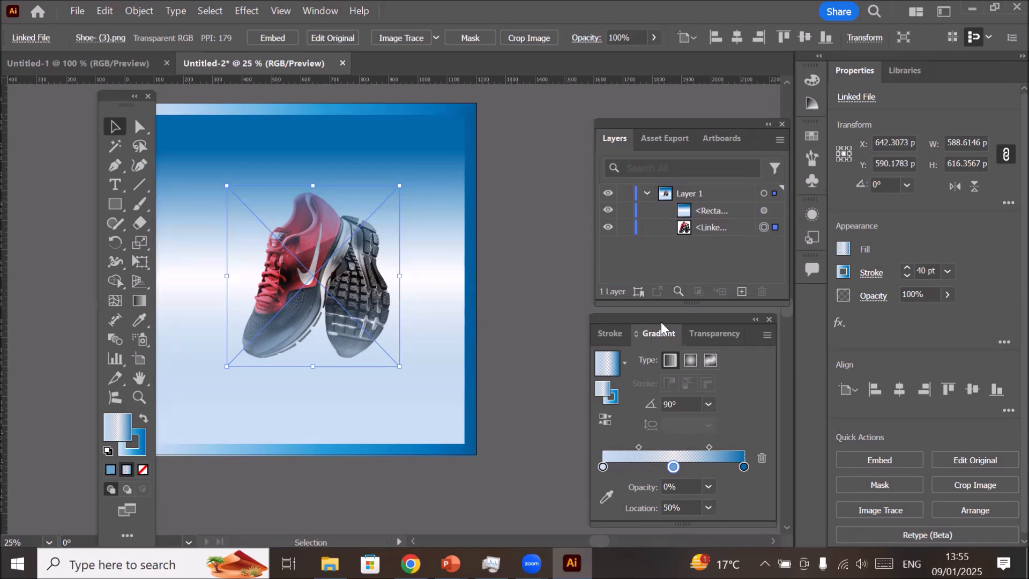
# - Move the Gradient panel beside the shoe, select the gradient rectangle and set its fill's middle color stop to 100% opacity
pyautogui.moveTo(660, 323)
pyautogui.mouseDown()
pyautogui.moveTo(571, 284)
pyautogui.moveTo(515, 163)
pyautogui.moveTo(480, 162)
pyautogui.mouseUp()
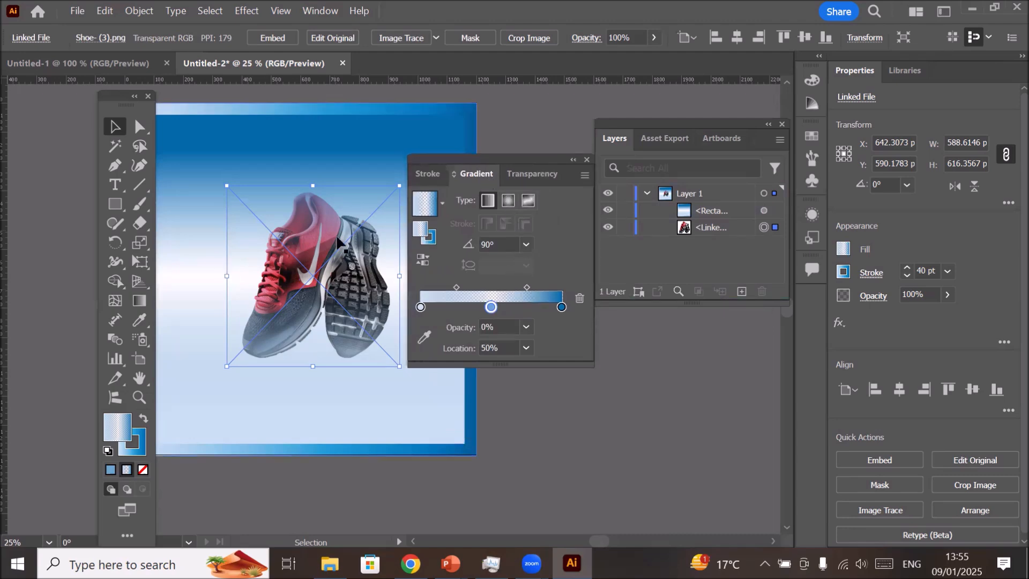
pyautogui.click(353, 126)
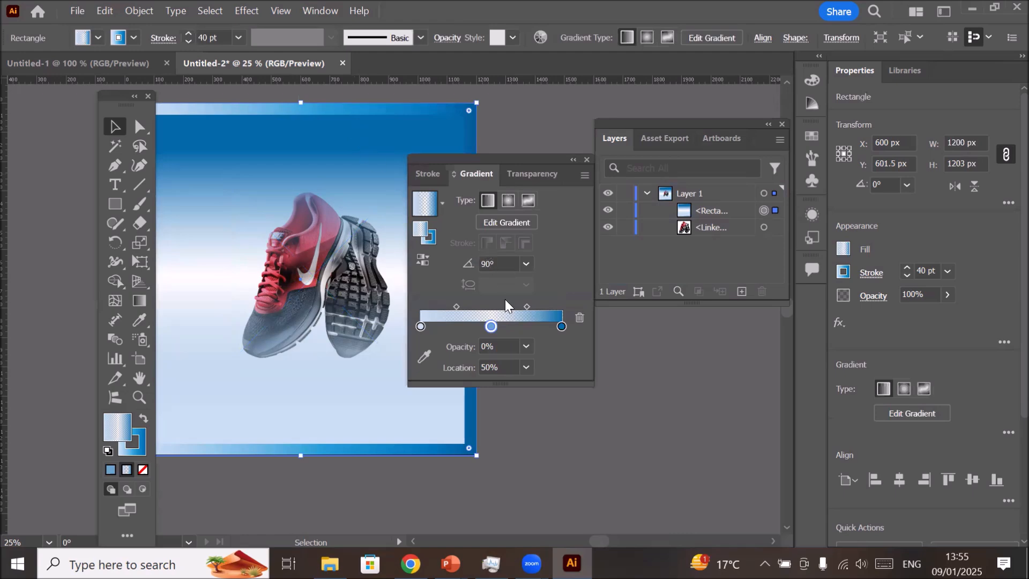
pyautogui.click(526, 347)
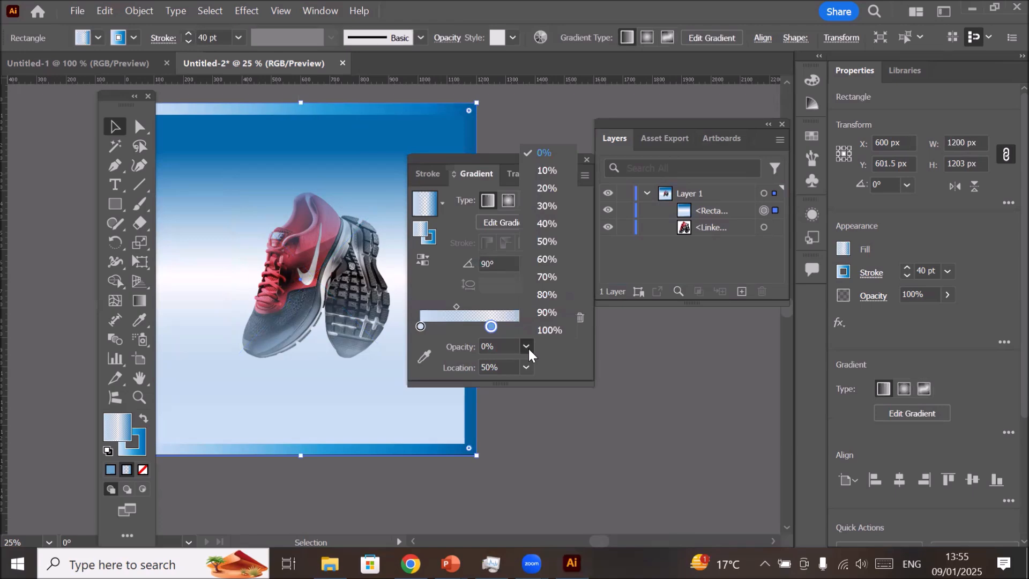
pyautogui.click(561, 327)
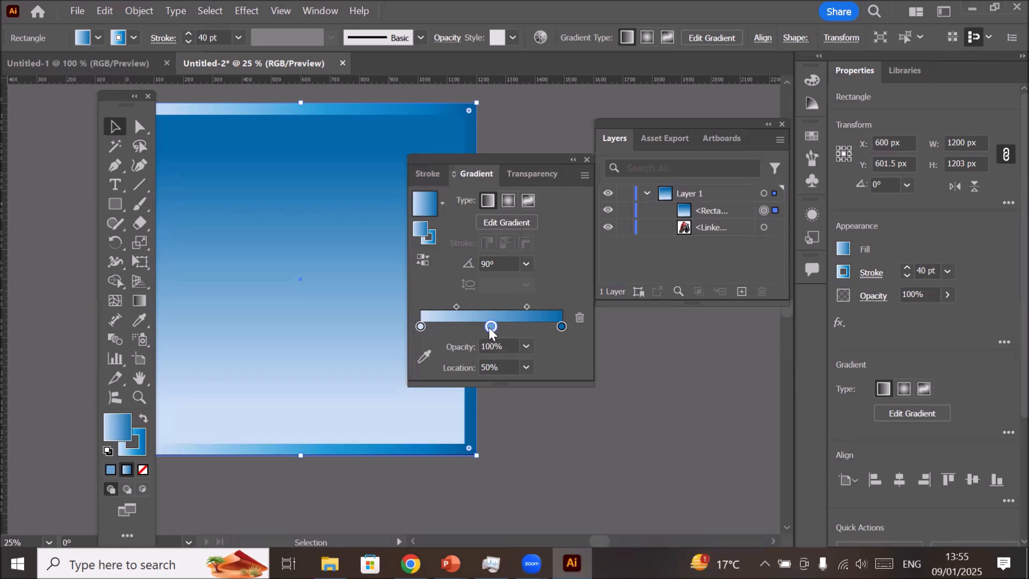
# - Lower the opacity of the fill gradient's middle color stop to 90% and then to 80%
pyautogui.click(526, 347)
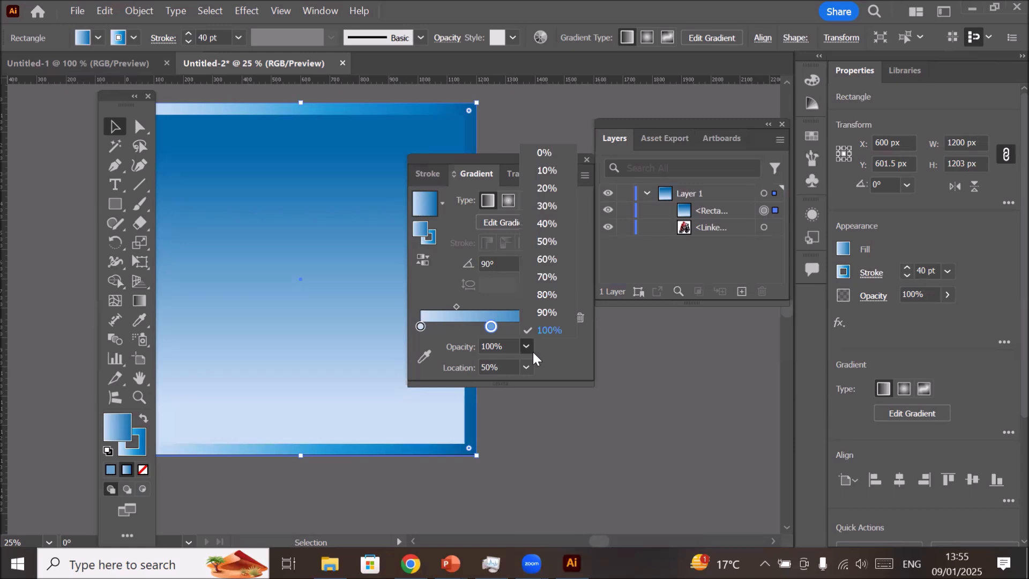
pyautogui.click(547, 314)
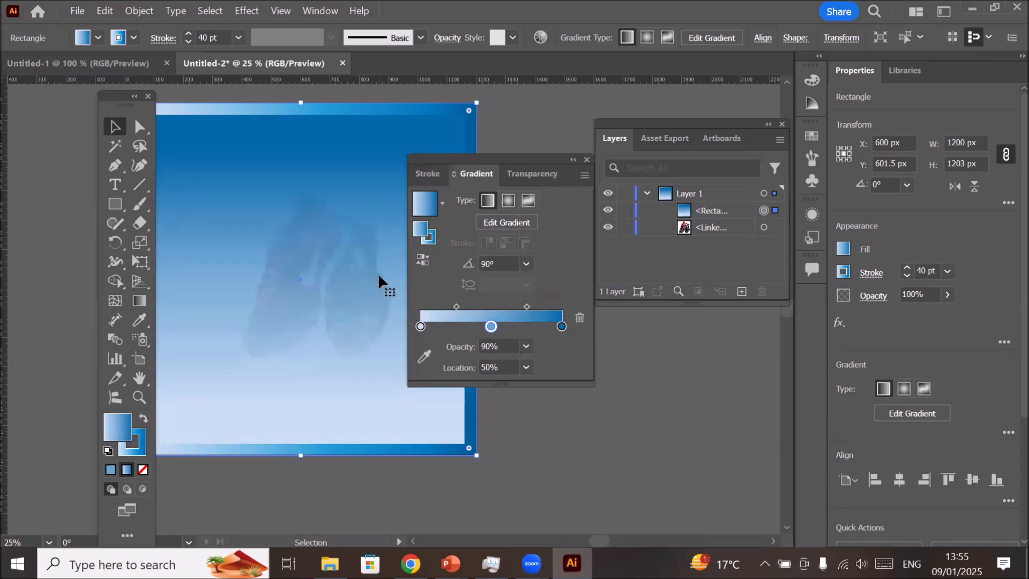
pyautogui.click(526, 264)
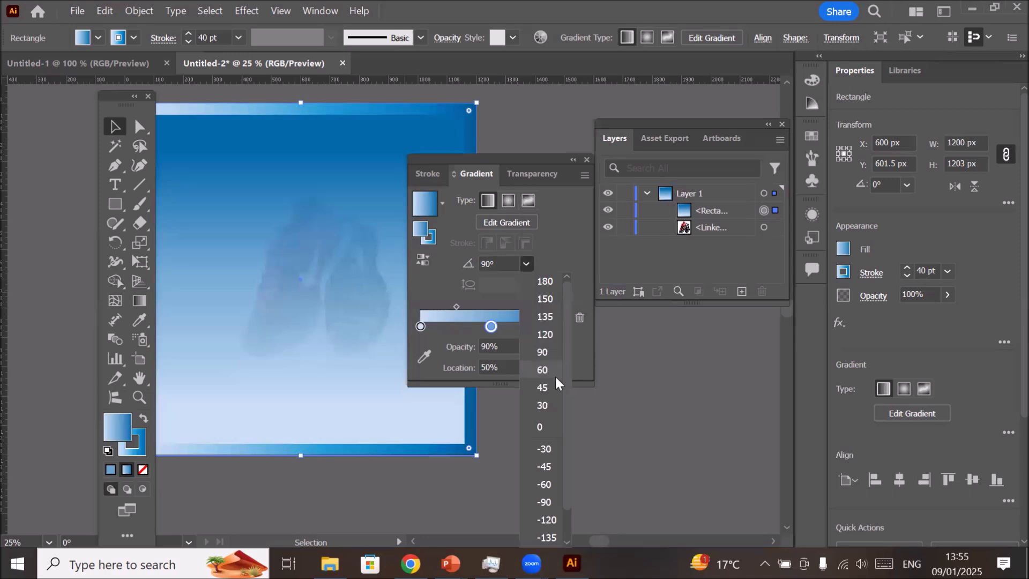
pyautogui.click(491, 331)
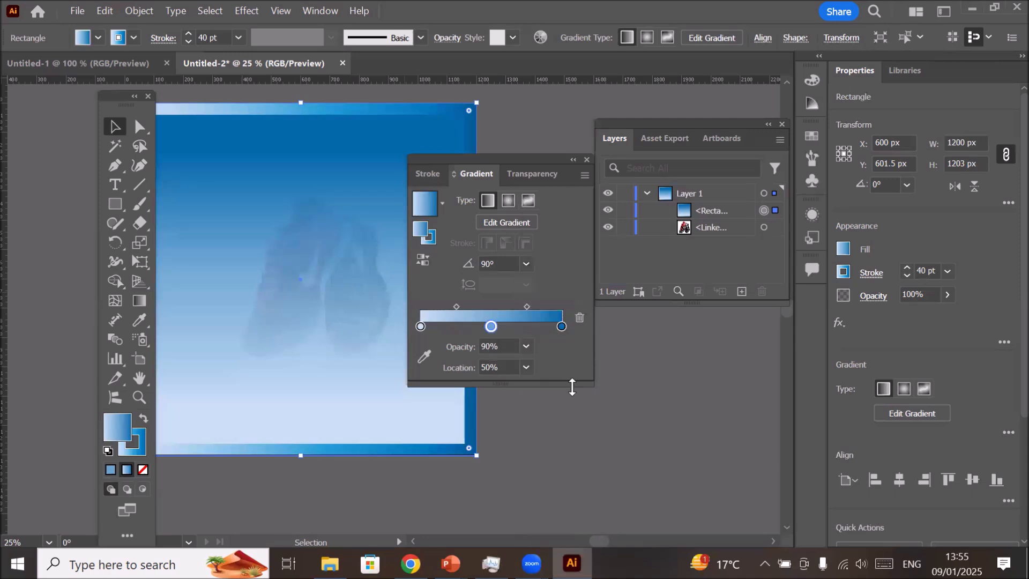
pyautogui.click(527, 347)
pyautogui.click(544, 295)
# - Reduce the middle color stop's opacity through 70% and 60% to 20%, and move the Gradient panel clear of the artwork
pyautogui.click(526, 346)
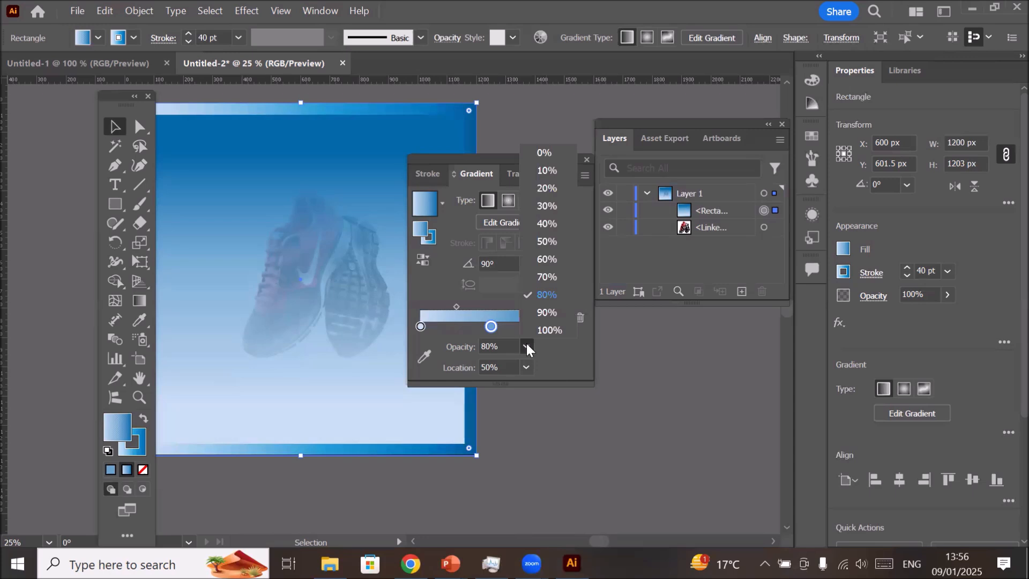
pyautogui.click(552, 277)
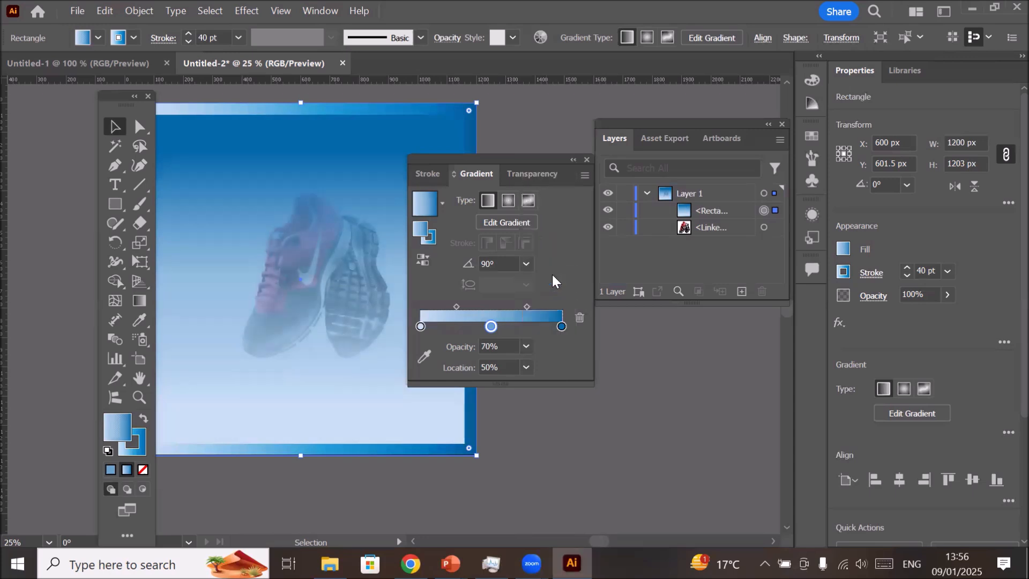
pyautogui.click(526, 347)
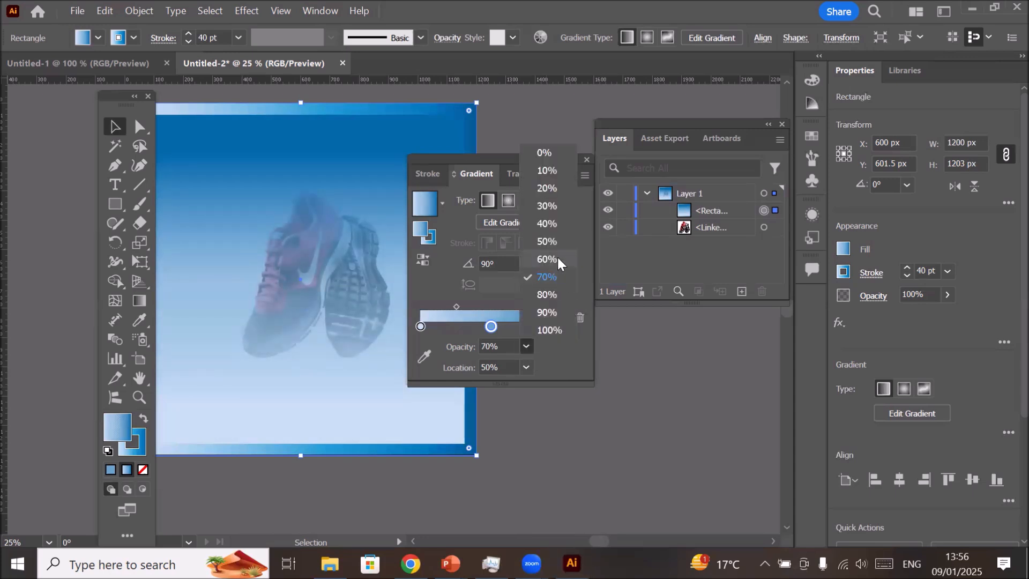
pyautogui.click(557, 257)
pyautogui.click(524, 346)
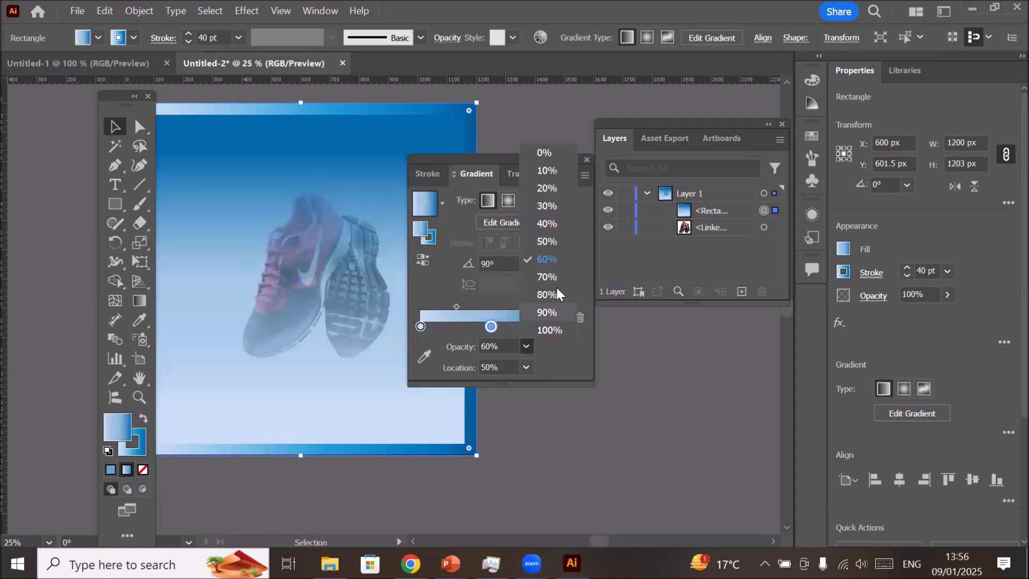
pyautogui.click(567, 189)
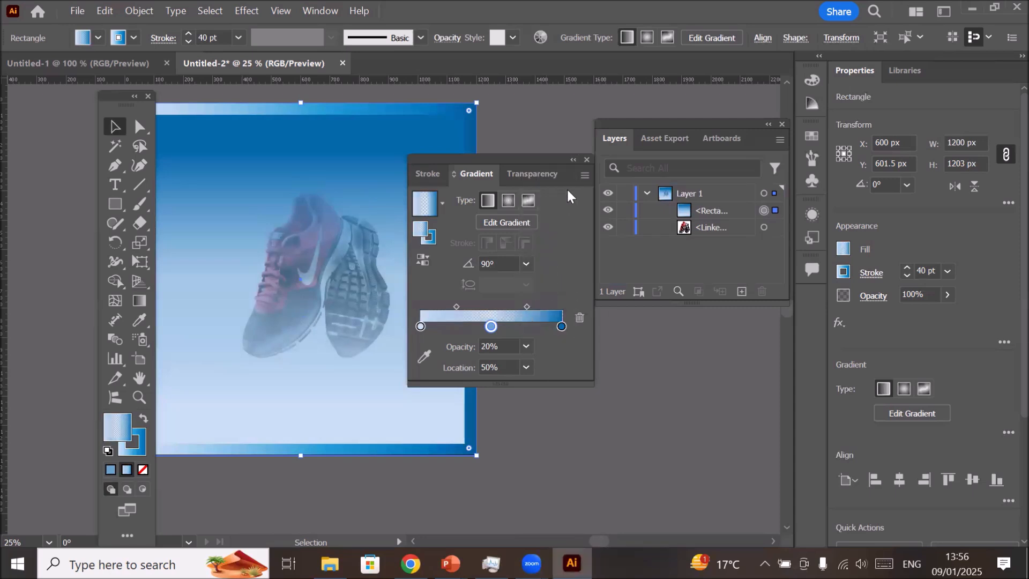
pyautogui.moveTo(494, 156); pyautogui.dragTo(573, 300)
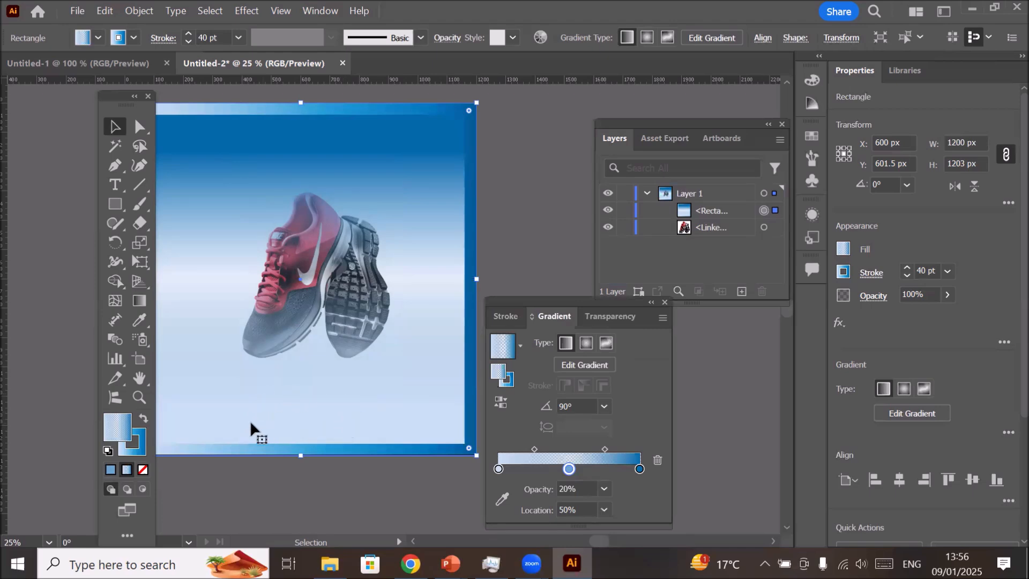
# - Copy the dark blue end stop to the gradient's start at about 0.93% and remove the light starting stop
pyautogui.moveTo(522, 305); pyautogui.dragTo(501, 171)
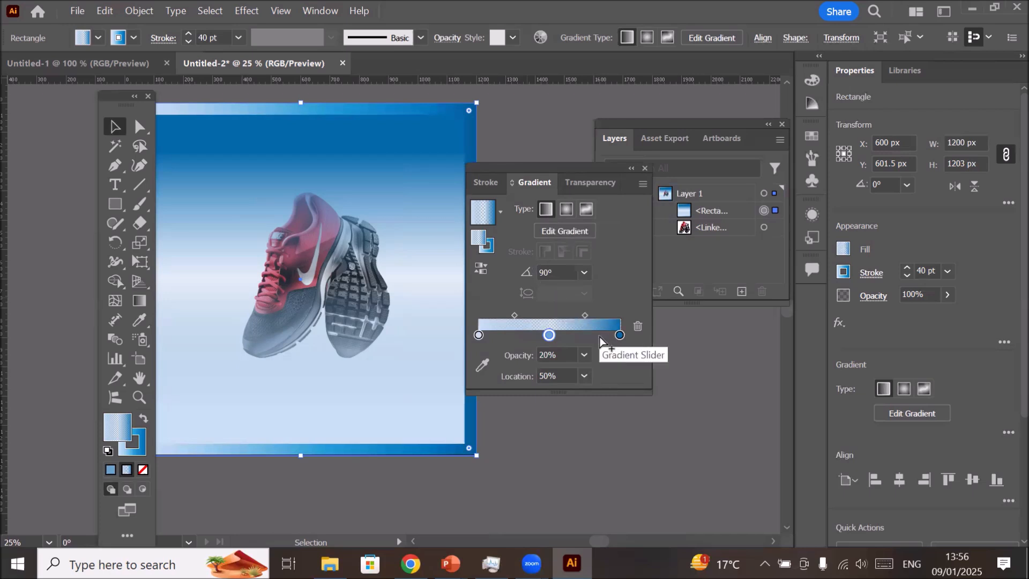
pyautogui.click(620, 336)
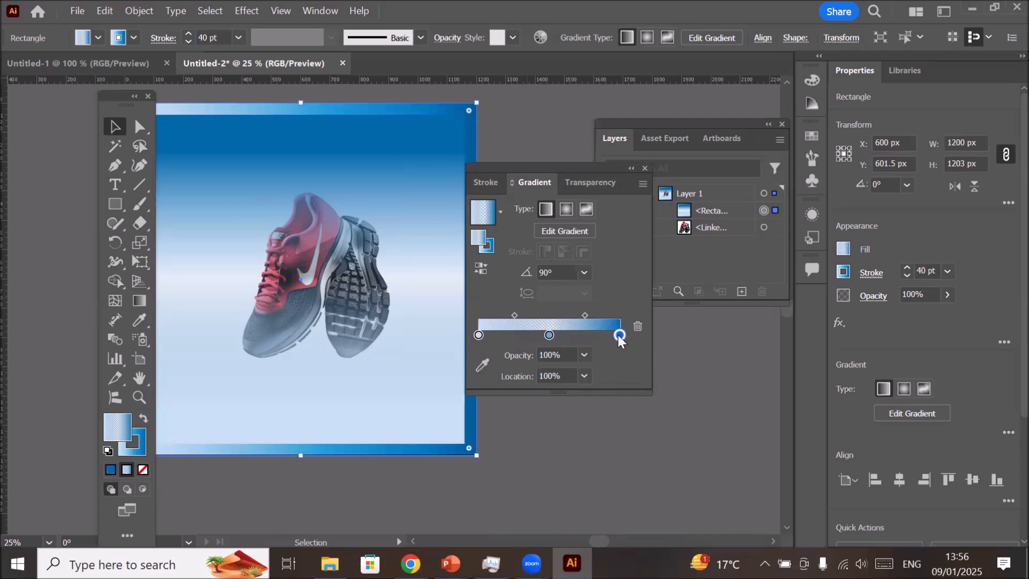
pyautogui.moveTo(619, 336); pyautogui.dragTo(497, 333)
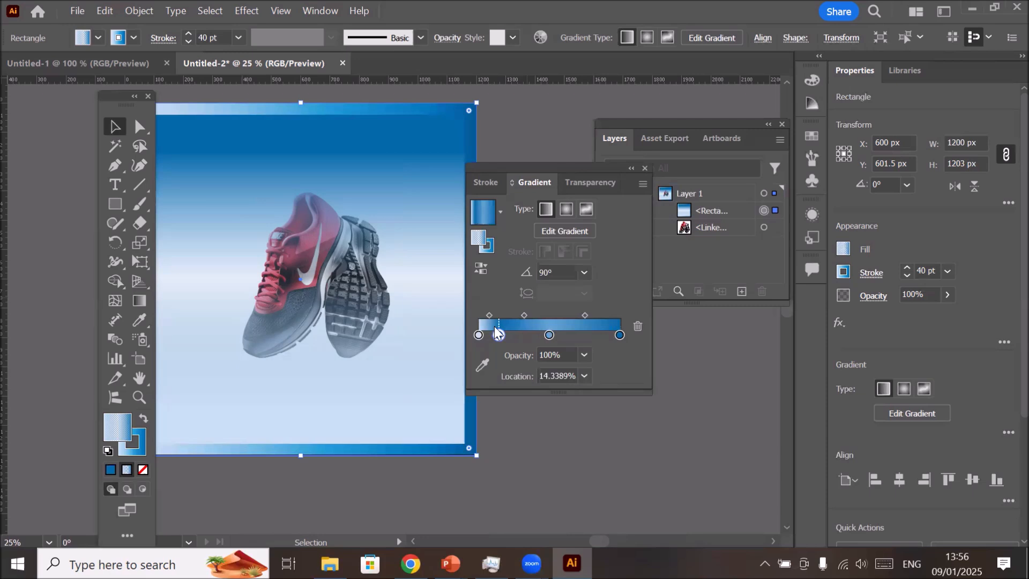
pyautogui.moveTo(495, 328); pyautogui.dragTo(488, 334)
pyautogui.click(478, 335)
pyautogui.moveTo(478, 335); pyautogui.dragTo(492, 395)
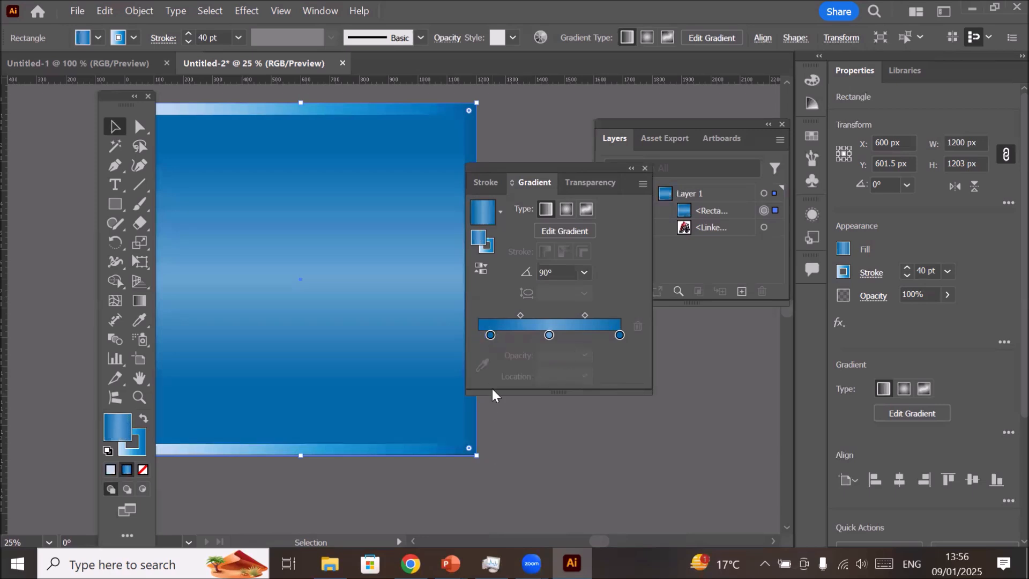
pyautogui.moveTo(491, 335); pyautogui.dragTo(480, 336)
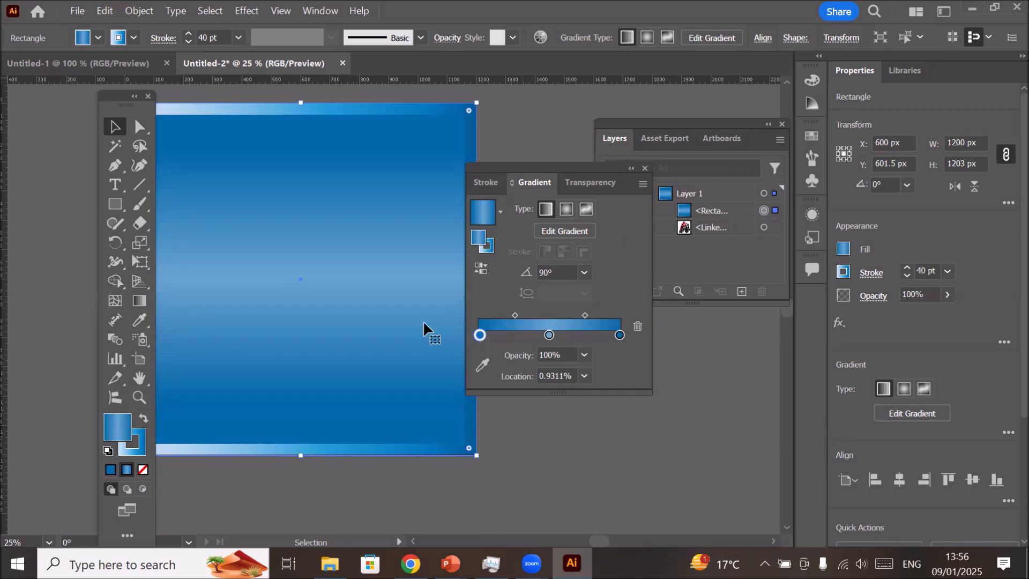
# - Try relocating the fill gradient's middle color stop to 0%, and undo the change
pyautogui.click(549, 334)
pyautogui.click(584, 377)
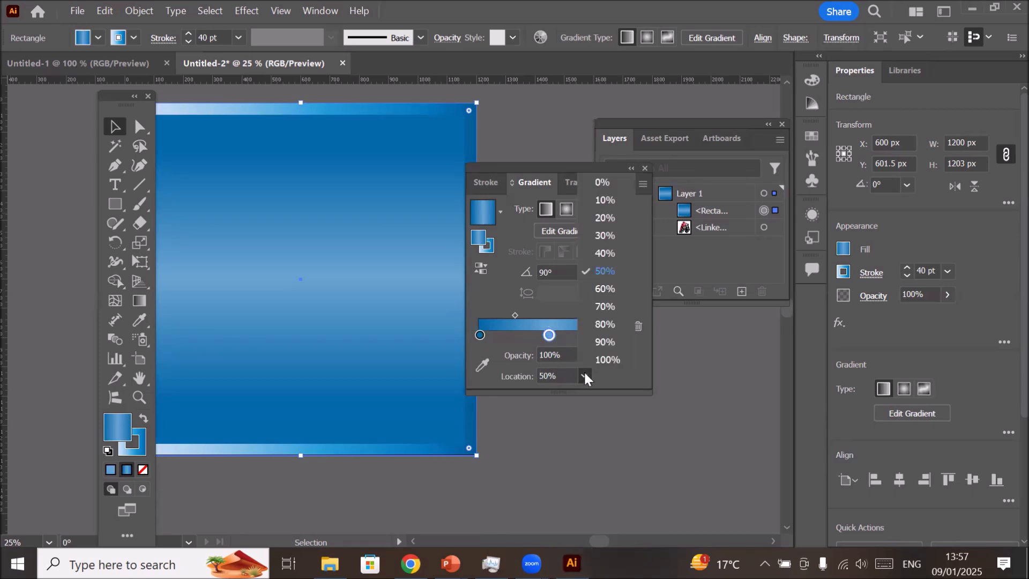
pyautogui.click(612, 181)
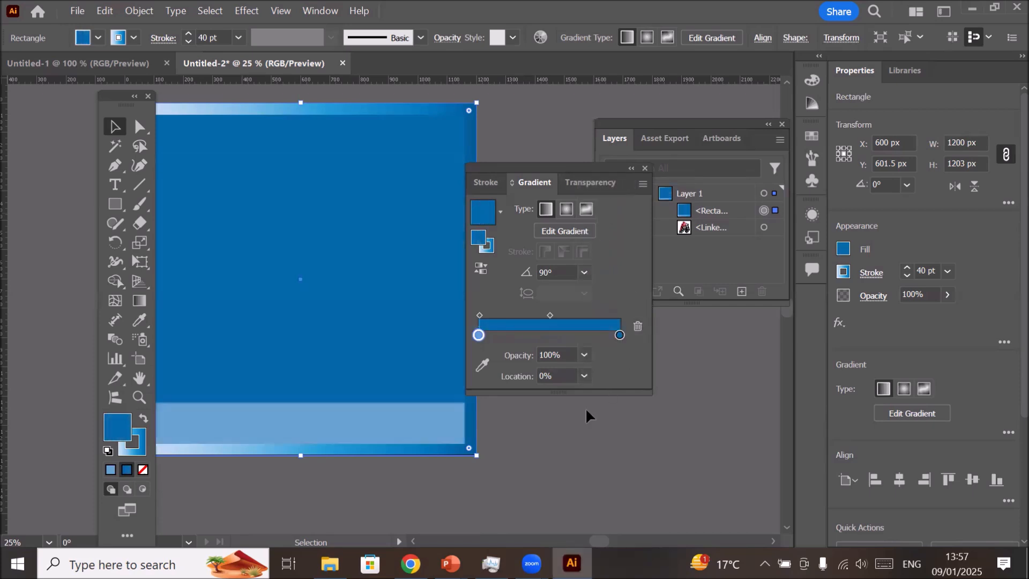
pyautogui.hotkey('ctrl', 'z')
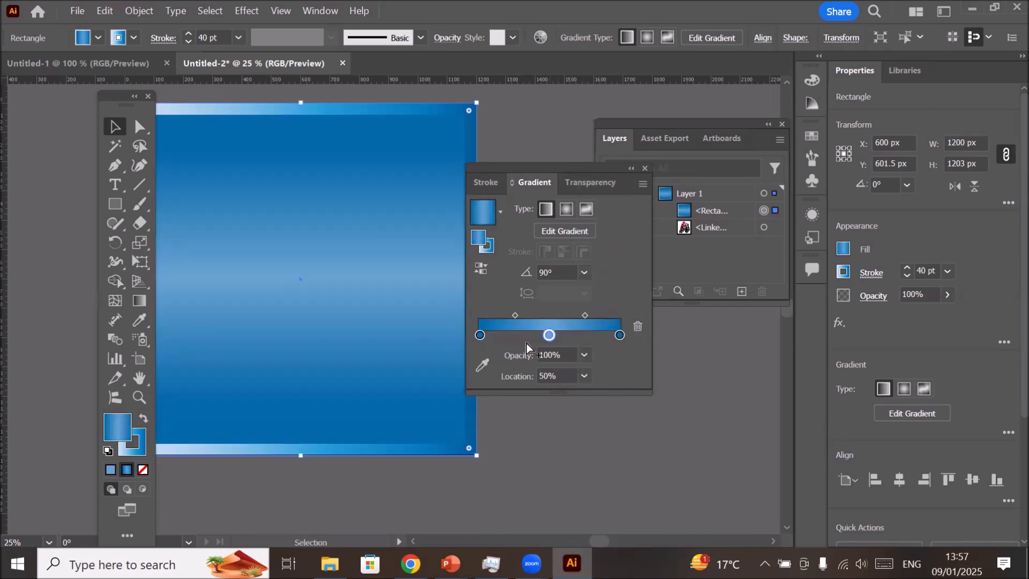
# - Set the middle color stop's opacity to 0% and change the rectangle's fill gradient type to radial
pyautogui.doubleClick(549, 336)
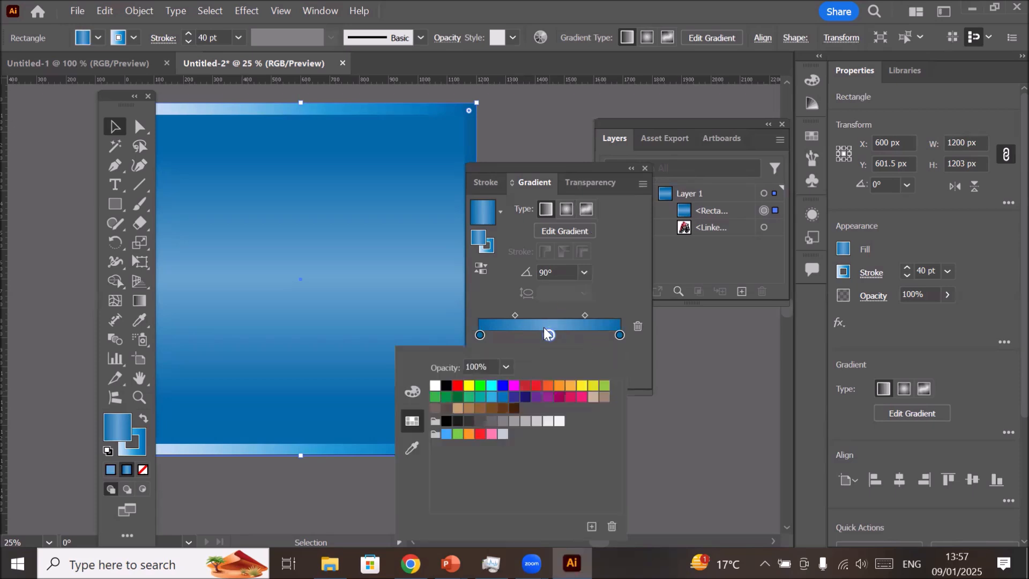
pyautogui.click(547, 336)
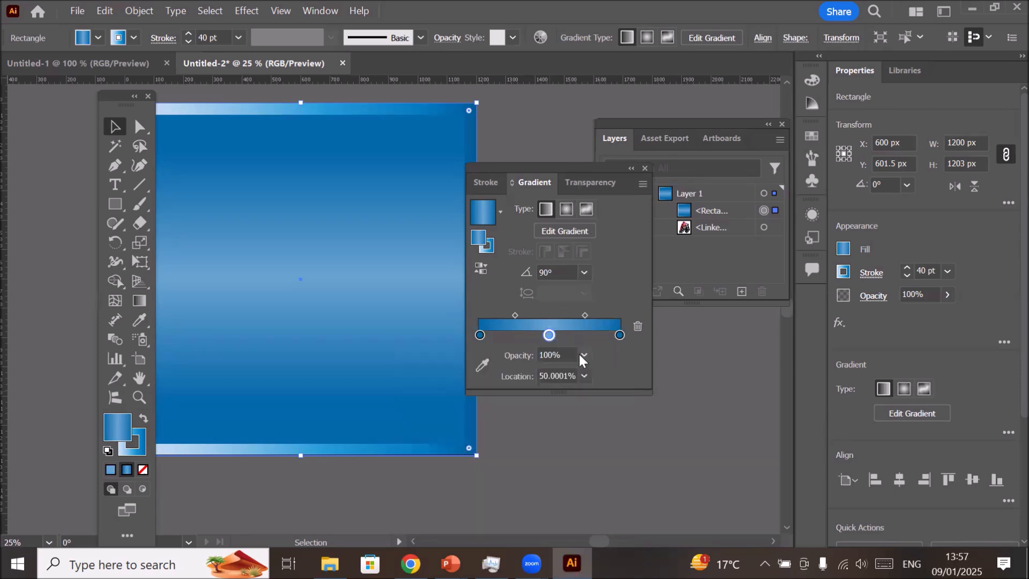
pyautogui.click(584, 355)
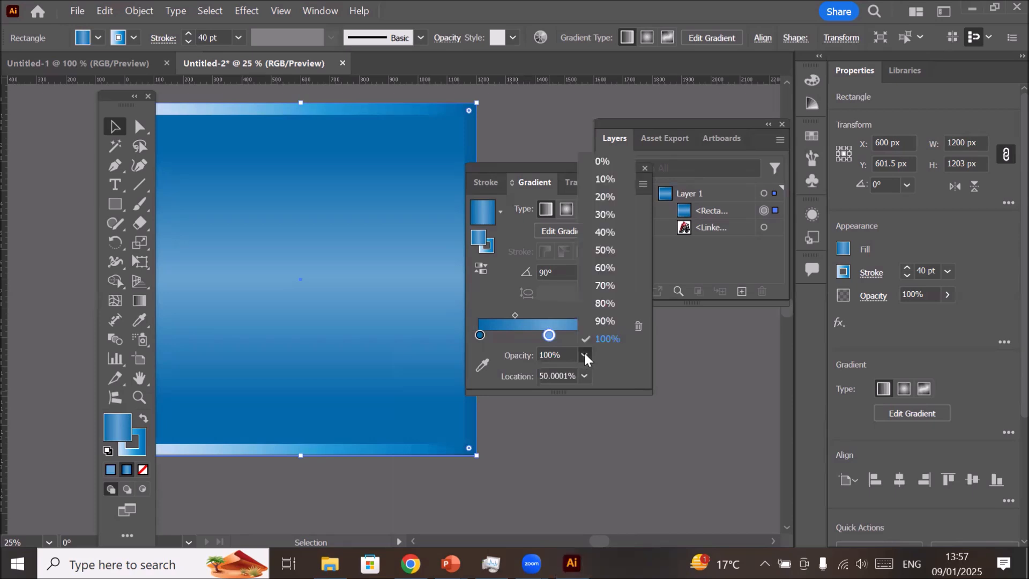
pyautogui.click(603, 163)
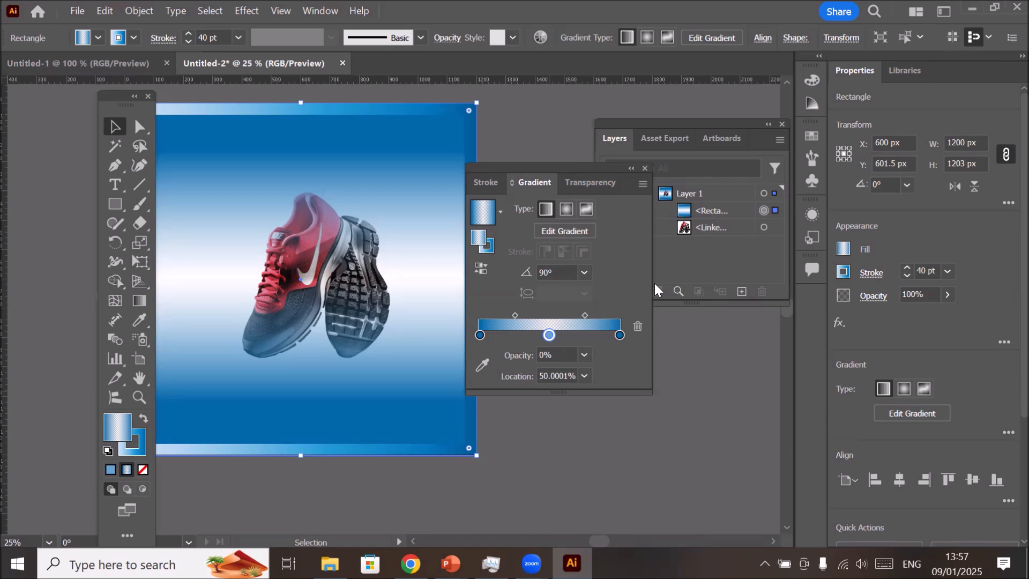
pyautogui.click(567, 212)
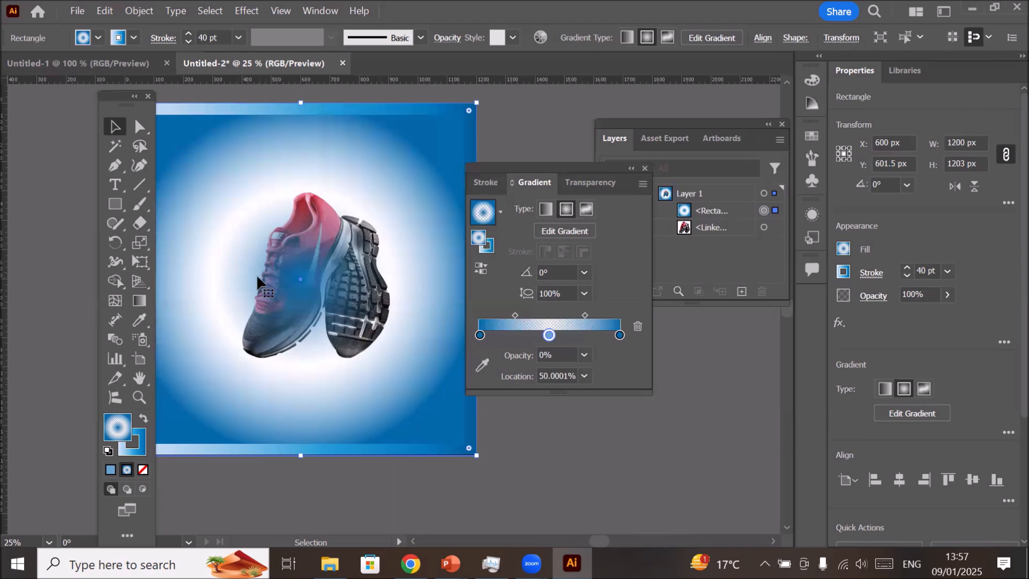
# - Try setting the opacity of the radial gradient's outer color stop to 0%, and undo the change
pyautogui.hotkey('ctrl', '=')
pyautogui.hotkey('ctrl', '=')
pyautogui.hotkey('ctrl', '-')
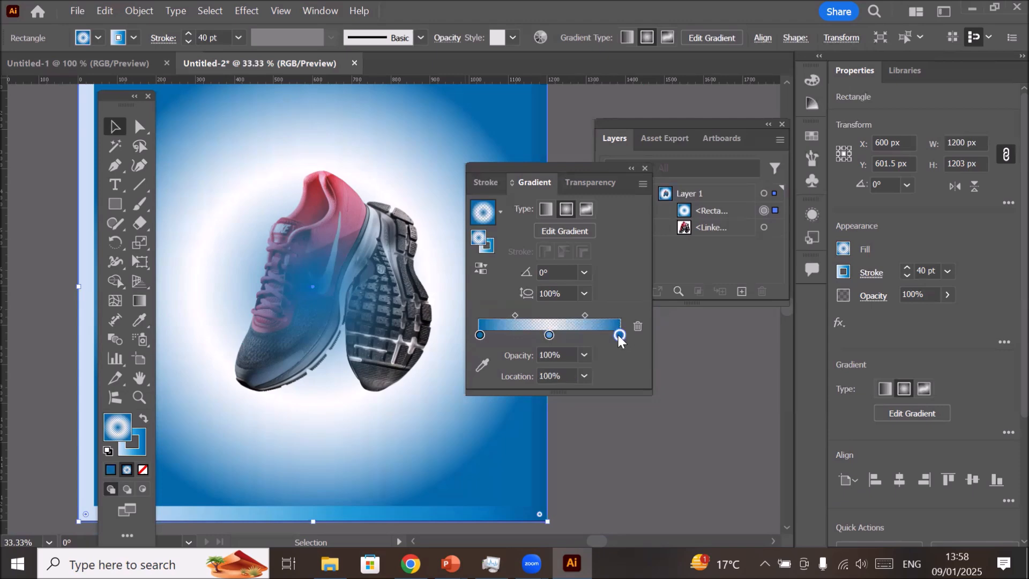
pyautogui.click(584, 355)
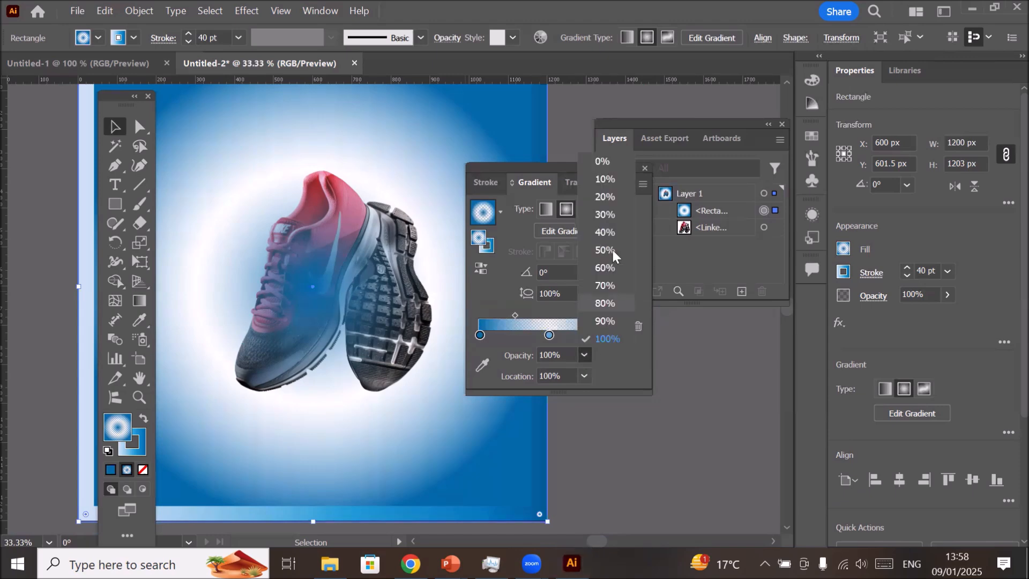
pyautogui.click(597, 162)
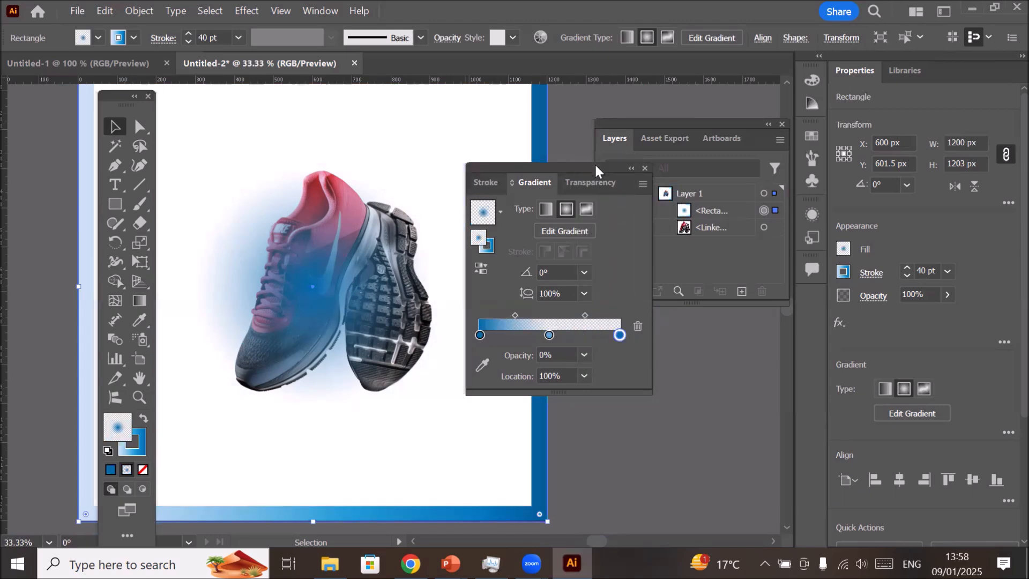
pyautogui.hotkey('ctrl', 'z')
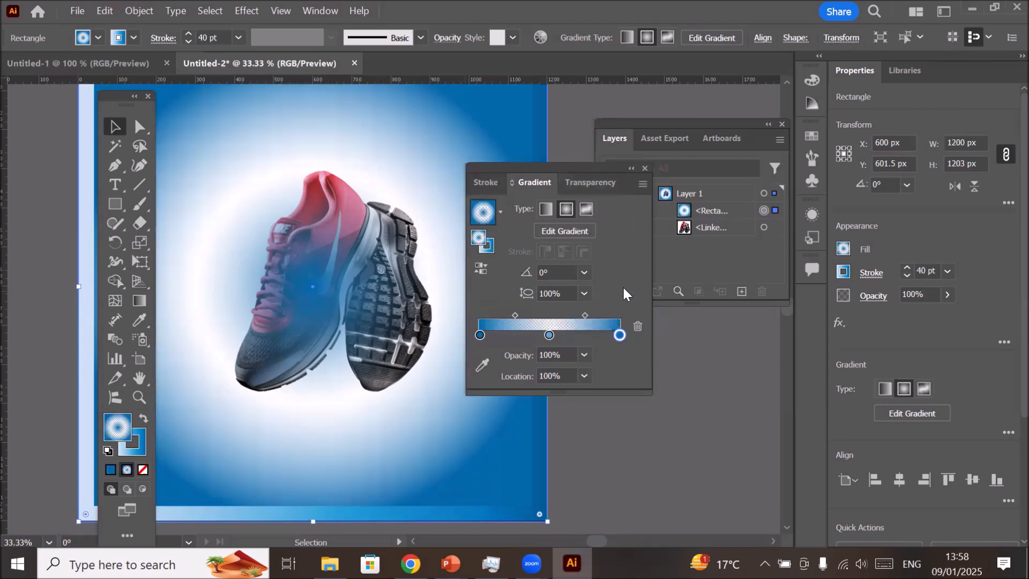
# - Move the midpoint between the radial gradient's first and middle color stops to the 13% location
pyautogui.click(480, 335)
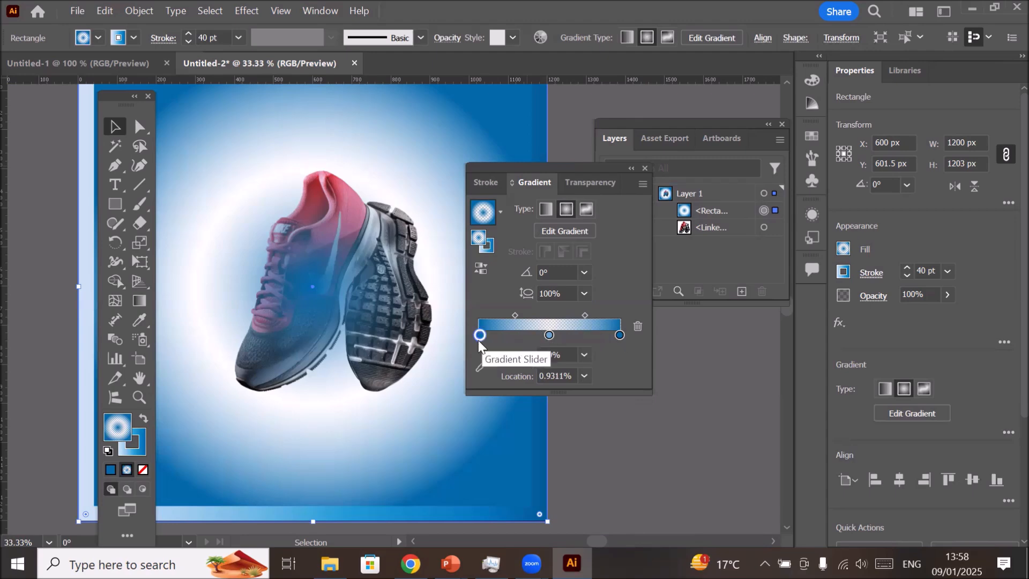
pyautogui.click(515, 316)
pyautogui.moveTo(515, 316); pyautogui.dragTo(482, 315)
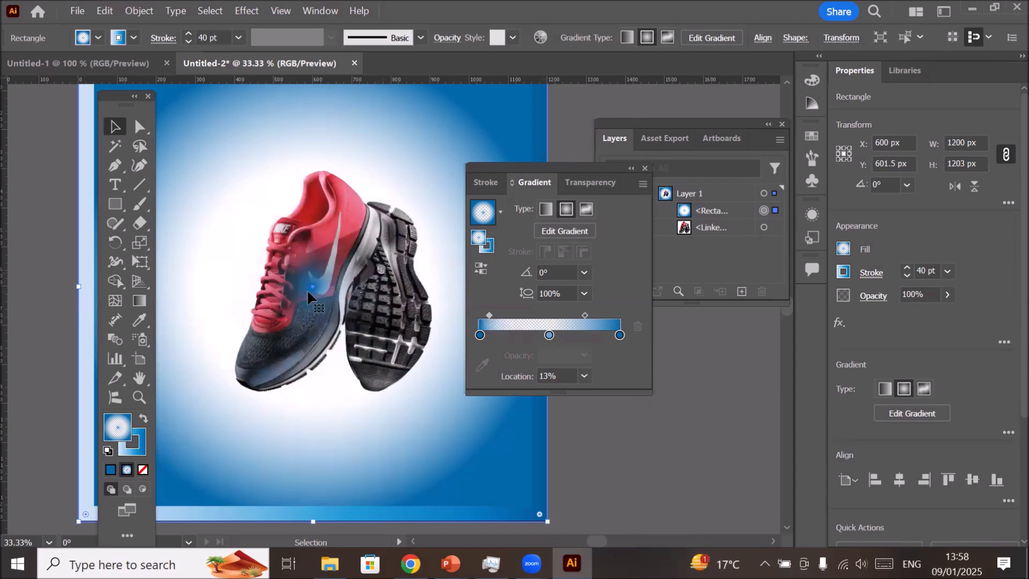
# - Set the opacity of the radial gradient's first color stop to 0%
pyautogui.click(480, 336)
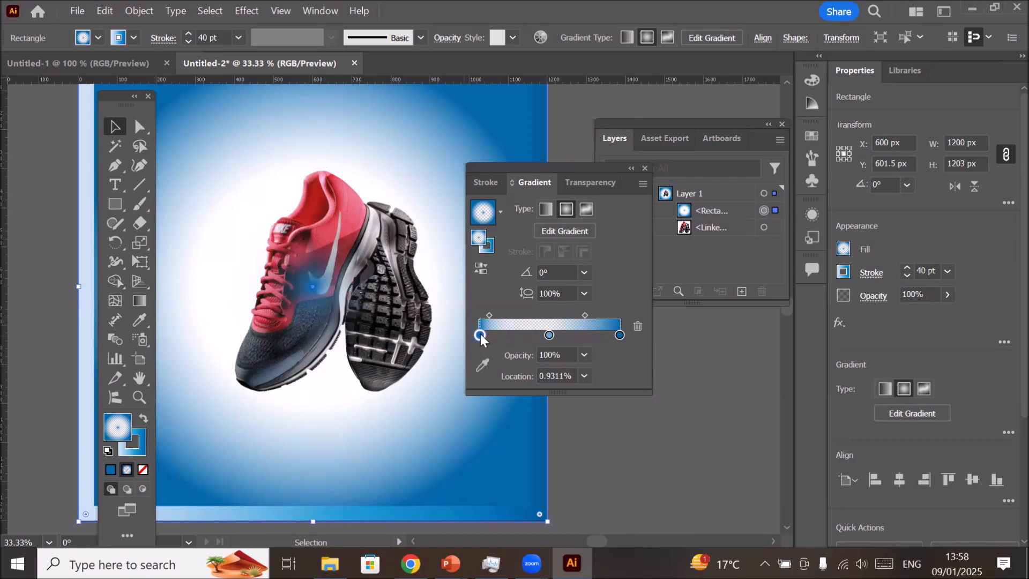
pyautogui.click(585, 356)
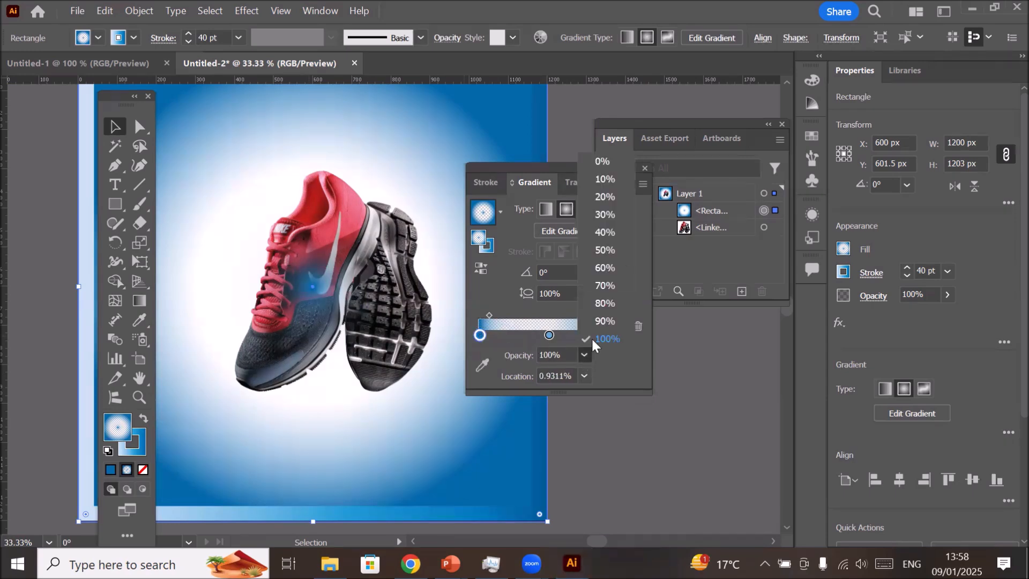
pyautogui.click(602, 161)
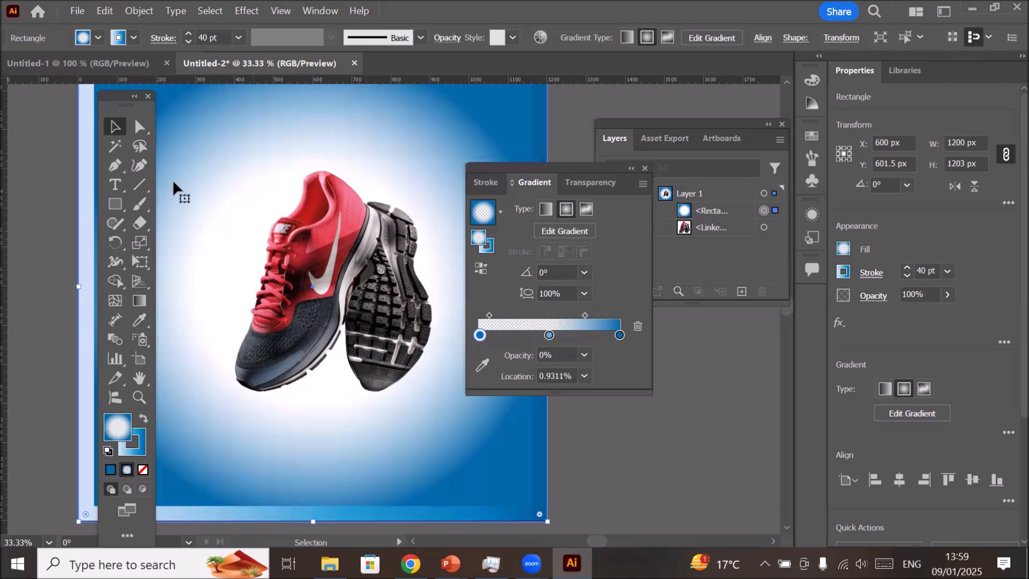
pyautogui.hotkey('ctrl', '-')
pyautogui.hotkey('ctrl', '-')
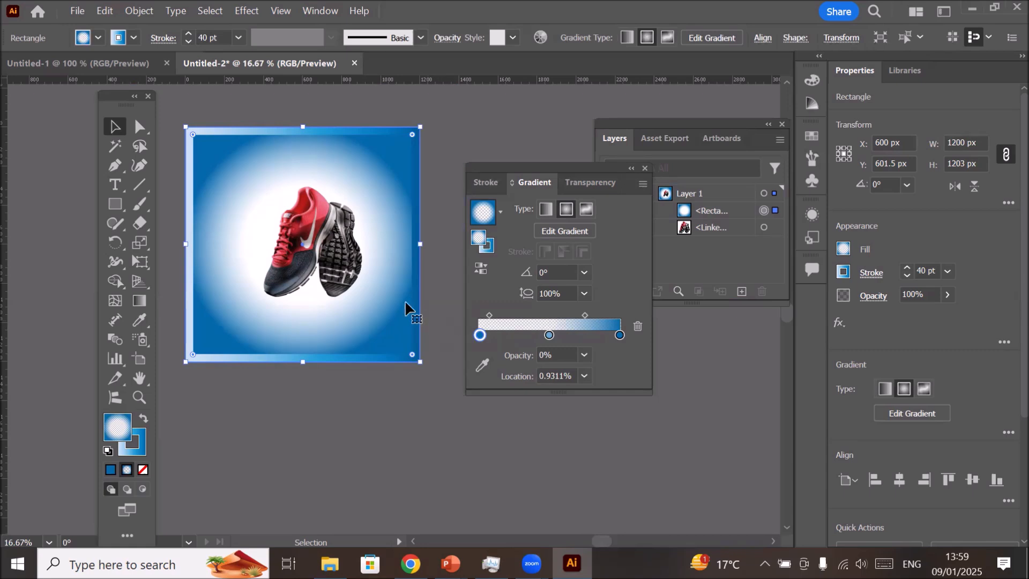
# - Change the fill gradient to linear, set its first color stop's opacity to 100%, and move the first midpoint to about 66%
pyautogui.click(545, 209)
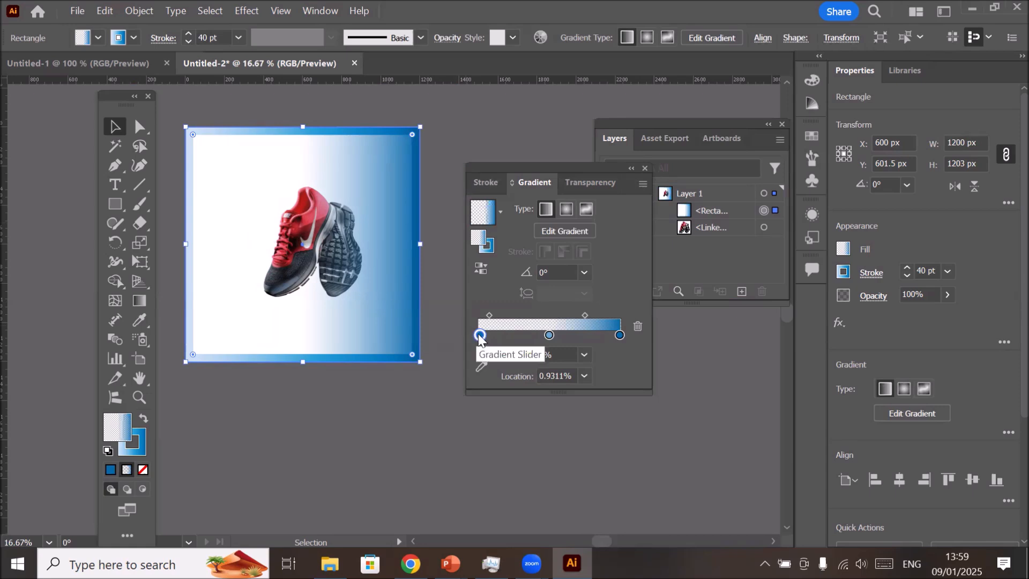
pyautogui.click(584, 356)
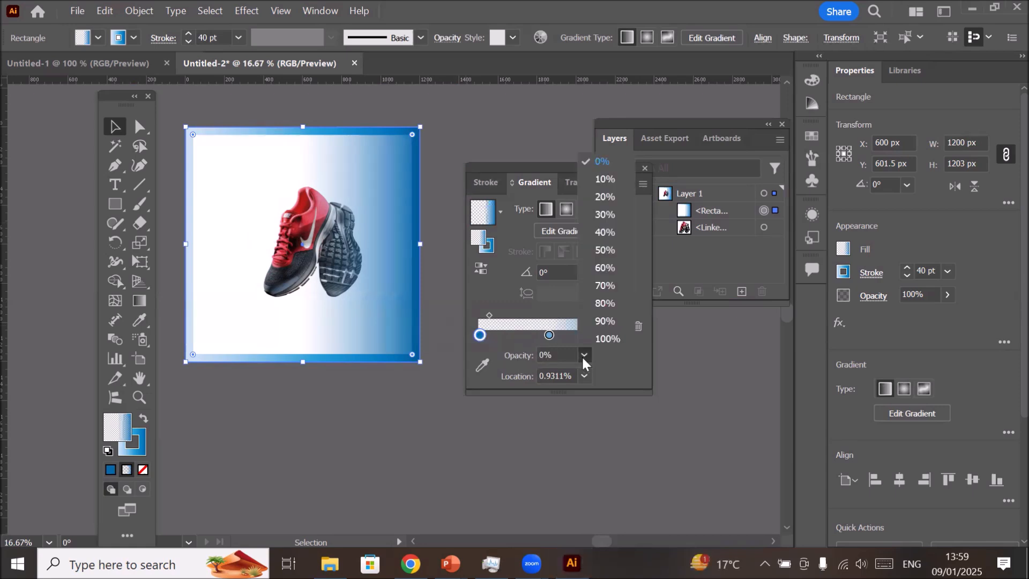
pyautogui.click(603, 341)
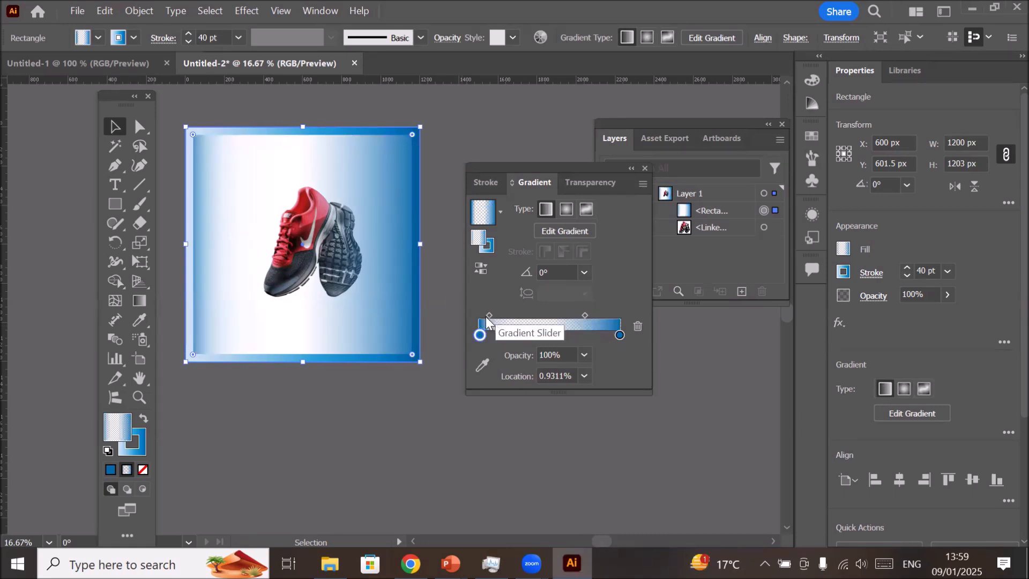
pyautogui.moveTo(487, 316); pyautogui.dragTo(527, 314)
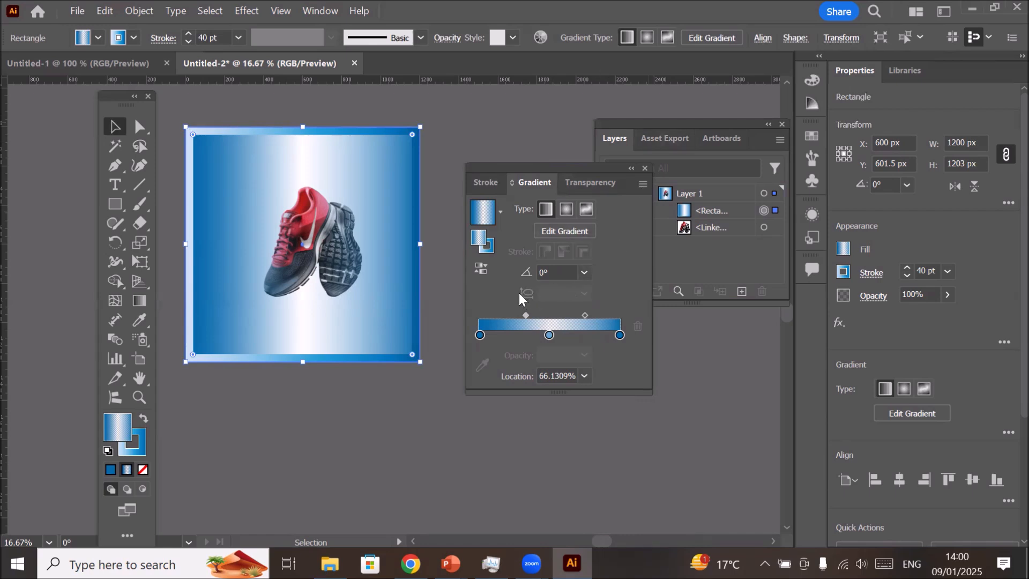
# - Change the rectangle's fill gradient to radial and set its aspect ratio to 50%, then 10%
pyautogui.click(567, 209)
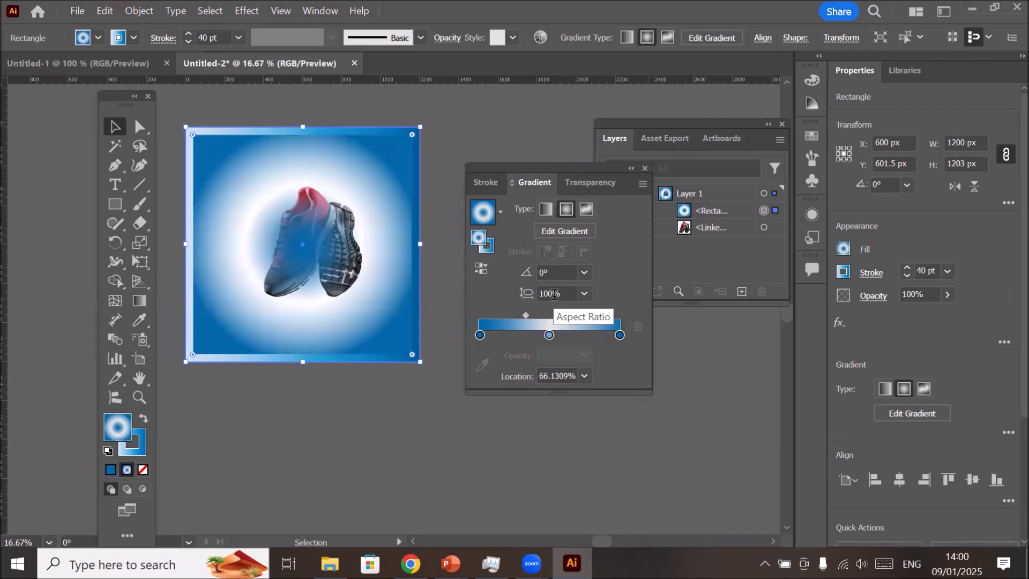
pyautogui.click(585, 294)
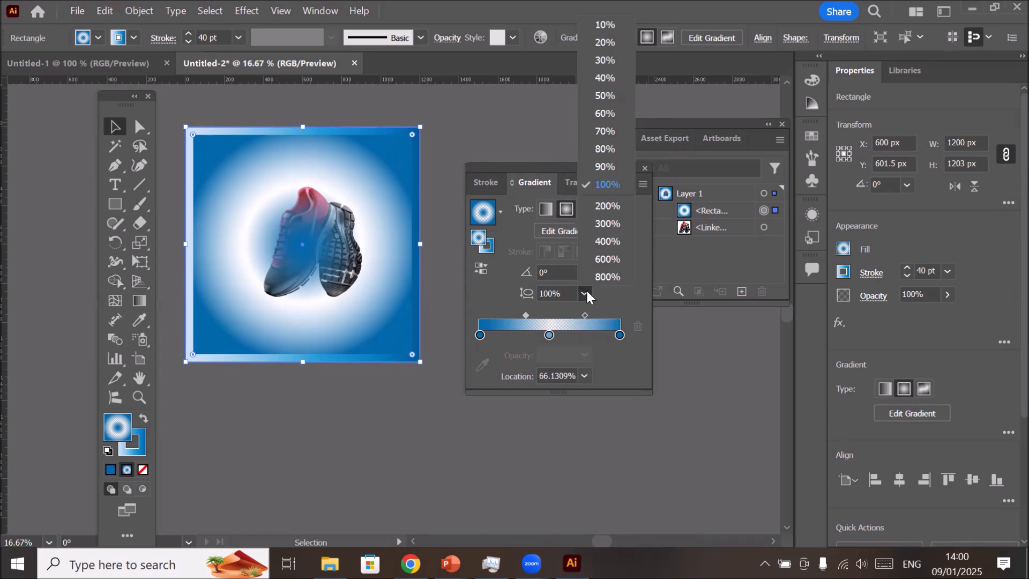
pyautogui.click(602, 97)
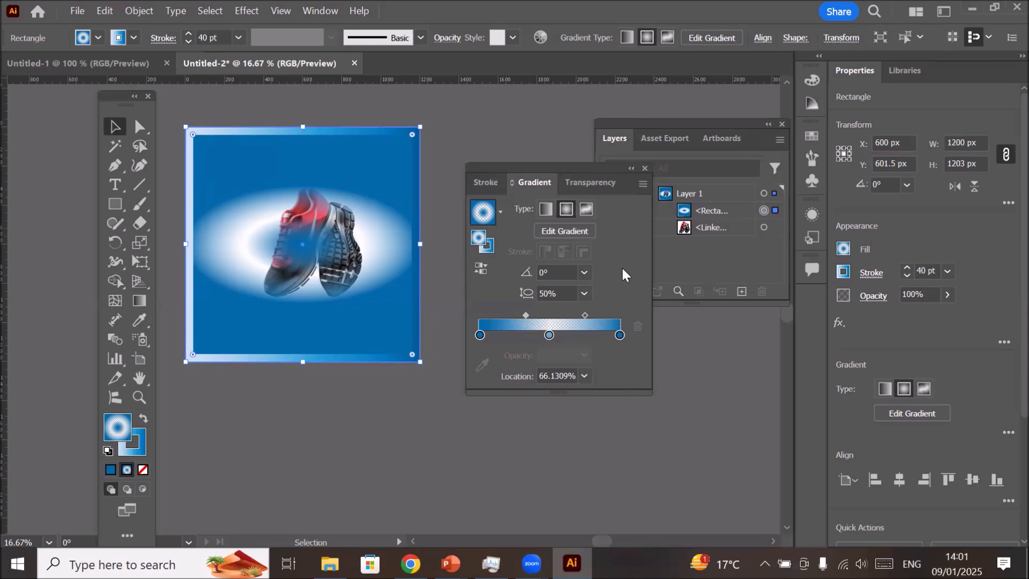
pyautogui.click(584, 292)
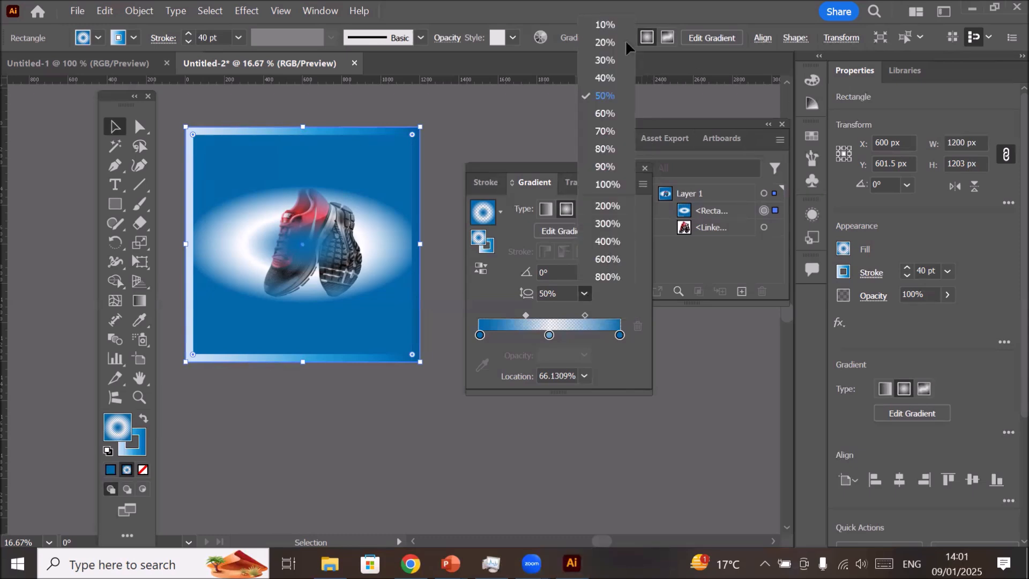
pyautogui.click(606, 26)
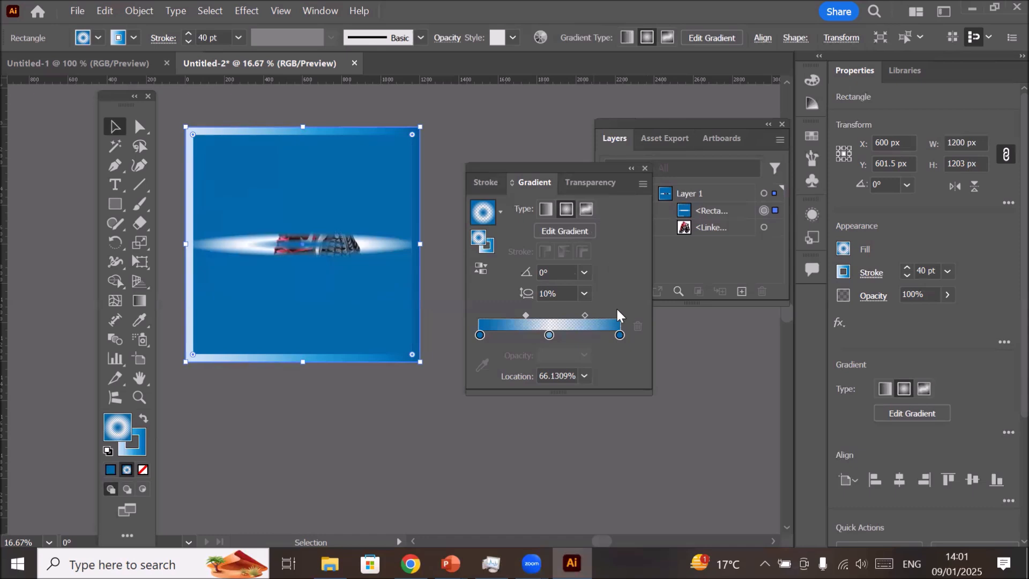
pyautogui.scroll(2, 350, 246)
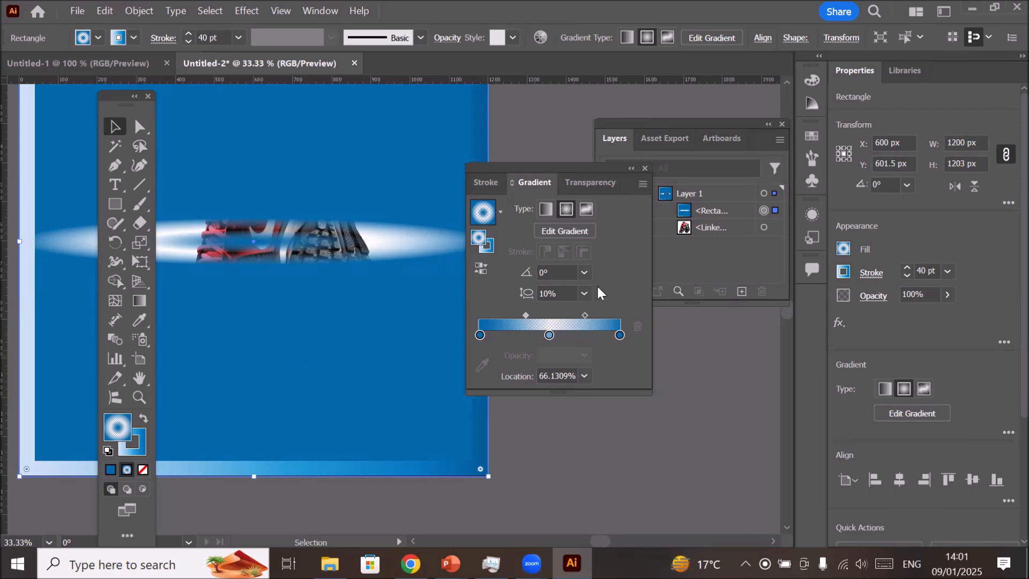
# - Set the radial gradient's angle to 90° and spread its midpoints toward the outer stops, placing the first at 13%
pyautogui.click(583, 274)
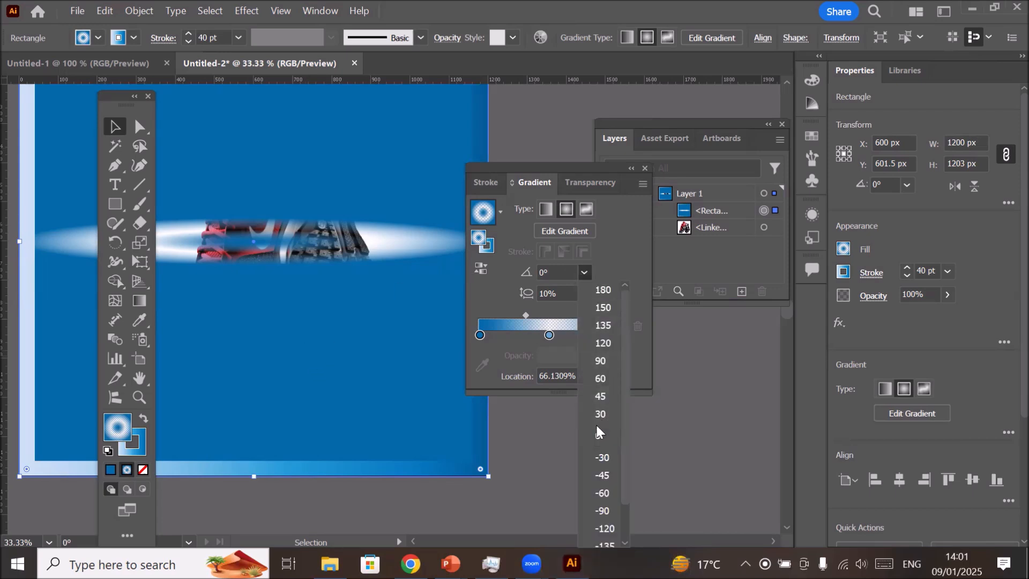
pyautogui.click(604, 364)
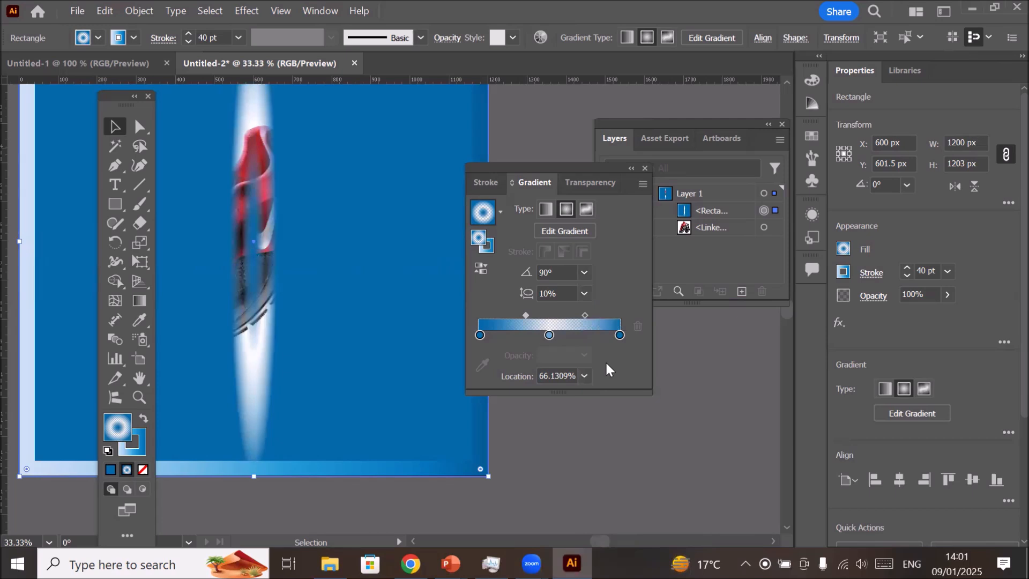
pyautogui.click(525, 315)
pyautogui.moveTo(526, 317); pyautogui.dragTo(496, 319)
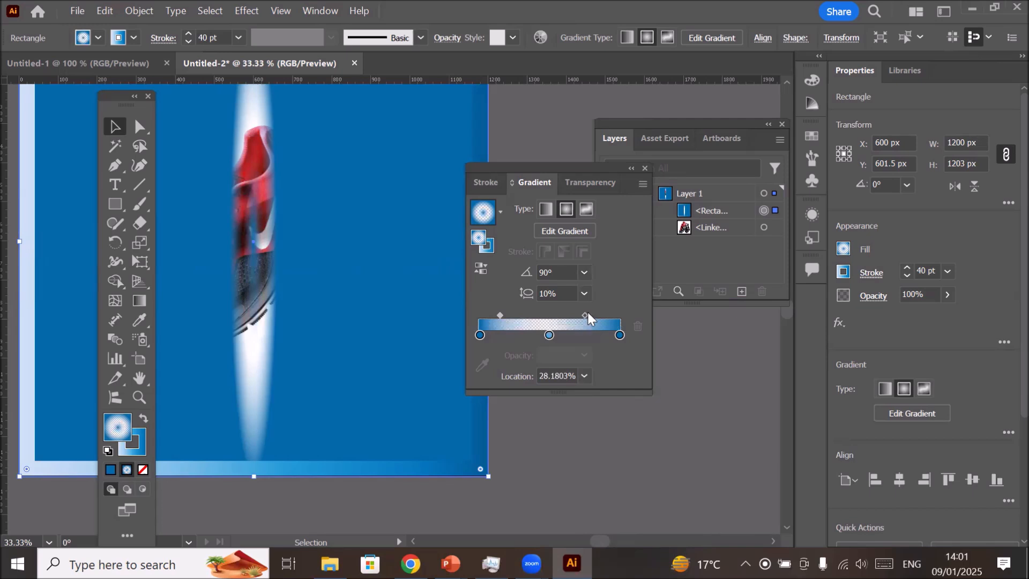
pyautogui.moveTo(588, 320); pyautogui.dragTo(616, 319)
pyautogui.moveTo(500, 316); pyautogui.dragTo(488, 316)
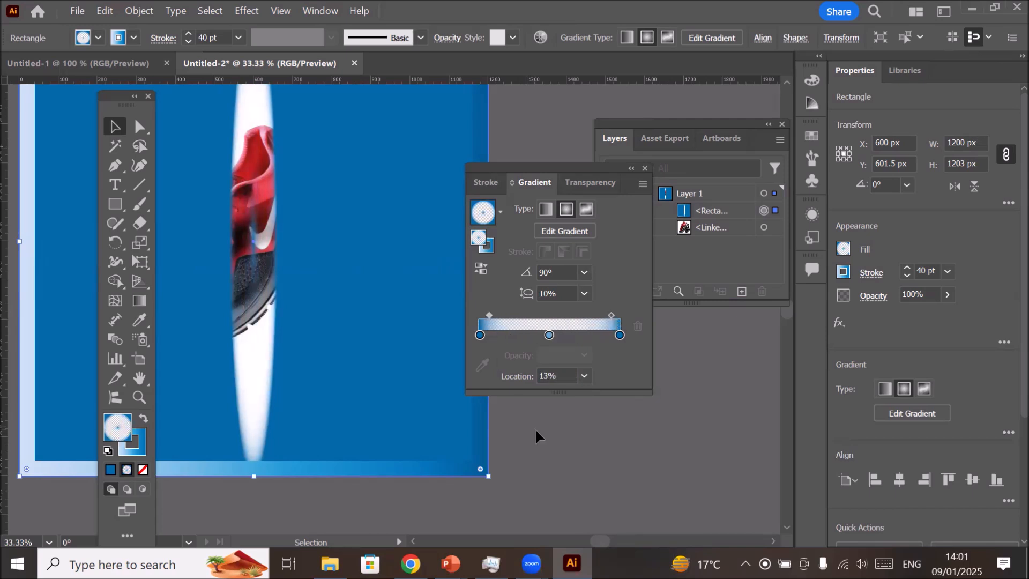
# - Set the fill gradient's angle to 0° and change its type to linear
pyautogui.click(586, 273)
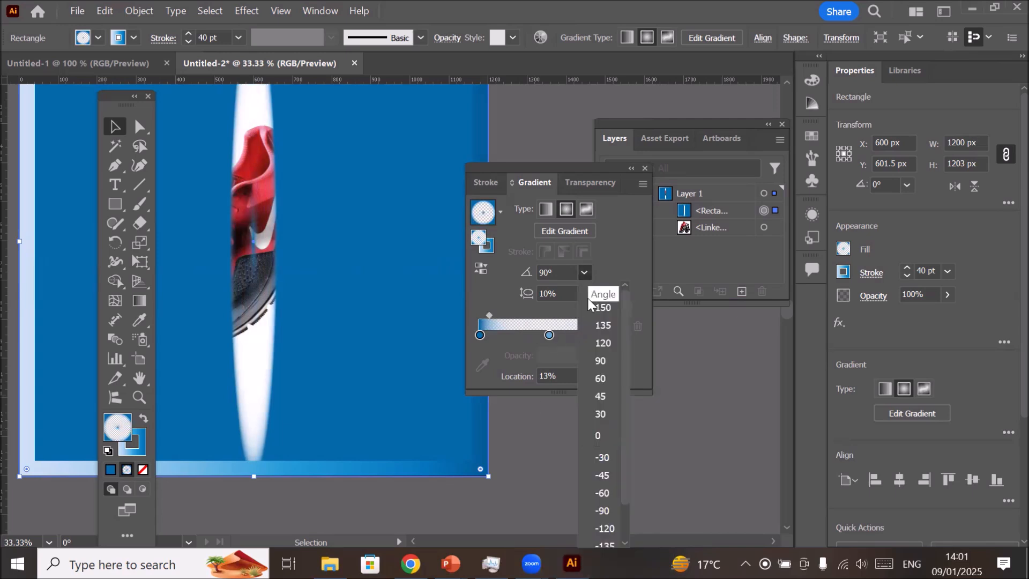
pyautogui.click(597, 431)
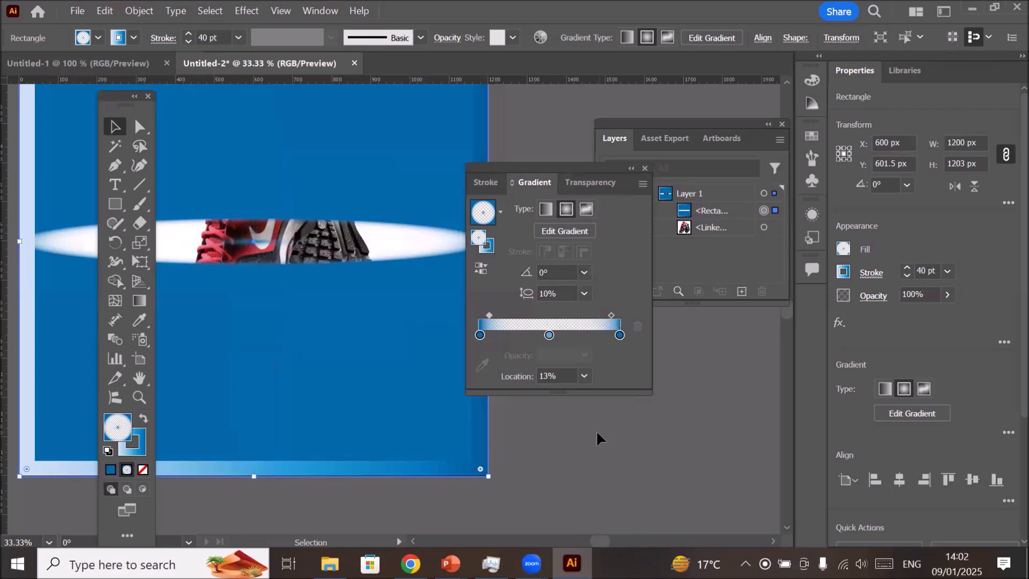
pyautogui.click(480, 336)
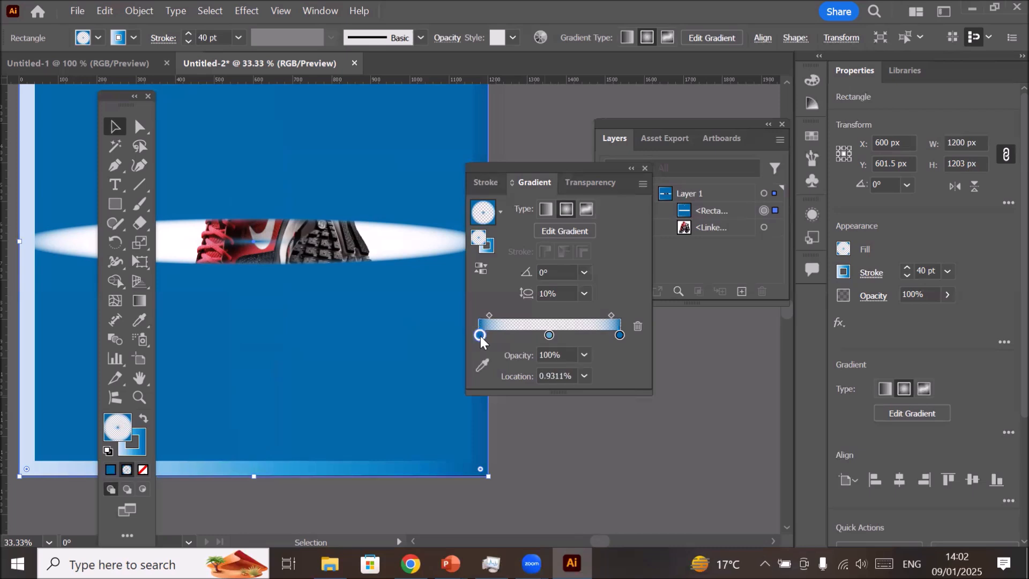
pyautogui.click(546, 210)
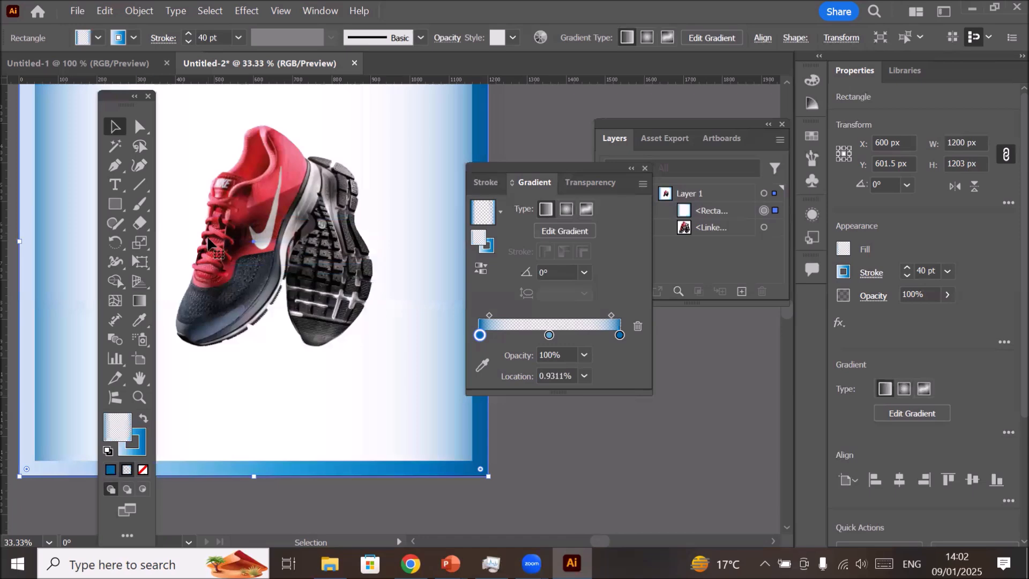
pyautogui.scroll(-3, 273, 244)
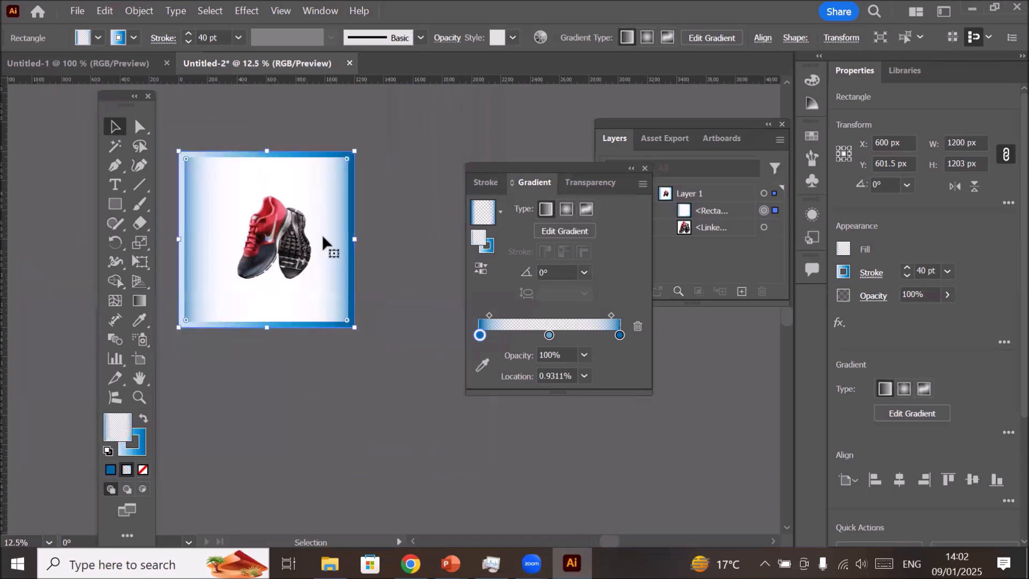
# - Edit the linear gradient directly on the rectangle, moving both midpoints inward toward the middle color stop
pyautogui.click(565, 231)
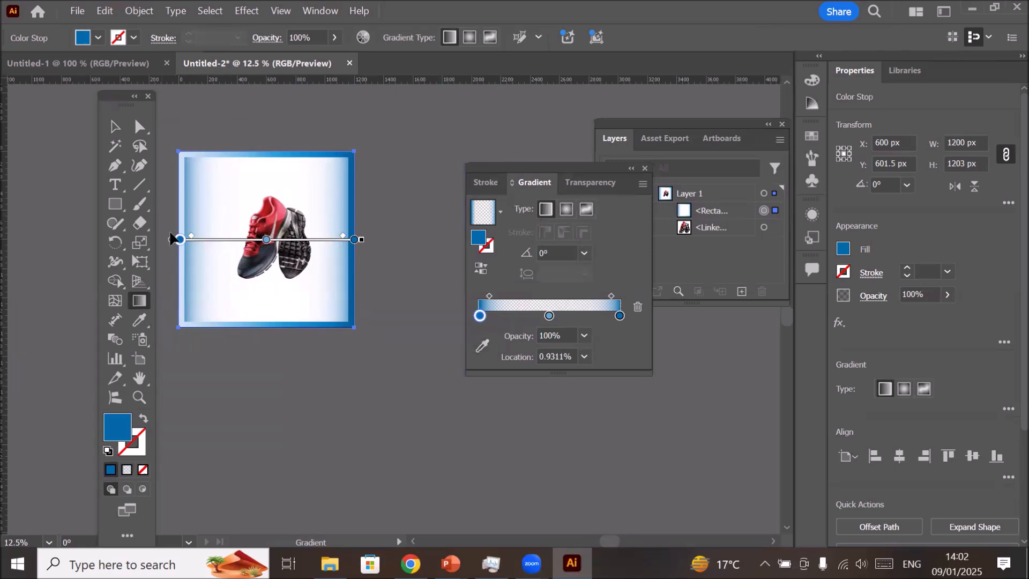
pyautogui.moveTo(192, 236); pyautogui.dragTo(225, 239)
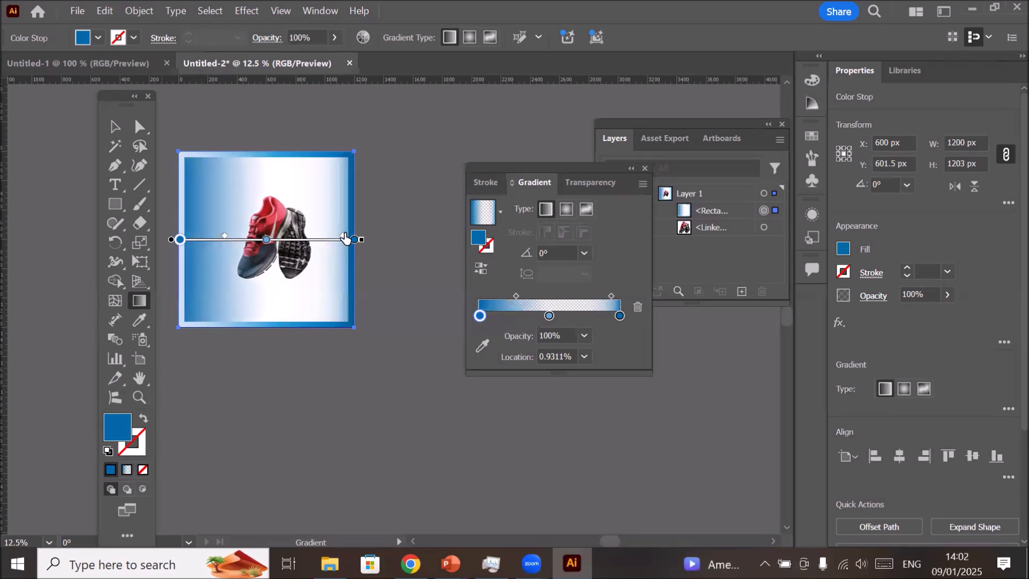
pyautogui.moveTo(345, 238); pyautogui.dragTo(304, 237)
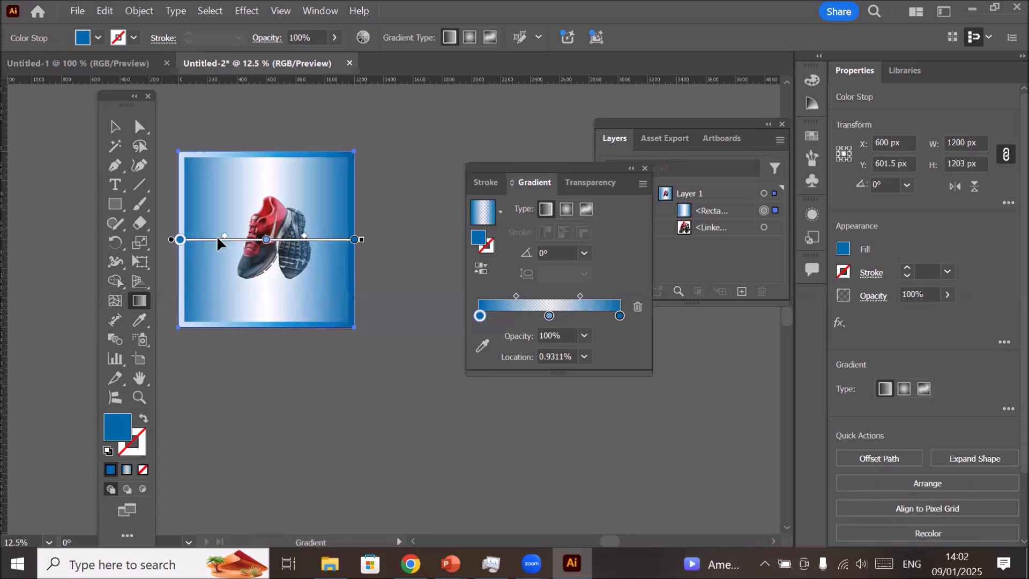
pyautogui.moveTo(223, 243); pyautogui.dragTo(234, 242)
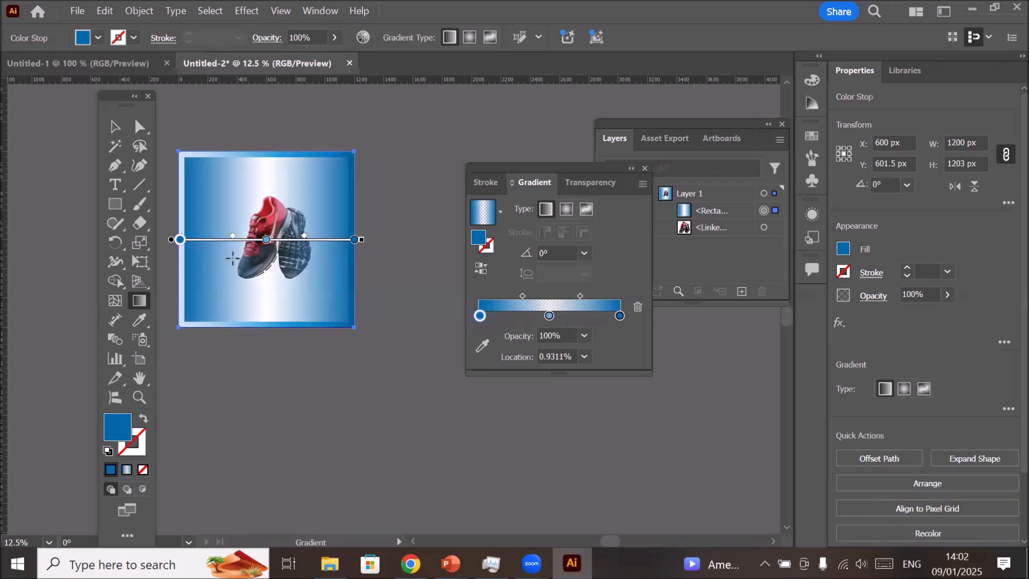
pyautogui.moveTo(232, 236); pyautogui.dragTo(241, 239)
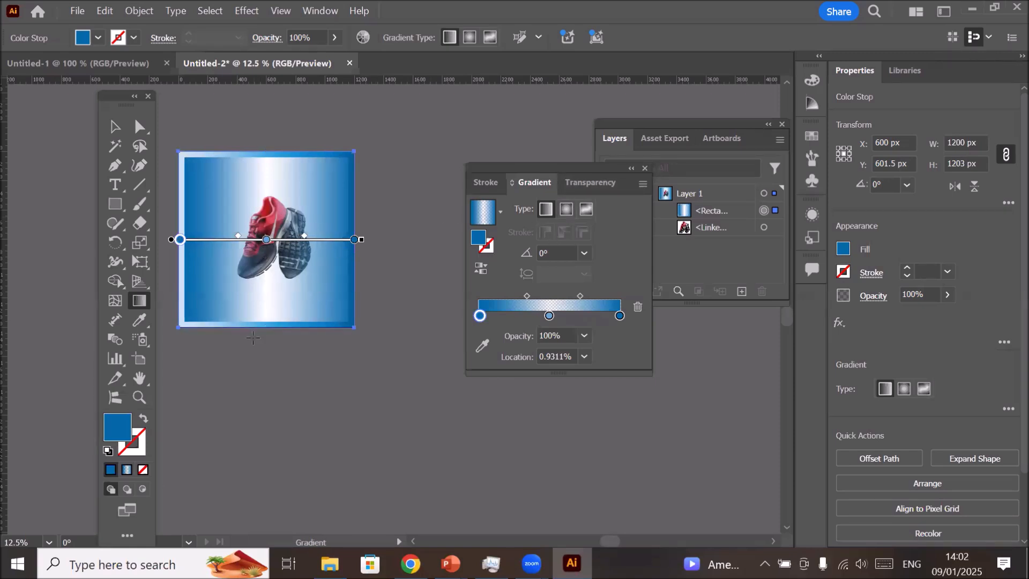
pyautogui.scroll(2, 246, 257)
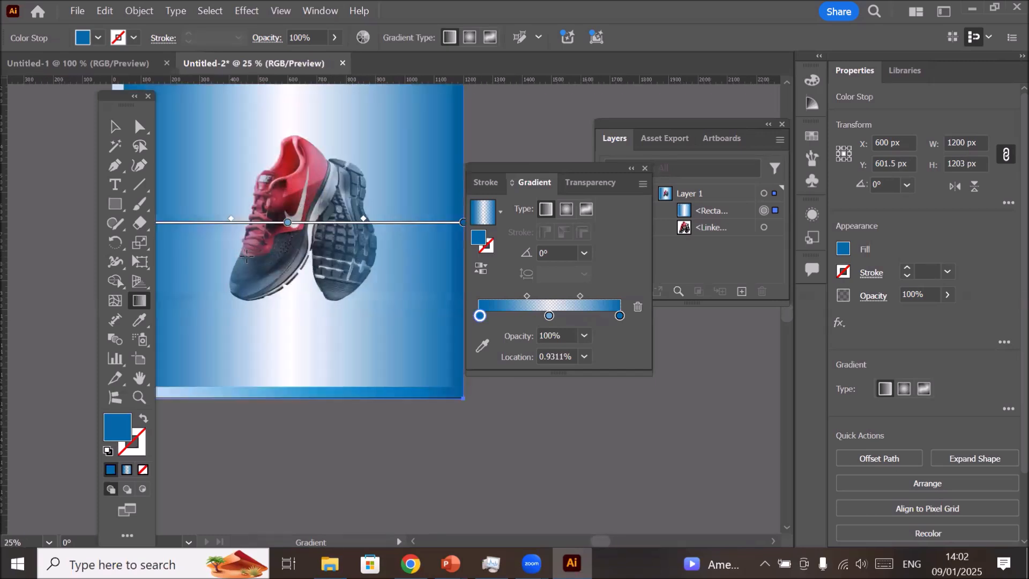
pyautogui.scroll(-1, 252, 260)
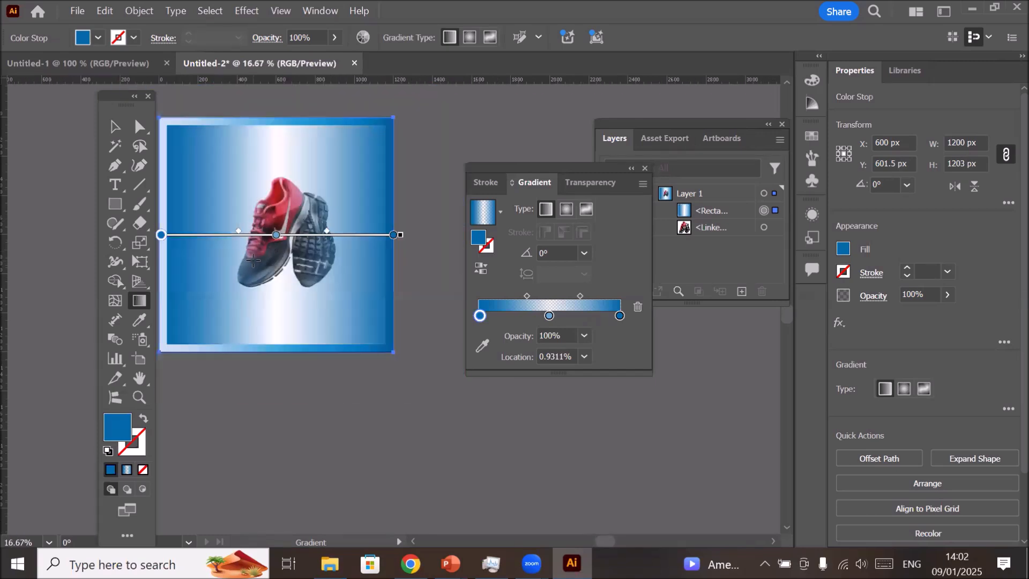
# - Add the text "Bata Shoes" on the artwork above the shoes
pyautogui.click(115, 185)
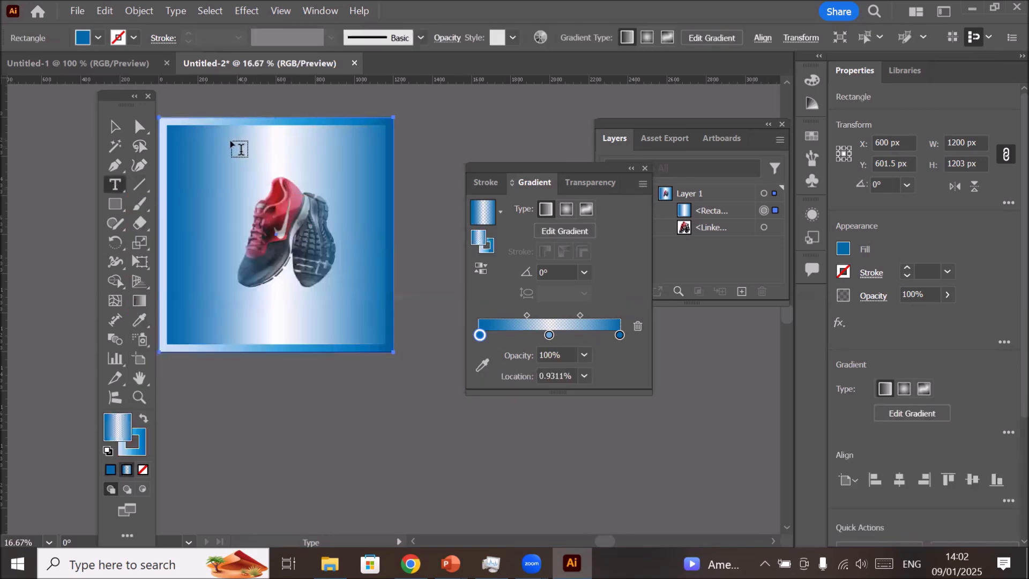
pyautogui.click(231, 142)
pyautogui.write('S')
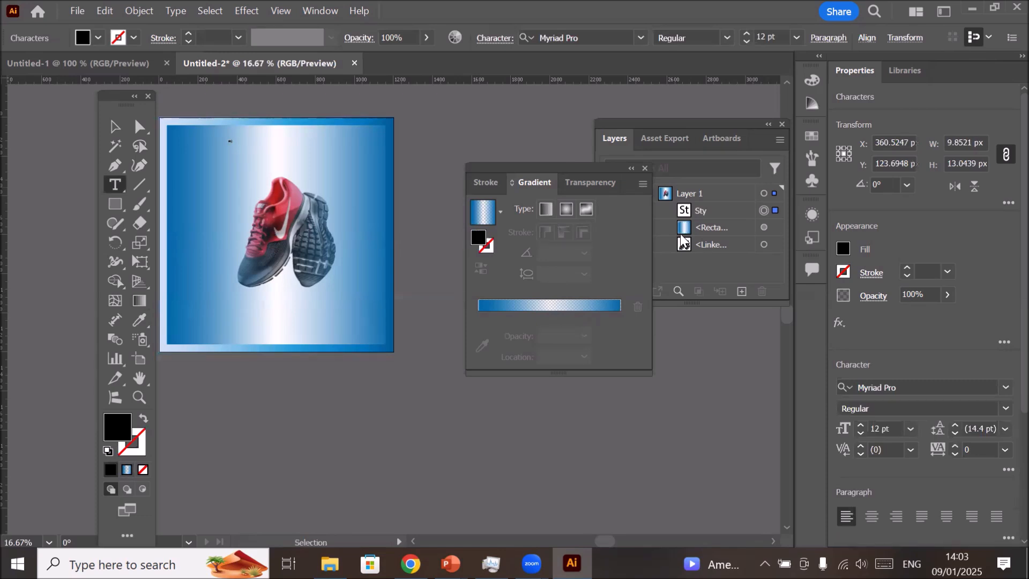
pyautogui.press('BackSpace')
pyautogui.write('B')
pyautogui.click(114, 127)
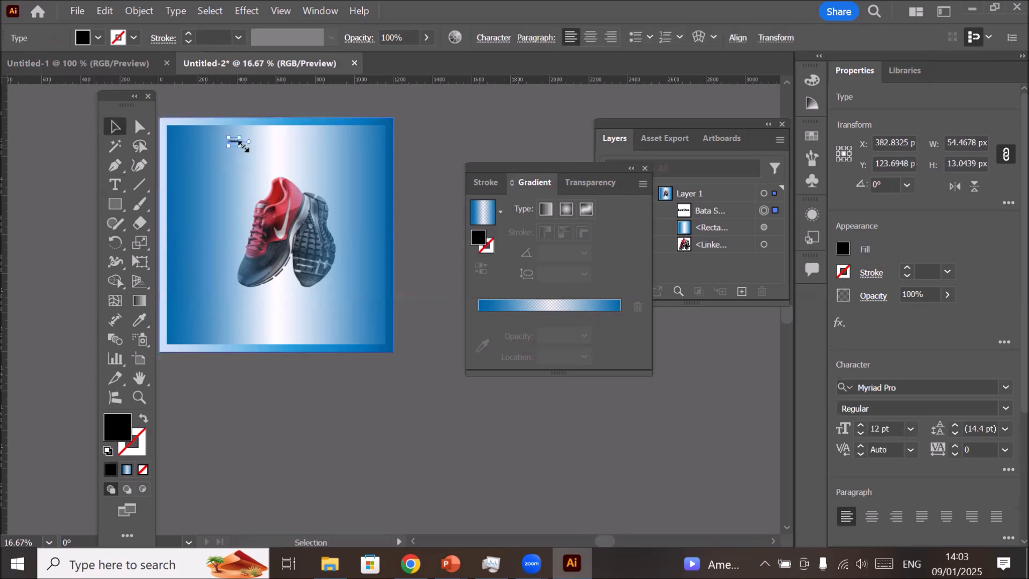
# - Enlarge the "Bata Shoes" text to about 616 px wide and place a copy of it below the shoes
pyautogui.moveTo(325, 162); pyautogui.dragTo(345, 239)
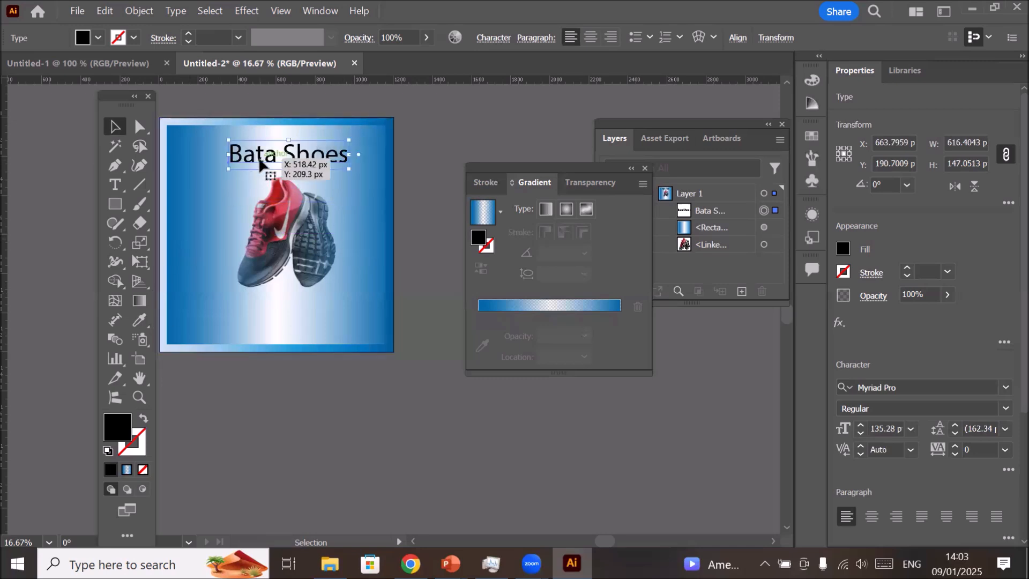
pyautogui.moveTo(259, 163); pyautogui.dragTo(261, 325)
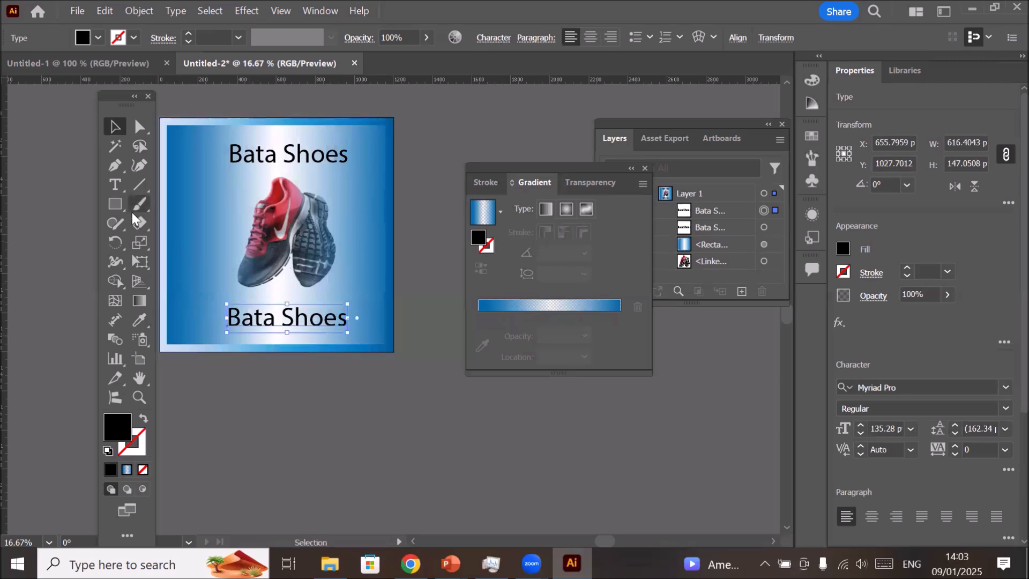
# - Replace the "Bata Shoes" text below the shoes with "50% off"
pyautogui.click(115, 185)
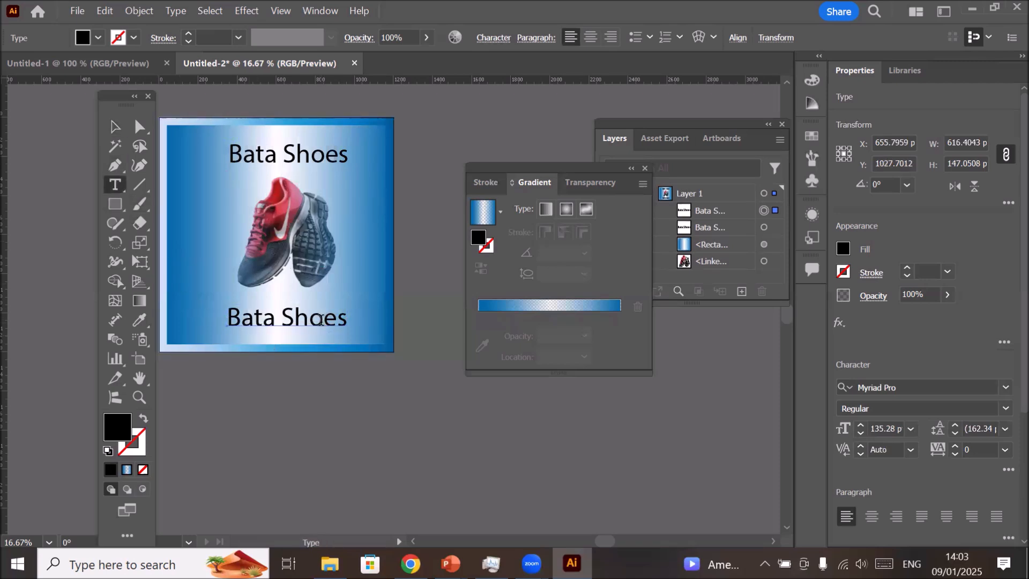
pyautogui.tripleClick(320, 320)
pyautogui.write('50')
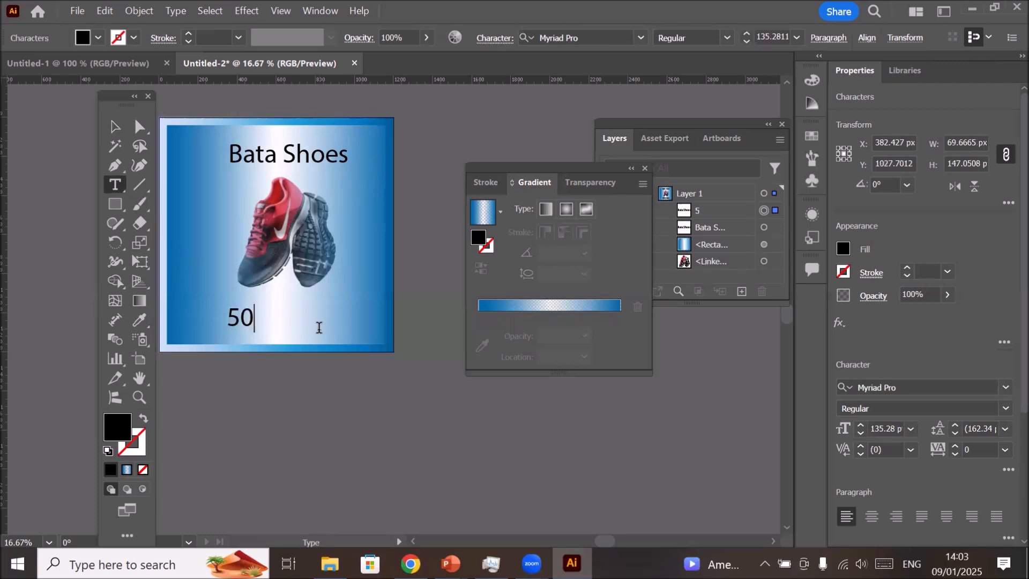
pyautogui.write('% ')
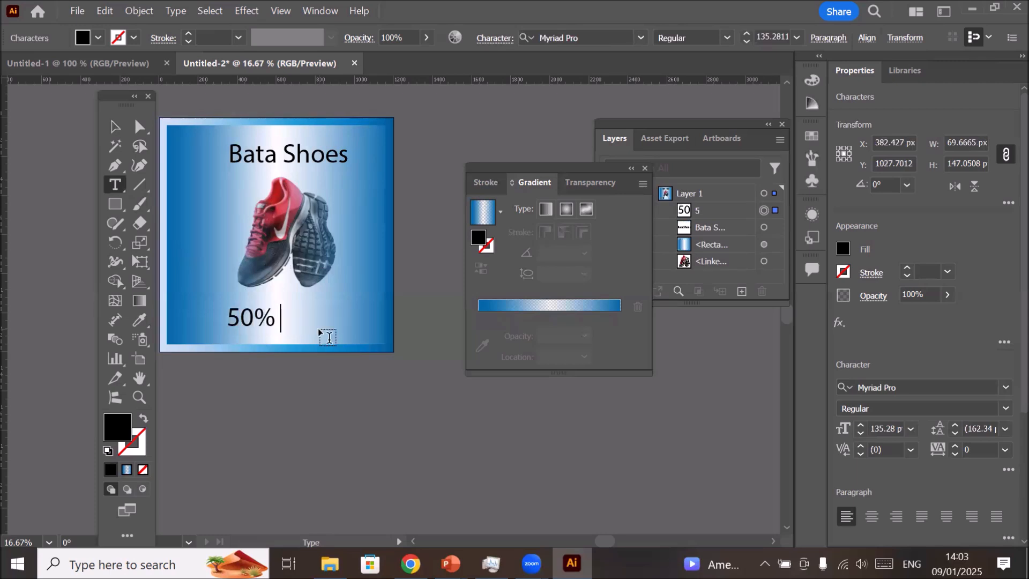
pyautogui.write('off')
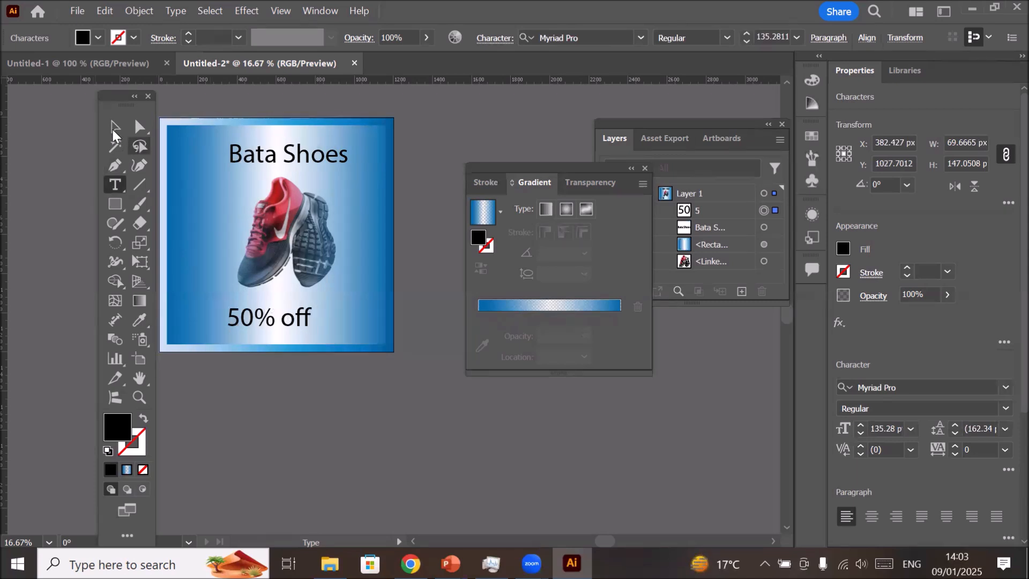
# - Move the "50% off" text up to the right, just under the "Bata Shoes" heading
pyautogui.click(114, 127)
pyautogui.moveTo(287, 327); pyautogui.dragTo(296, 322)
pyautogui.click(445, 395)
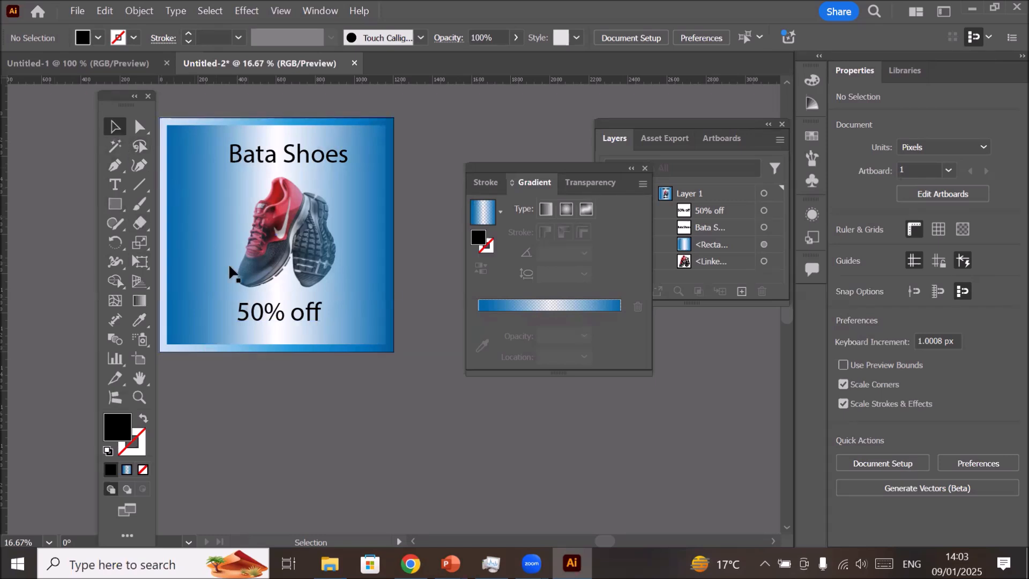
pyautogui.moveTo(261, 314); pyautogui.dragTo(325, 185)
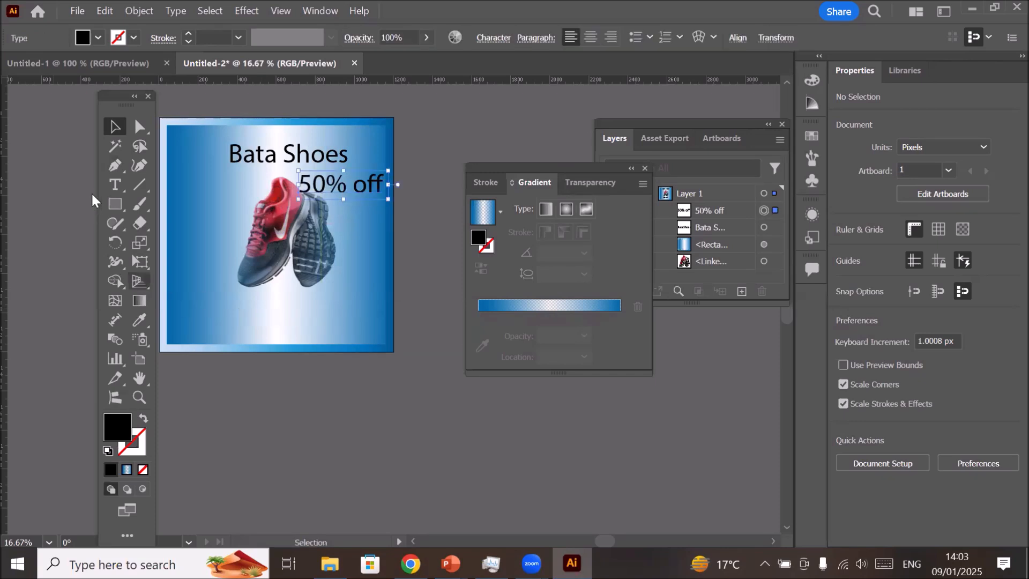
# - Draw a rectangle about 1134 x 154 px across the lower part of the artboard and fill it with the blue linear gradient
pyautogui.click(116, 205)
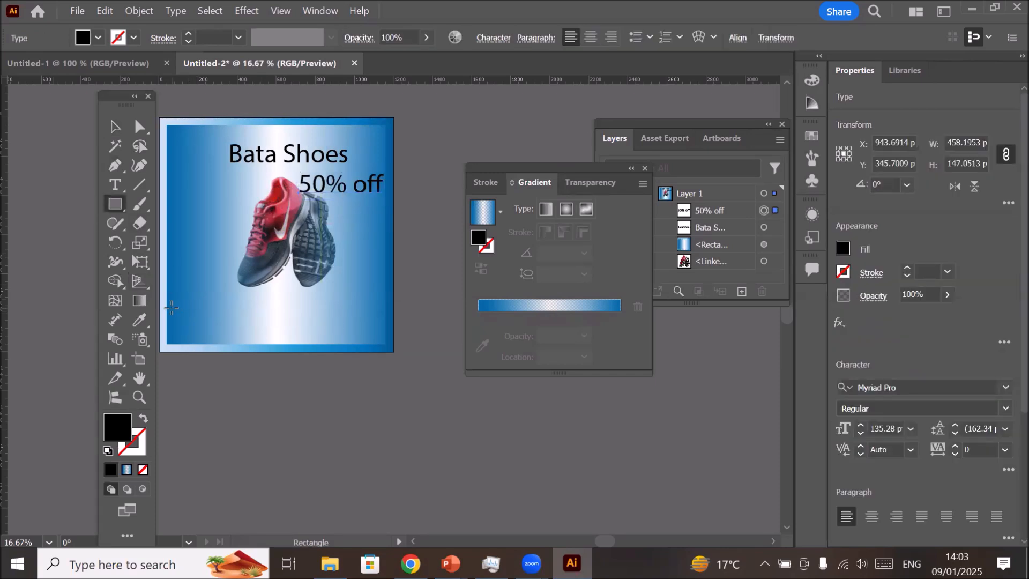
pyautogui.moveTo(167, 309)
pyautogui.mouseDown()
pyautogui.moveTo(294, 336)
pyautogui.moveTo(389, 338)
pyautogui.mouseUp()
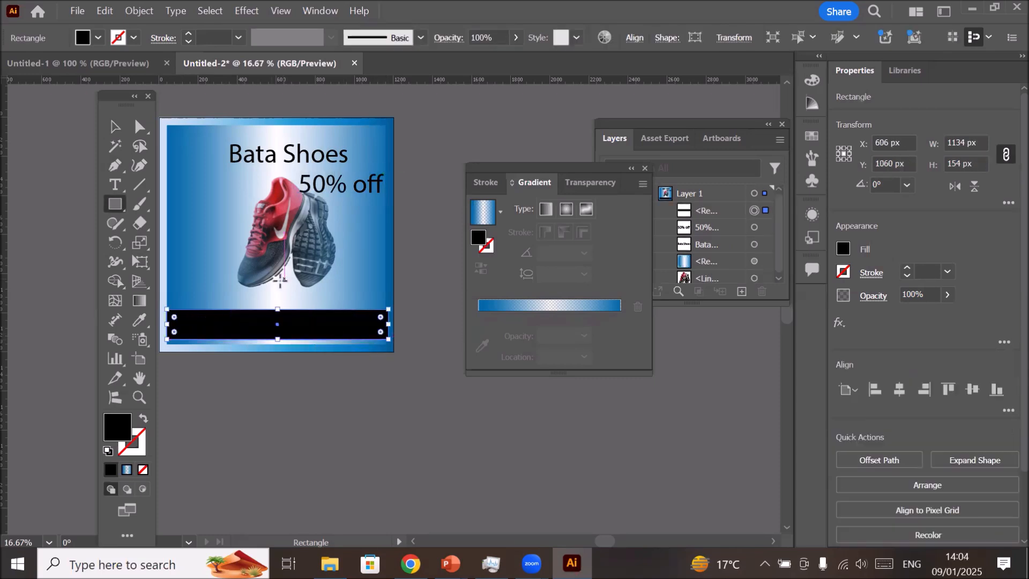
pyautogui.scroll(1, 225, 263)
pyautogui.scroll(1, 219, 290)
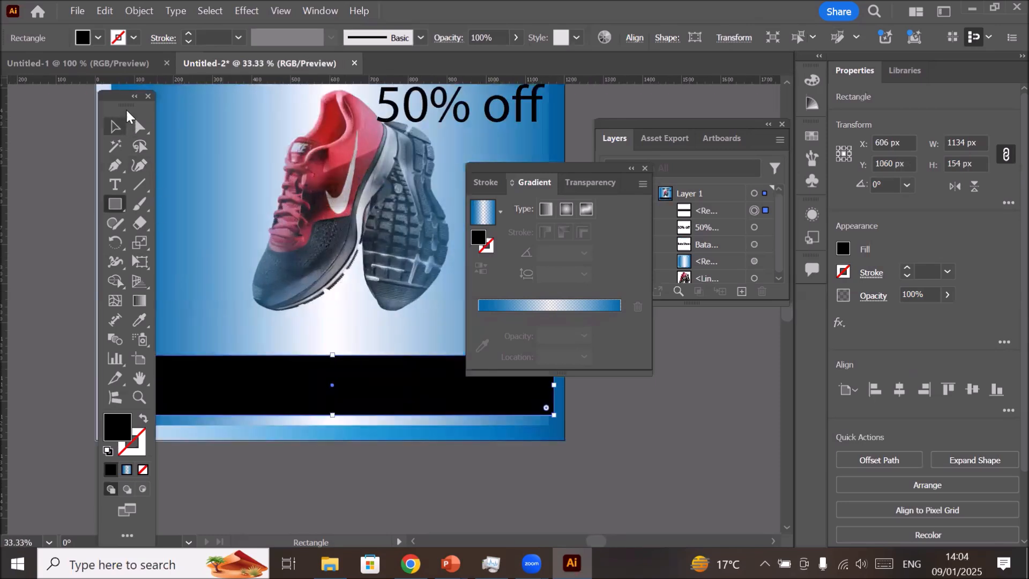
pyautogui.moveTo(121, 102); pyautogui.dragTo(55, 102)
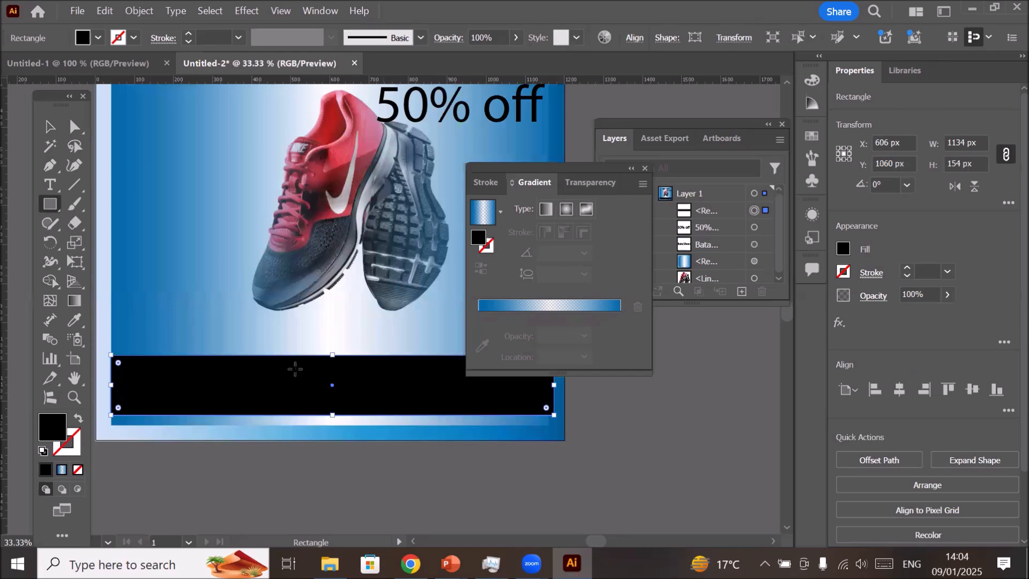
pyautogui.click(73, 304)
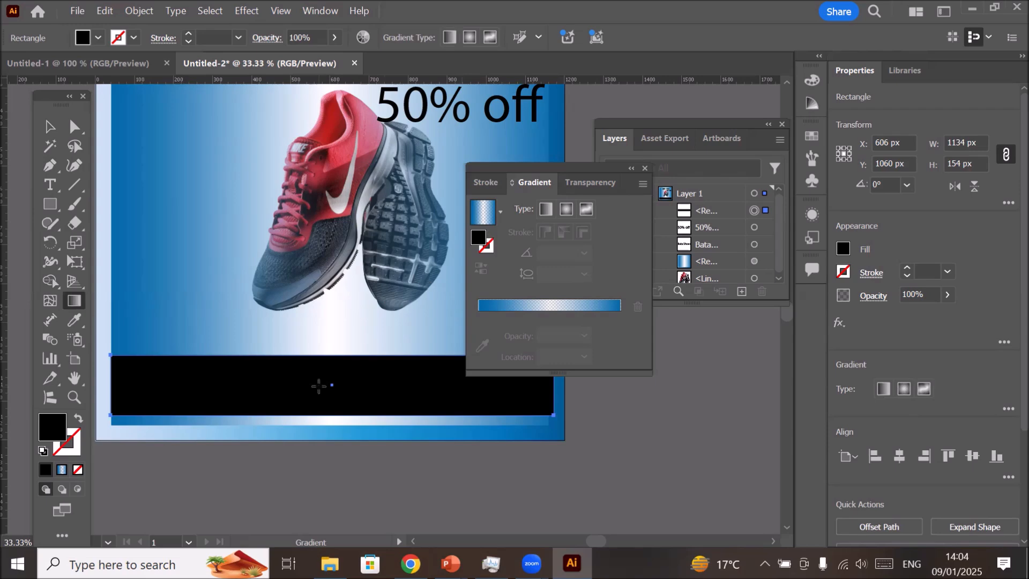
pyautogui.click(319, 386)
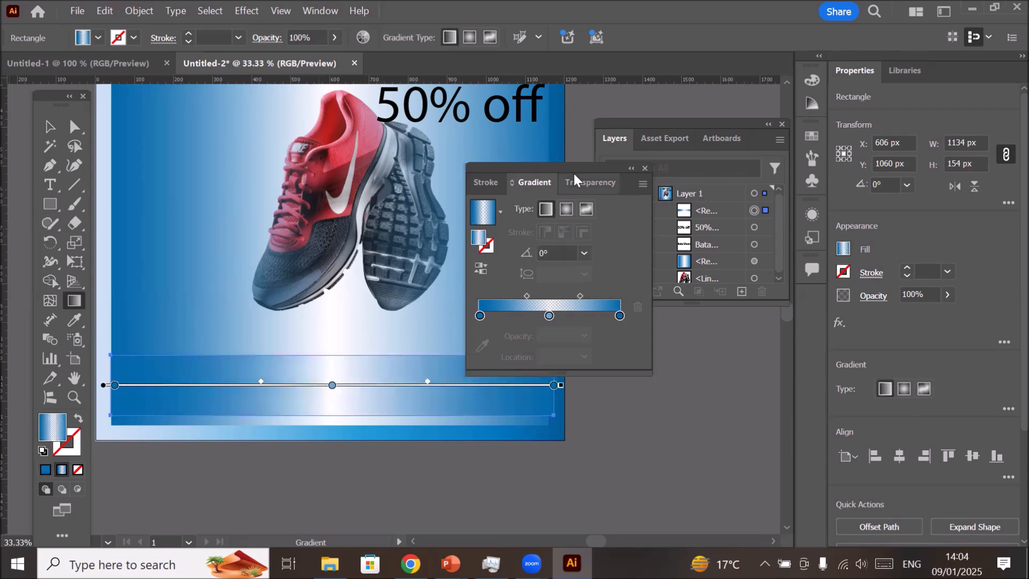
# - Recolor the rectangle's gradient end stops, making the left one light tan and the right one dark brown
pyautogui.moveTo(581, 166); pyautogui.dragTo(559, 153)
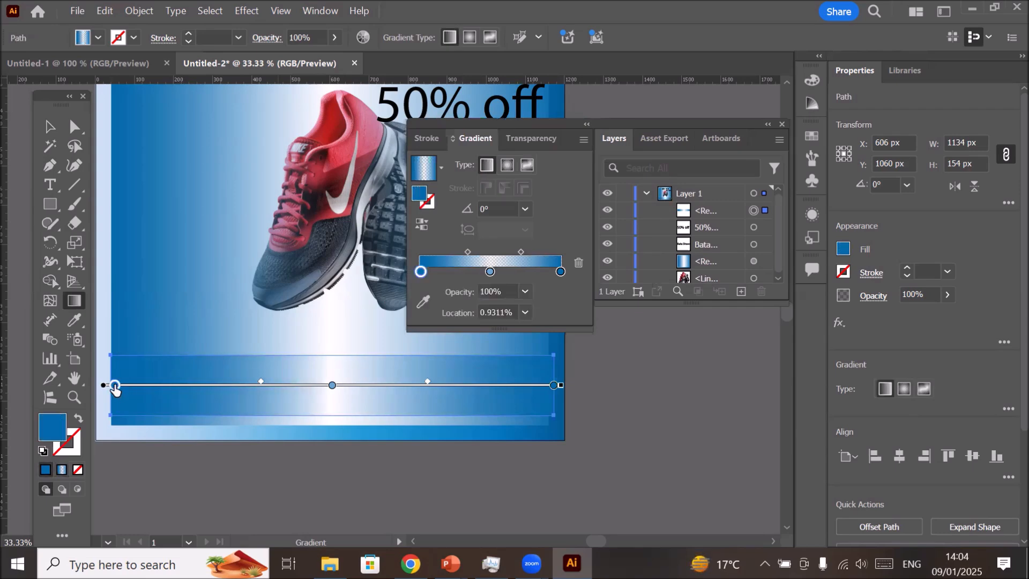
pyautogui.doubleClick(115, 386)
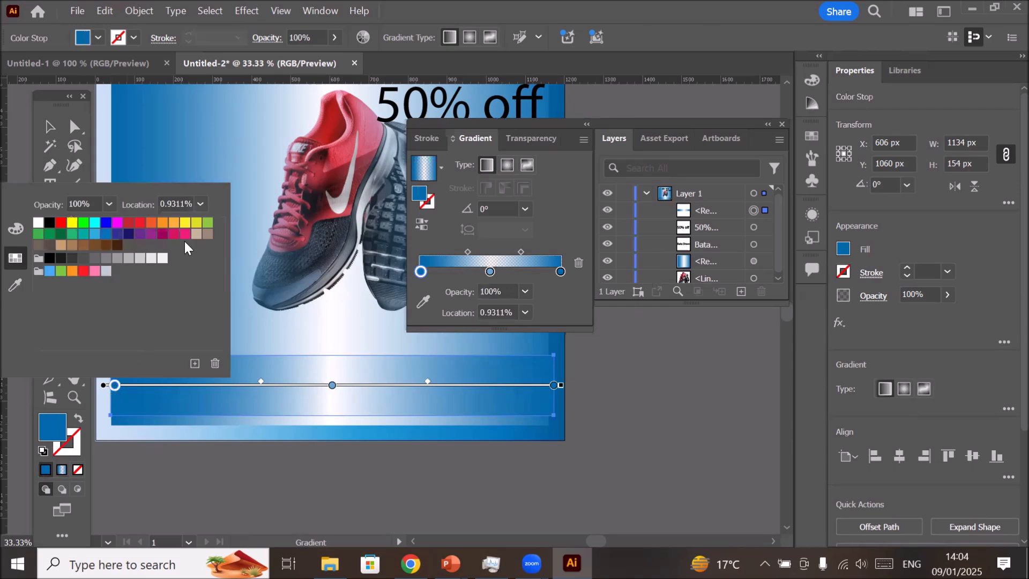
pyautogui.click(60, 246)
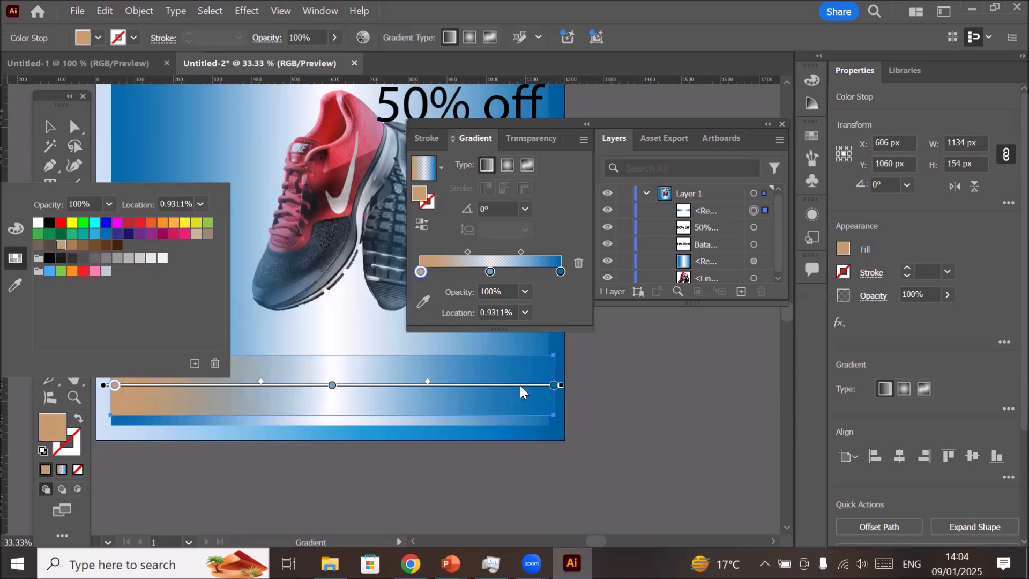
pyautogui.click(553, 385)
pyautogui.doubleClick(554, 385)
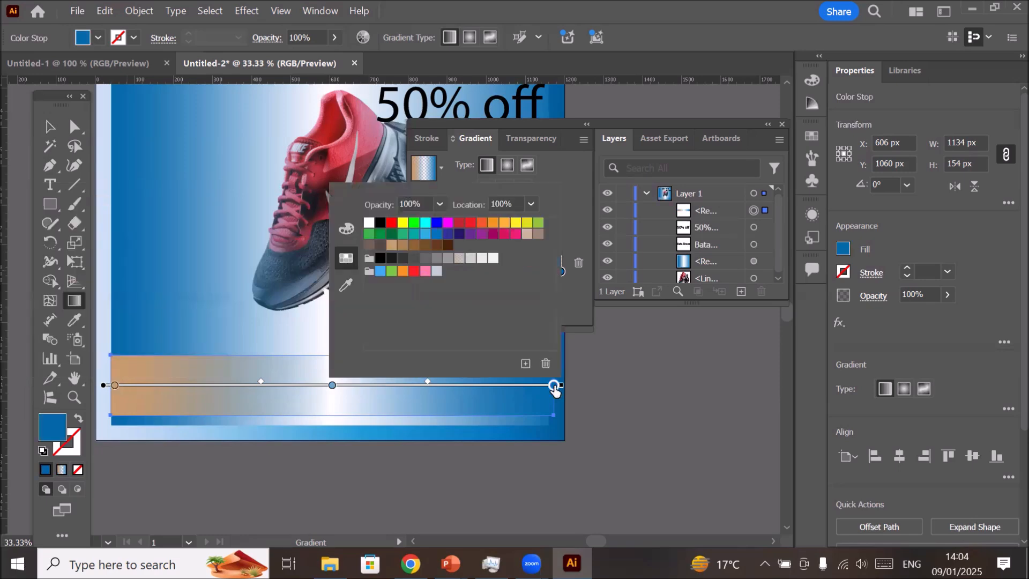
pyautogui.click(436, 246)
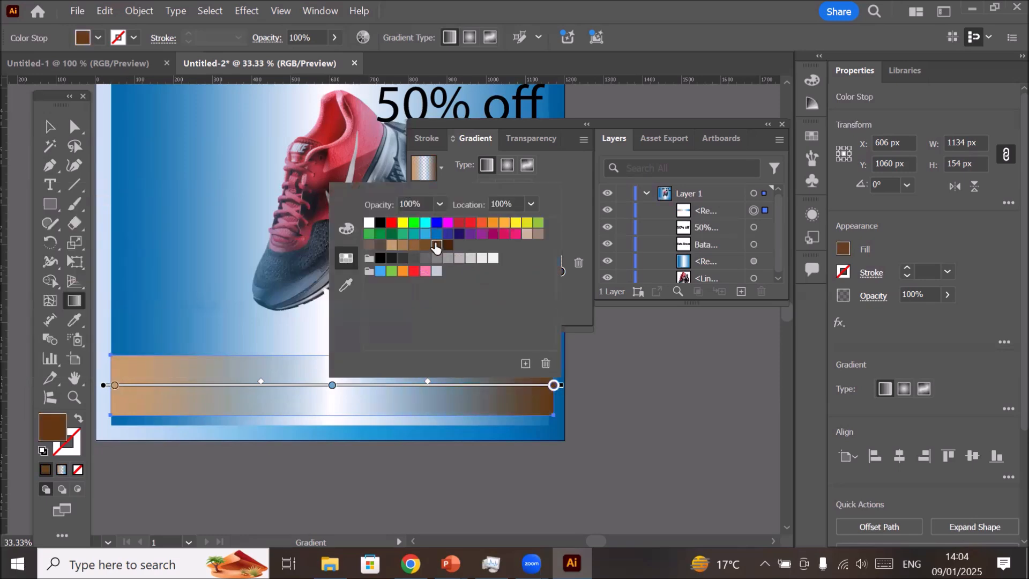
# - Remove the transparent blue middle color stop from the rectangle's gradient, leaving only the tan and brown stops
pyautogui.press('ctrl')
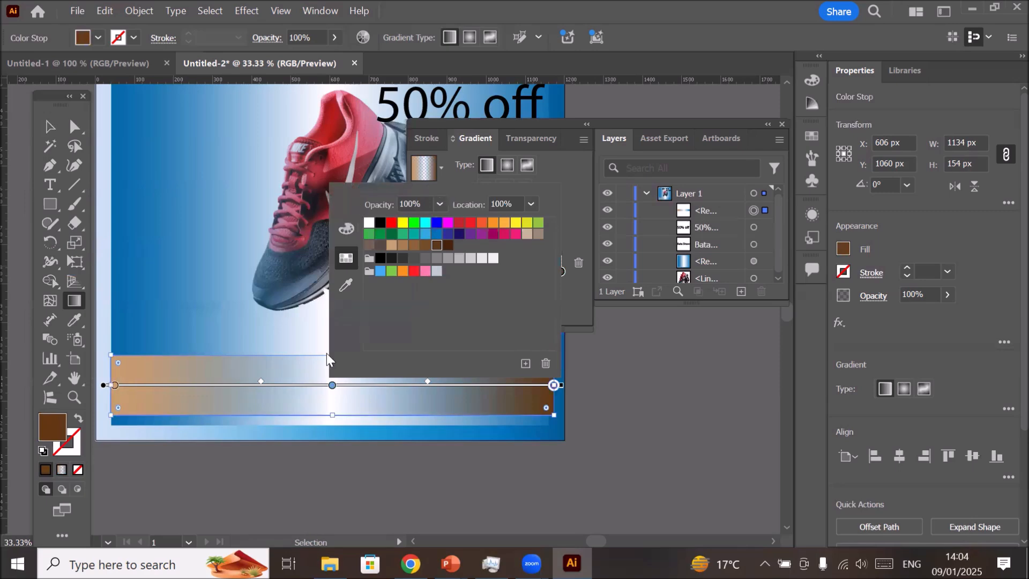
pyautogui.click(332, 386)
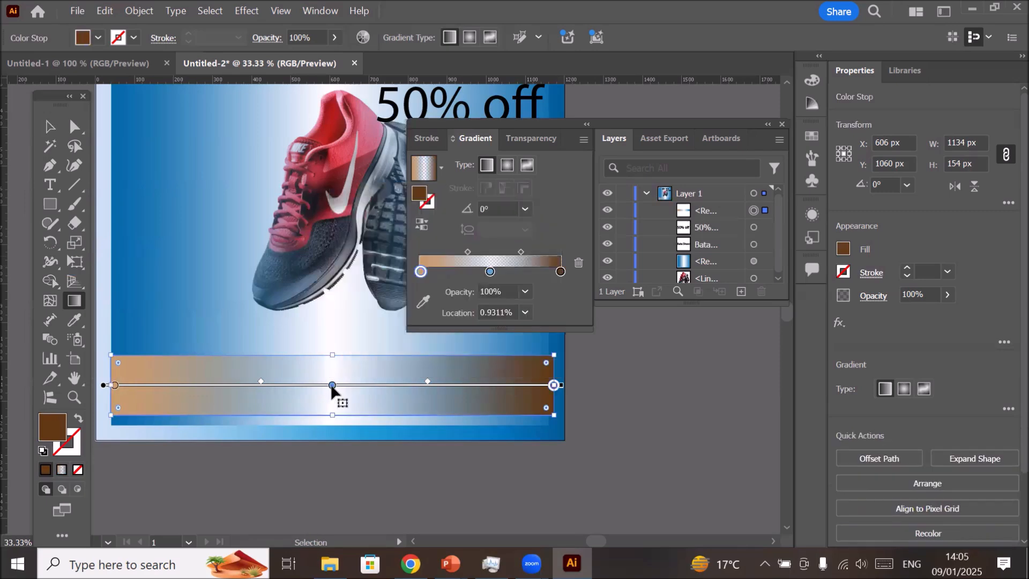
pyautogui.moveTo(331, 387)
pyautogui.mouseDown()
pyautogui.moveTo(339, 465)
pyautogui.moveTo(342, 391)
pyautogui.moveTo(323, 371)
pyautogui.moveTo(333, 373)
pyautogui.mouseUp()
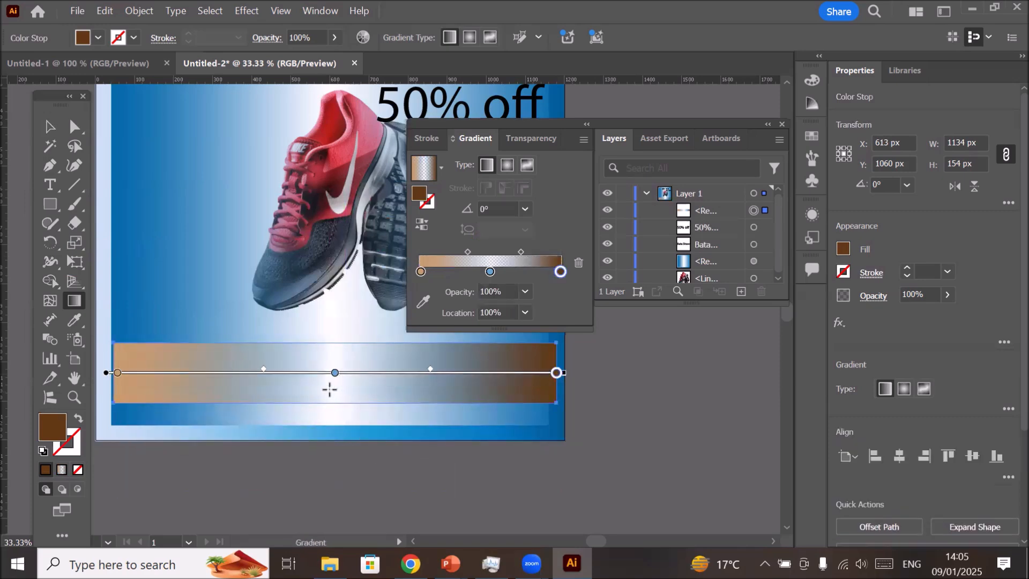
pyautogui.click(335, 373)
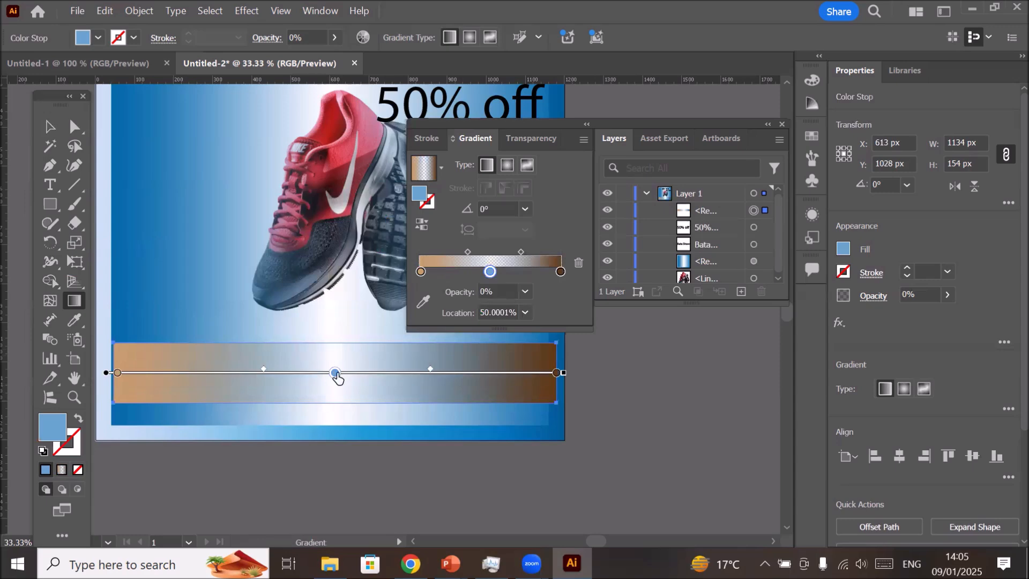
pyautogui.moveTo(335, 373); pyautogui.dragTo(328, 420)
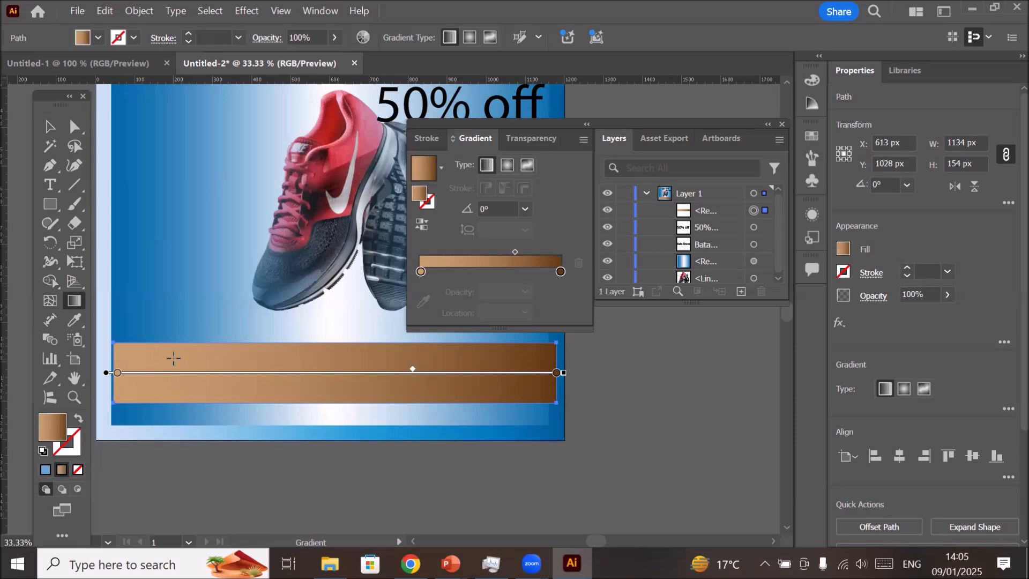
# - Reduce the brown gradient rectangle's height to about 78 px and place it as a strip along the bottom of the inner blue rectangle
pyautogui.click(49, 127)
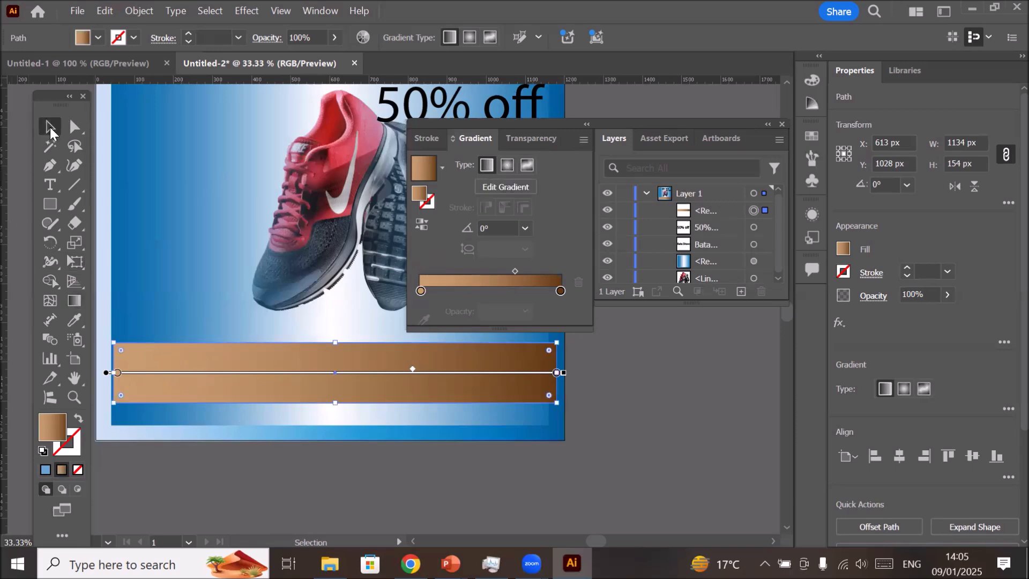
pyautogui.moveTo(335, 342); pyautogui.dragTo(303, 416)
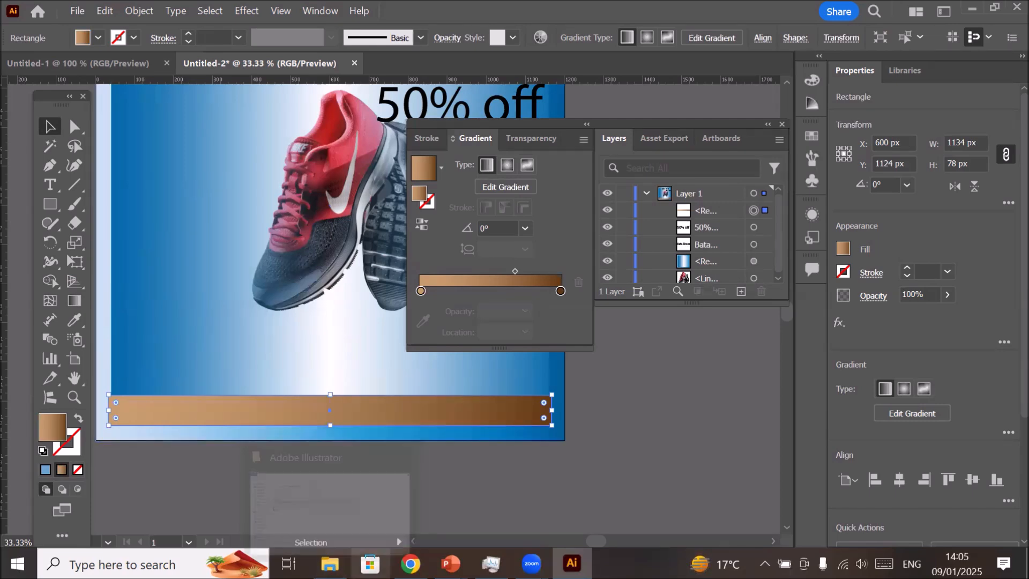
# - Switch to Chrome, open google.com and go to the Freepik website
pyautogui.moveTo(410, 564)
pyautogui.click(411, 564)
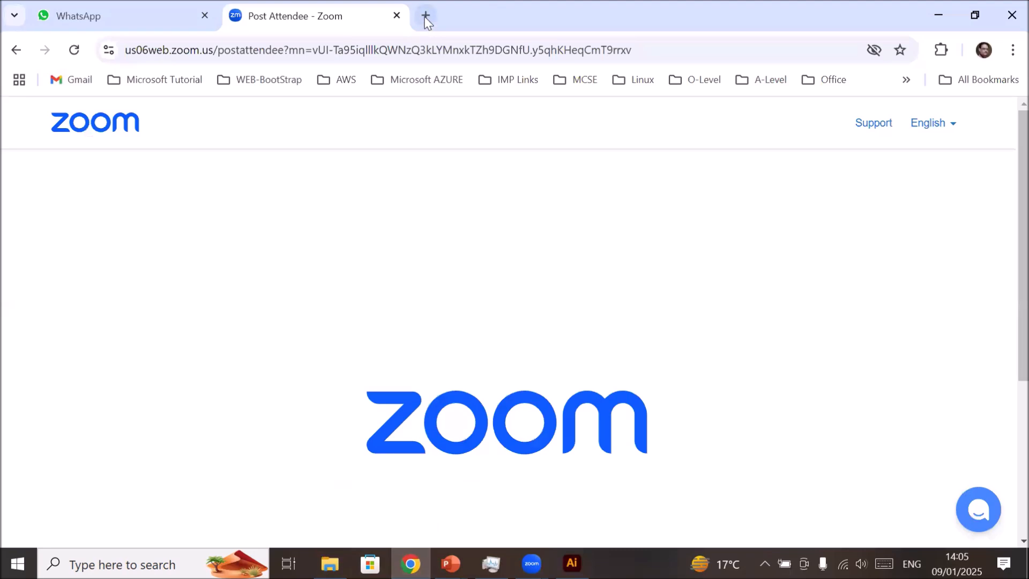
pyautogui.click(391, 50)
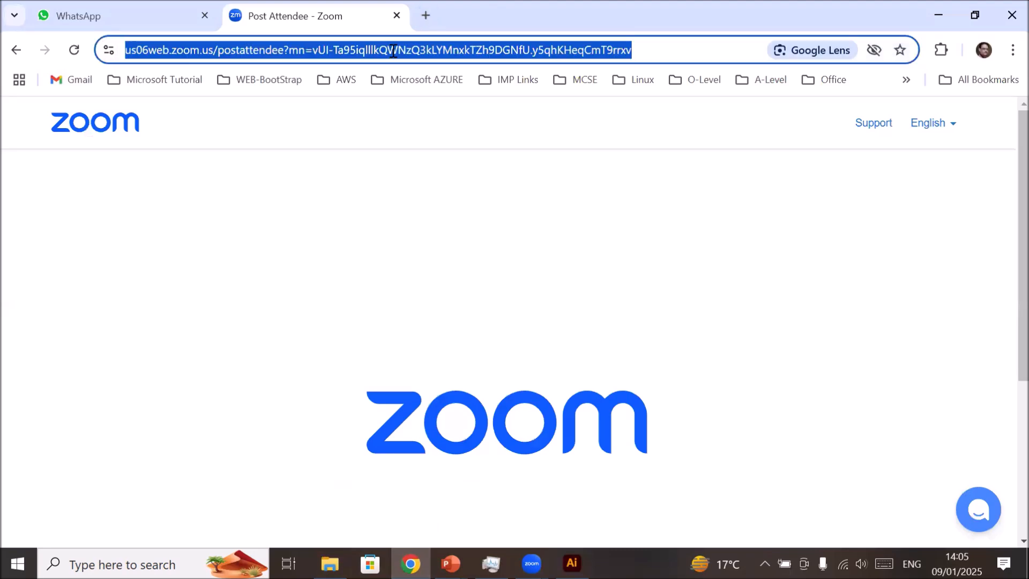
pyautogui.write('goo')
pyautogui.press('Return')
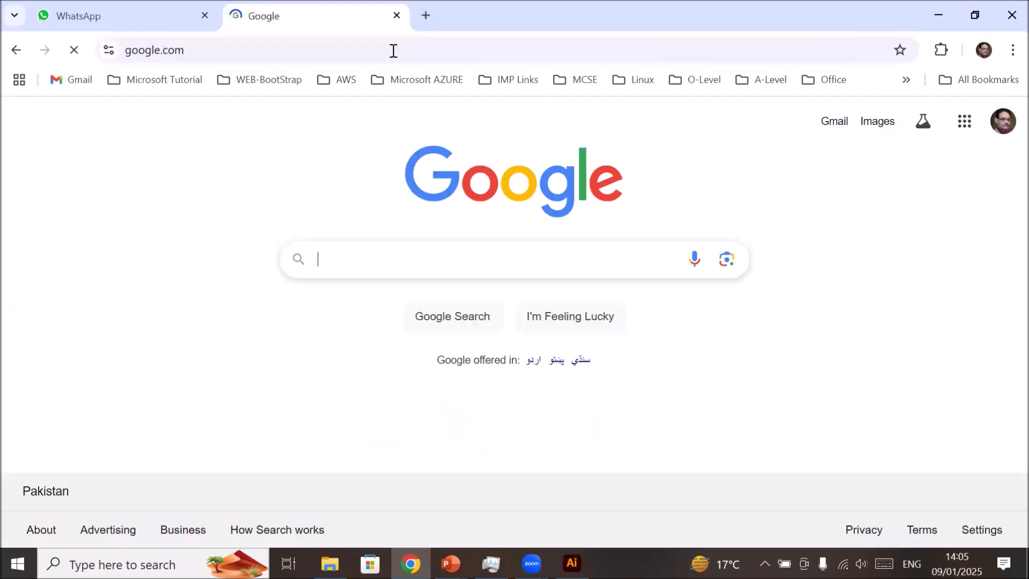
pyautogui.write('freepi')
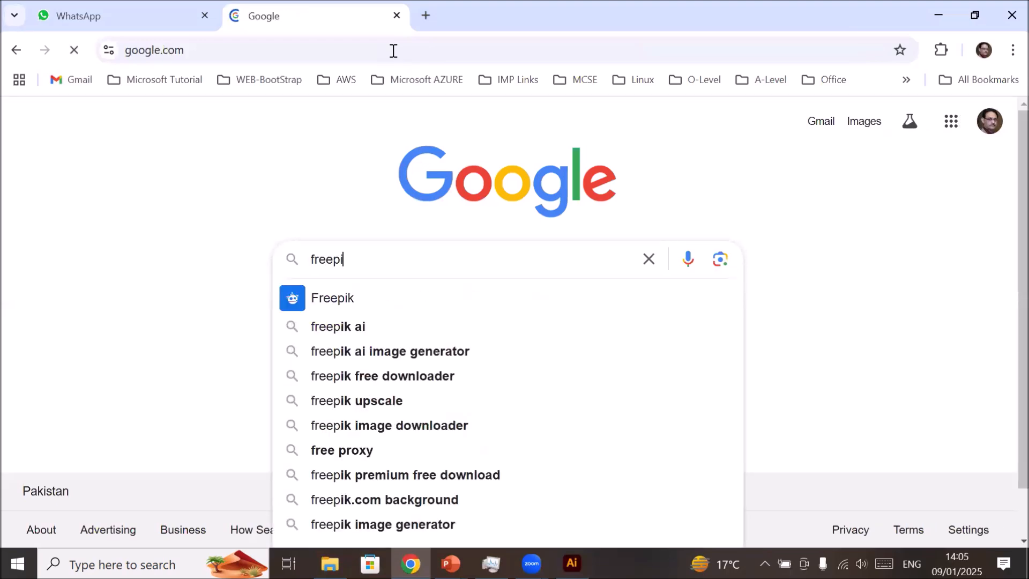
pyautogui.write('k')
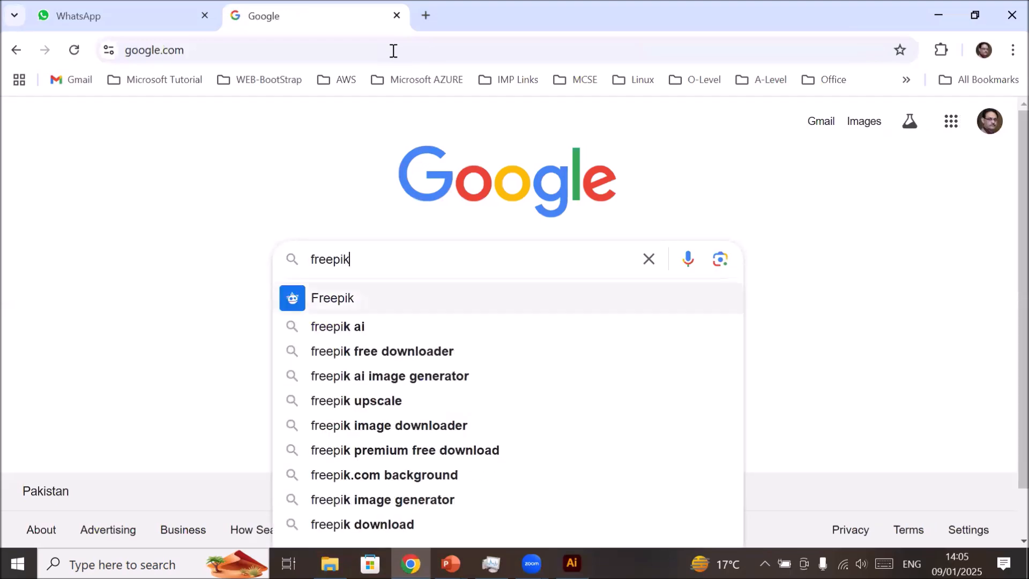
pyautogui.press('Return')
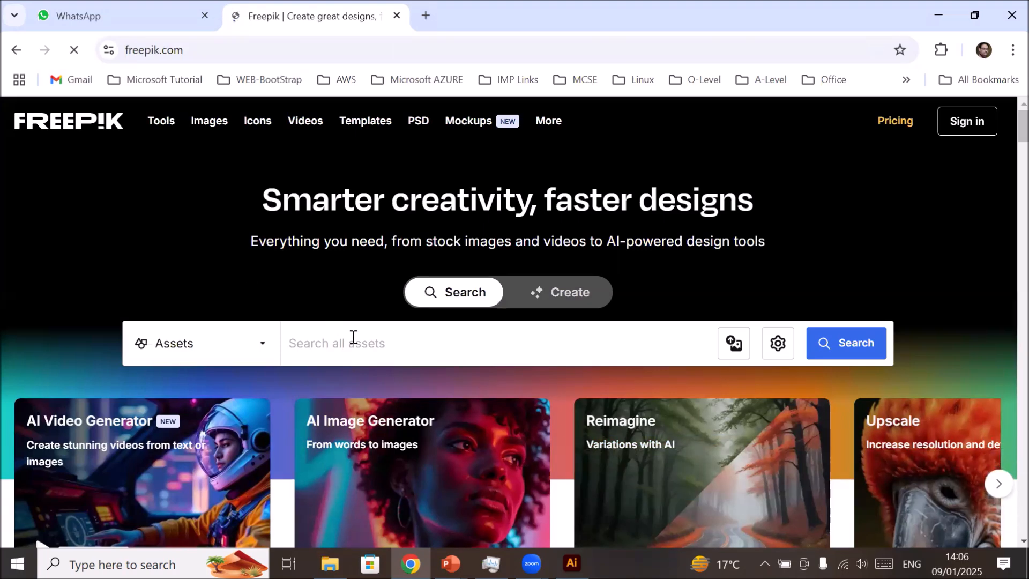
# - Search Freepik's assets for "social media" and browse the results for icon sets
pyautogui.write('soci')
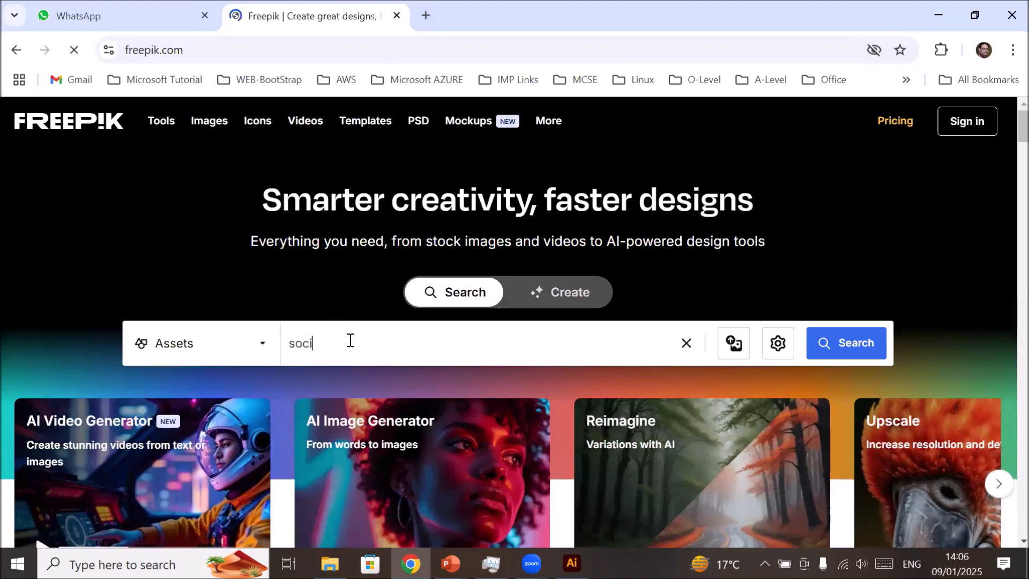
pyautogui.write('al media')
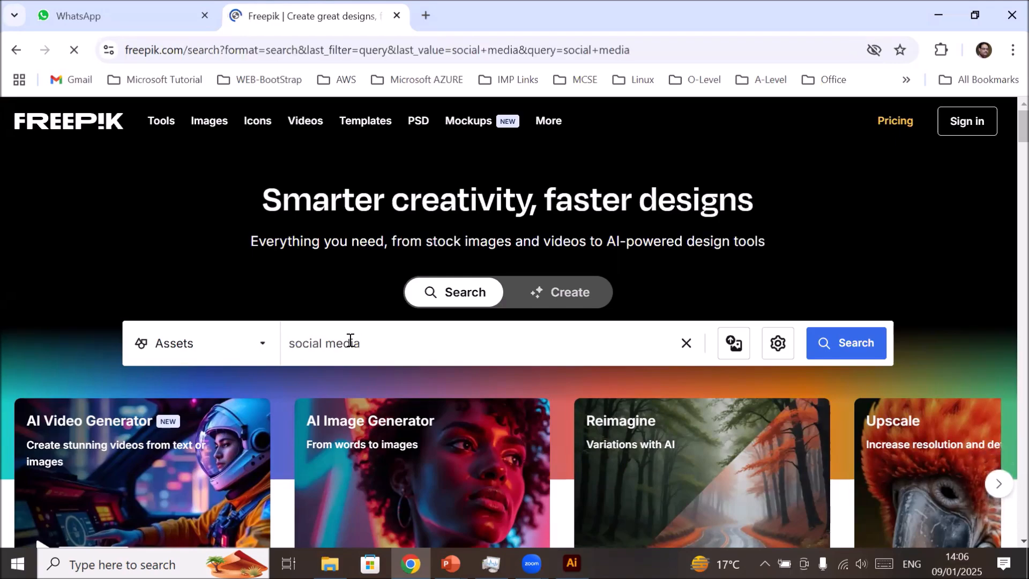
pyautogui.press('Return')
pyautogui.scroll(-4, 363, 375)
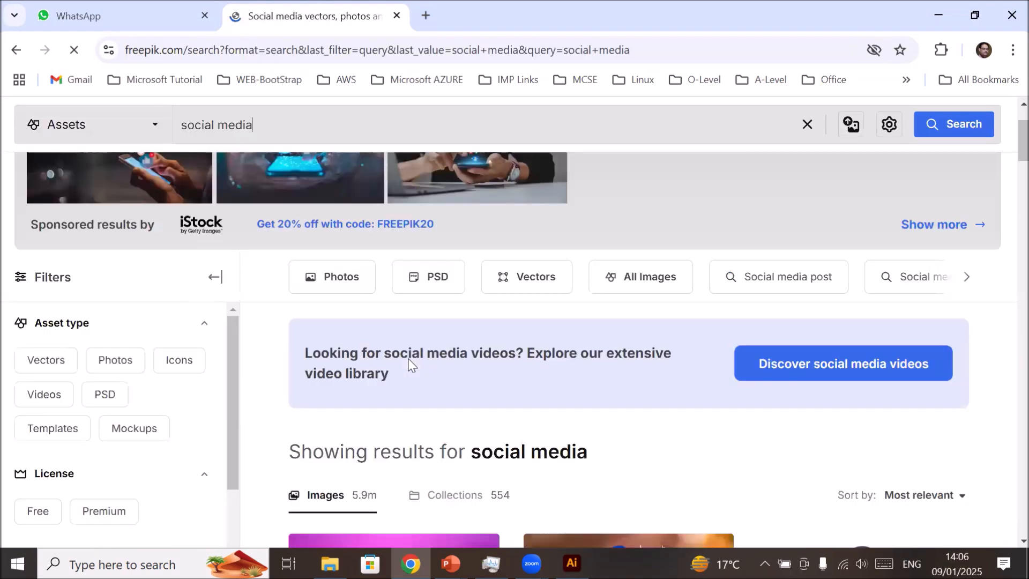
pyautogui.scroll(-7, 423, 348)
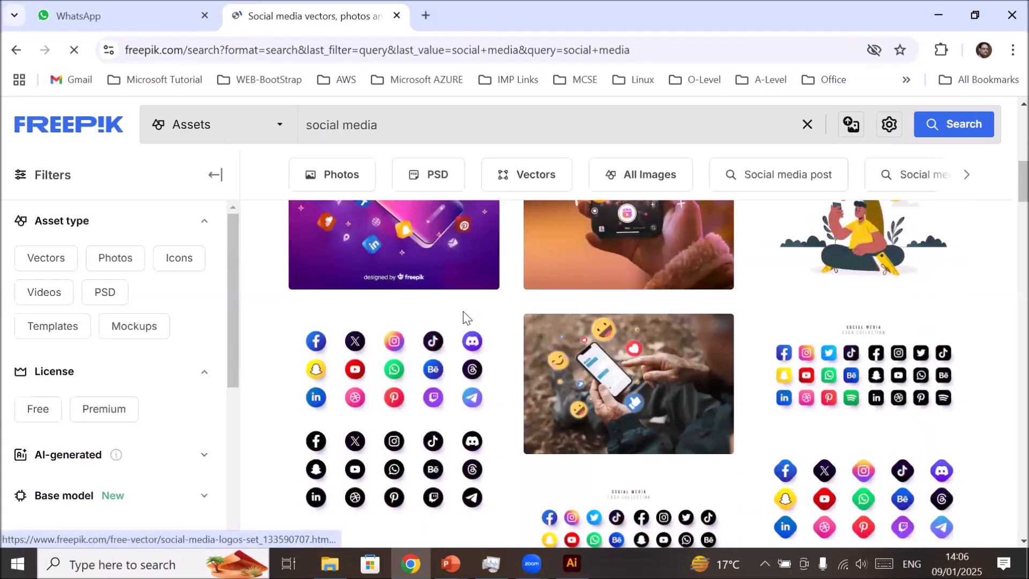
pyautogui.scroll(-3, 466, 308)
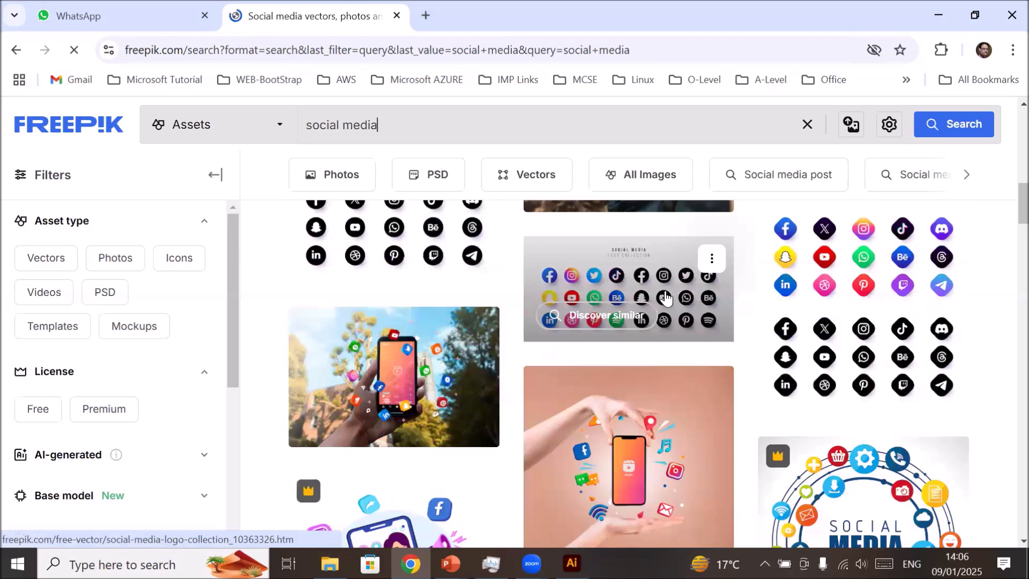
# - Download the coloured and black social media logo collection from Freepik and extract its archive into its own folder in Downloads
pyautogui.click(708, 260)
pyautogui.click(622, 294)
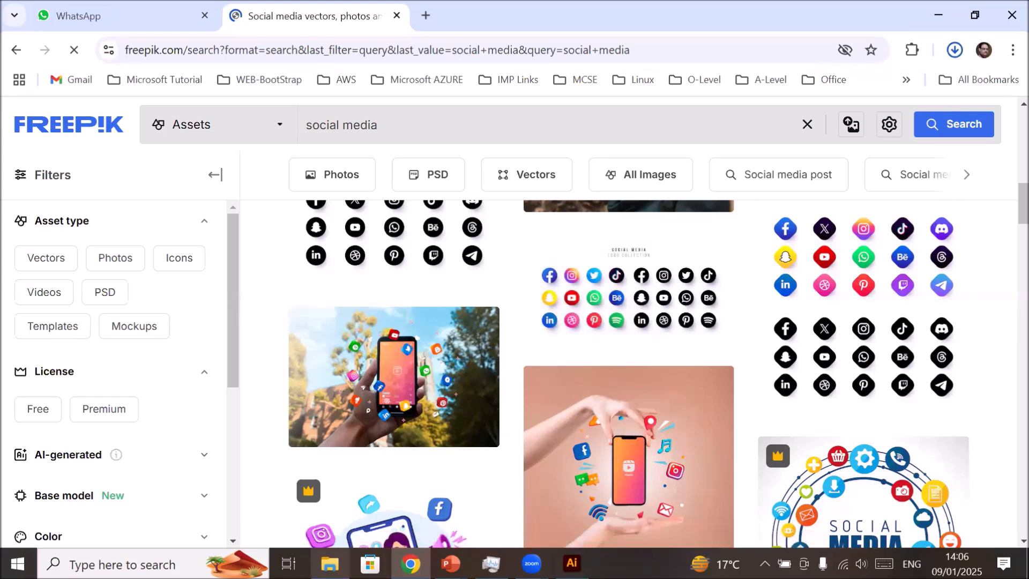
pyautogui.click(329, 564)
pyautogui.click(65, 123)
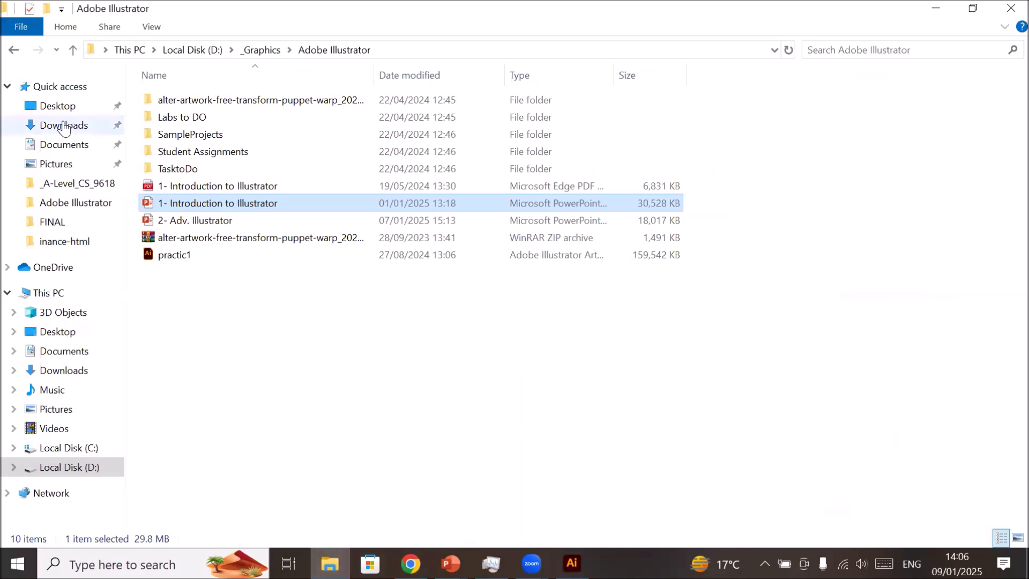
pyautogui.click(185, 134)
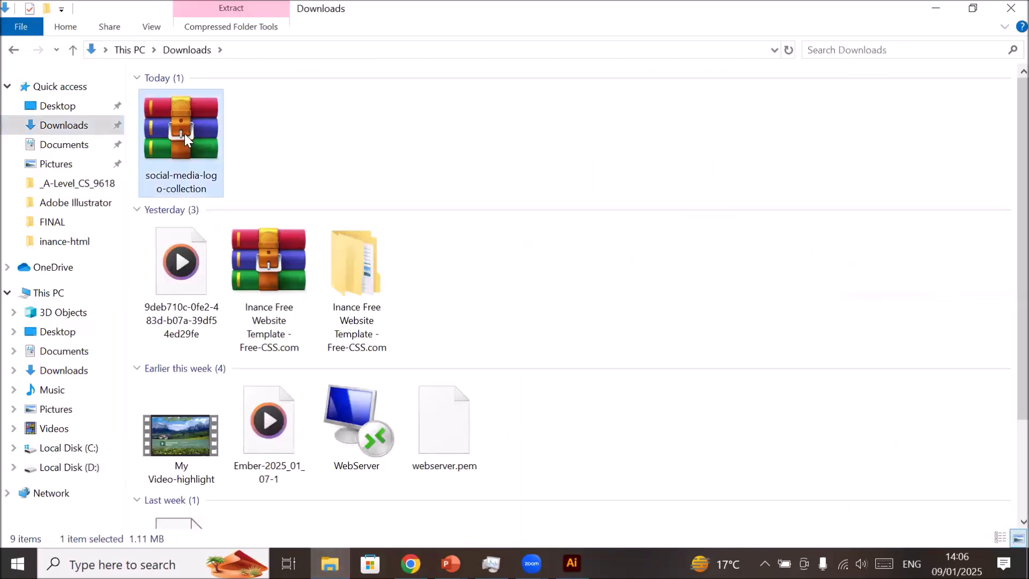
pyautogui.rightClick(185, 133)
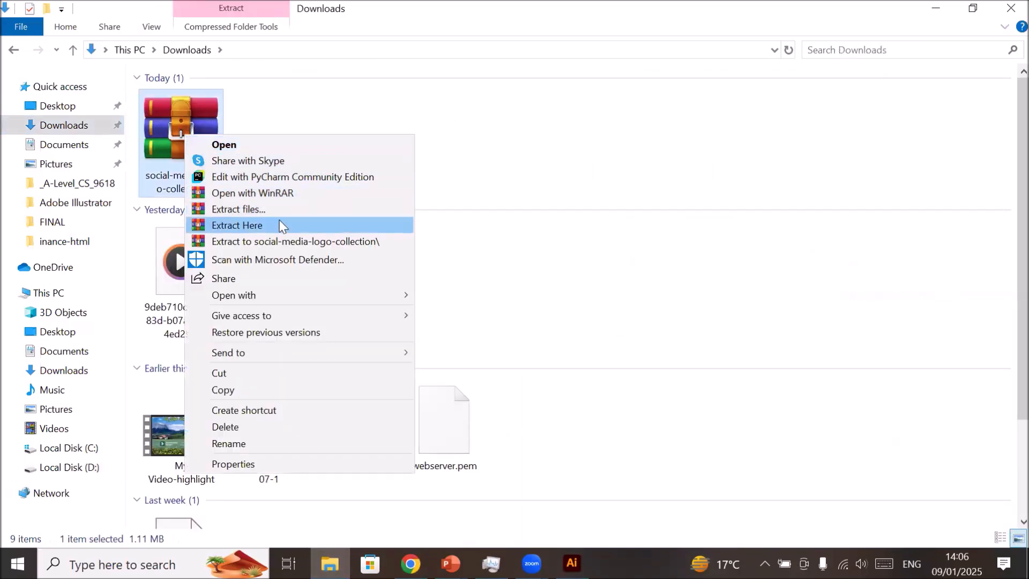
pyautogui.click(280, 241)
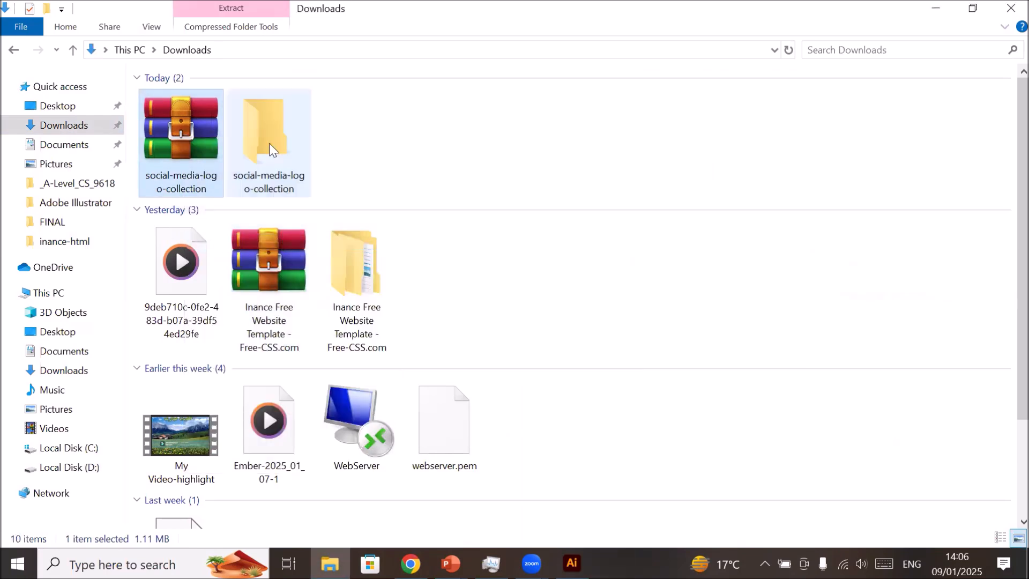
# - Open the EPS file 193 from the extracted folder in Illustrator and move the floating panels clear of the artboard
pyautogui.doubleClick(266, 138)
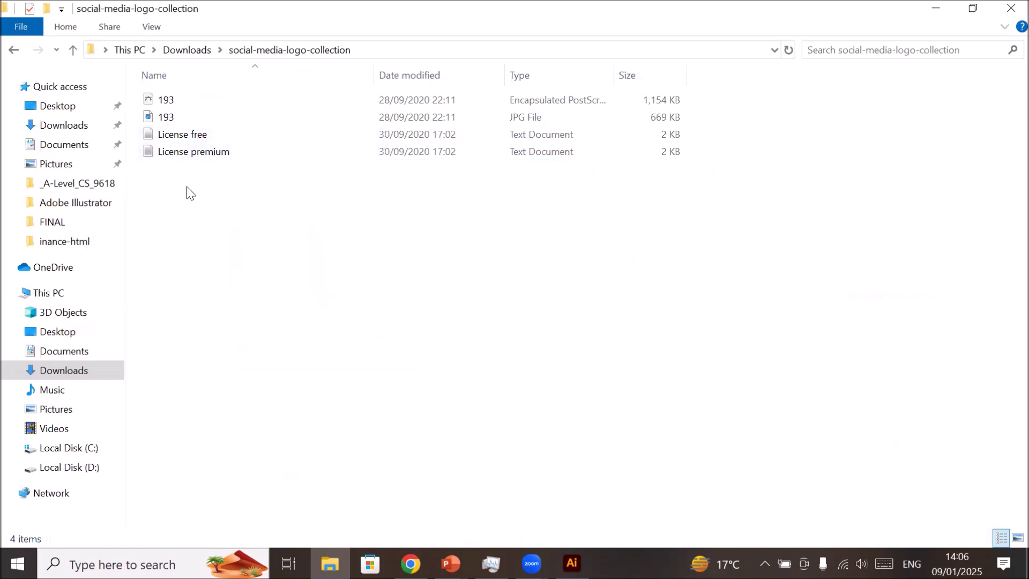
pyautogui.click(168, 120)
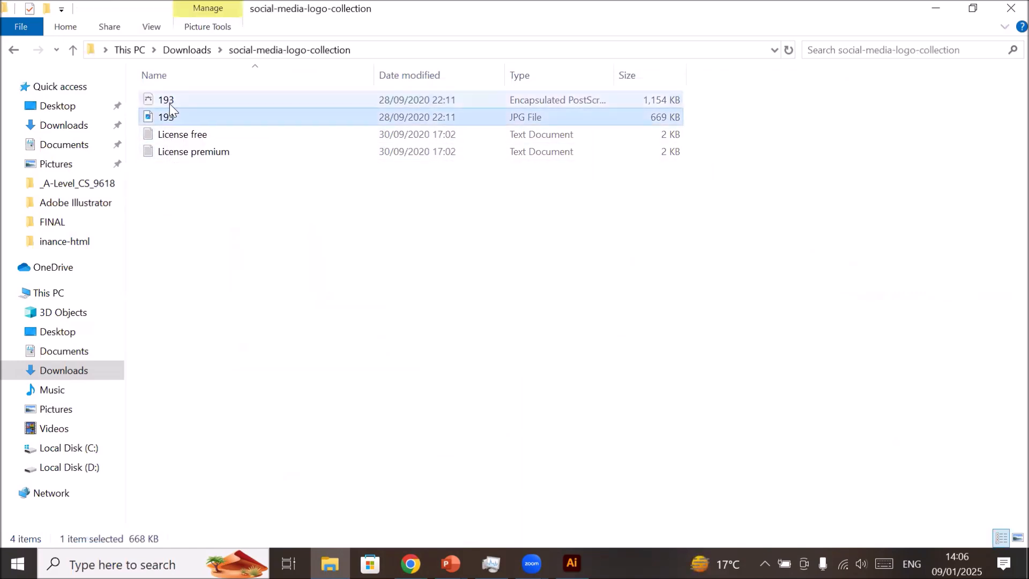
pyautogui.click(170, 104)
pyautogui.moveTo(169, 102); pyautogui.dragTo(581, 68)
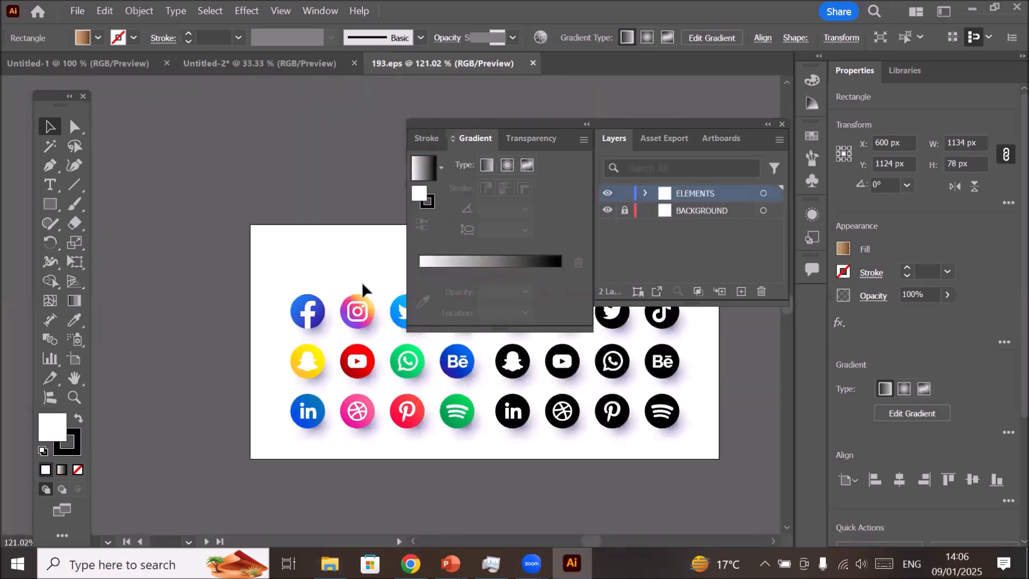
pyautogui.moveTo(518, 124); pyautogui.dragTo(723, 269)
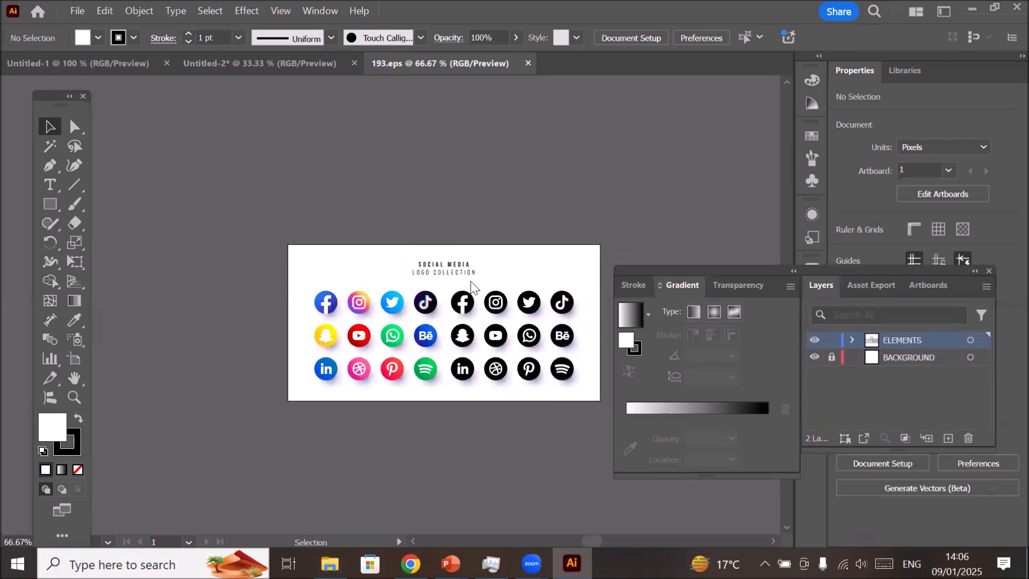
# - Select only the coloured Facebook icon with its shadow using Direct Selection in 193.eps and copy it
pyautogui.click(462, 322)
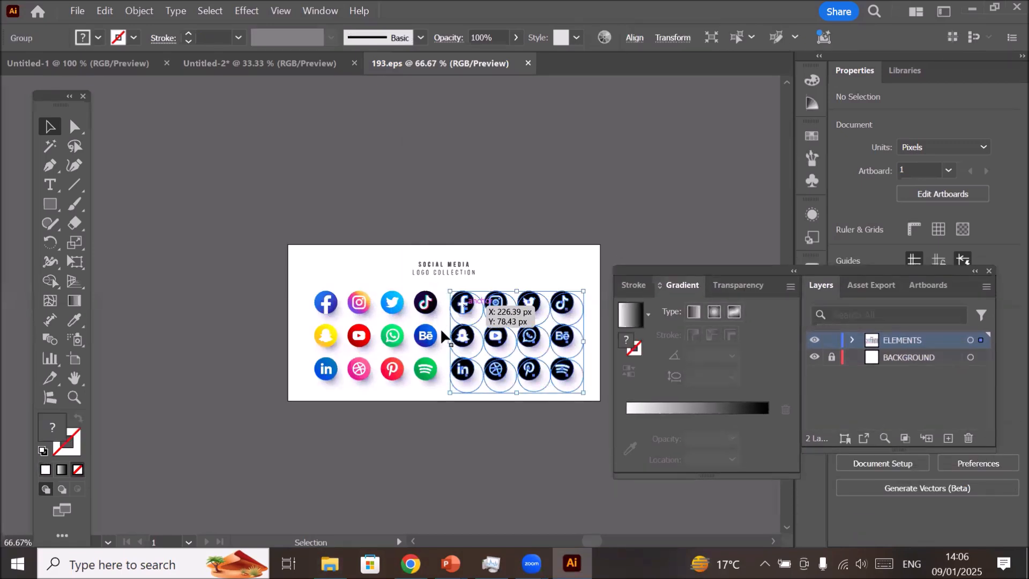
pyautogui.click(408, 348)
pyautogui.scroll(-1, 413, 346)
pyautogui.scroll(2, 504, 375)
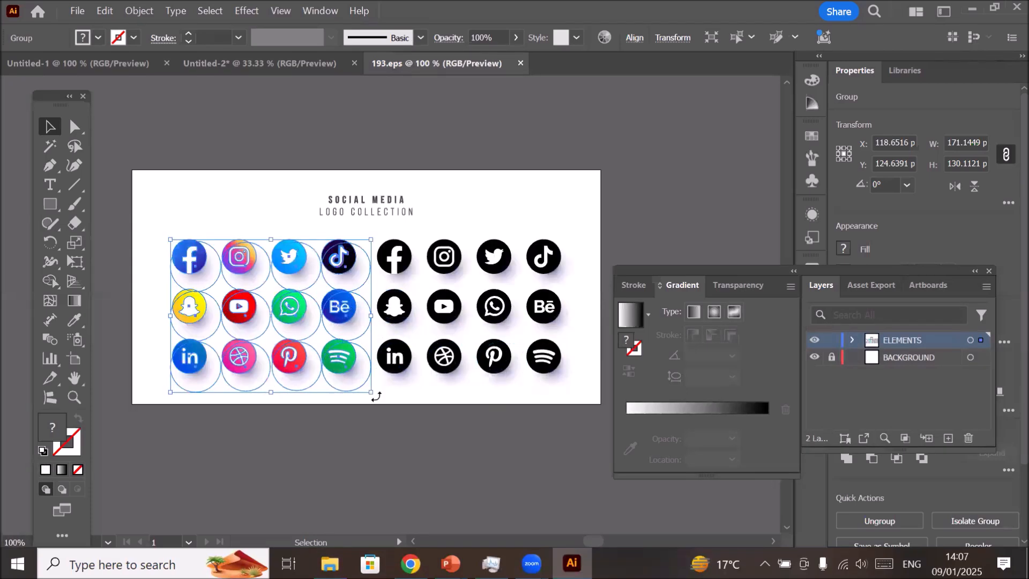
pyautogui.click(417, 386)
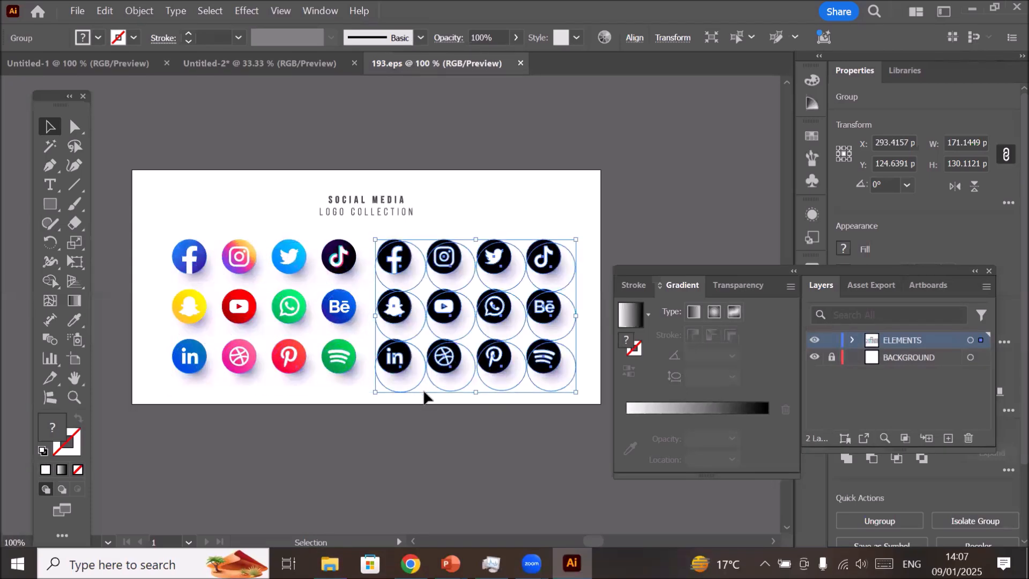
pyautogui.click(75, 130)
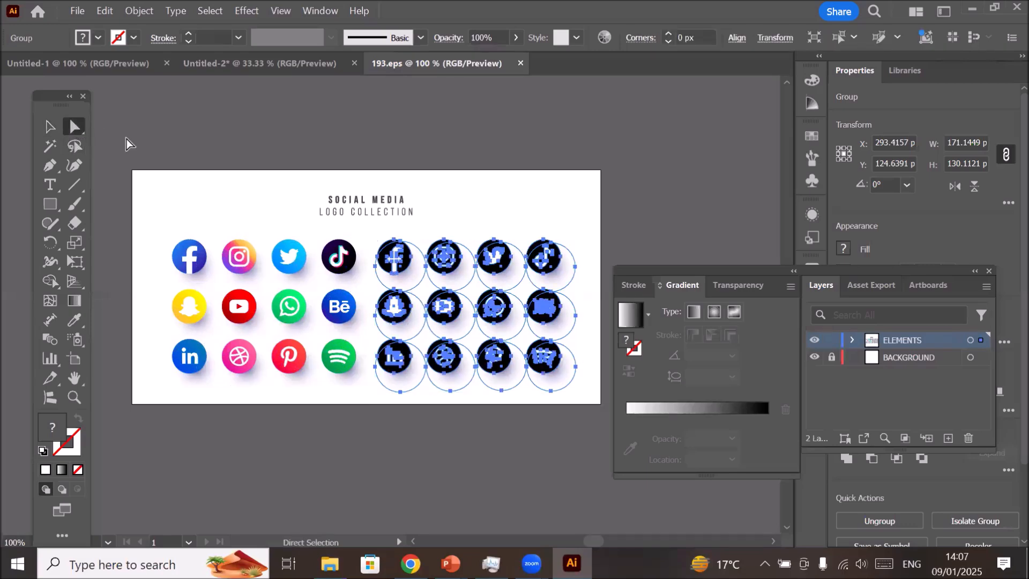
pyautogui.click(294, 252)
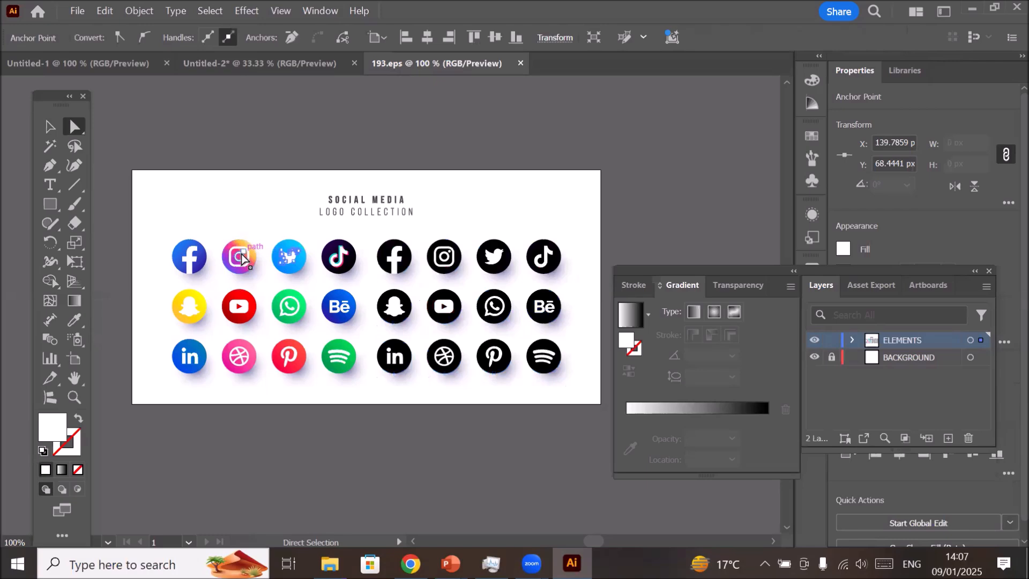
pyautogui.moveTo(168, 242); pyautogui.dragTo(214, 286)
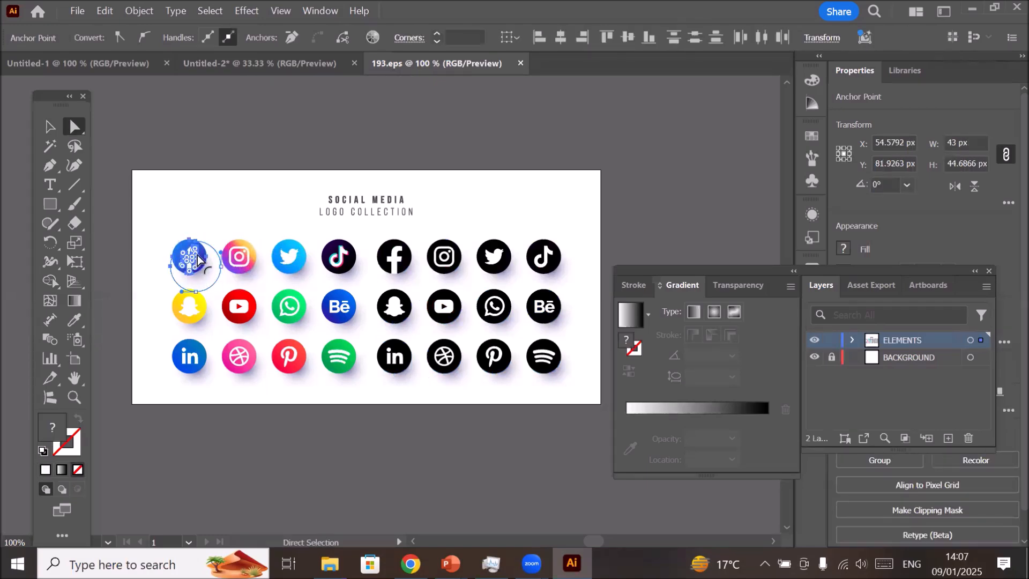
pyautogui.rightClick(199, 260)
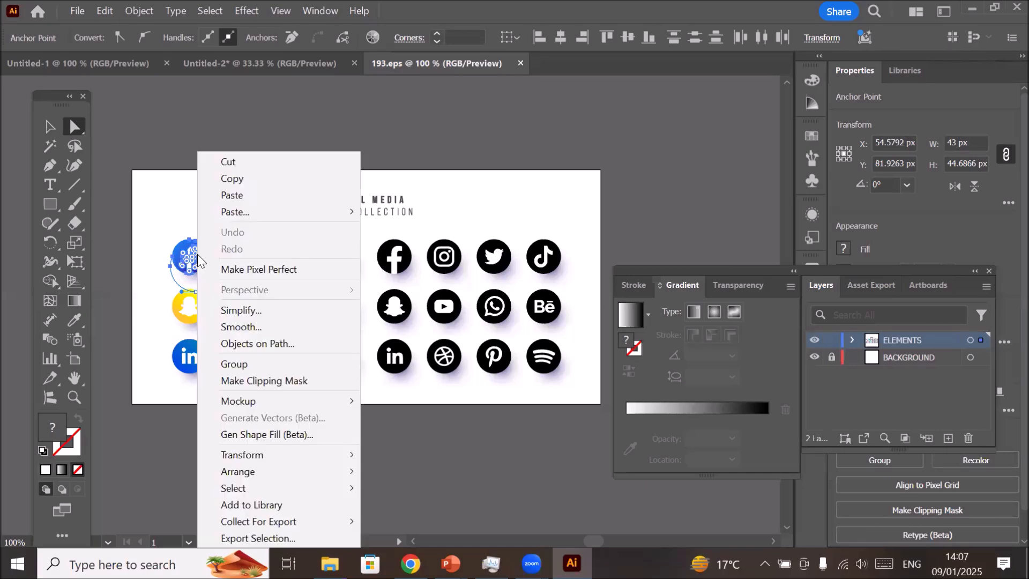
pyautogui.click(247, 182)
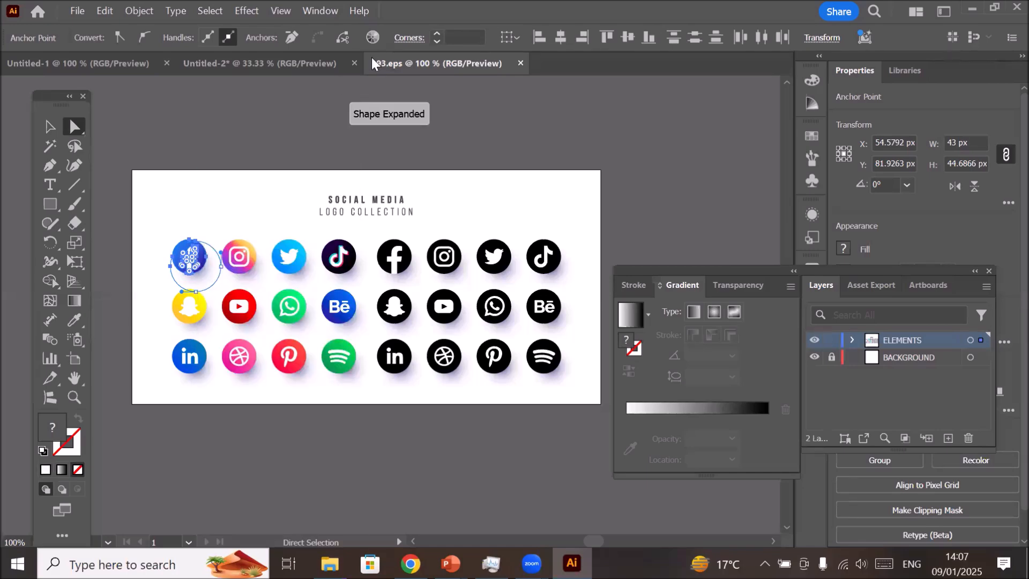
# - Paste the copied Facebook icon into the Untitled-2 shoe ad
pyautogui.click(295, 63)
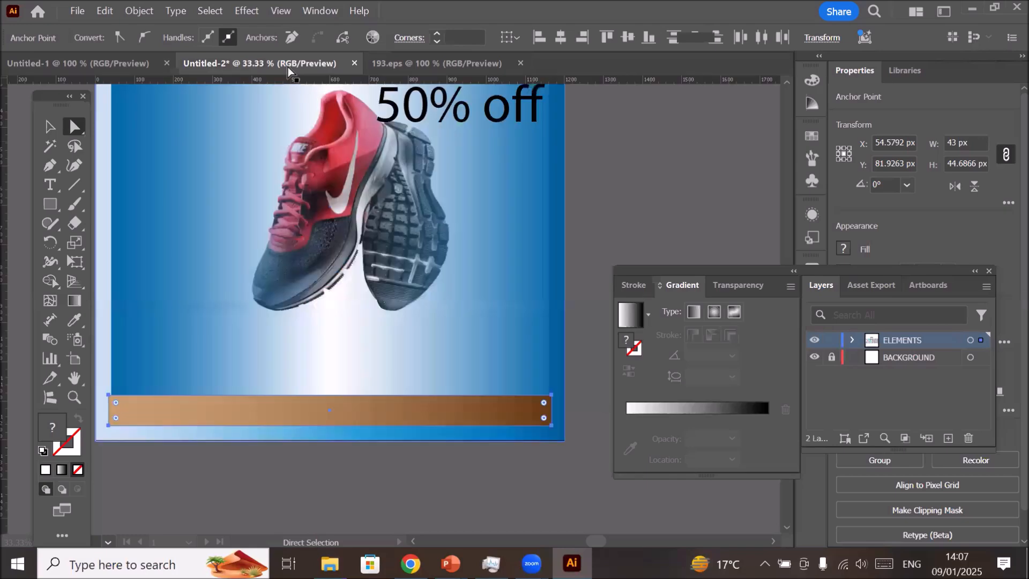
pyautogui.rightClick(166, 340)
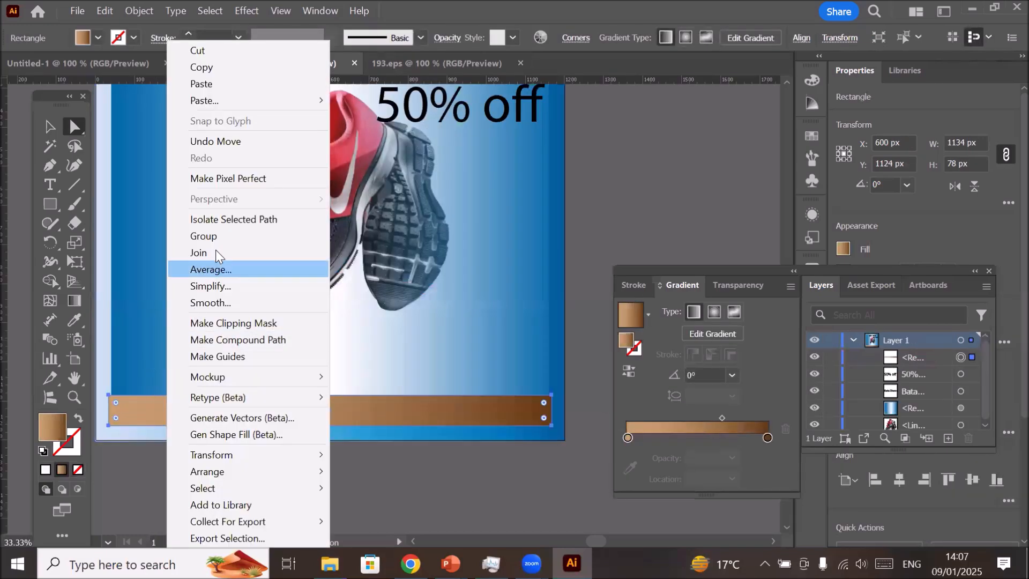
pyautogui.click(246, 84)
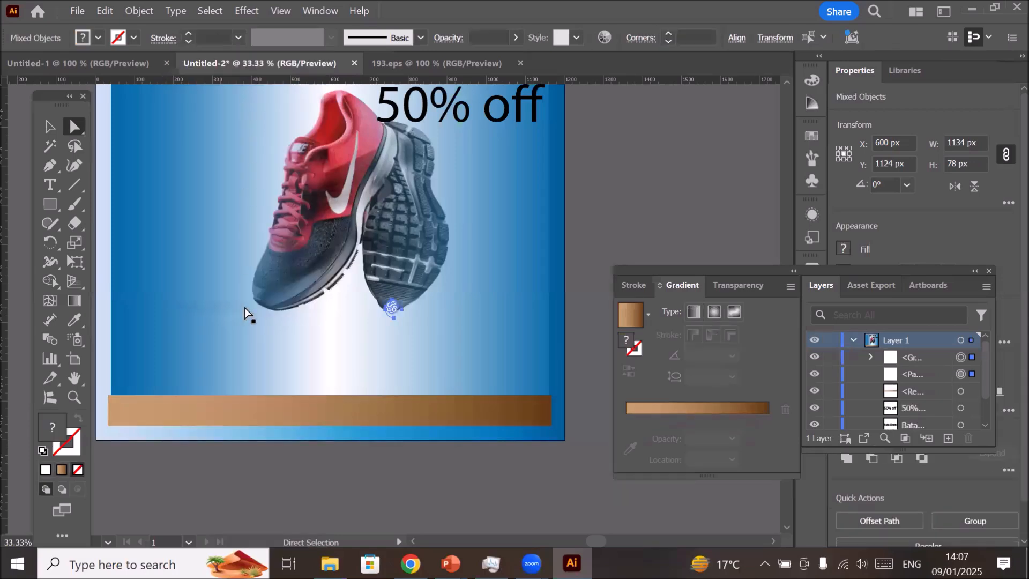
# - Enlarge the pasted Facebook icon to about 303 x 264 px and place it over the brown strip's left end
pyautogui.scroll(-1, 260, 327)
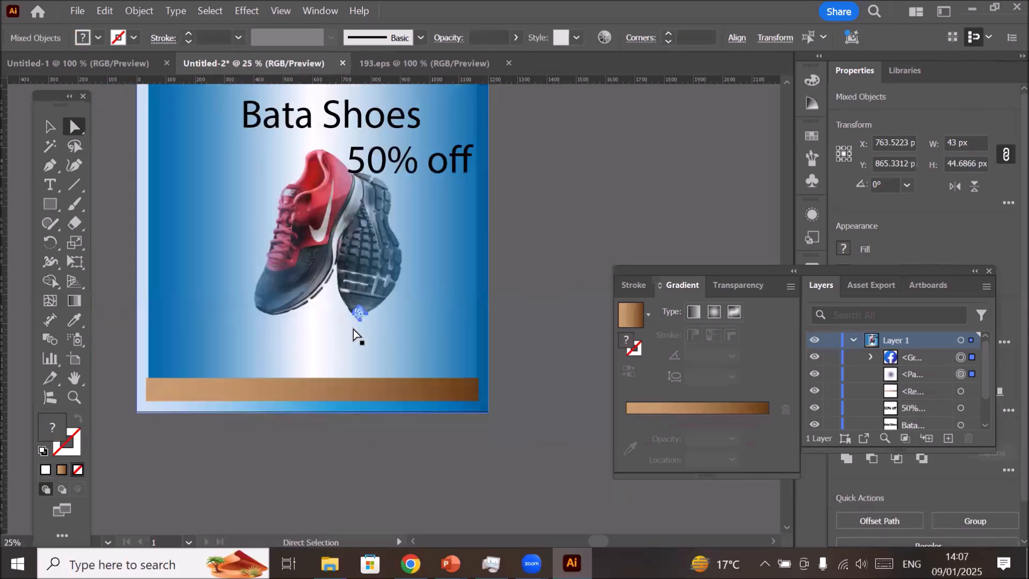
pyautogui.scroll(7, 365, 314)
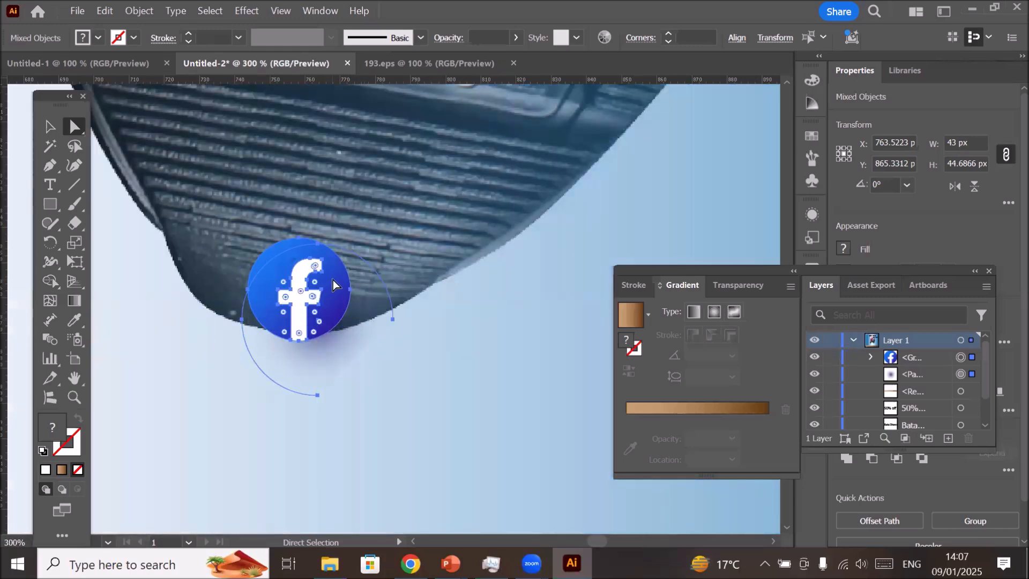
pyautogui.moveTo(333, 279); pyautogui.dragTo(207, 400)
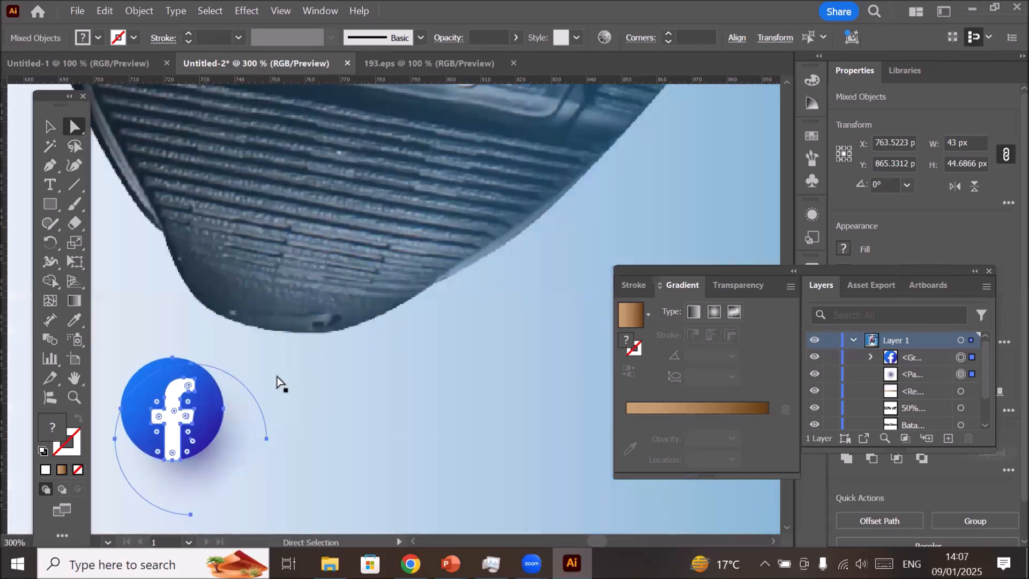
pyautogui.scroll(-6, 277, 381)
pyautogui.scroll(-1, 284, 381)
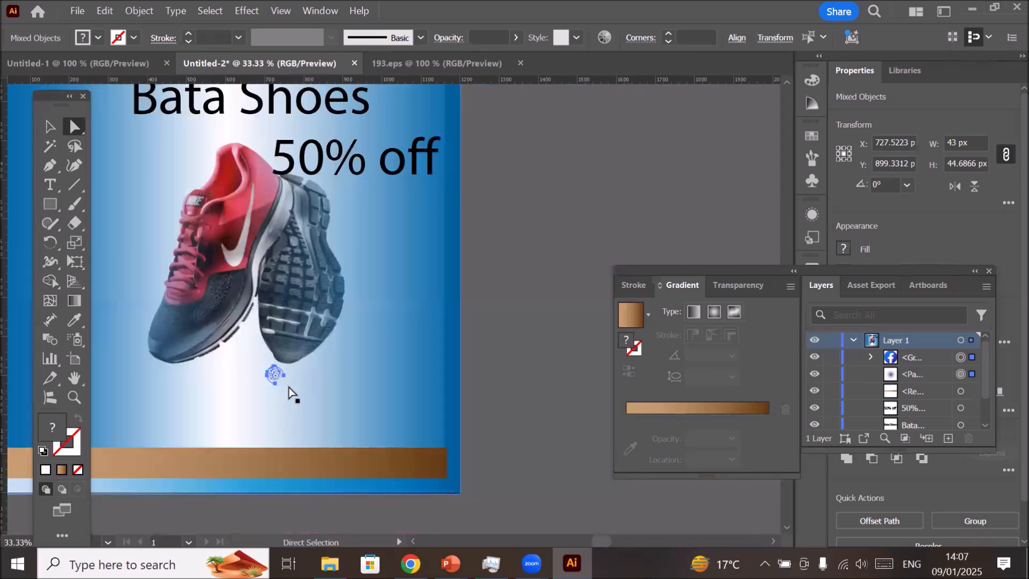
pyautogui.click(50, 128)
pyautogui.moveTo(266, 386); pyautogui.dragTo(163, 467)
pyautogui.scroll(-2, 287, 376)
pyautogui.moveTo(251, 391); pyautogui.dragTo(172, 412)
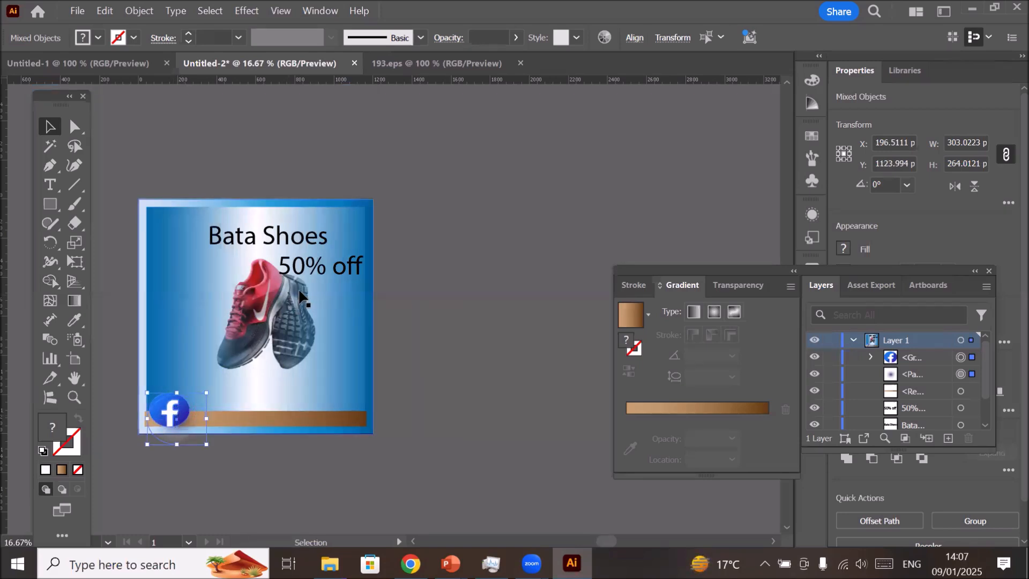
# - Copy the whole group of twelve coloured social media icons in 193.eps
pyautogui.click(475, 62)
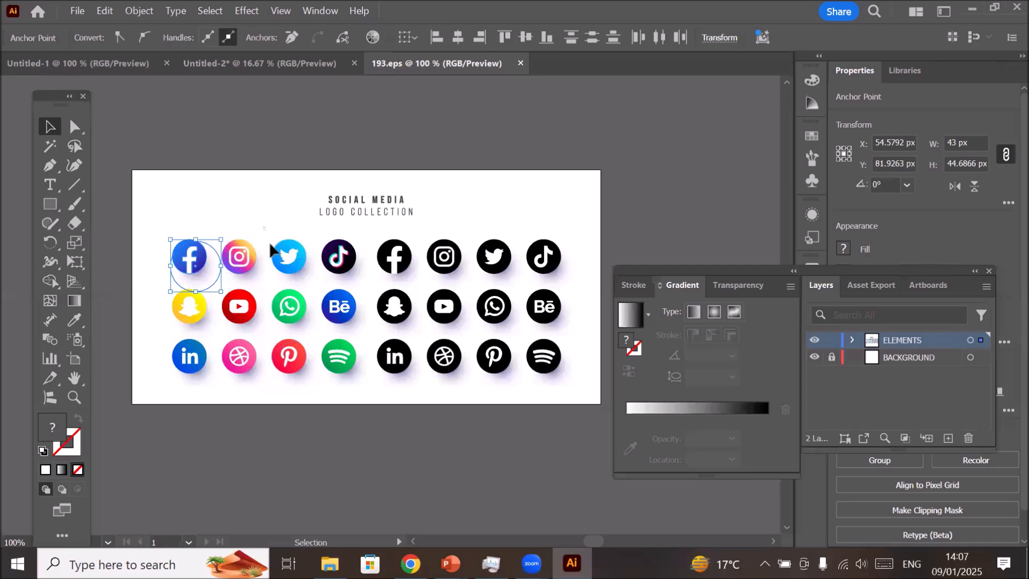
pyautogui.click(312, 276)
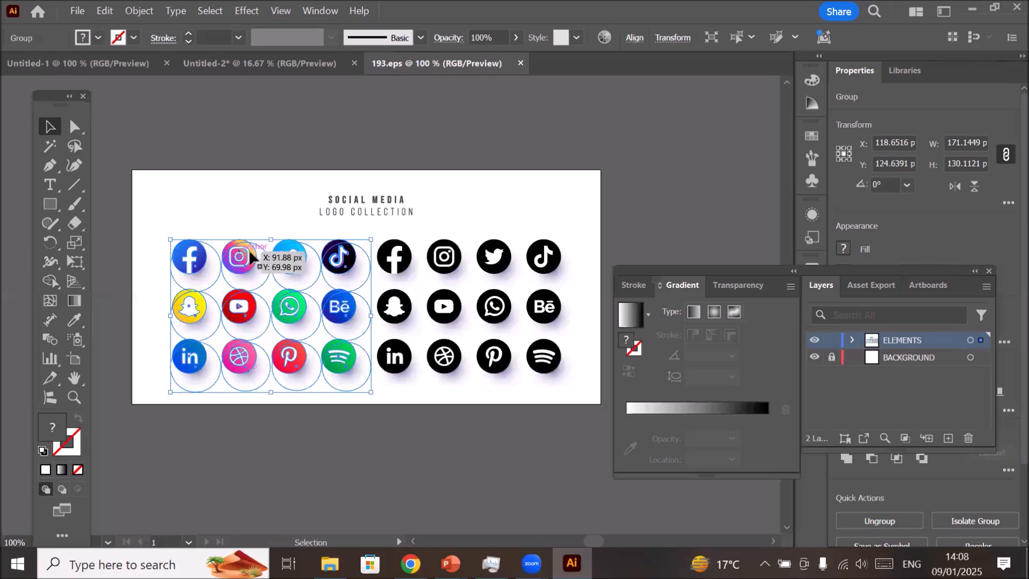
pyautogui.rightClick(289, 316)
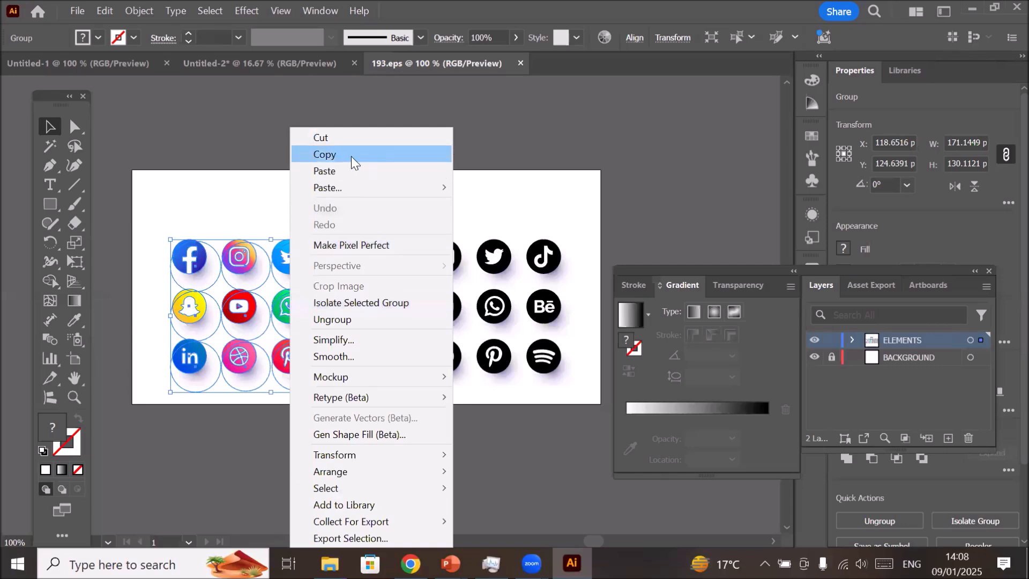
pyautogui.click(325, 154)
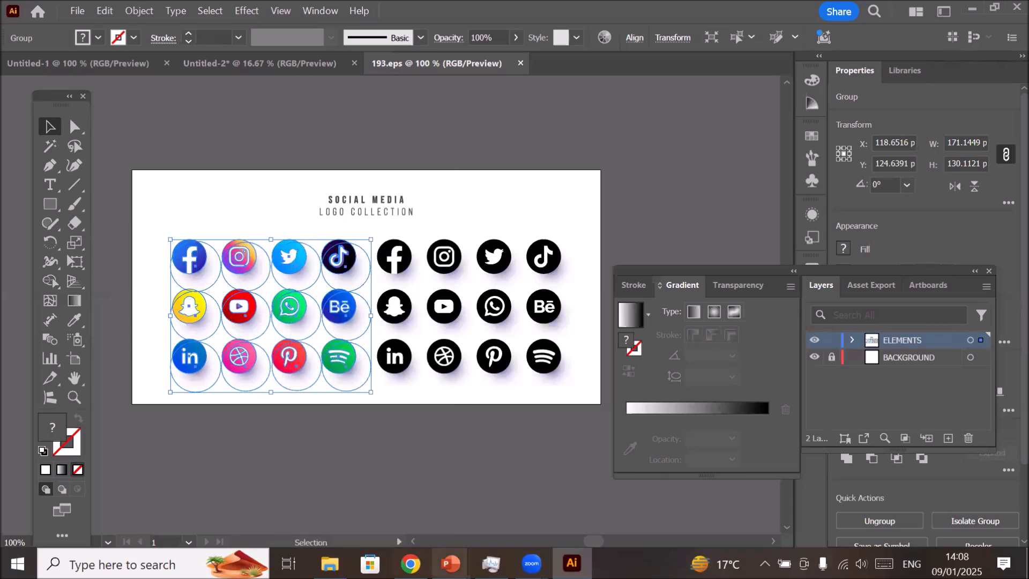
# - Paste the coloured icon group into Untitled-2 and enlarge it to about 1267 x 845 px beside the artboard
pyautogui.click(277, 64)
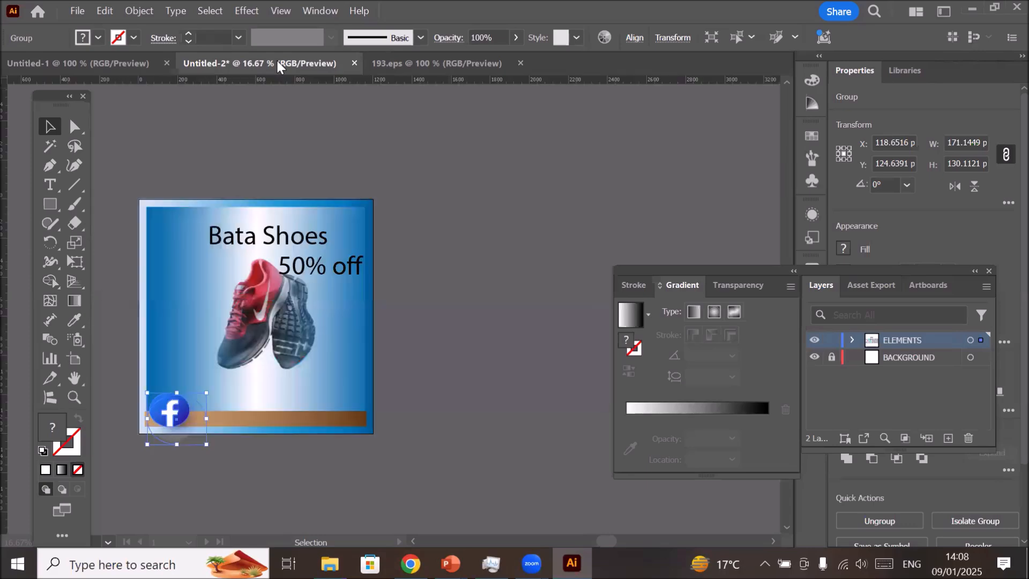
pyautogui.rightClick(441, 180)
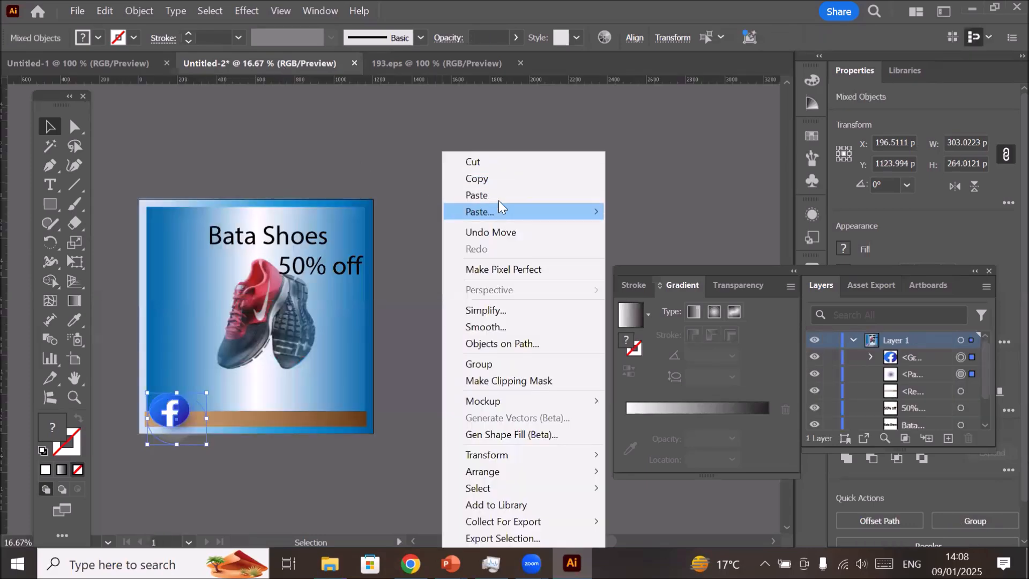
pyautogui.click(498, 200)
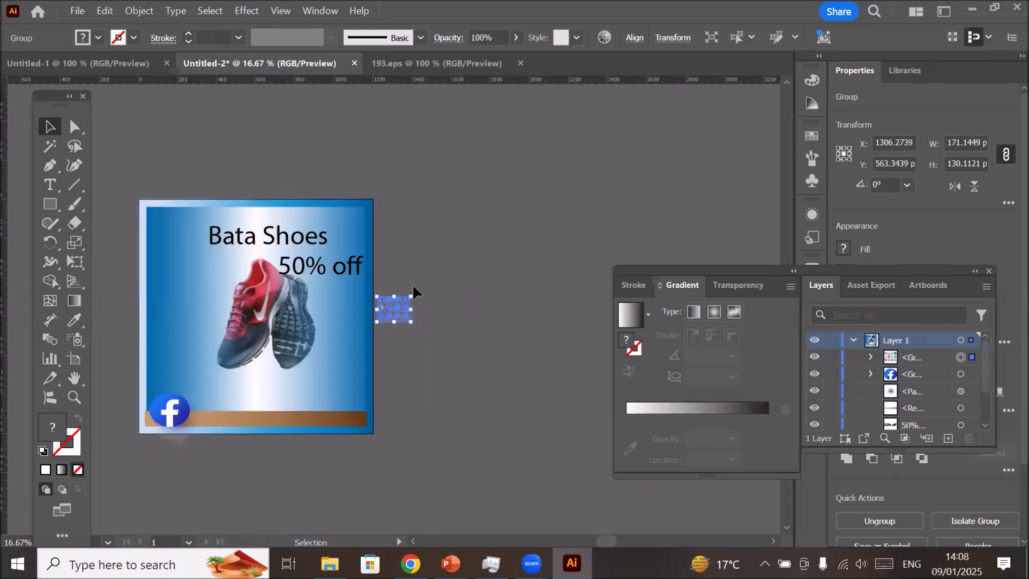
pyautogui.moveTo(412, 296); pyautogui.dragTo(625, 157)
pyautogui.click(488, 412)
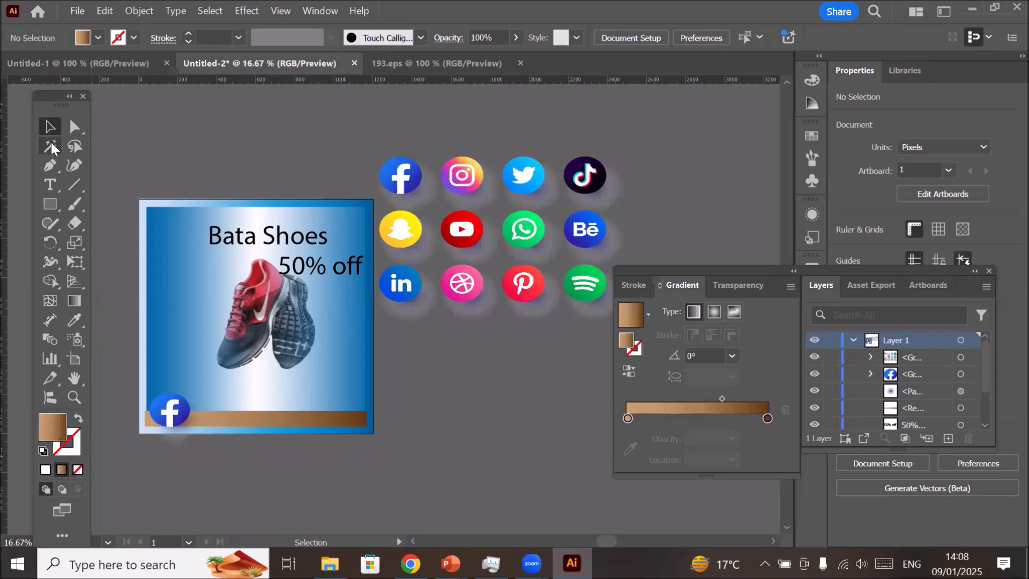
# - Ungroup the pasted set of coloured social media icons beside the shoe ad
pyautogui.click(458, 164)
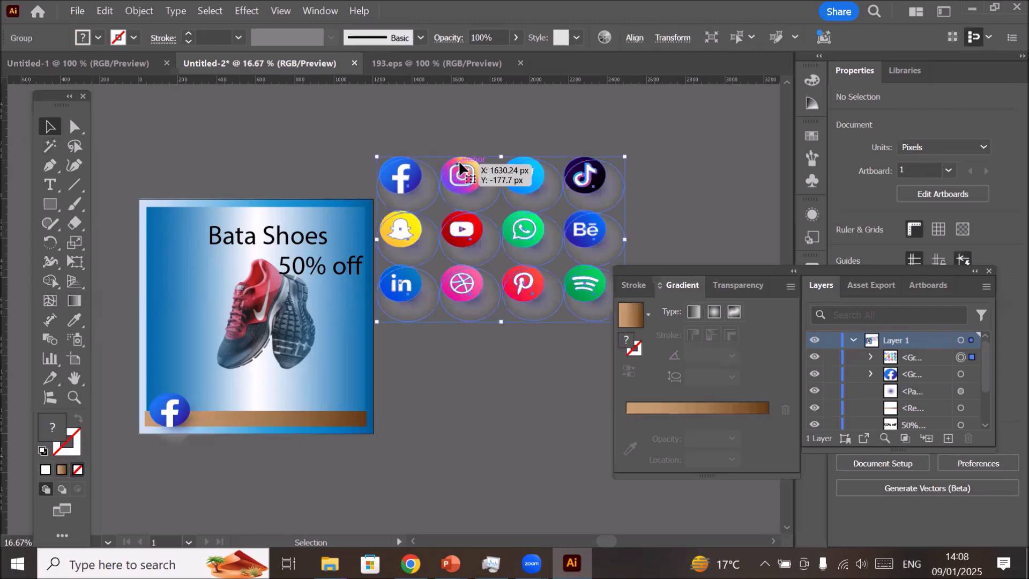
pyautogui.rightClick(470, 181)
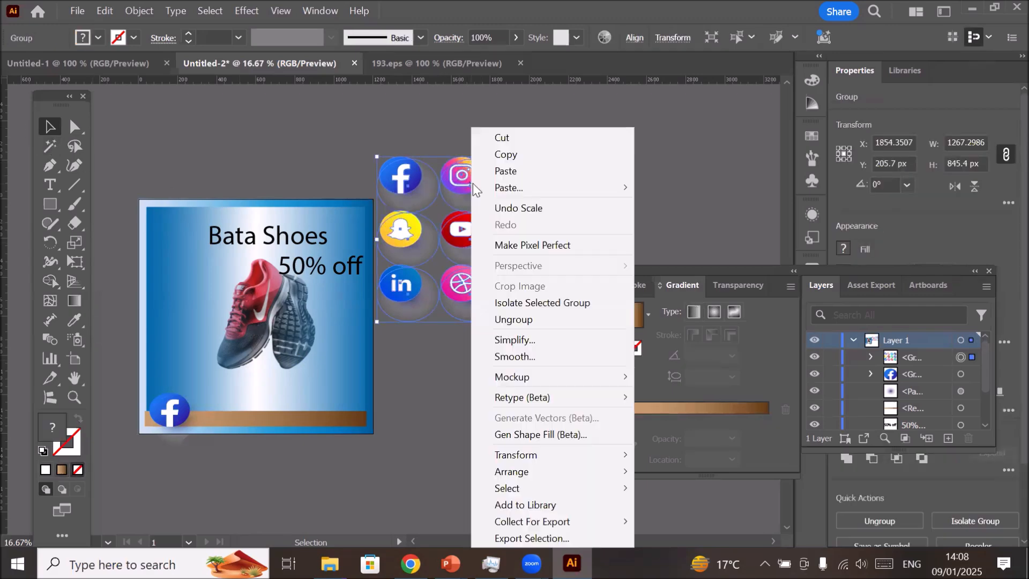
pyautogui.click(509, 320)
pyautogui.click(441, 360)
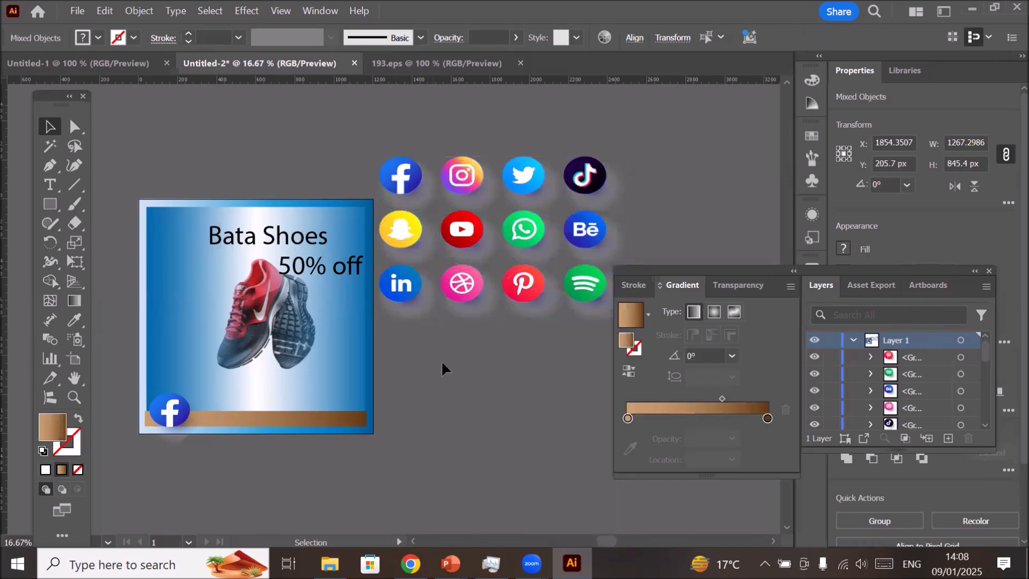
# - Move the Instagram and YouTube icons onto the brown strip, in a row after the Facebook icon
pyautogui.click(464, 159)
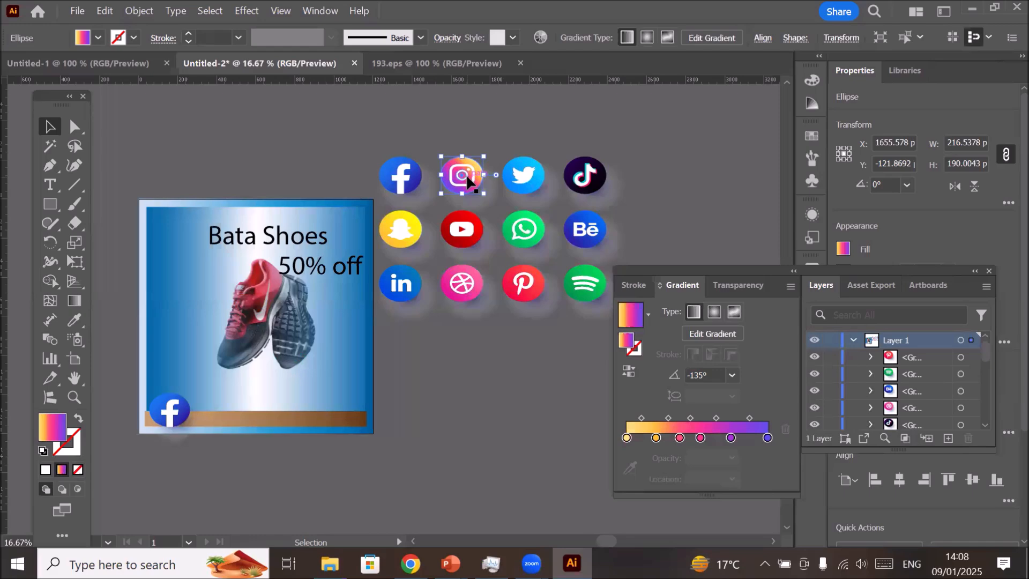
pyautogui.moveTo(469, 164)
pyautogui.mouseDown()
pyautogui.moveTo(435, 191)
pyautogui.moveTo(413, 267)
pyautogui.moveTo(425, 196)
pyautogui.moveTo(469, 164)
pyautogui.mouseUp()
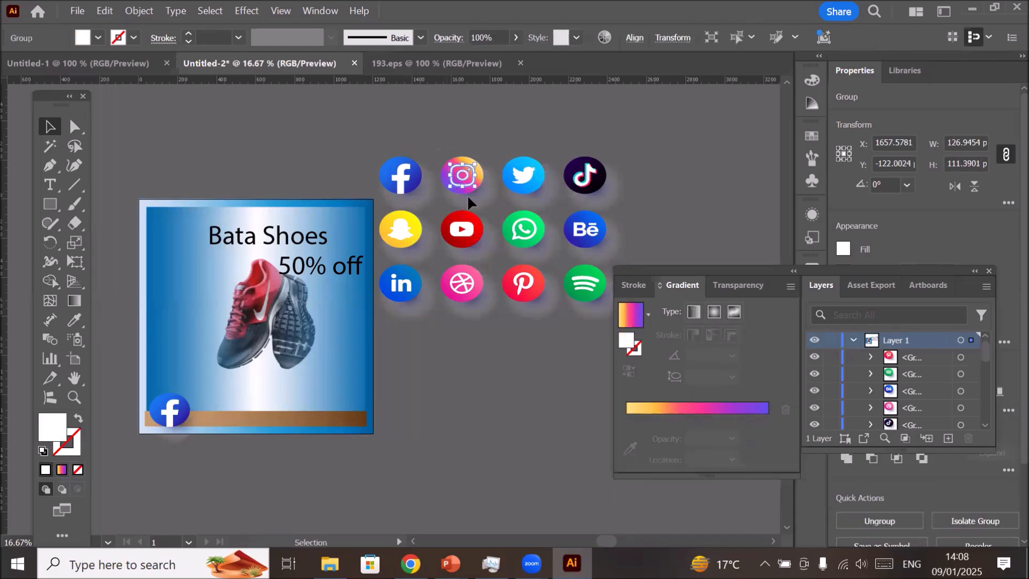
pyautogui.moveTo(439, 149); pyautogui.dragTo(493, 195)
pyautogui.click(454, 151)
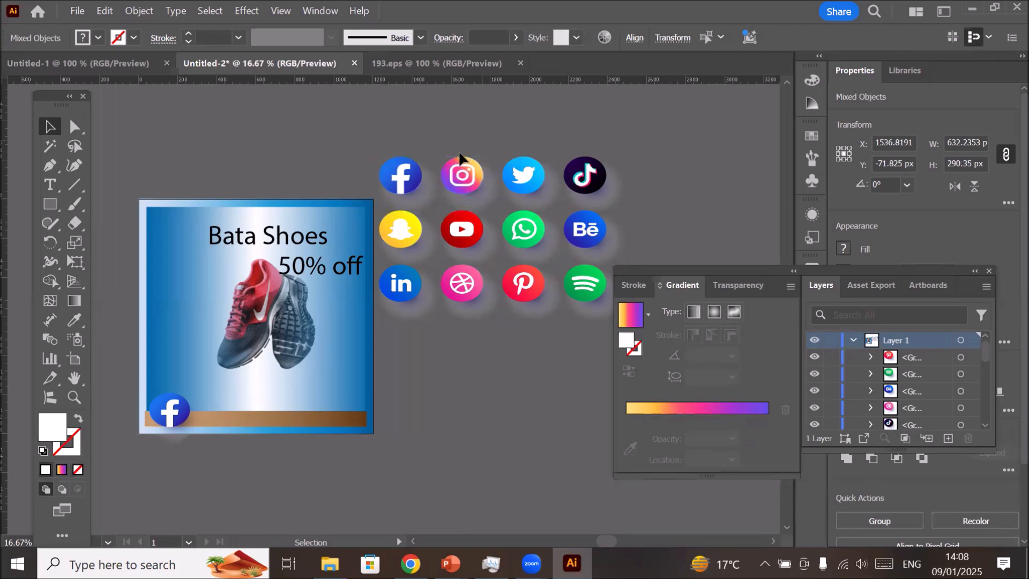
pyautogui.moveTo(483, 195); pyautogui.dragTo(237, 419)
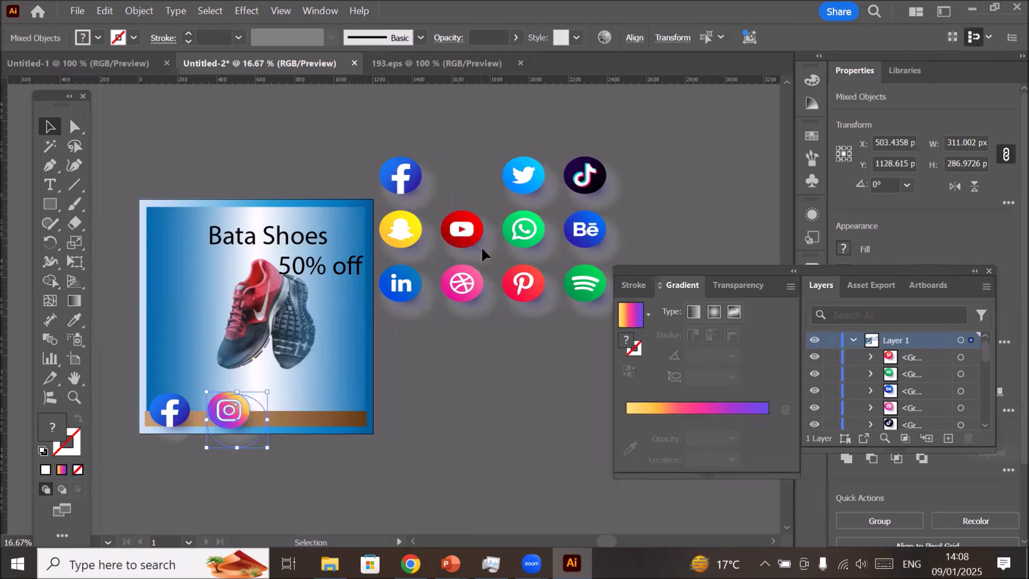
pyautogui.moveTo(471, 234); pyautogui.dragTo(308, 426)
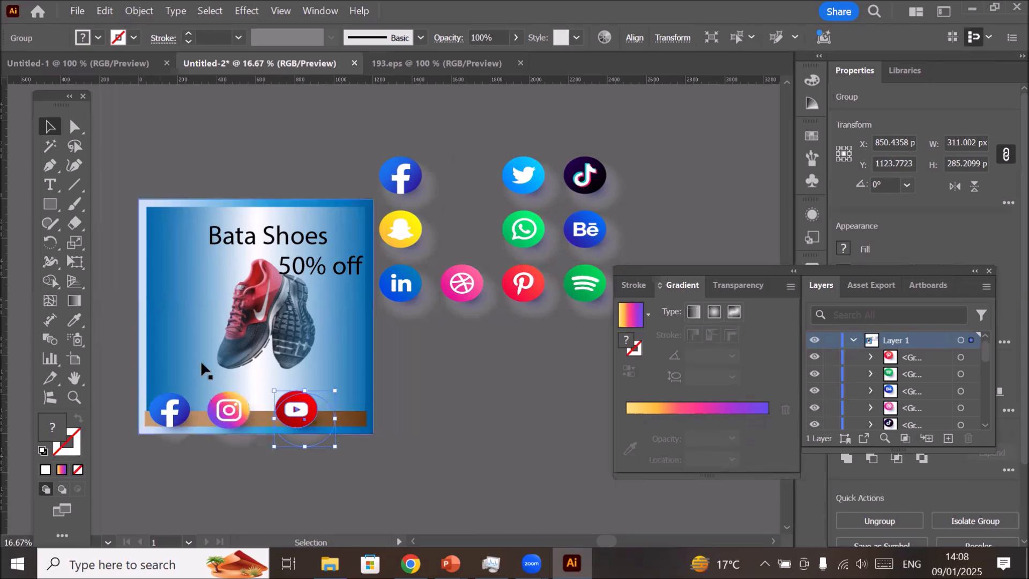
pyautogui.click(404, 385)
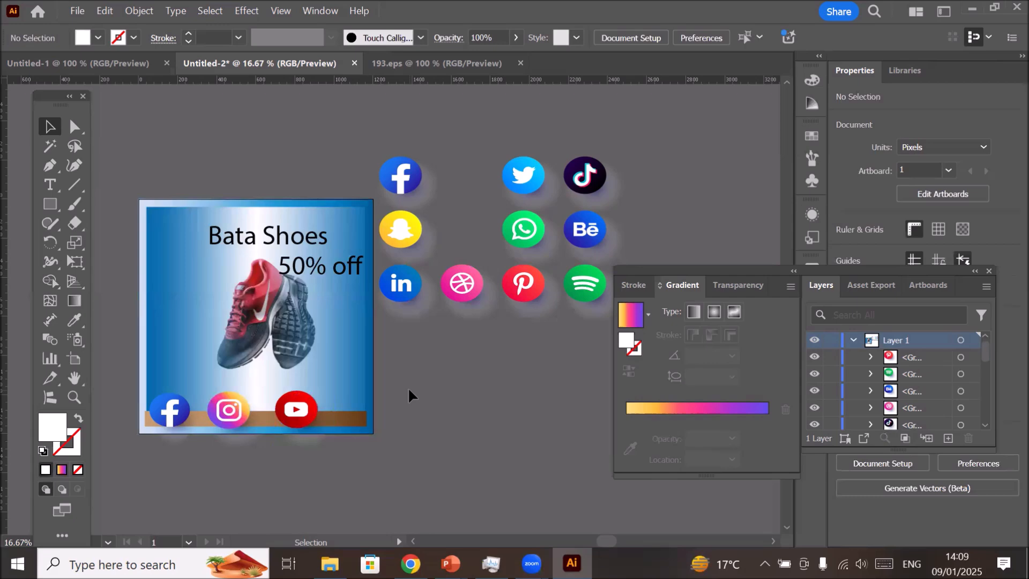
# - Move the "Bata Shoes" title up to the ad's upper edge and the "50% off" text over the lower part of the shoes
pyautogui.moveTo(238, 243)
pyautogui.mouseDown()
pyautogui.moveTo(252, 241)
pyautogui.moveTo(195, 227)
pyautogui.moveTo(226, 229)
pyautogui.mouseUp()
pyautogui.click(344, 272)
pyautogui.moveTo(342, 269); pyautogui.dragTo(279, 363)
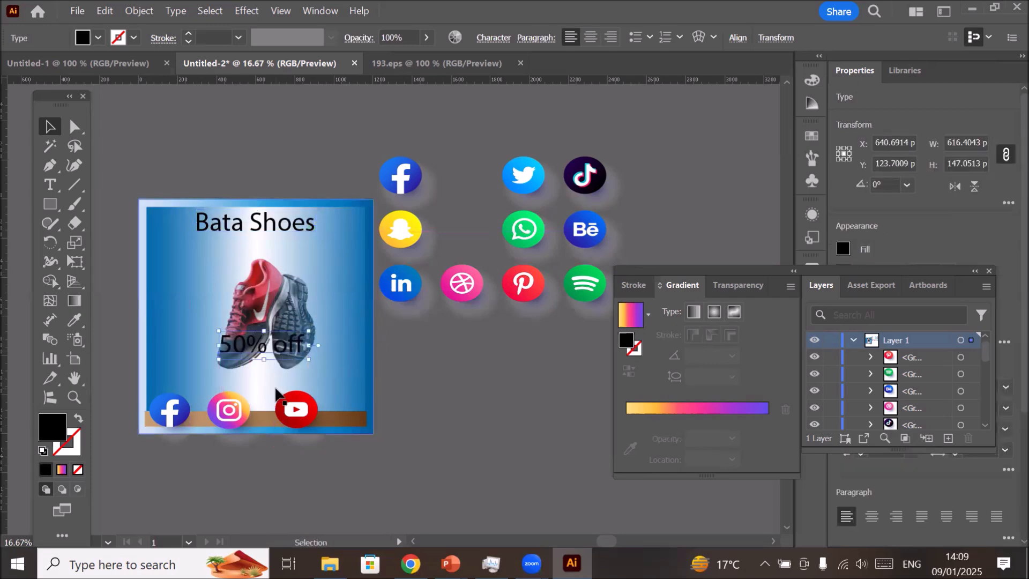
# - Draw a rounded rectangle of about 610 x 198 px over the "50% off" text
pyautogui.click(53, 202)
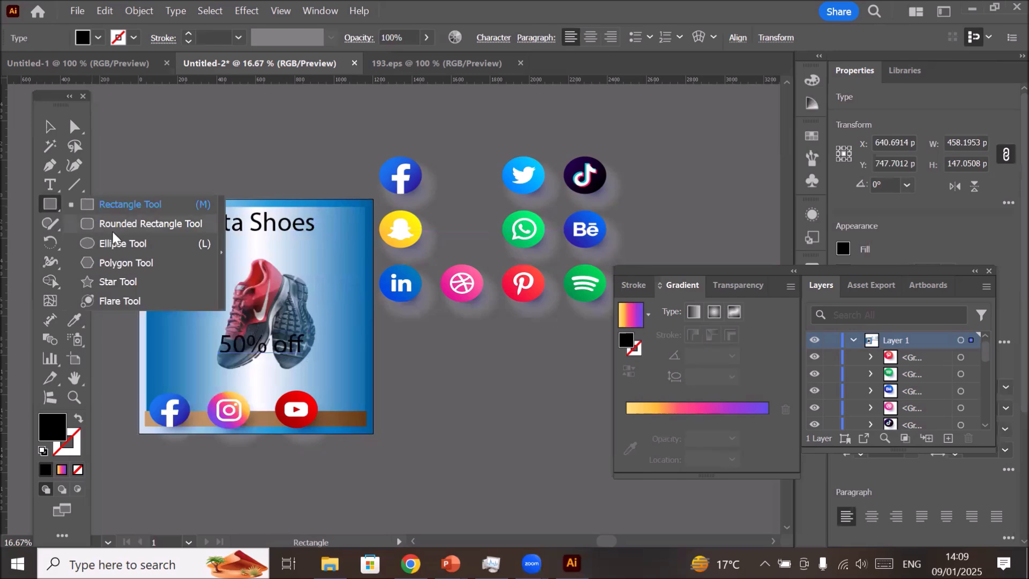
pyautogui.click(111, 223)
pyautogui.moveTo(207, 326); pyautogui.dragTo(326, 364)
pyautogui.scroll(4, 244, 356)
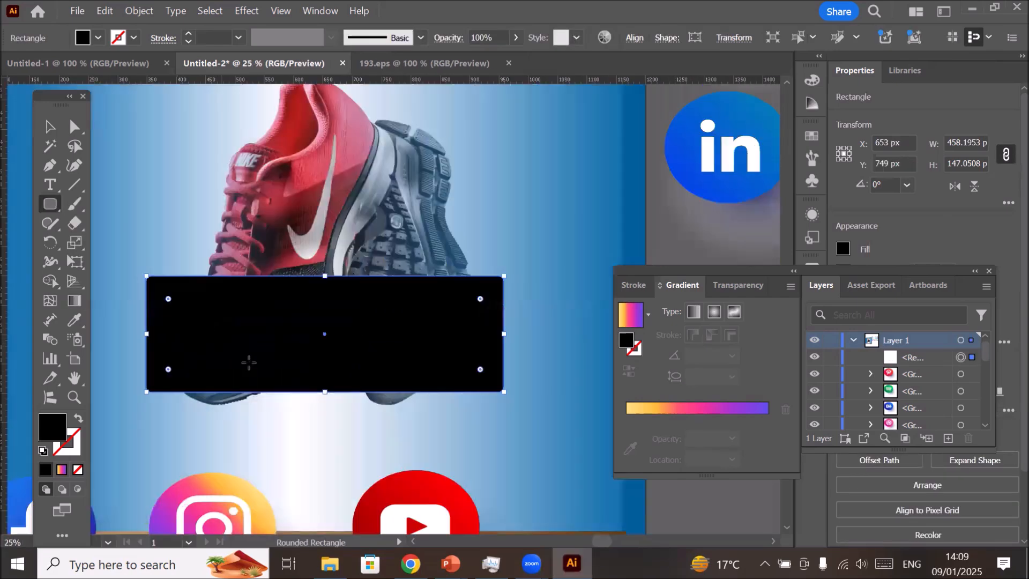
# - Move the rounded rectangle directly below the "50% off" text in the layer order
pyautogui.click(49, 127)
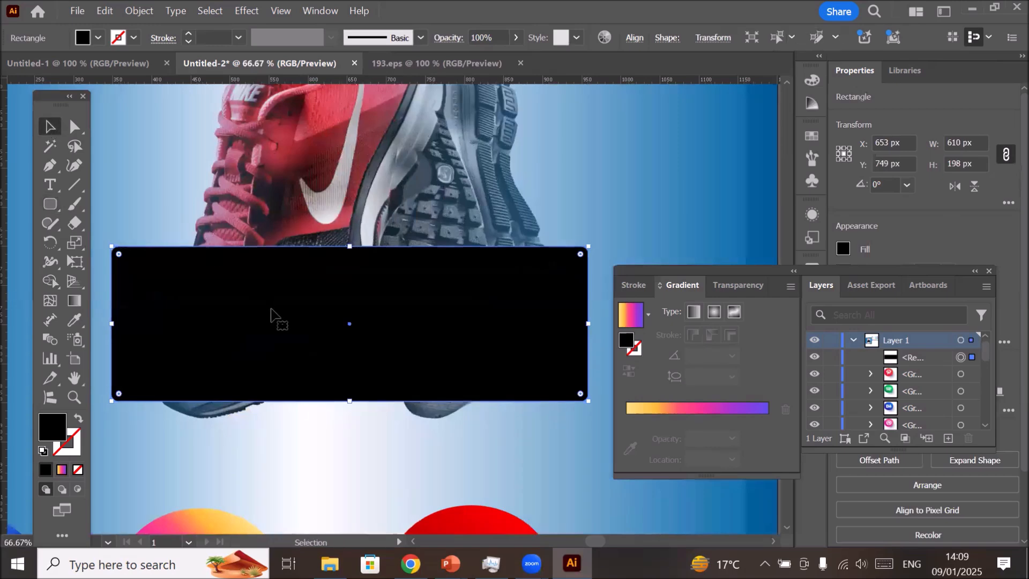
pyautogui.rightClick(271, 316)
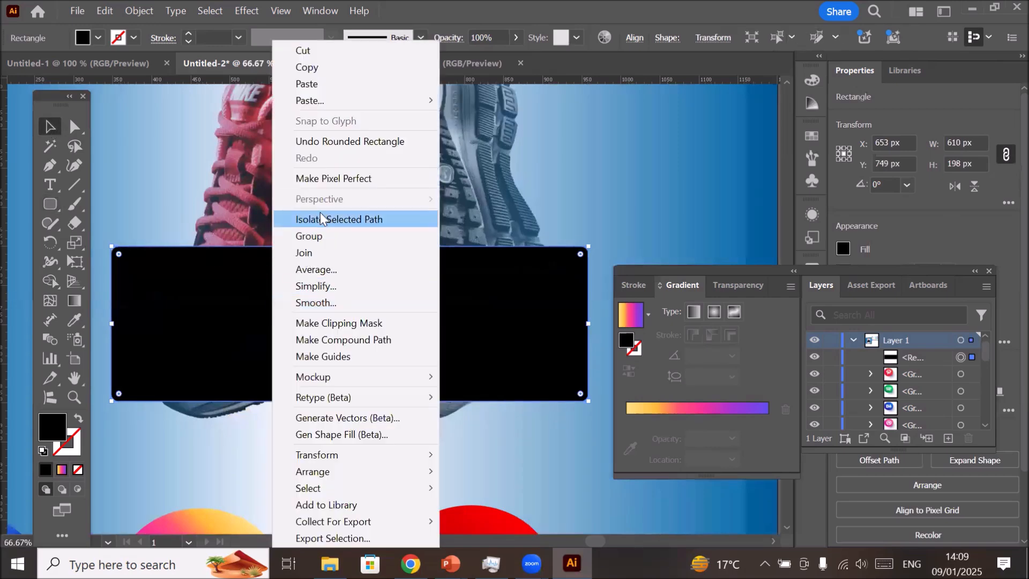
pyautogui.click(832, 286)
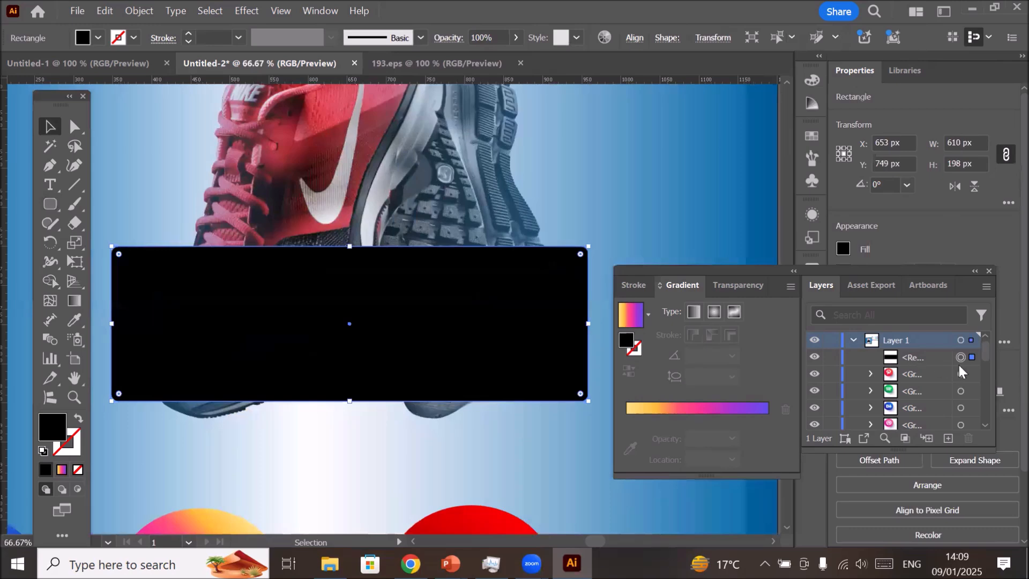
pyautogui.moveTo(899, 355)
pyautogui.mouseDown()
pyautogui.moveTo(885, 433)
pyautogui.moveTo(918, 362)
pyautogui.mouseUp()
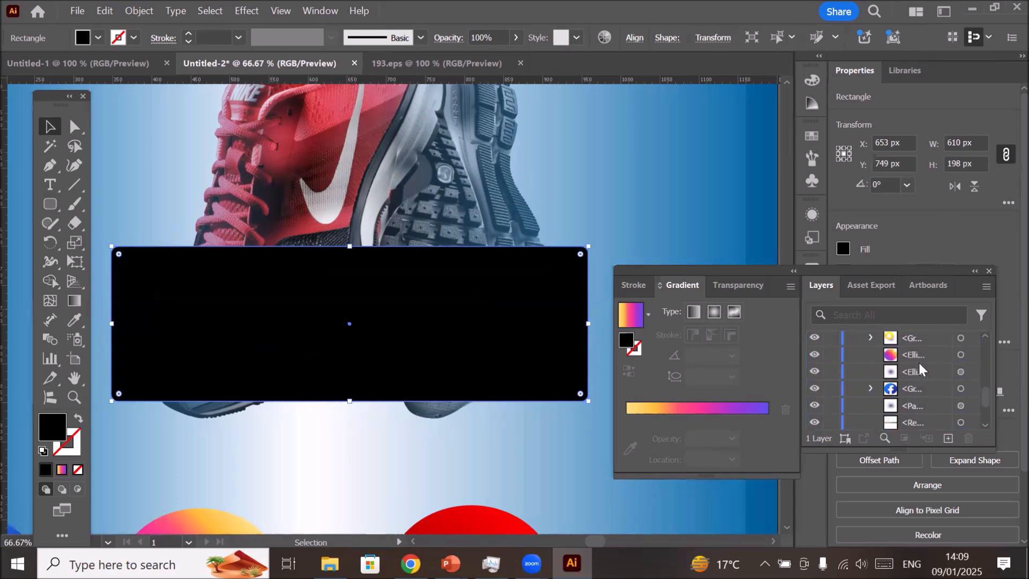
pyautogui.moveTo(900, 353); pyautogui.dragTo(906, 386)
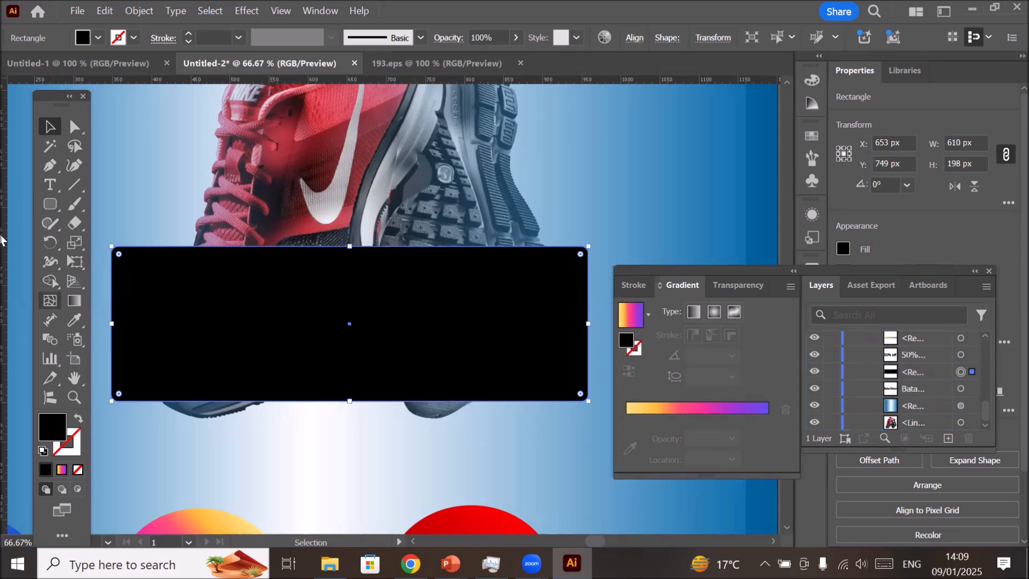
# - Fill the rounded rectangle with white
pyautogui.click(98, 37)
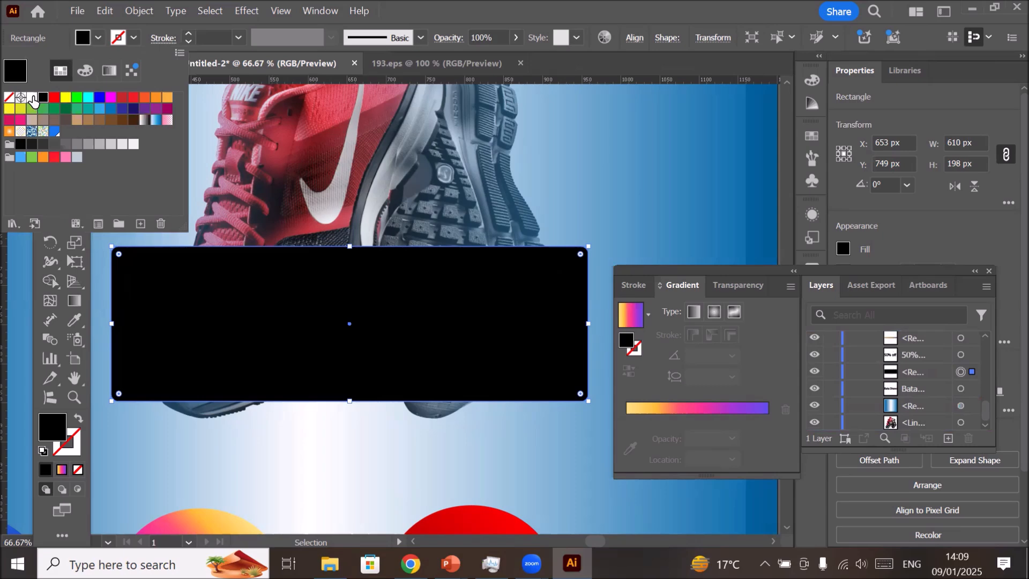
pyautogui.click(32, 97)
pyautogui.click(647, 211)
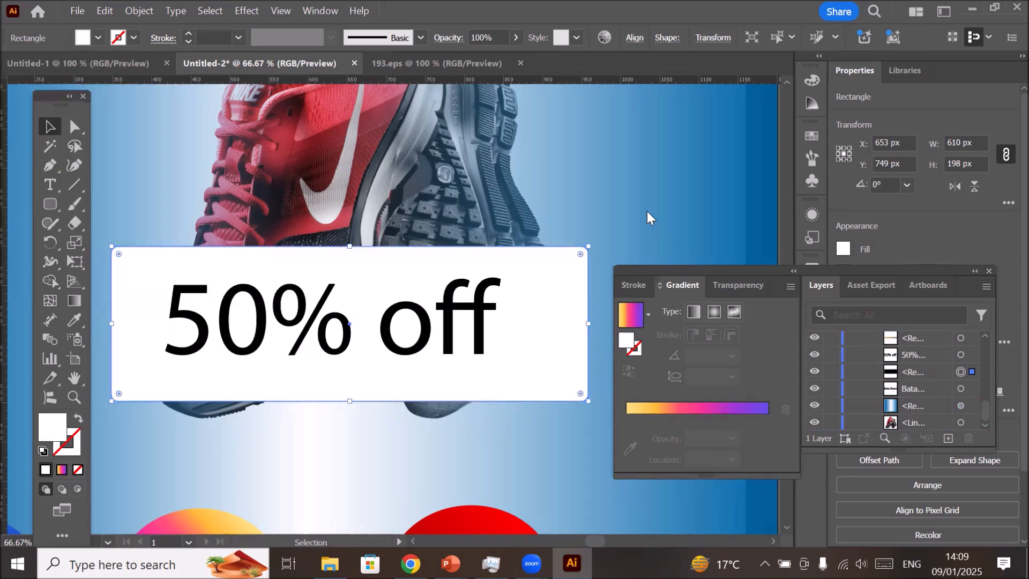
# - Reduce the white rectangle's height to about 127 px so it fits closely around the "50% off" text
pyautogui.scroll(-1, 647, 211)
pyautogui.scroll(-1, 647, 211)
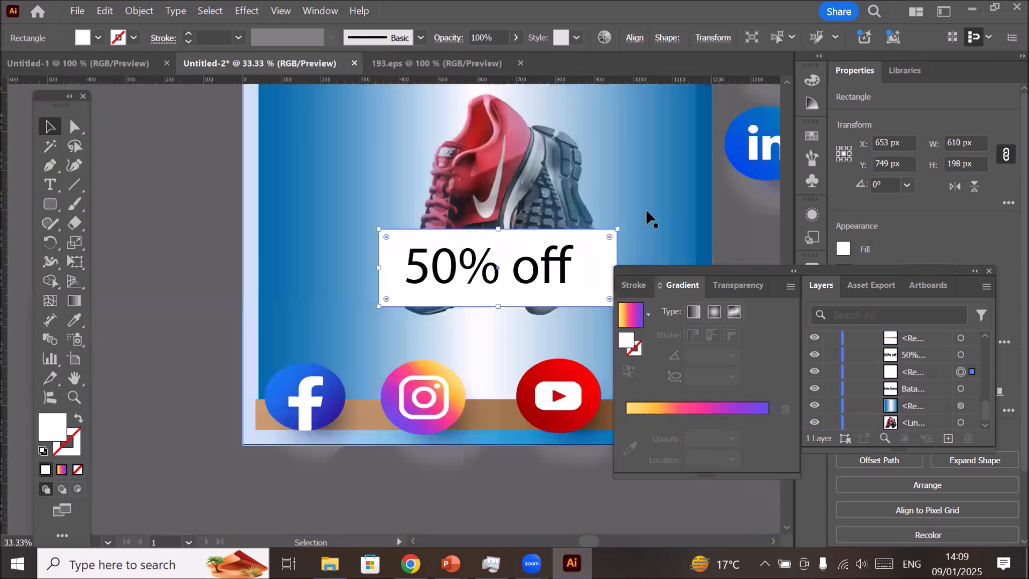
pyautogui.moveTo(499, 231); pyautogui.dragTo(501, 243)
pyautogui.moveTo(498, 306); pyautogui.dragTo(497, 293)
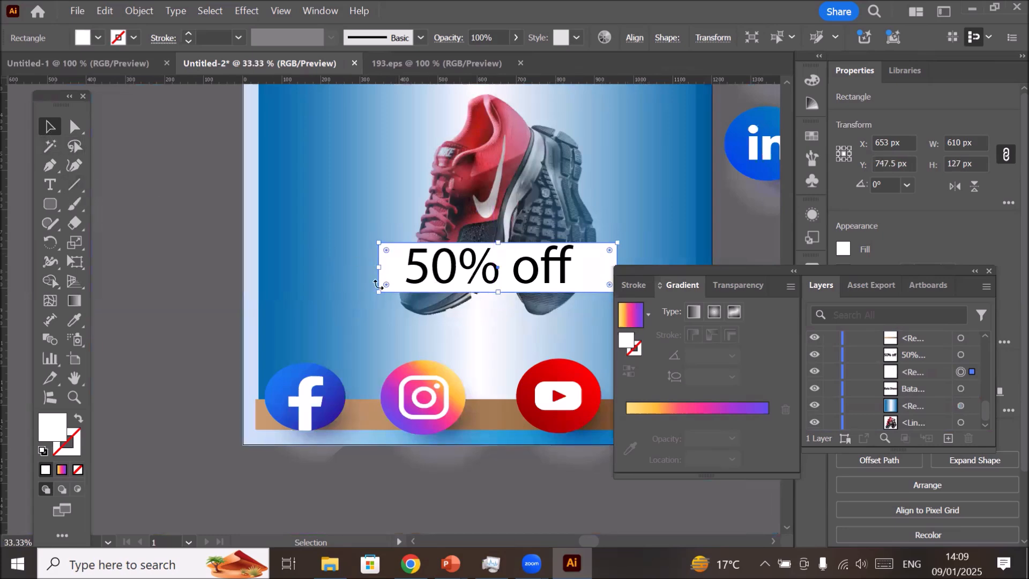
# - Rotate the "50% off" text and its white rectangle together to rise diagonally, and place them across the shoes
pyautogui.keyDown('shift'); pyautogui.click(423, 279); pyautogui.keyUp('shift')
pyautogui.moveTo(424, 279); pyautogui.dragTo(420, 323)
pyautogui.scroll(-2, 417, 262)
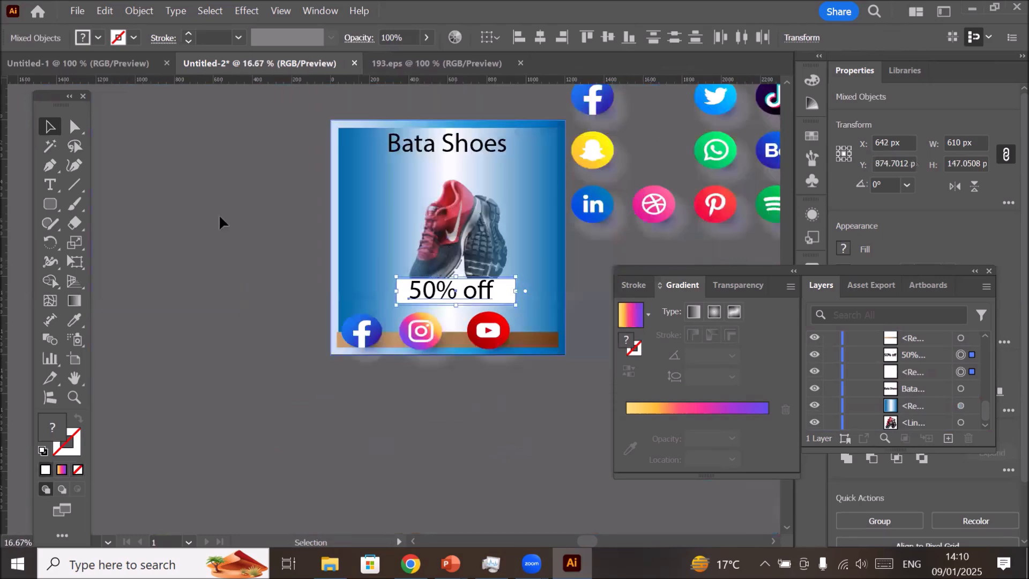
pyautogui.moveTo(520, 272); pyautogui.dragTo(506, 251)
pyautogui.moveTo(476, 284); pyautogui.dragTo(483, 221)
pyautogui.click(305, 247)
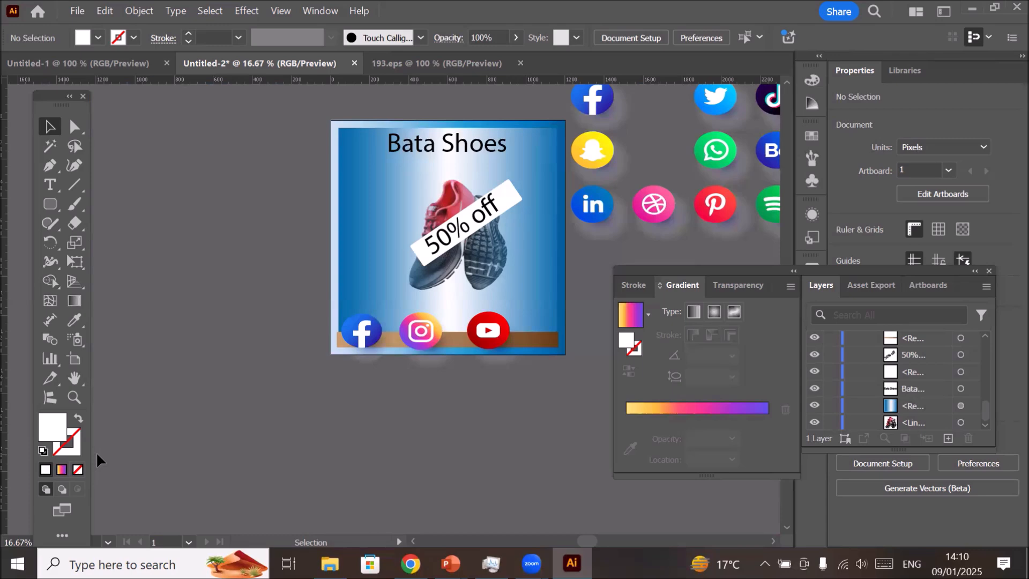
# - Add three more 1200 x 1200 px artboards in a row after the shoe ad's artboard
pyautogui.click(73, 363)
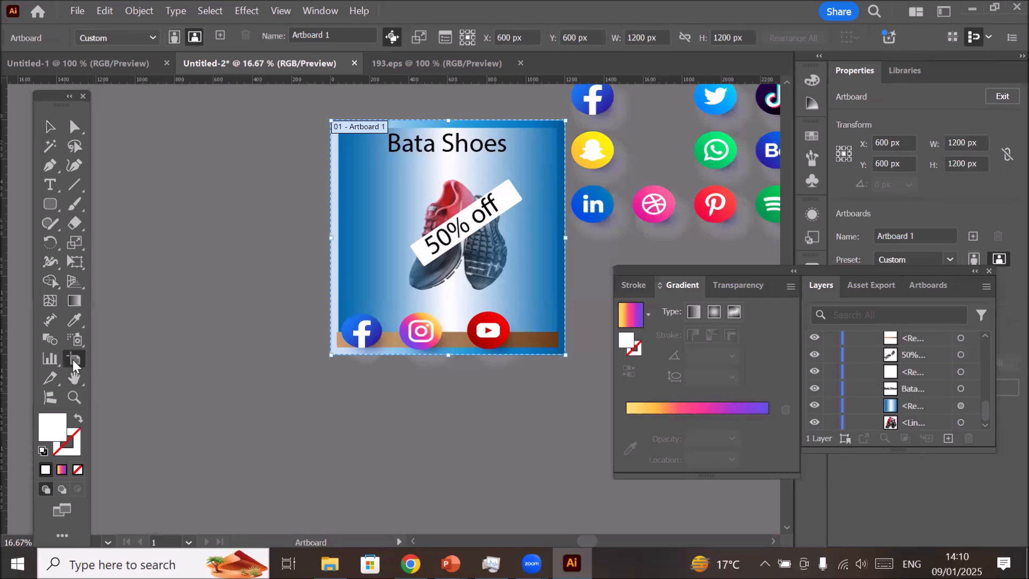
pyautogui.click(221, 36)
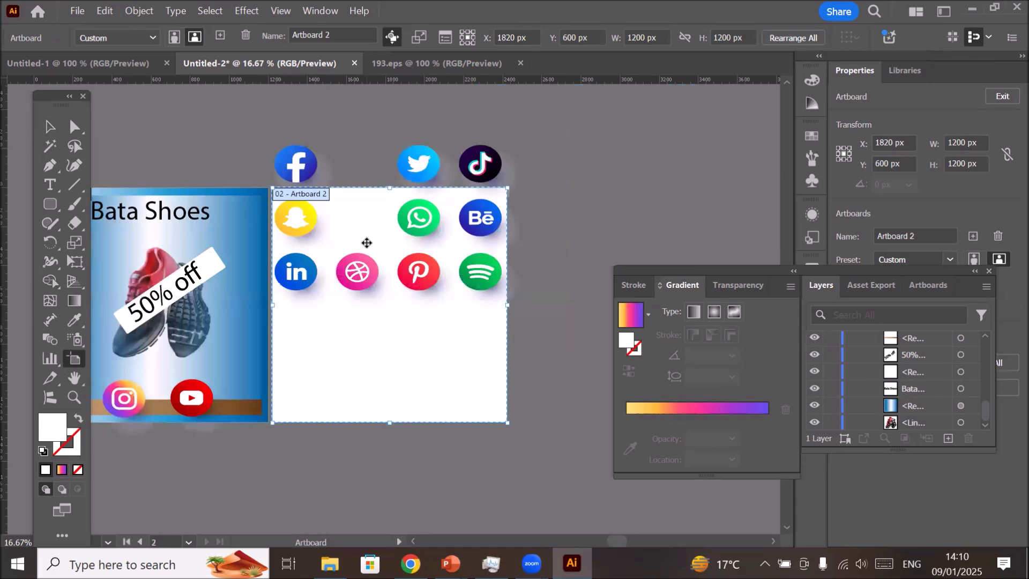
pyautogui.click(219, 36)
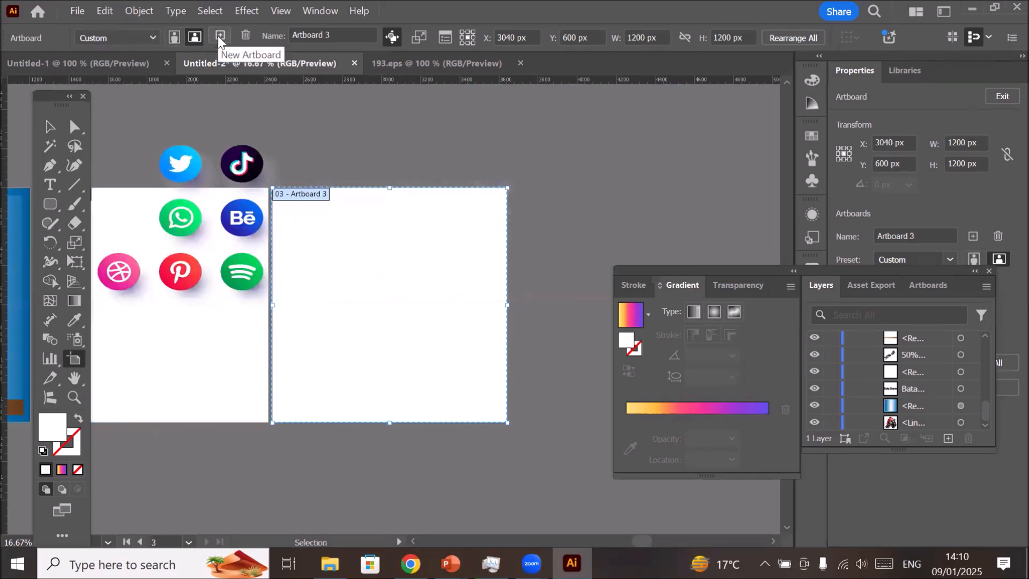
pyautogui.click(219, 36)
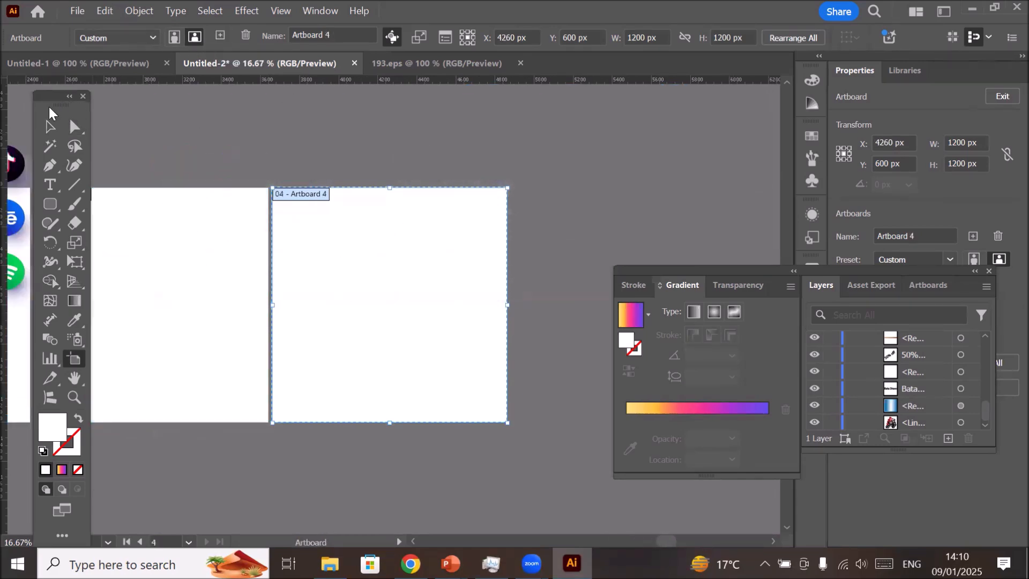
pyautogui.click(50, 126)
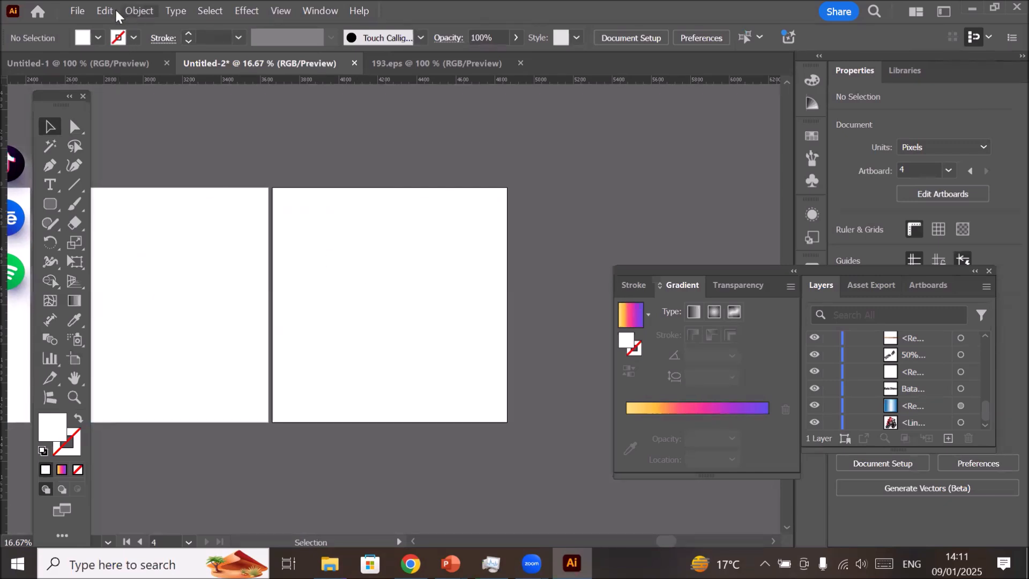
# - Place Model-F (3).png from the Transparent PNG folder on Artboard 4 at about 715 x 546 px and embed it
pyautogui.click(78, 12)
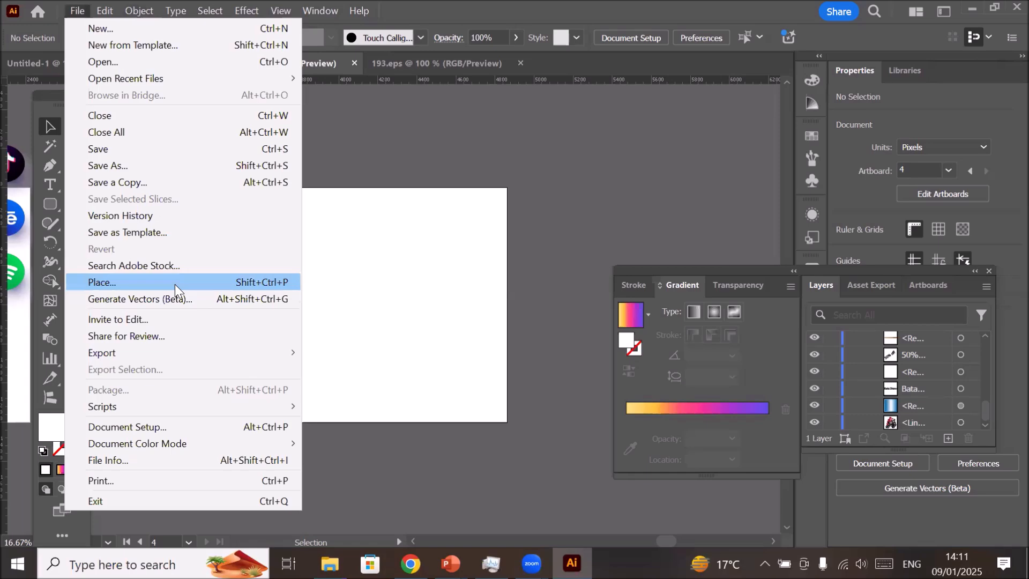
pyautogui.click(175, 284)
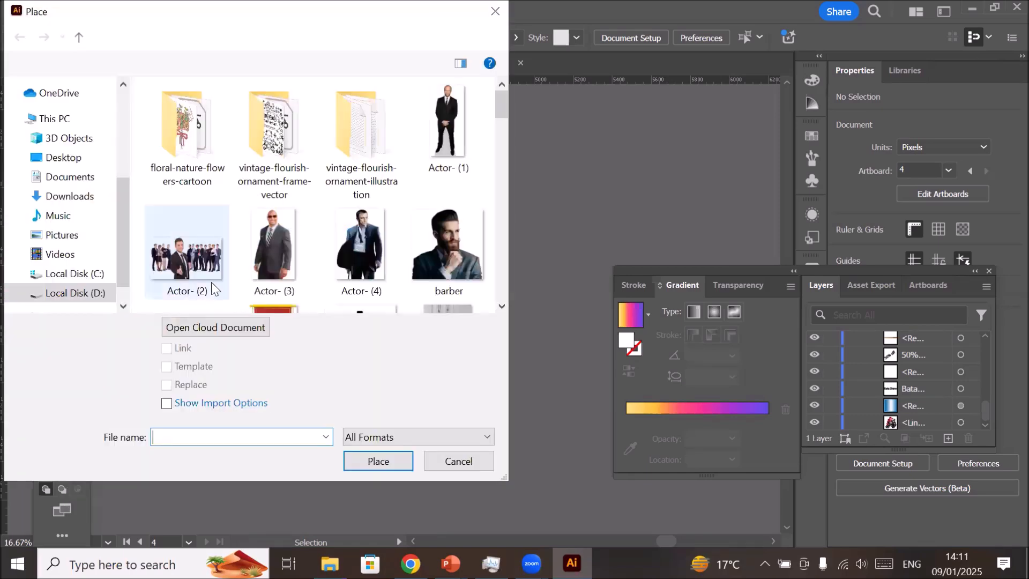
pyautogui.scroll(-6, 336, 268)
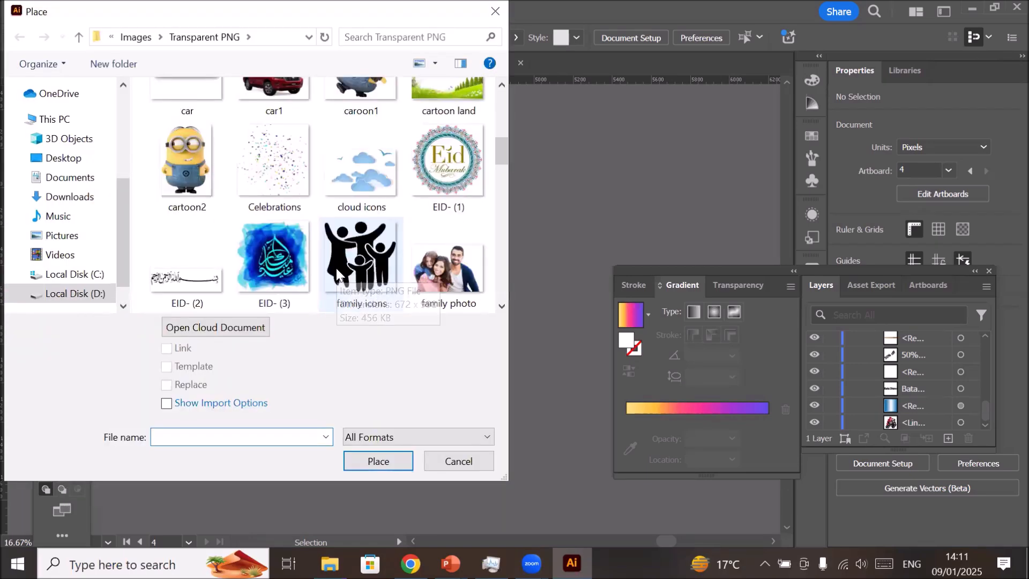
pyautogui.scroll(-5, 336, 268)
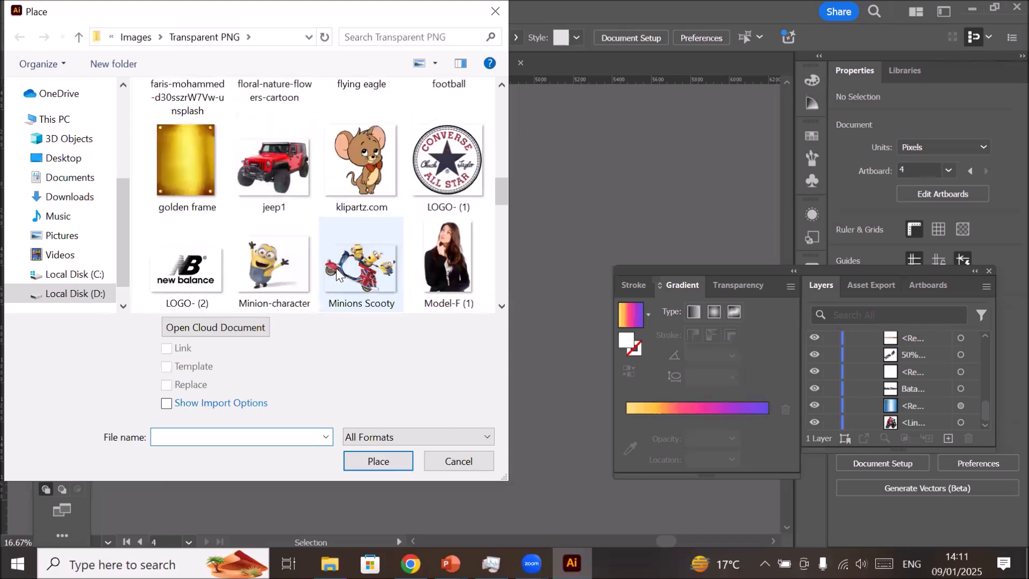
pyautogui.scroll(-2, 336, 268)
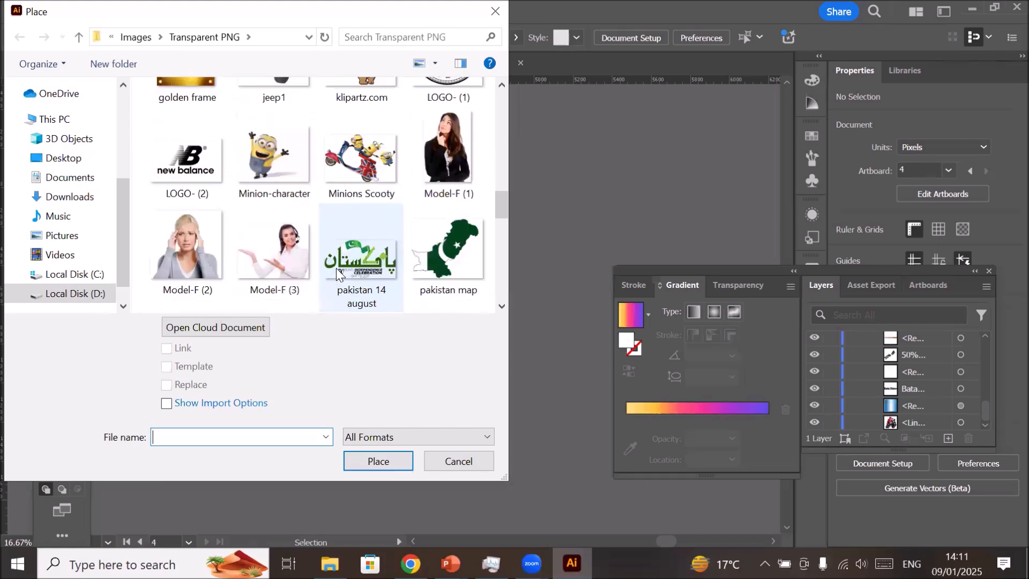
pyautogui.click(245, 262)
pyautogui.click(365, 461)
pyautogui.moveTo(332, 241); pyautogui.dragTo(469, 370)
pyautogui.moveTo(433, 307); pyautogui.dragTo(423, 307)
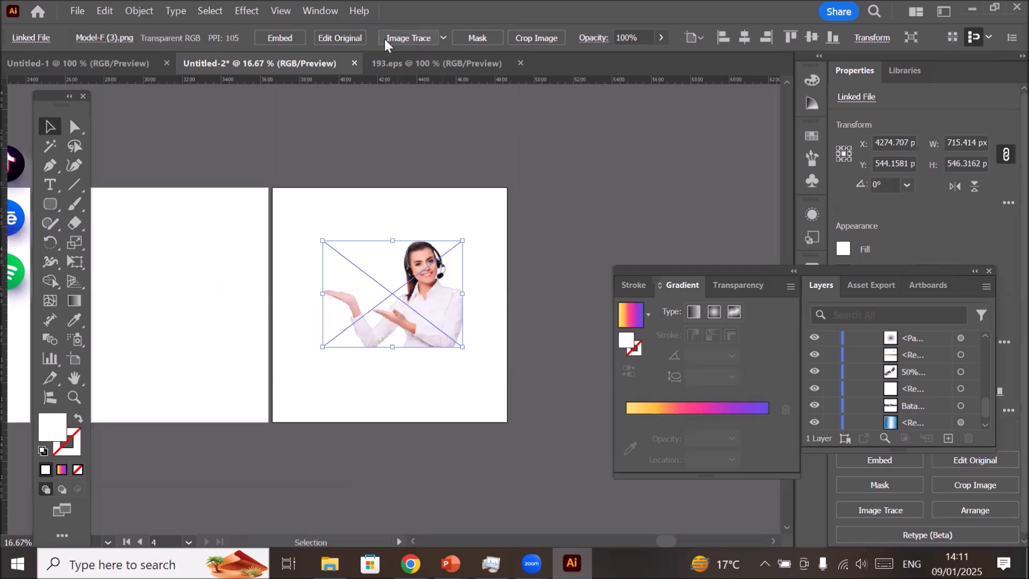
pyautogui.click(267, 33)
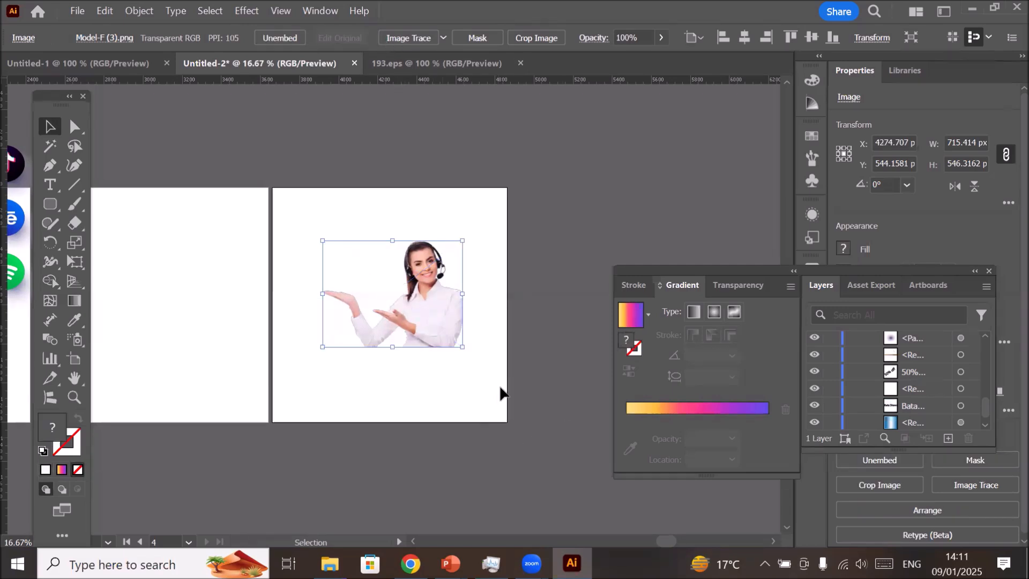
# - Draw a rectangle about 1004 x 908 px over the photo on Artboard 4 and fill it with the yellow-pink-purple linear gradient
pyautogui.scroll(1, 501, 388)
pyautogui.scroll(-1, 478, 311)
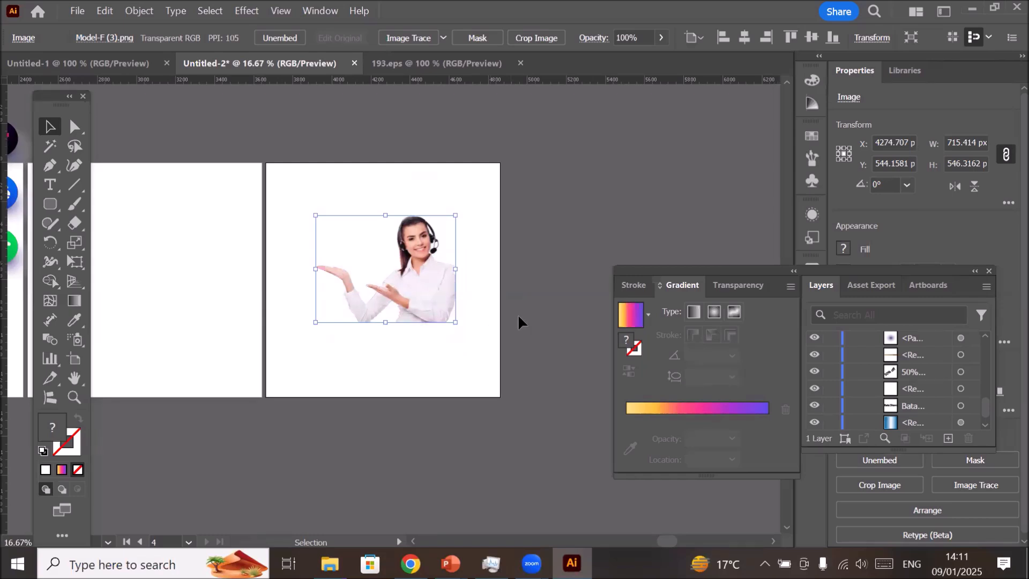
pyautogui.click(50, 205)
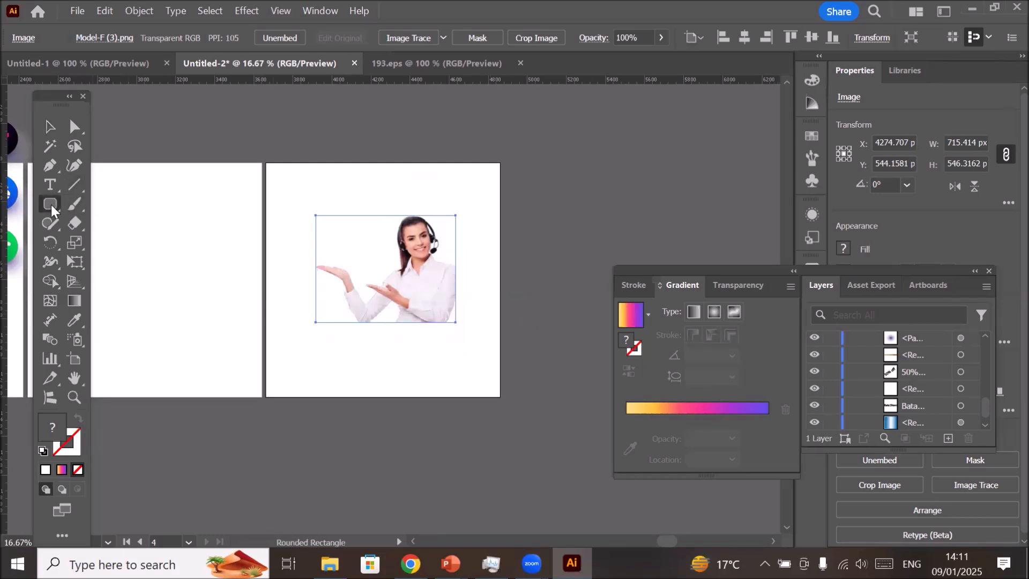
pyautogui.moveTo(288, 182); pyautogui.dragTo(484, 360)
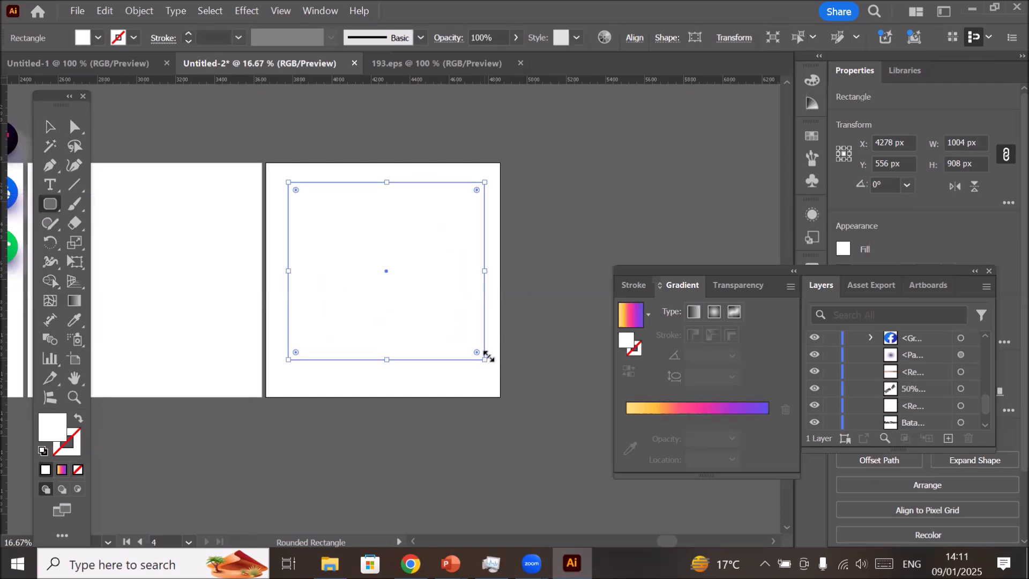
pyautogui.click(79, 305)
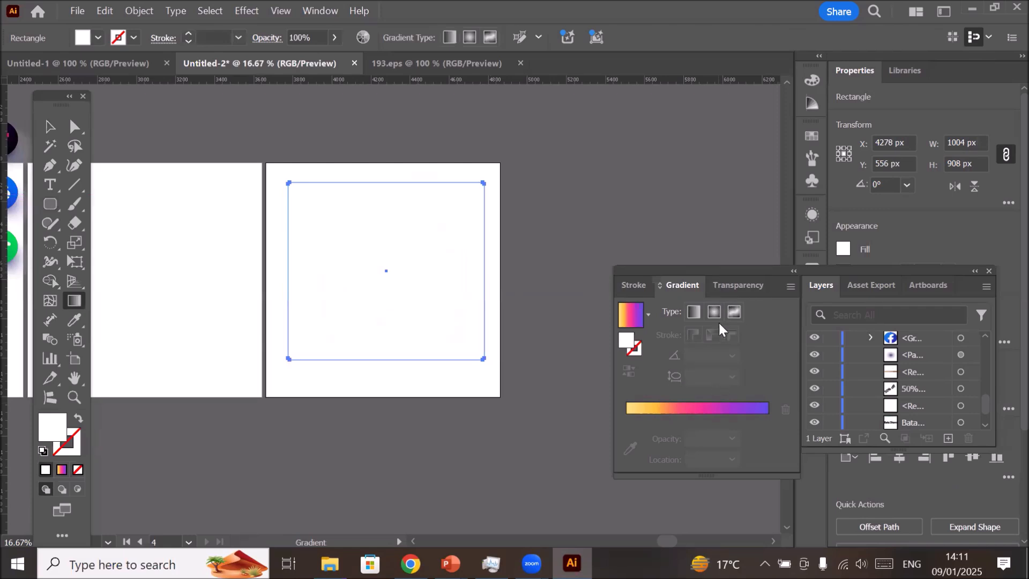
pyautogui.click(387, 248)
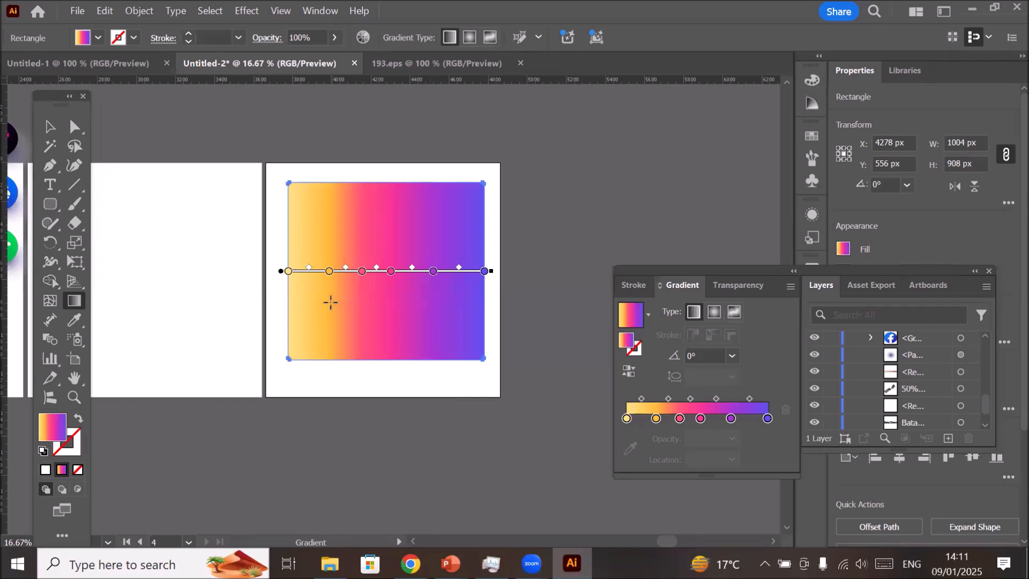
# - Remove the two pink colour stops from the rectangle's linear gradient and move the orange stop to a location of about 33%
pyautogui.scroll(2, 330, 302)
pyautogui.scroll(-1, 354, 254)
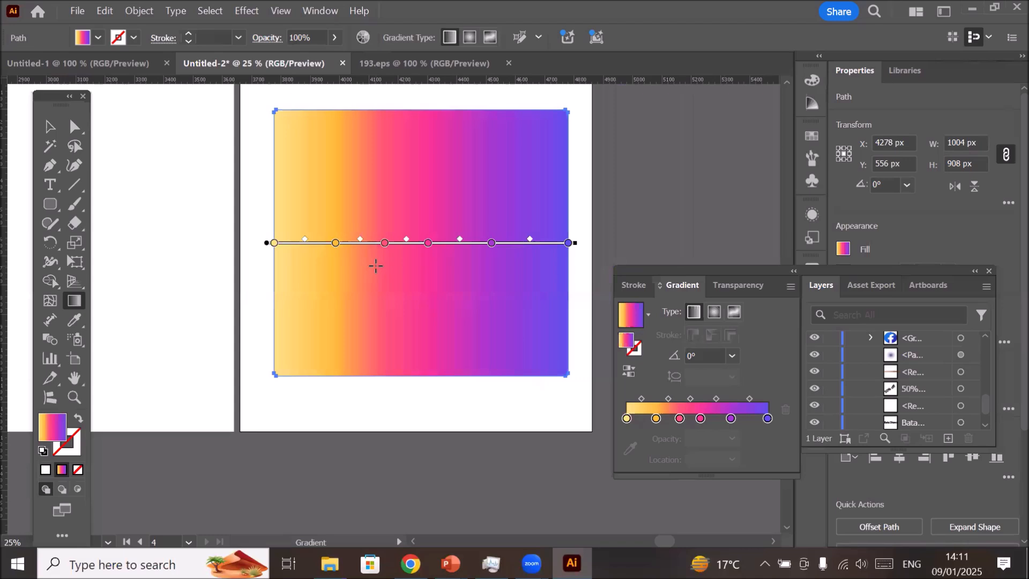
pyautogui.click(335, 244)
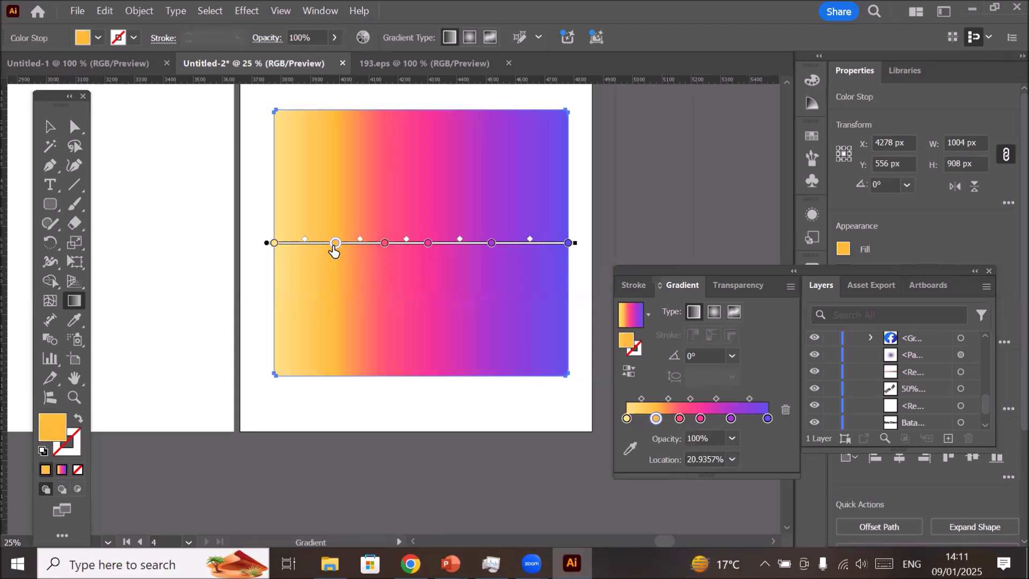
pyautogui.click(428, 244)
pyautogui.moveTo(427, 243); pyautogui.dragTo(425, 333)
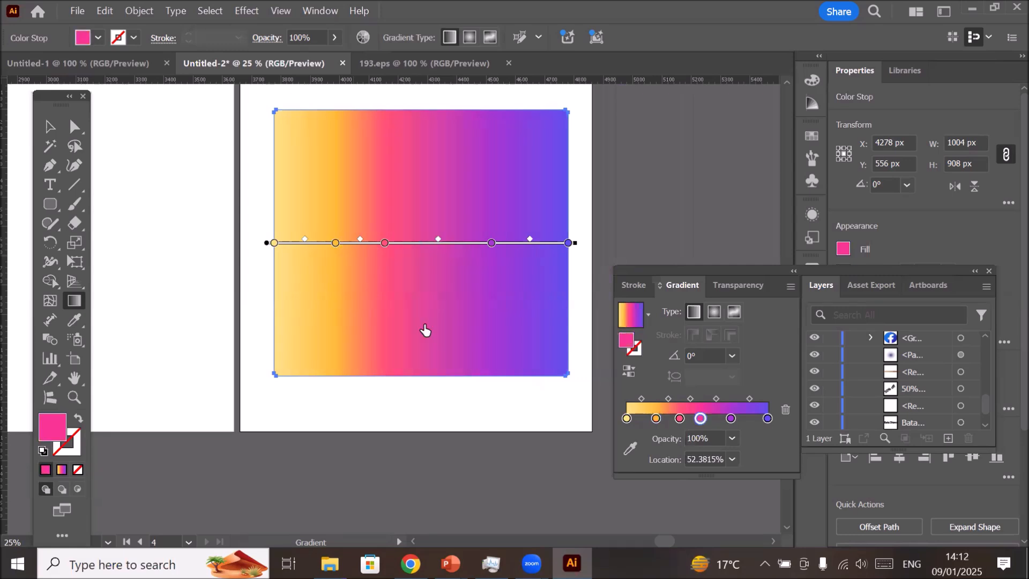
pyautogui.click(385, 243)
pyautogui.moveTo(384, 243); pyautogui.dragTo(376, 324)
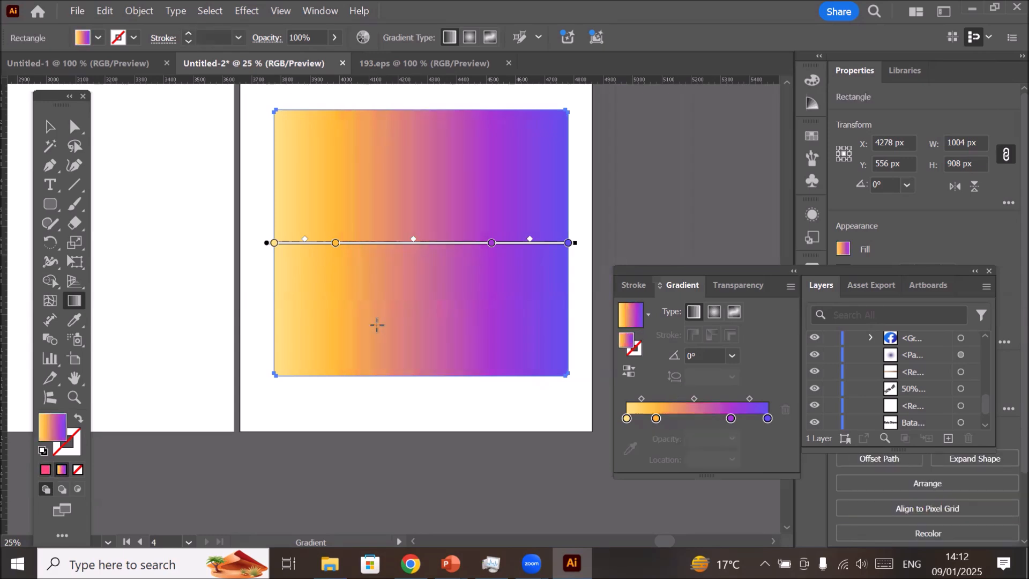
pyautogui.moveTo(761, 268); pyautogui.dragTo(682, 136)
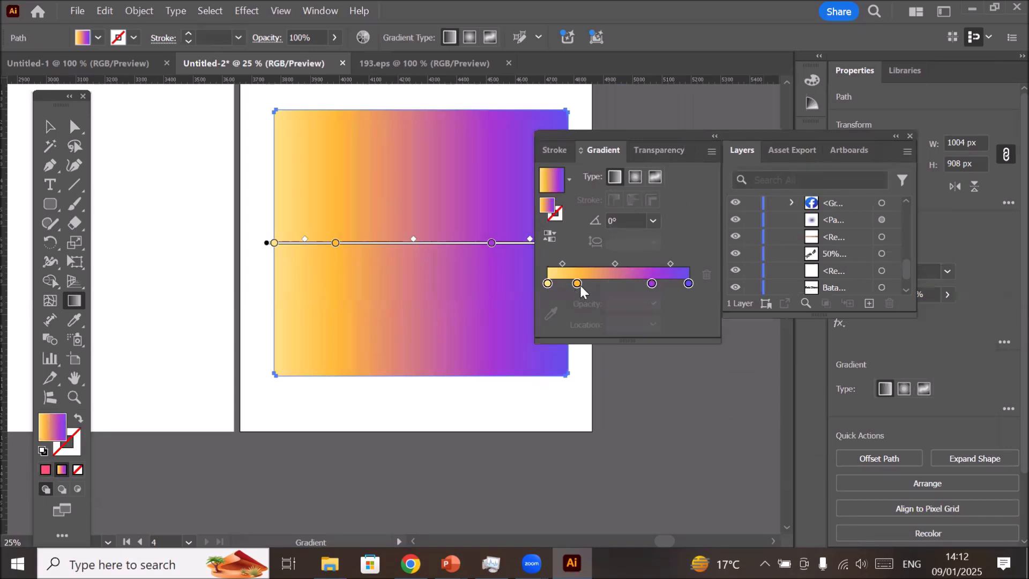
pyautogui.moveTo(579, 285); pyautogui.dragTo(595, 288)
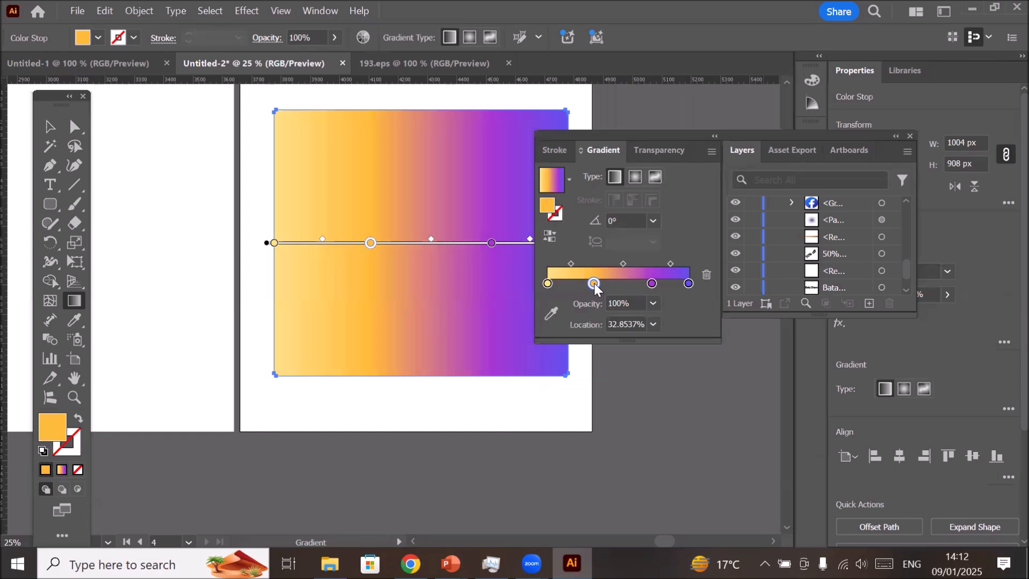
# - Try the radial type on the rectangle, and change its fill to a freeform gradient drawn with Points
pyautogui.click(631, 176)
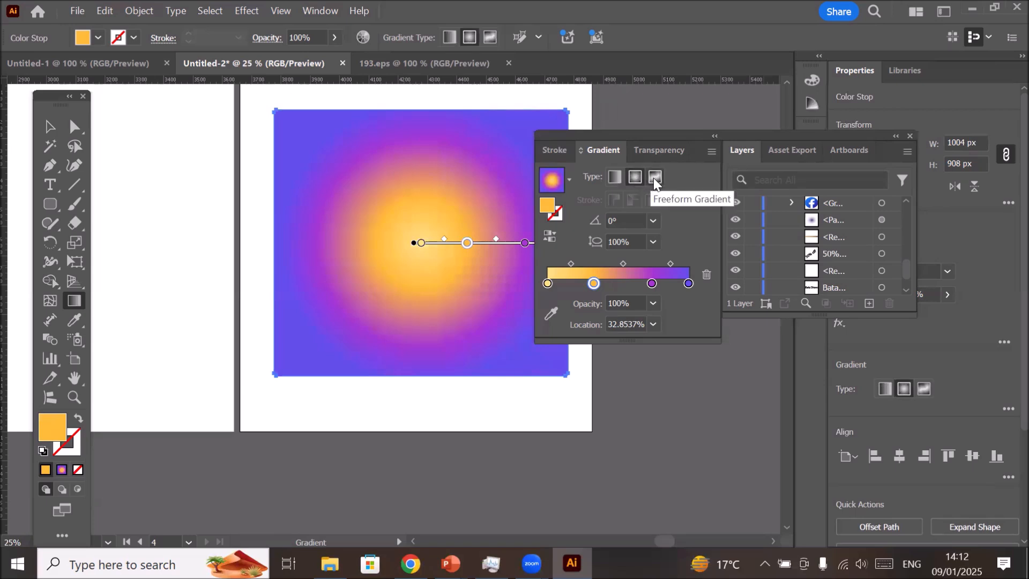
pyautogui.click(654, 178)
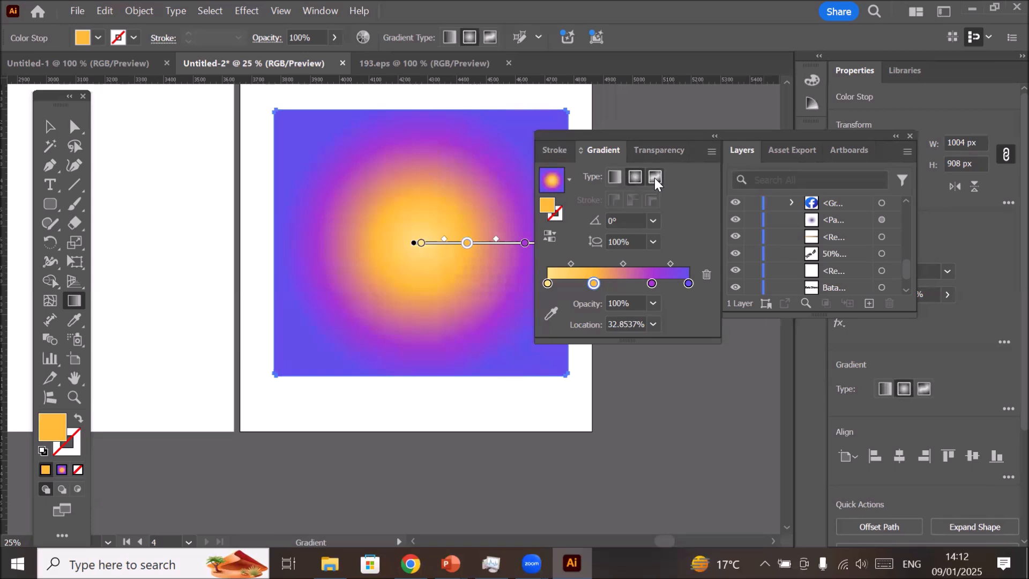
pyautogui.moveTo(634, 134); pyautogui.dragTo(698, 190)
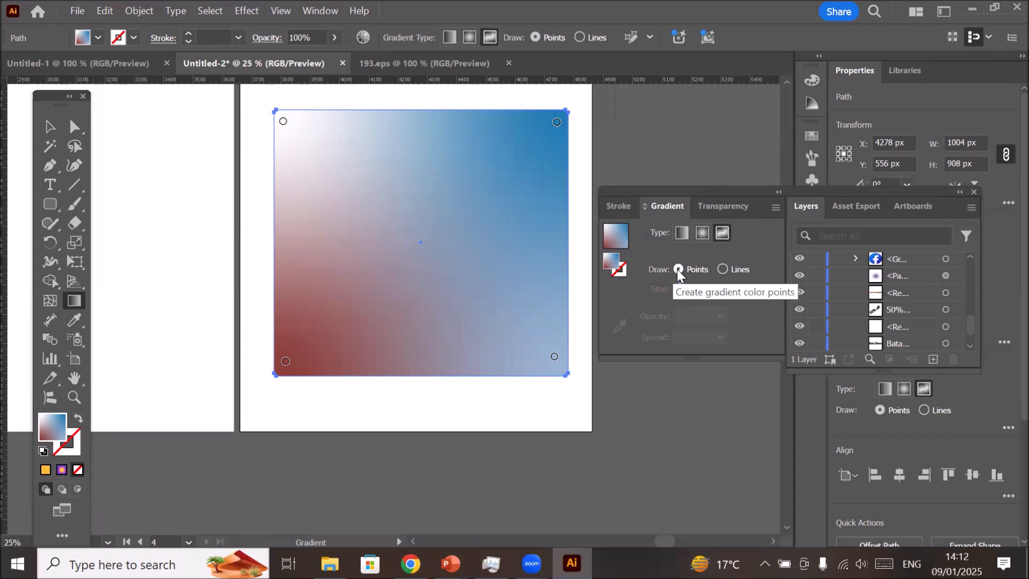
pyautogui.click(722, 269)
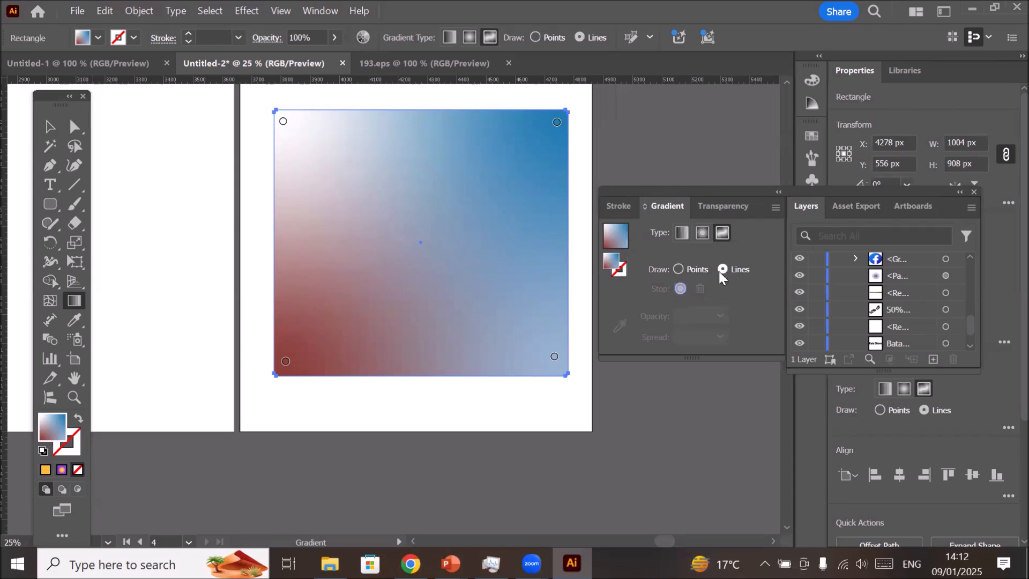
pyautogui.click(679, 270)
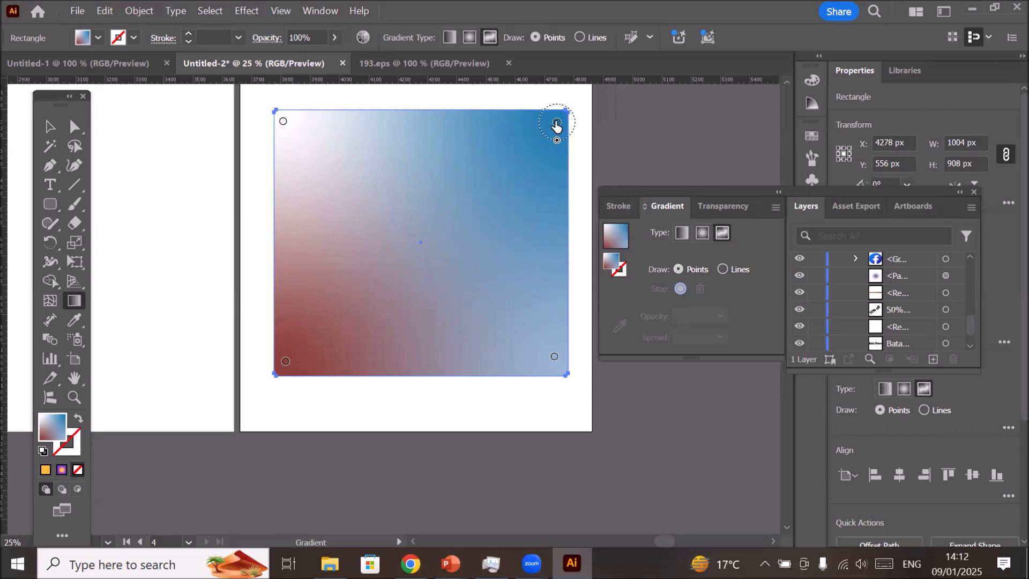
# - Select the freeform gradient's blue, white and dark red corner colour points one after another
pyautogui.click(558, 125)
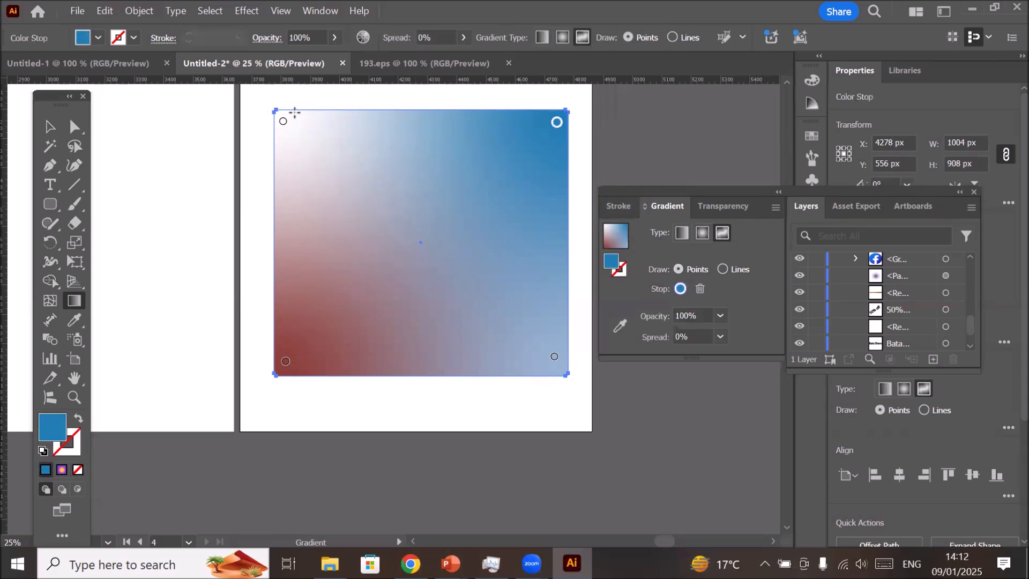
pyautogui.click(279, 124)
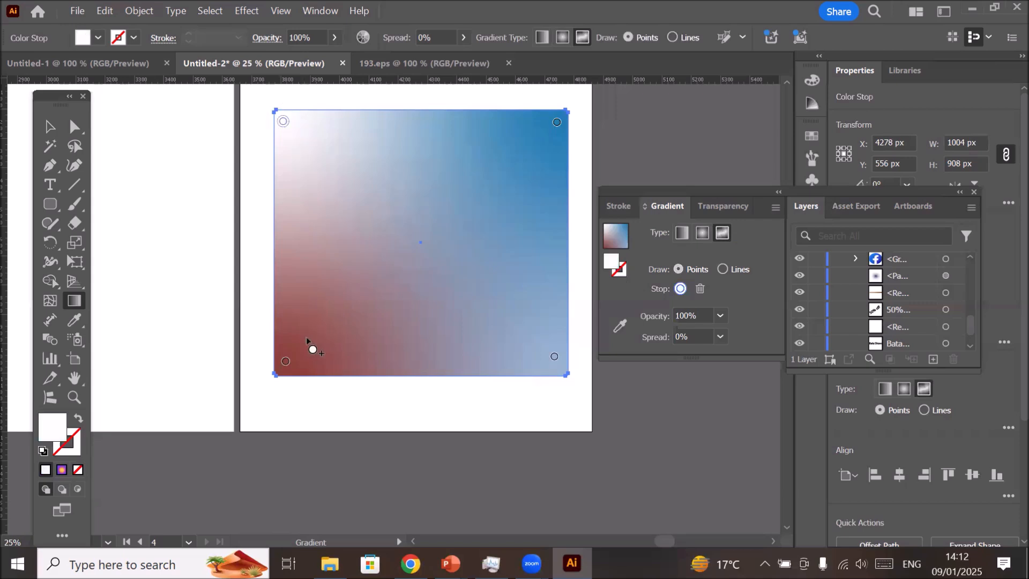
pyautogui.click(286, 363)
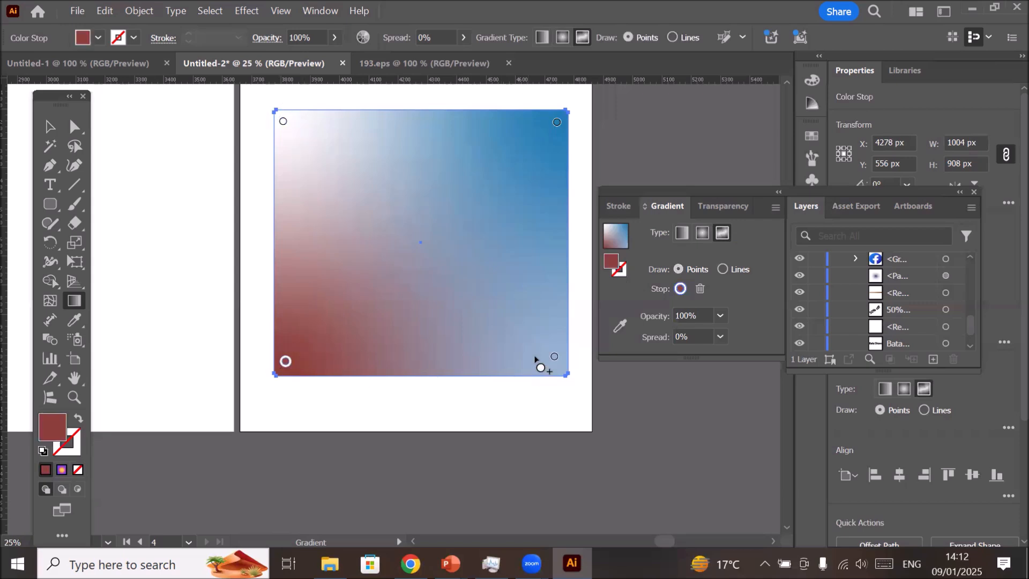
# - Try black, orange-yellow and lime colours on the rectangle's upper-left gradient stop and return it to white (FFFFFF)
pyautogui.click(555, 358)
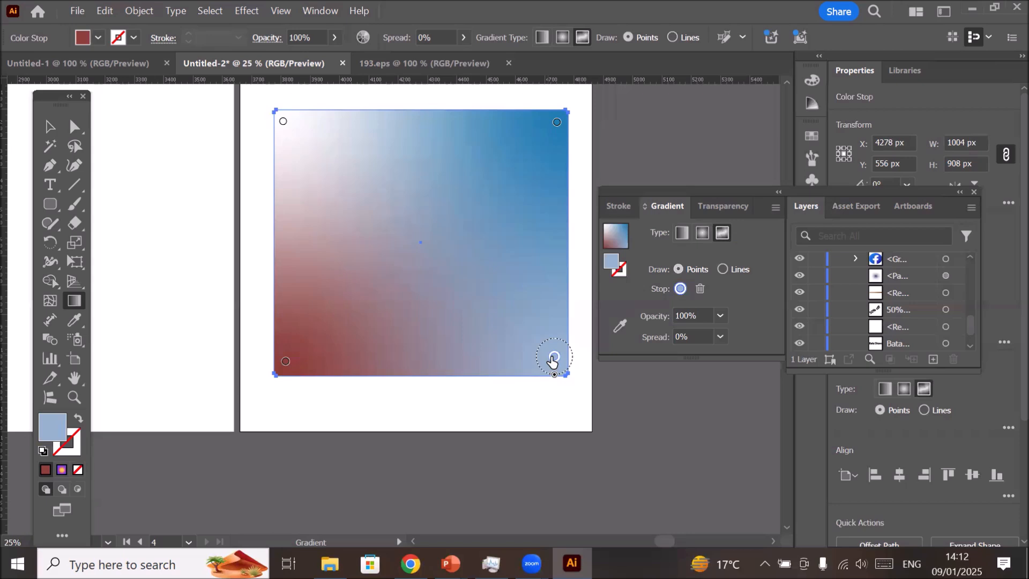
pyautogui.click(284, 124)
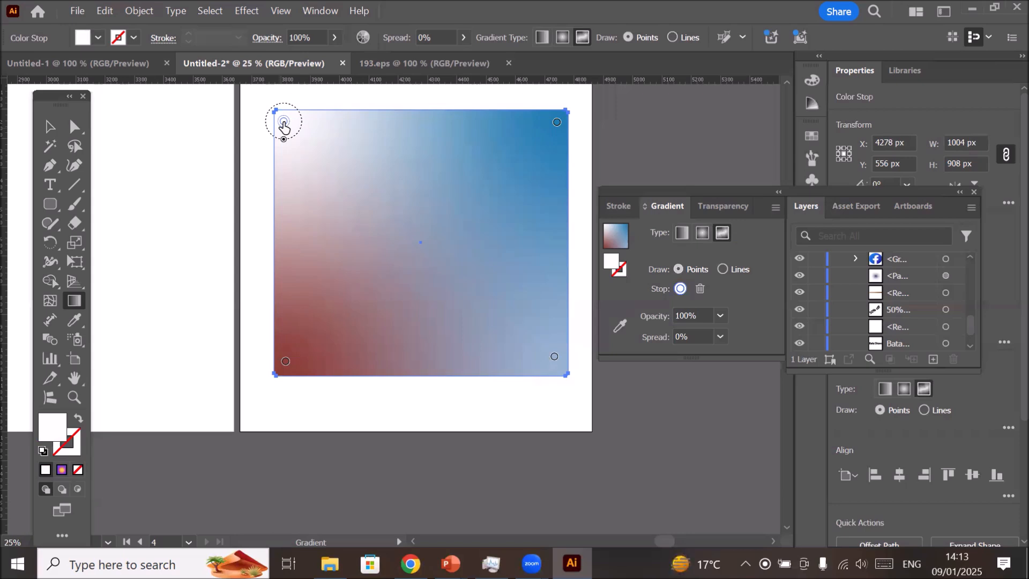
pyautogui.doubleClick(284, 123)
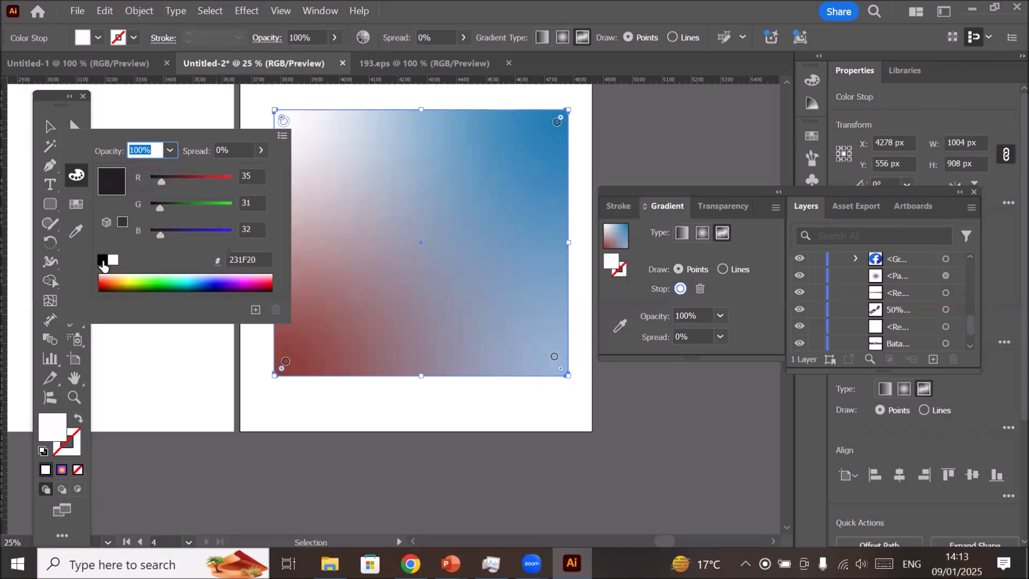
pyautogui.click(102, 261)
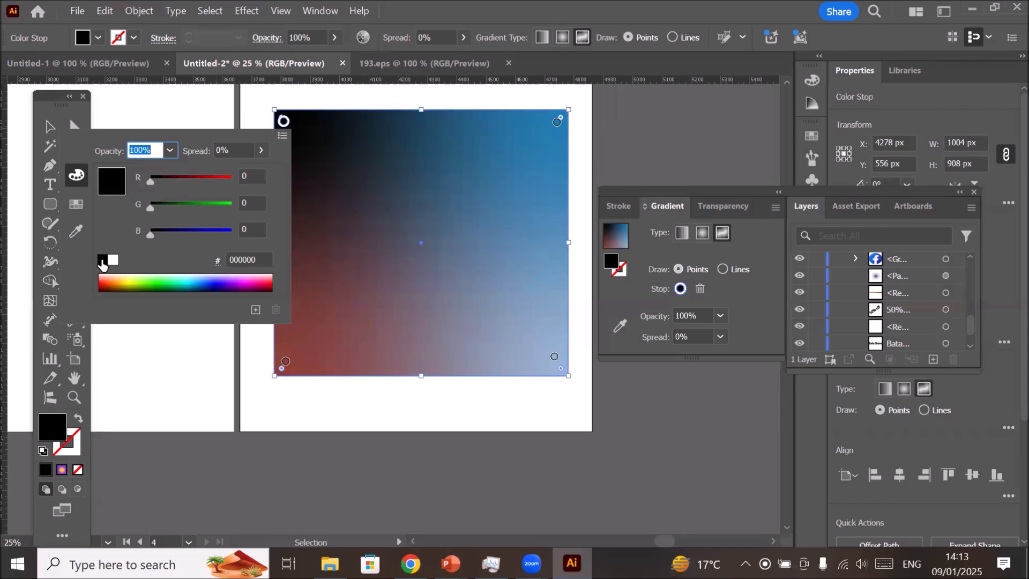
pyautogui.click(123, 278)
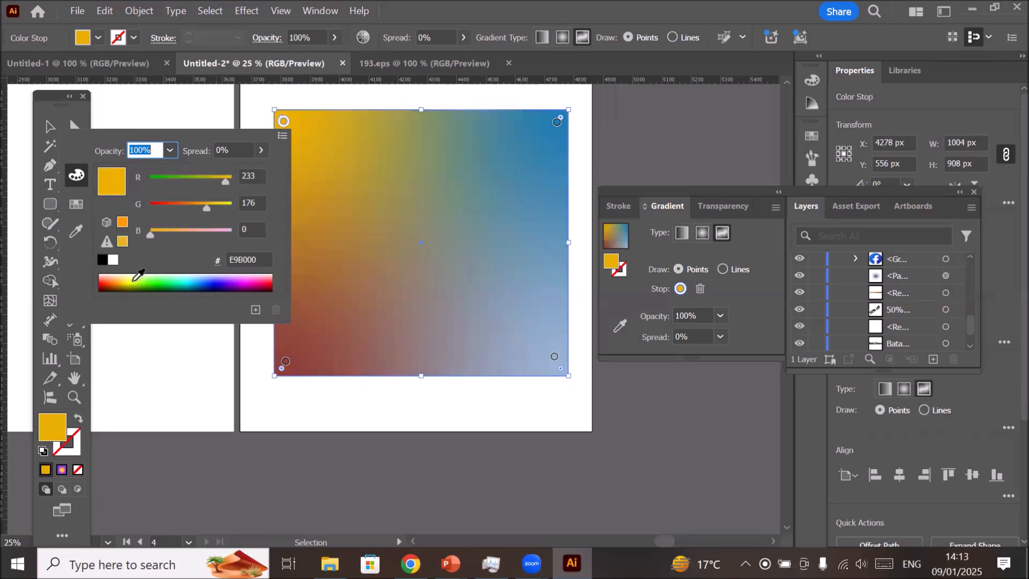
pyautogui.click(134, 278)
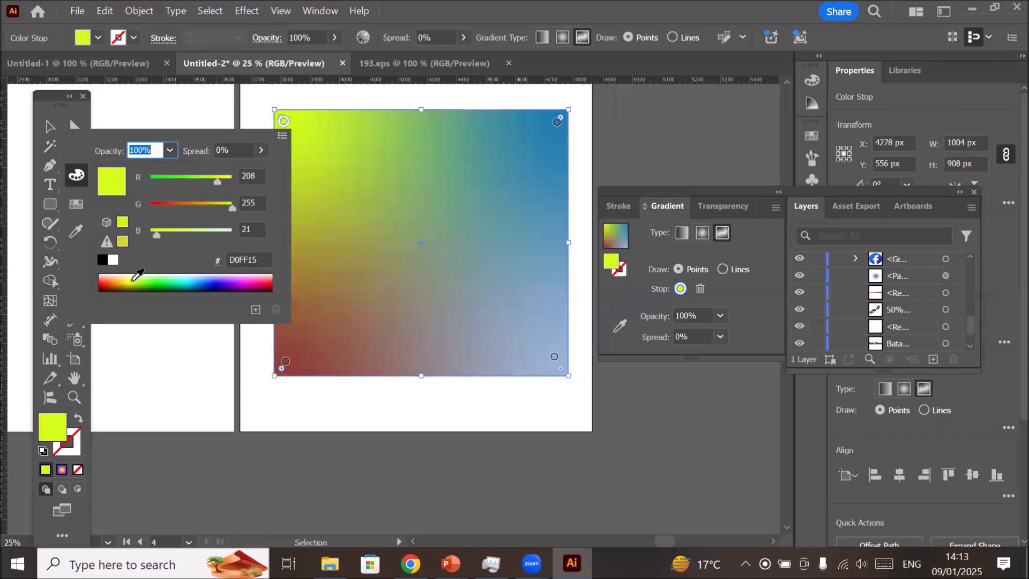
pyautogui.click(114, 260)
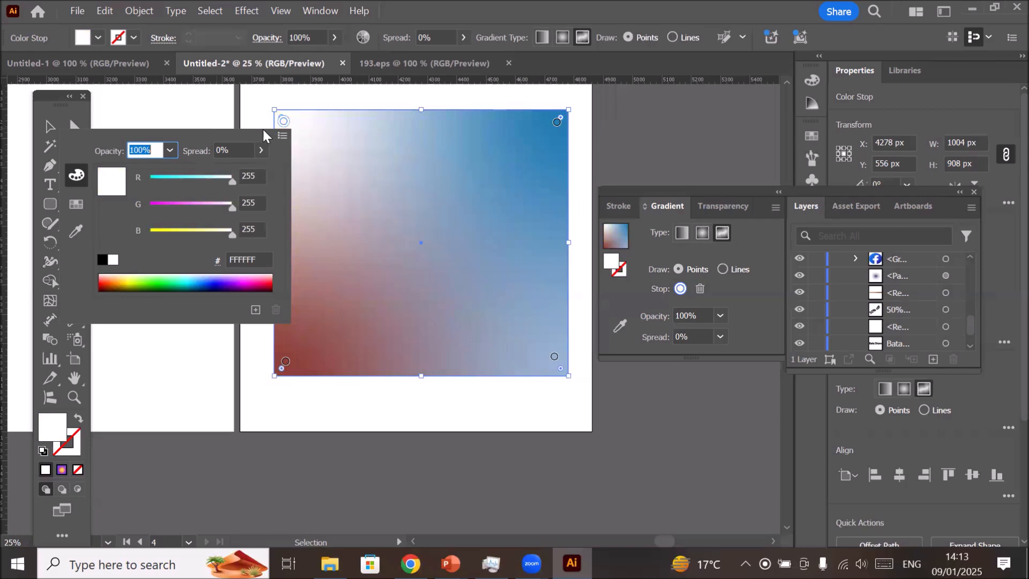
pyautogui.click(283, 123)
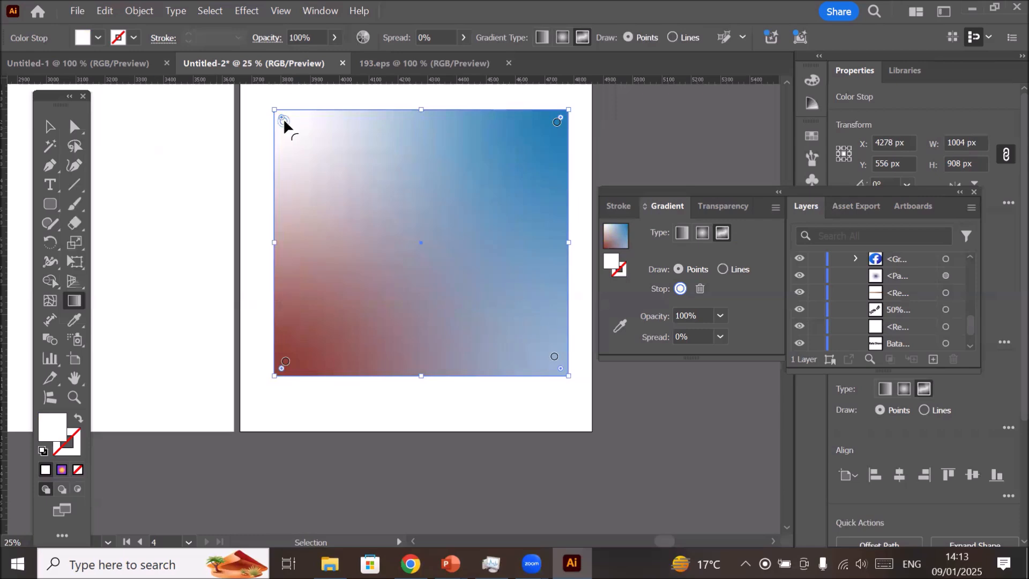
# - Move the upper-left white stop to the middle of the rectangle's right edge and add another white stop in the upper-left corner
pyautogui.moveTo(283, 118); pyautogui.dragTo(275, 89)
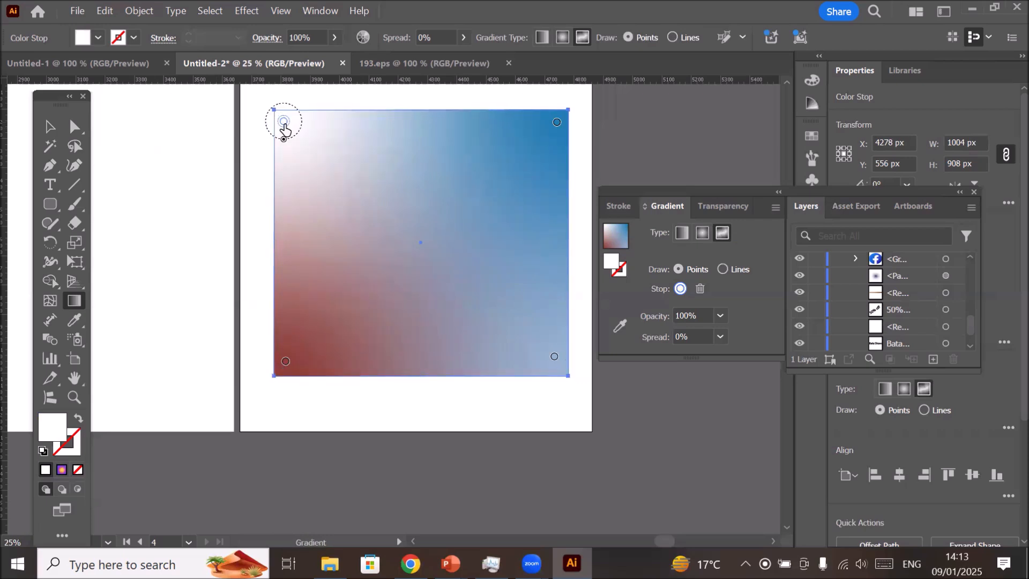
pyautogui.moveTo(283, 124); pyautogui.dragTo(378, 190)
pyautogui.moveTo(416, 224); pyautogui.dragTo(554, 231)
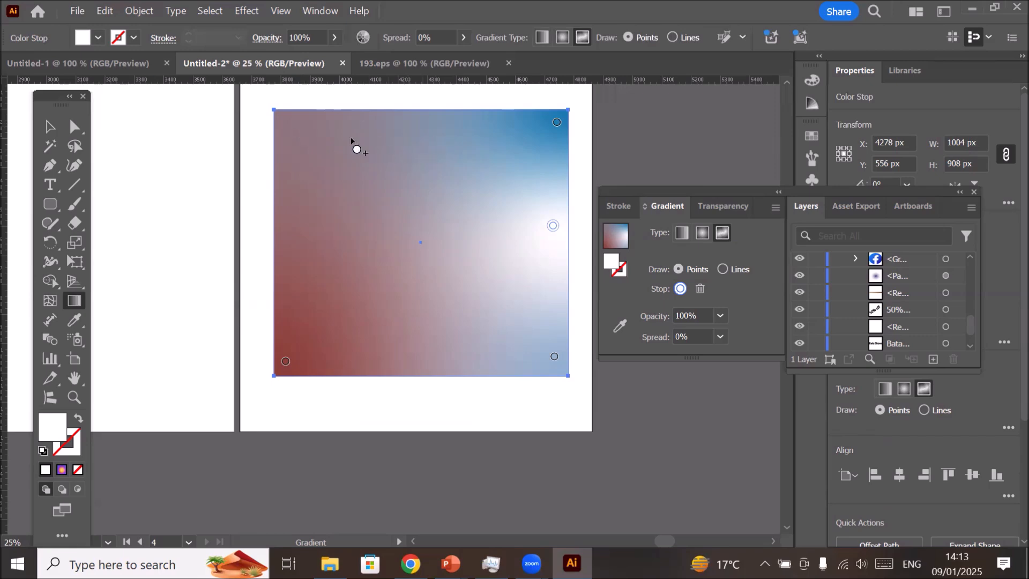
pyautogui.click(288, 123)
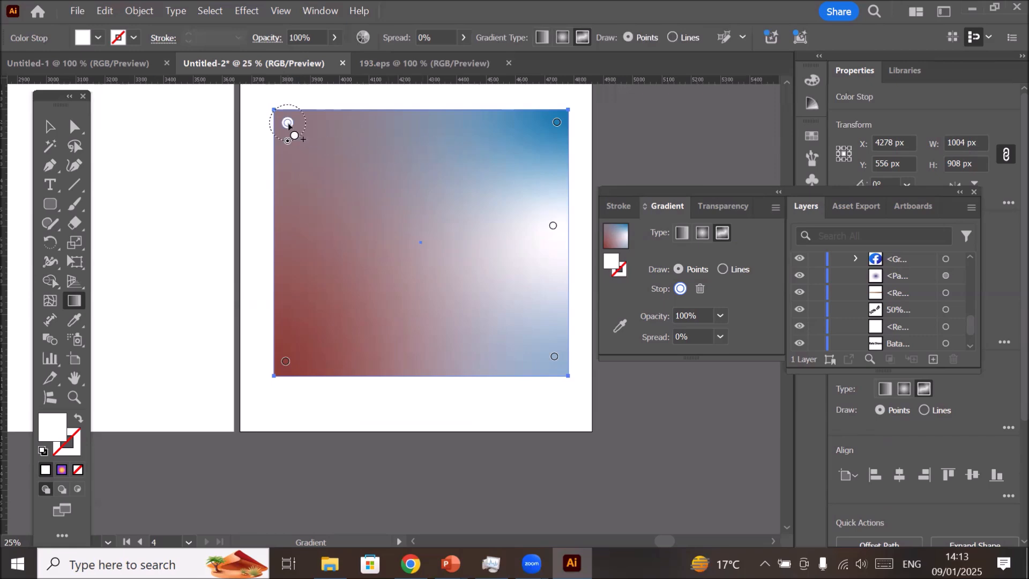
# - Move the white stop at the right edge to the rectangle's centre and colour it black (000000)
pyautogui.click(553, 227)
pyautogui.moveTo(553, 233); pyautogui.dragTo(424, 248)
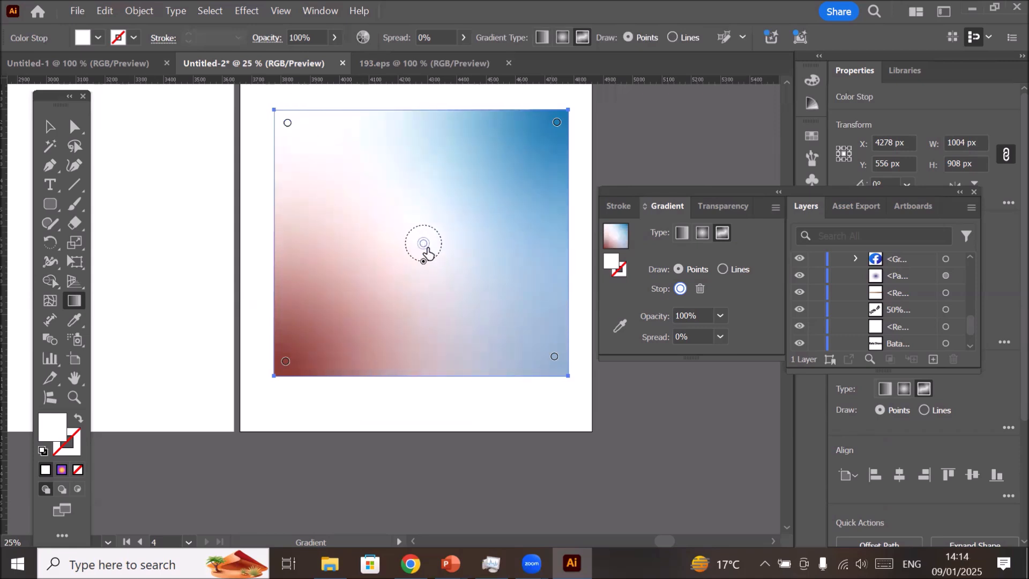
pyautogui.doubleClick(424, 246)
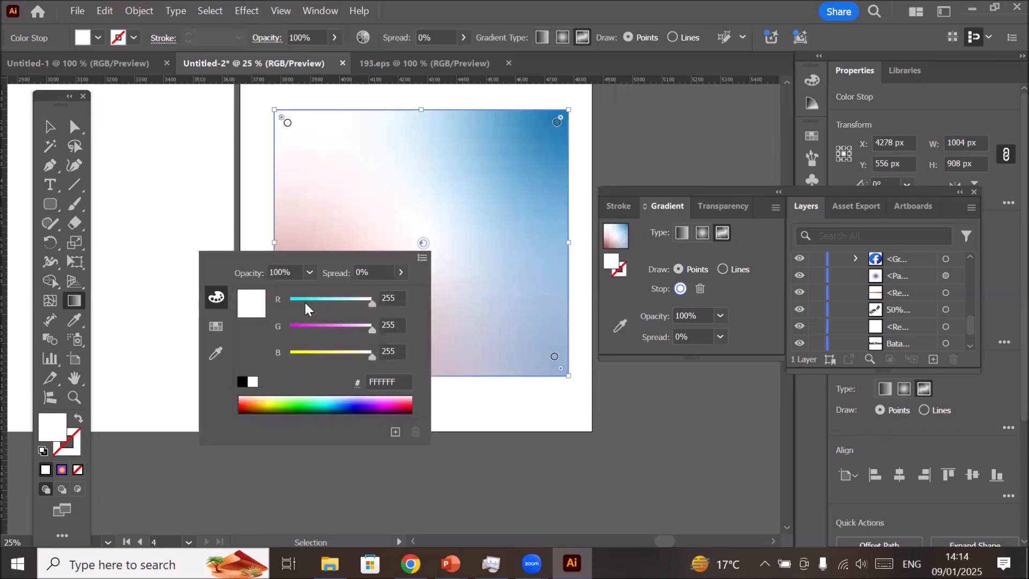
pyautogui.click(244, 383)
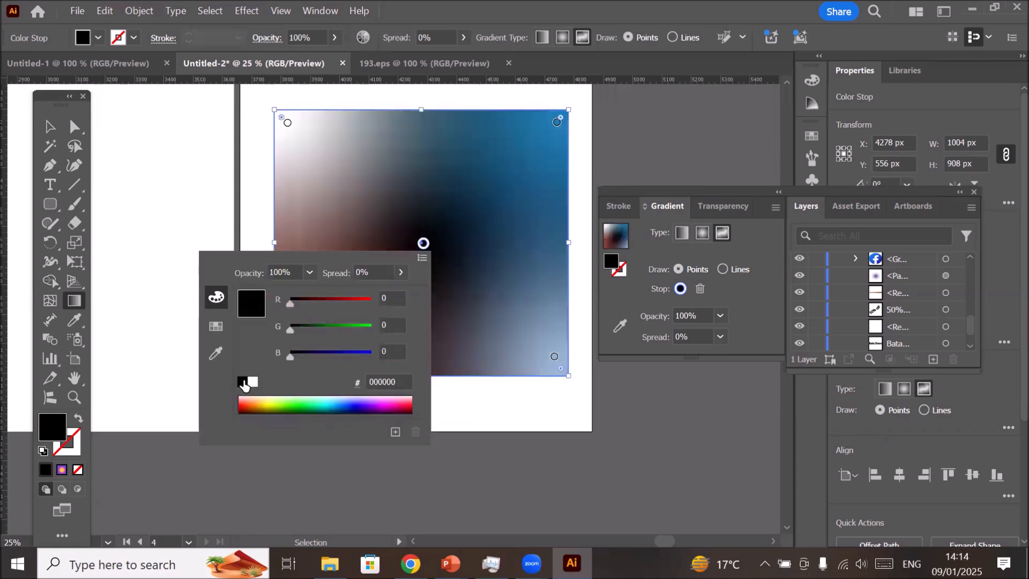
pyautogui.click(442, 156)
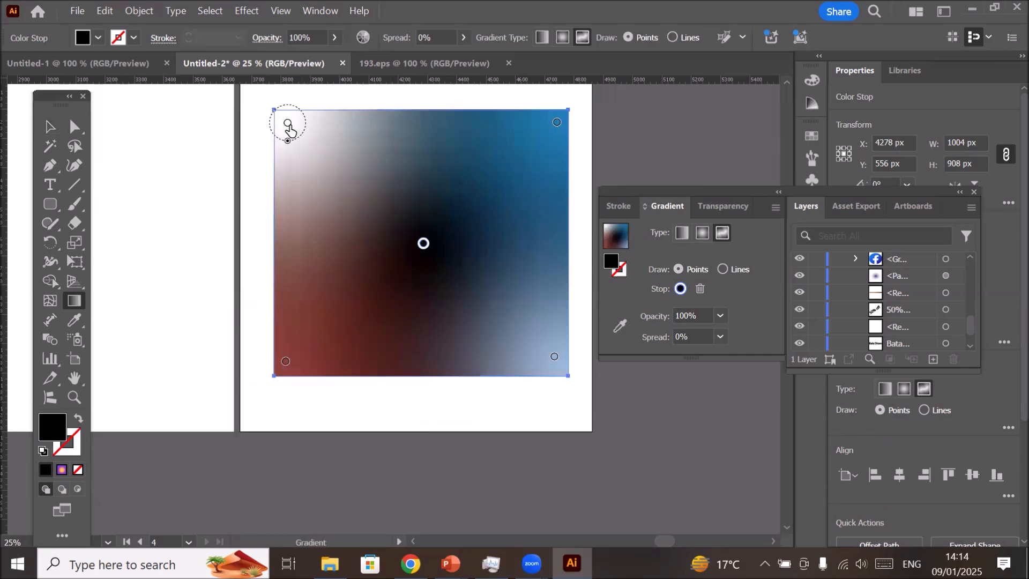
# - Set the colour of the rectangle's upper-right gradient stop to white (FFFFFF)
pyautogui.doubleClick(286, 128)
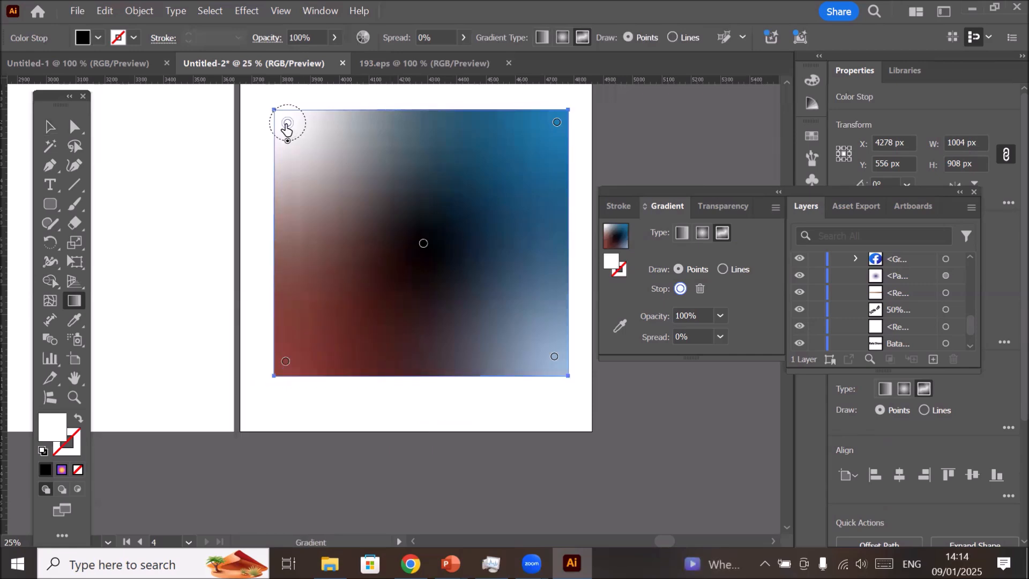
pyautogui.click(285, 128)
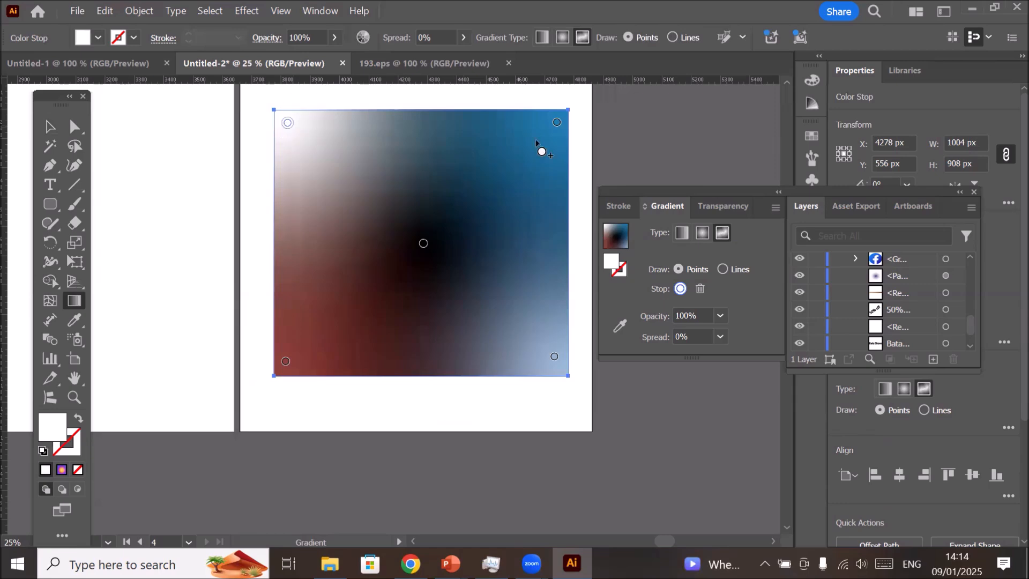
pyautogui.doubleClick(557, 123)
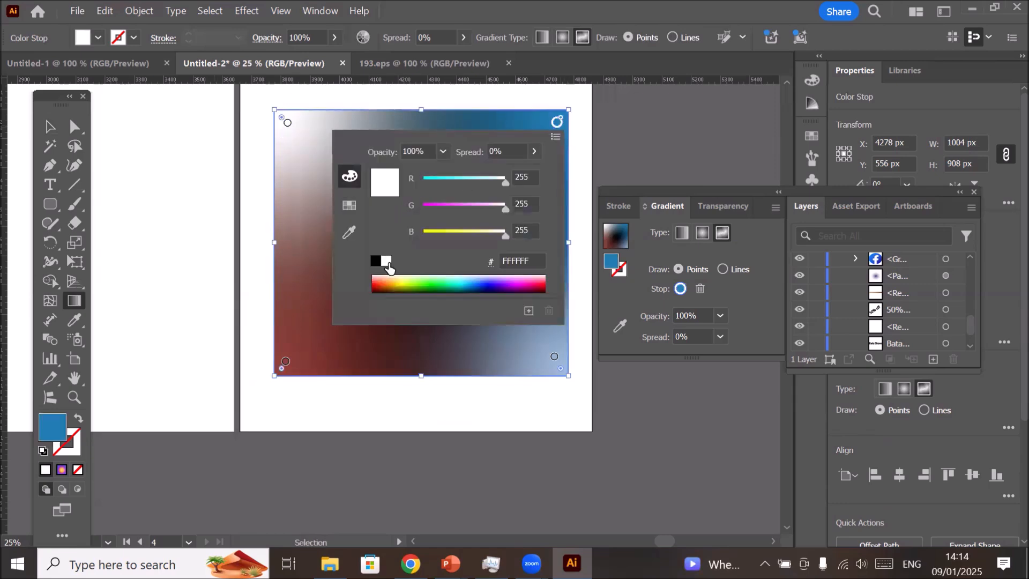
pyautogui.click(386, 261)
# - Recolour the lower-left and lower-right gradient stops to white (FFFFFF)
pyautogui.click(285, 361)
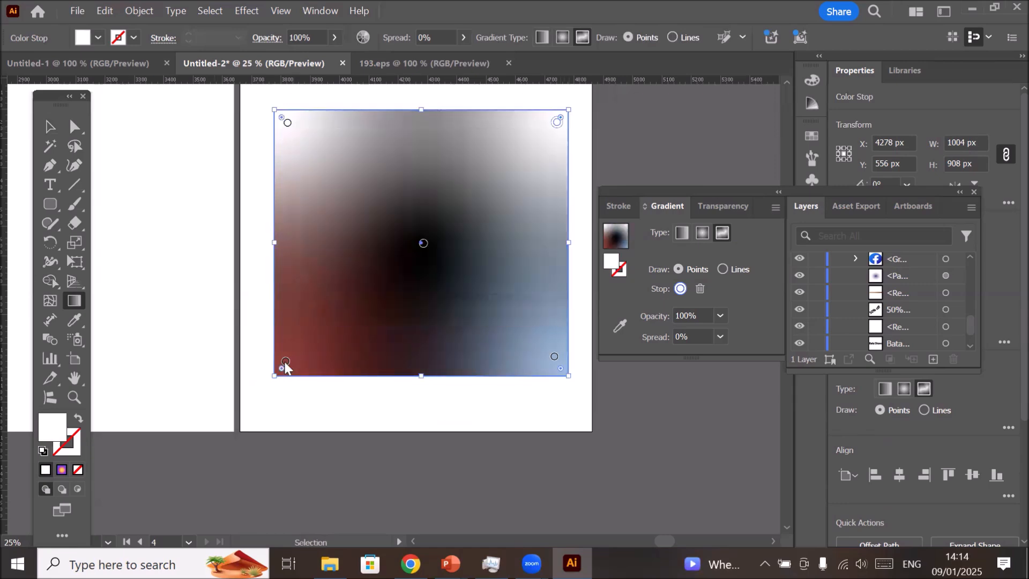
pyautogui.doubleClick(285, 361)
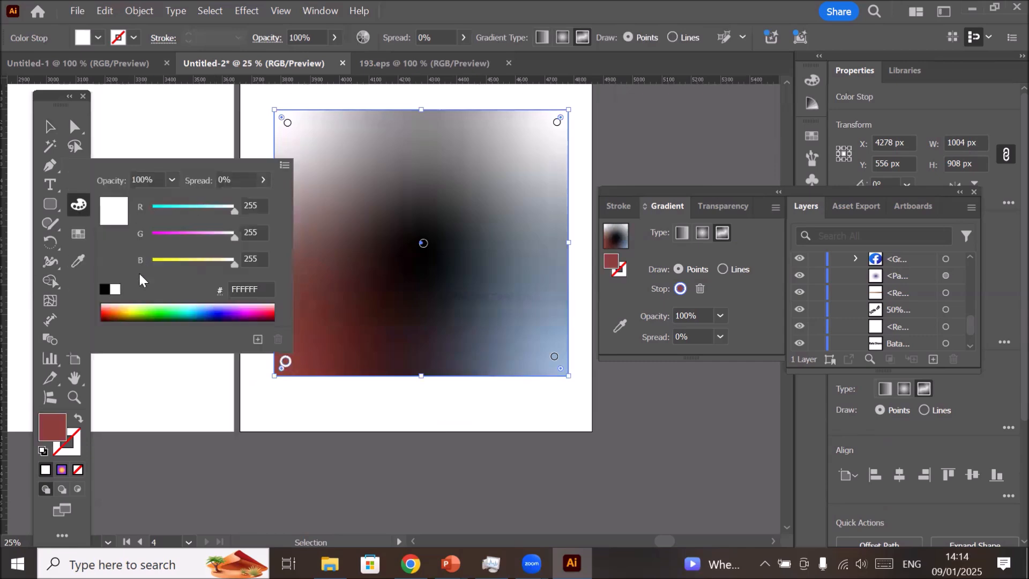
pyautogui.click(115, 290)
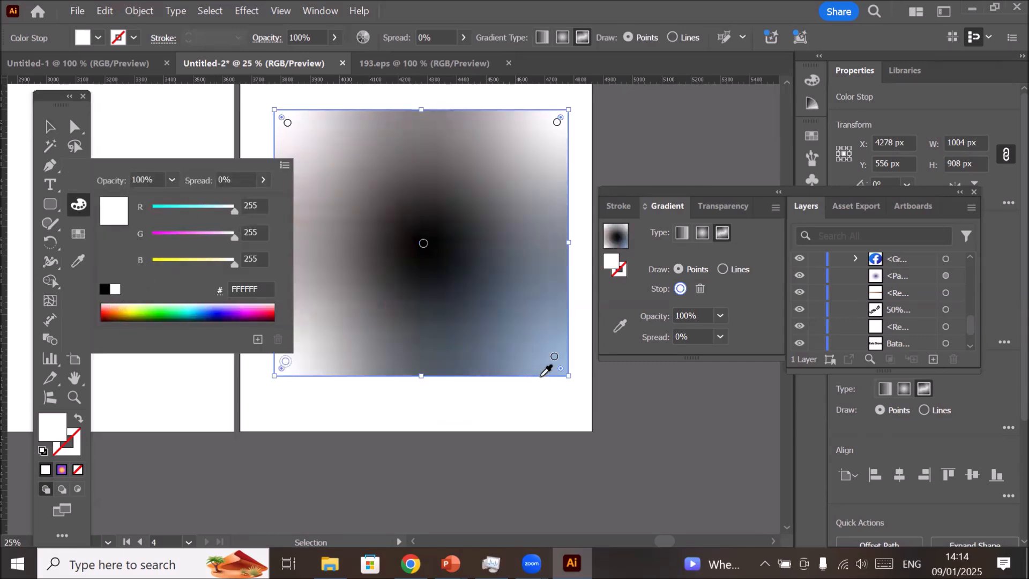
pyautogui.click(554, 357)
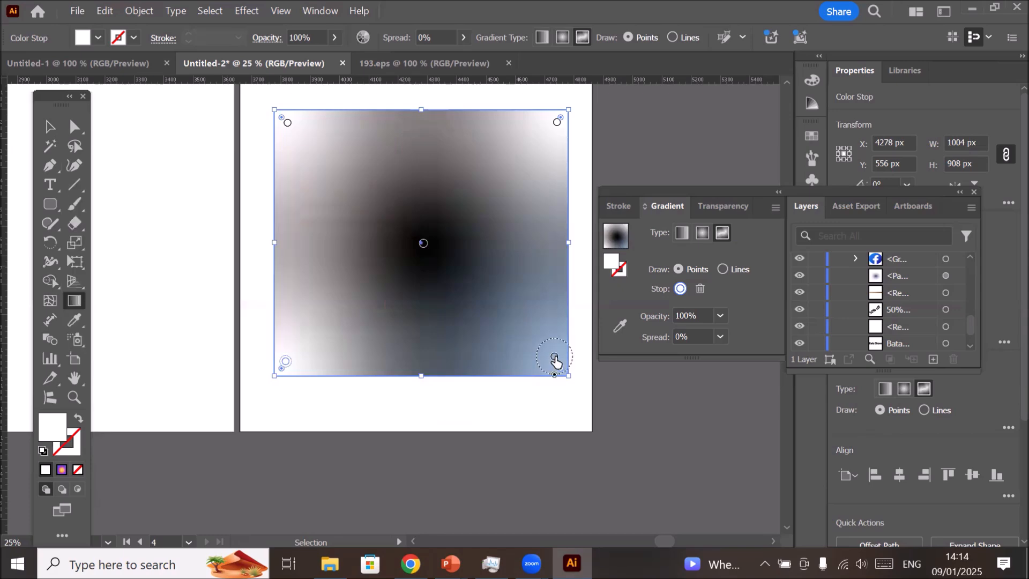
pyautogui.doubleClick(554, 357)
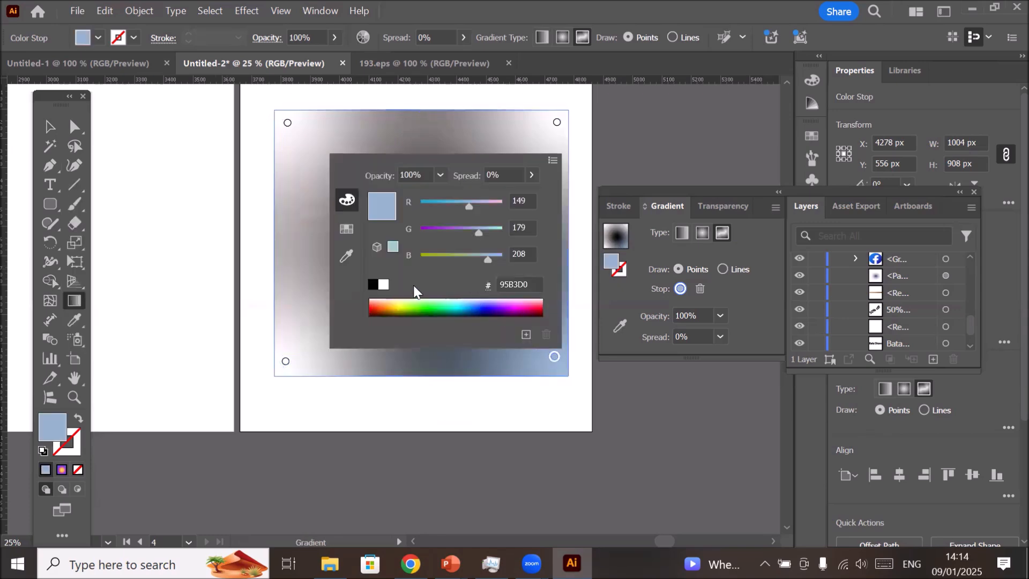
pyautogui.click(384, 284)
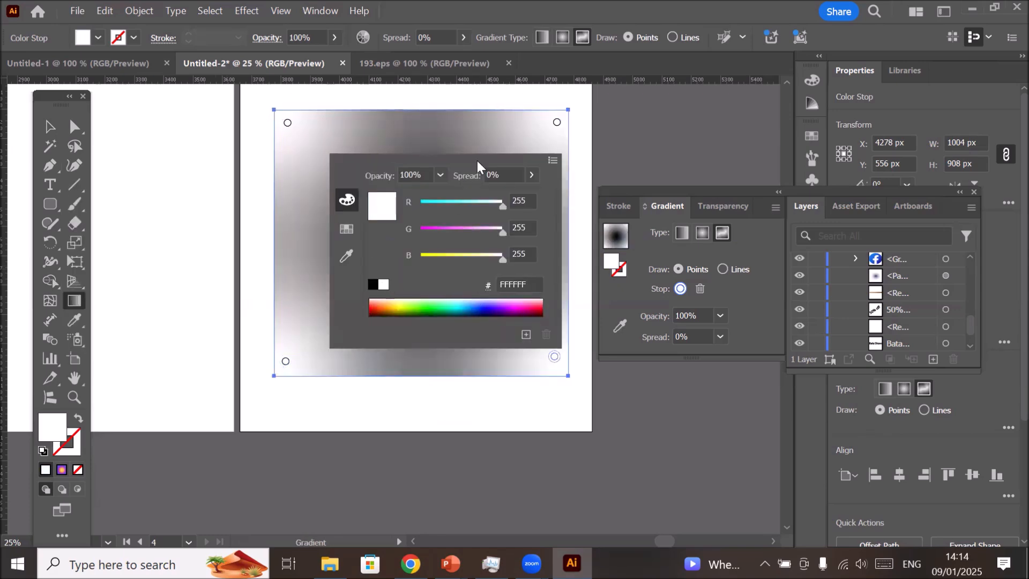
pyautogui.click(431, 113)
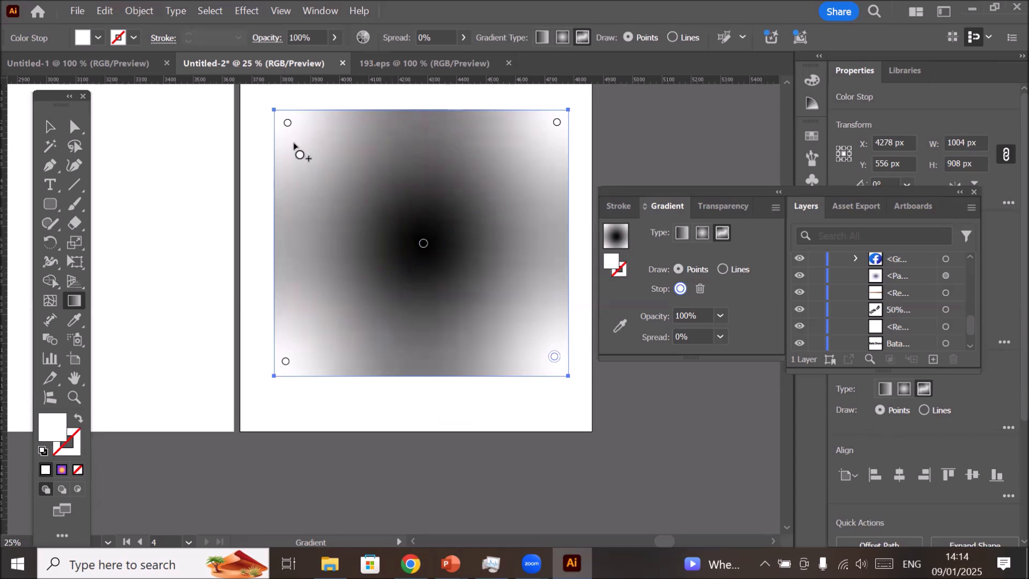
# - Move the four white corner stops inward, closer to the black centre stop of the freeform gradient
pyautogui.moveTo(291, 130); pyautogui.dragTo(337, 161)
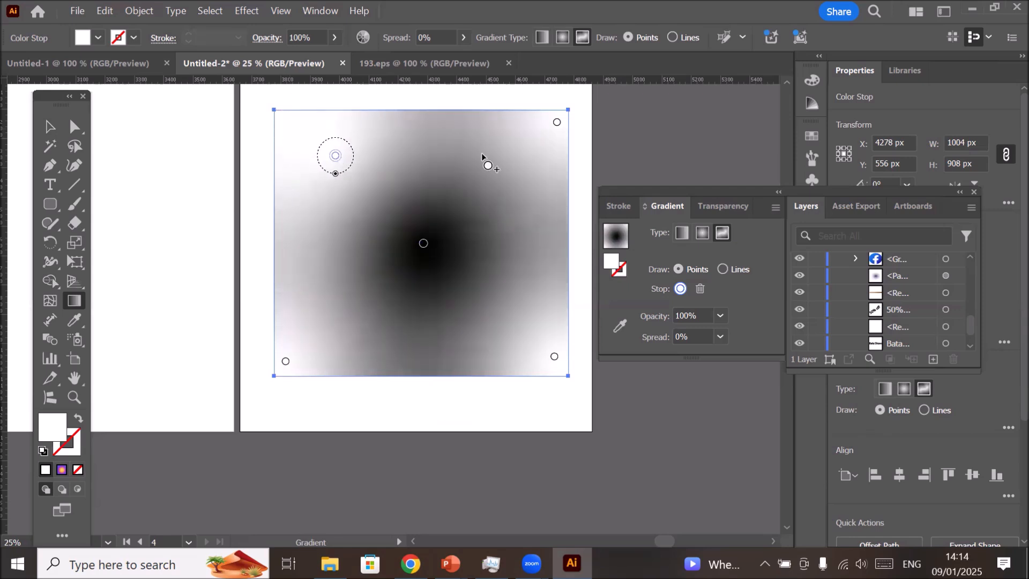
pyautogui.moveTo(557, 122); pyautogui.dragTo(510, 166)
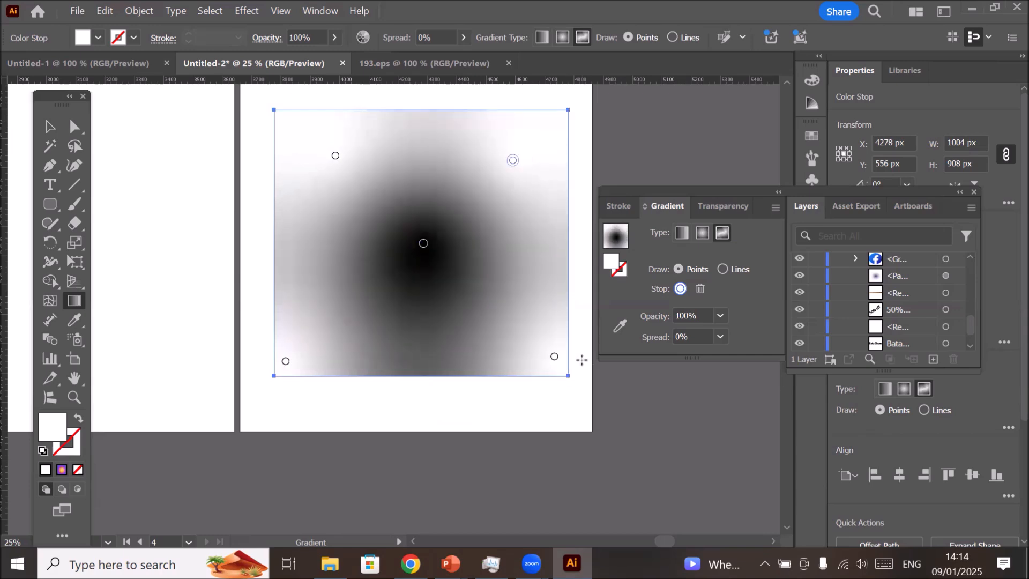
pyautogui.moveTo(554, 356); pyautogui.dragTo(526, 339)
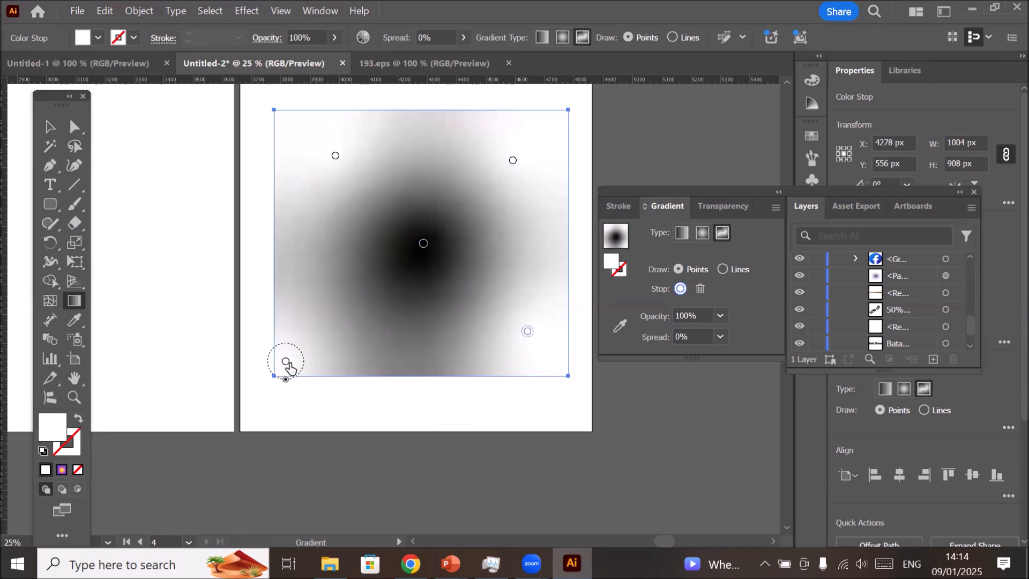
pyautogui.moveTo(288, 368); pyautogui.dragTo(334, 336)
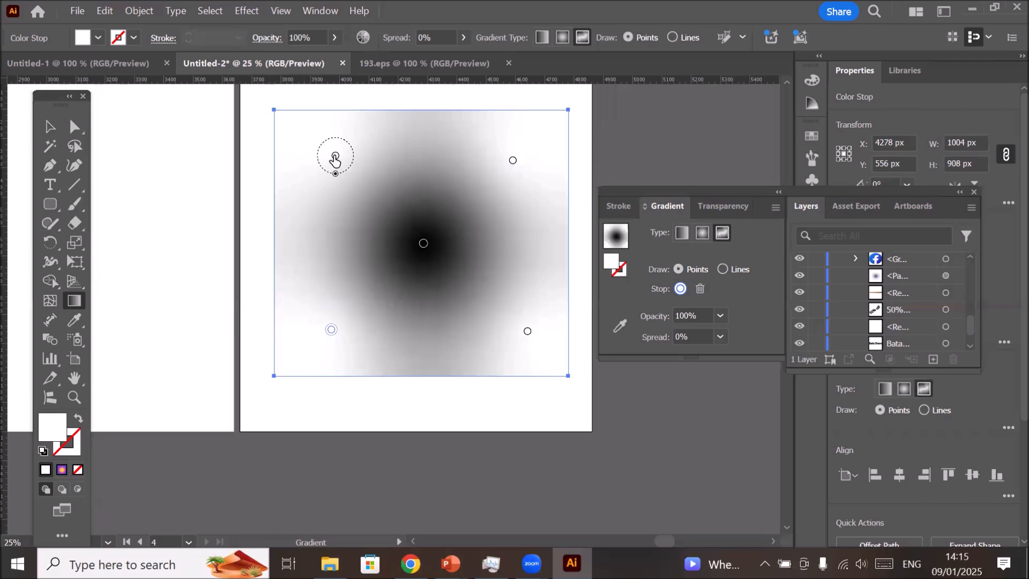
pyautogui.click(335, 157)
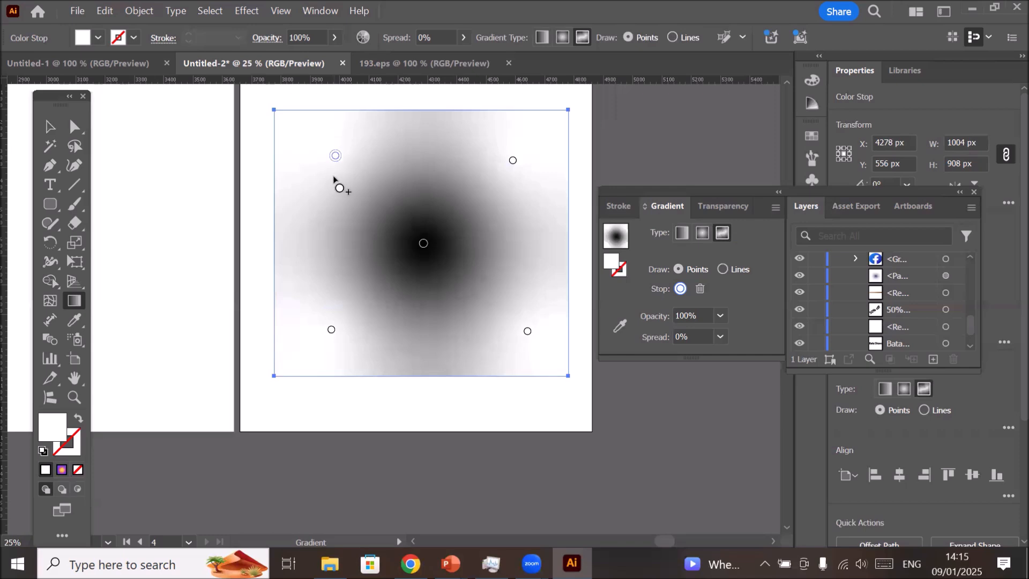
pyautogui.moveTo(341, 163)
pyautogui.mouseDown()
pyautogui.moveTo(478, 160)
pyautogui.moveTo(325, 154)
pyautogui.mouseUp()
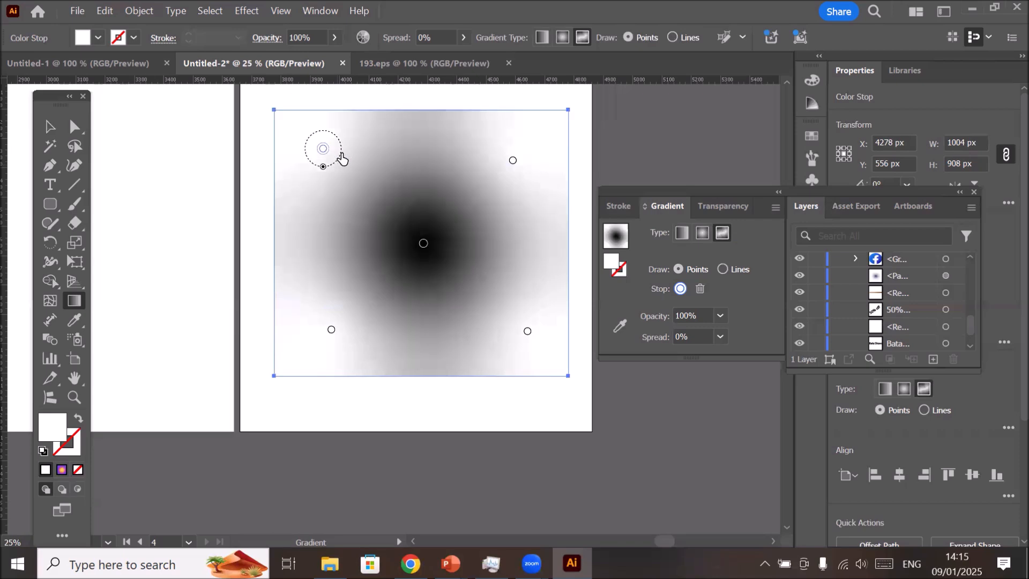
# - Set the spread of the upper-left white gradient stop to 100%
pyautogui.moveTo(323, 167)
pyautogui.mouseDown()
pyautogui.moveTo(376, 256)
pyautogui.moveTo(329, 148)
pyautogui.mouseUp()
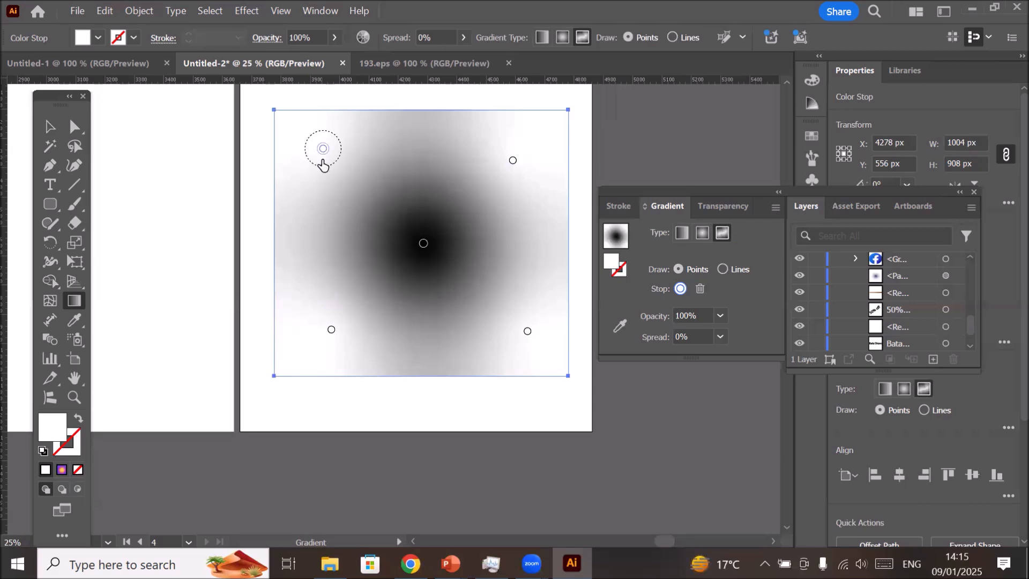
pyautogui.moveTo(323, 171); pyautogui.dragTo(404, 302)
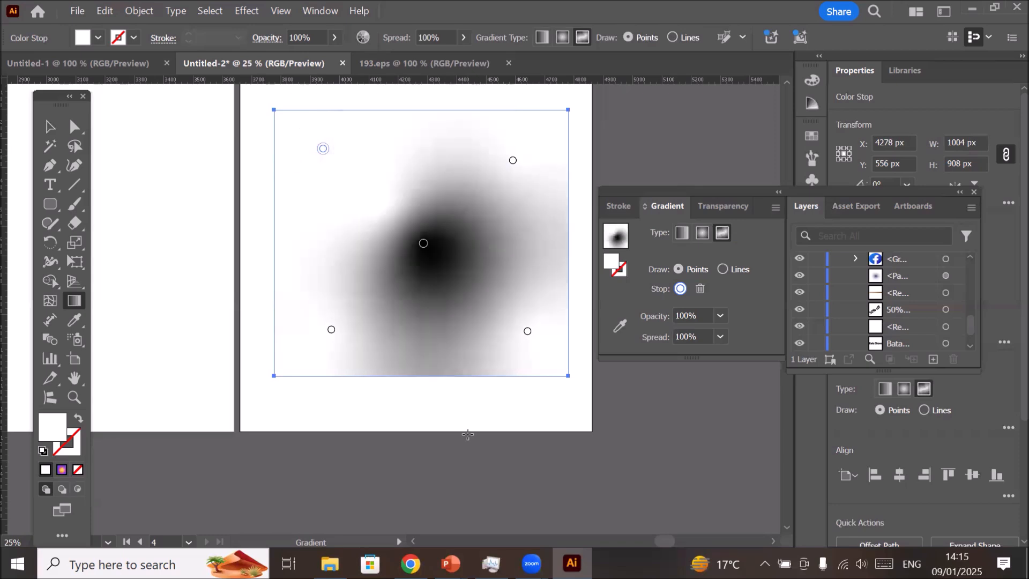
pyautogui.moveTo(324, 154)
pyautogui.moveTo(324, 180); pyautogui.dragTo(322, 154)
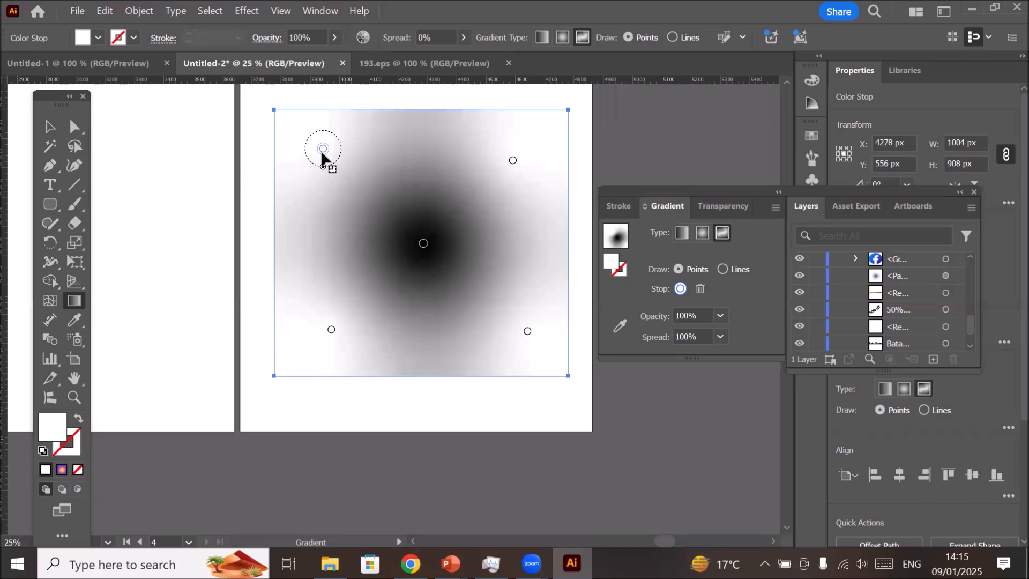
pyautogui.moveTo(322, 154); pyautogui.dragTo(343, 161)
pyautogui.click(513, 160)
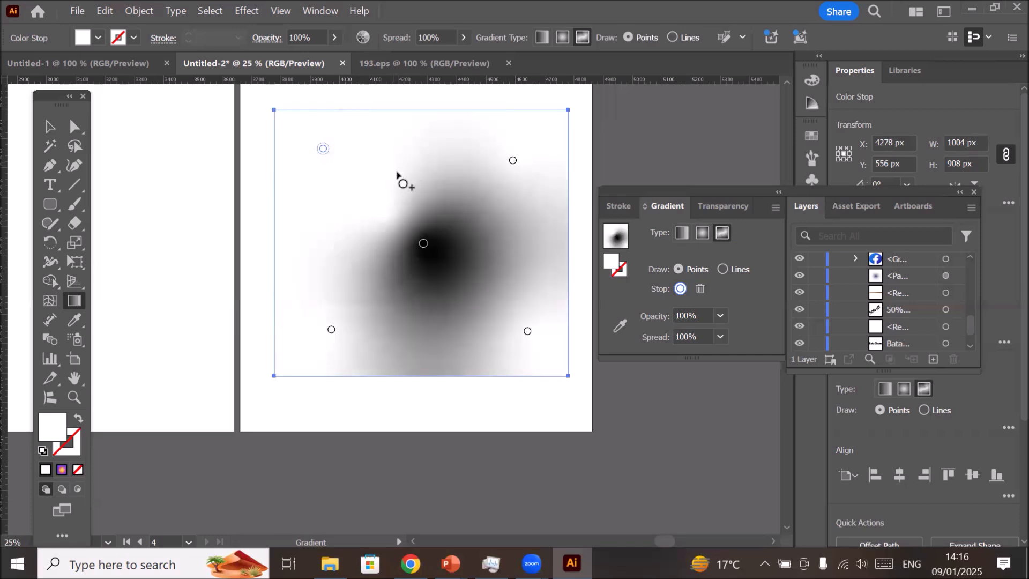
# - Widen the spread of the upper-right and lower-right white gradient stops, and set the lower-left white stop's spread to 100%
pyautogui.click(513, 161)
pyautogui.moveTo(513, 180); pyautogui.dragTo(517, 250)
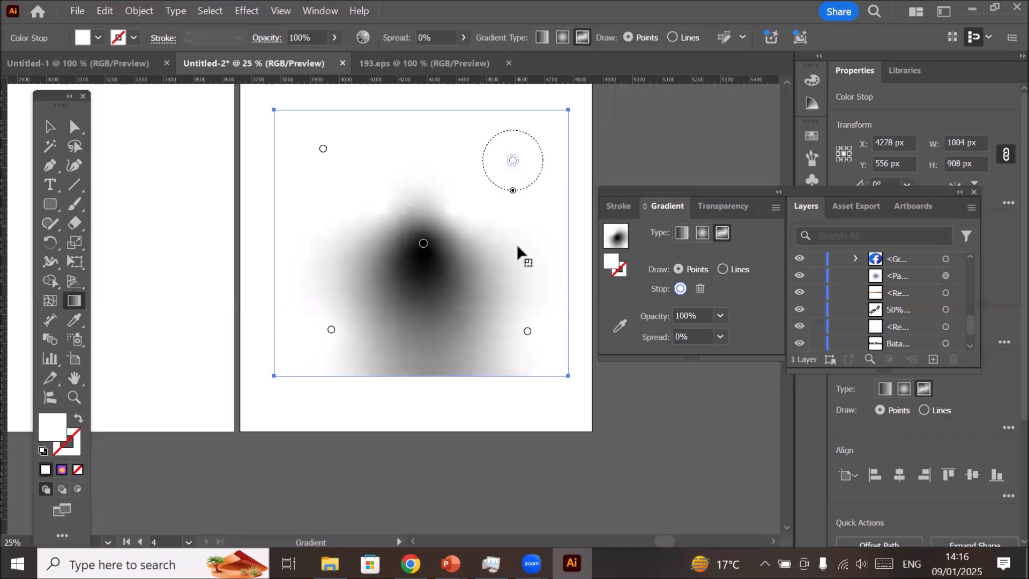
pyautogui.click(526, 336)
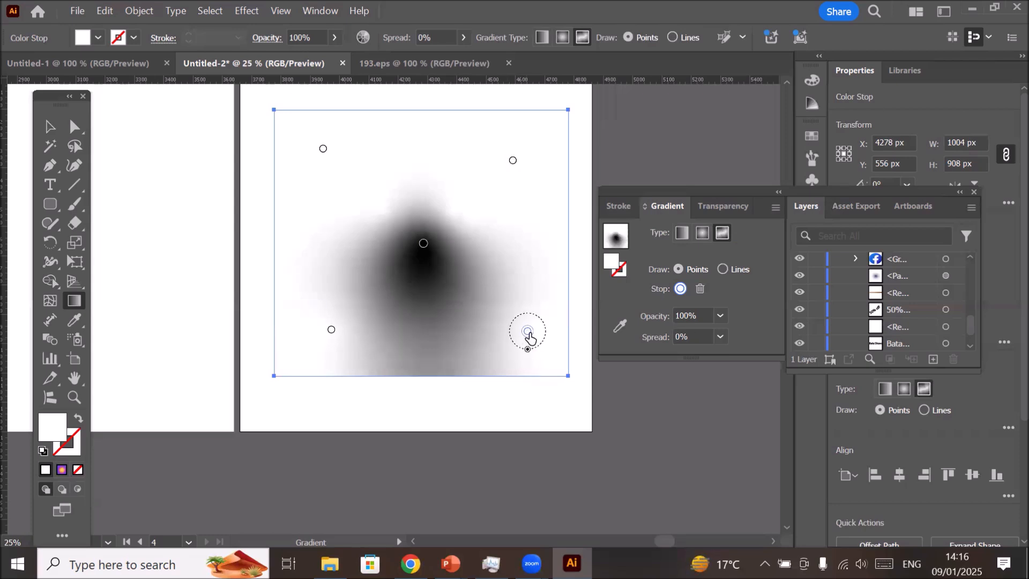
pyautogui.moveTo(527, 349); pyautogui.dragTo(522, 403)
pyautogui.click(331, 330)
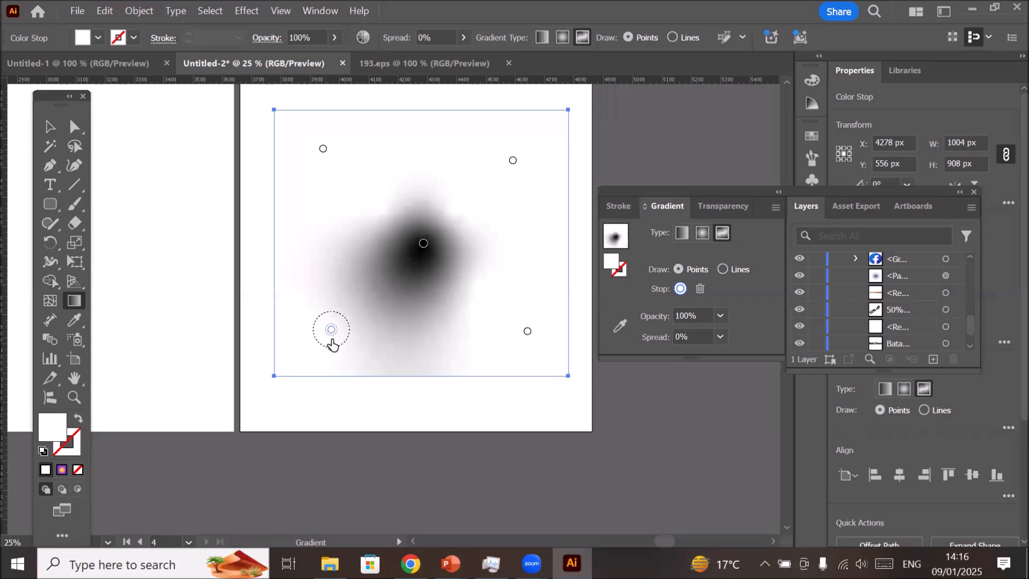
pyautogui.moveTo(332, 347); pyautogui.dragTo(330, 411)
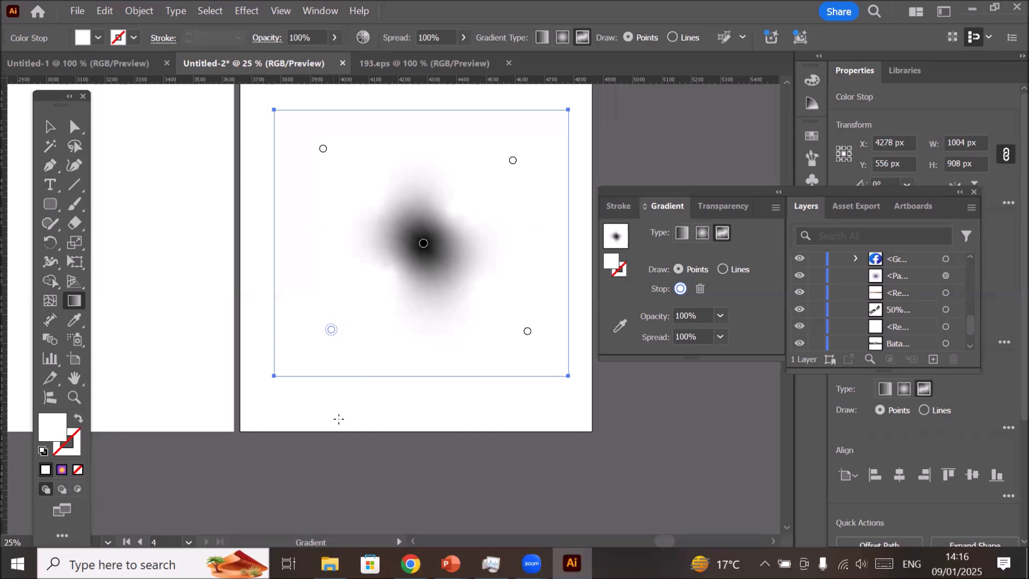
pyautogui.click(423, 244)
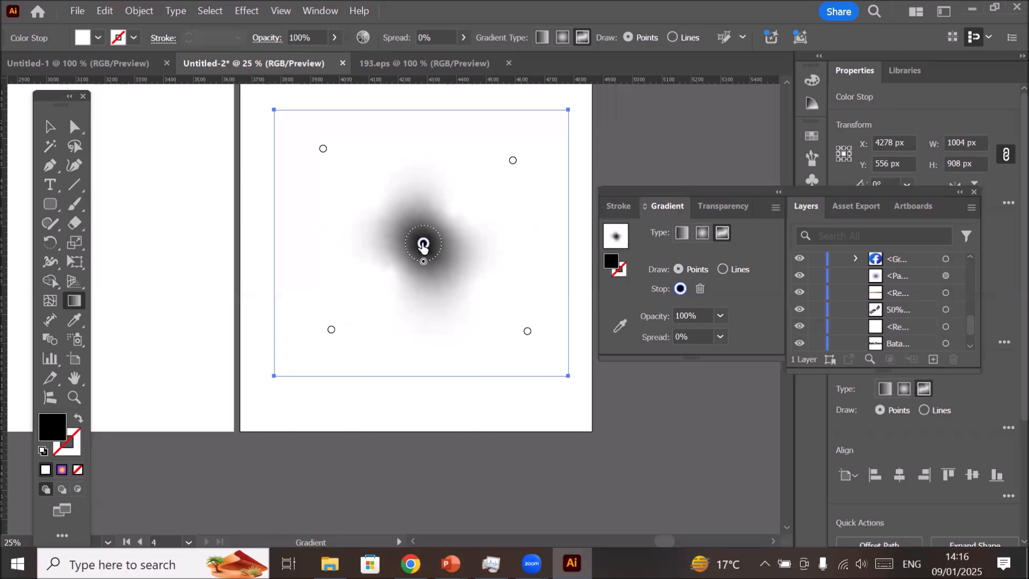
pyautogui.moveTo(422, 262); pyautogui.dragTo(438, 417)
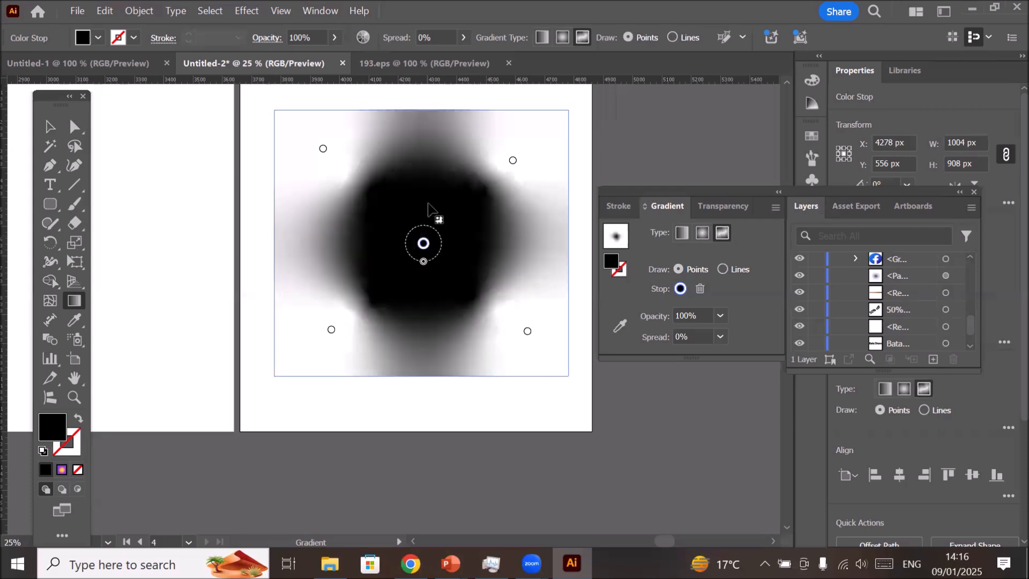
pyautogui.hotkey('ctrl', 'z')
# - Set the spread of the black centre stop to 100%, comparing the gradient with and without the change
pyautogui.moveTo(423, 245)
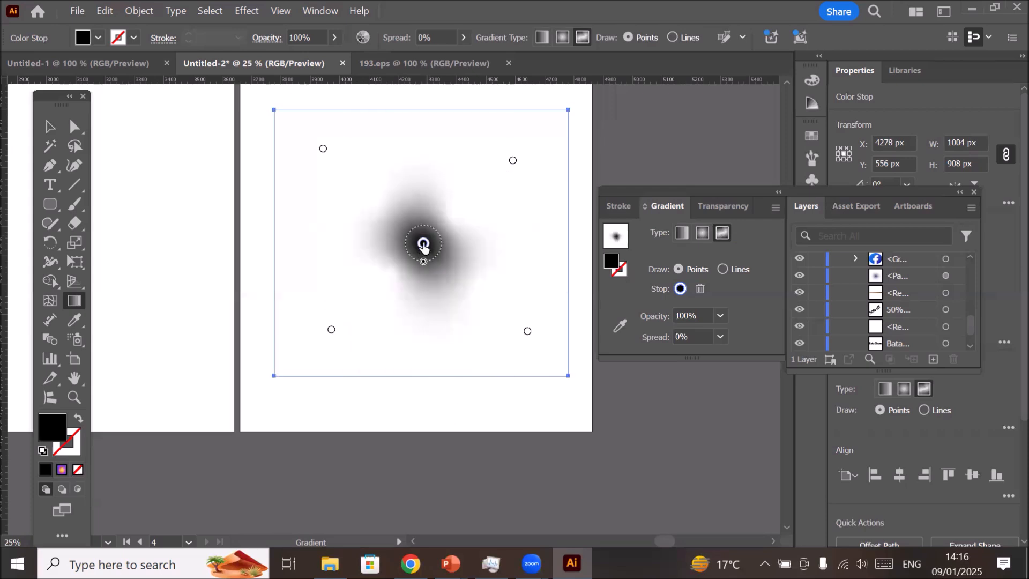
pyautogui.moveTo(425, 261); pyautogui.dragTo(418, 426)
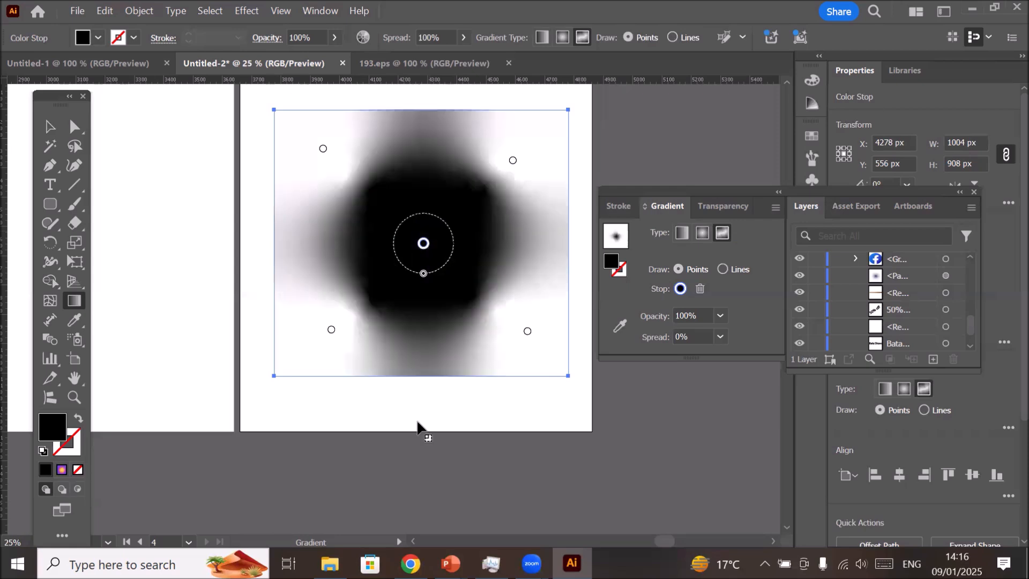
pyautogui.hotkey('ctrl', 'z')
pyautogui.hotkey('ctrl', 'shift', 'z')
pyautogui.hotkey('ctrl', 'z')
pyautogui.hotkey('ctrl', 'shift', 'z')
# - Send the gradient rectangle to the back and move the woman's image to the rectangle's lower-right corner
pyautogui.click(50, 126)
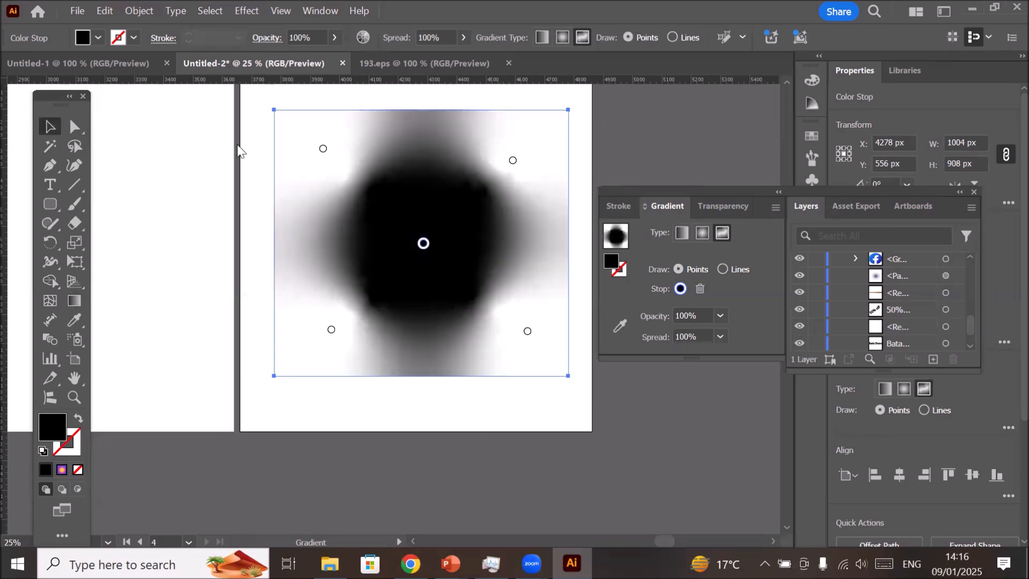
pyautogui.click(404, 161)
pyautogui.rightClick(404, 161)
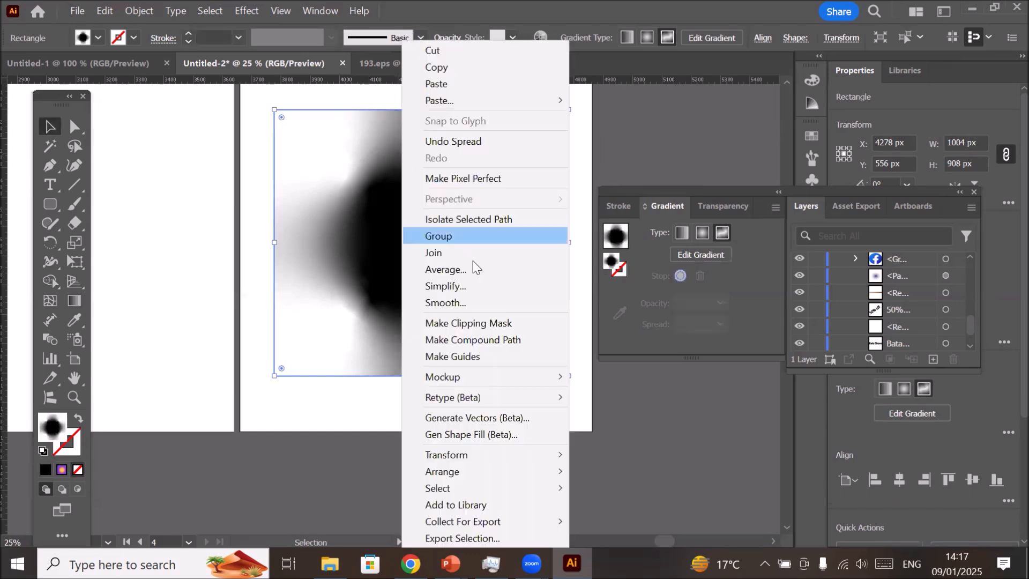
pyautogui.moveTo(499, 472)
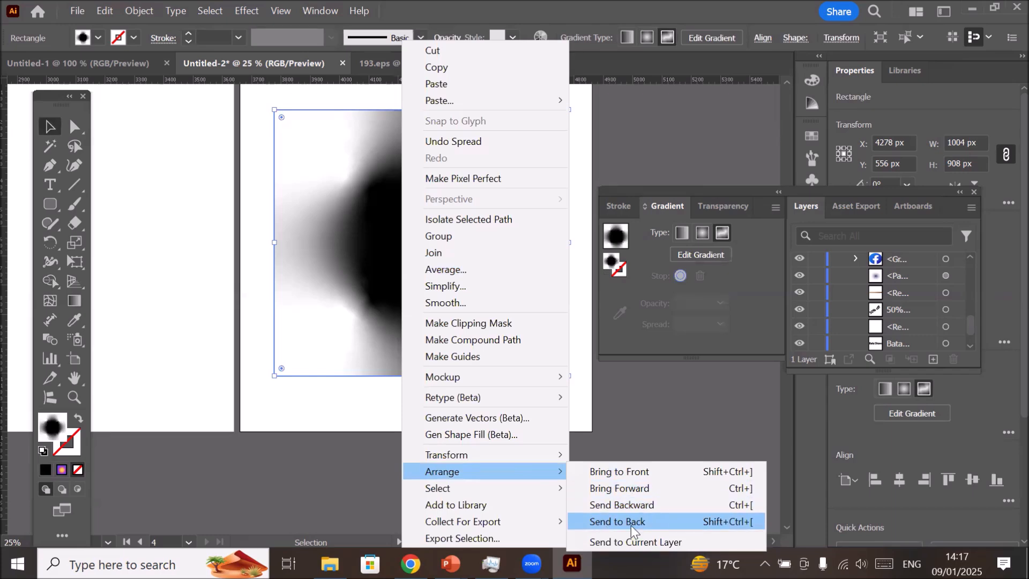
pyautogui.click(631, 523)
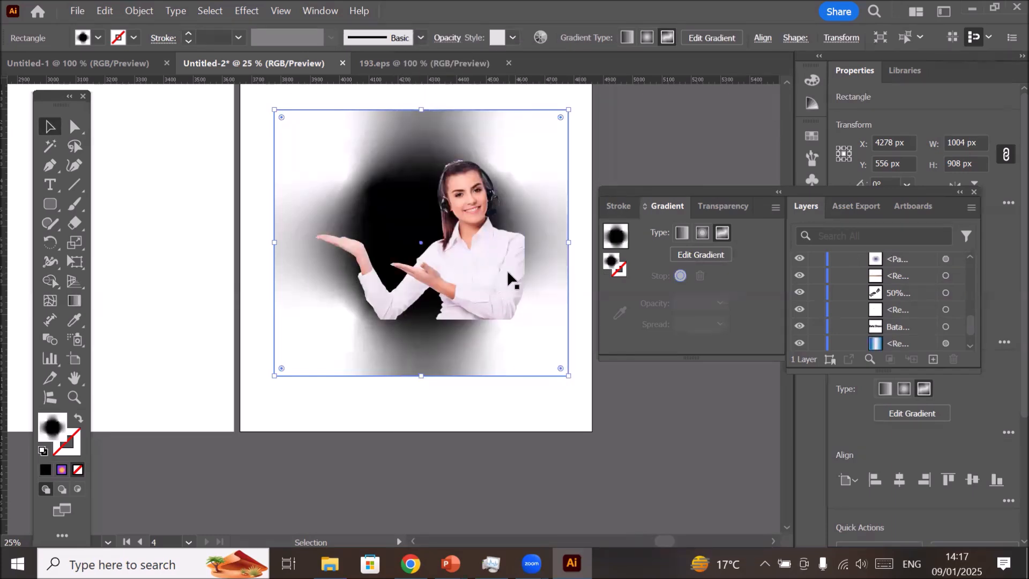
pyautogui.moveTo(498, 271); pyautogui.dragTo(545, 331)
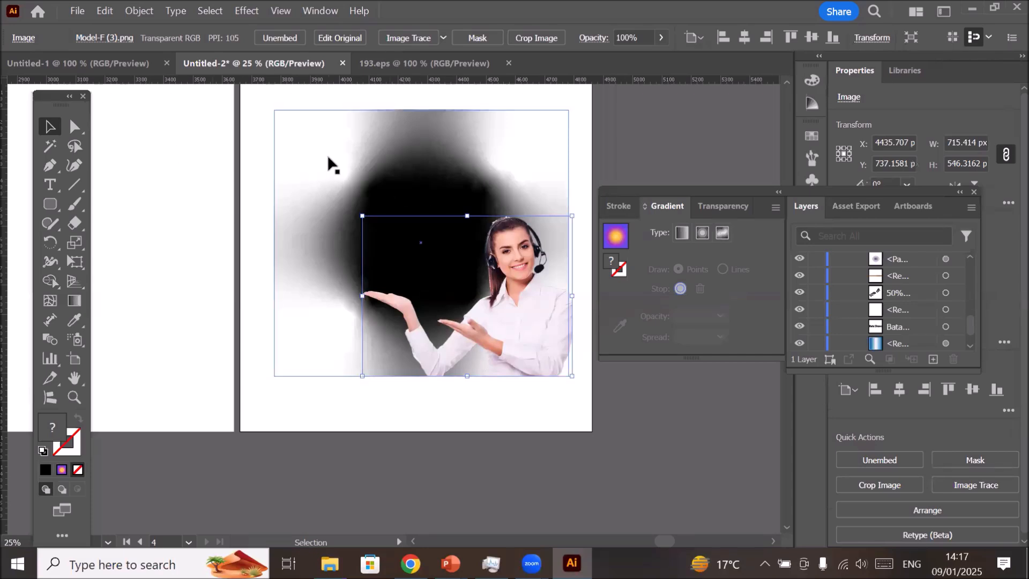
# - Add a placeholder text area about 349 by 336 px over the gradient's dark centre and colour the text white
pyautogui.click(328, 158)
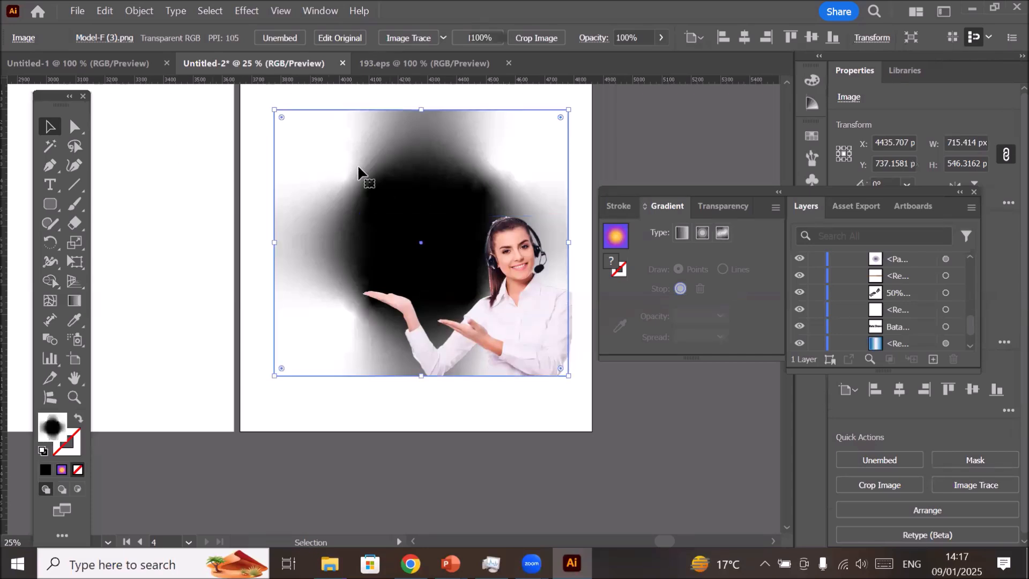
pyautogui.click(42, 183)
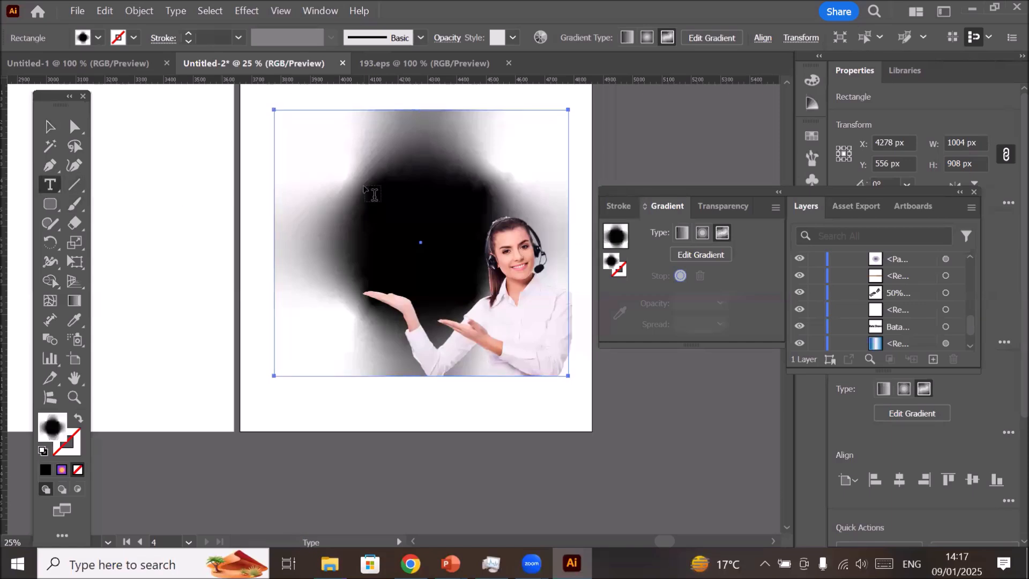
pyautogui.moveTo(367, 187); pyautogui.dragTo(470, 287)
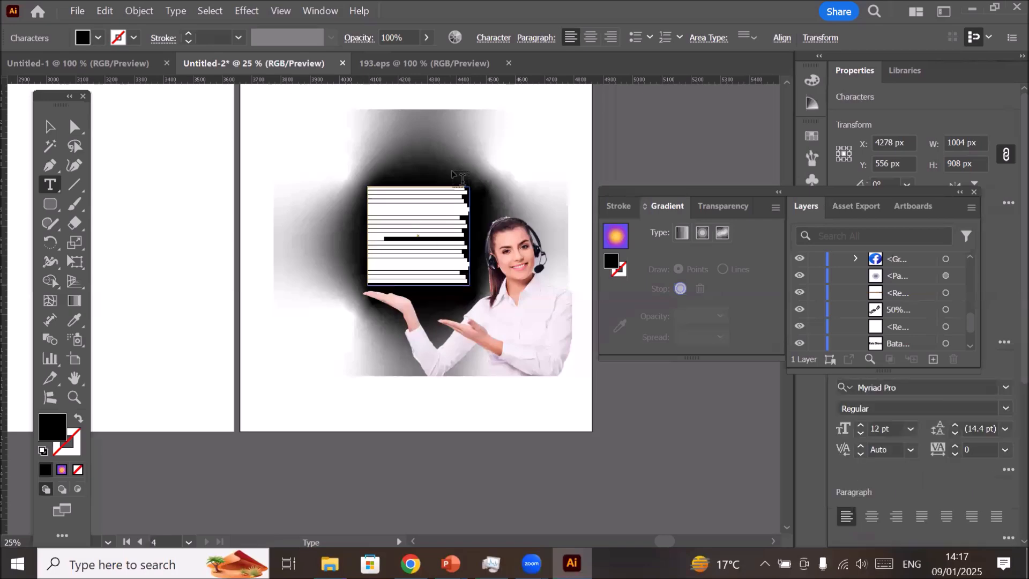
pyautogui.click(98, 38)
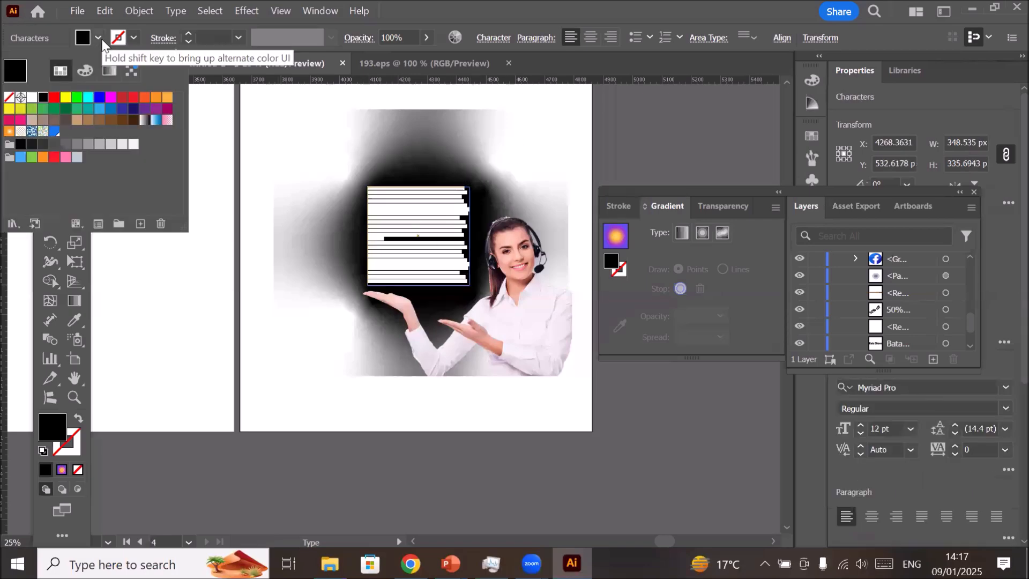
pyautogui.click(32, 97)
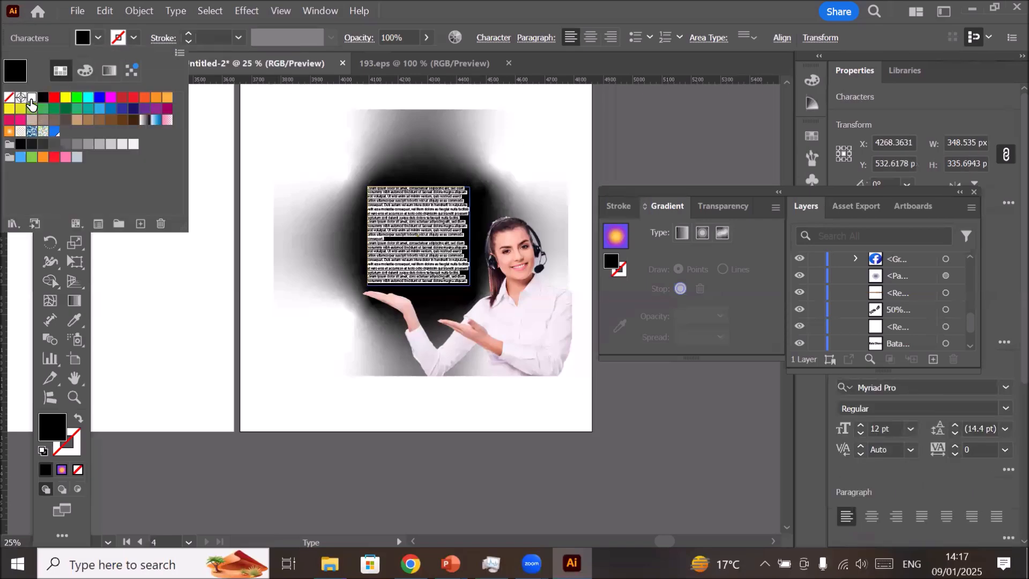
pyautogui.click(412, 234)
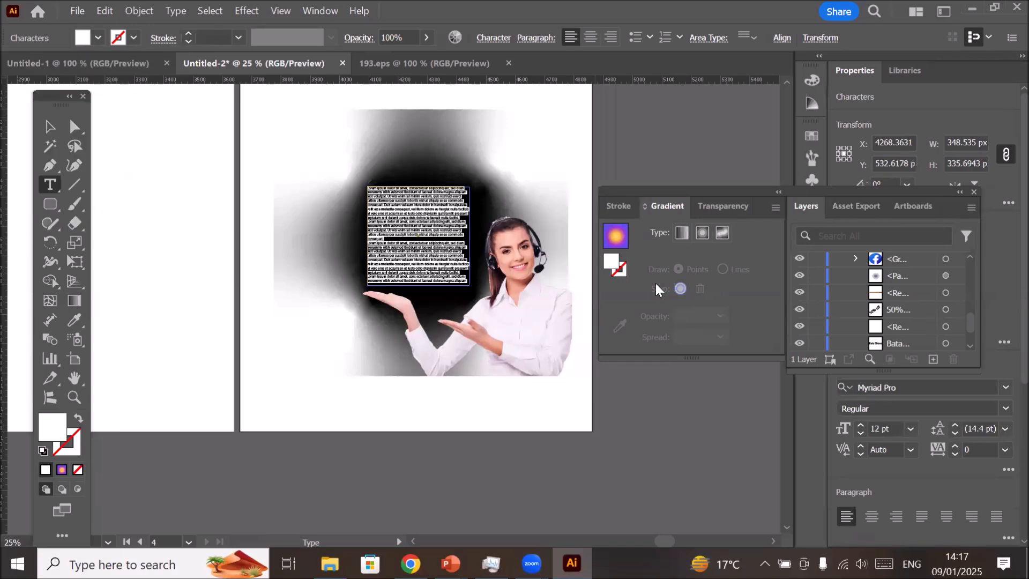
pyautogui.click(48, 129)
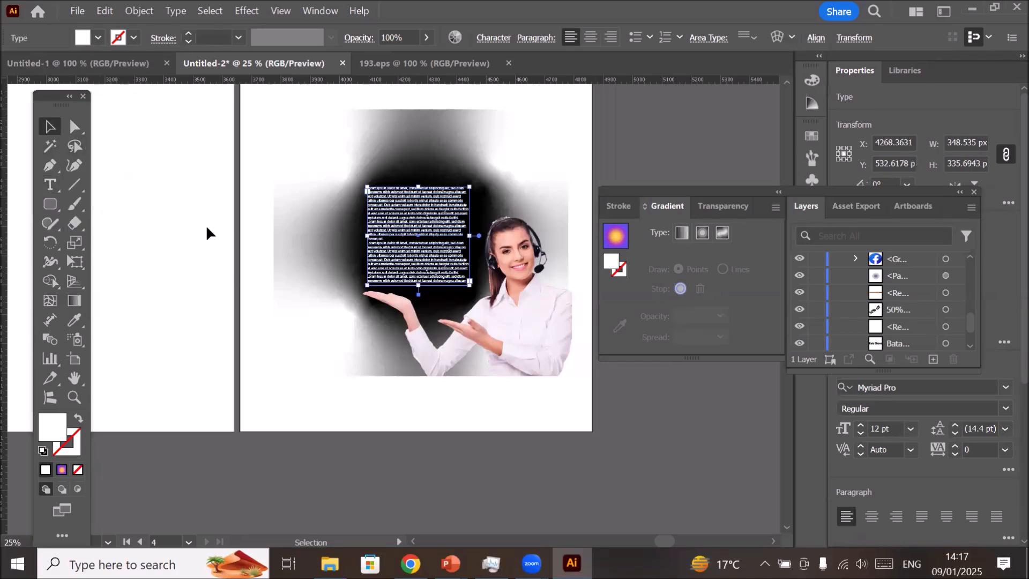
# - Examine the white text against the dark gradient centre up close, and review the whole artboard composition
pyautogui.scroll(3, 461, 228)
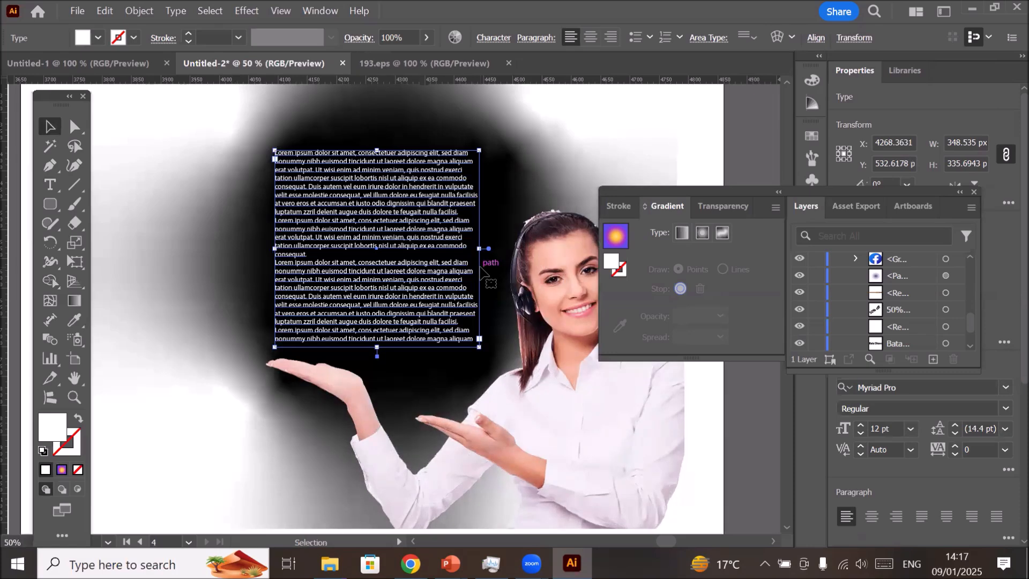
pyautogui.scroll(1, 465, 220)
pyautogui.scroll(1, 465, 219)
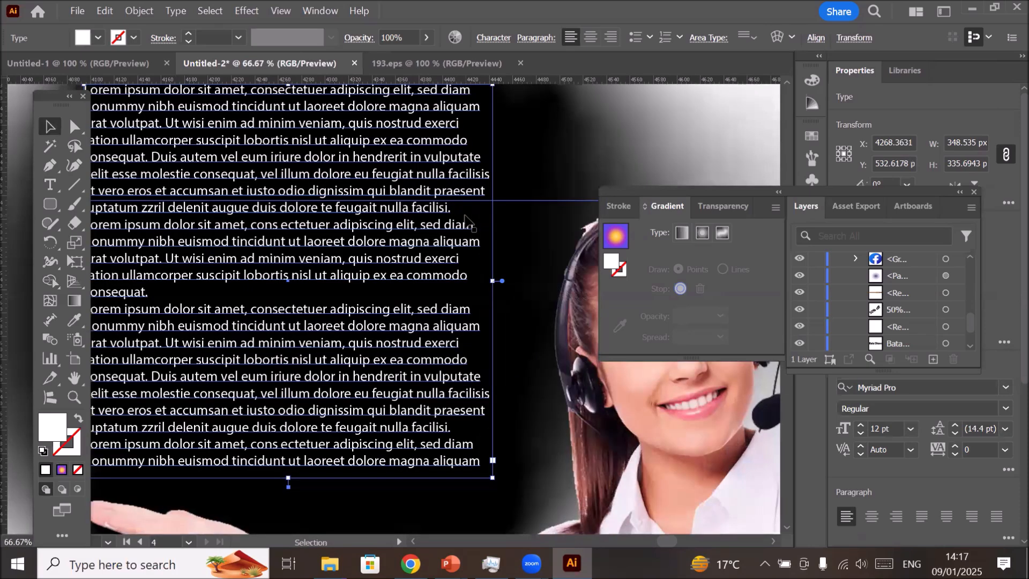
pyautogui.click(563, 143)
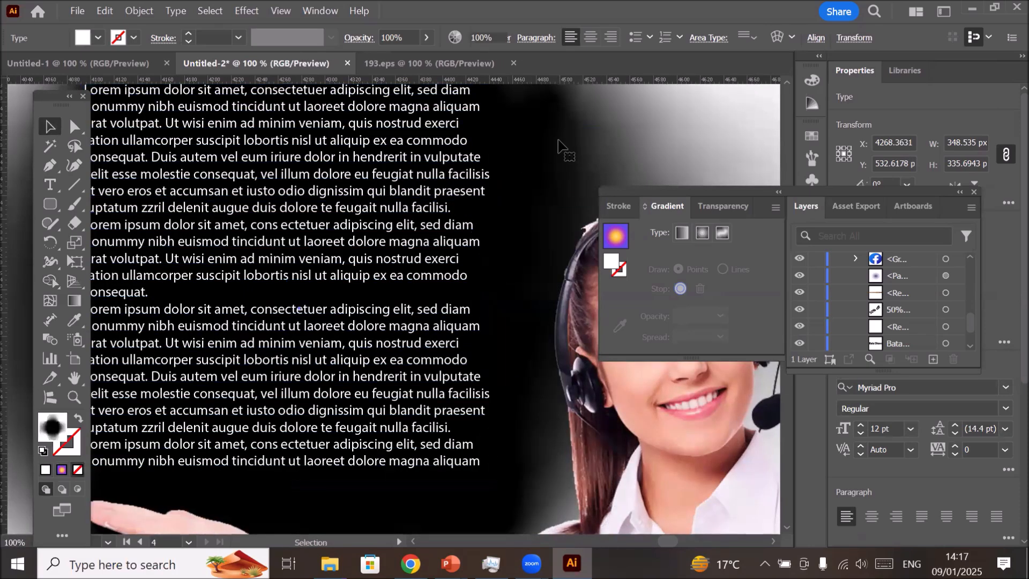
pyautogui.scroll(-4, 567, 145)
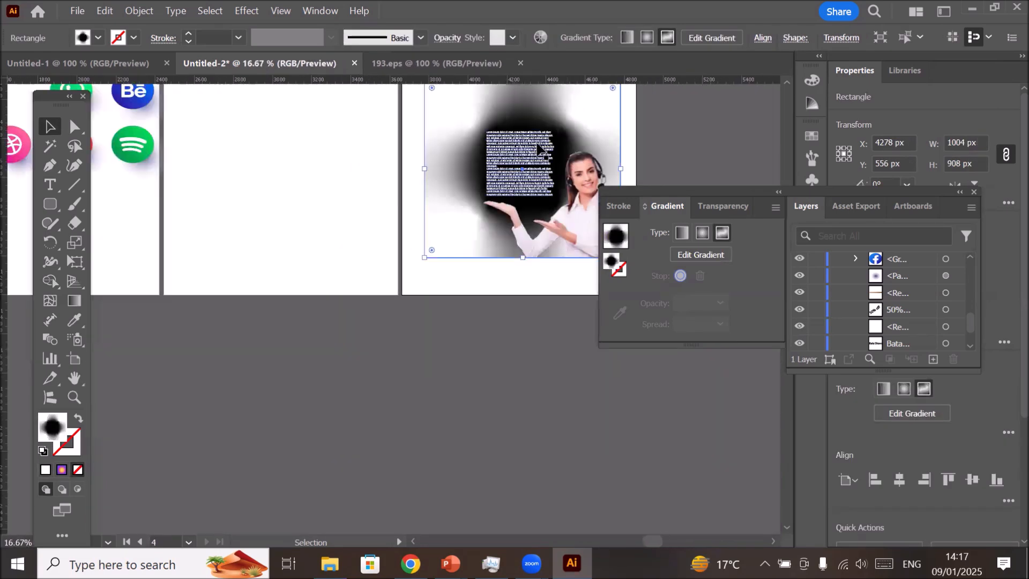
pyautogui.moveTo(565, 153); pyautogui.dragTo(426, 220)
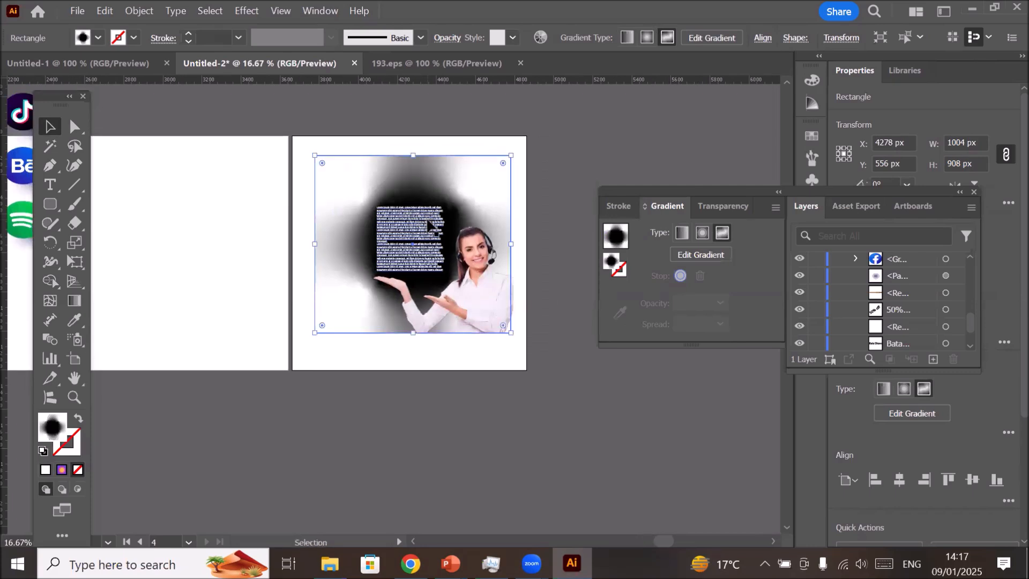
pyautogui.click(511, 140)
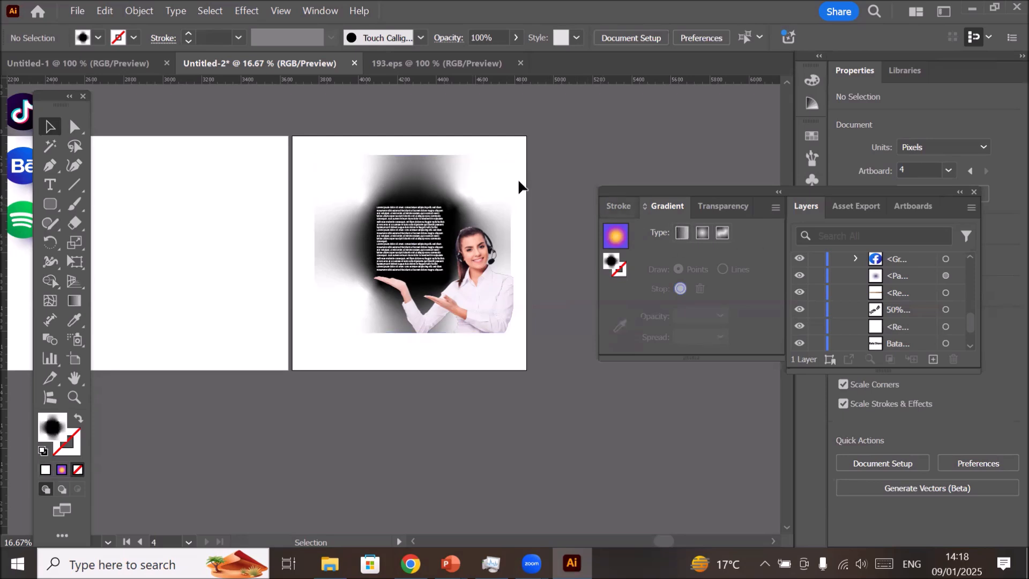
pyautogui.click(416, 157)
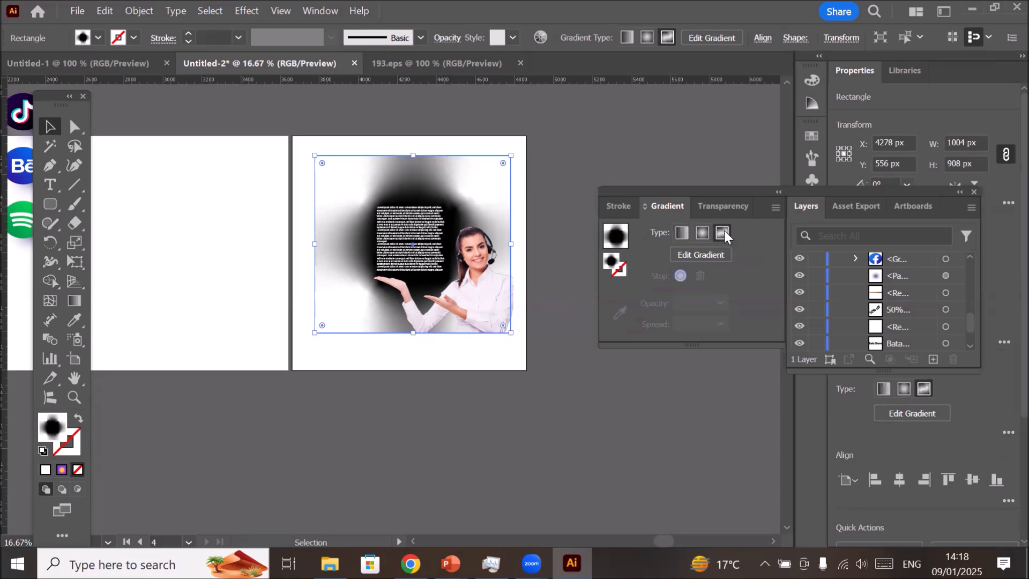
pyautogui.scroll(1, 540, 311)
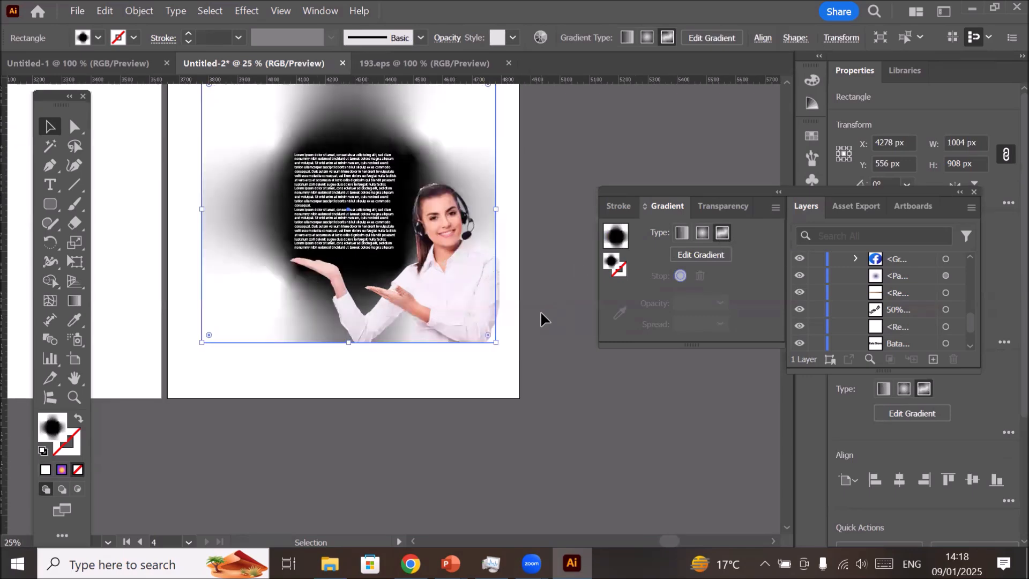
pyautogui.scroll(-2, 484, 282)
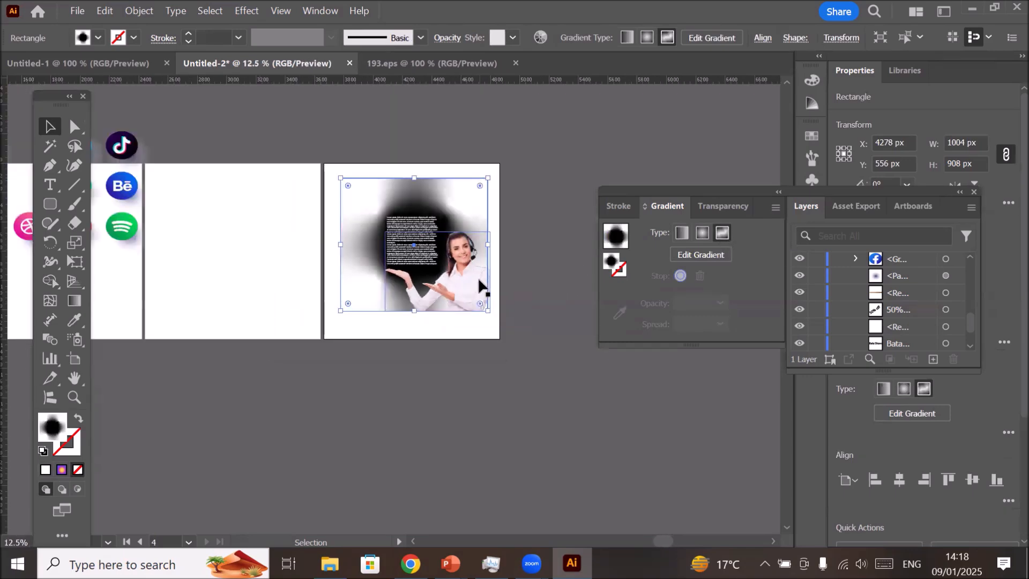
# - Add a white colour stop near the rectangle's left edge, between the upper-left and lower-left gradient stops
pyautogui.click(69, 301)
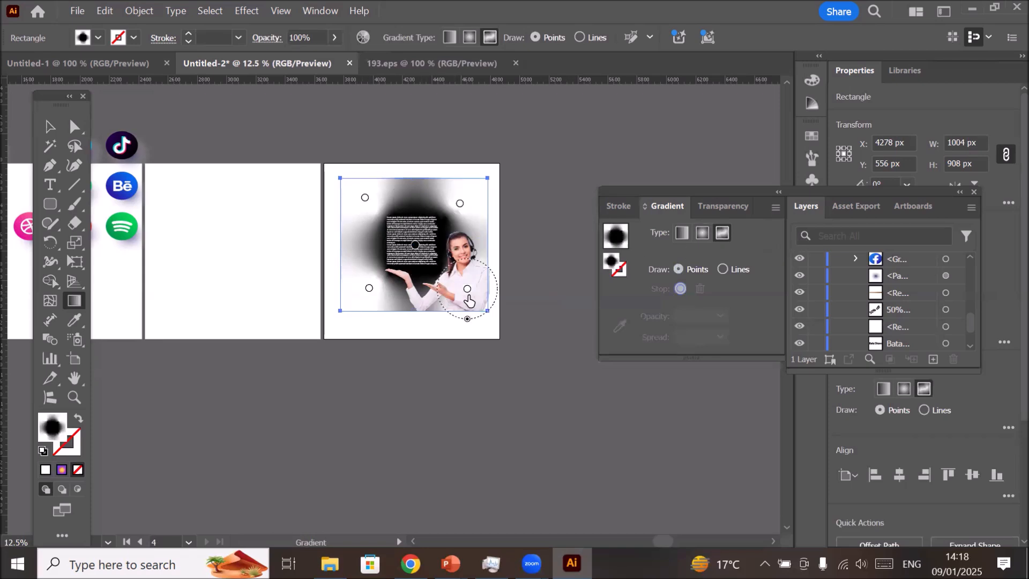
pyautogui.click(446, 277)
pyautogui.scroll(1, 439, 268)
pyautogui.moveTo(440, 268); pyautogui.dragTo(348, 237)
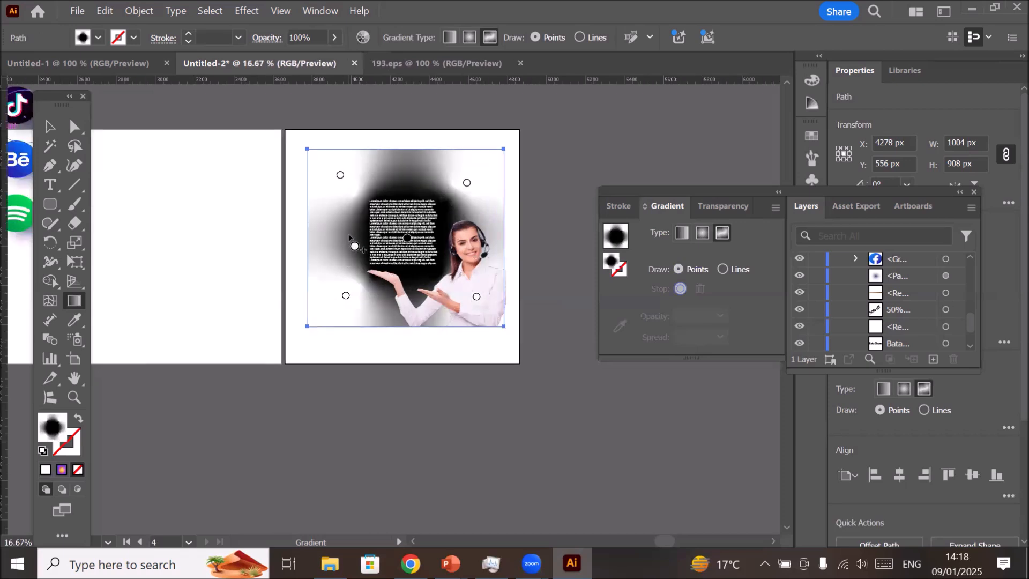
pyautogui.click(348, 236)
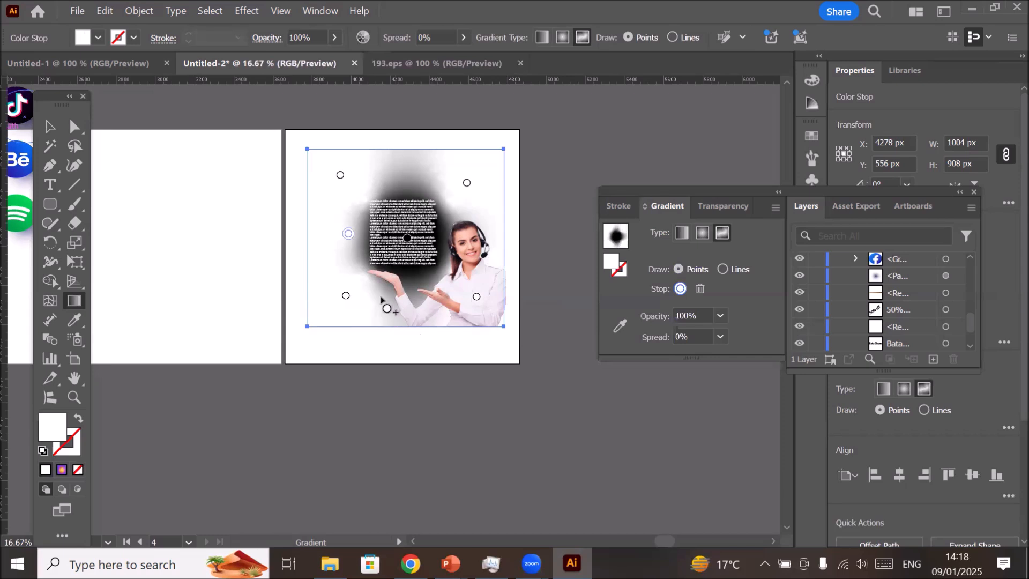
# - Recolour the middle-left gradient stop to dark red (7F0000)
pyautogui.doubleClick(349, 236)
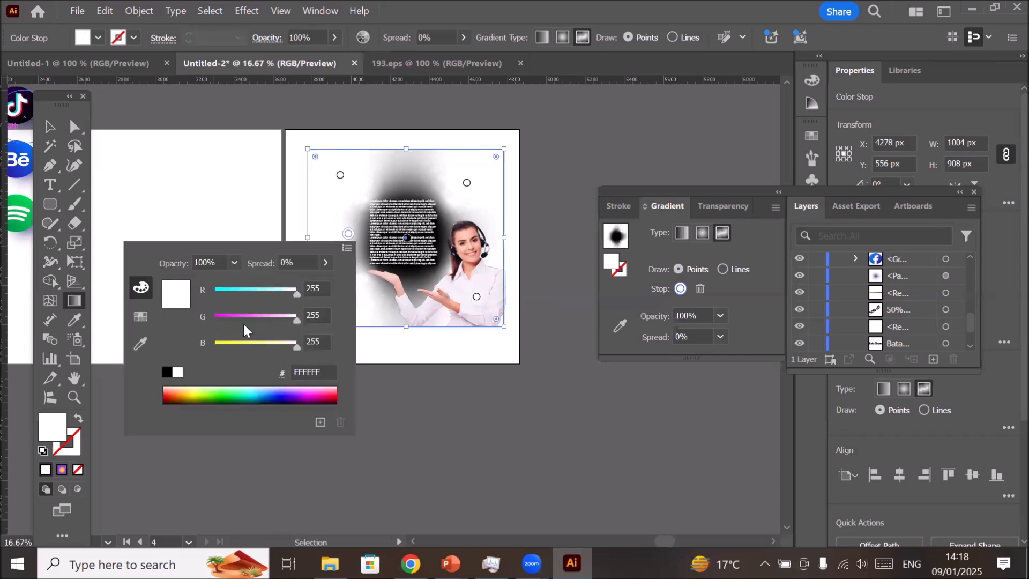
pyautogui.click(199, 390)
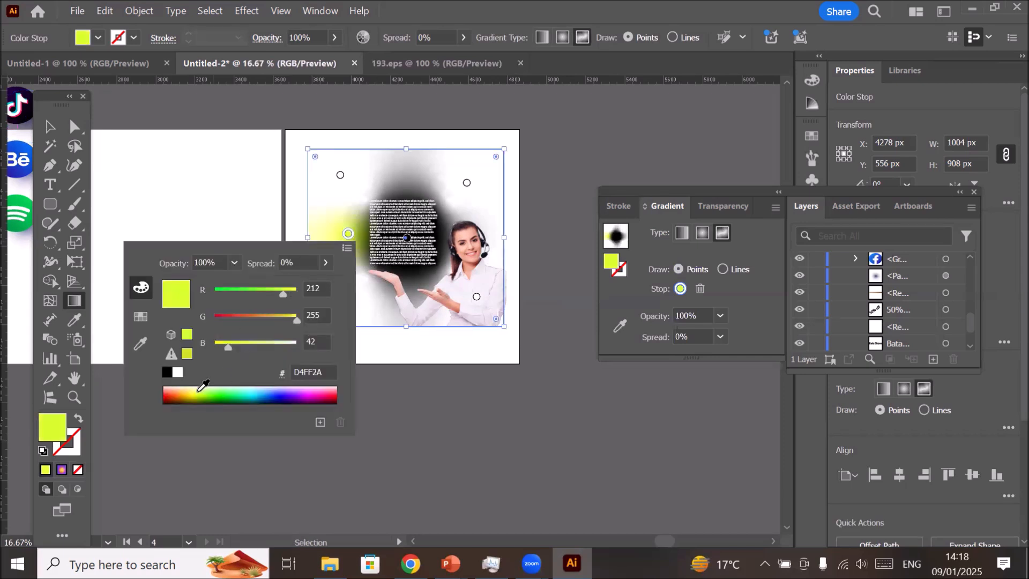
pyautogui.click(166, 393)
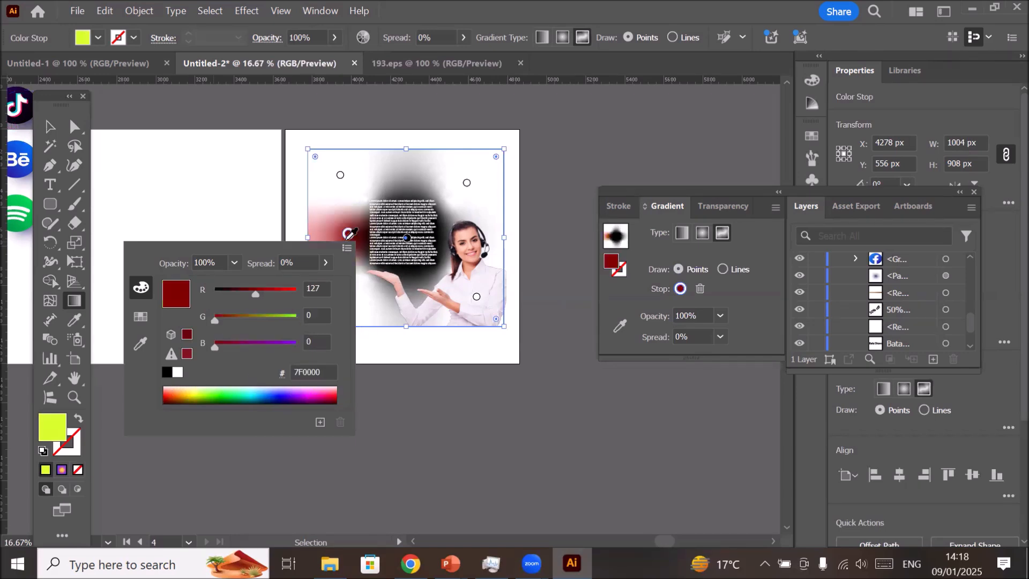
# - Add two more dark red colour stops to the freeform gradient, one above and one below the black centre stop
pyautogui.click(351, 231)
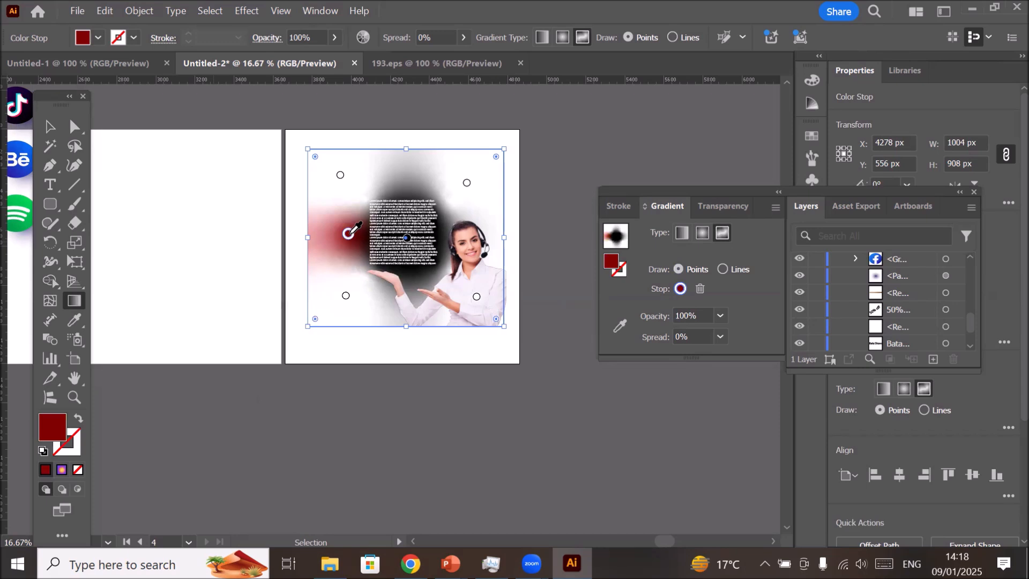
pyautogui.click(403, 180)
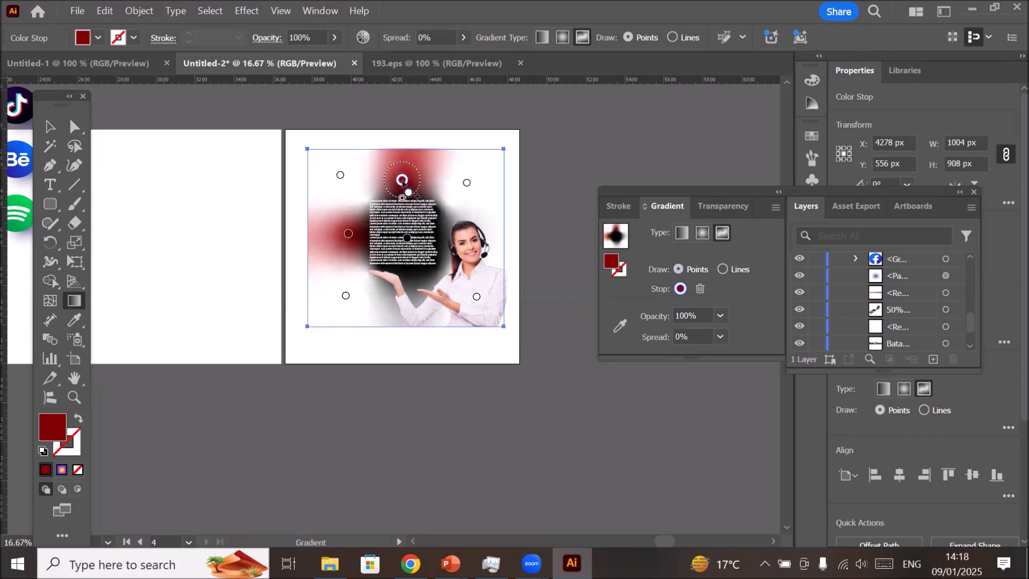
pyautogui.click(407, 282)
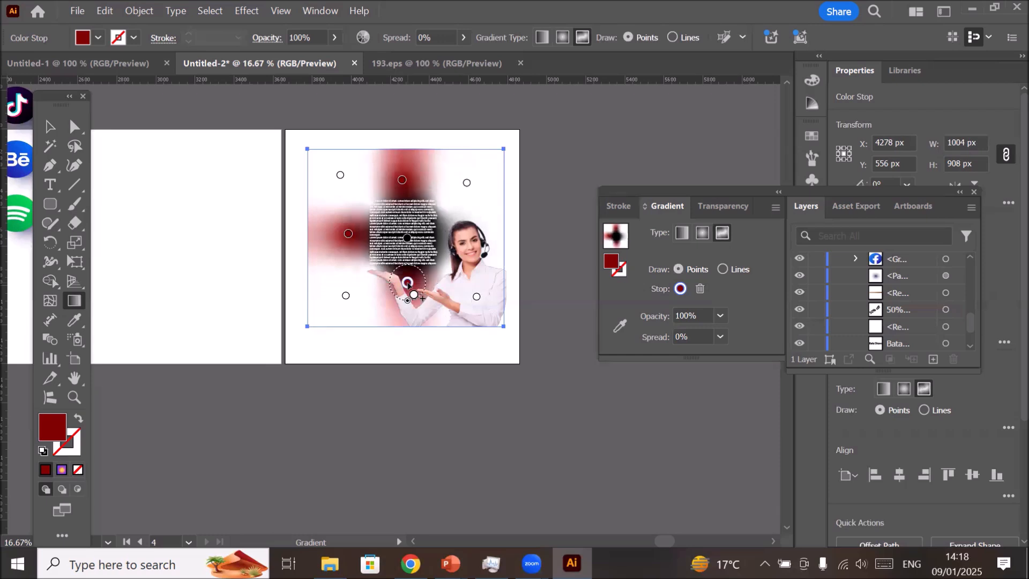
pyautogui.click(50, 126)
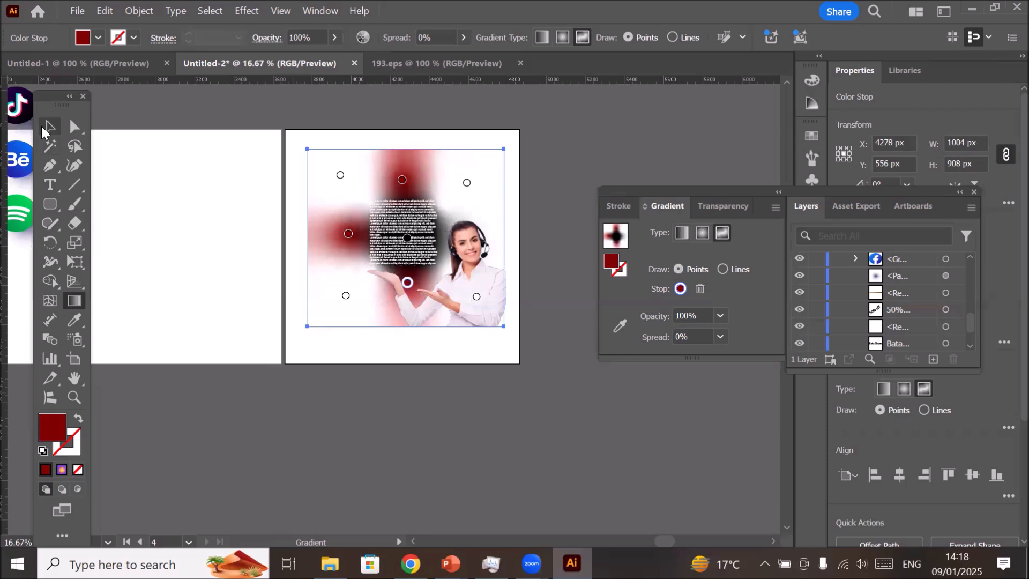
pyautogui.click(390, 424)
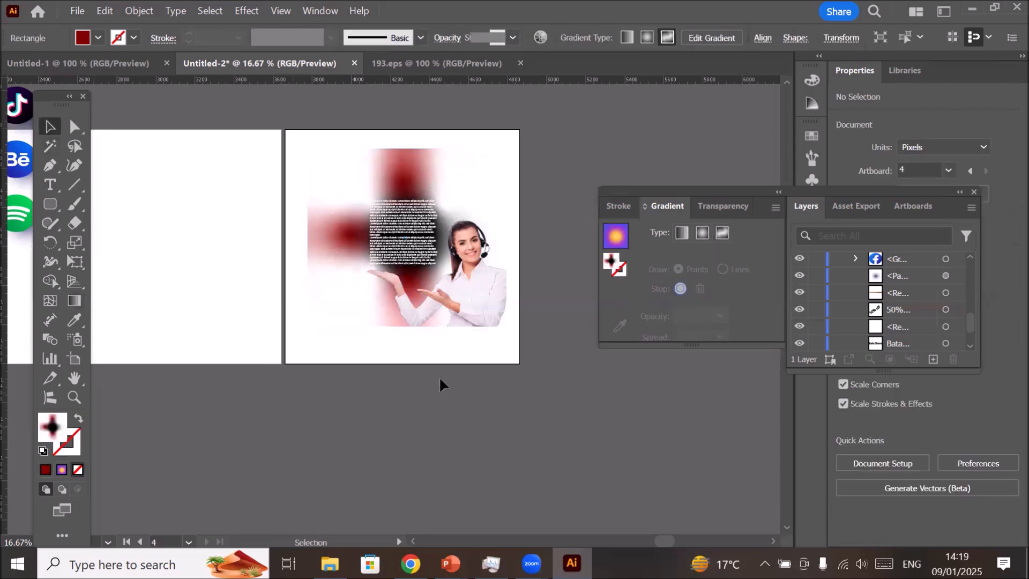
pyautogui.scroll(2, 435, 266)
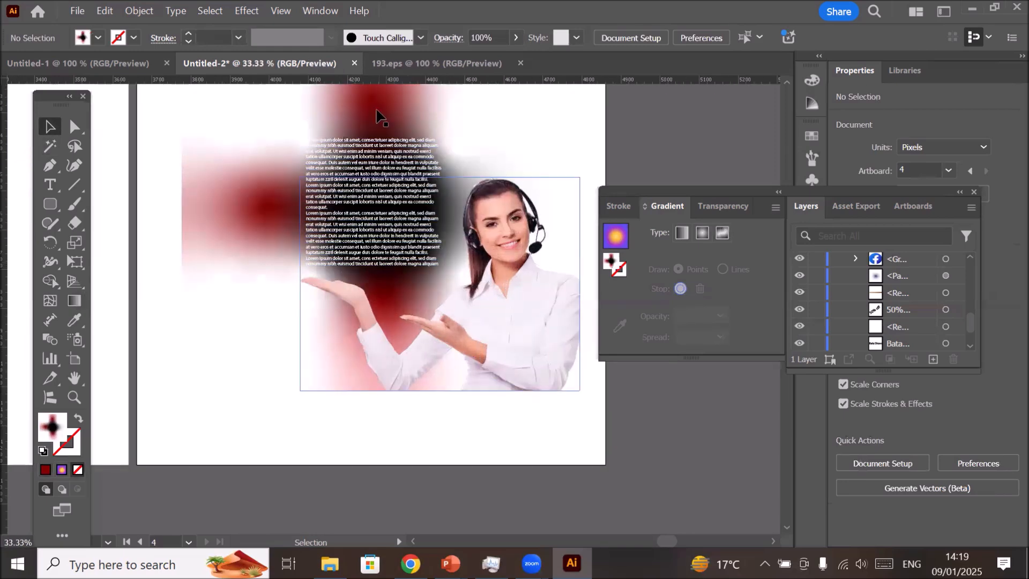
pyautogui.scroll(-1, 434, 330)
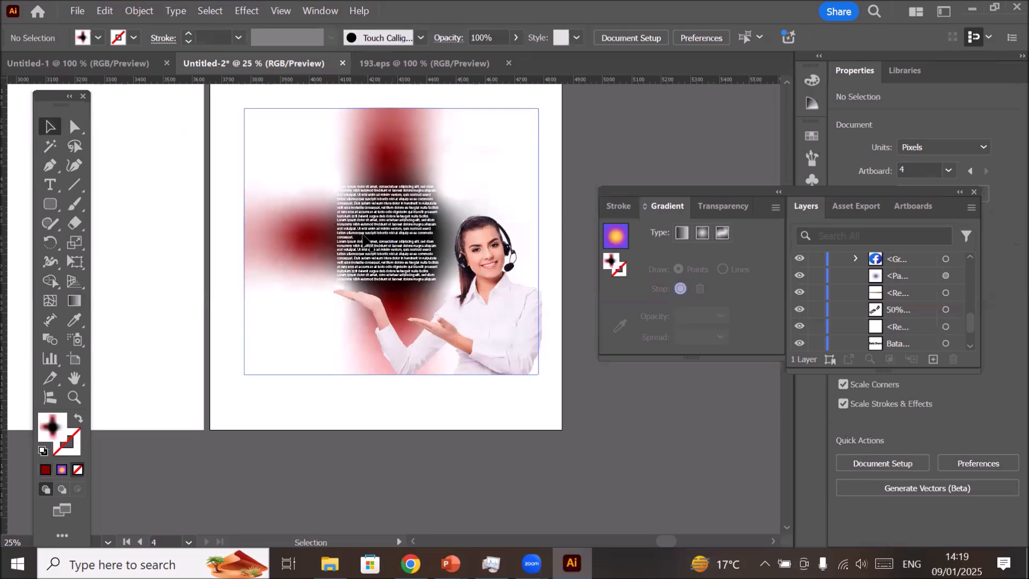
pyautogui.scroll(-1, 448, 287)
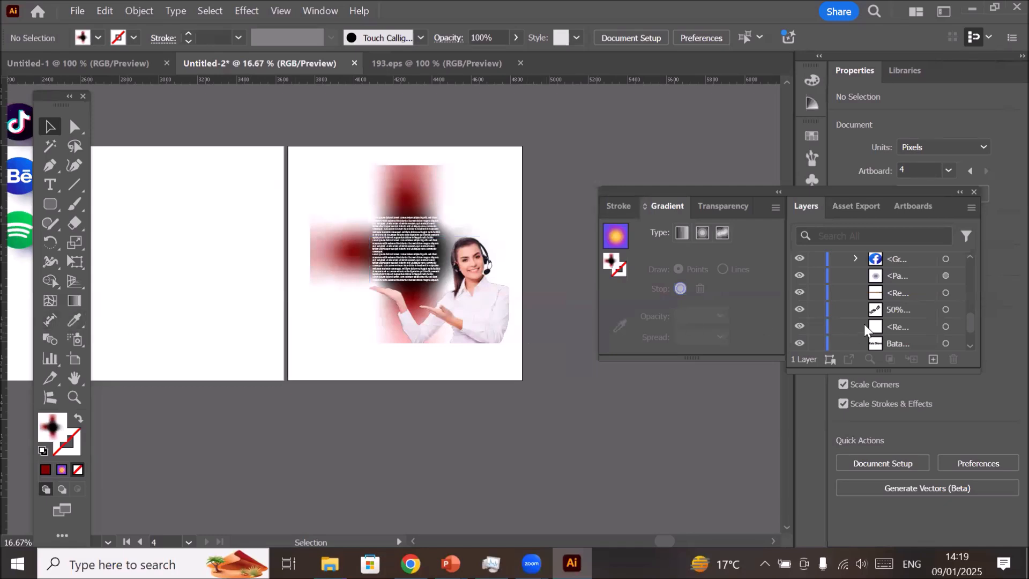
# - Delete the white colour stop near the upper-left corner of the rectangle's freeform gradient
pyautogui.click(340, 180)
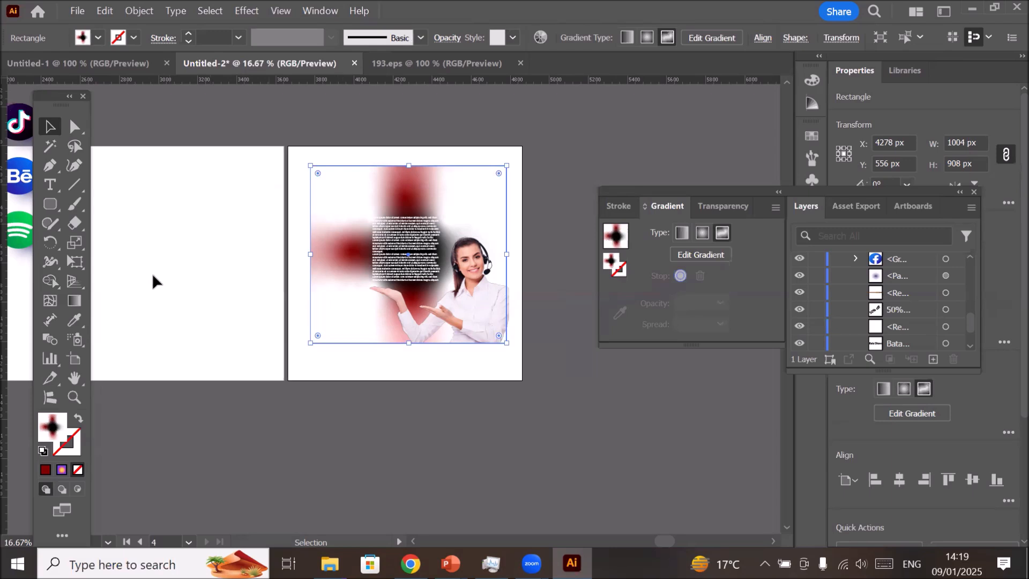
pyautogui.click(74, 300)
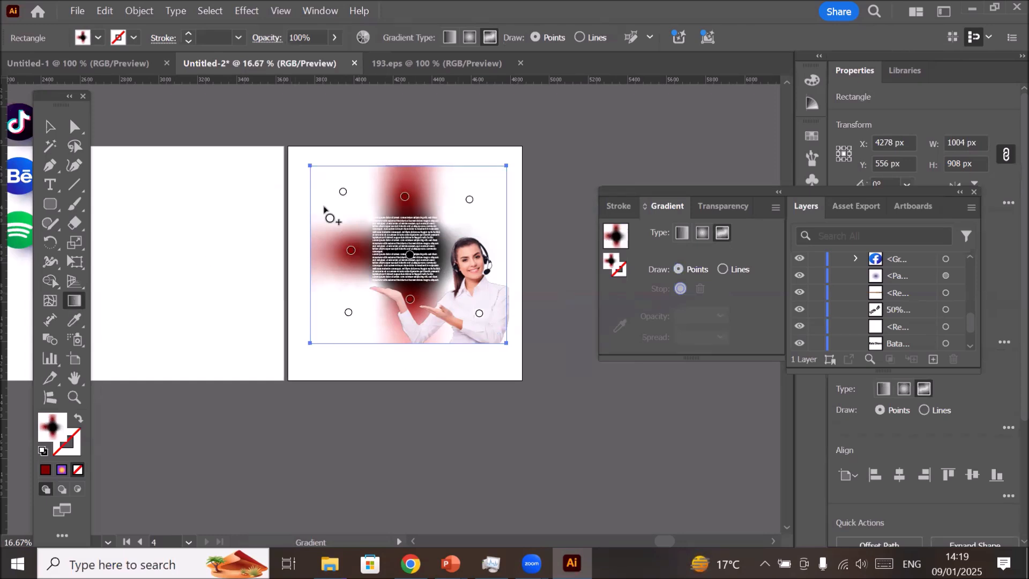
pyautogui.moveTo(341, 197)
pyautogui.click(344, 194)
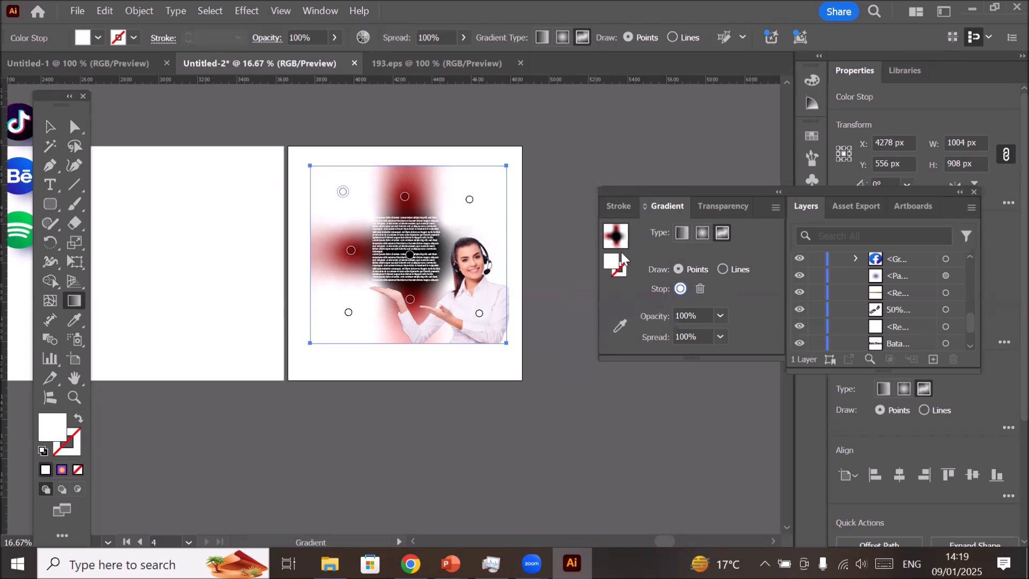
pyautogui.click(701, 289)
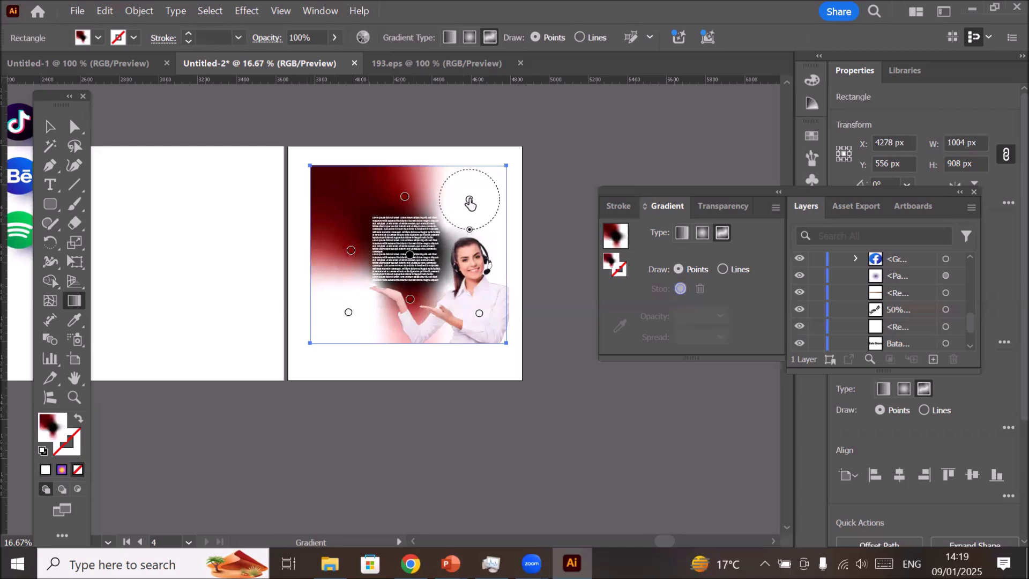
# - Delete the white colour stops near the rectangle's upper-right and lower-left corners
pyautogui.click(470, 201)
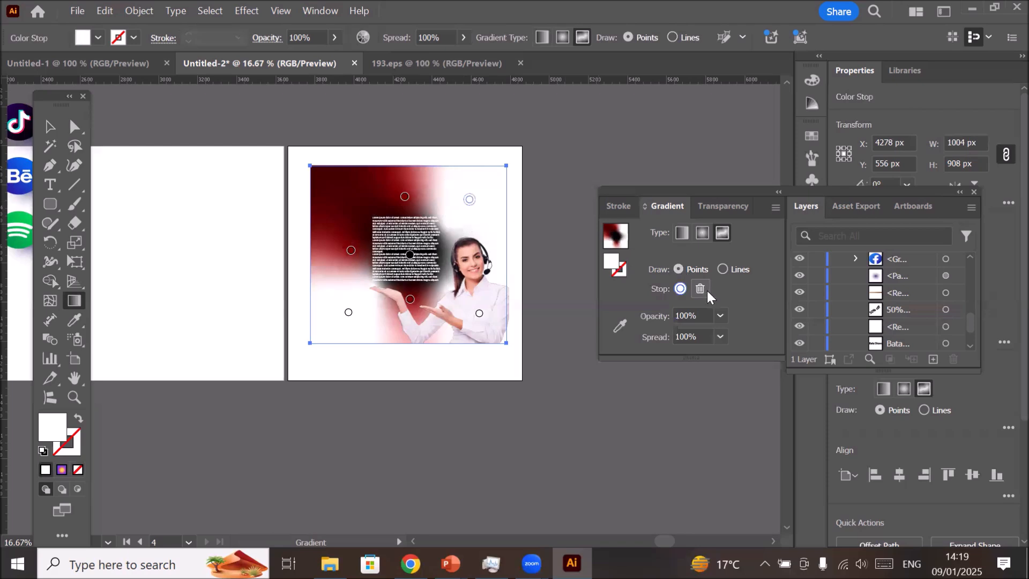
pyautogui.click(700, 289)
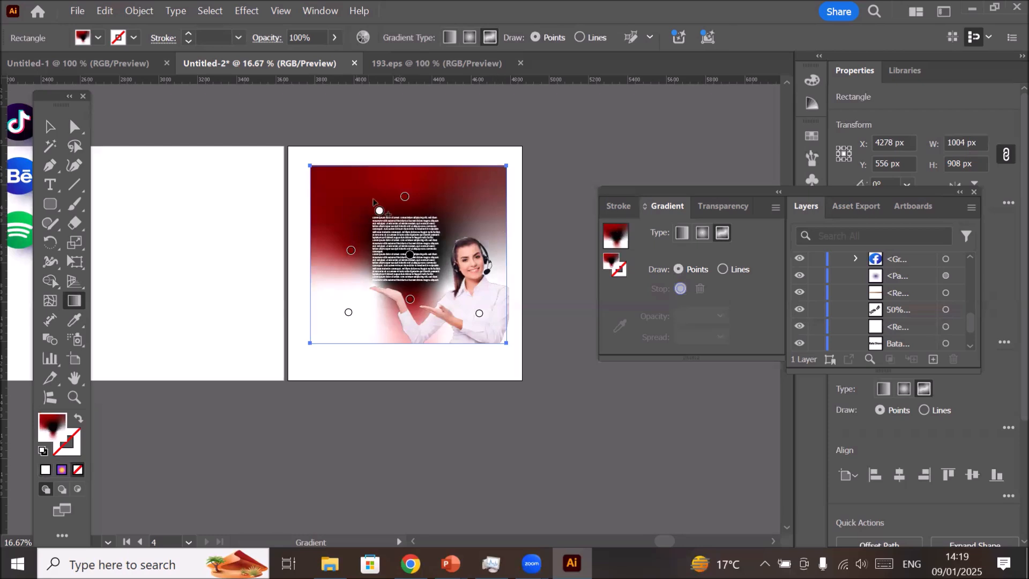
pyautogui.click(348, 313)
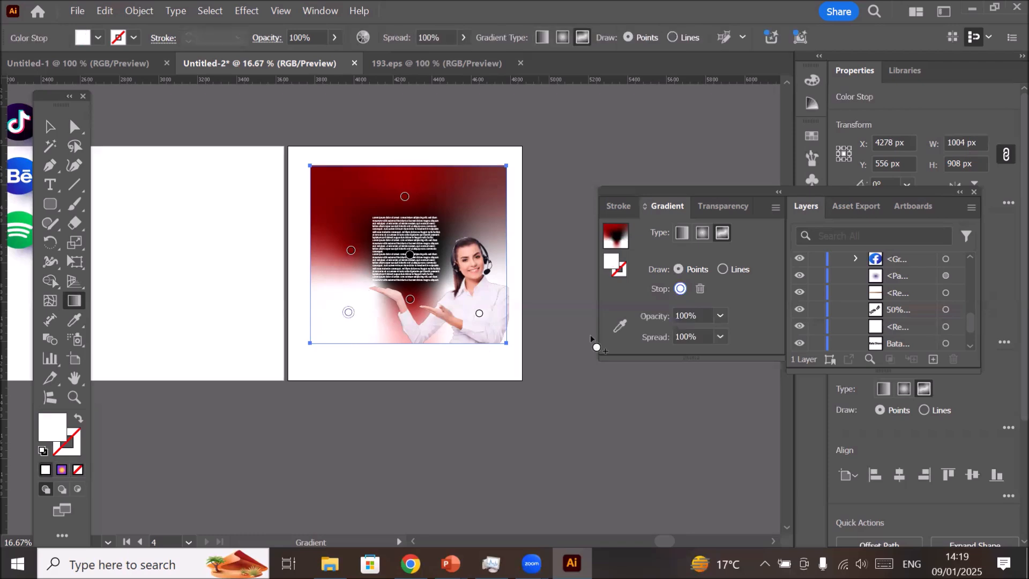
pyautogui.click(699, 291)
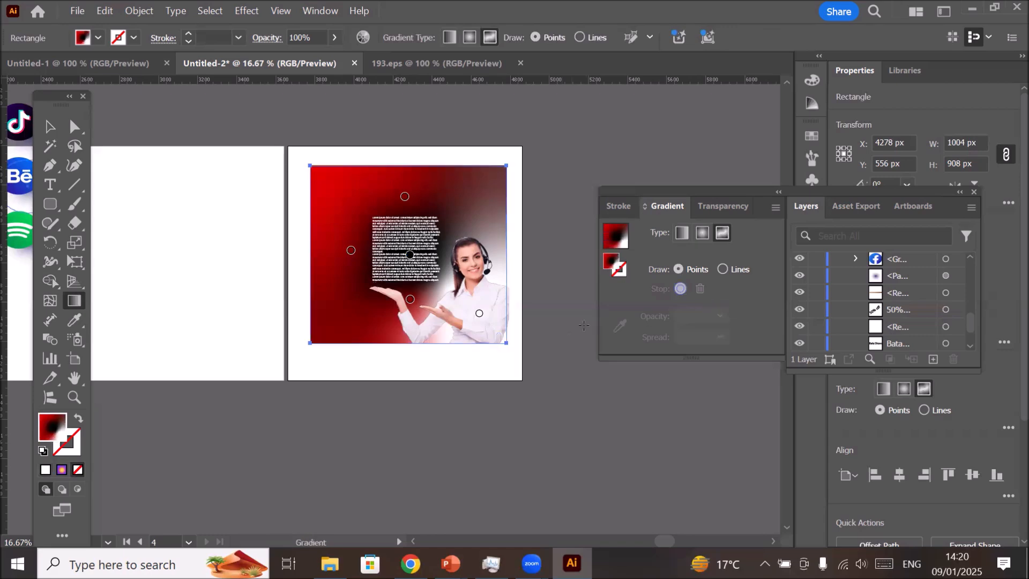
pyautogui.click(49, 126)
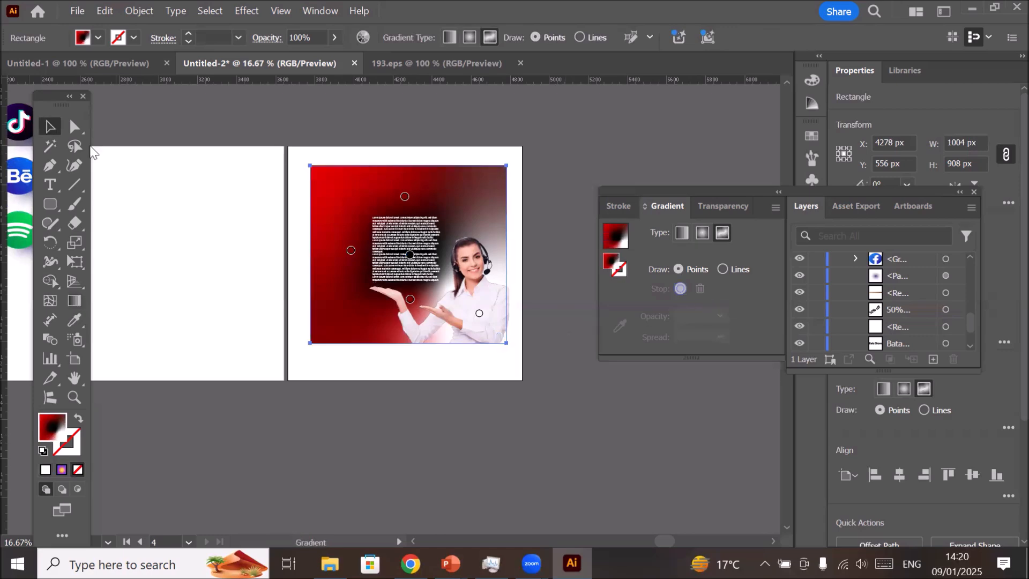
# - Examine the red gradient behind the text and image up close, and delete its black centre stop
pyautogui.scroll(1, 552, 289)
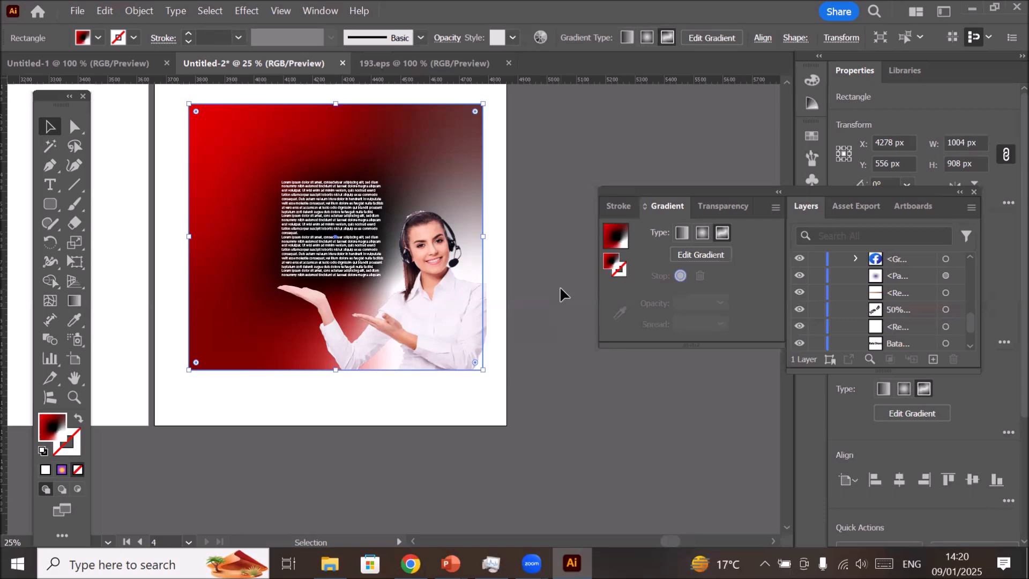
pyautogui.scroll(2, 360, 211)
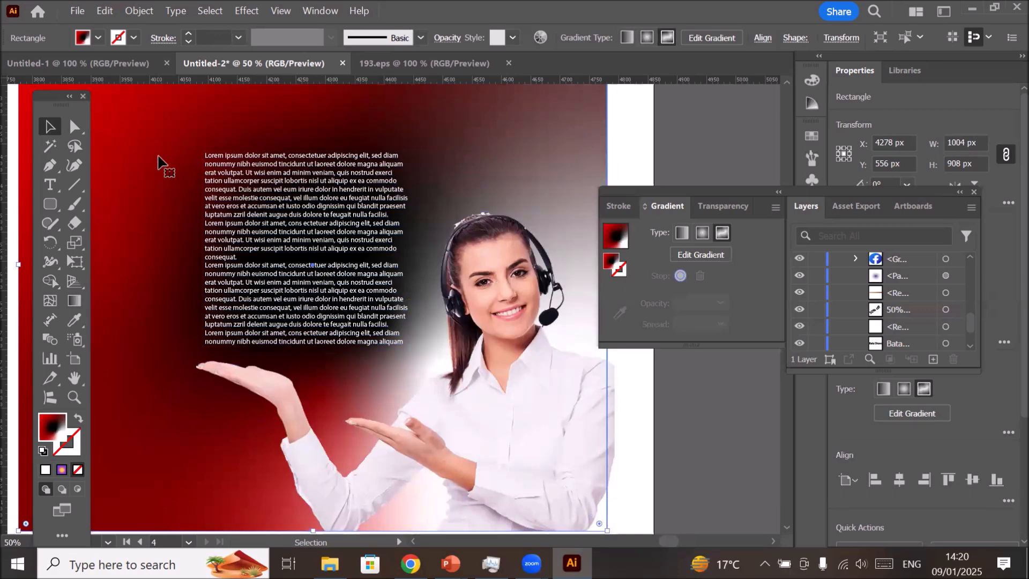
pyautogui.scroll(-2, 174, 158)
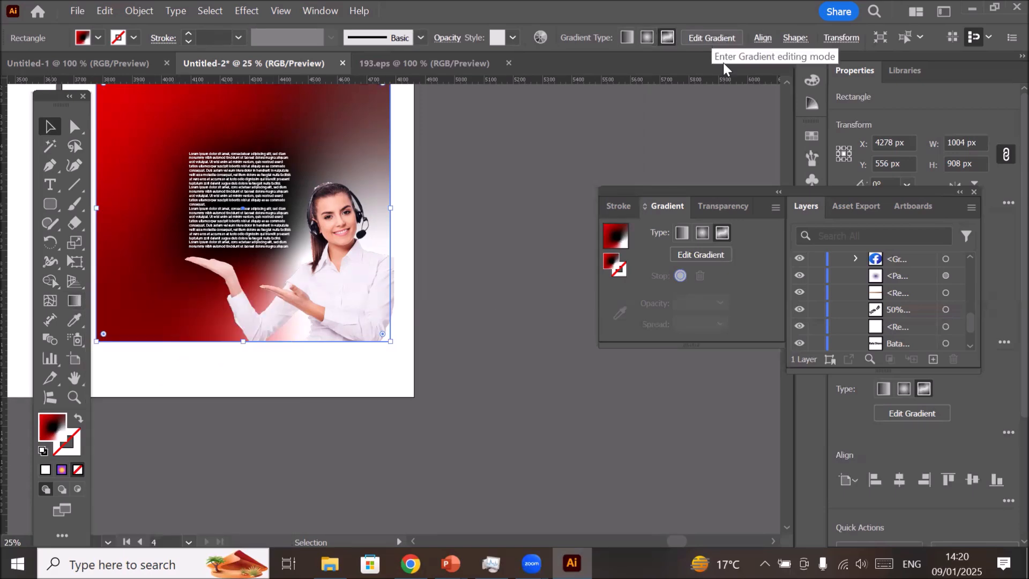
pyautogui.click(693, 258)
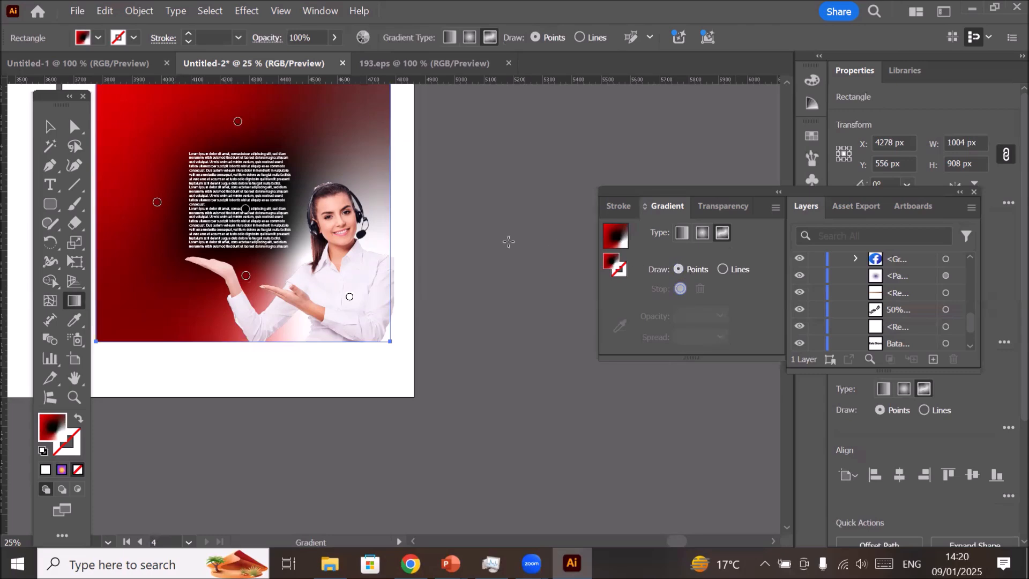
pyautogui.click(245, 210)
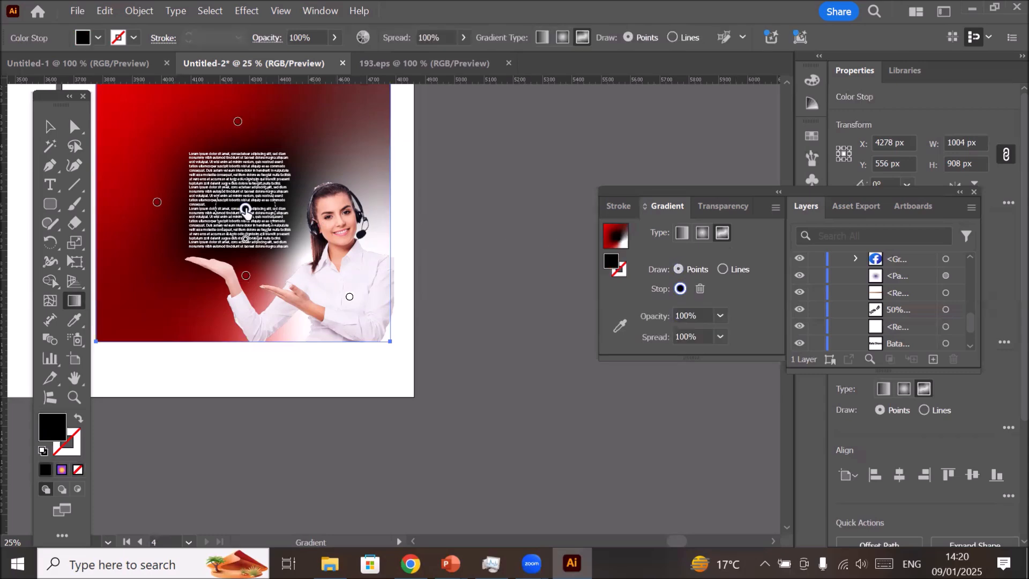
pyautogui.click(700, 289)
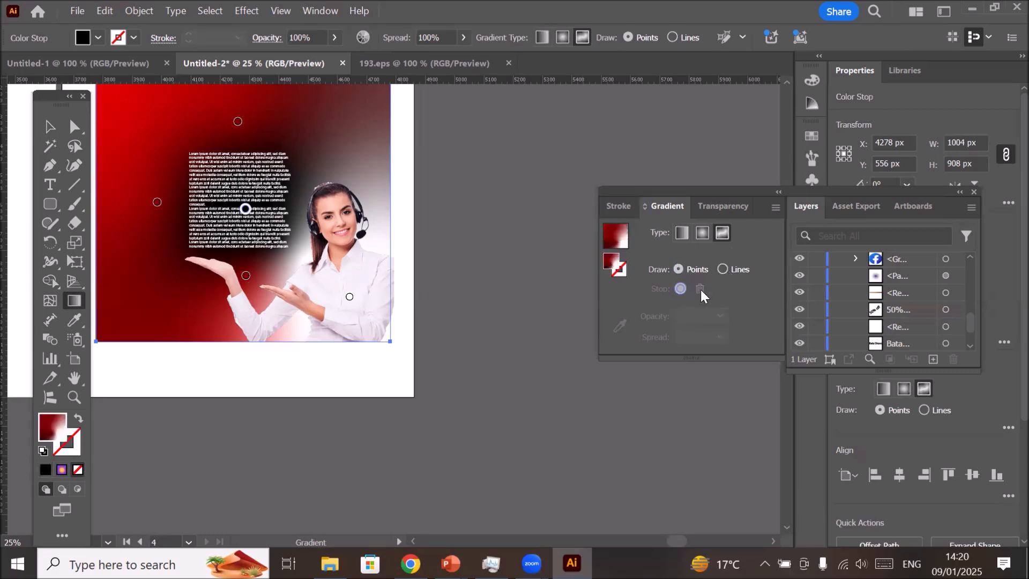
# - Delete the three dark red colour stops located left of, above and below the gradient's centre
pyautogui.click(157, 203)
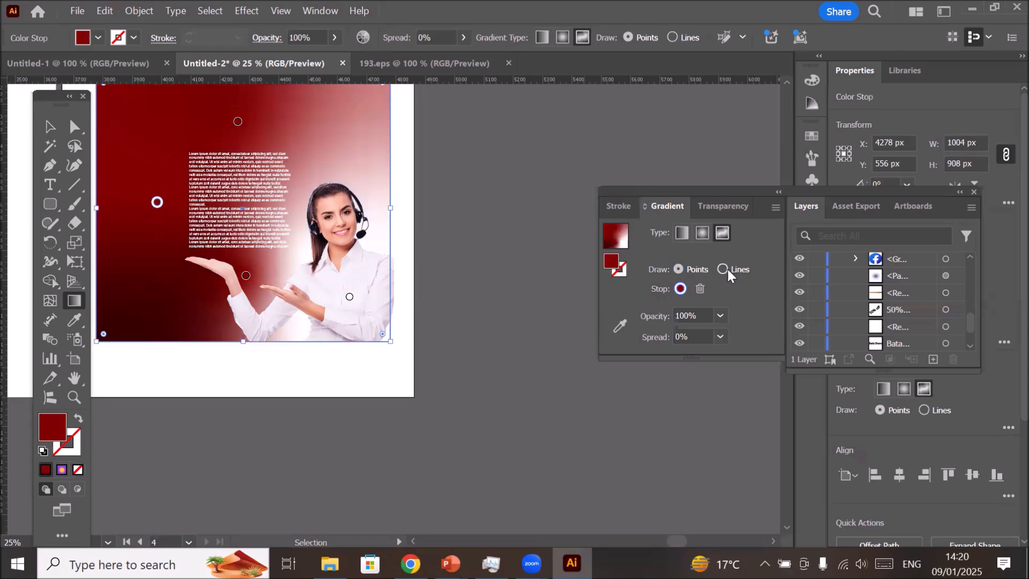
pyautogui.press('Delete')
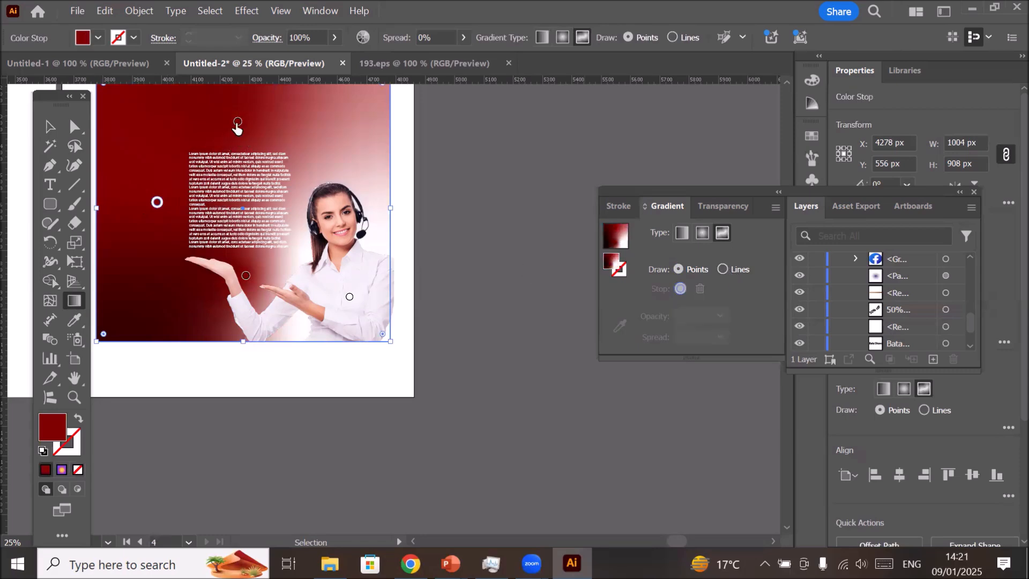
pyautogui.click(237, 125)
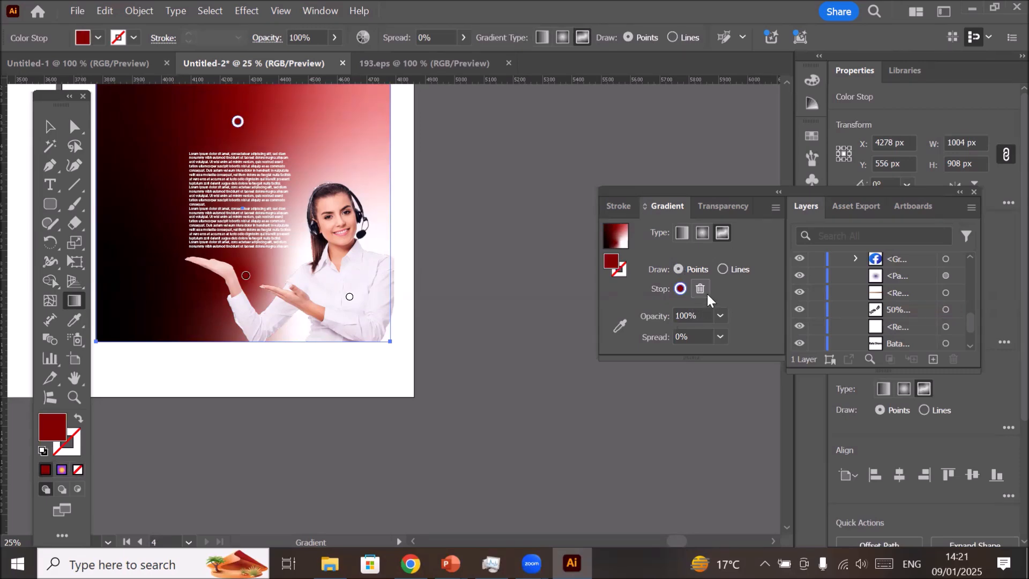
pyautogui.press('Delete')
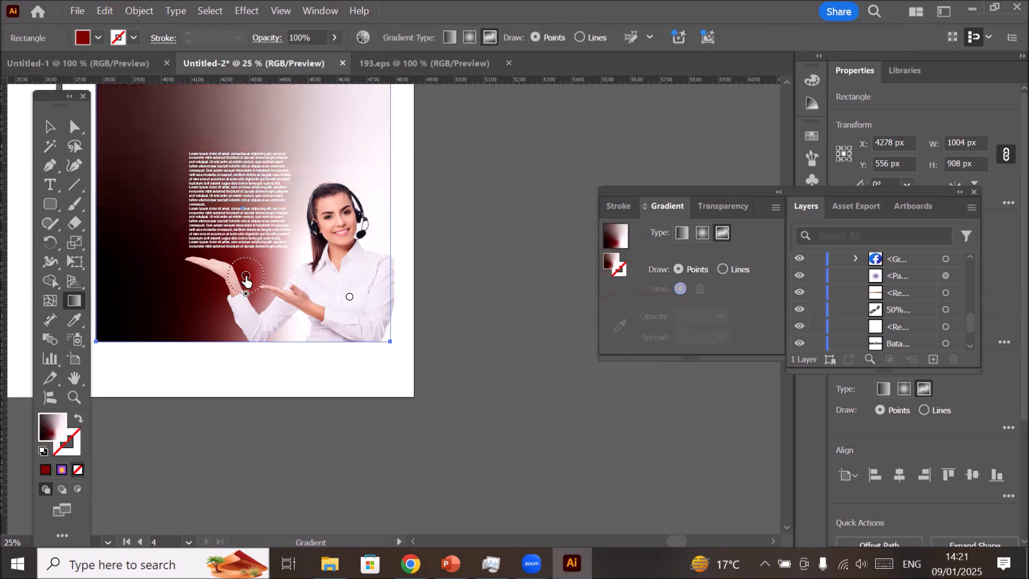
pyautogui.click(246, 277)
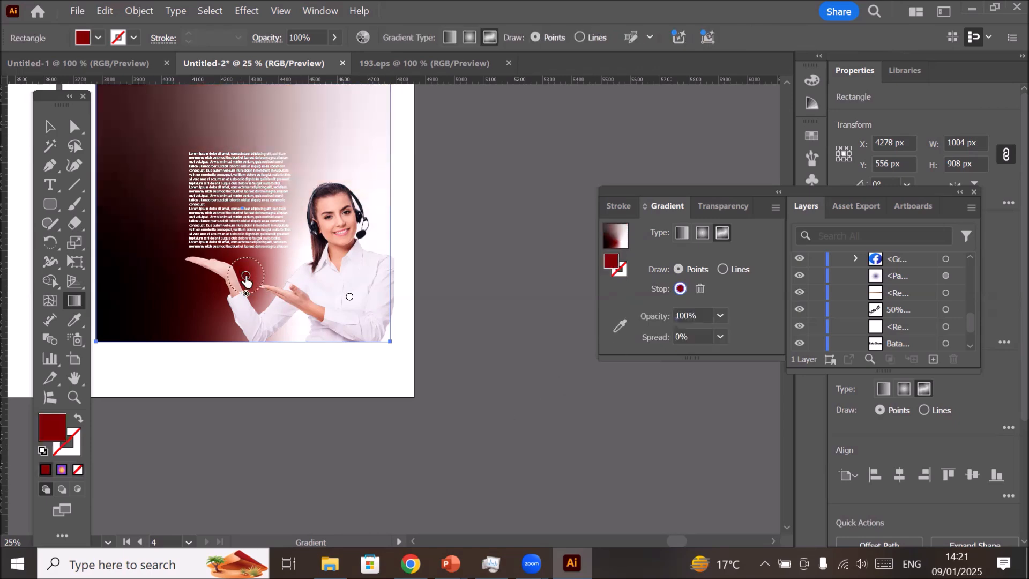
pyautogui.click(701, 288)
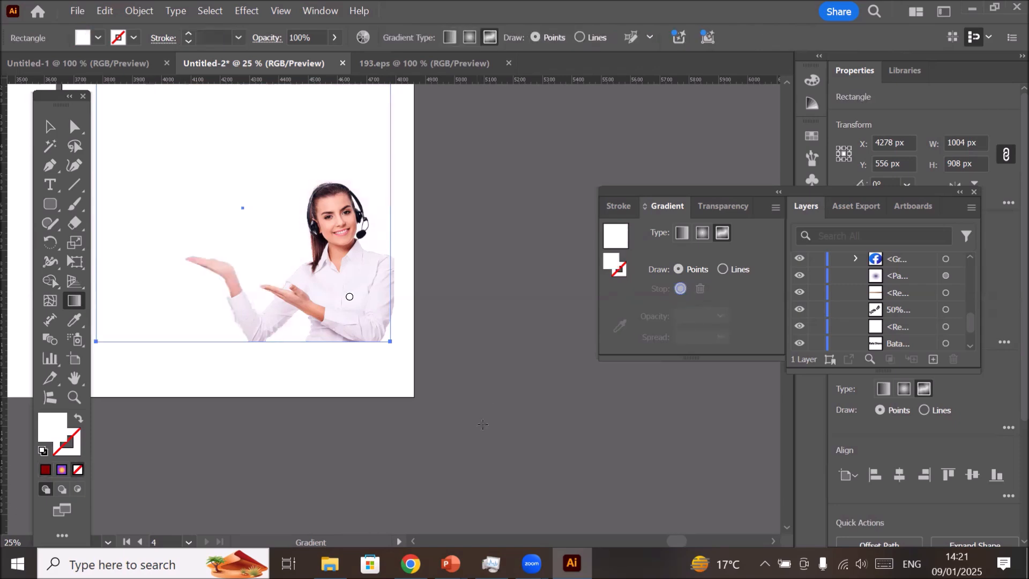
# - Add a new colour stop at the centre of the rectangle's freeform gradient and colour it black (000000)
pyautogui.scroll(-1, 342, 359)
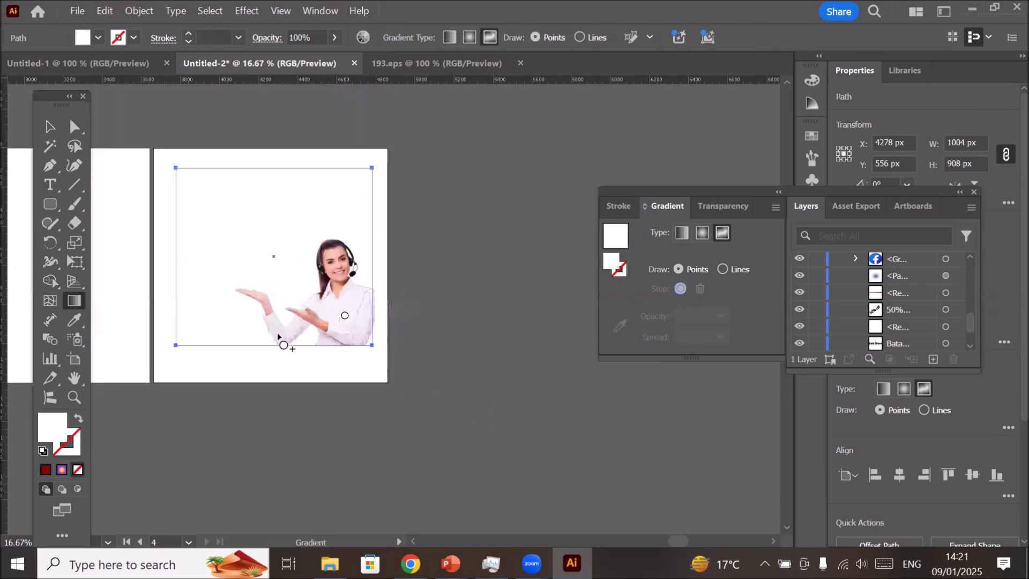
pyautogui.click(274, 257)
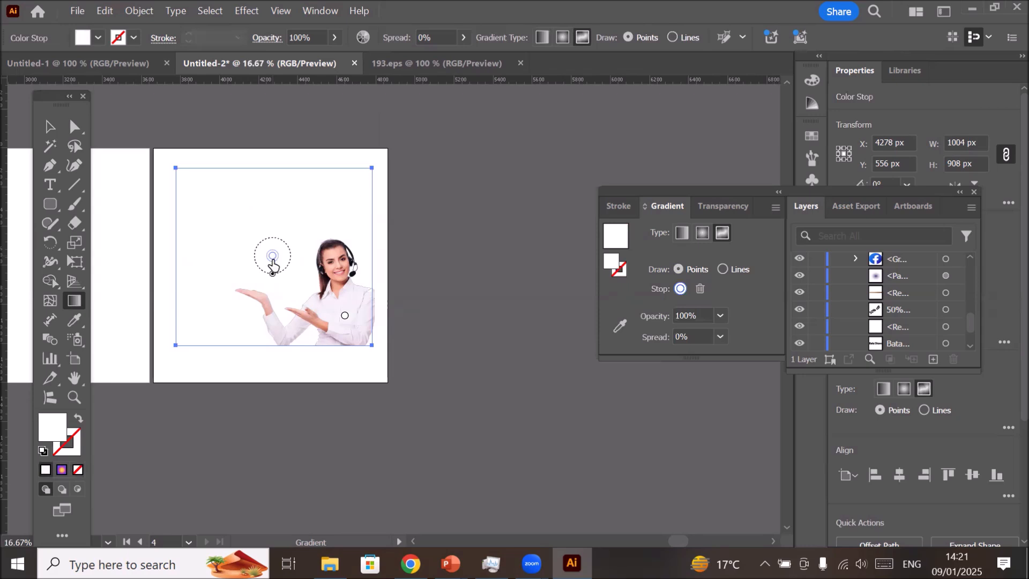
pyautogui.doubleClick(273, 257)
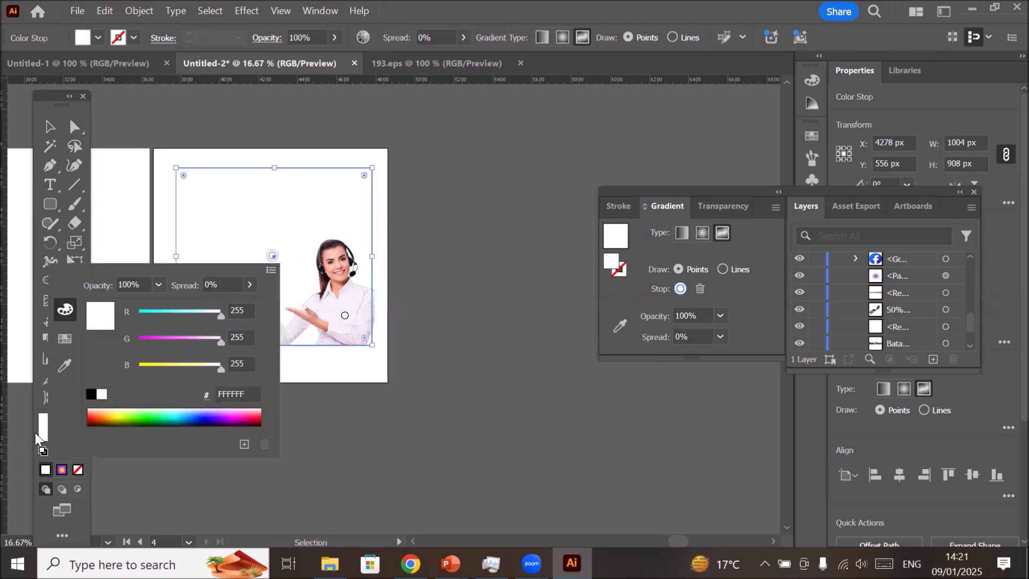
pyautogui.click(92, 396)
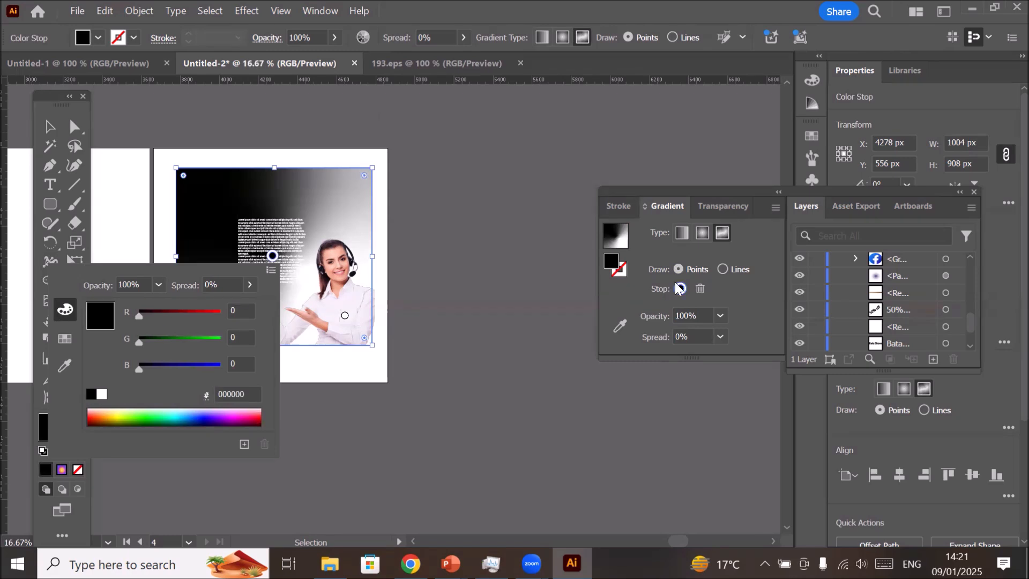
pyautogui.click(721, 233)
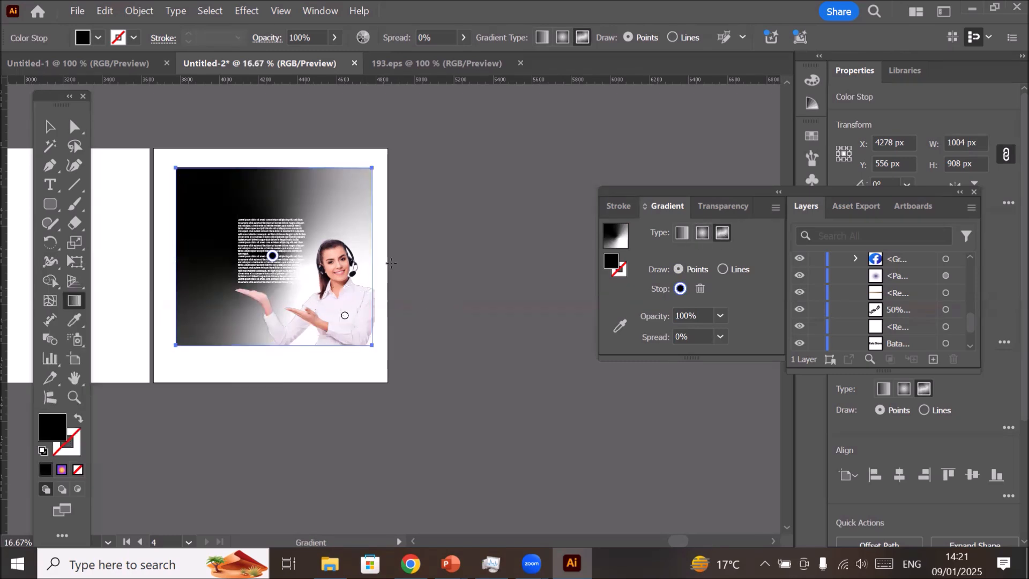
# - Delete the white colour stop near the rectangle's lower-right corner and the black stop at its centre
pyautogui.moveTo(344, 316)
pyautogui.click(345, 317)
pyautogui.press('v')
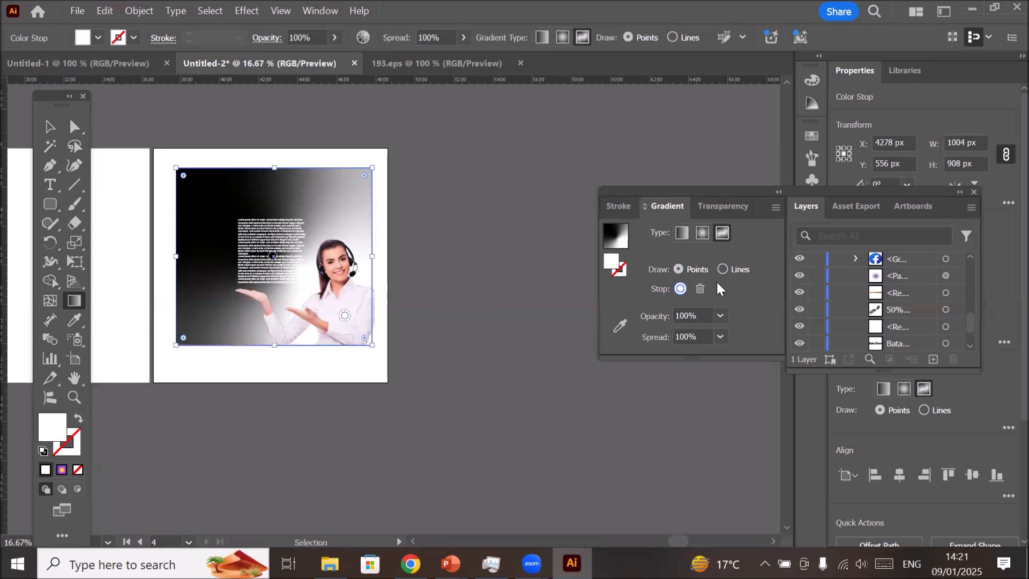
pyautogui.click(700, 288)
pyautogui.press('g')
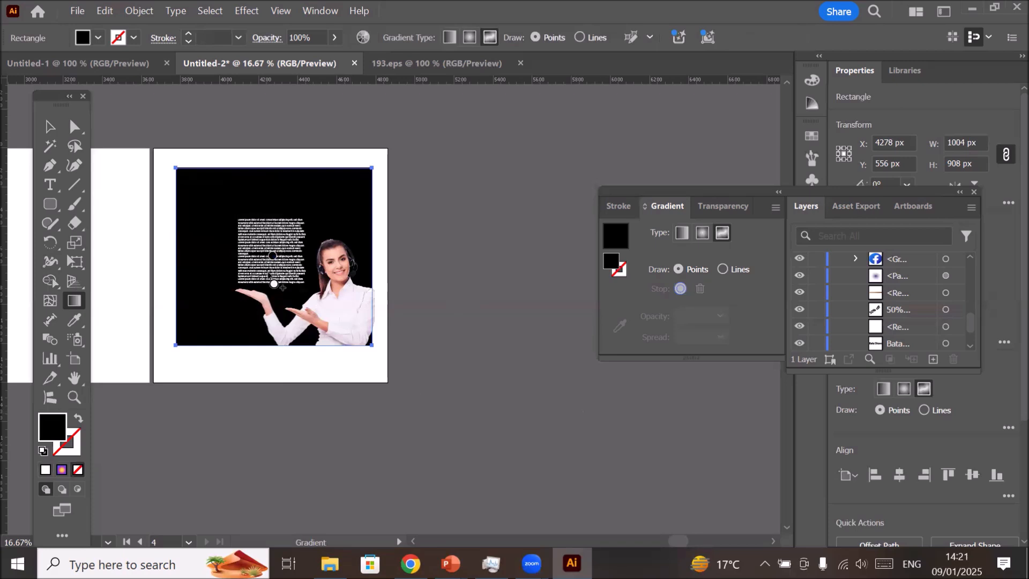
pyautogui.click(273, 257)
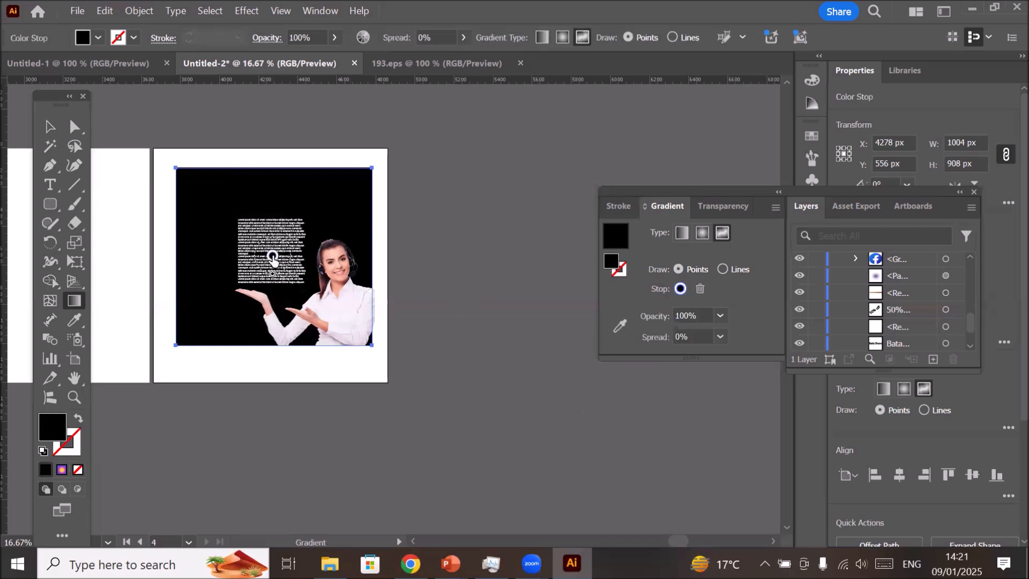
pyautogui.click(700, 289)
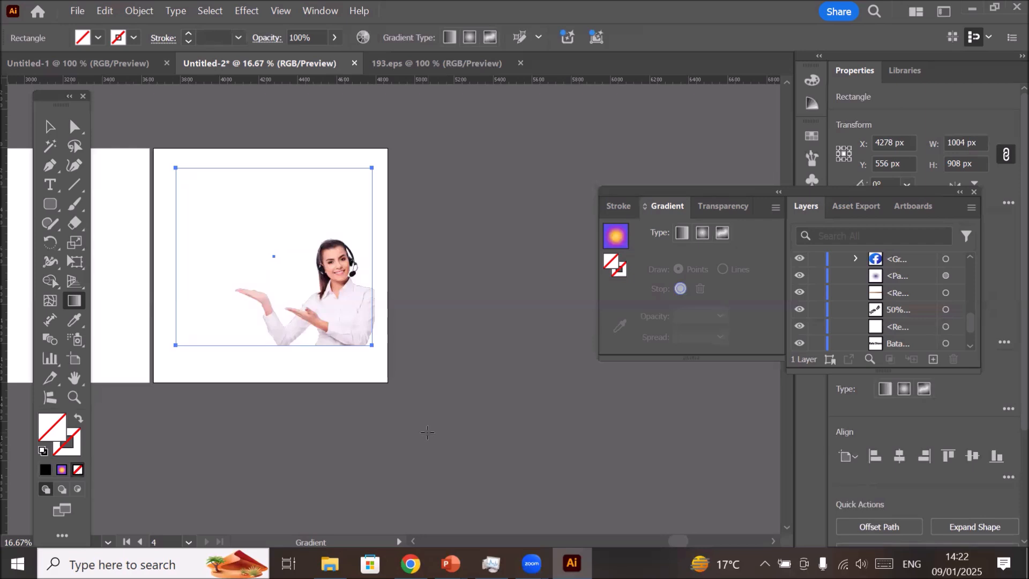
# - Refill the empty rectangle with a radial gradient, and convert it to a freeform gradient in Lines draw mode
pyautogui.click(723, 234)
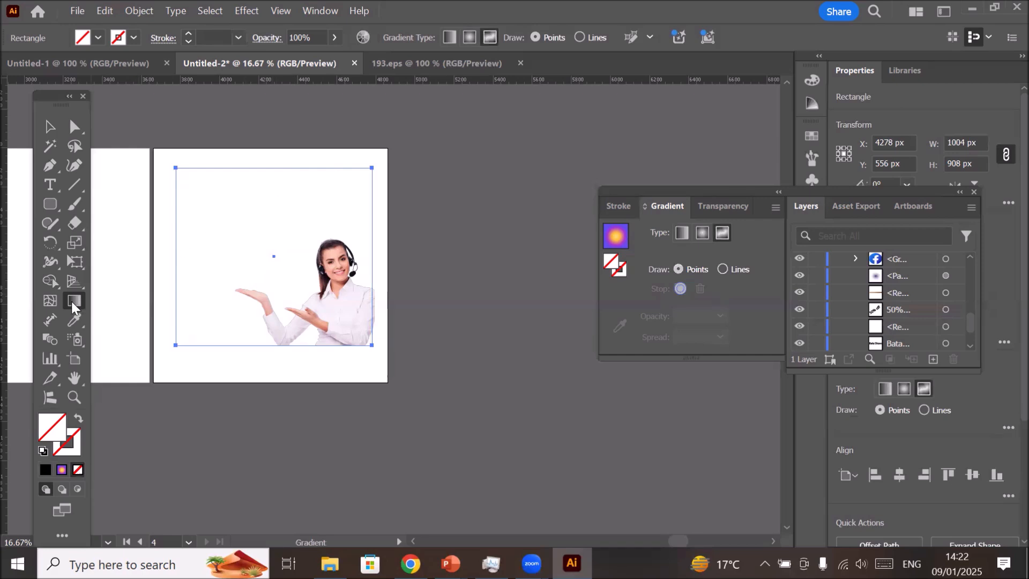
pyautogui.click(725, 268)
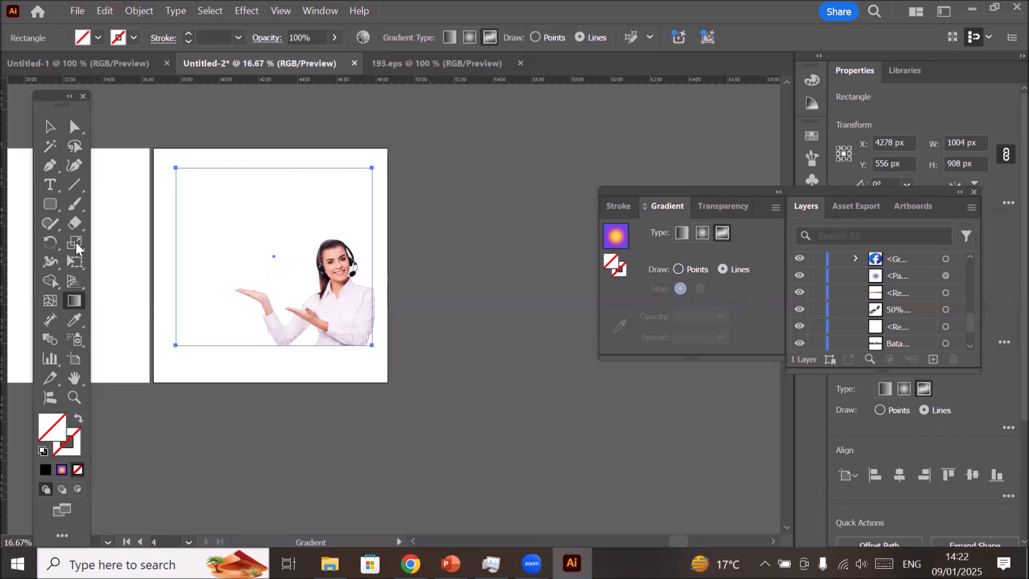
pyautogui.click(50, 126)
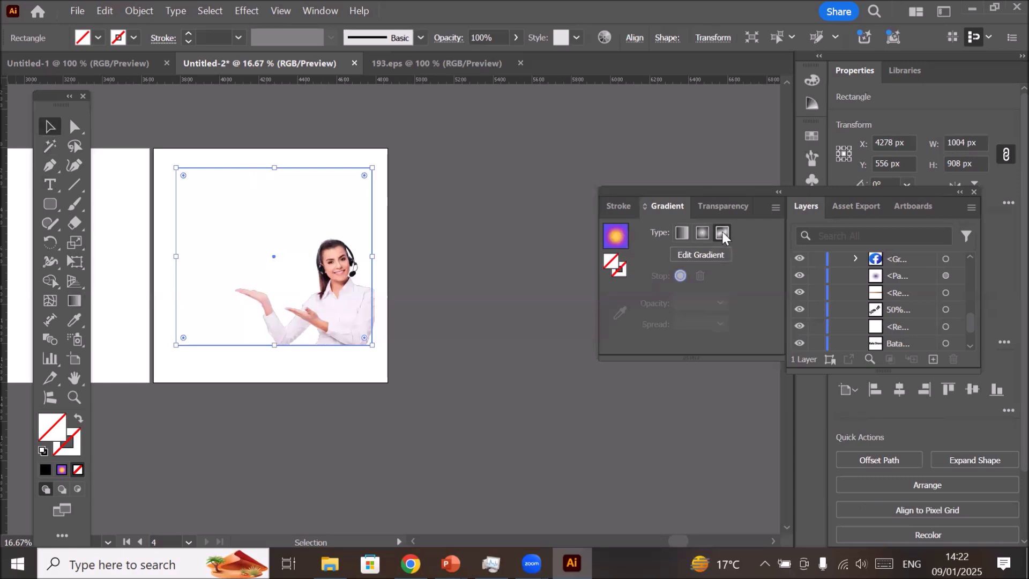
pyautogui.click(703, 254)
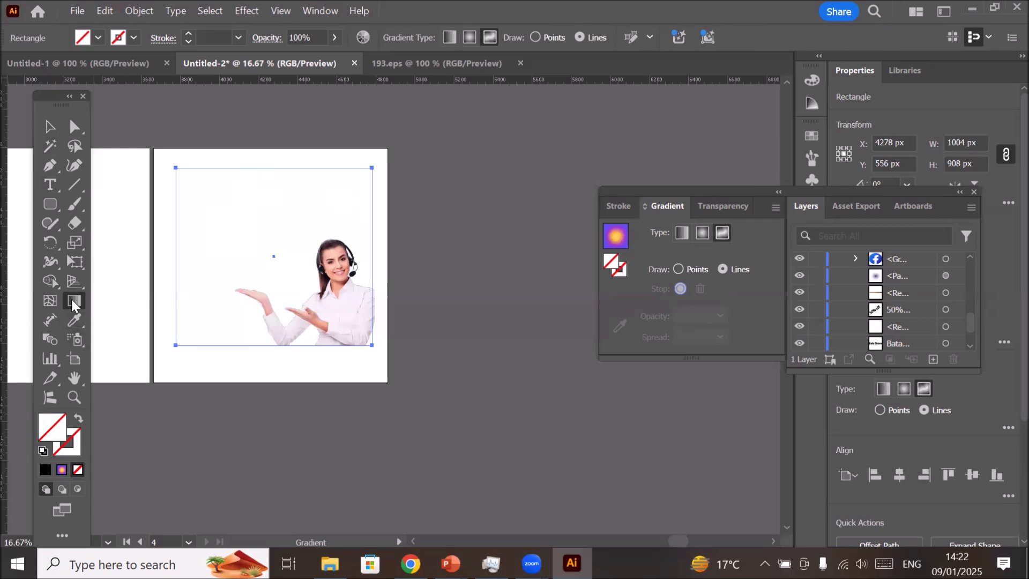
pyautogui.click(702, 233)
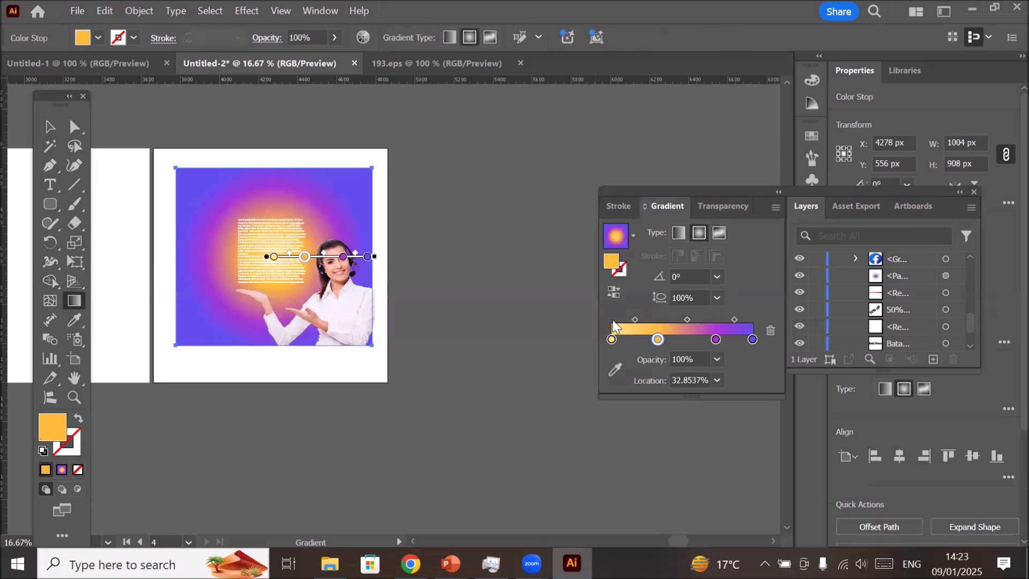
pyautogui.click(719, 234)
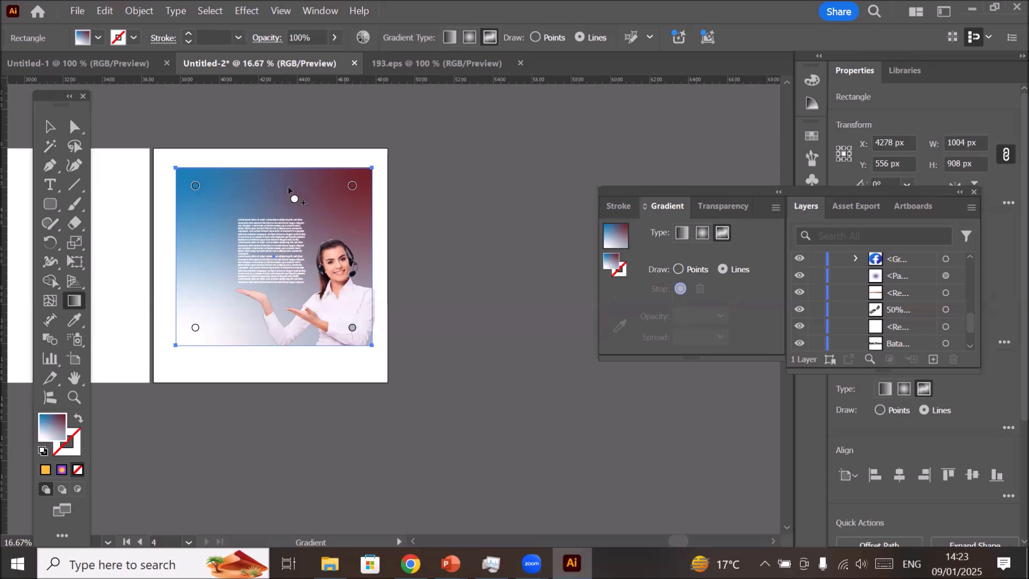
# - Draw a closed loop of six white colour stops around the text and image in the rectangle's freeform gradient
pyautogui.click(321, 197)
pyautogui.click(242, 199)
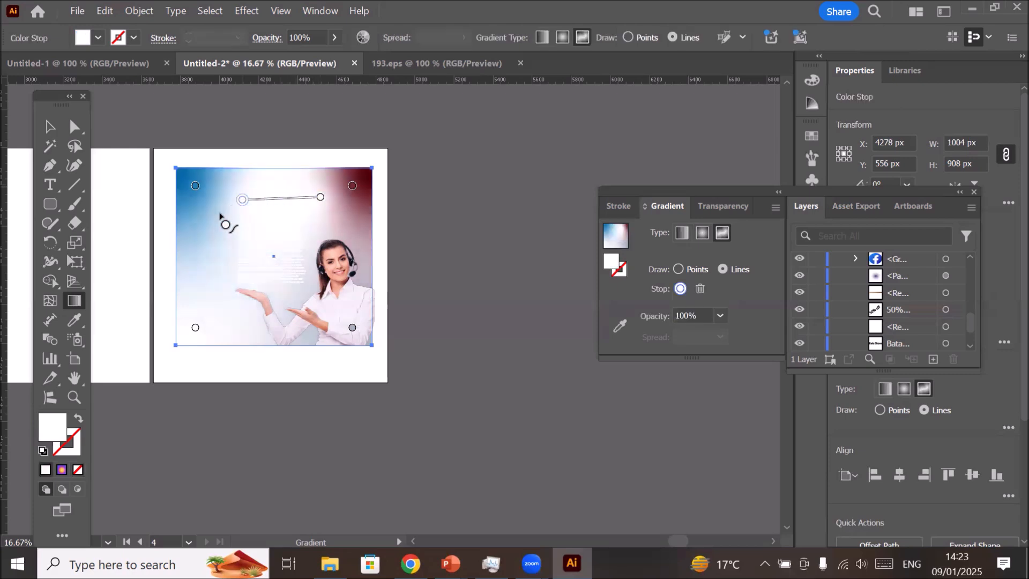
pyautogui.click(200, 267)
pyautogui.click(239, 330)
pyautogui.click(324, 308)
pyautogui.click(361, 233)
pyautogui.click(352, 220)
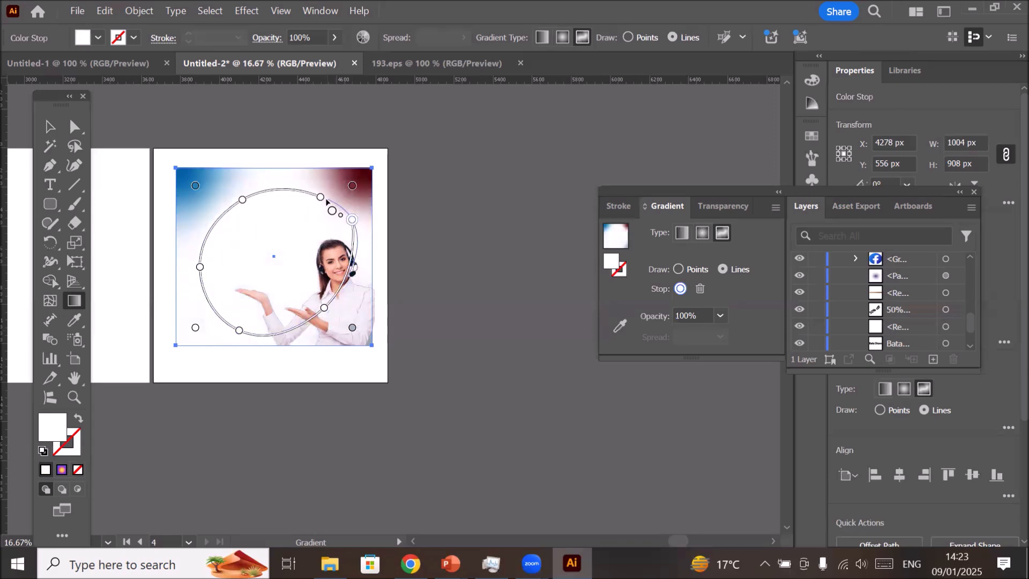
pyautogui.click(321, 197)
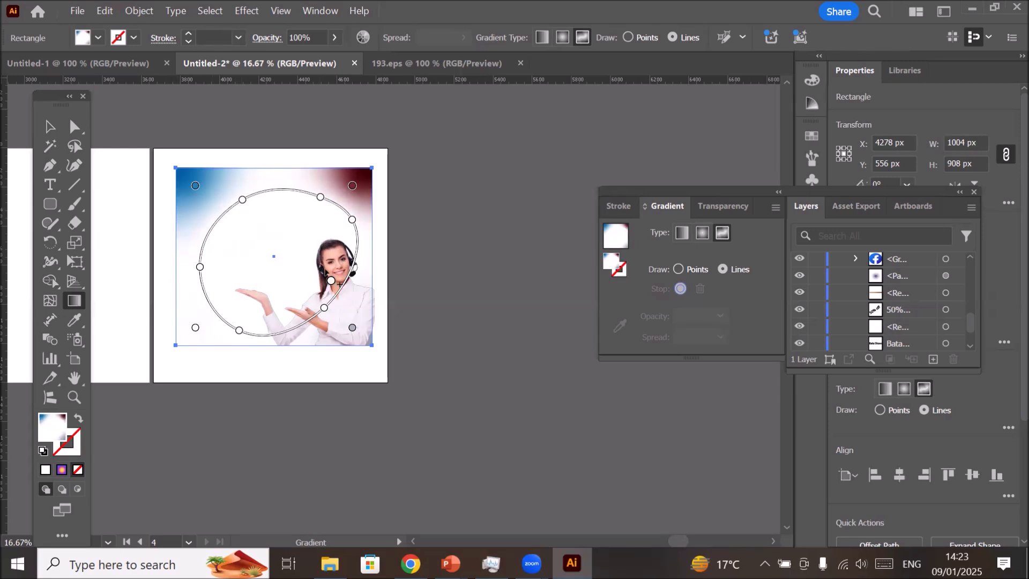
# - Move the loop's lower-right colour stop outward to make the gradient line rounder
pyautogui.click(324, 309)
pyautogui.moveTo(326, 313); pyautogui.dragTo(352, 309)
pyautogui.click(238, 330)
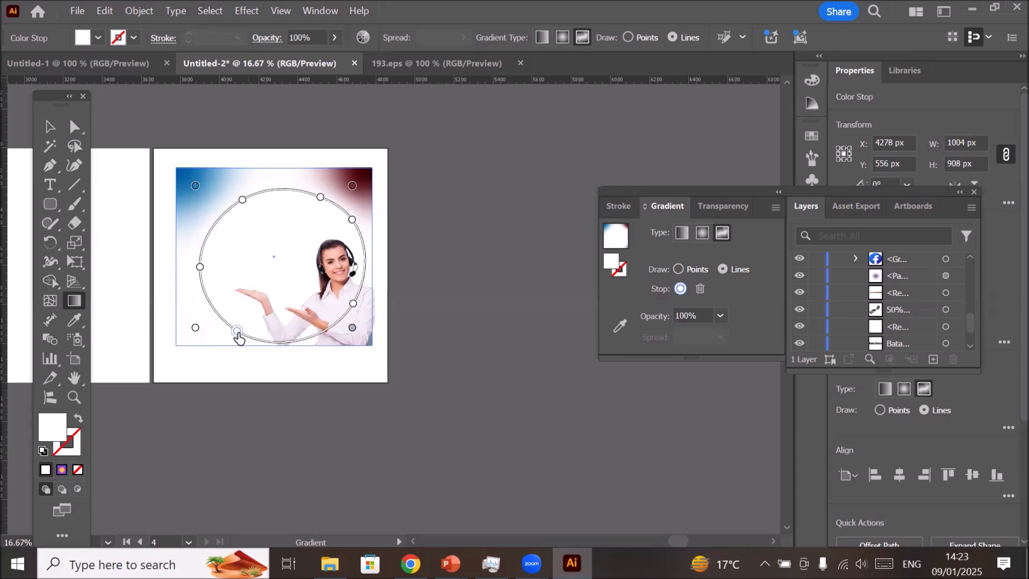
# - Colour the loop's leftmost stop olive yellow (B9BF00) and its upper-left stop yellow-green (B5D400)
pyautogui.doubleClick(199, 268)
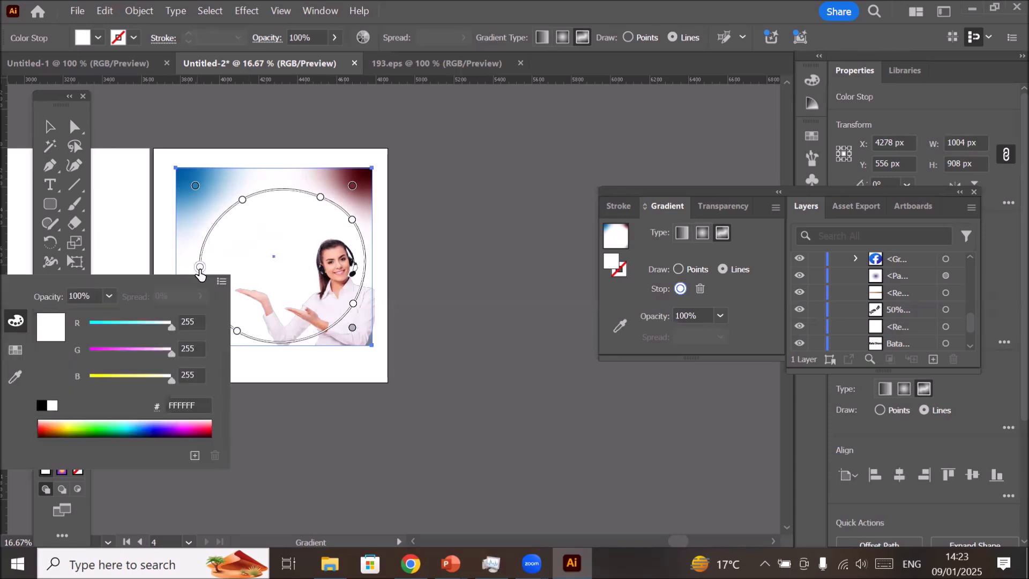
pyautogui.click(68, 429)
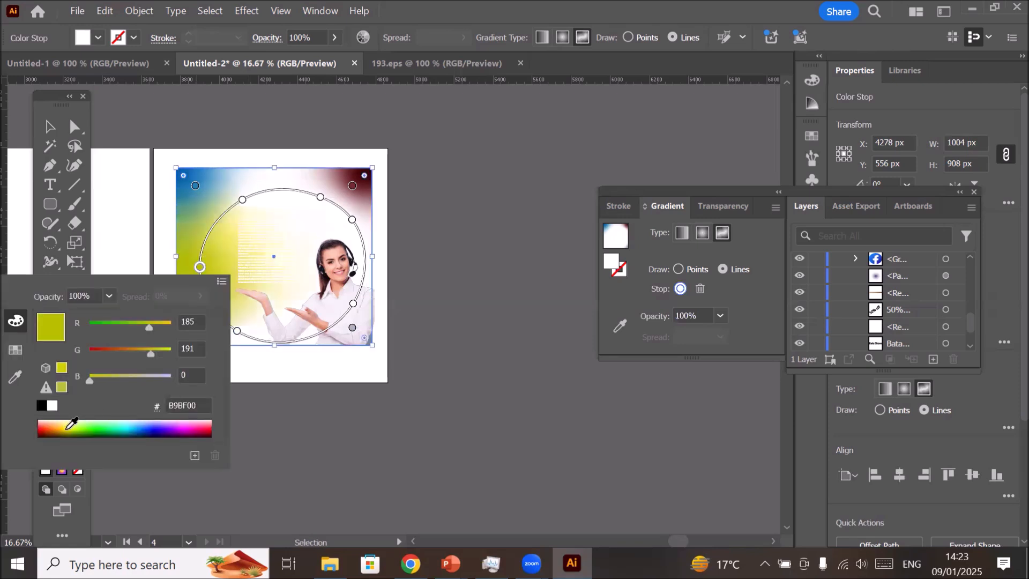
pyautogui.click(241, 202)
pyautogui.click(242, 200)
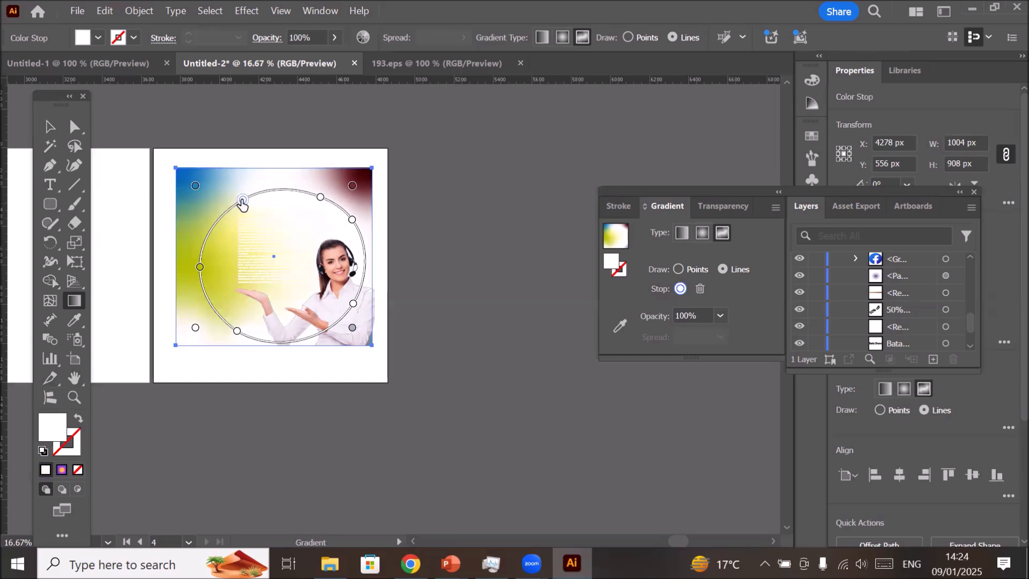
pyautogui.doubleClick(242, 202)
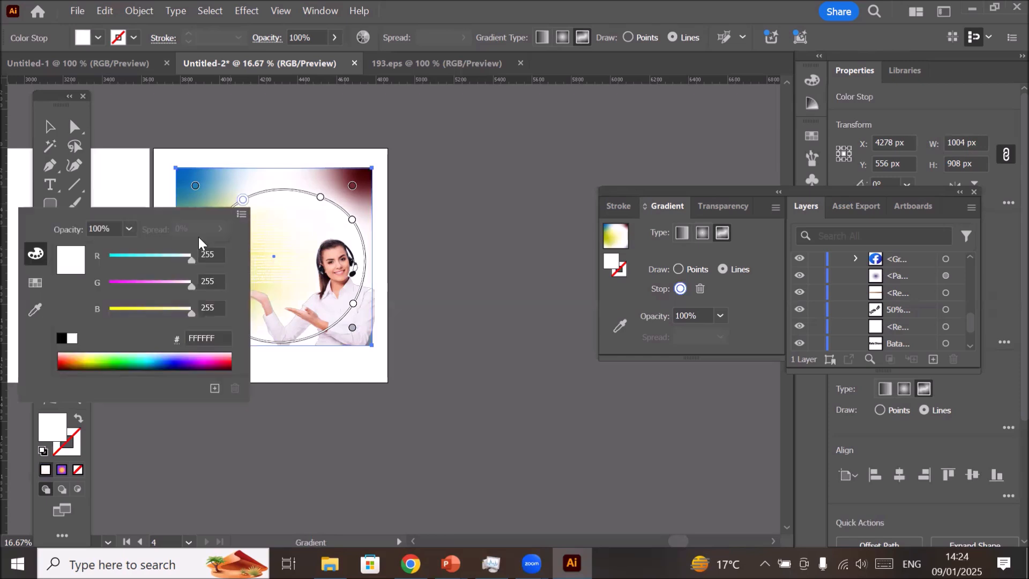
pyautogui.click(92, 358)
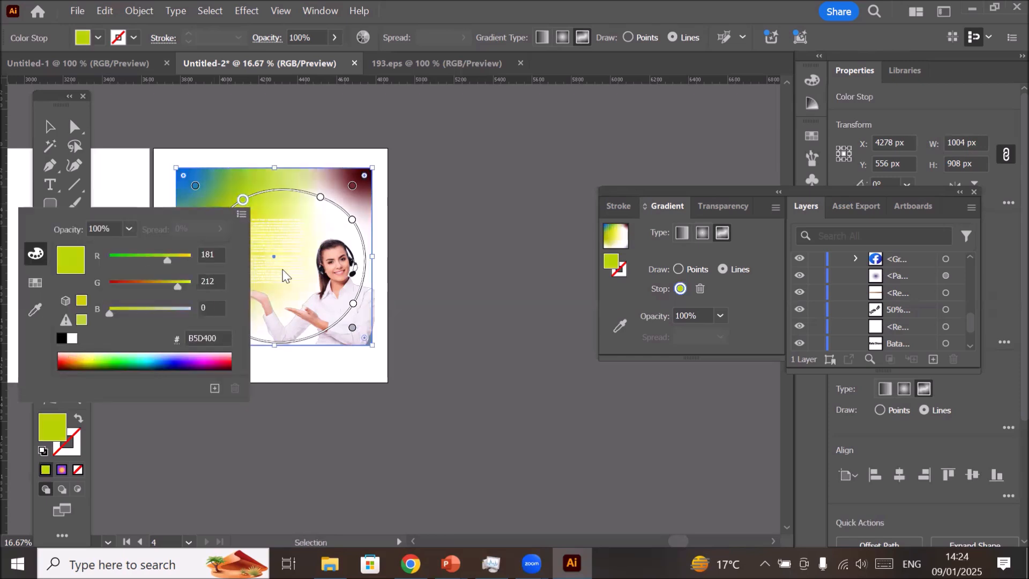
# - Colour the loop's stop above the woman's head bright lime (B6FF15)
pyautogui.click(320, 198)
pyautogui.doubleClick(320, 199)
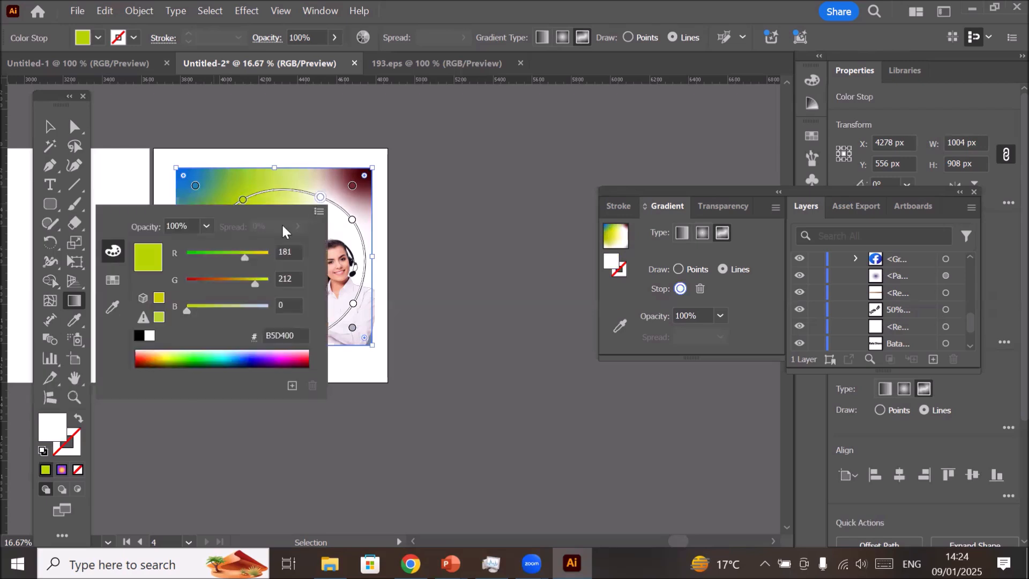
pyautogui.click(320, 198)
pyautogui.doubleClick(321, 199)
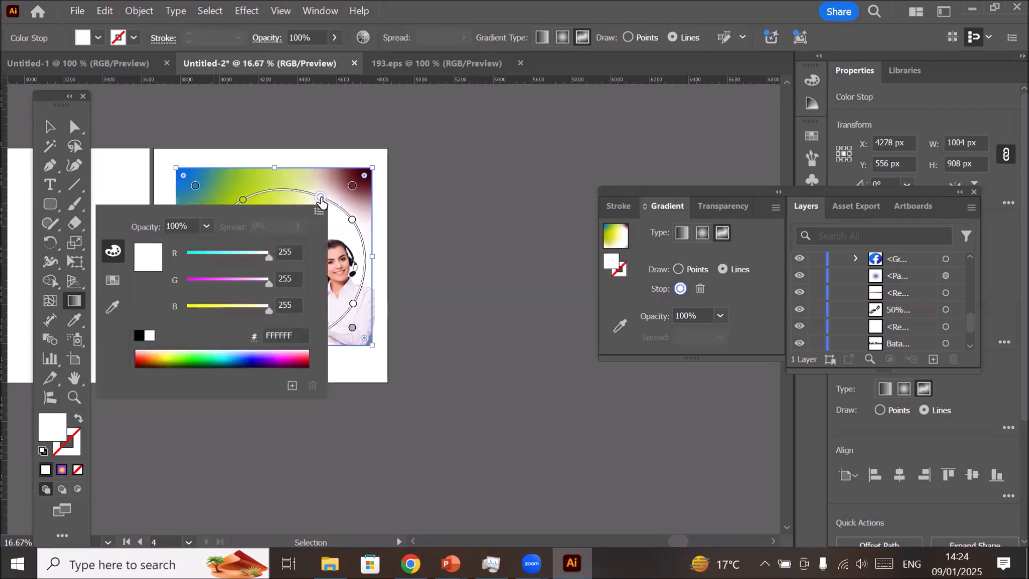
pyautogui.click(176, 362)
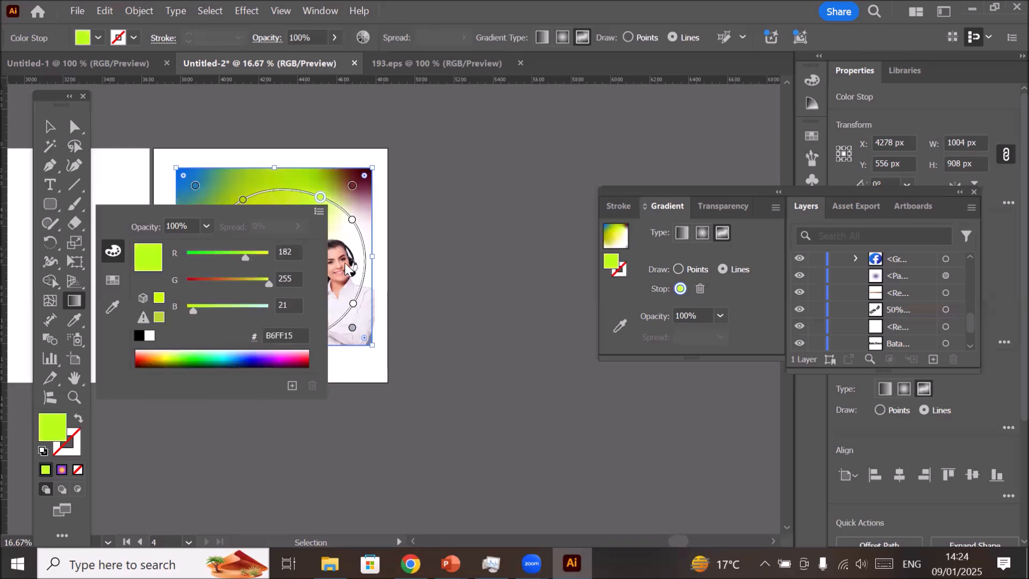
# - Colour the loop's stop near the rectangle's right edge, below the dark red corner stop, dark olive (6D7F00)
pyautogui.click(353, 220)
pyautogui.doubleClick(352, 220)
pyautogui.doubleClick(352, 221)
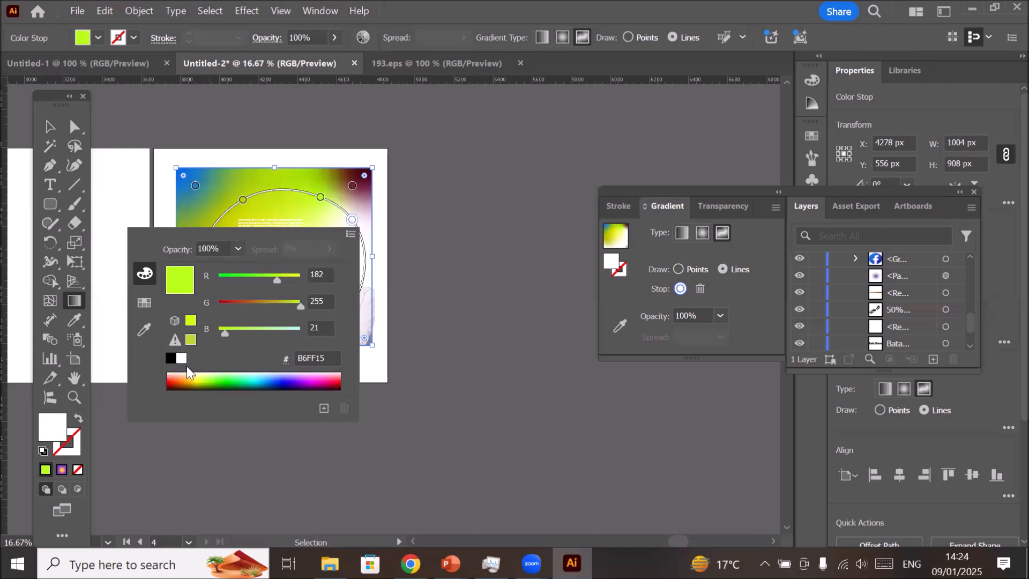
pyautogui.click(199, 384)
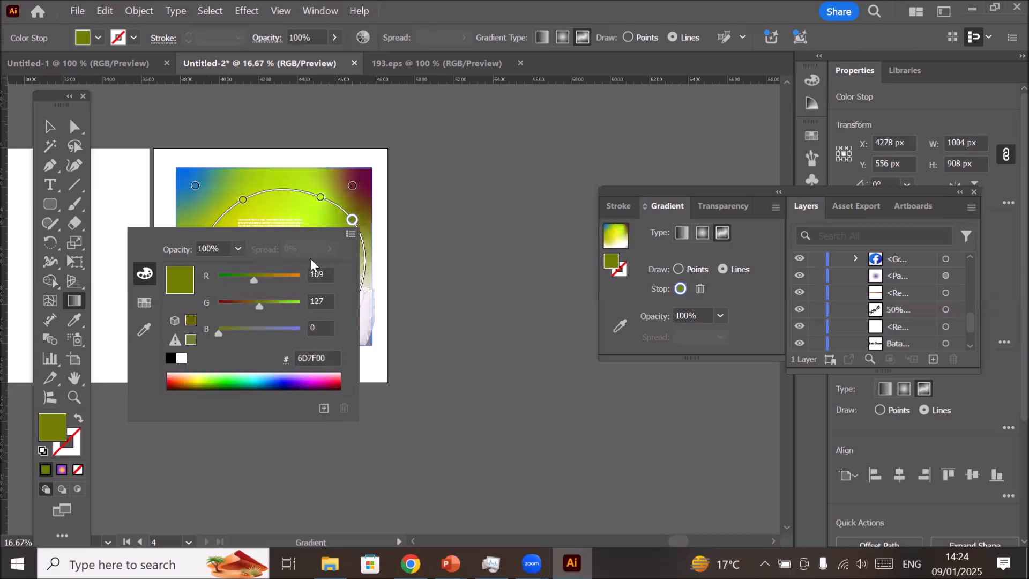
pyautogui.click(352, 221)
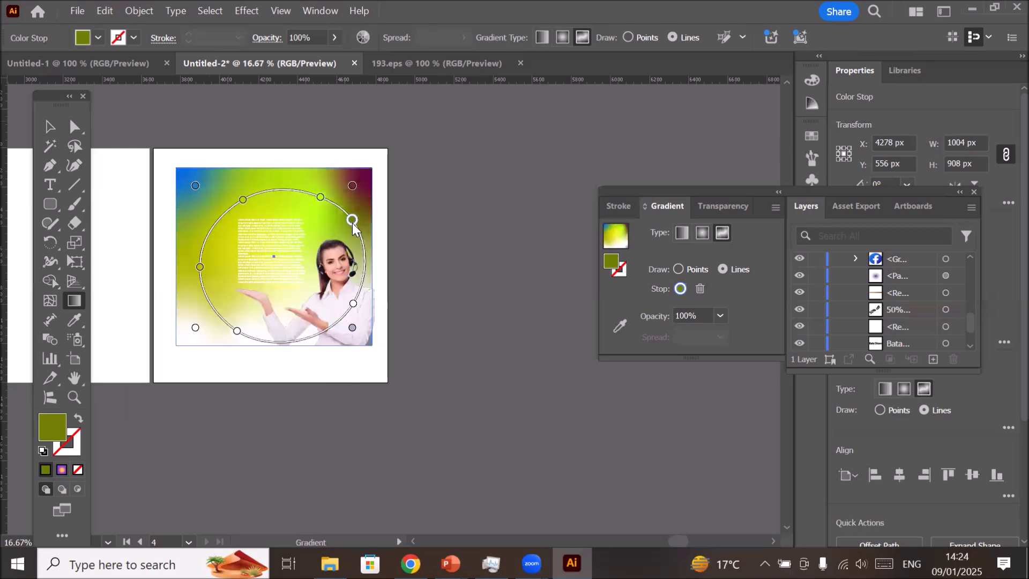
# - Colour the loop's lower-right stop yellow-green (CDD400)
pyautogui.click(353, 304)
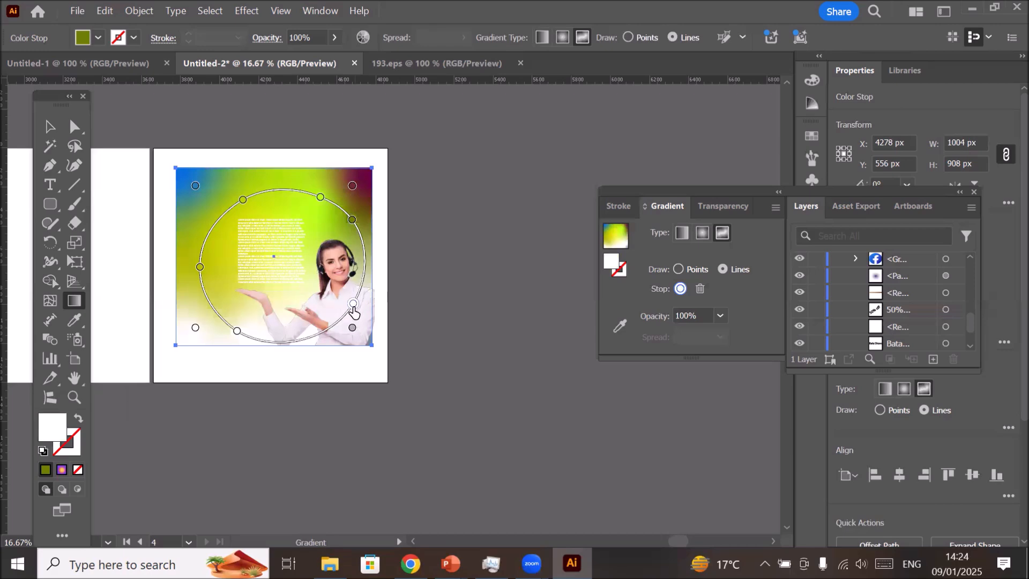
pyautogui.doubleClick(353, 304)
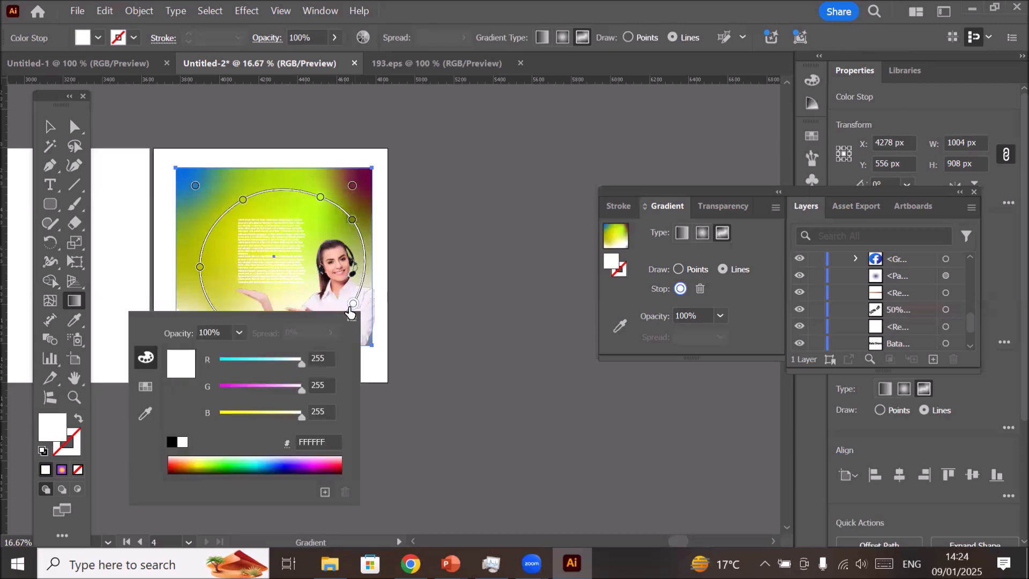
pyautogui.click(198, 461)
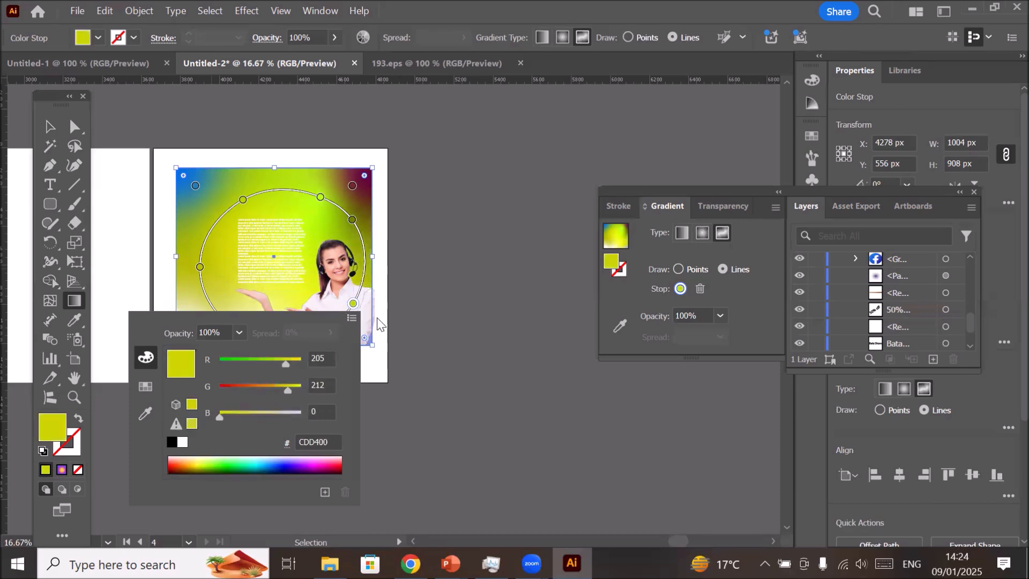
pyautogui.click(349, 223)
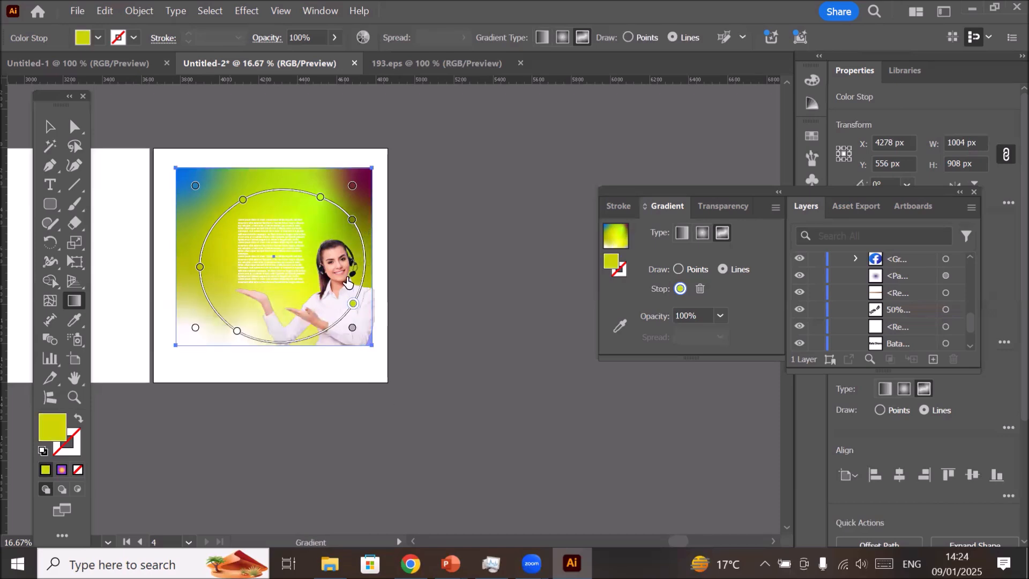
# - Colour the loop's lower-left stop dark green (5E7F00)
pyautogui.click(237, 332)
pyautogui.doubleClick(237, 332)
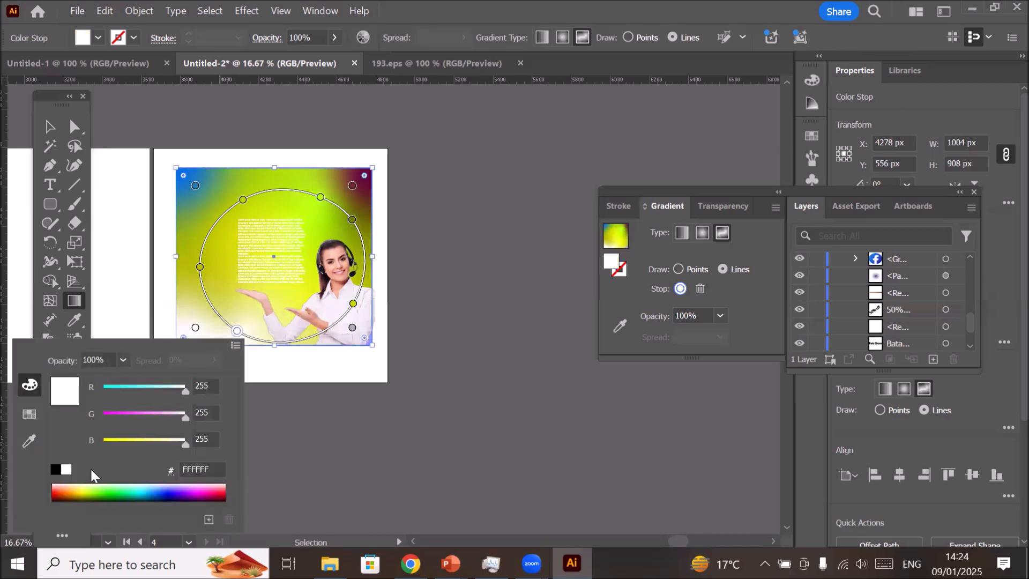
pyautogui.click(98, 489)
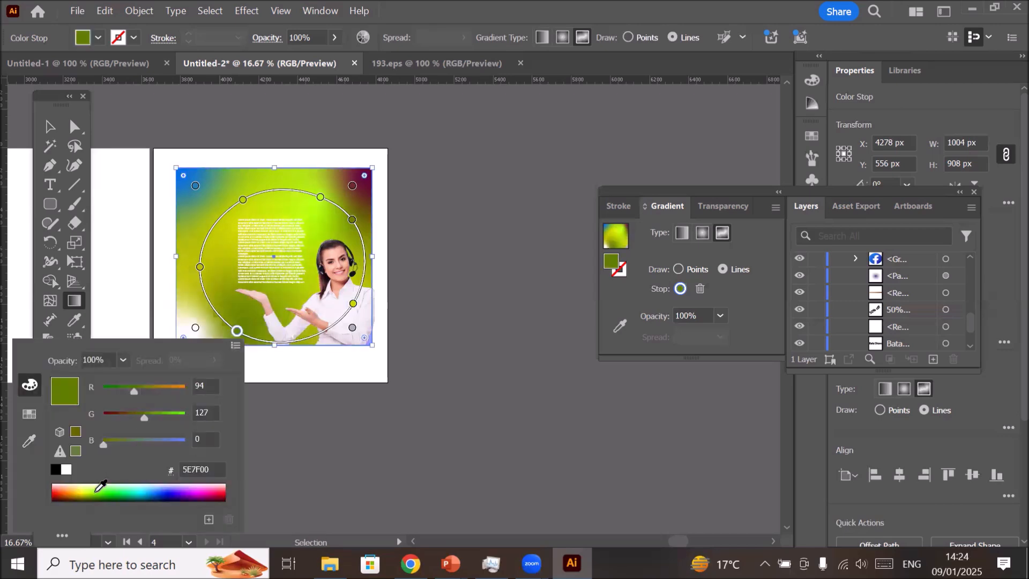
pyautogui.click(63, 117)
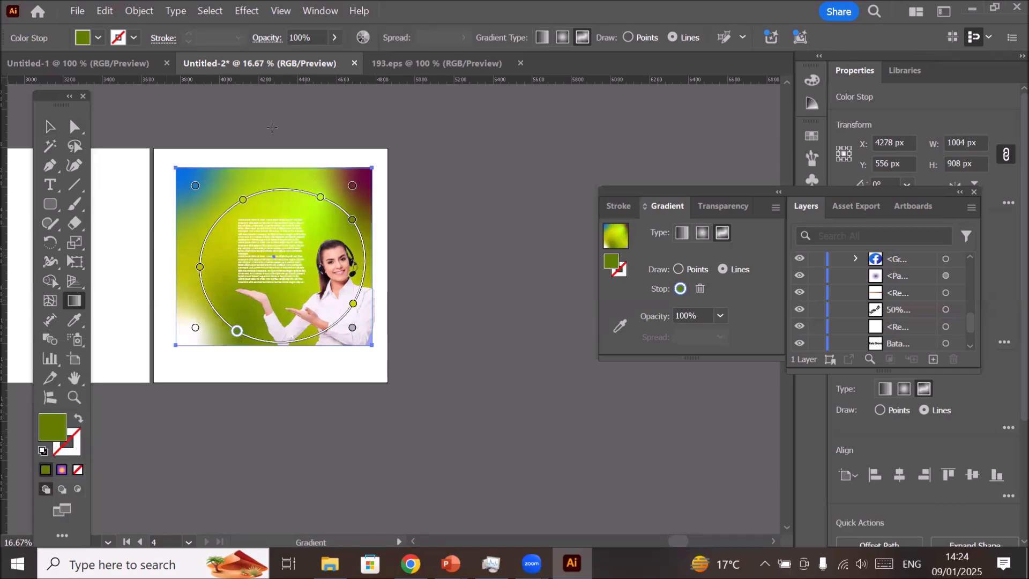
# - Delete the four corner colour stops outside the loop: dark red, blue, white and grey
pyautogui.click(352, 186)
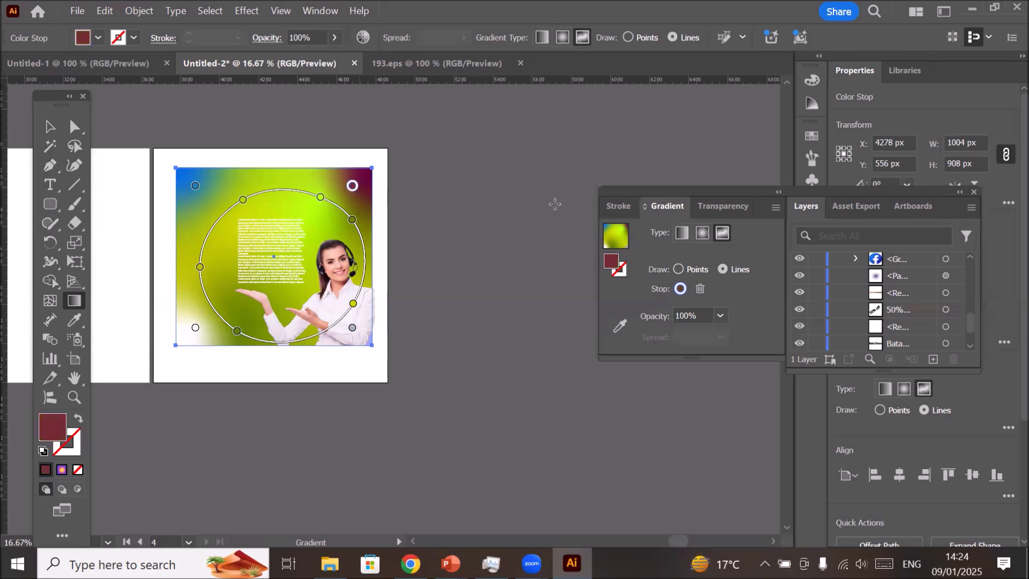
pyautogui.click(699, 289)
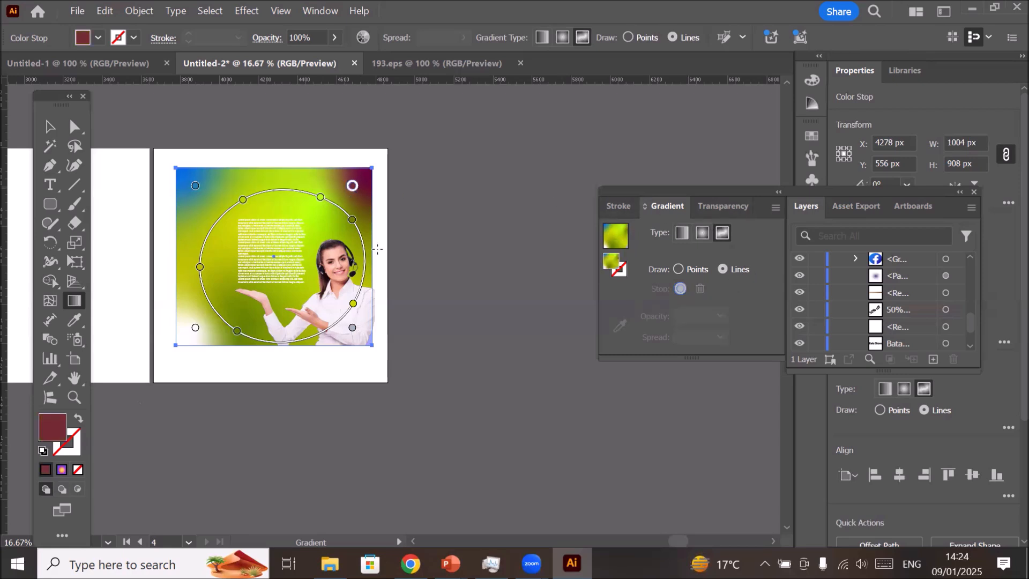
pyautogui.click(195, 187)
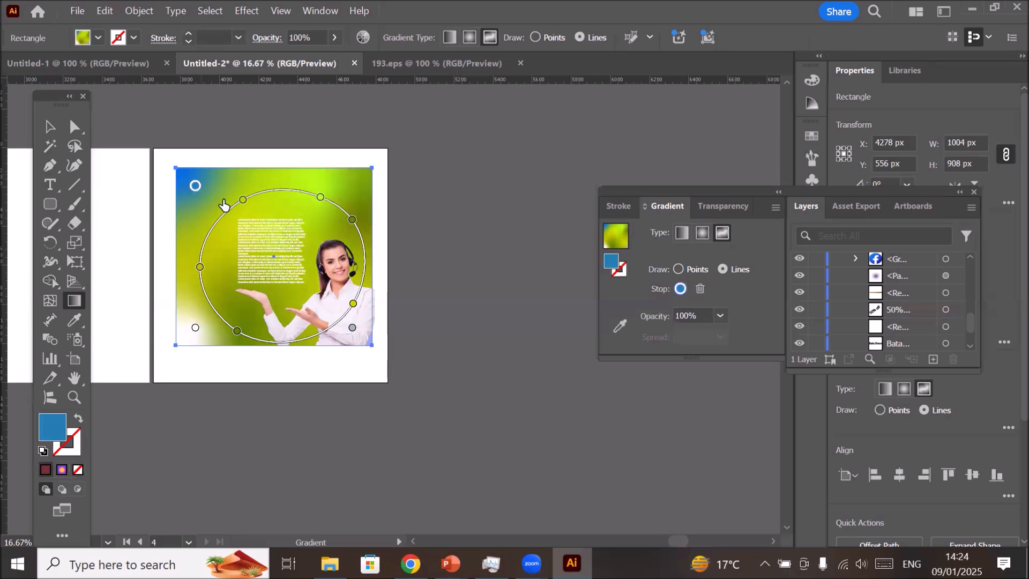
pyautogui.click(701, 289)
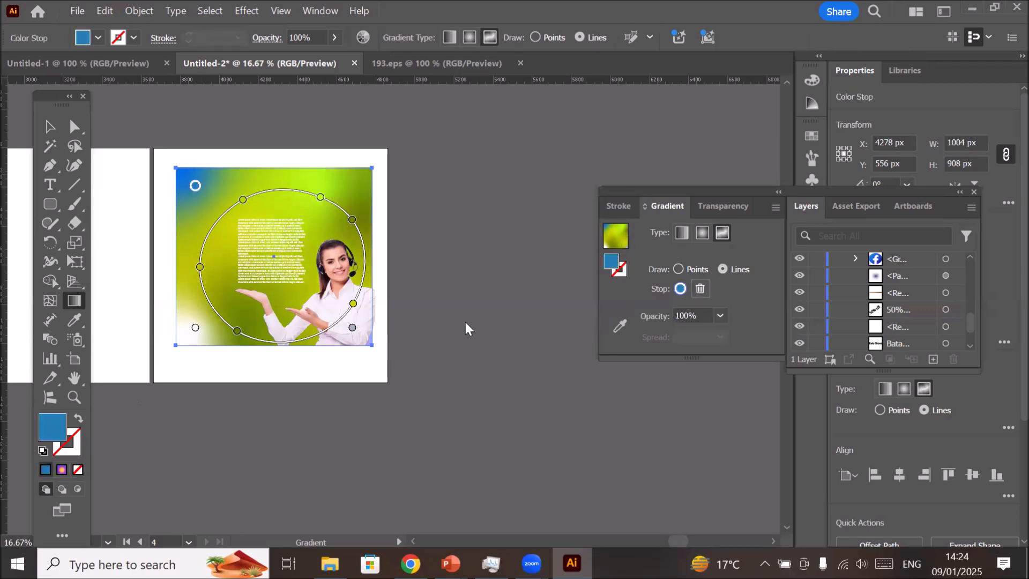
pyautogui.click(195, 327)
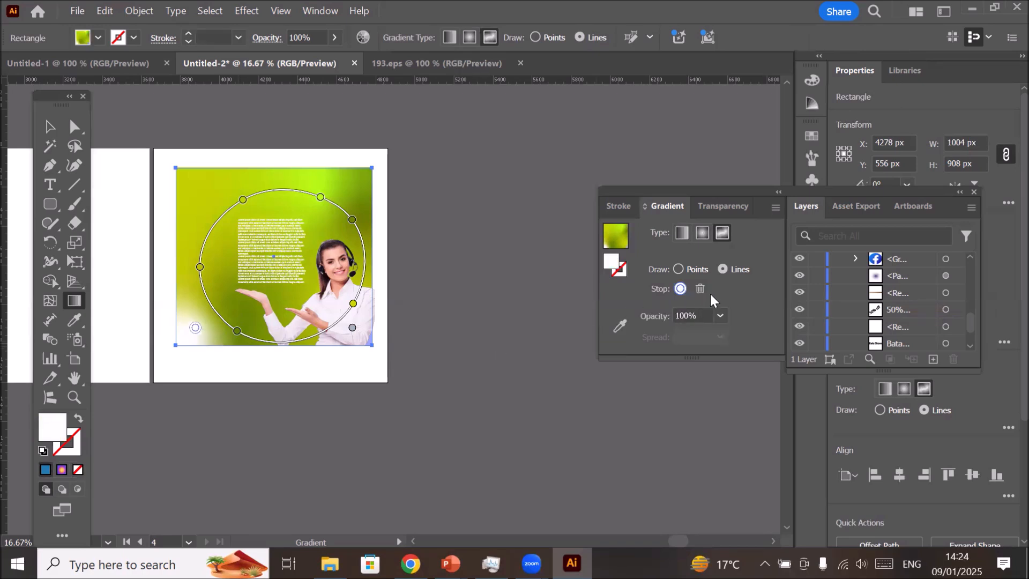
pyautogui.click(702, 289)
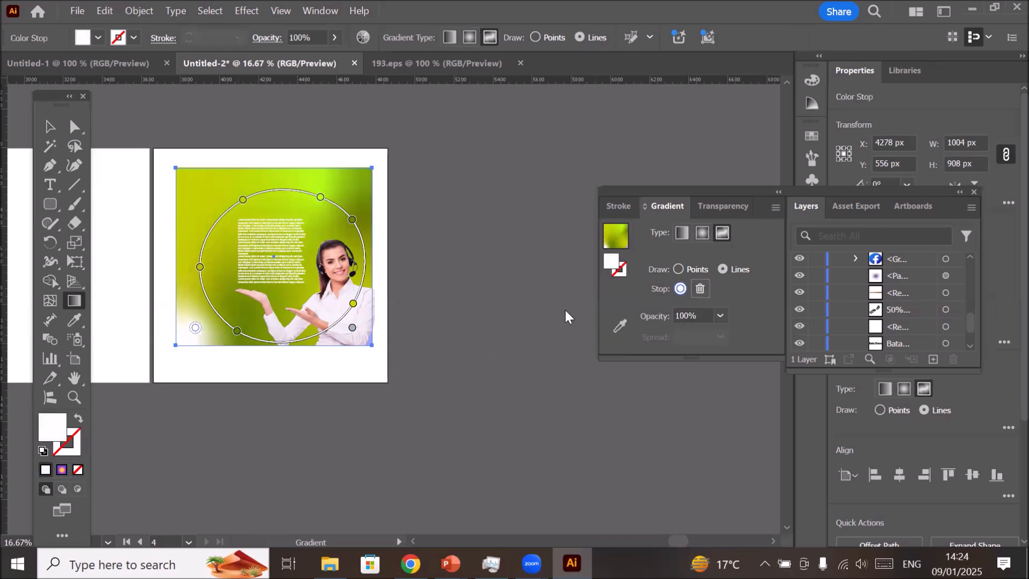
pyautogui.click(352, 328)
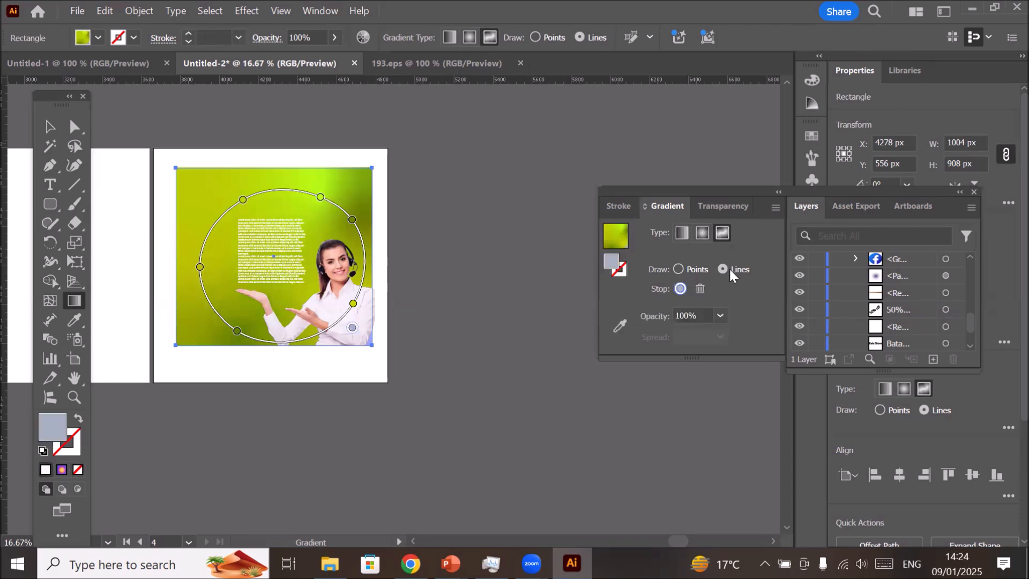
pyautogui.click(701, 288)
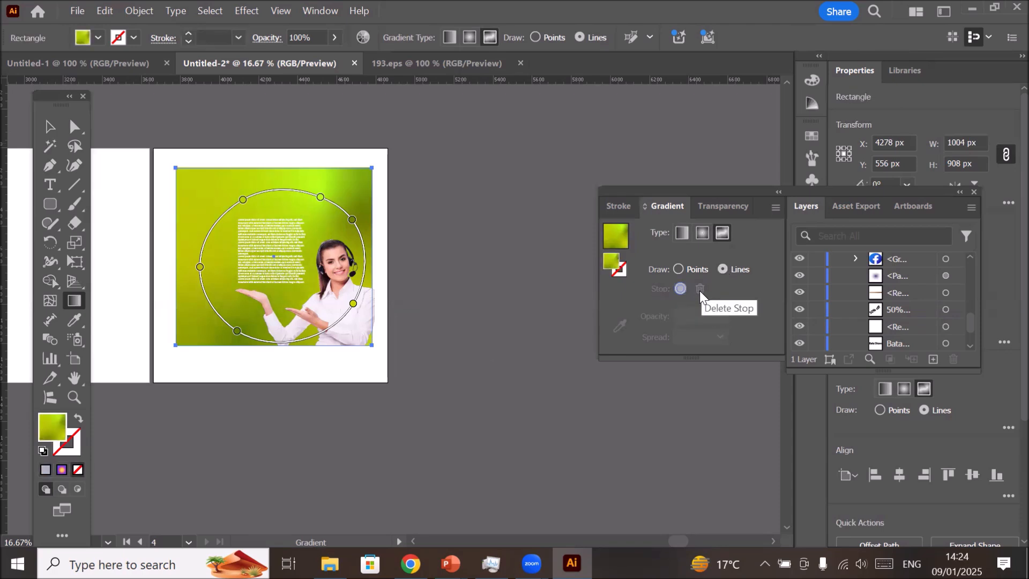
# - Move the loop's right, upper, left and lower stops inward so the line closely surrounds the white text block
pyautogui.scroll(1, 239, 263)
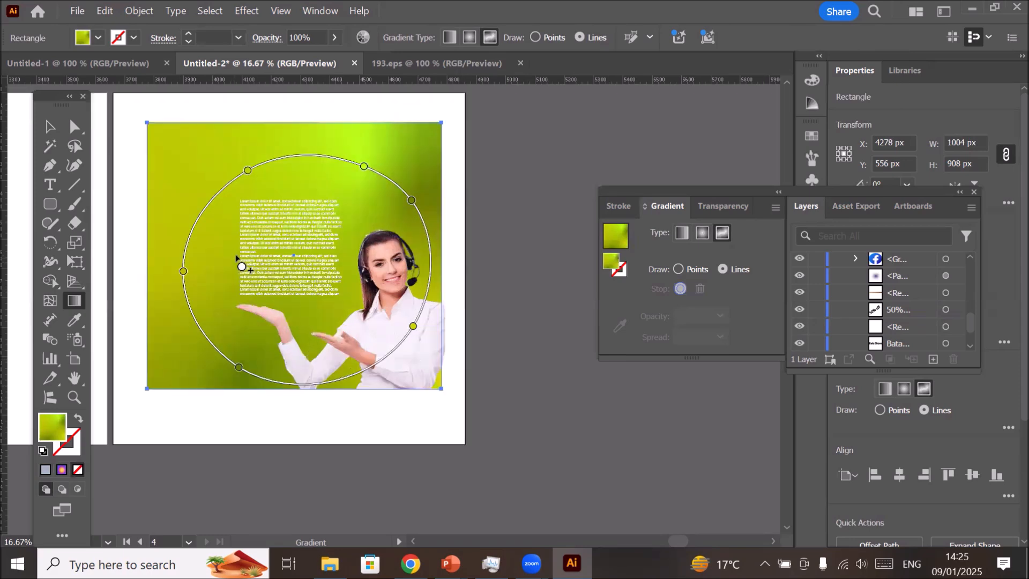
pyautogui.scroll(1, 346, 299)
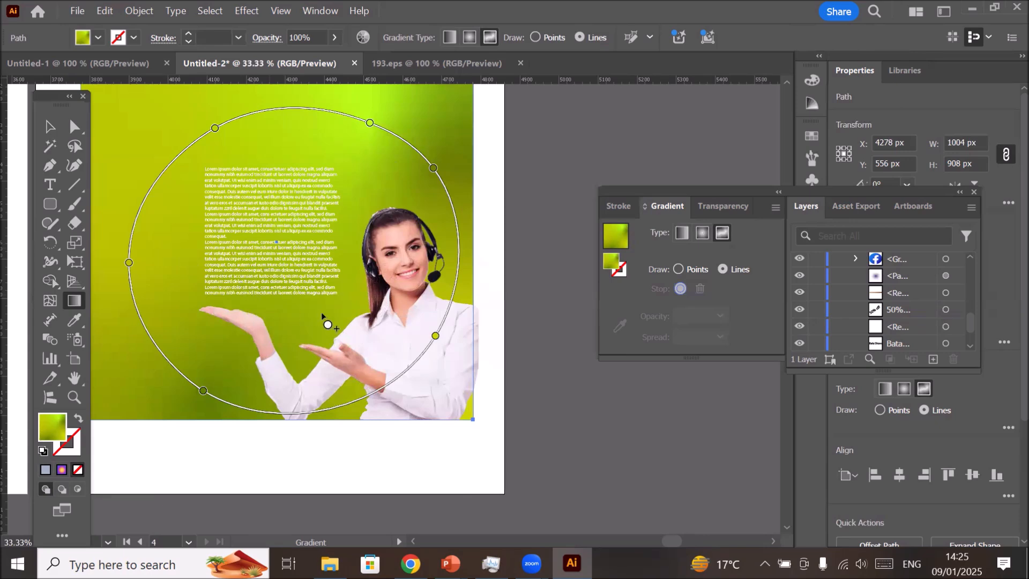
pyautogui.moveTo(436, 336); pyautogui.dragTo(346, 302)
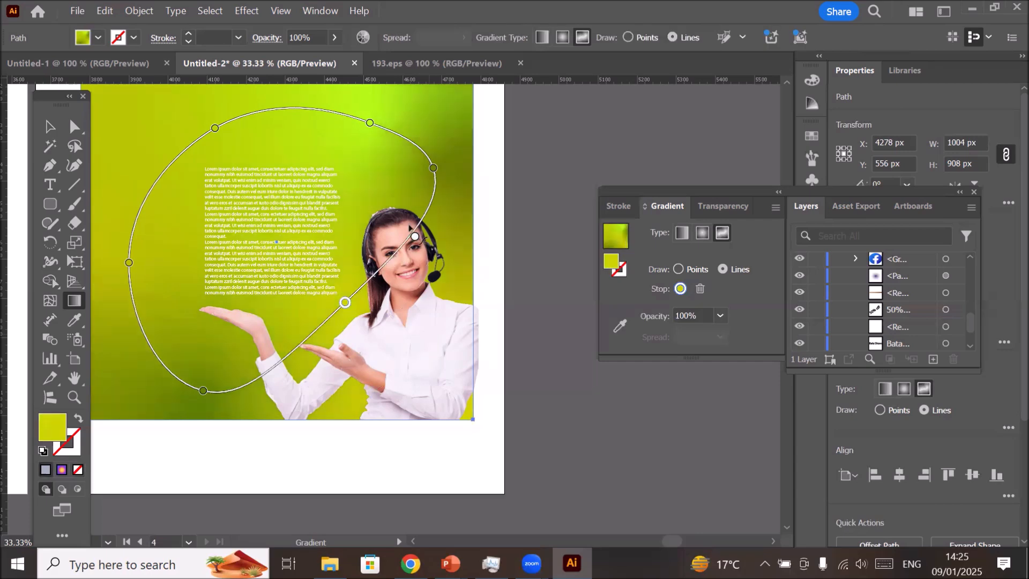
pyautogui.moveTo(354, 143); pyautogui.dragTo(324, 113)
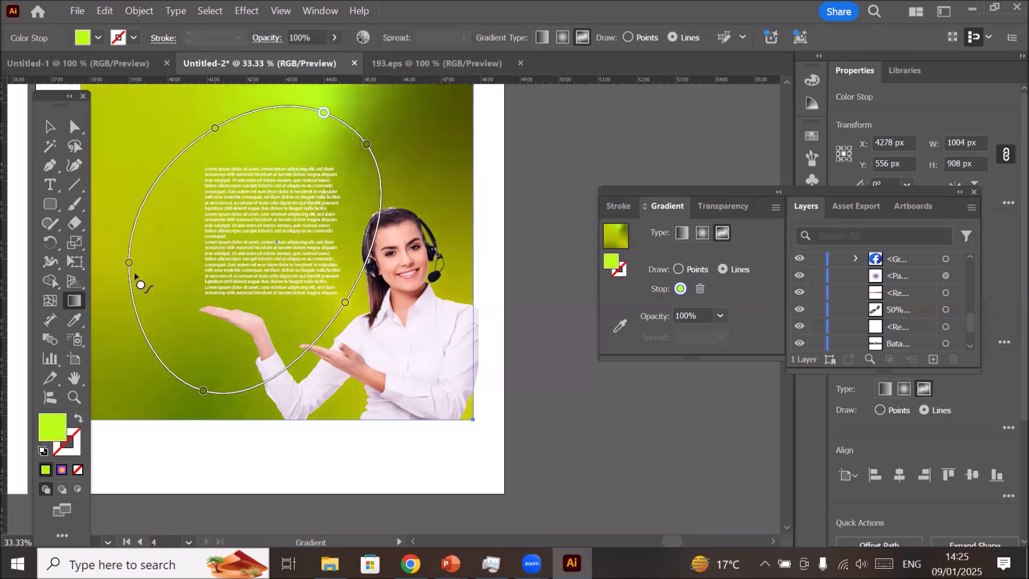
pyautogui.moveTo(130, 263); pyautogui.dragTo(181, 206)
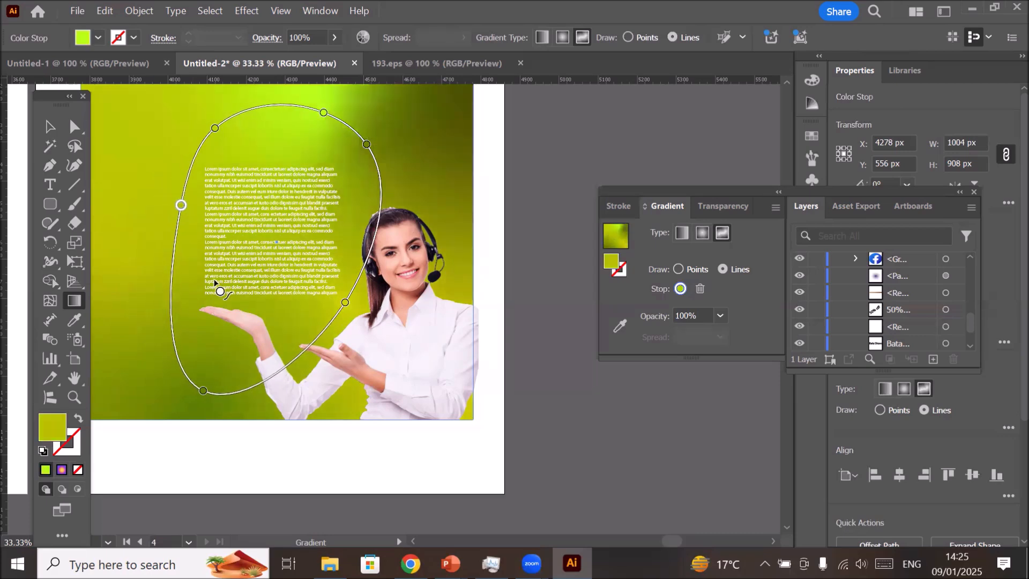
pyautogui.moveTo(205, 396); pyautogui.dragTo(225, 328)
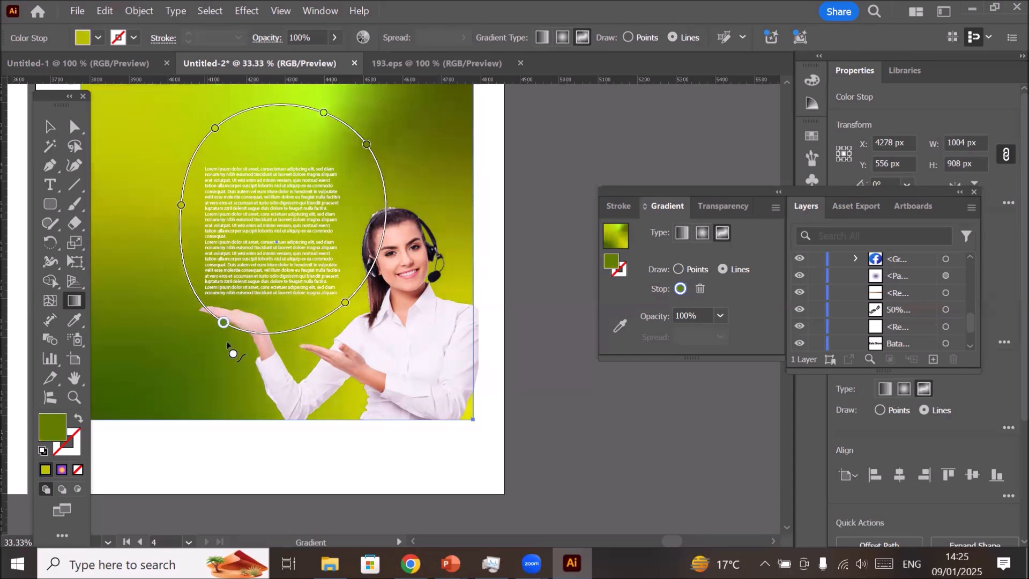
pyautogui.scroll(-2, 229, 355)
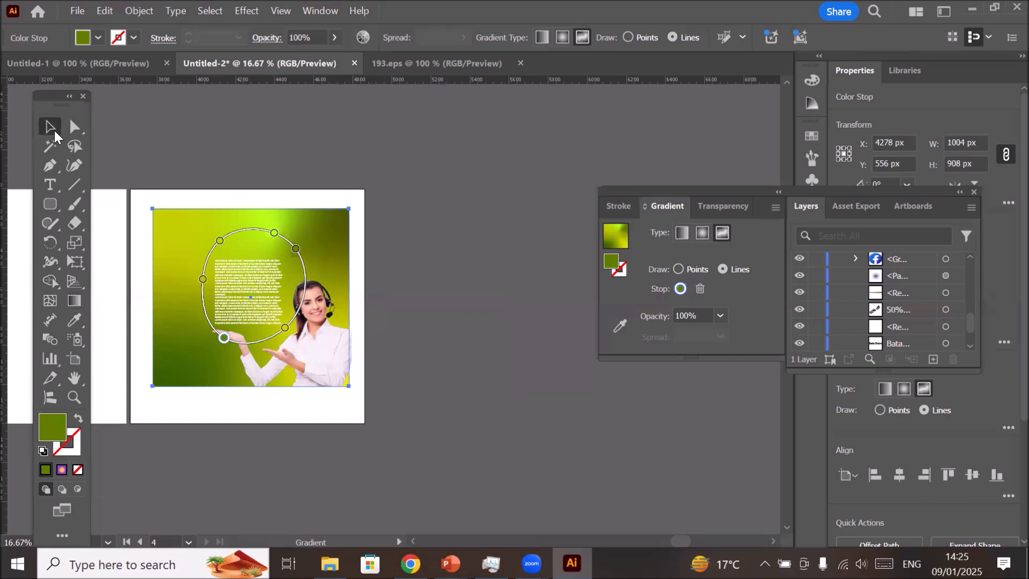
# - Enlarge the white text frame to about 453 × 527 px by extending its lower-left corner outward
pyautogui.click(56, 131)
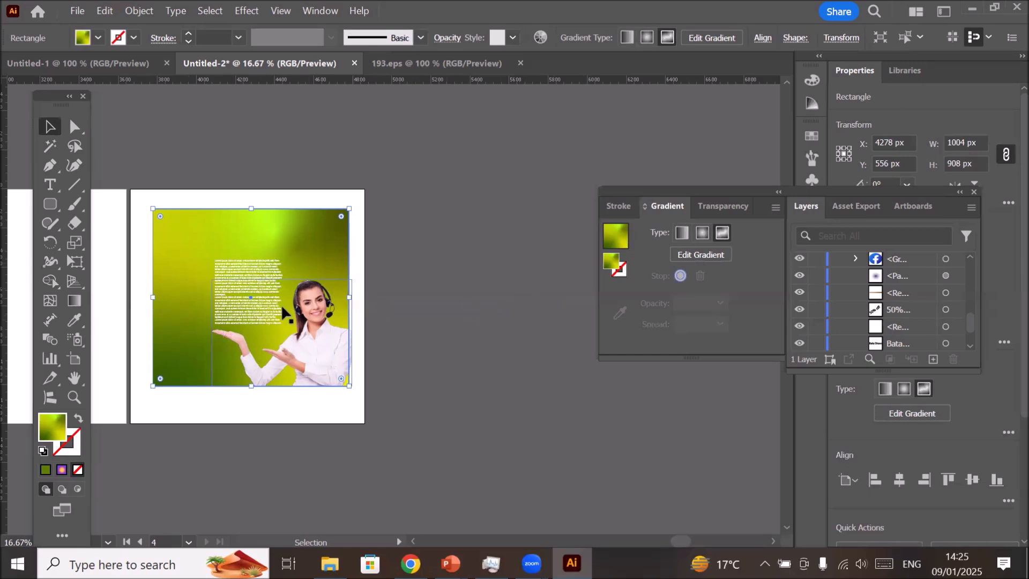
pyautogui.click(253, 300)
pyautogui.moveTo(214, 325); pyautogui.dragTo(194, 363)
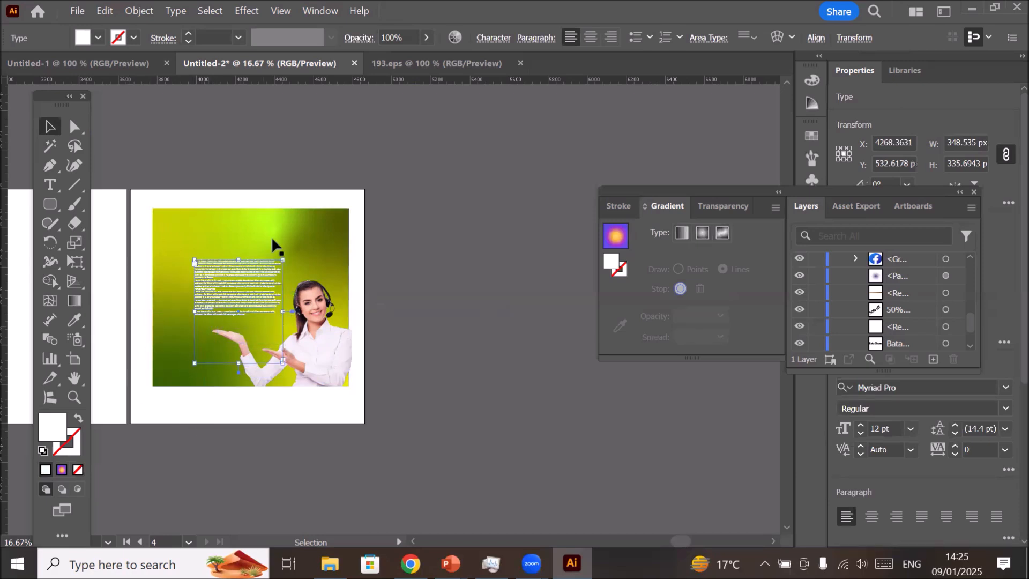
pyautogui.click(257, 271)
# - Examine the white text's legibility over the green freeform gradient at close range and in the full layout
pyautogui.scroll(2, 257, 272)
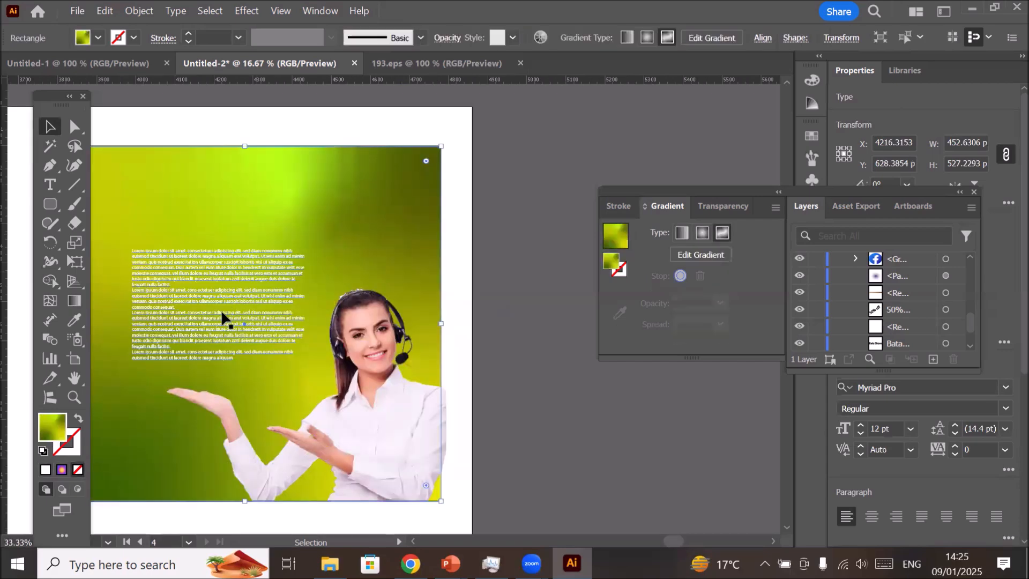
pyautogui.scroll(2, 213, 322)
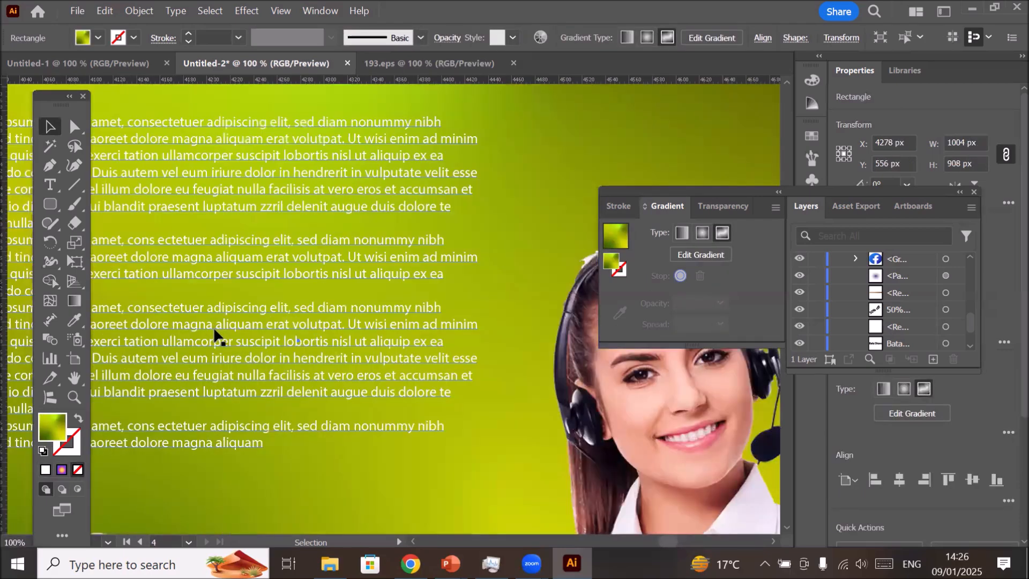
pyautogui.scroll(-1, 214, 331)
pyautogui.scroll(-2, 214, 331)
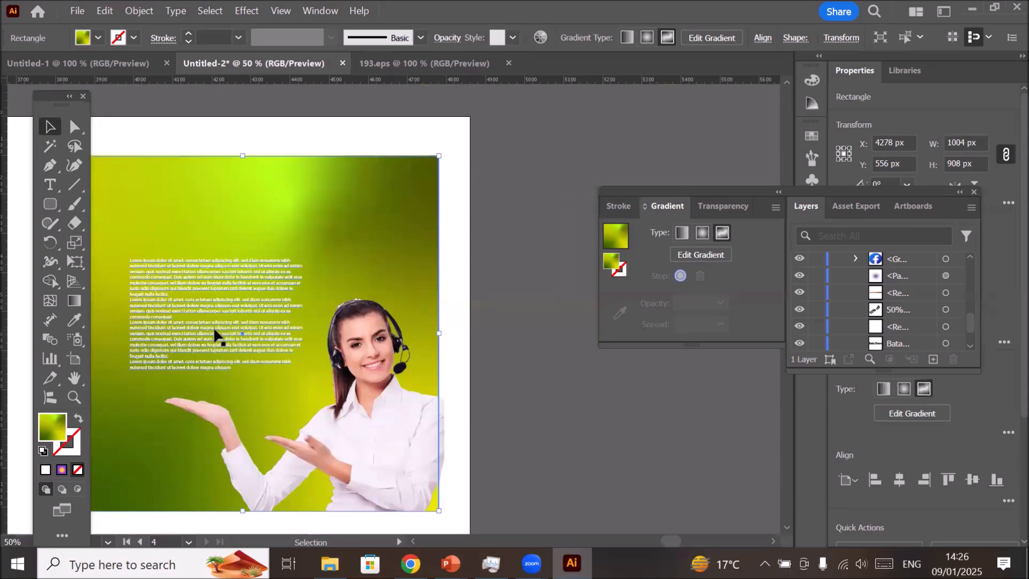
pyautogui.scroll(-2, 214, 331)
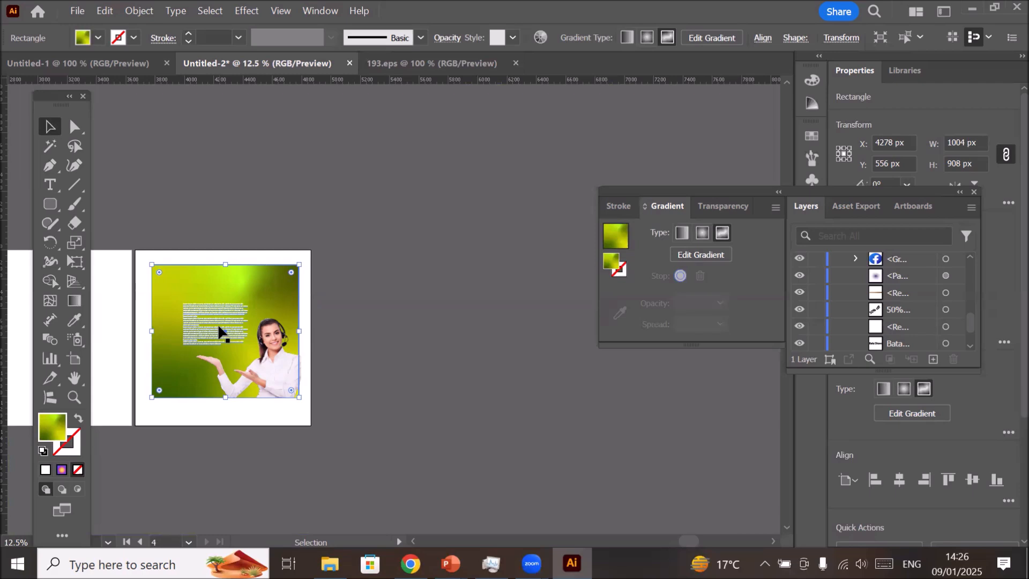
# - Switch to the "1- Introduction to Illustrator" presentation in PowerPoint and review the Gradient Tool (G) slide
pyautogui.press('space')
pyautogui.moveTo(156, 351); pyautogui.dragTo(395, 278)
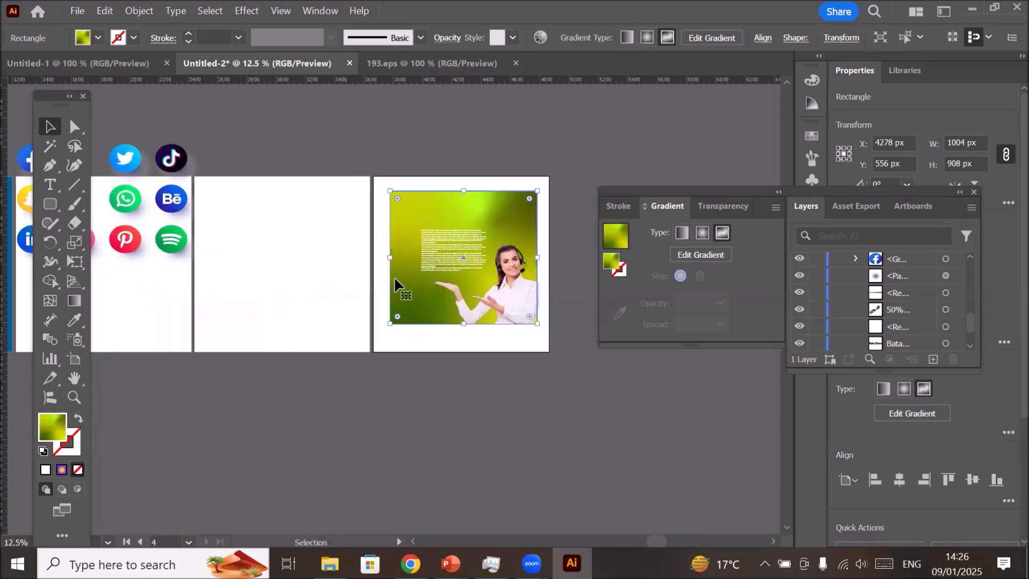
pyautogui.moveTo(450, 564)
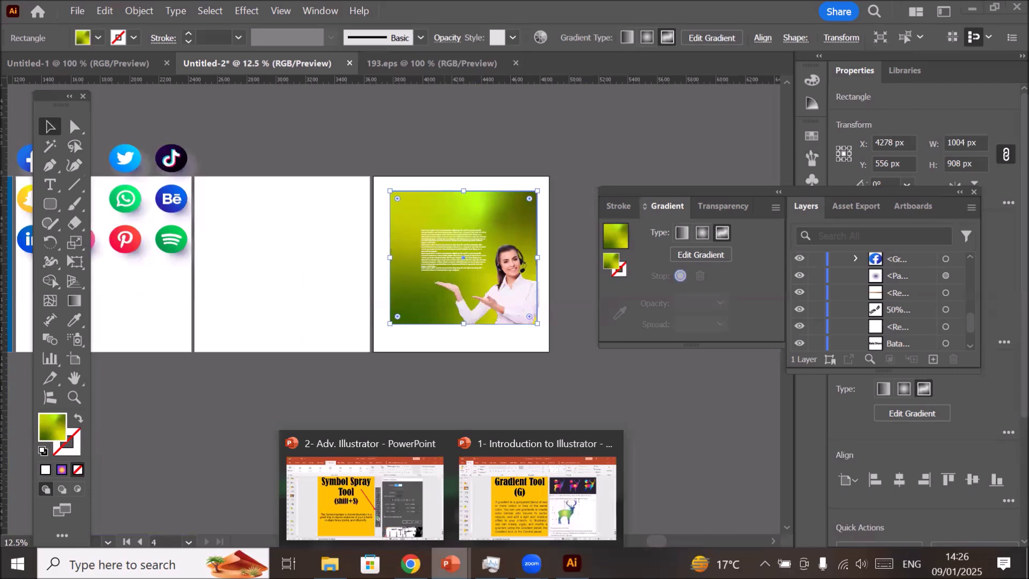
pyautogui.click(524, 508)
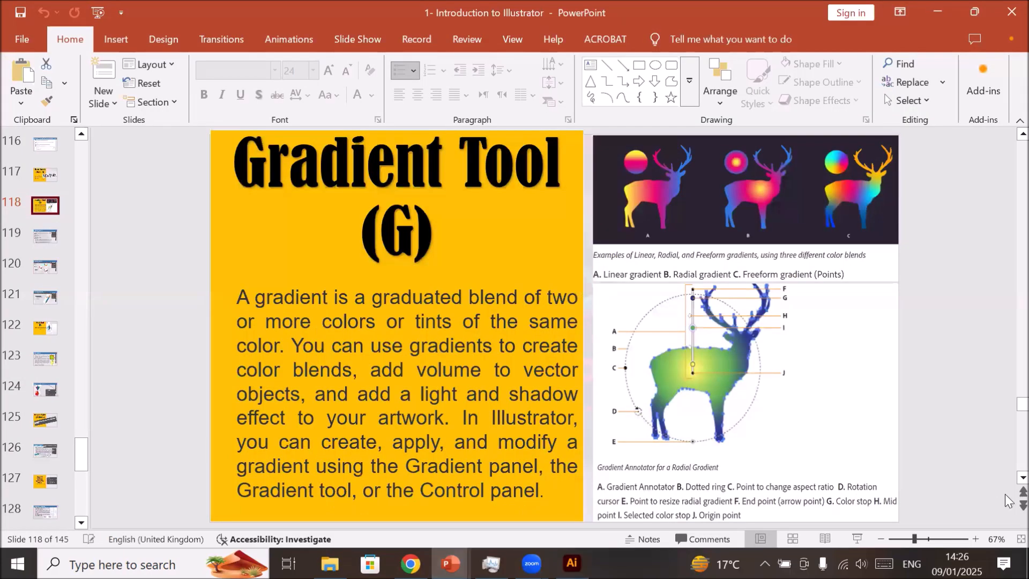
pyautogui.scroll(-1, 1006, 485)
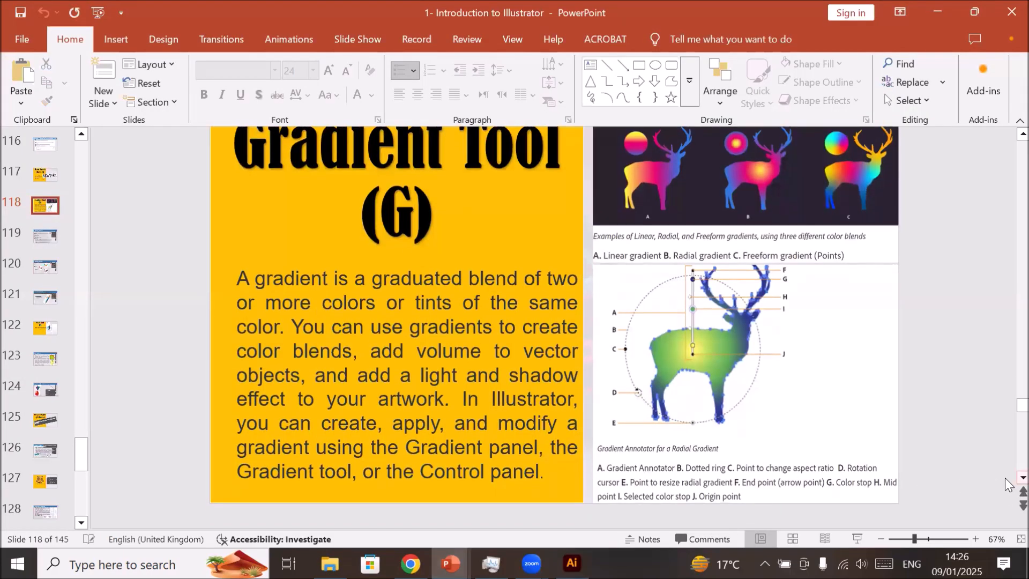
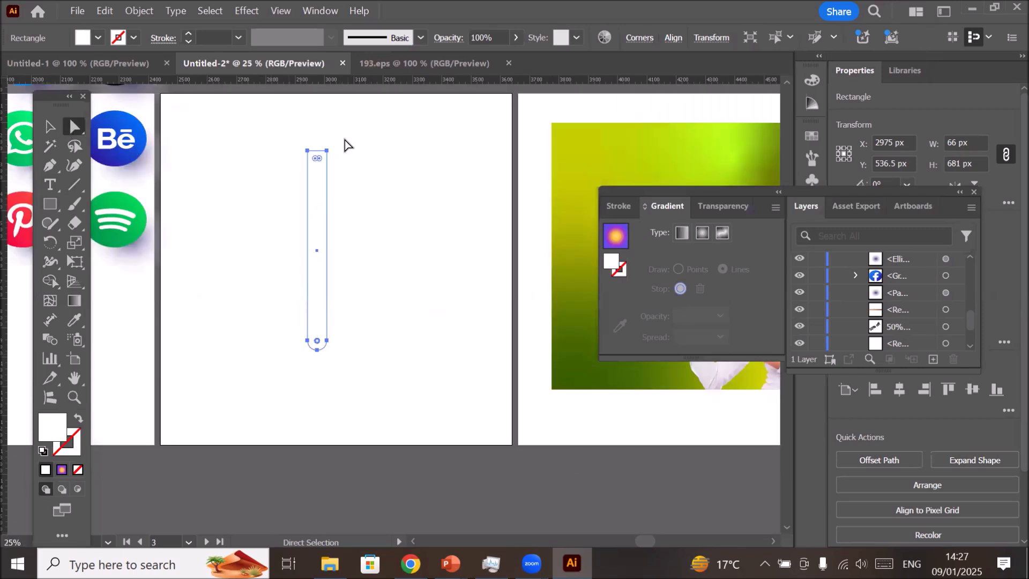
# - Give the narrow round-ended bar the default white fill and black stroke, and rotate it 30° clockwise
pyautogui.click(50, 126)
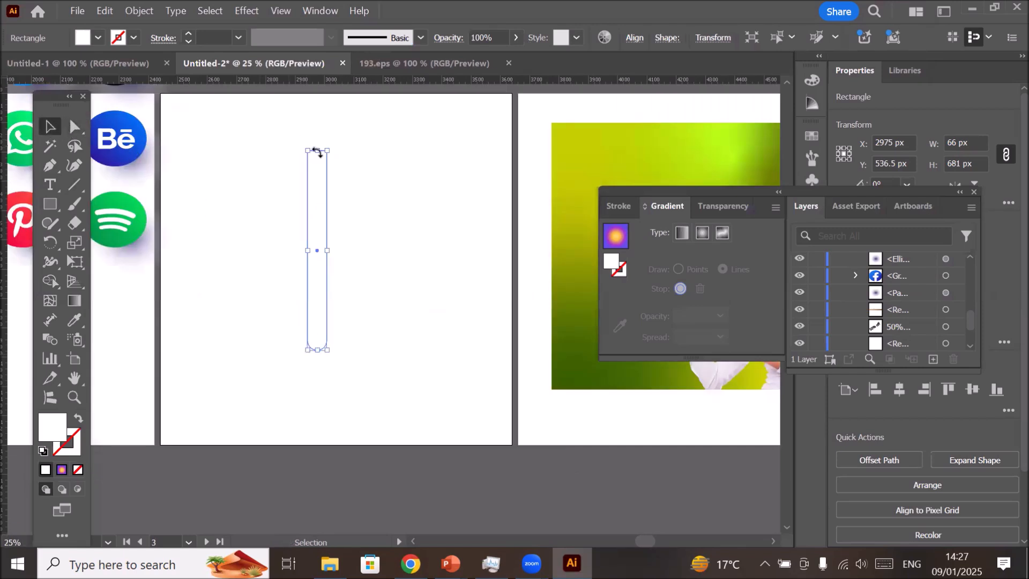
pyautogui.moveTo(384, 172); pyautogui.dragTo(384, 173)
pyautogui.click(307, 169)
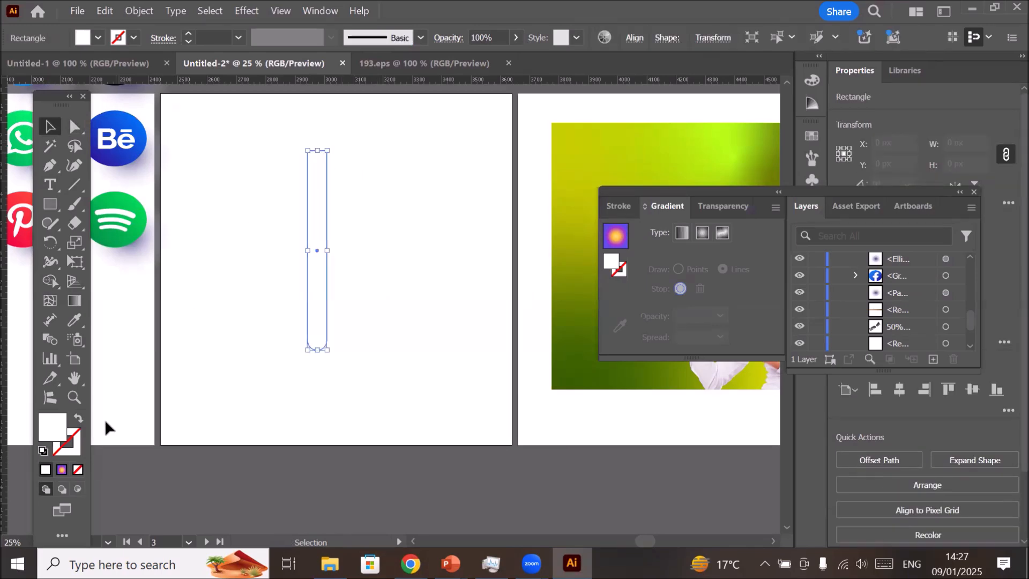
pyautogui.click(43, 451)
pyautogui.moveTo(338, 148); pyautogui.dragTo(369, 177)
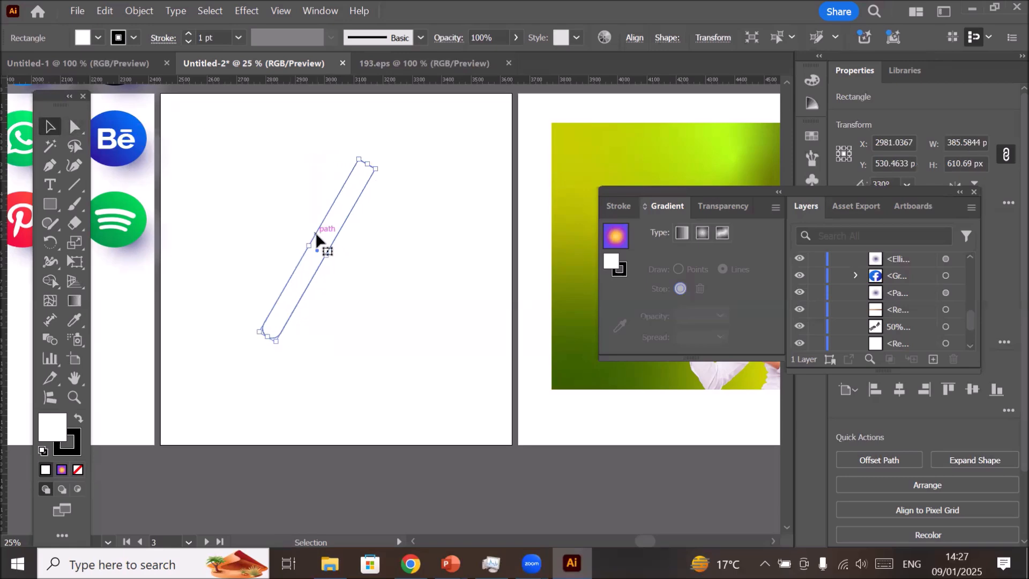
# - Place one copy of the slanted bar flush along each of its long sides, making three parallel bars
pyautogui.moveTo(315, 235); pyautogui.dragTo(333, 245)
pyautogui.press('Down')
pyautogui.press('Down')
pyautogui.press('Down')
pyautogui.press('Down')
pyautogui.press('Down')
pyautogui.press('Down')
pyautogui.press('Down')
pyautogui.press('Down')
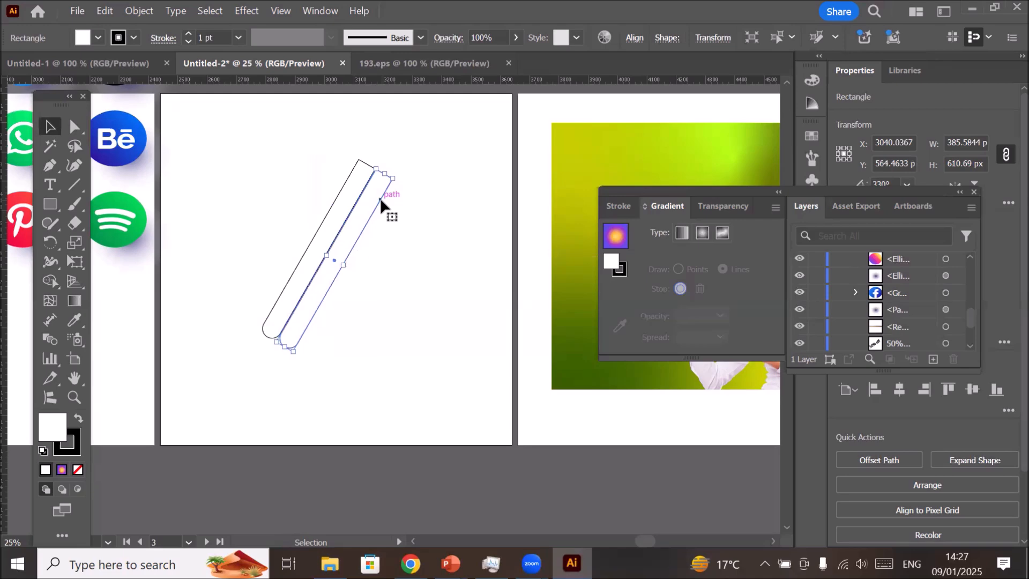
pyautogui.moveTo(373, 217); pyautogui.dragTo(338, 197)
# - Fill the middle slanted bar with a linear gradient and remove its orange and purple inner stops, keeping the yellow and blue-violet ends
pyautogui.click(336, 214)
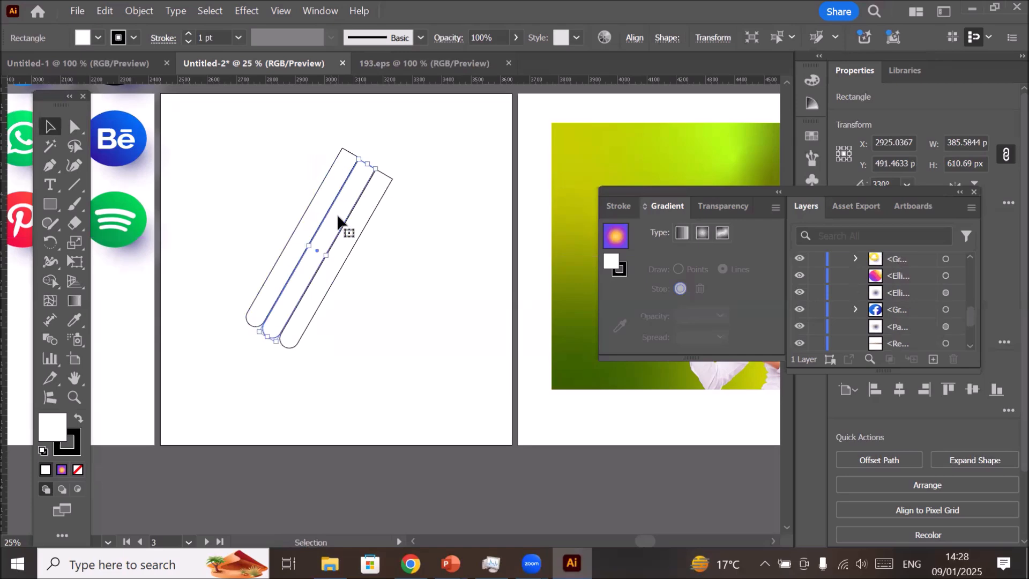
pyautogui.scroll(3, 340, 214)
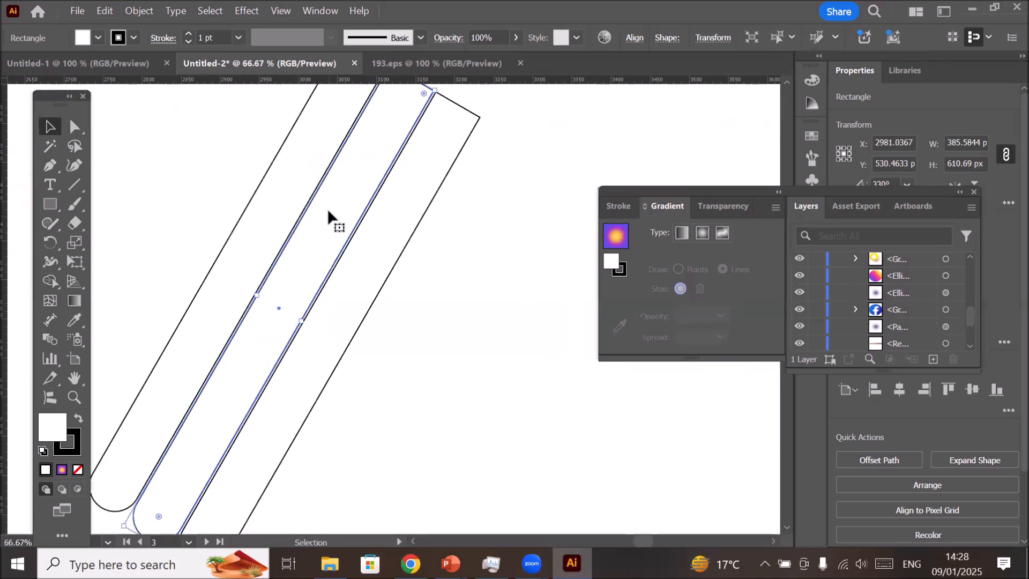
pyautogui.click(74, 300)
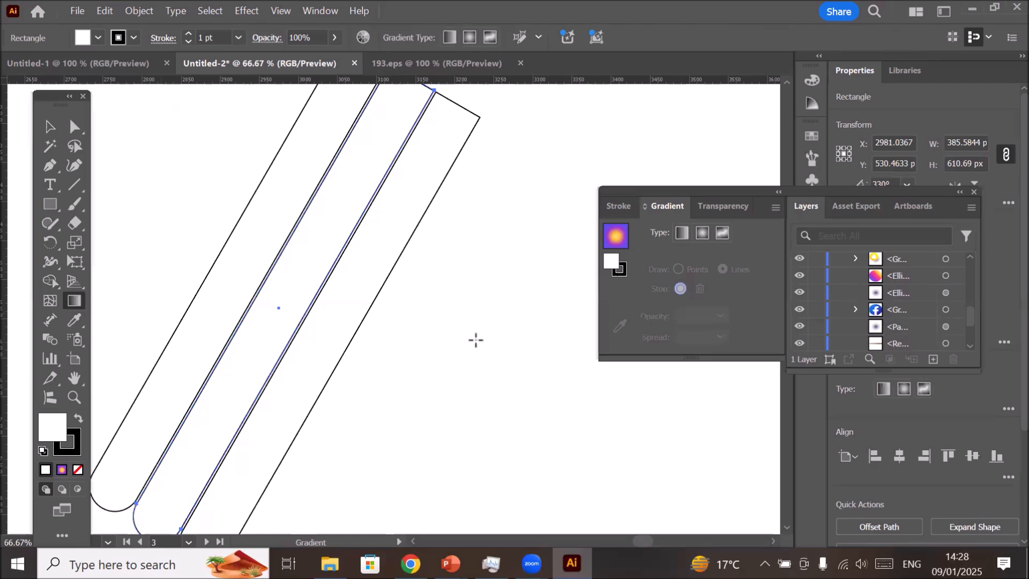
pyautogui.click(680, 235)
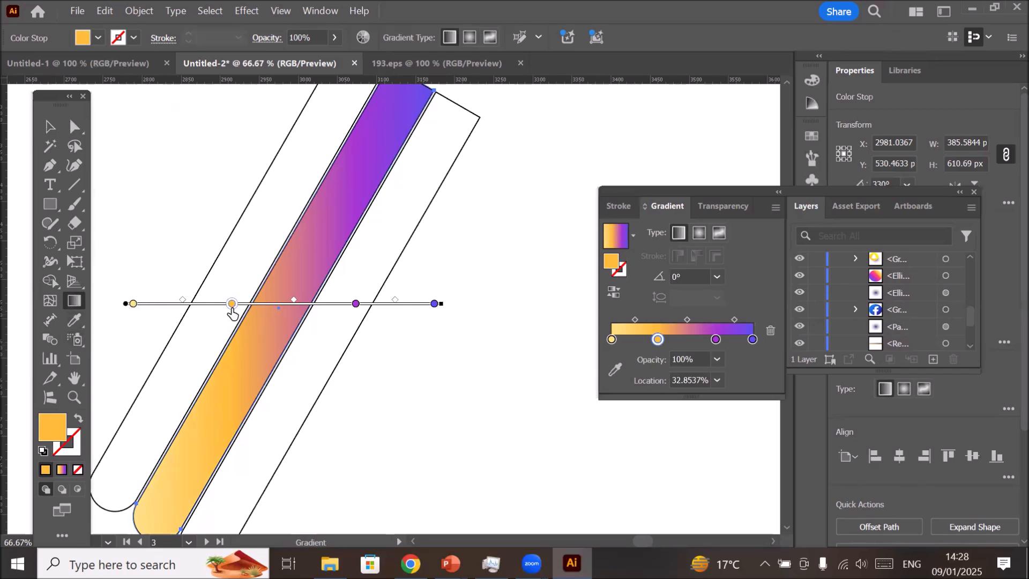
pyautogui.moveTo(233, 307); pyautogui.dragTo(241, 370)
pyautogui.moveTo(356, 305); pyautogui.dragTo(316, 397)
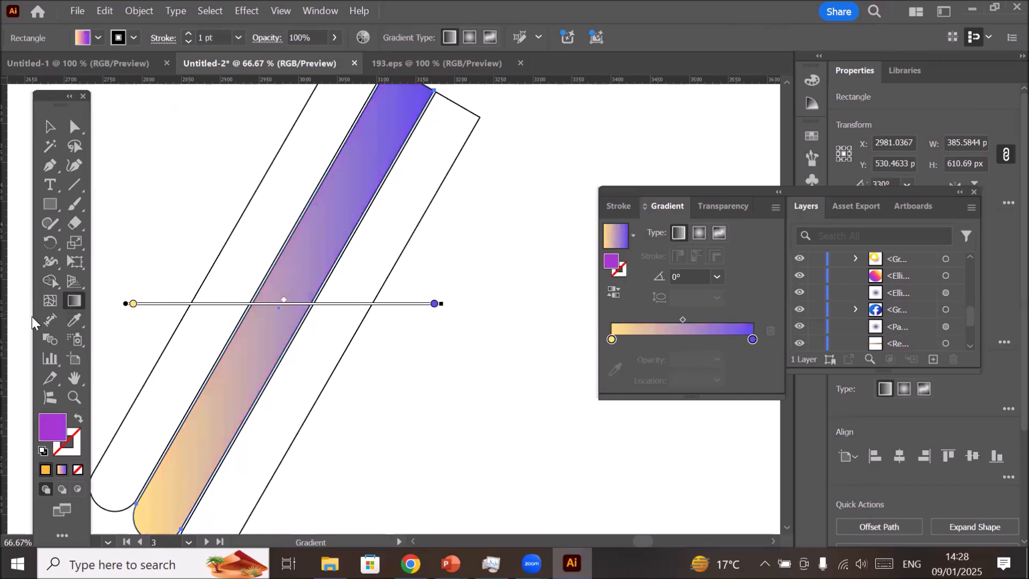
# - Recolor both end stops of the middle slanted bar's gradient cyan
pyautogui.click(134, 306)
pyautogui.doubleClick(133, 305)
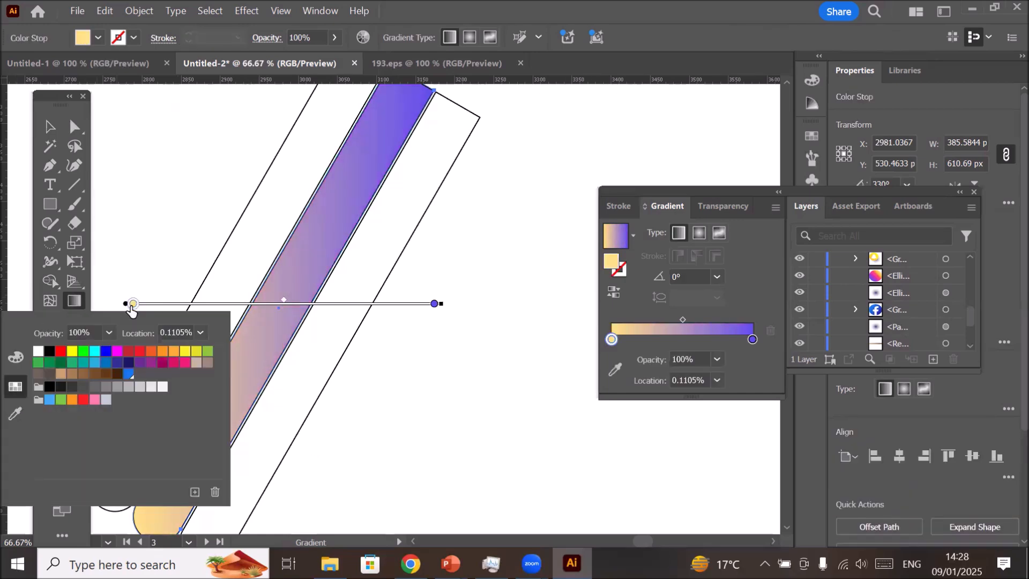
pyautogui.click(95, 353)
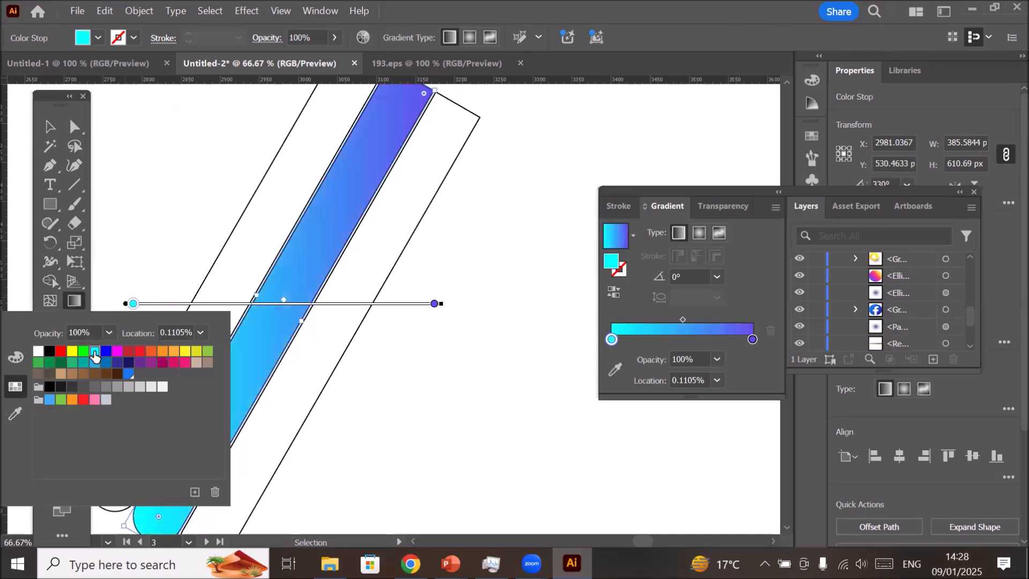
pyautogui.click(434, 304)
pyautogui.doubleClick(435, 304)
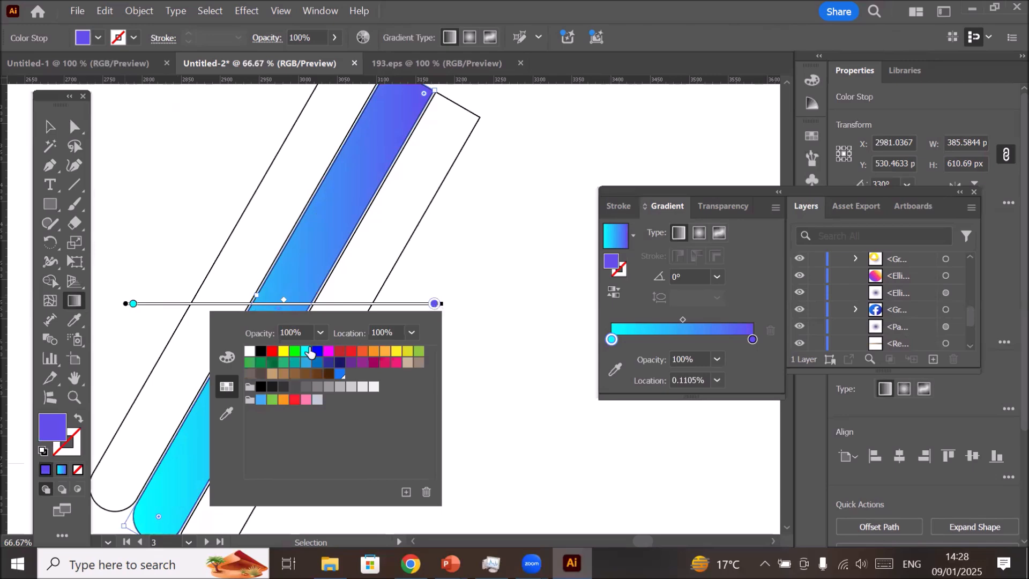
pyautogui.click(306, 351)
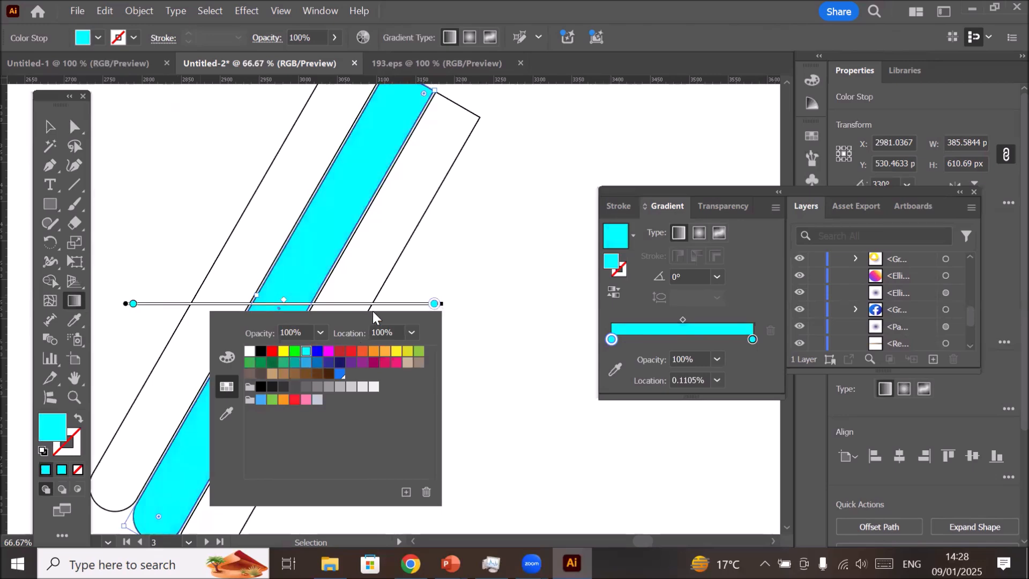
pyautogui.click(327, 229)
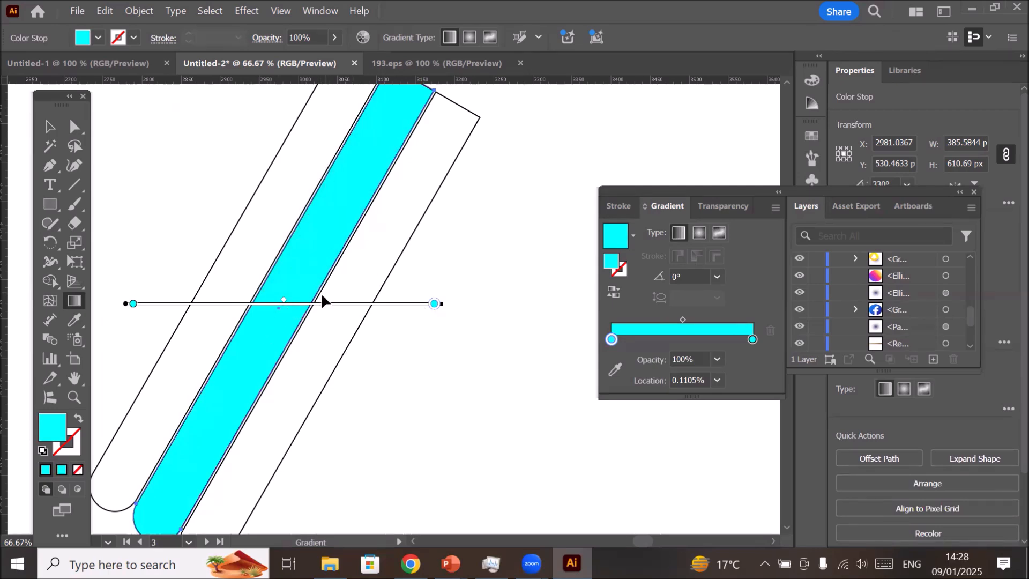
# - Add a white color stop near the middle of the bar's cyan gradient
pyautogui.click(288, 308)
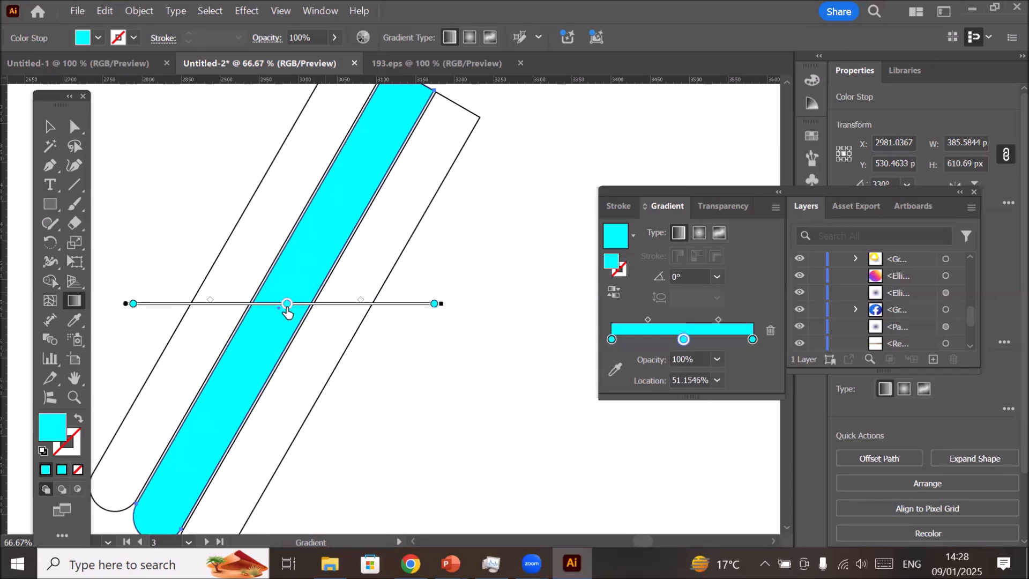
pyautogui.doubleClick(288, 305)
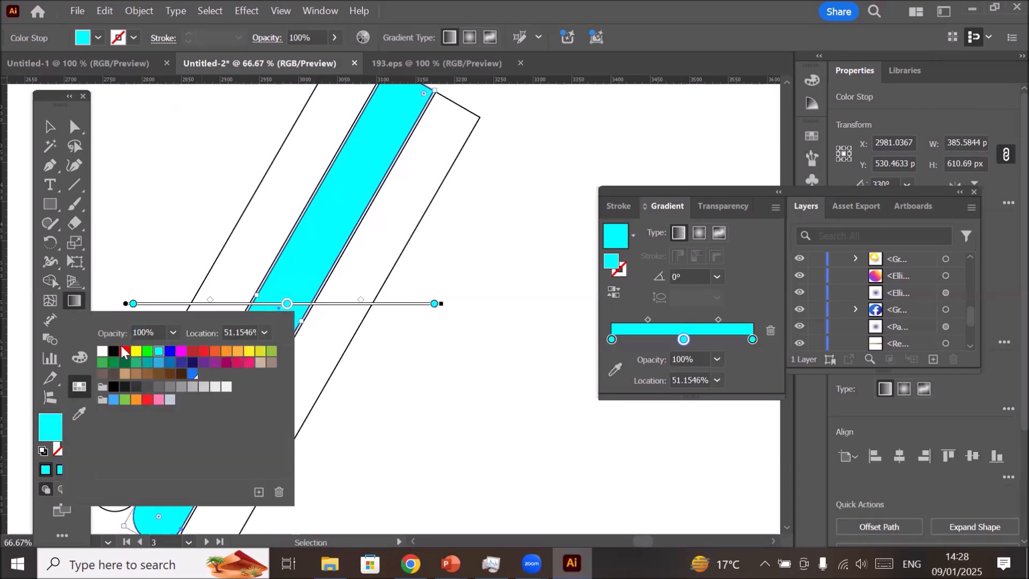
pyautogui.click(102, 351)
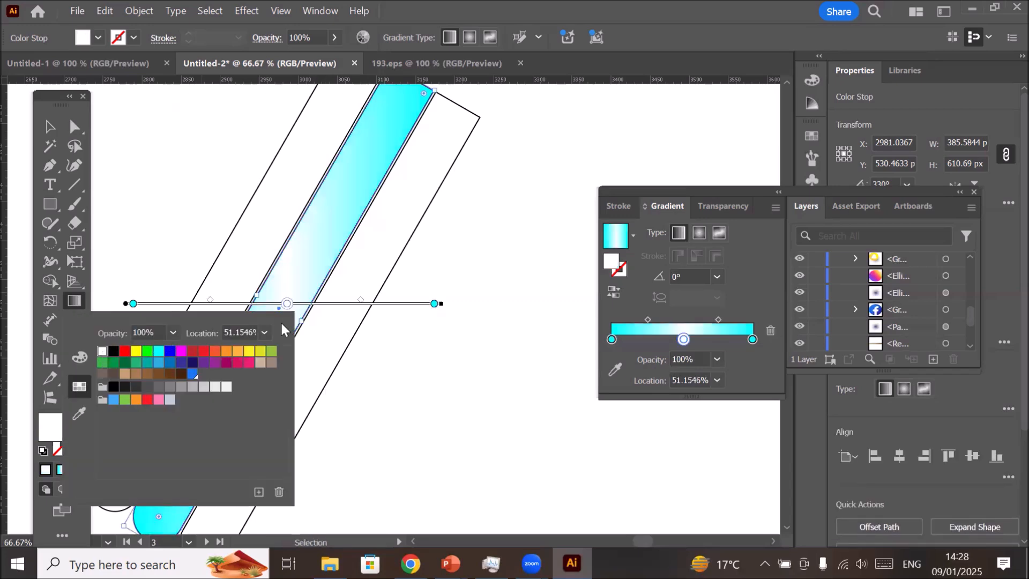
pyautogui.click(331, 252)
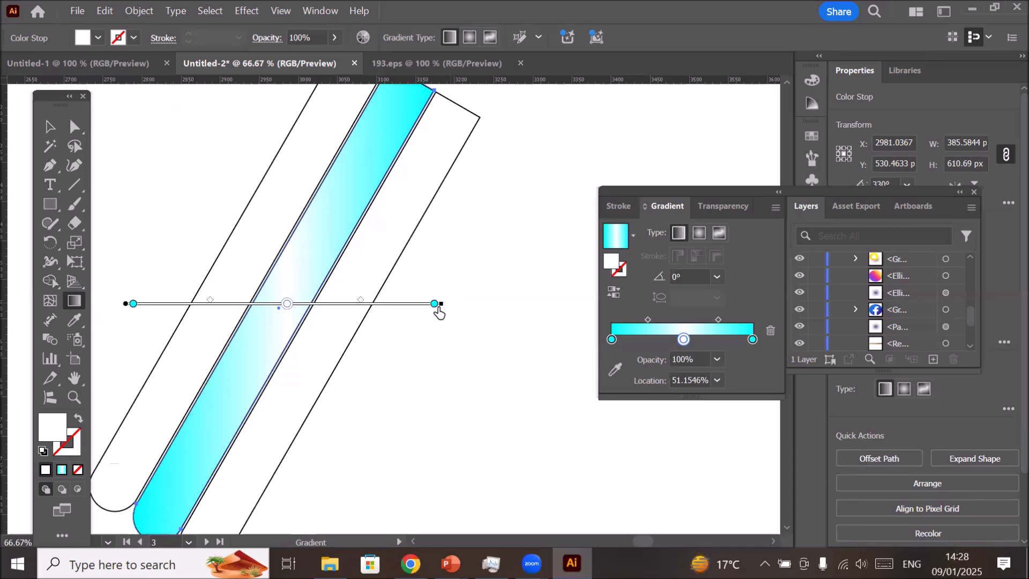
# - Rotate and shorten the gradient to run across the bar's width at about -28.9°, with the white band following its length
pyautogui.moveTo(446, 302)
pyautogui.mouseDown()
pyautogui.moveTo(448, 260)
pyautogui.moveTo(425, 191)
pyautogui.moveTo(345, 145)
pyautogui.moveTo(251, 124)
pyautogui.mouseUp()
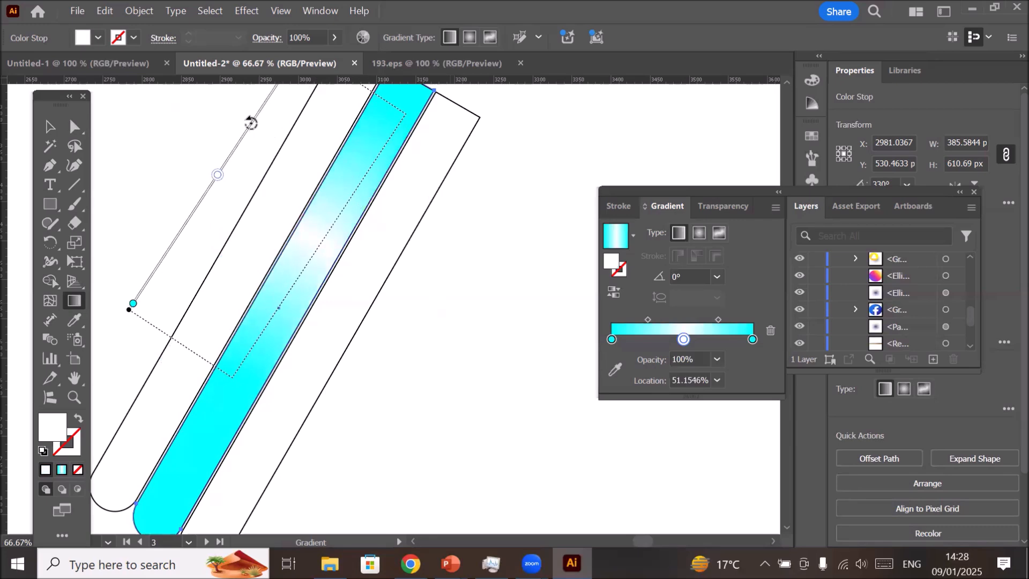
pyautogui.moveTo(251, 124); pyautogui.dragTo(251, 125)
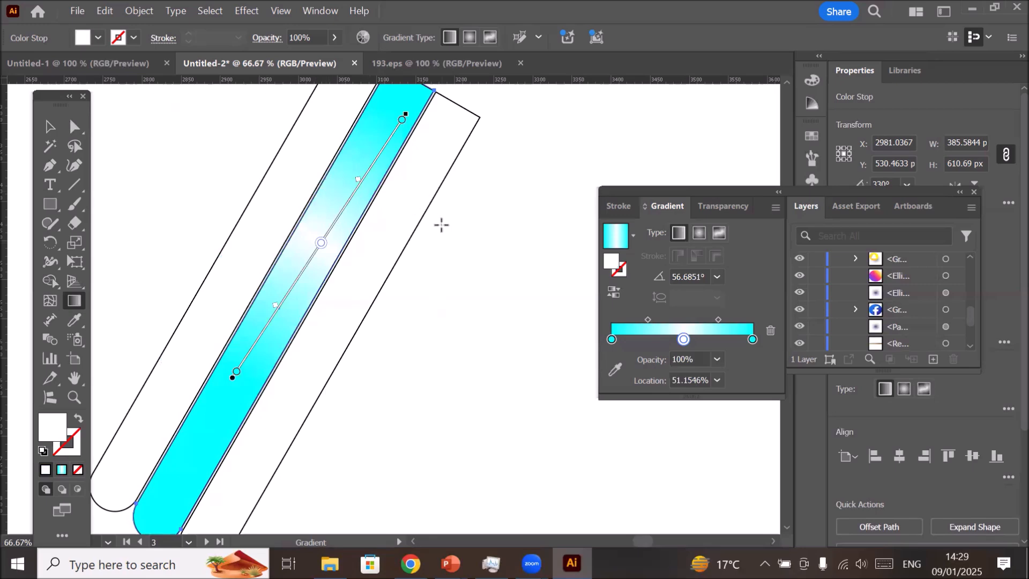
pyautogui.moveTo(410, 106)
pyautogui.mouseDown()
pyautogui.moveTo(477, 317)
pyautogui.moveTo(356, 420)
pyautogui.moveTo(352, 411)
pyautogui.moveTo(335, 418)
pyautogui.mouseUp()
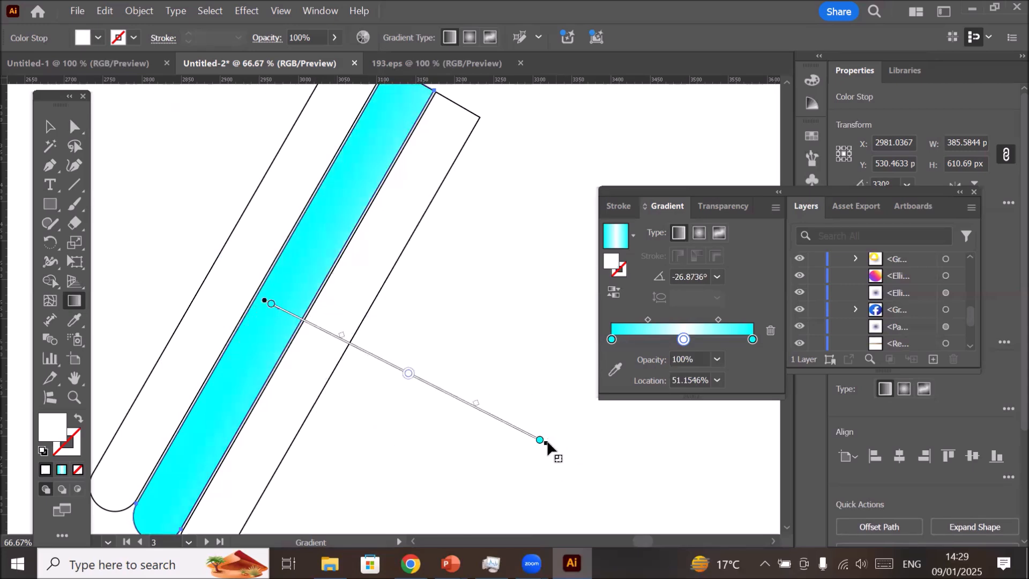
pyautogui.moveTo(547, 440); pyautogui.dragTo(261, 299)
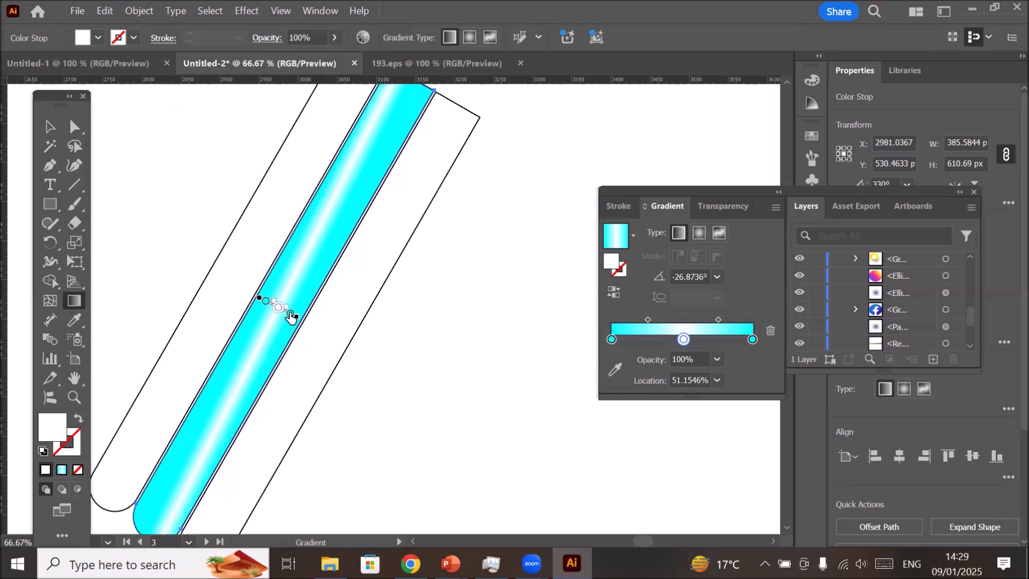
pyautogui.moveTo(300, 319); pyautogui.dragTo(302, 320)
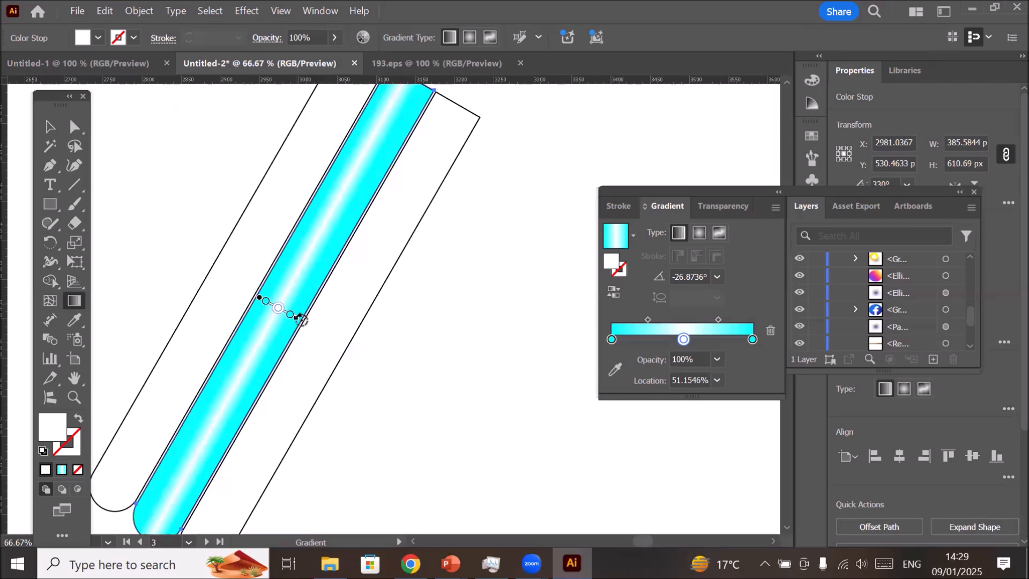
pyautogui.moveTo(301, 319); pyautogui.dragTo(302, 320)
pyautogui.scroll(3, 278, 320)
pyautogui.scroll(1, 307, 289)
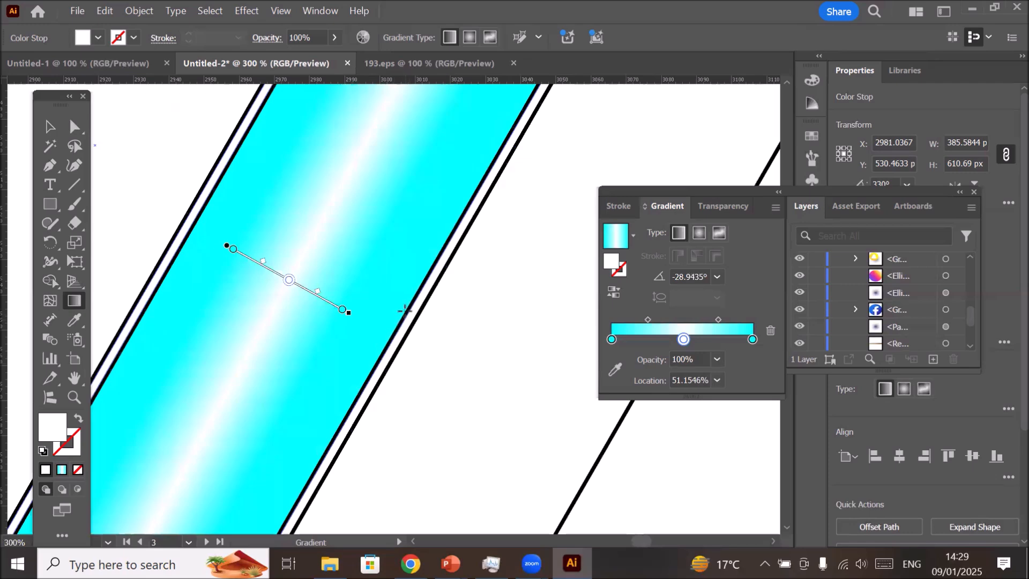
# - Shift the white stop to the bar's lower-right edge, the inner cyan stop to 61.5444%, and align the gradient at about -30.7°
pyautogui.moveTo(342, 313)
pyautogui.mouseDown()
pyautogui.moveTo(278, 276)
pyautogui.moveTo(343, 320)
pyautogui.mouseUp()
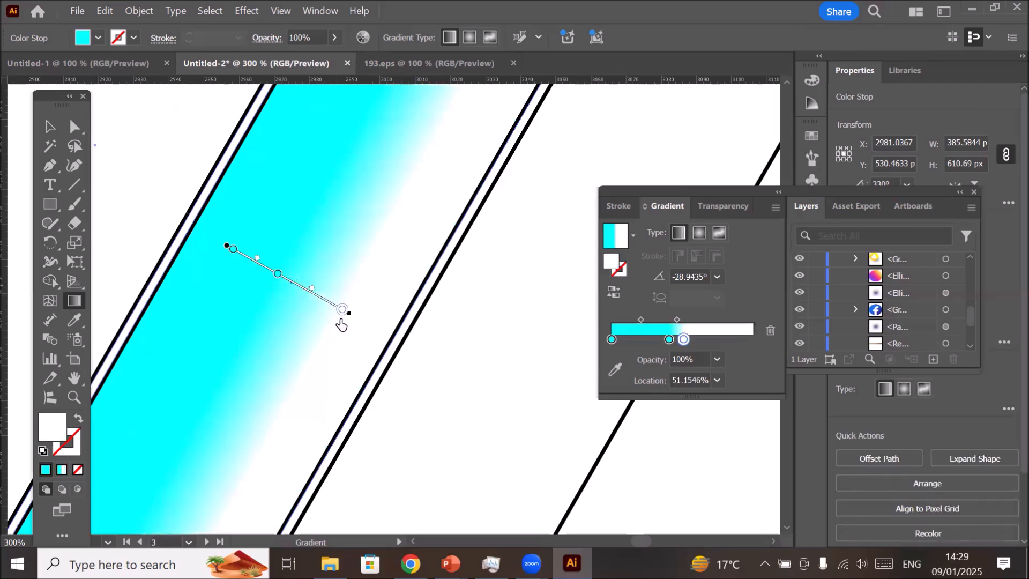
pyautogui.moveTo(278, 275); pyautogui.dragTo(301, 288)
pyautogui.moveTo(349, 314); pyautogui.dragTo(384, 340)
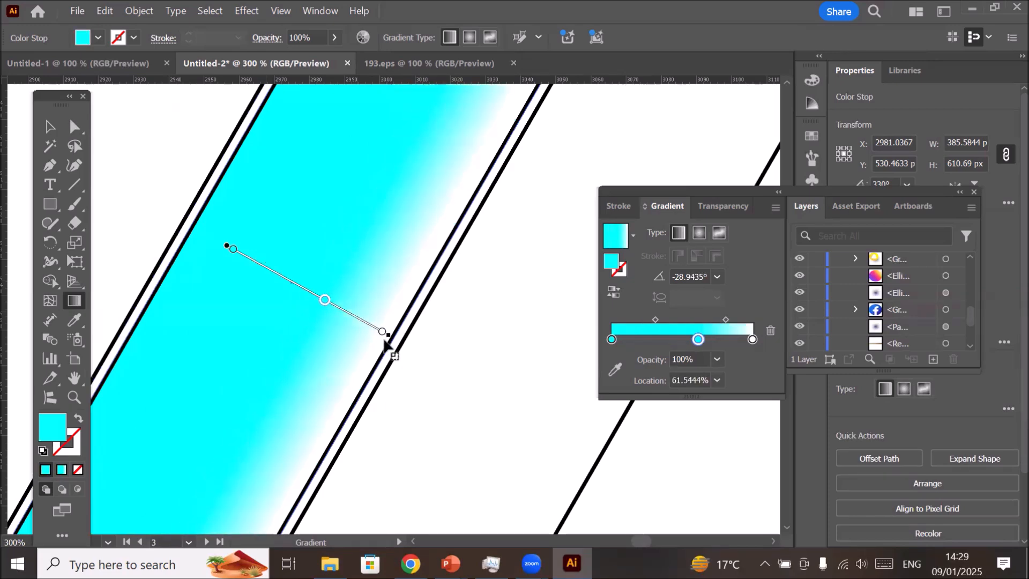
pyautogui.scroll(-3, 406, 372)
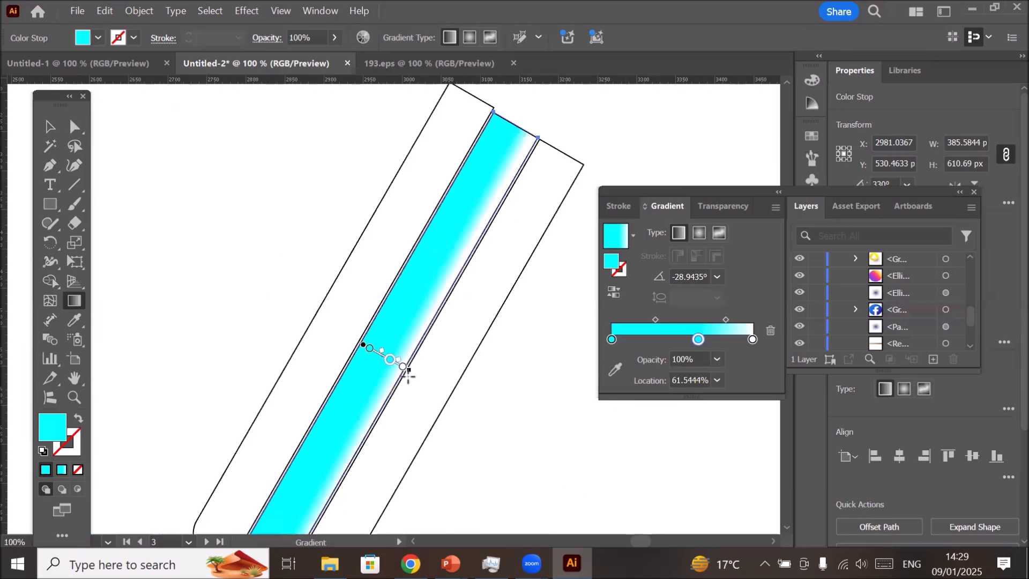
pyautogui.scroll(-3, 408, 377)
pyautogui.scroll(1, 441, 432)
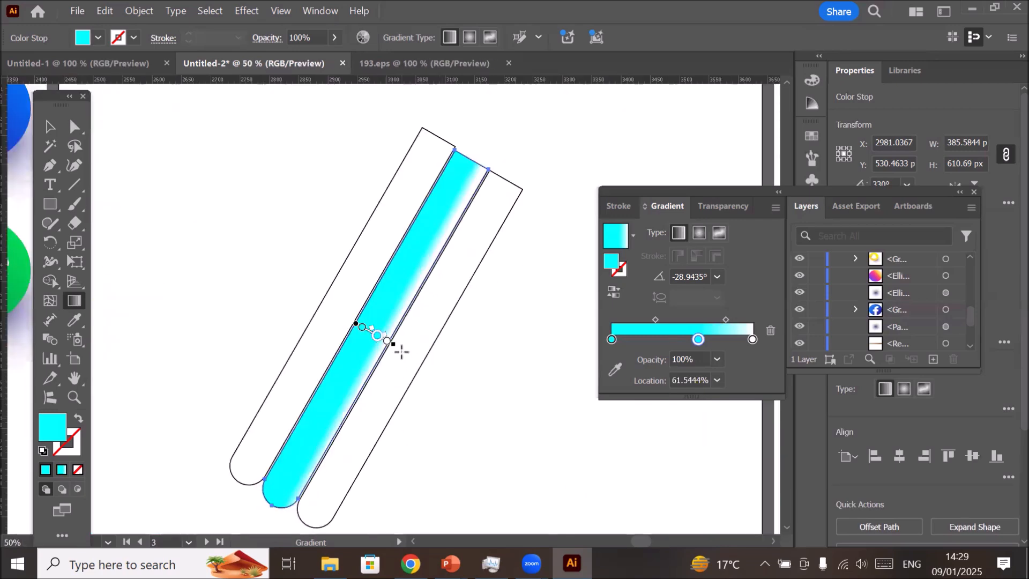
pyautogui.moveTo(401, 347); pyautogui.dragTo(399, 350)
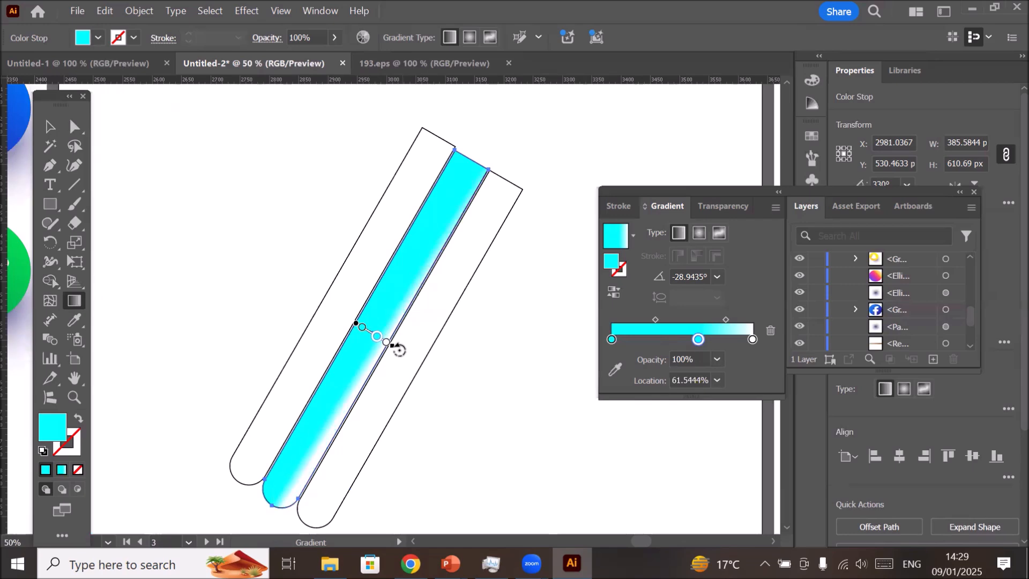
pyautogui.moveTo(399, 350); pyautogui.dragTo(401, 350)
# - Delete the unfilled bar on the gradient bar's lower-right side and place a flush copy of the gradient bar there
pyautogui.click(50, 126)
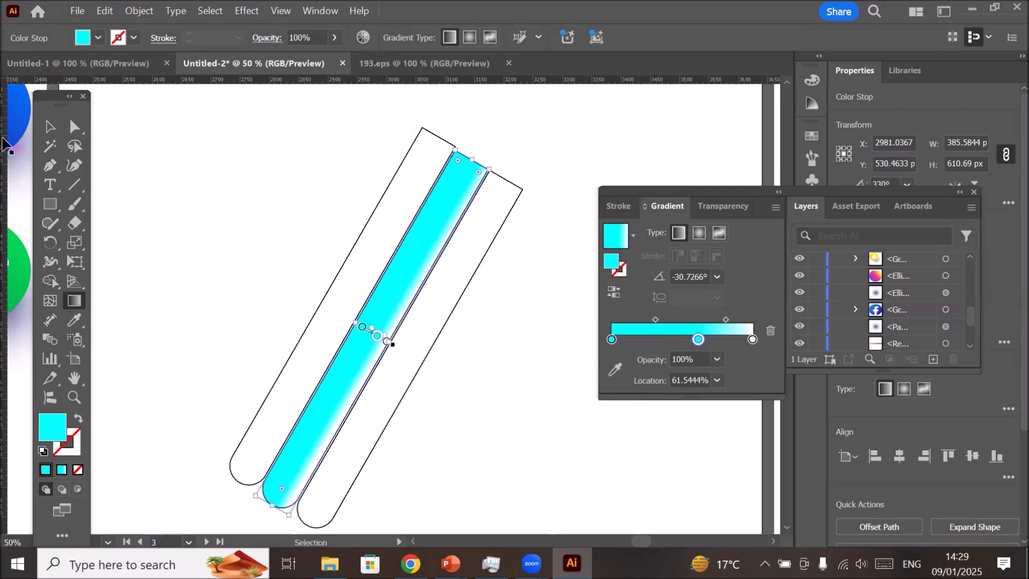
pyautogui.click(444, 289)
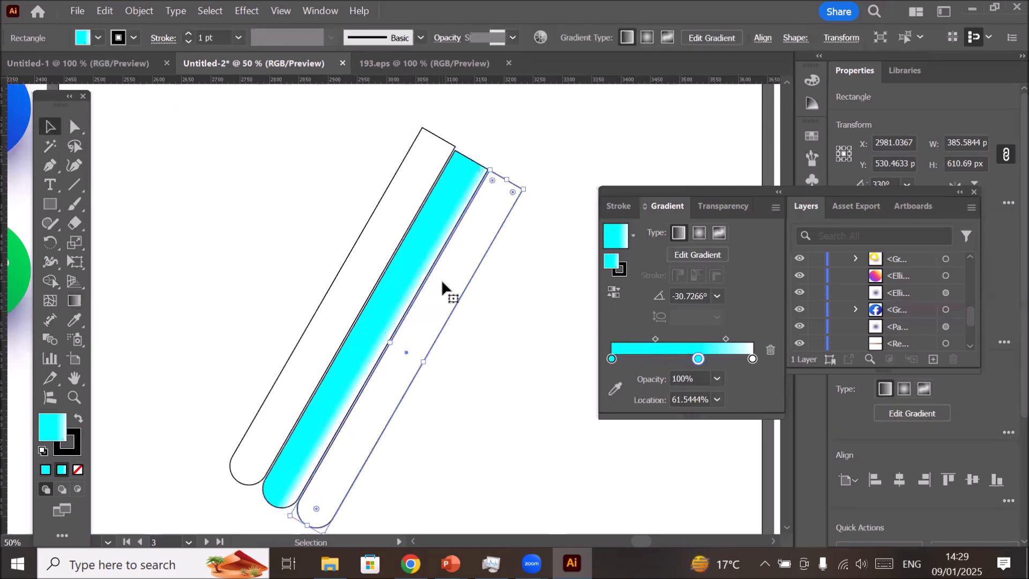
pyautogui.press('Delete')
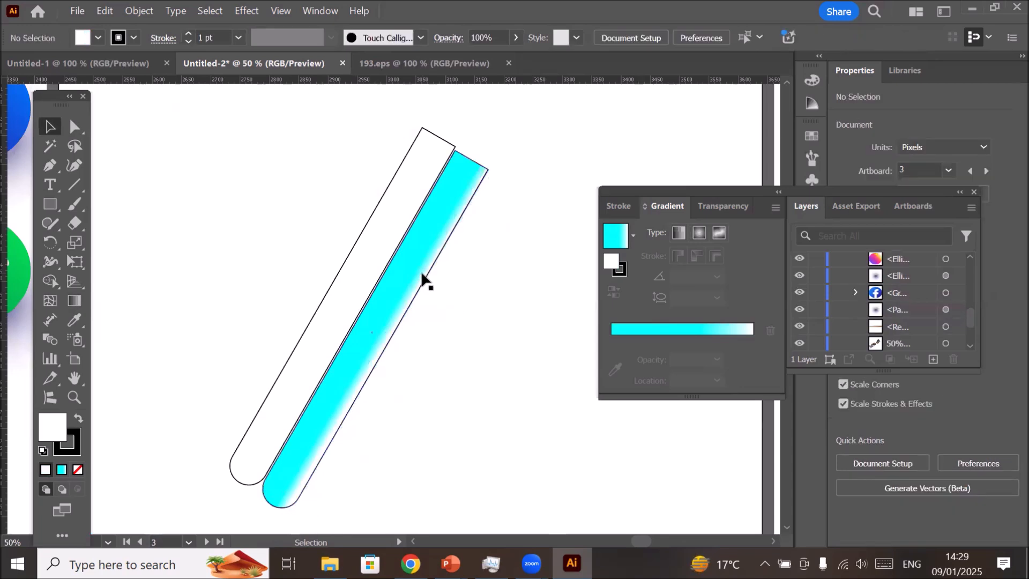
pyautogui.moveTo(424, 281); pyautogui.dragTo(457, 296)
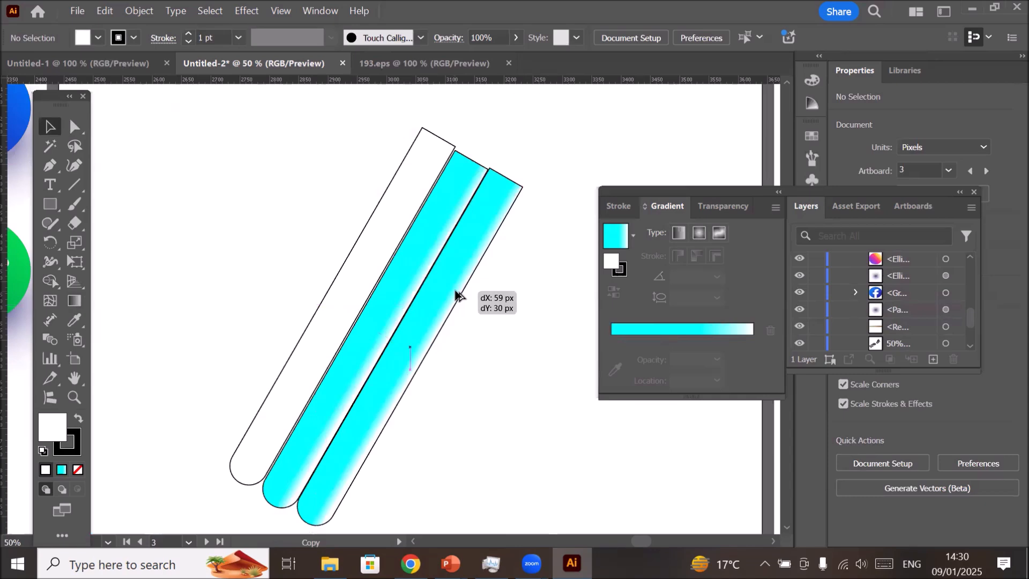
pyautogui.moveTo(454, 292); pyautogui.dragTo(455, 294)
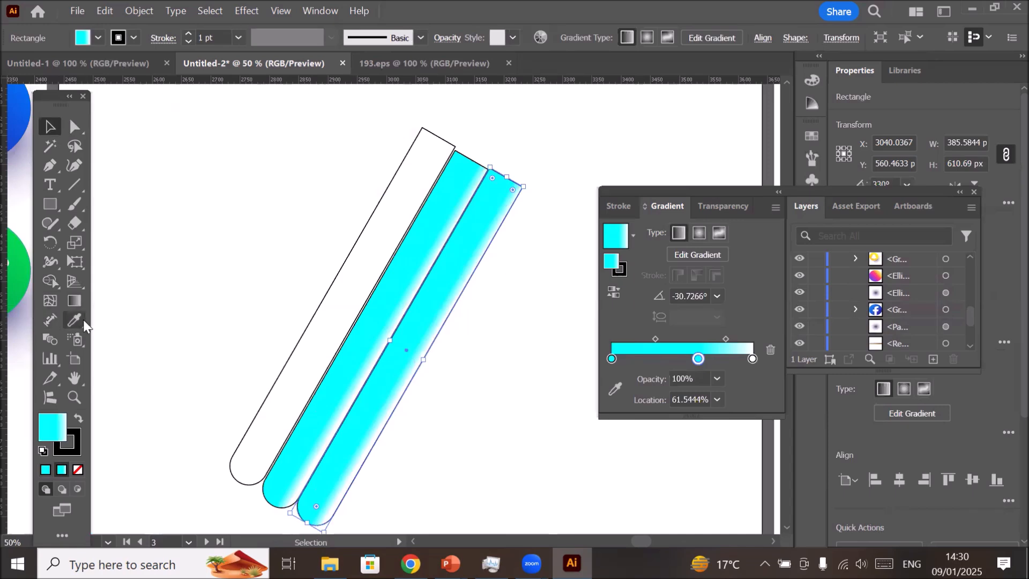
# - Set the copied bar's linear gradient angle to 30°
pyautogui.click(78, 300)
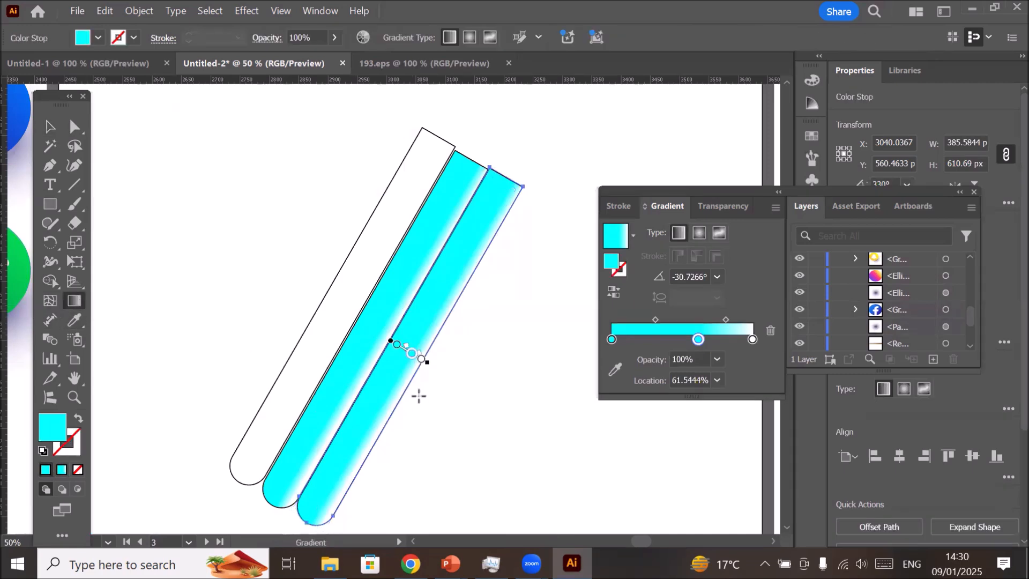
pyautogui.press('v')
pyautogui.click(718, 275)
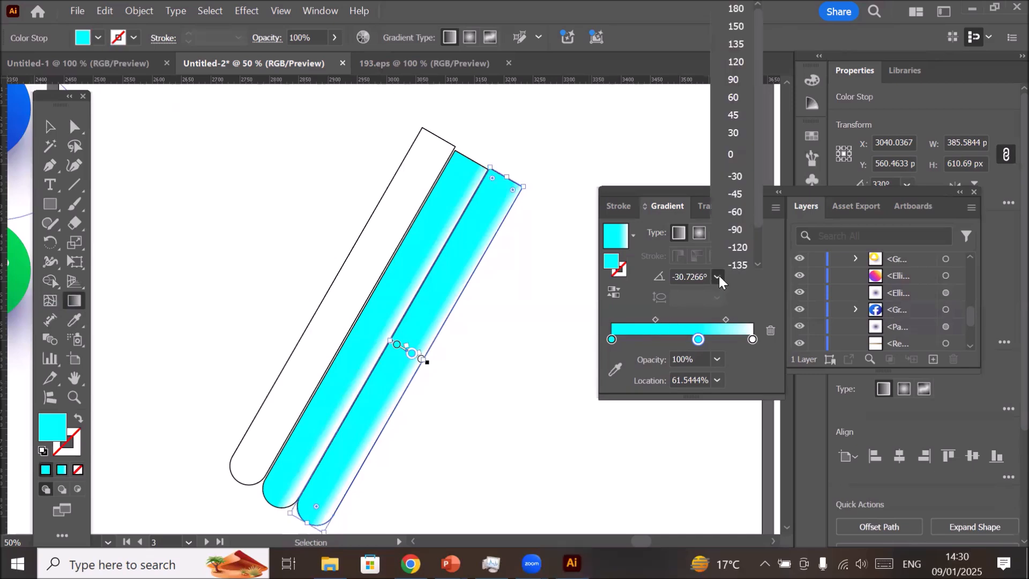
pyautogui.click(735, 133)
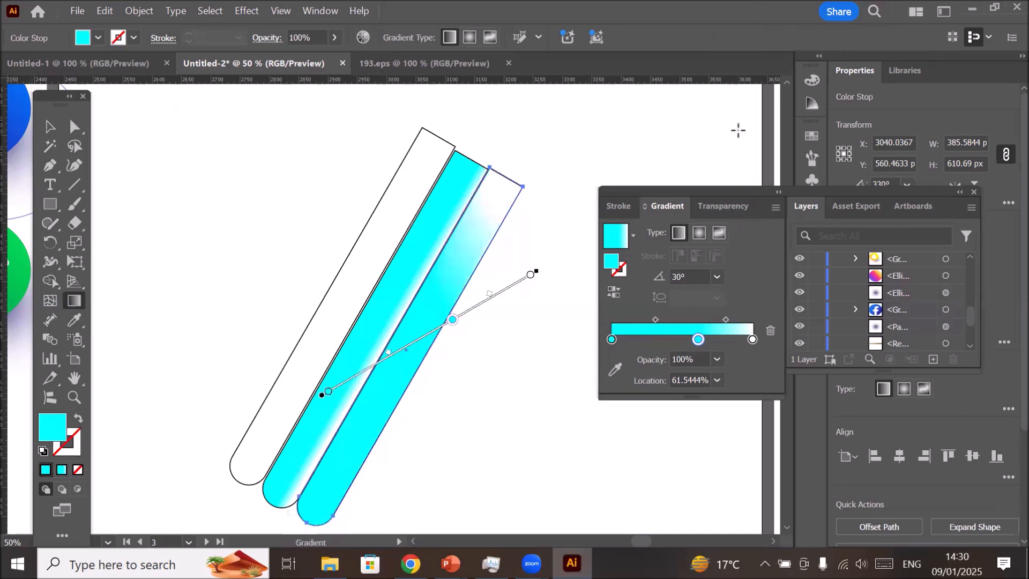
# - Reverse the copied bar's gradient to about 149.2° across its width, with white along the edge touching the middle bar
pyautogui.moveTo(538, 268)
pyautogui.mouseDown()
pyautogui.moveTo(530, 232)
pyautogui.moveTo(413, 204)
pyautogui.moveTo(481, 248)
pyautogui.moveTo(433, 337)
pyautogui.moveTo(502, 215)
pyautogui.moveTo(492, 213)
pyautogui.moveTo(407, 372)
pyautogui.moveTo(352, 349)
pyautogui.moveTo(319, 388)
pyautogui.moveTo(367, 322)
pyautogui.moveTo(425, 363)
pyautogui.mouseUp()
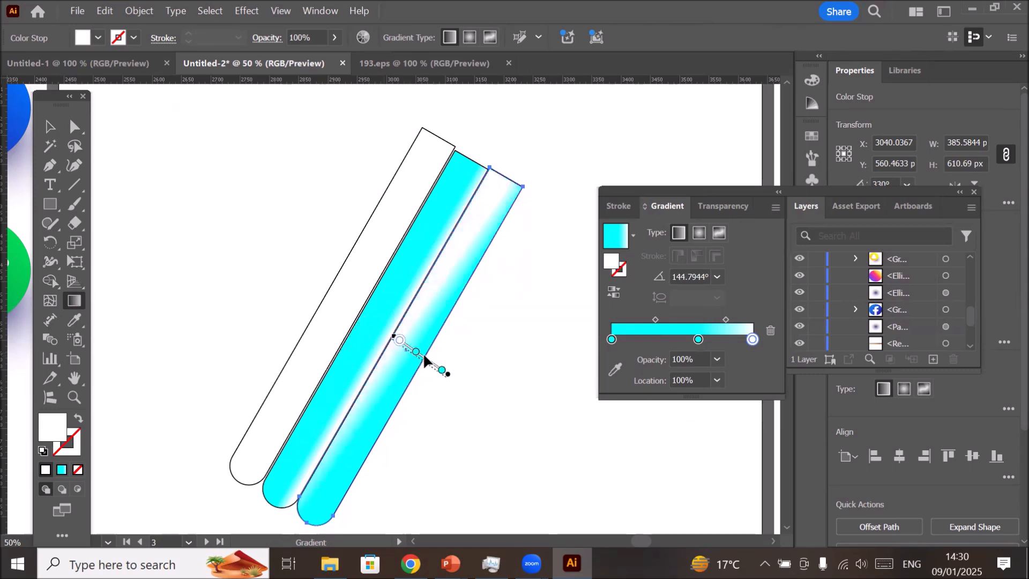
pyautogui.moveTo(446, 375); pyautogui.dragTo(423, 363)
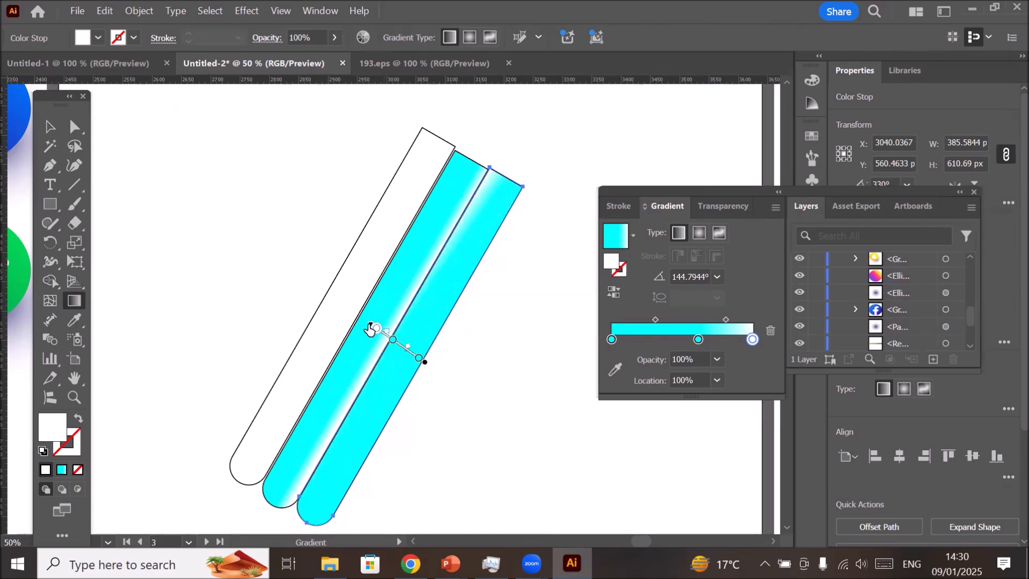
pyautogui.moveTo(370, 327); pyautogui.dragTo(392, 343)
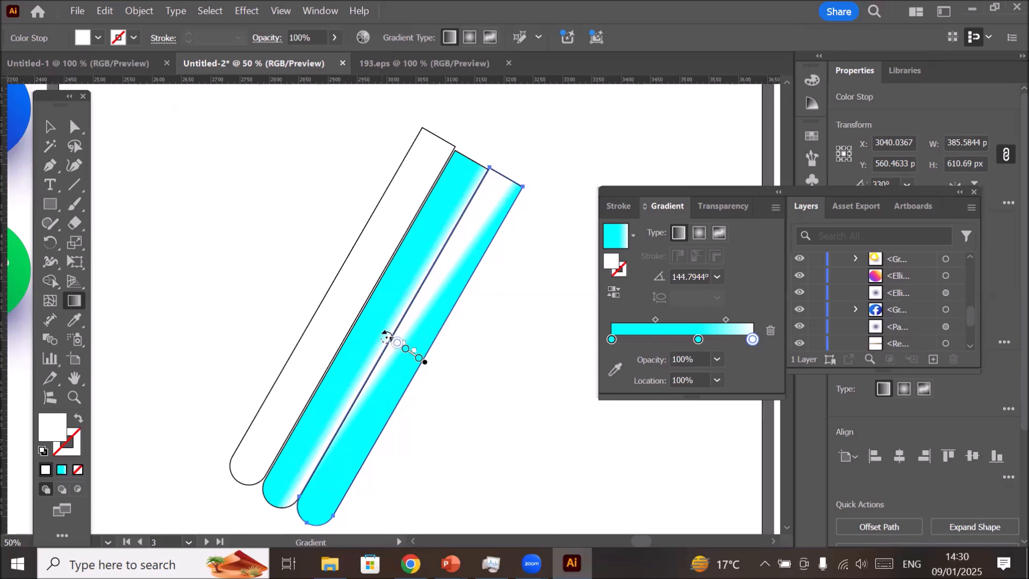
pyautogui.moveTo(383, 338); pyautogui.dragTo(386, 338)
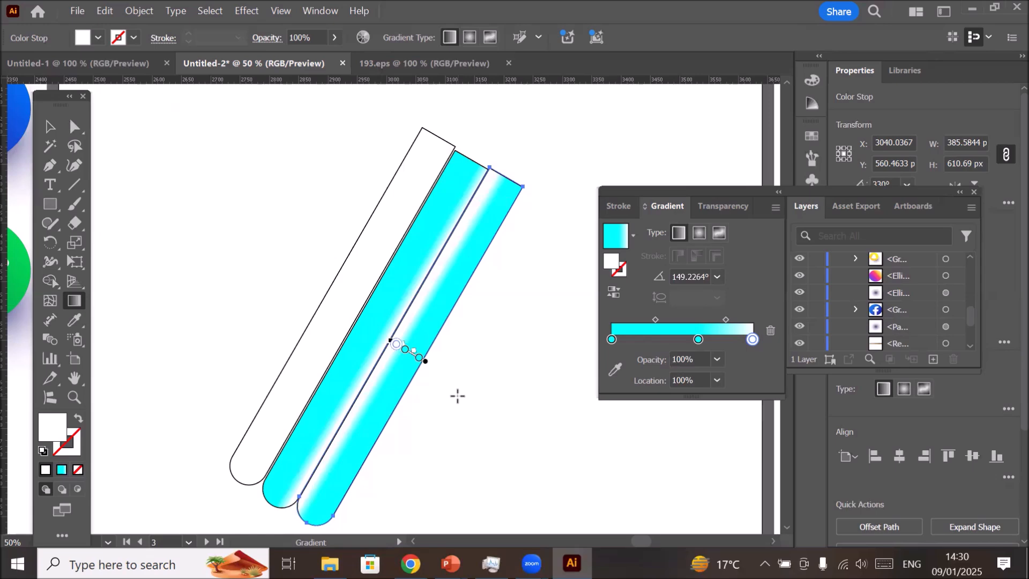
# - Deselect the bars and compare their shading with the pencil example in the presentation
pyautogui.click(50, 126)
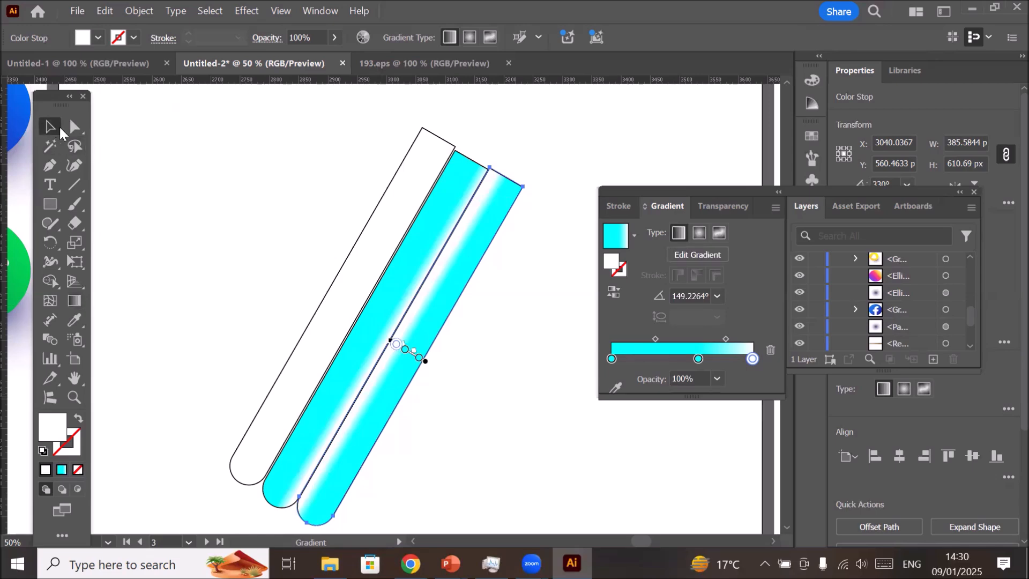
pyautogui.click(401, 425)
pyautogui.scroll(-1, 401, 426)
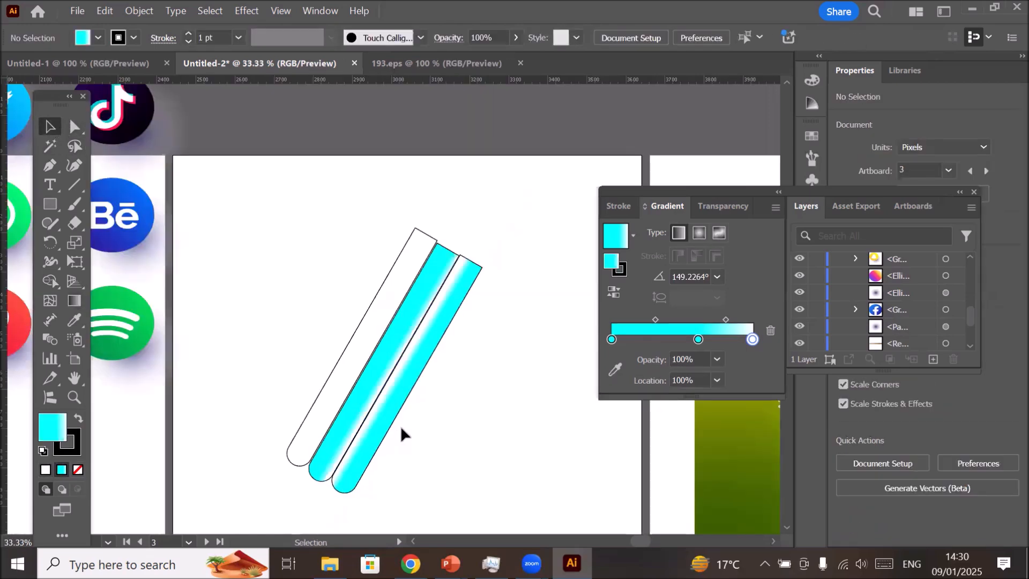
pyautogui.moveTo(450, 563)
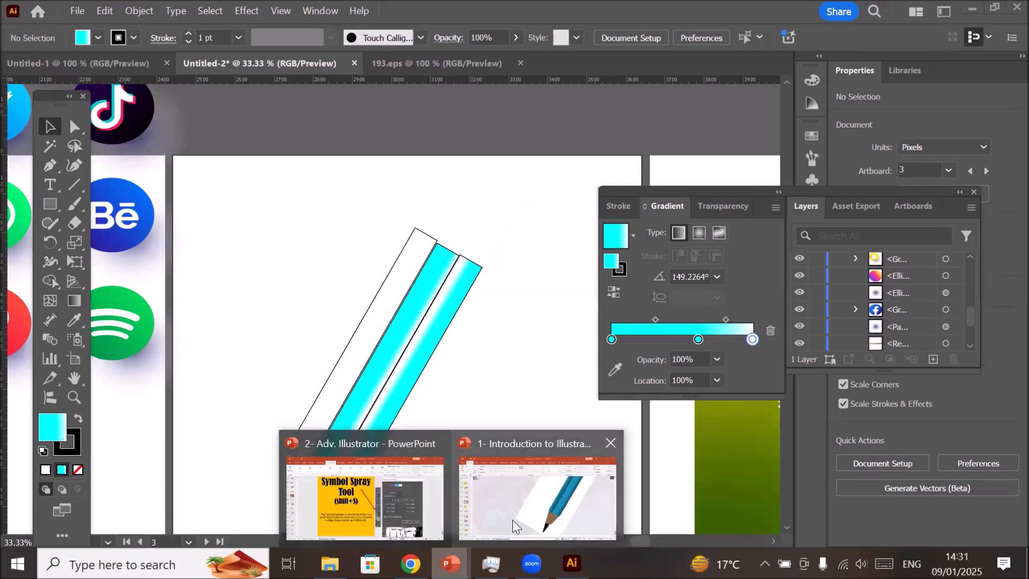
pyautogui.click(512, 520)
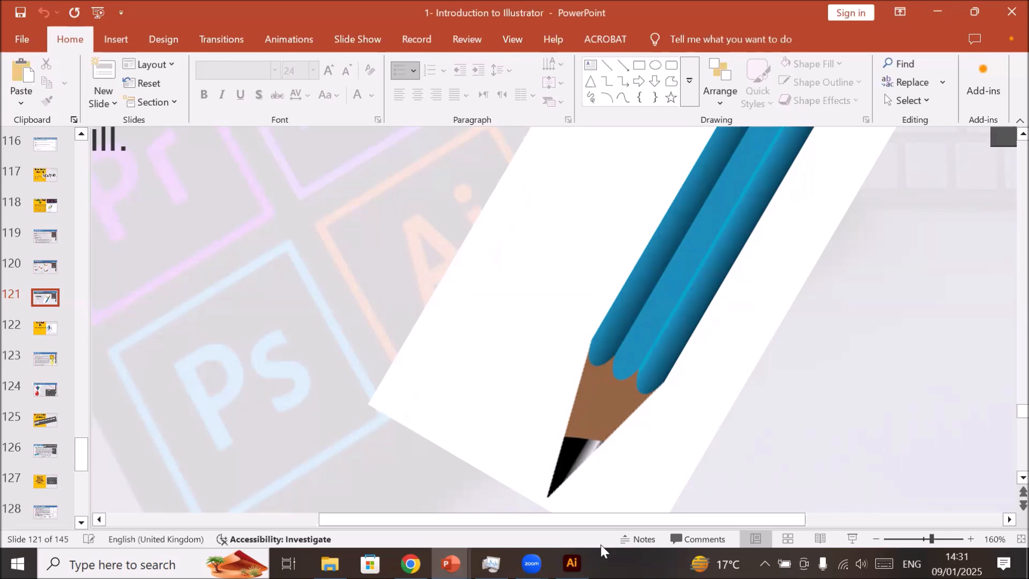
pyautogui.click(572, 563)
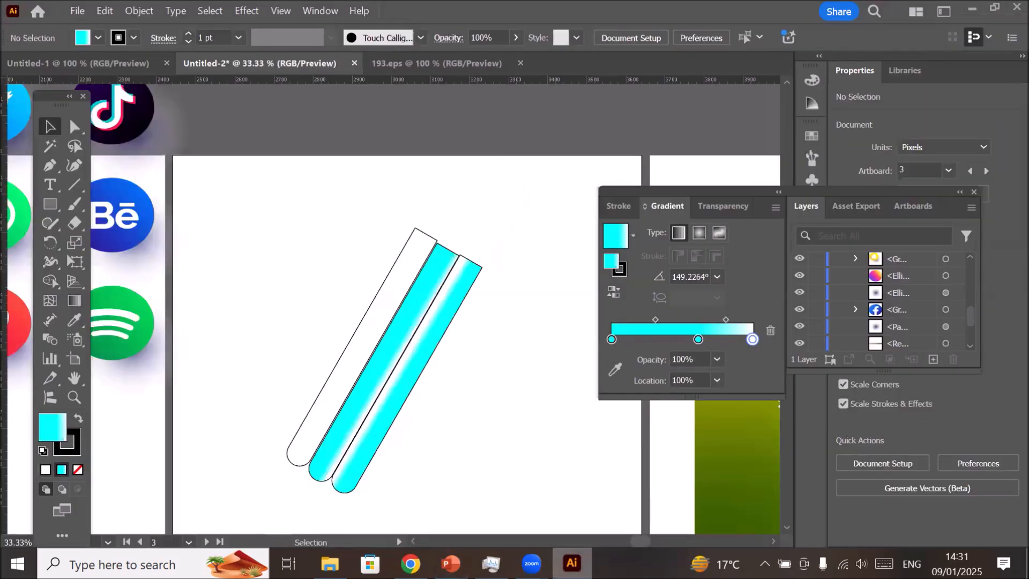
# - Recolor the white stop of the lower-right bar's gradient black
pyautogui.click(409, 368)
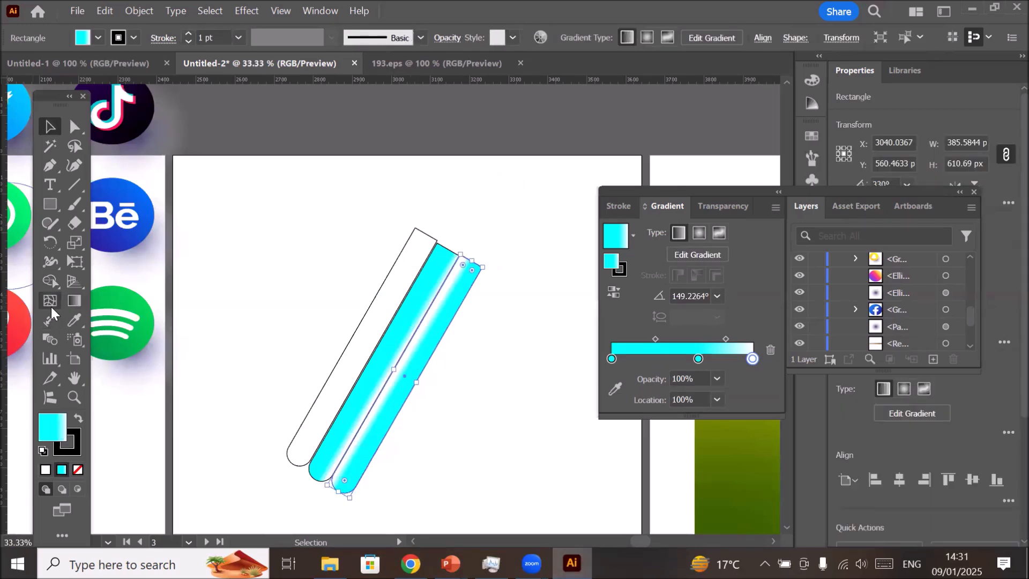
pyautogui.click(75, 301)
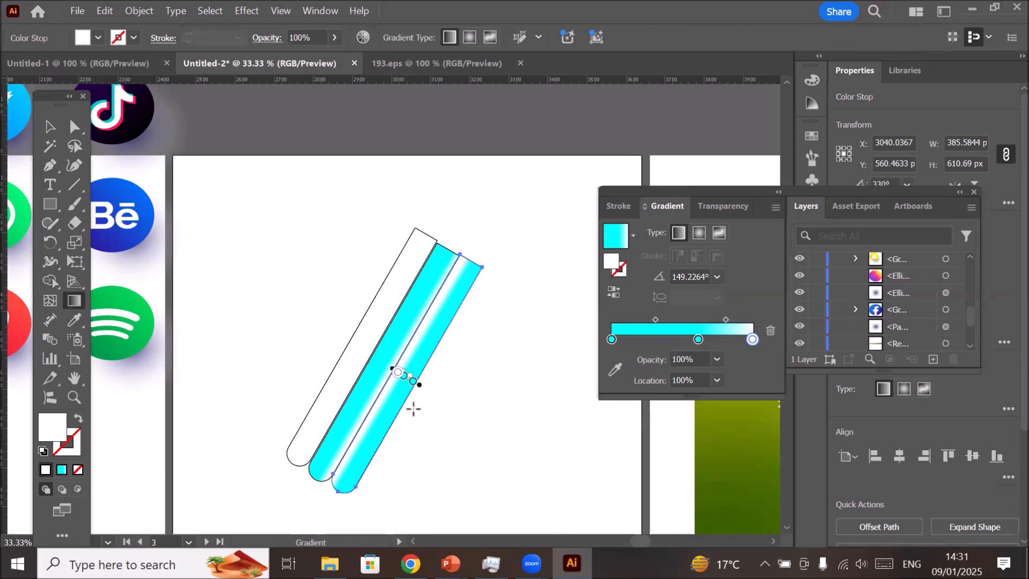
pyautogui.scroll(4, 413, 392)
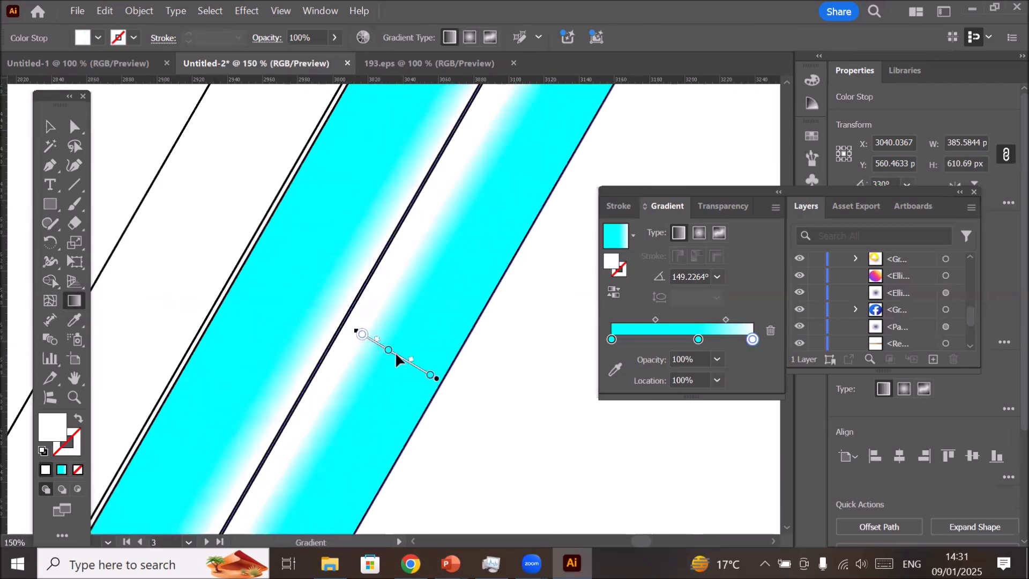
pyautogui.doubleClick(362, 335)
pyautogui.click(189, 384)
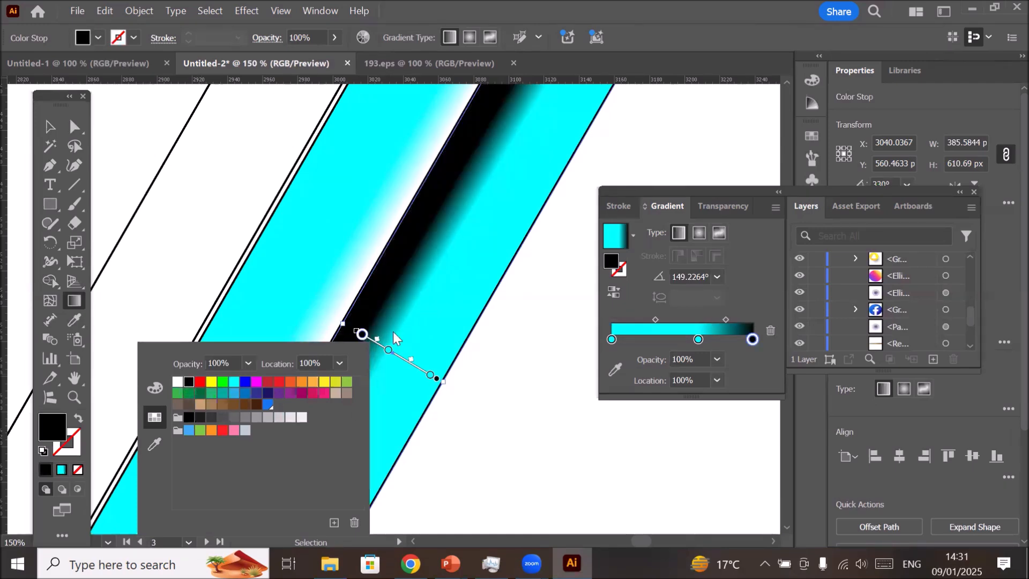
pyautogui.click(375, 337)
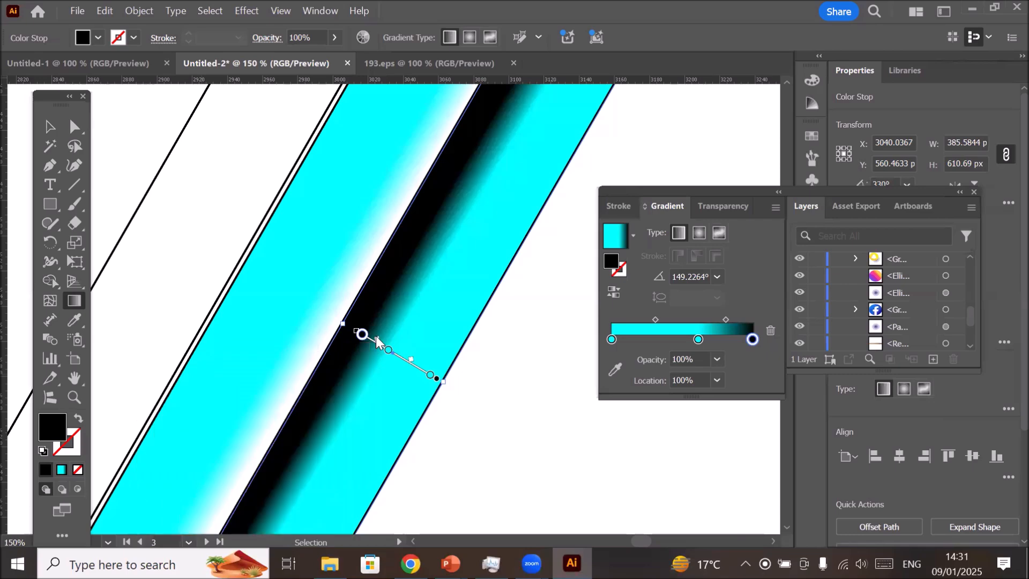
# - Shift the blend midpoint close to the black stop and stretch the gradient across the bar's full width, with black along the edge touching the middle bar
pyautogui.moveTo(375, 339); pyautogui.dragTo(359, 330)
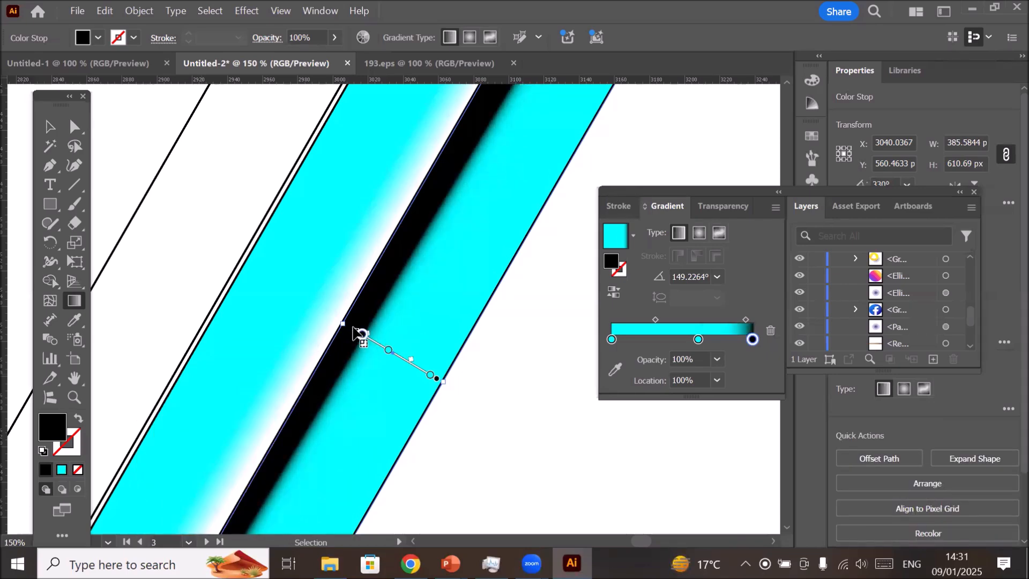
pyautogui.moveTo(378, 341); pyautogui.dragTo(362, 331)
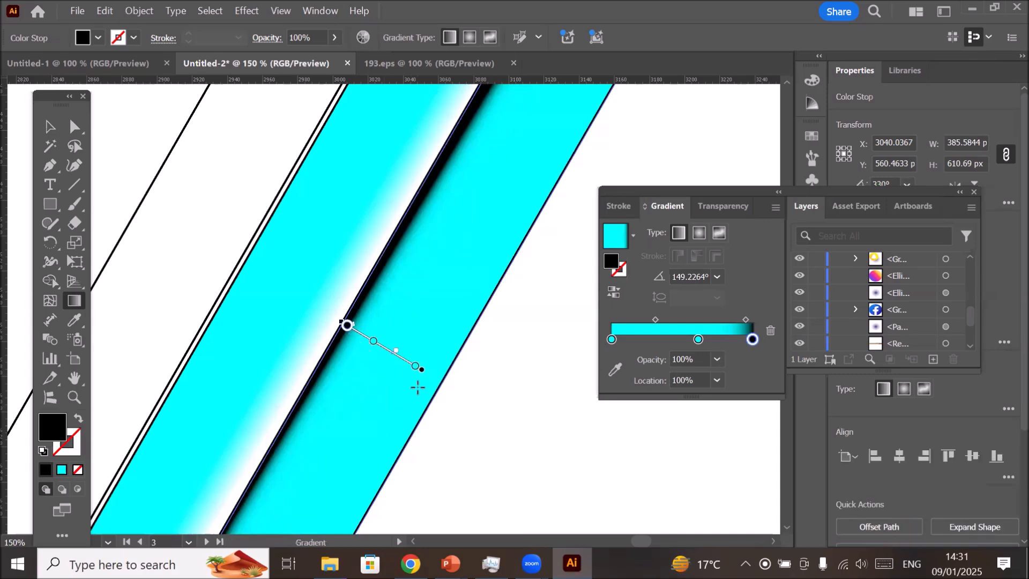
pyautogui.moveTo(426, 375); pyautogui.dragTo(441, 382)
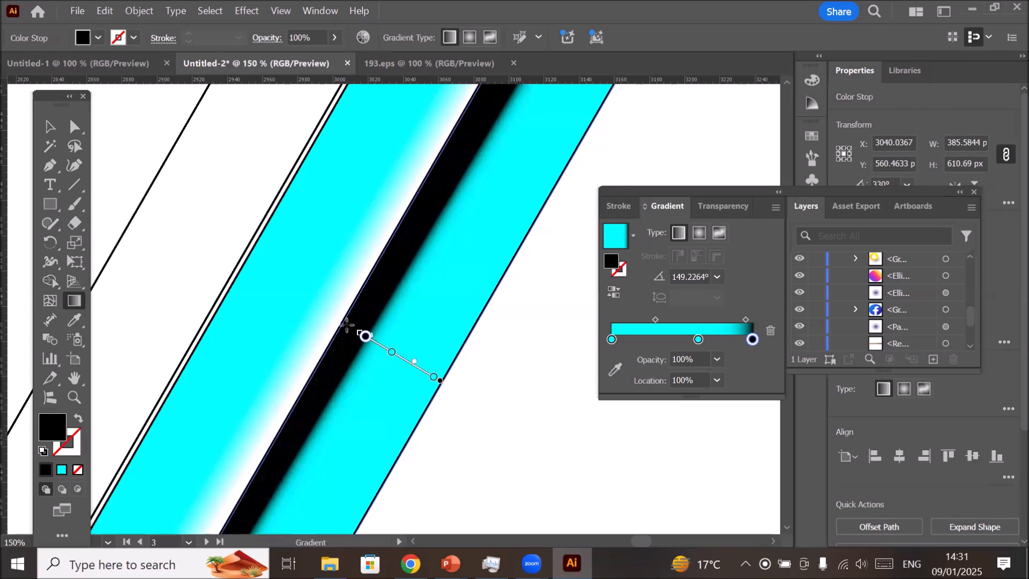
pyautogui.moveTo(359, 336); pyautogui.dragTo(348, 335)
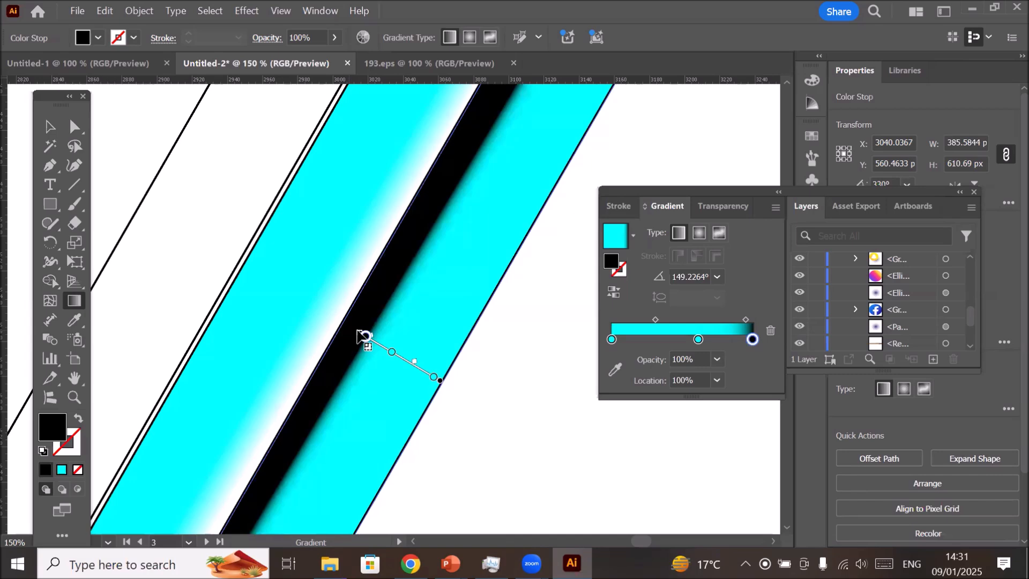
pyautogui.moveTo(363, 337); pyautogui.dragTo(339, 338)
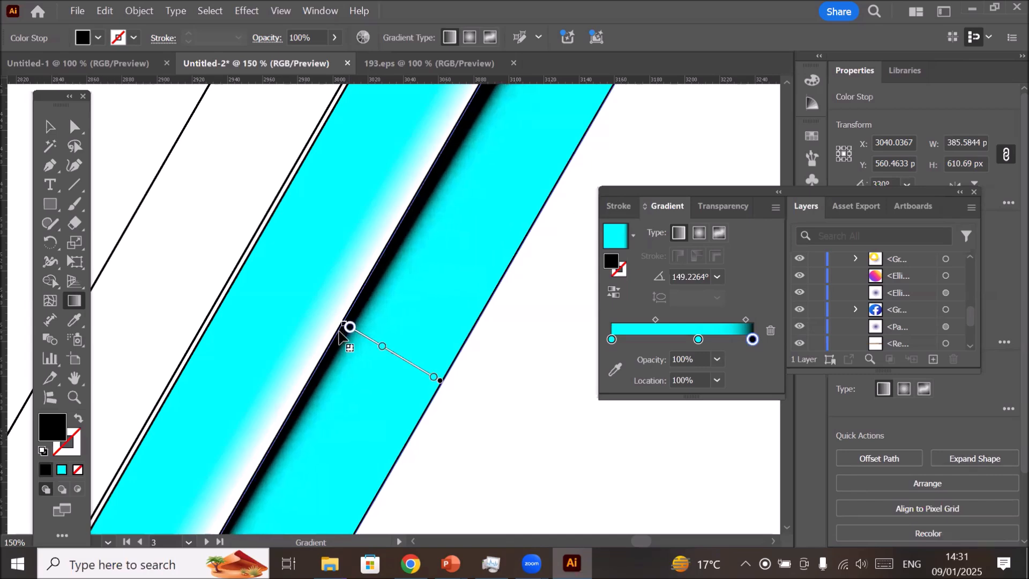
# - Recolor the cyan stop at the bar's outer edge, trying RGB red and settling on blue
pyautogui.click(434, 381)
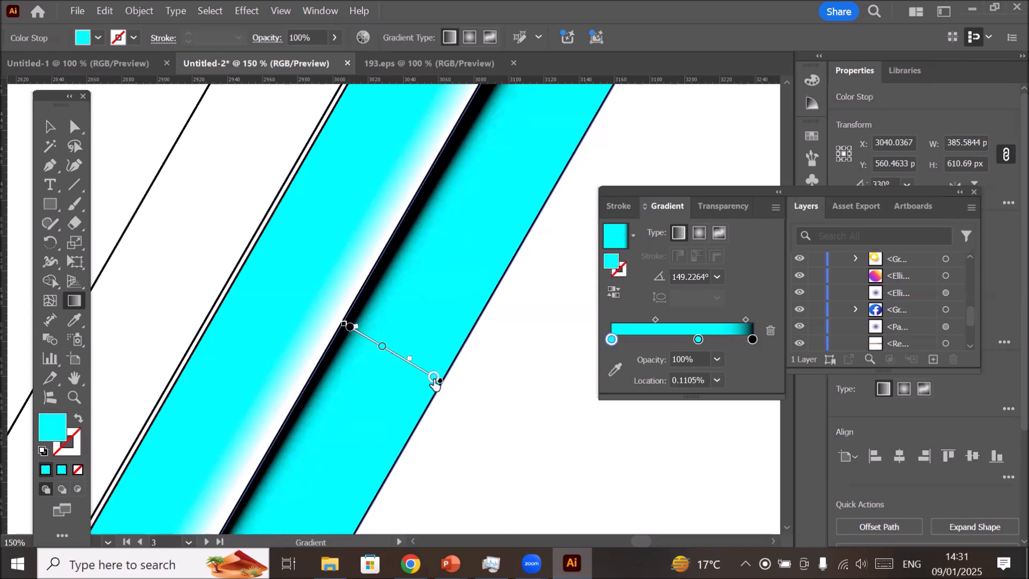
pyautogui.doubleClick(434, 381)
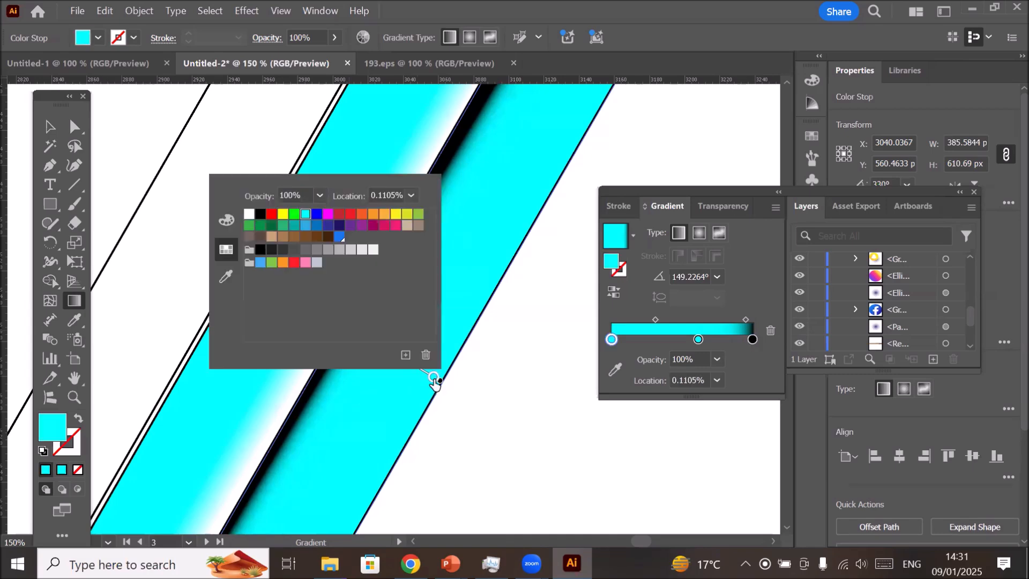
pyautogui.click(271, 215)
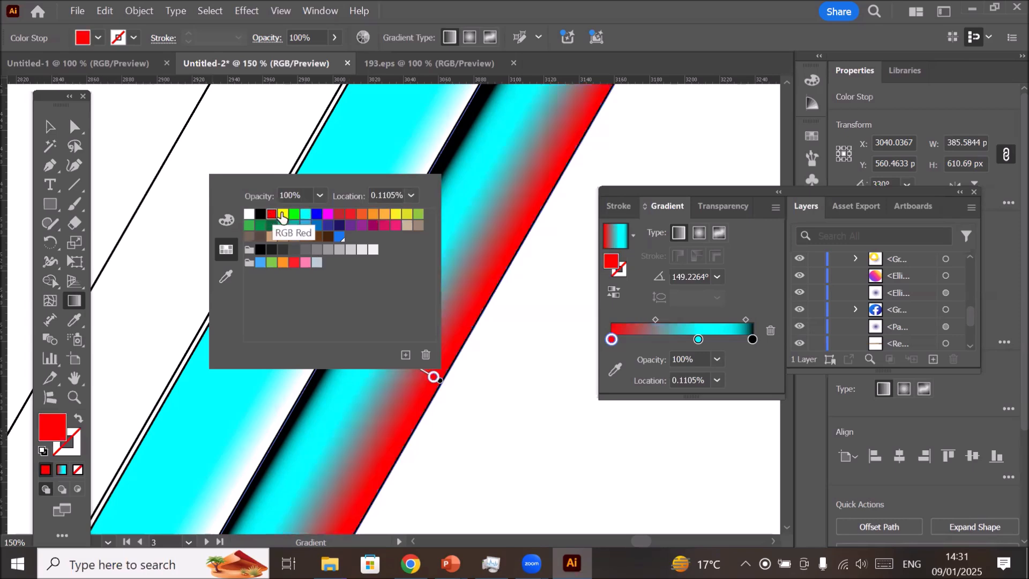
pyautogui.click(316, 215)
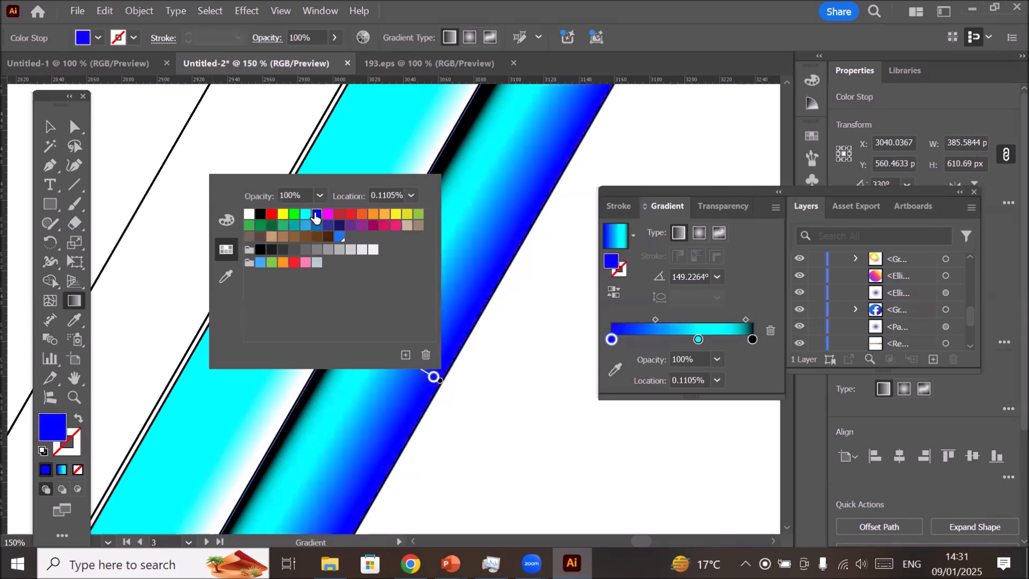
pyautogui.click(507, 330)
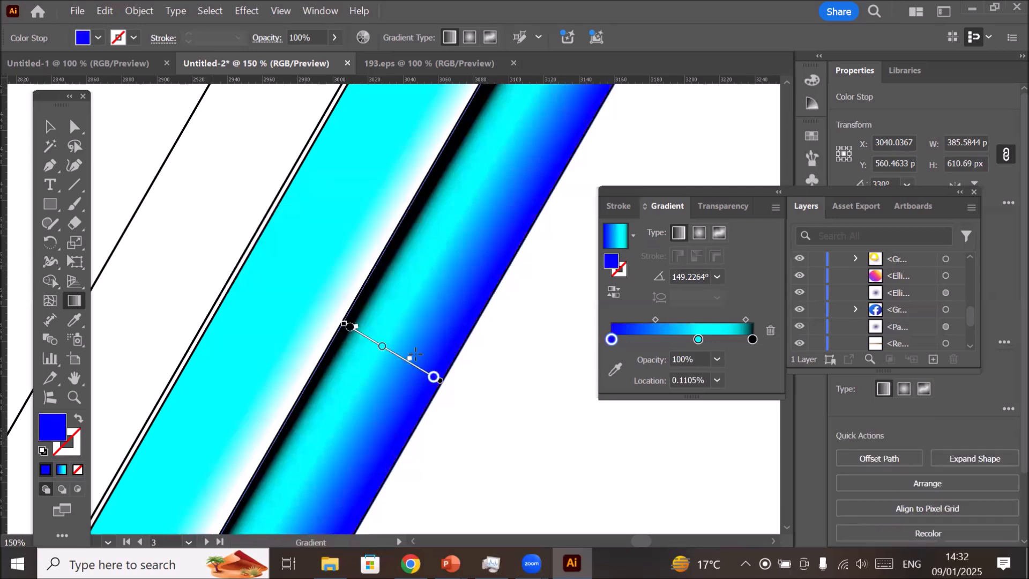
# - Remove the inner cyan stop from the bar's gradient and move the blue stop inward to 26.2545%
pyautogui.click(381, 349)
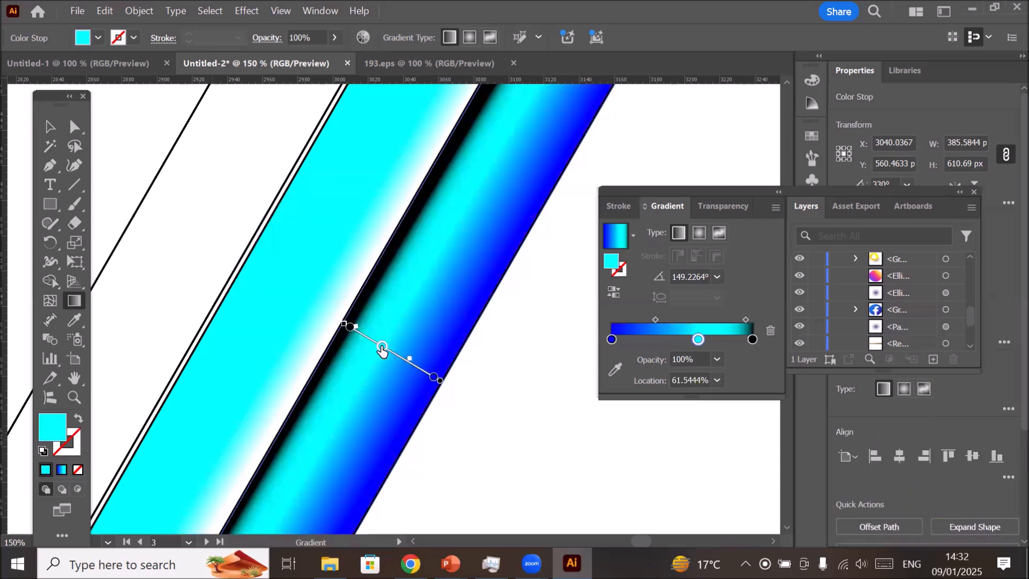
pyautogui.moveTo(381, 348); pyautogui.dragTo(333, 413)
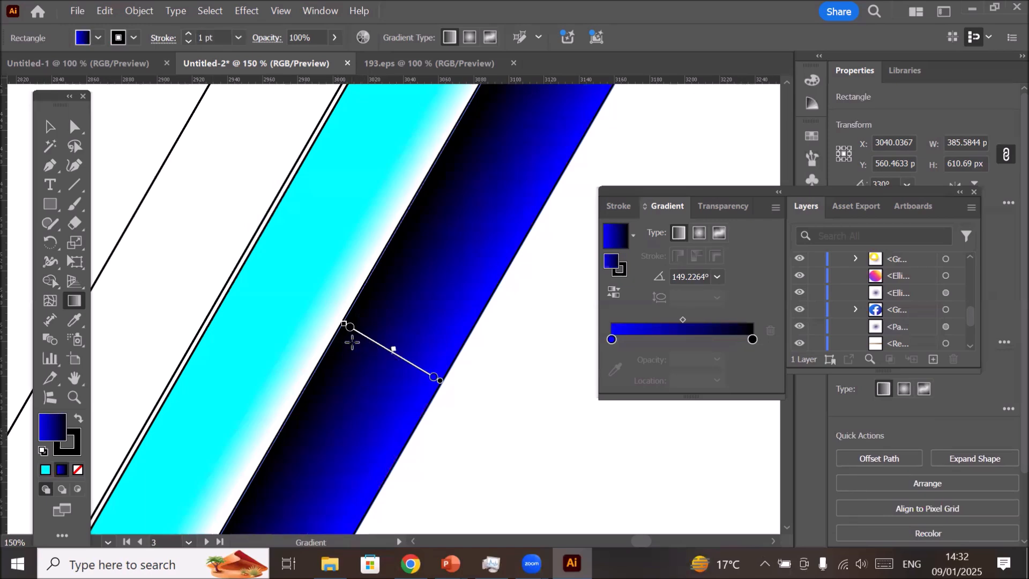
pyautogui.moveTo(434, 377)
pyautogui.mouseDown()
pyautogui.moveTo(397, 360)
pyautogui.moveTo(412, 366)
pyautogui.mouseUp()
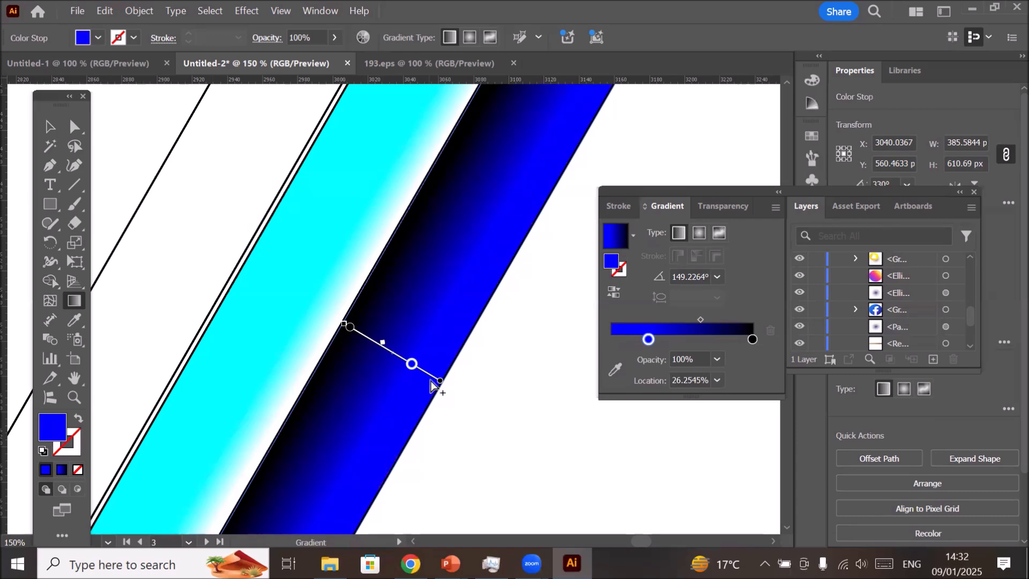
# - Add a white stop at 4.8714% near the outer edge of the bar's gradient
pyautogui.click(430, 381)
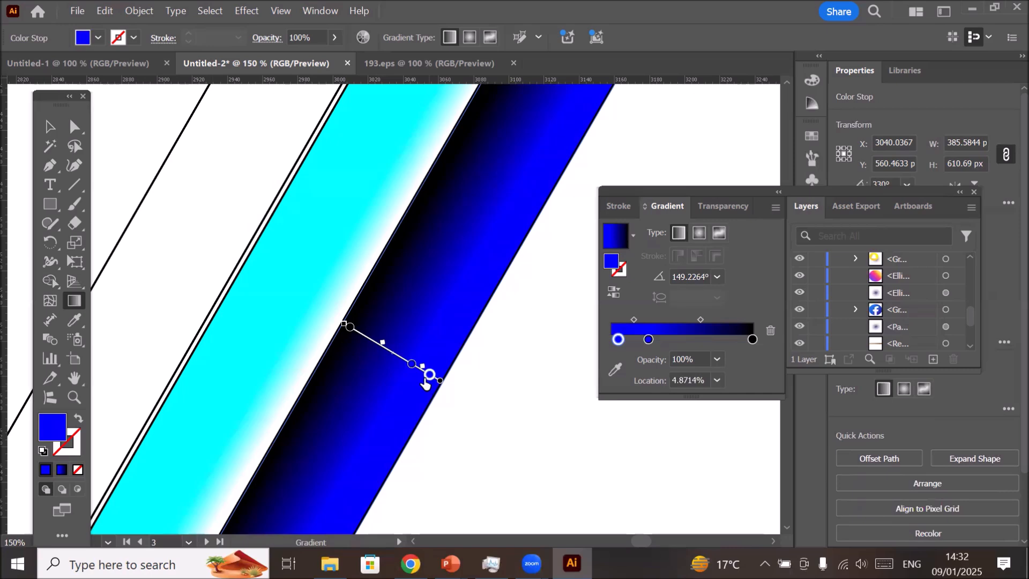
pyautogui.doubleClick(429, 375)
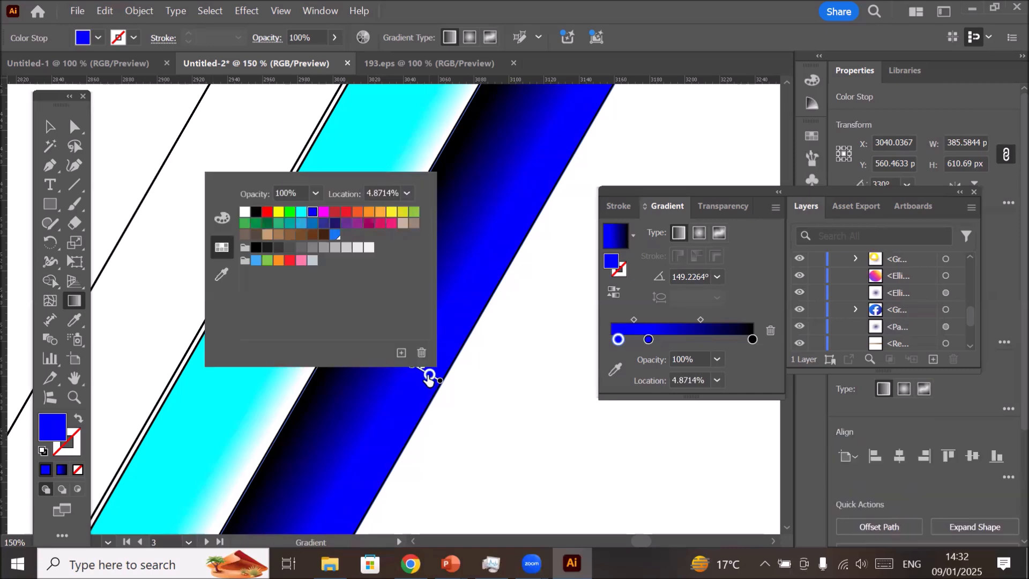
pyautogui.click(245, 211)
pyautogui.click(181, 177)
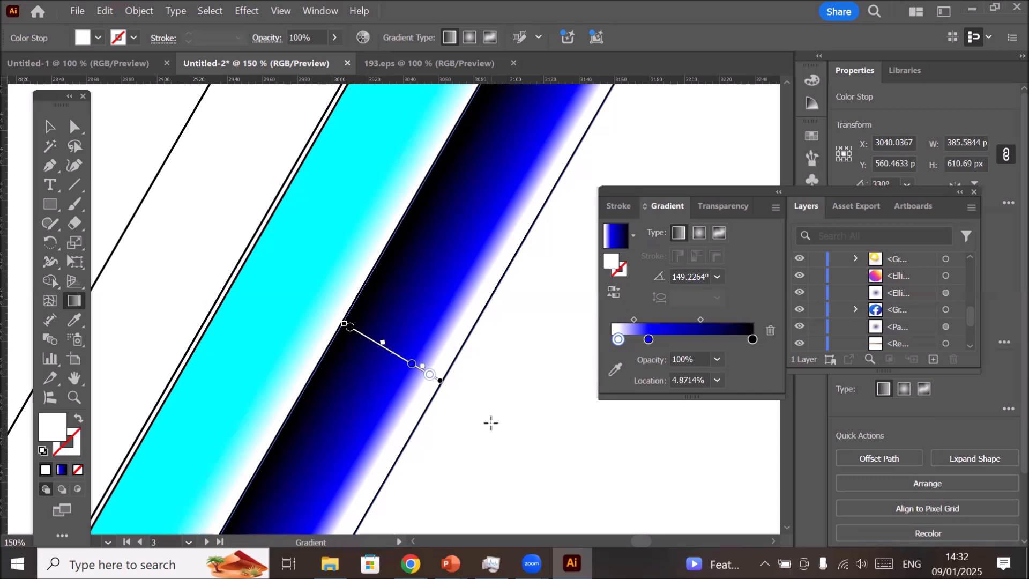
# - Examine the gradients on the pencil's body, ferrule and eraser in the presentation, then return to Illustrator
pyautogui.moveTo(465, 548)
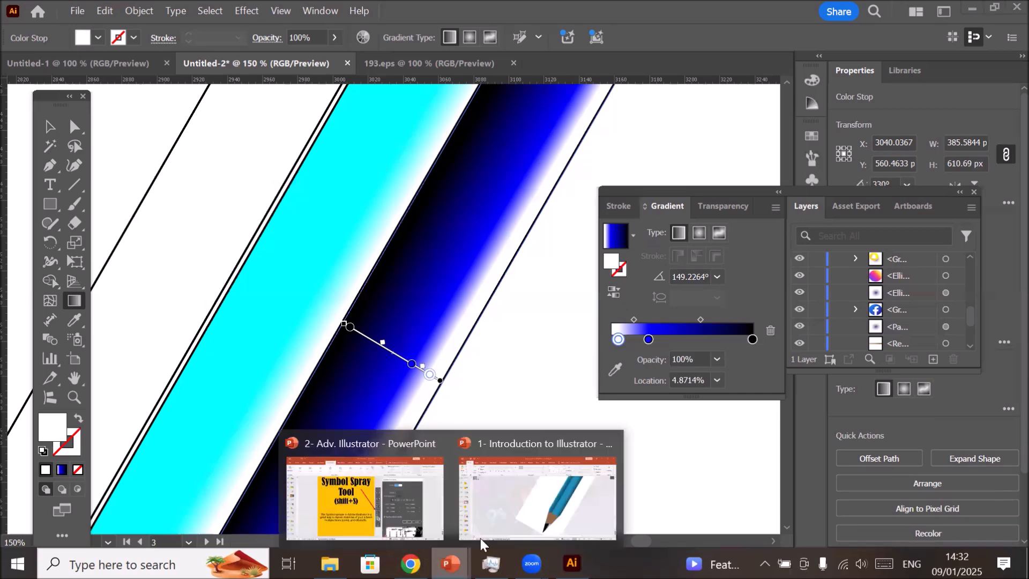
pyautogui.click(535, 516)
pyautogui.scroll(5, 613, 372)
pyautogui.scroll(3, 844, 304)
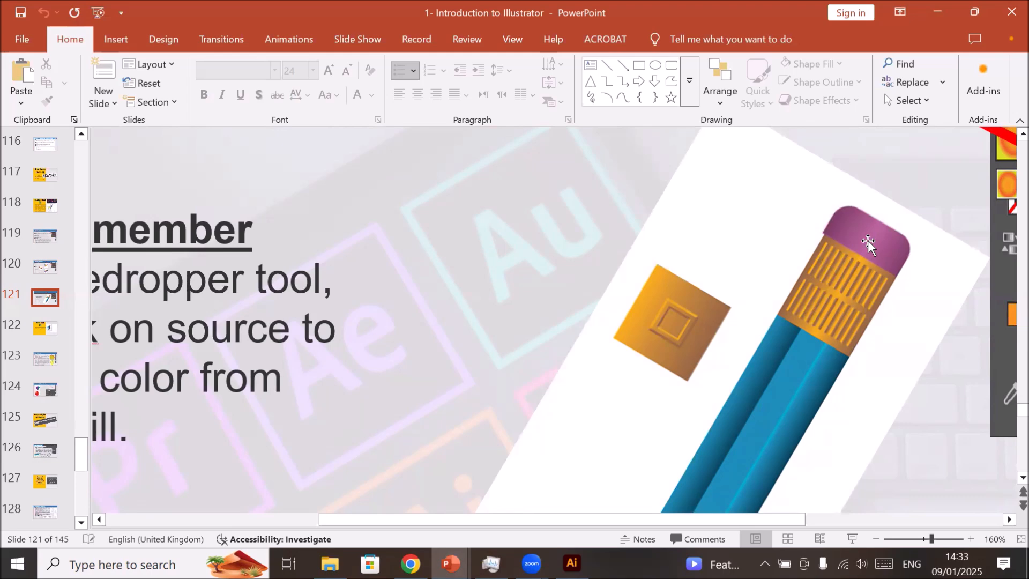
pyautogui.click(571, 563)
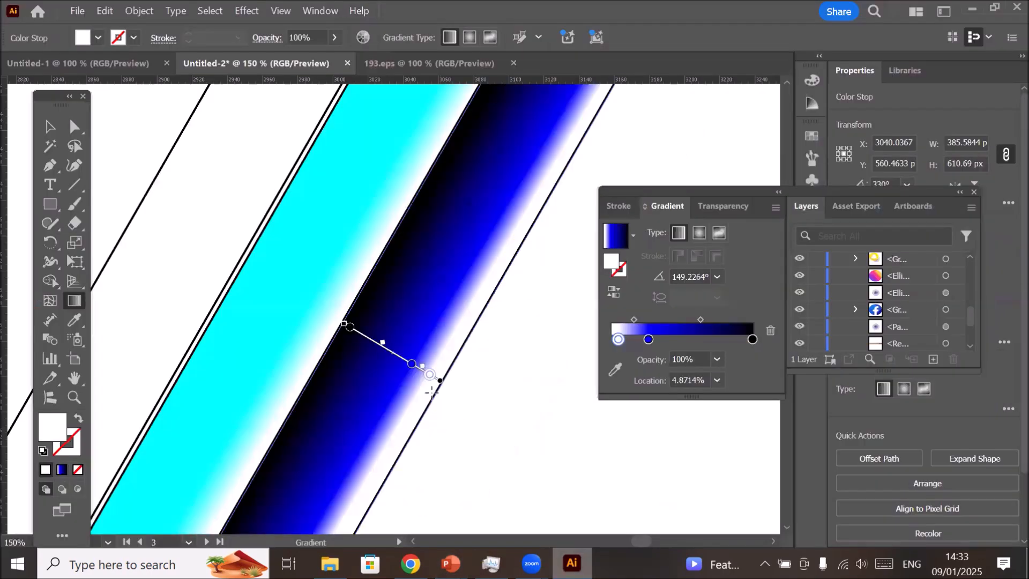
pyautogui.scroll(-2, 361, 323)
pyautogui.scroll(-5, 361, 323)
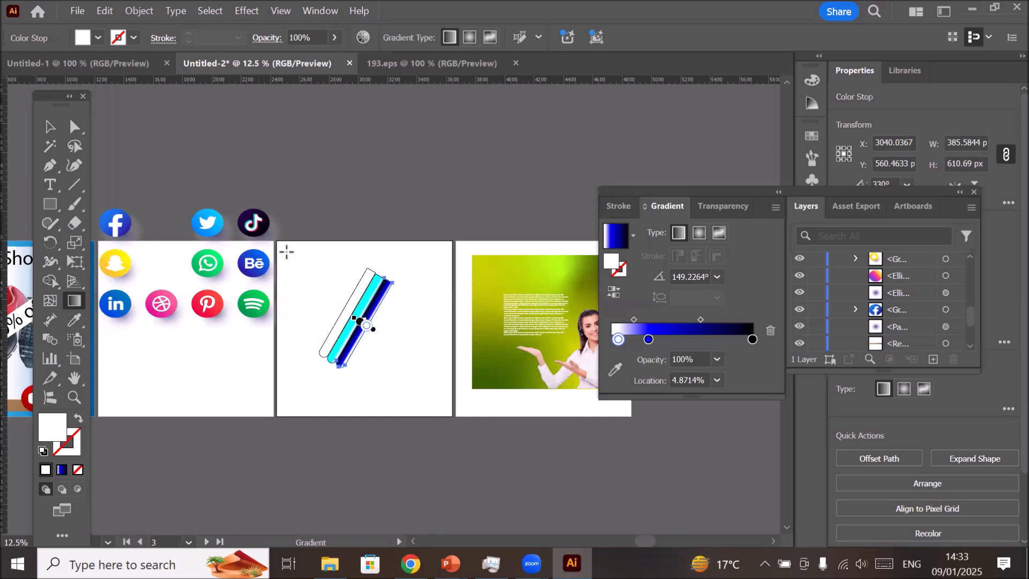
pyautogui.moveTo(317, 252); pyautogui.dragTo(322, 289)
pyautogui.hotkey('ctrl', 'z')
pyautogui.hotkey('ctrl', 'z')
# - Move all three slanted bars onto the social media icons artboard, below the icons
pyautogui.click(50, 126)
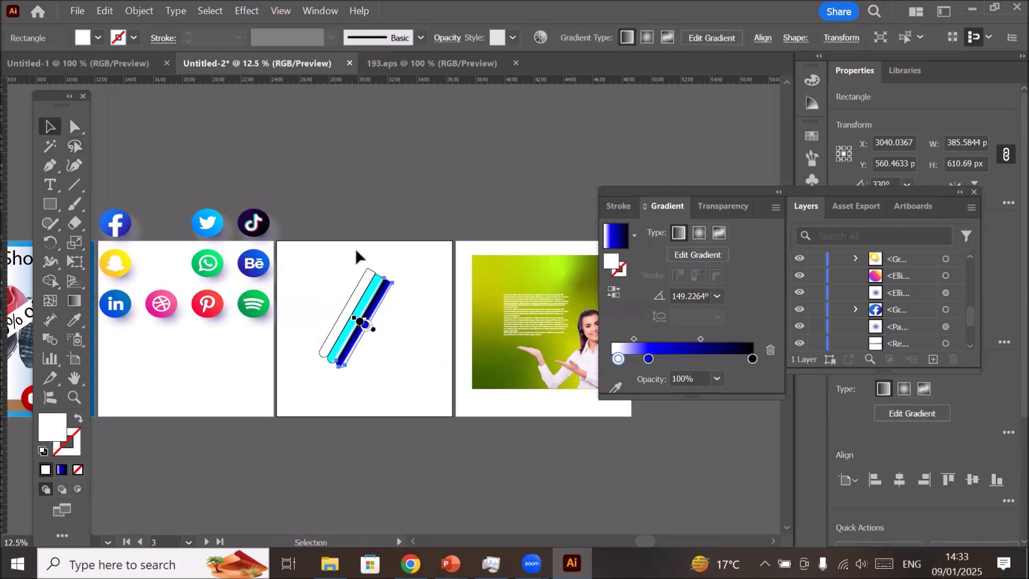
pyautogui.moveTo(326, 261)
pyautogui.mouseDown()
pyautogui.moveTo(360, 329)
pyautogui.moveTo(426, 390)
pyautogui.mouseUp()
pyautogui.moveTo(354, 345); pyautogui.dragTo(169, 401)
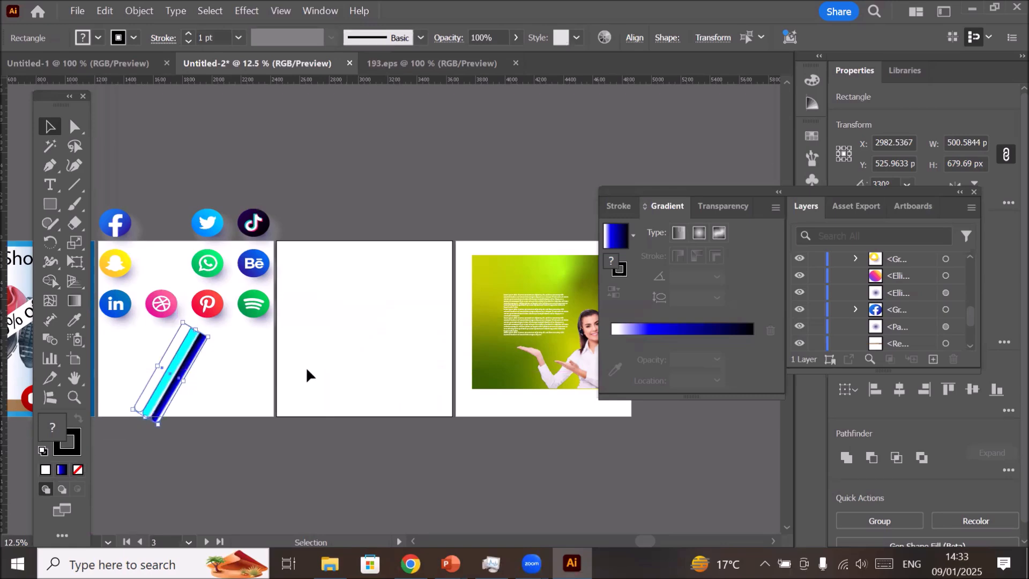
pyautogui.click(384, 349)
# - Draw a rectangle about 963 by 925 px on the empty artboard and give it a plain white fill
pyautogui.scroll(1, 380, 312)
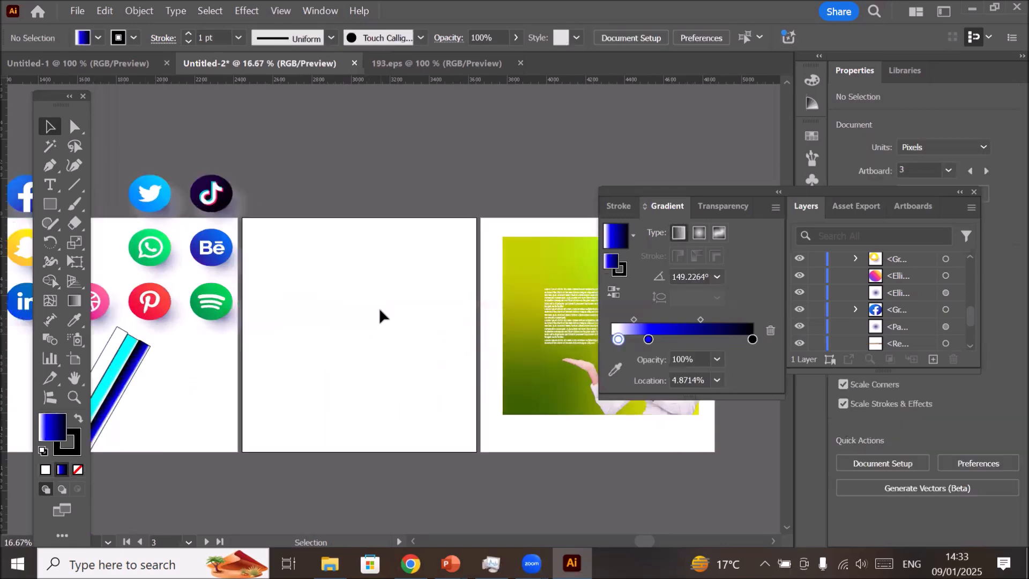
pyautogui.scroll(1, 378, 316)
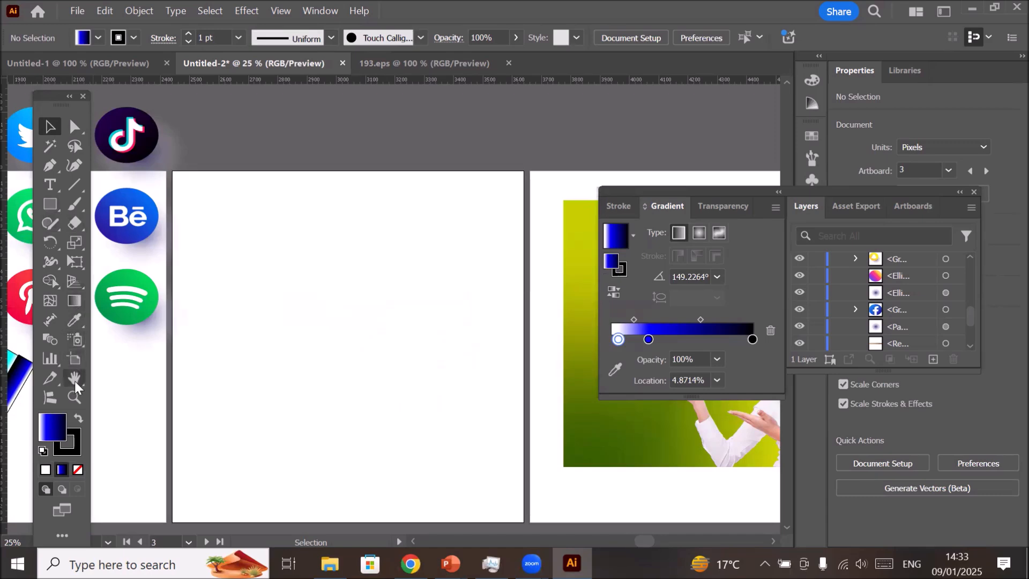
pyautogui.click(47, 207)
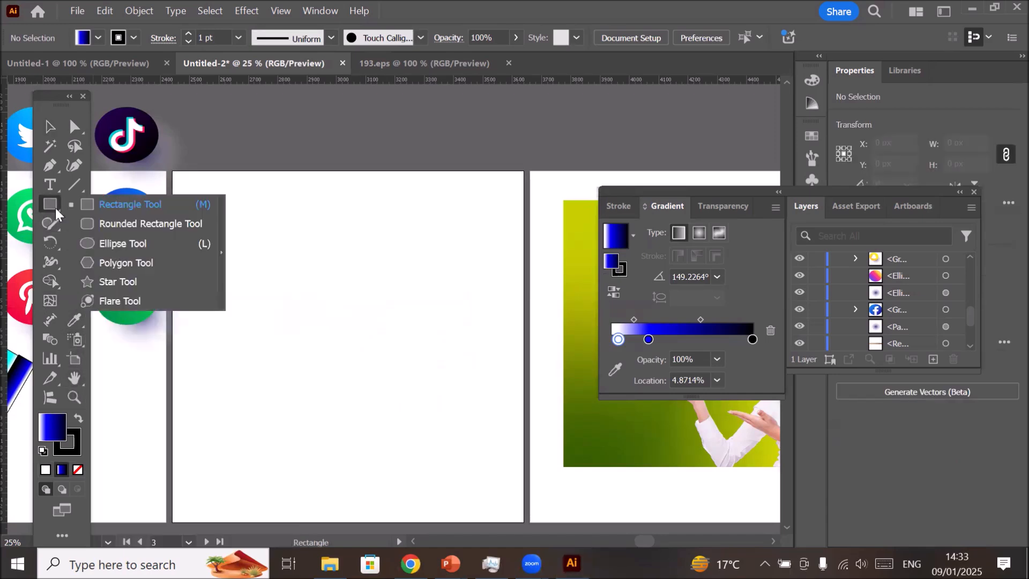
pyautogui.click(122, 207)
pyautogui.scroll(-1, 252, 236)
pyautogui.moveTo(223, 213); pyautogui.dragTo(409, 394)
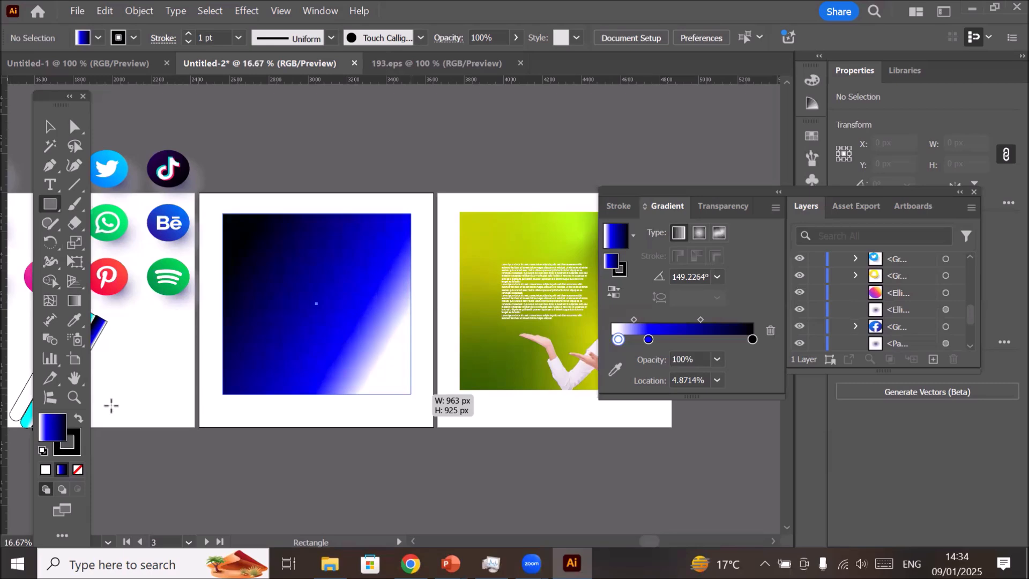
pyautogui.click(42, 452)
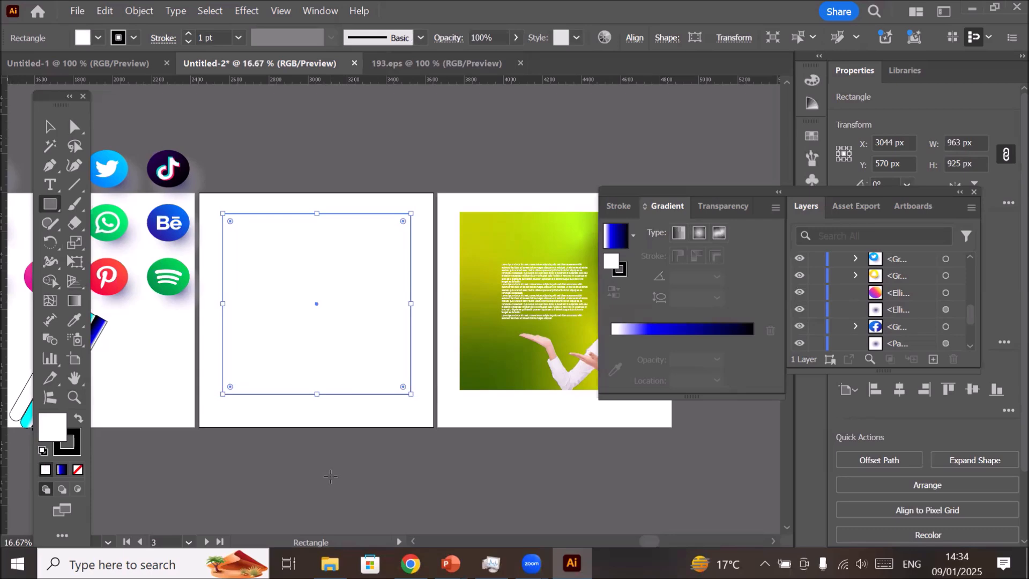
# - Try a Mesh point at the rectangle's centre and another on its upper edge, undoing each one
pyautogui.scroll(1, 217, 320)
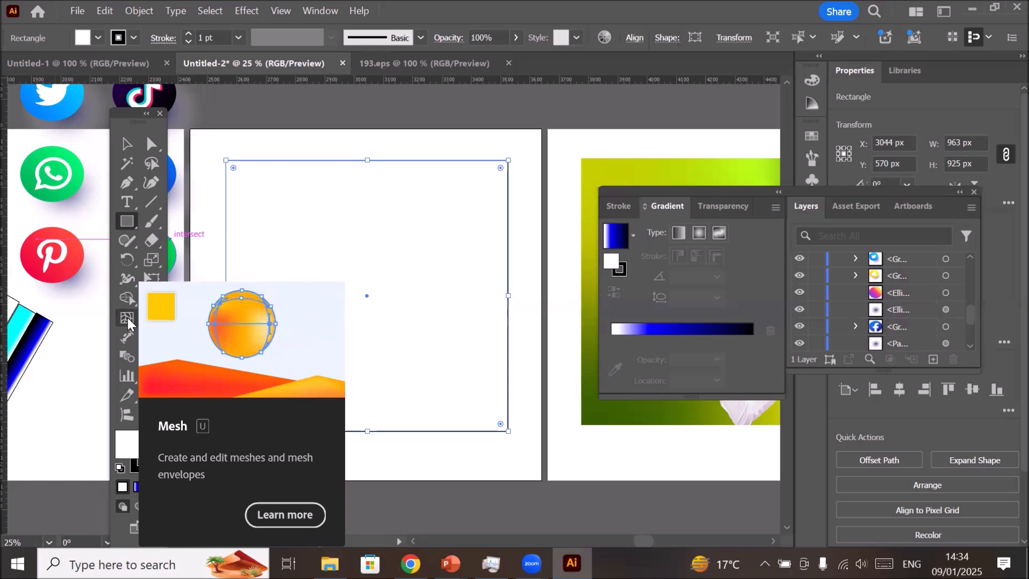
pyautogui.click(128, 319)
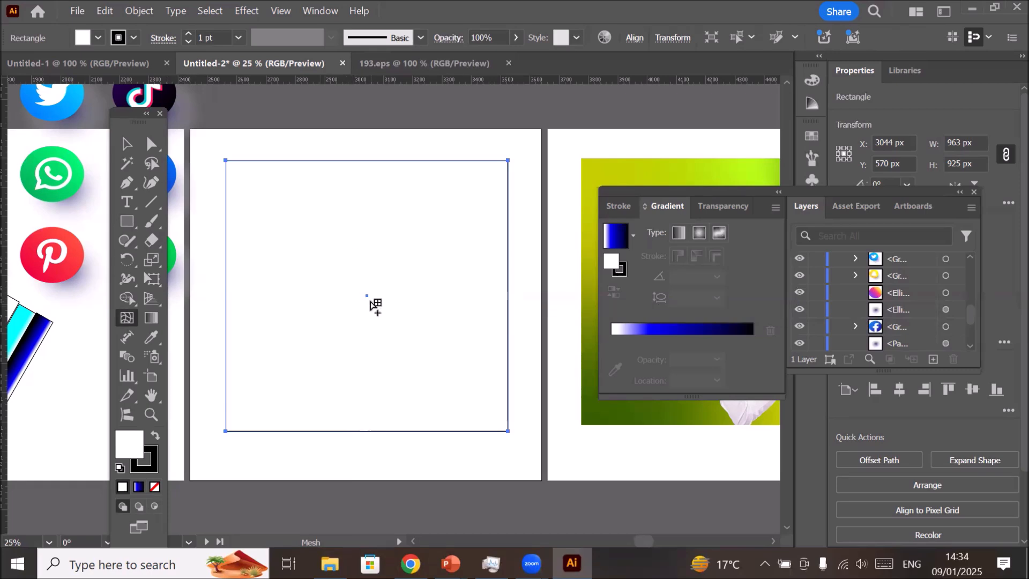
pyautogui.click(367, 296)
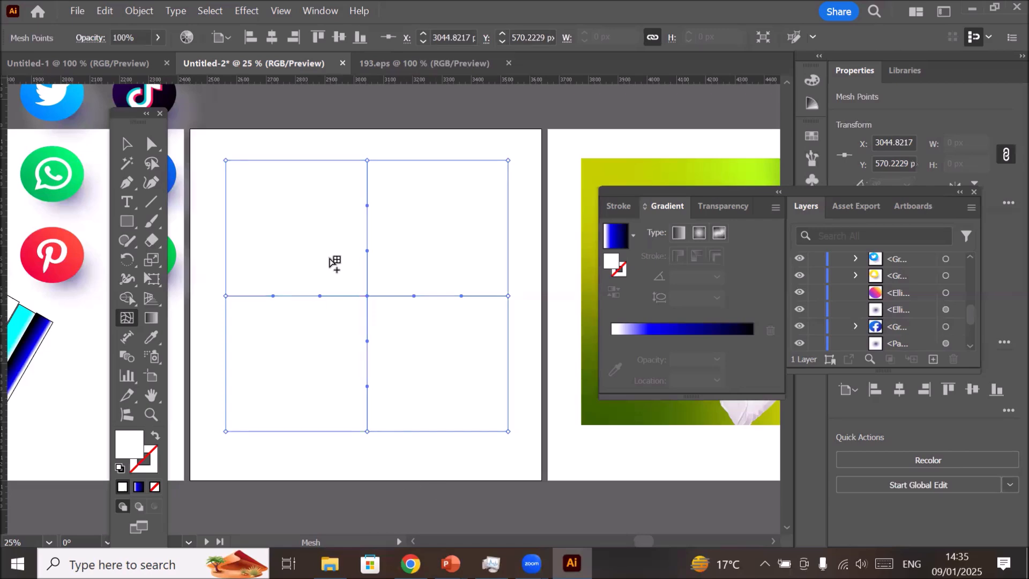
pyautogui.hotkey('ctrl', 'z')
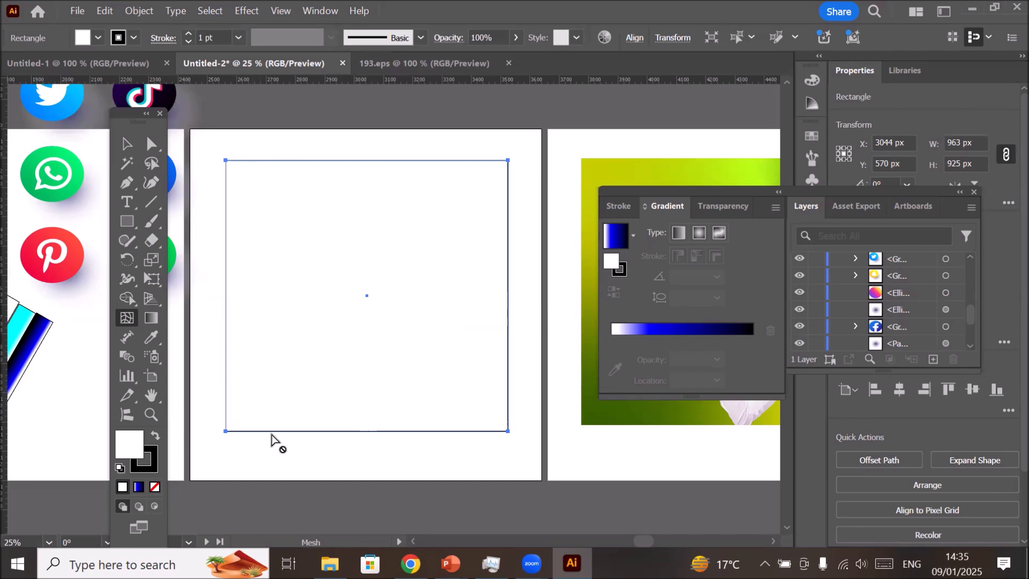
pyautogui.click(257, 161)
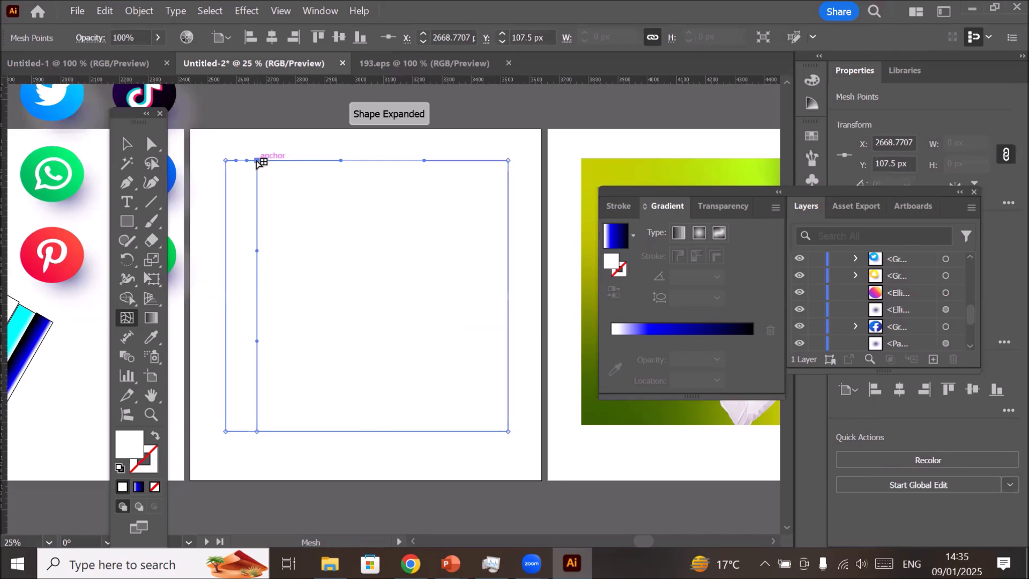
pyautogui.hotkey('ctrl', 'z')
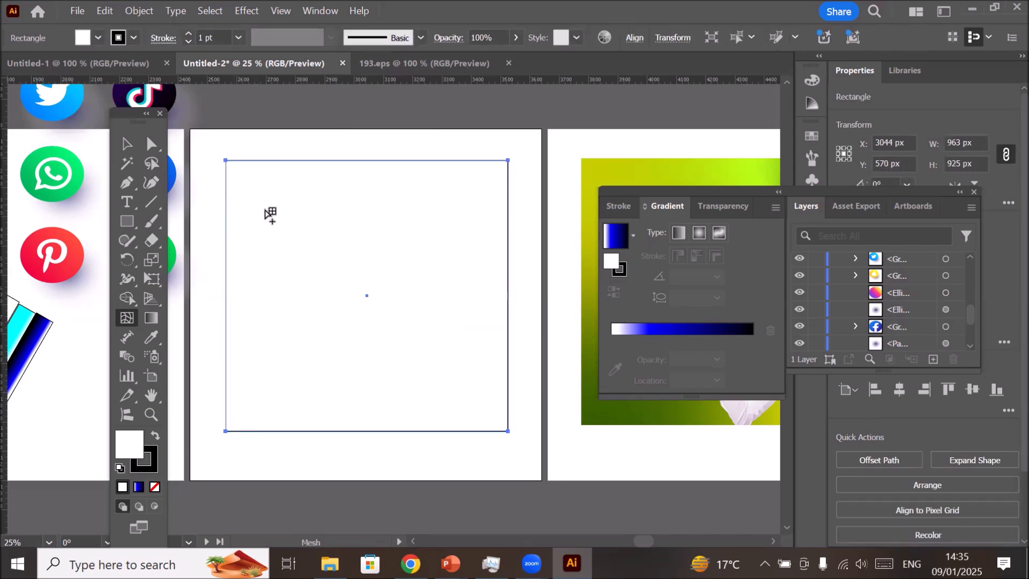
# - Try two horizontal mesh lines from the rectangle's left edge, near its top and bottom, and undo both
pyautogui.click(226, 216)
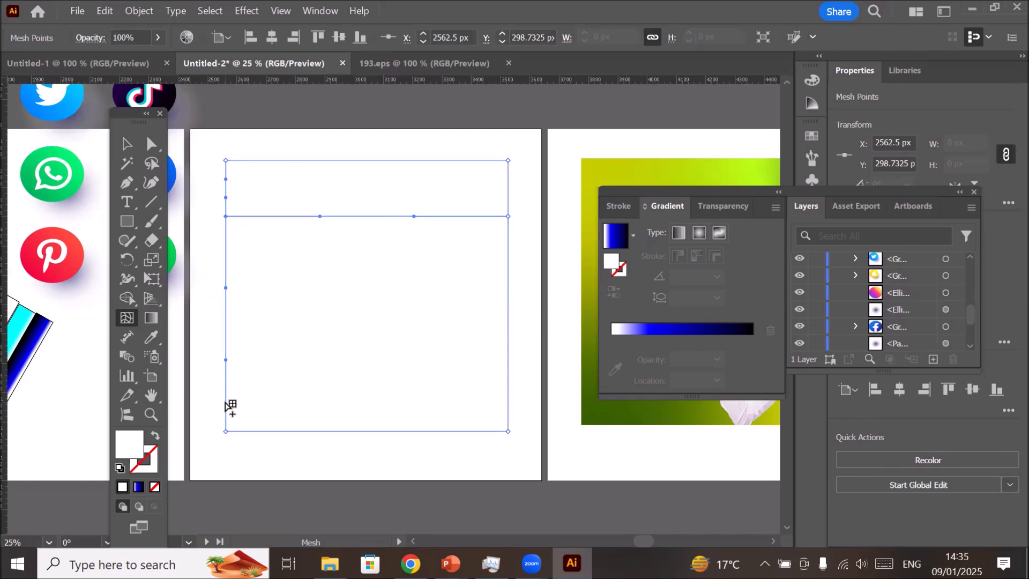
pyautogui.click(226, 402)
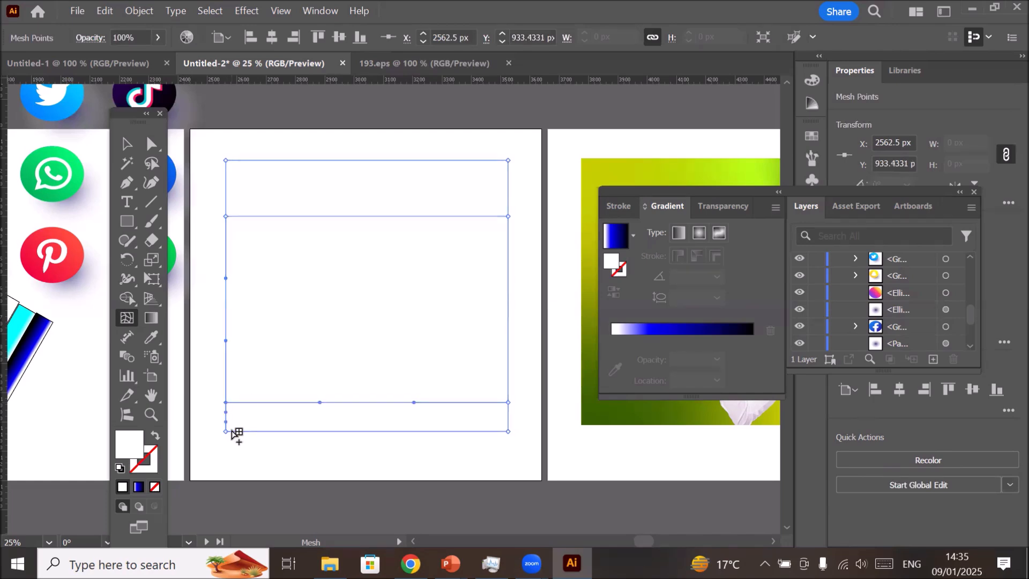
pyautogui.hotkey('ctrl', 'z')
pyautogui.hotkey('ctrl', 'z')
pyautogui.hotkey('ctrl', 'z')
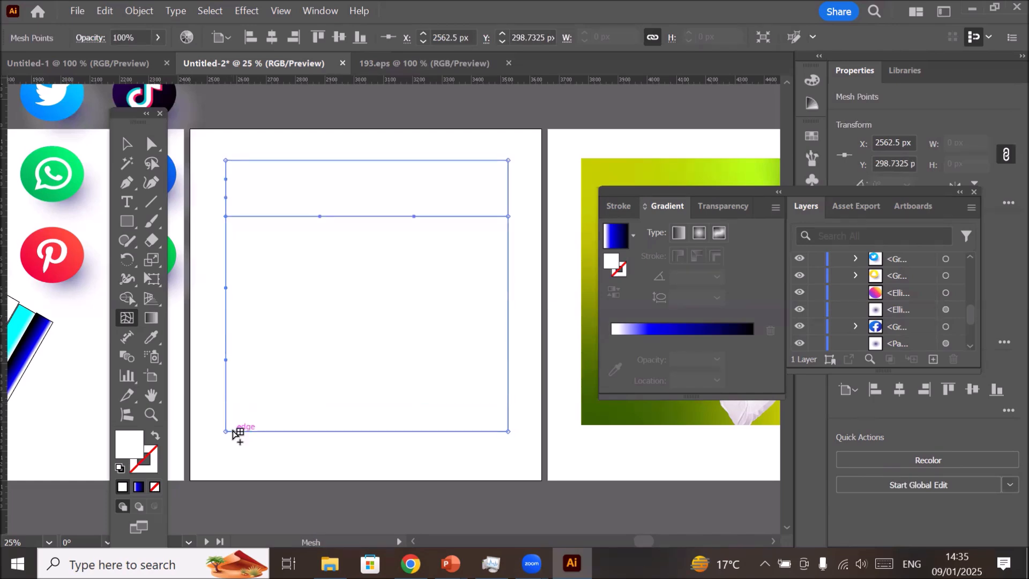
pyautogui.hotkey('ctrl', 'z')
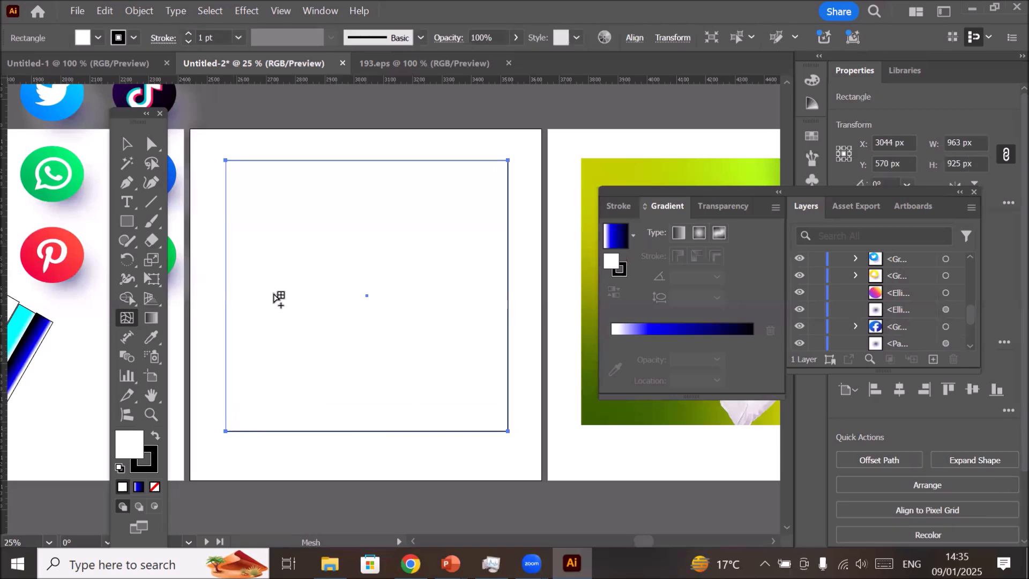
# - Add a mesh point at the rectangle's centre to divide it into four patches
pyautogui.click(127, 319)
pyautogui.click(367, 297)
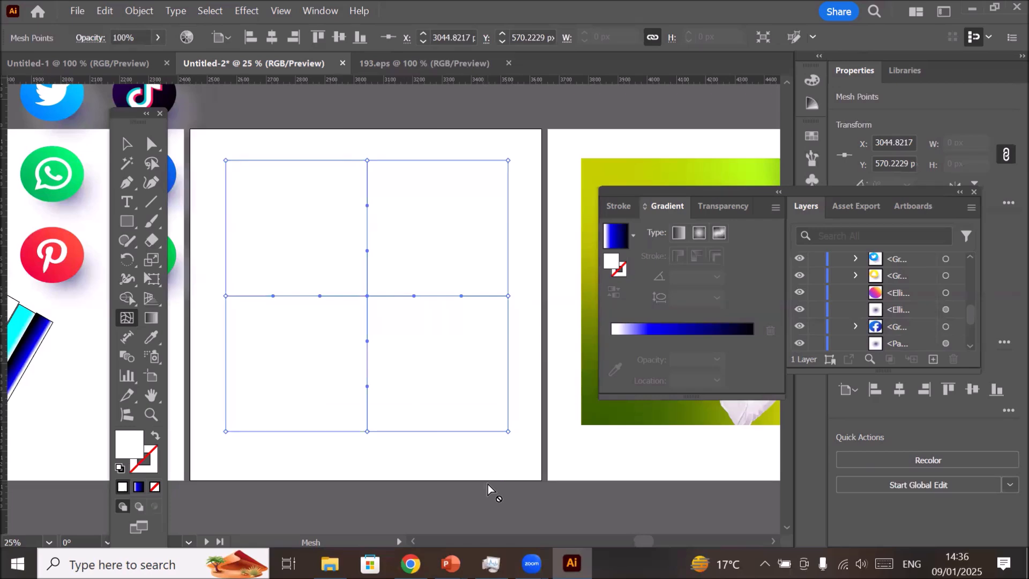
# - Select the mesh's middle row of points with Direct Selection, pick only its left point, and reselect the whole row with the Lasso
pyautogui.click(150, 145)
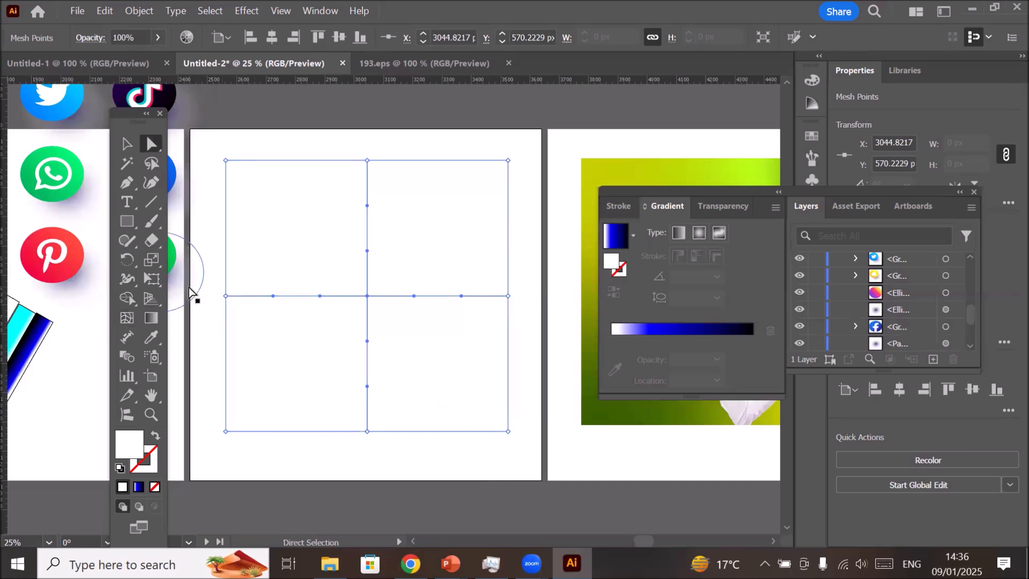
pyautogui.moveTo(520, 288); pyautogui.dragTo(209, 311)
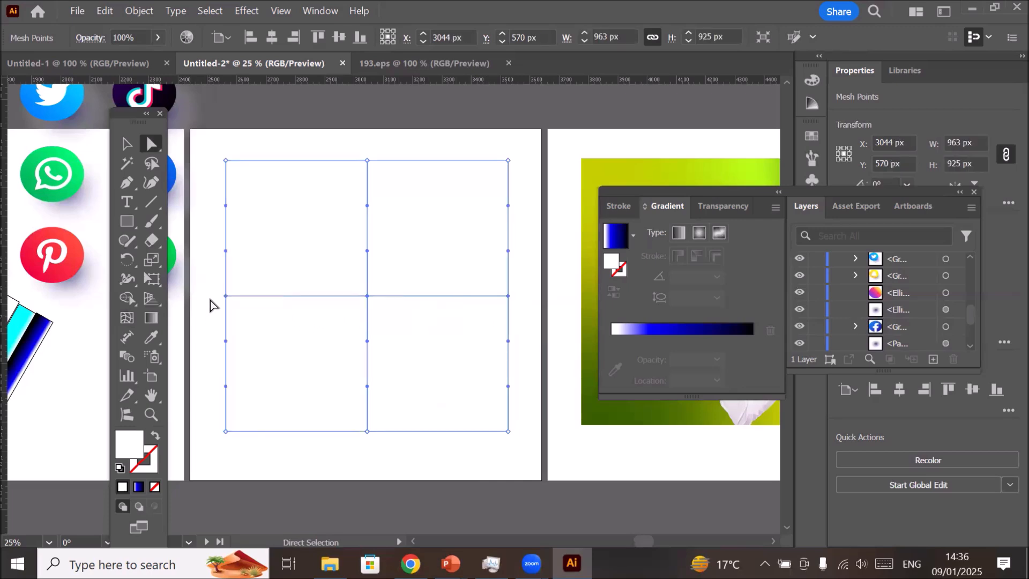
pyautogui.click(228, 262)
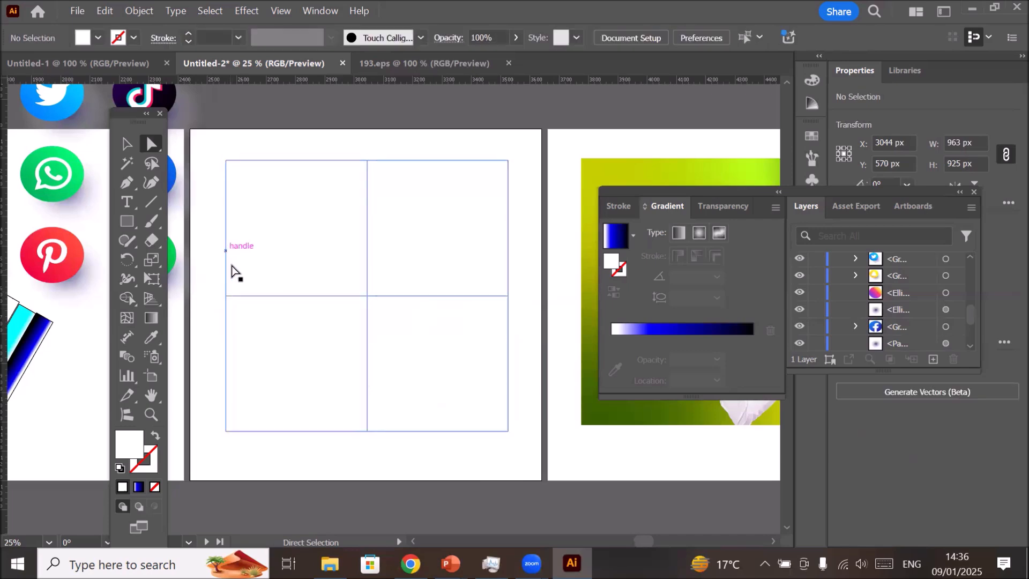
pyautogui.click(225, 295)
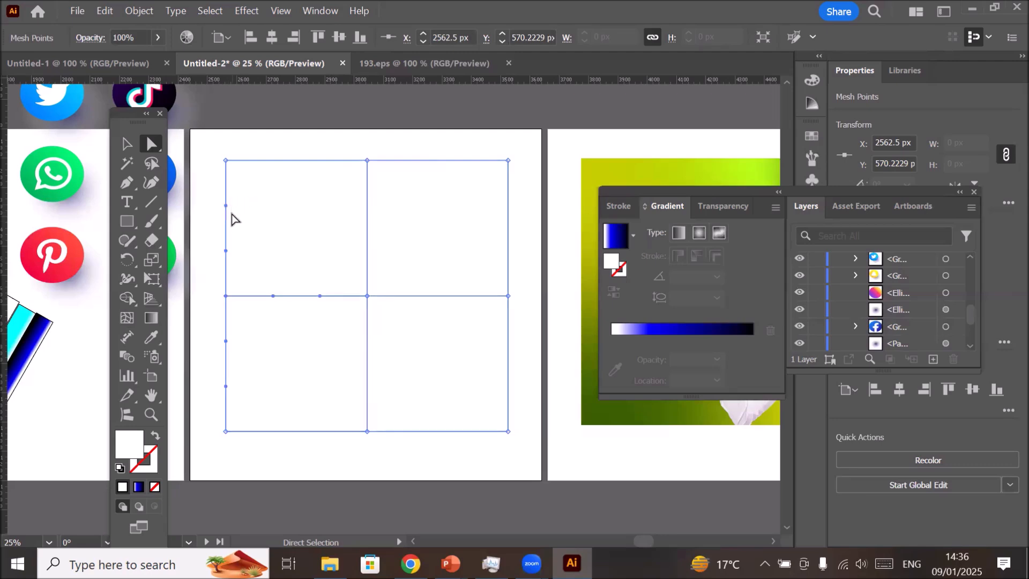
pyautogui.click(226, 296)
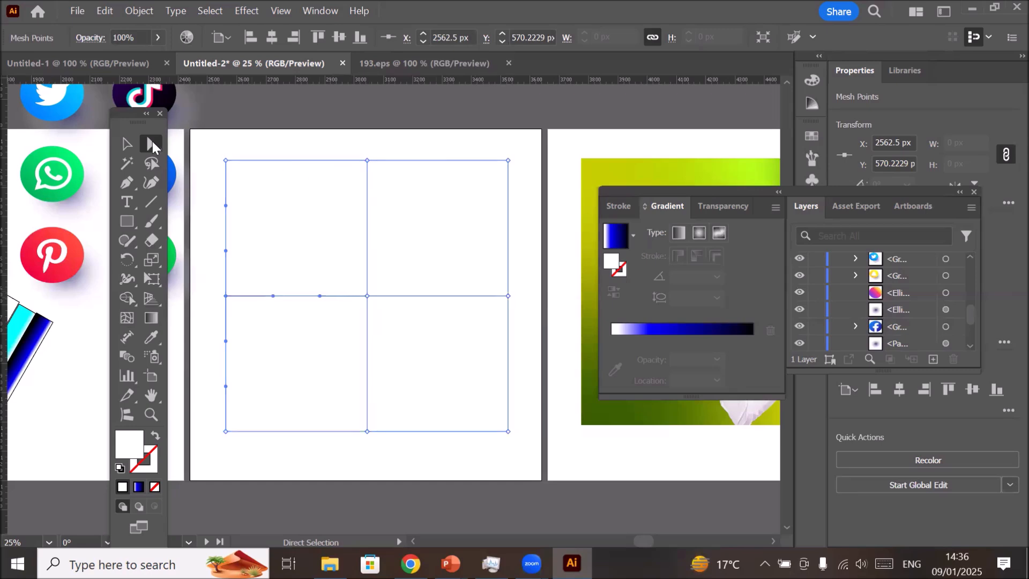
pyautogui.click(151, 163)
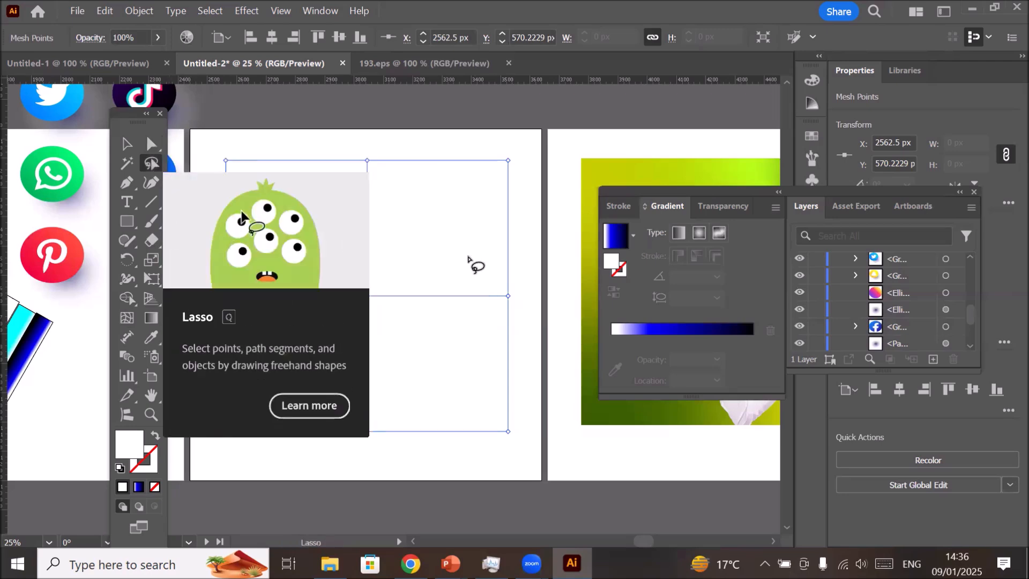
pyautogui.moveTo(495, 285)
pyautogui.mouseDown()
pyautogui.moveTo(276, 271)
pyautogui.moveTo(241, 275)
pyautogui.moveTo(217, 299)
pyautogui.moveTo(247, 314)
pyautogui.moveTo(409, 324)
pyautogui.moveTo(520, 307)
pyautogui.moveTo(525, 285)
pyautogui.moveTo(487, 294)
pyautogui.mouseUp()
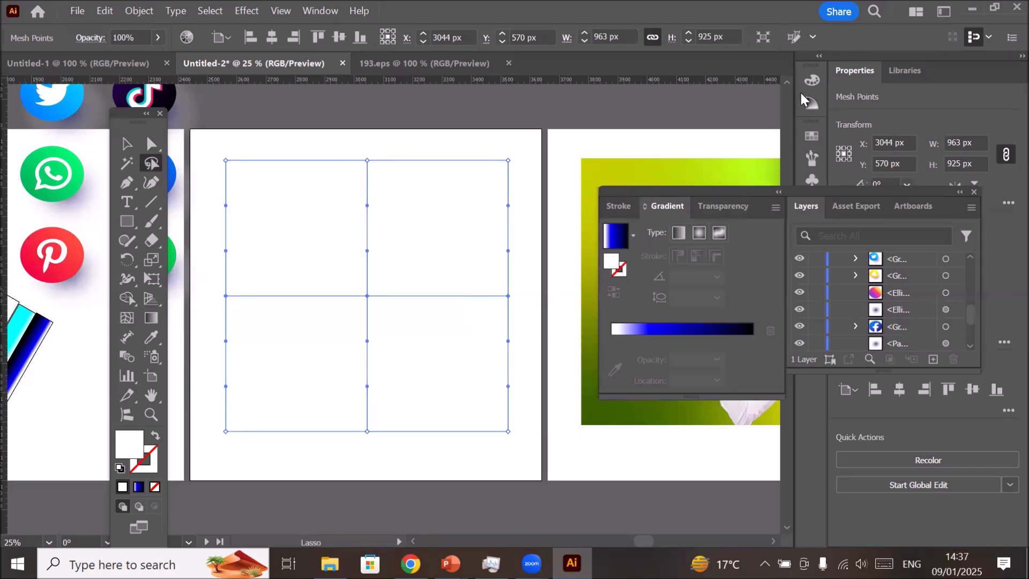
# - Try black, red and RGB Yellow swatches on the middle row of mesh points, and undo the colours
pyautogui.click(813, 136)
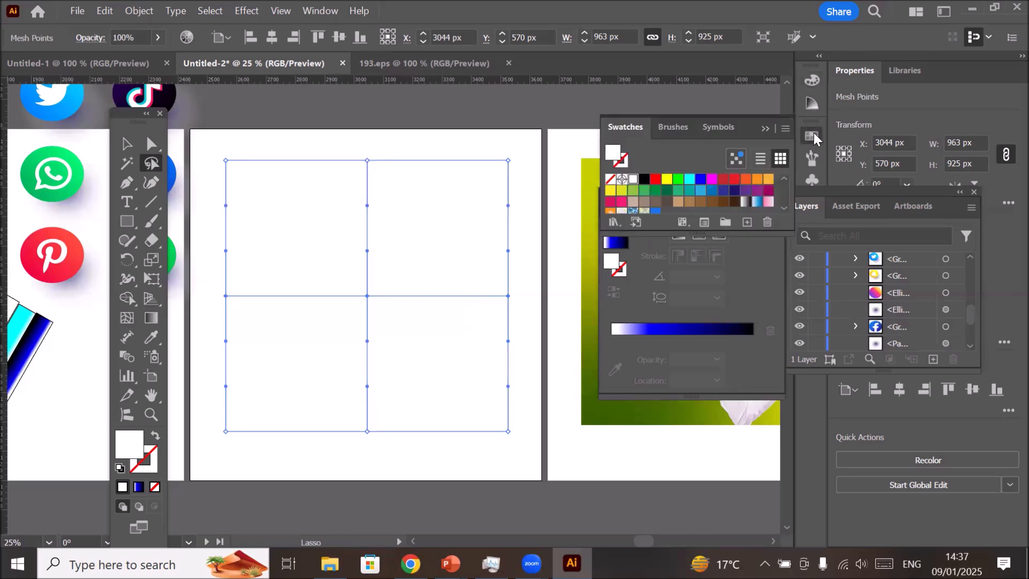
pyautogui.click(644, 181)
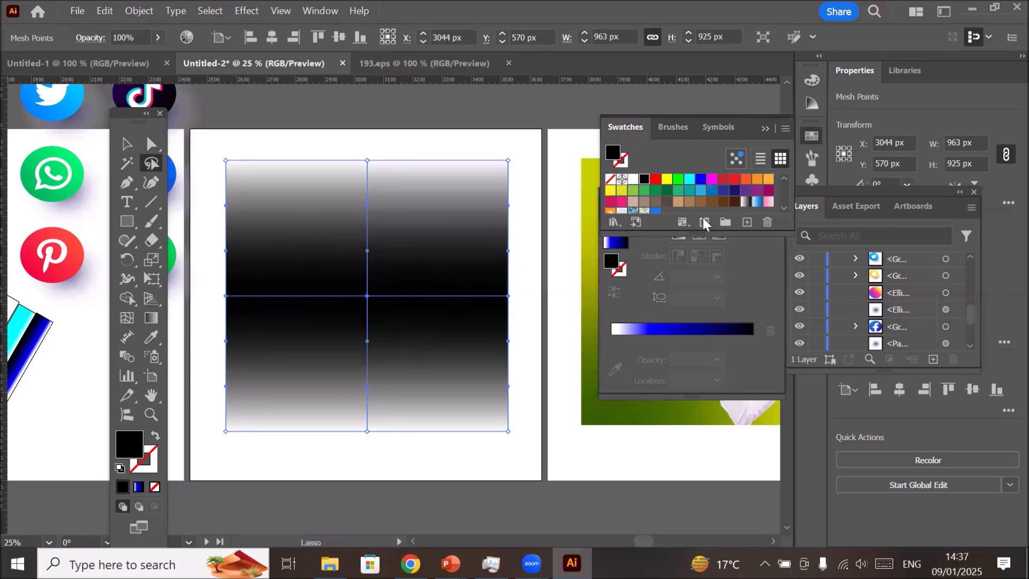
pyautogui.click(655, 182)
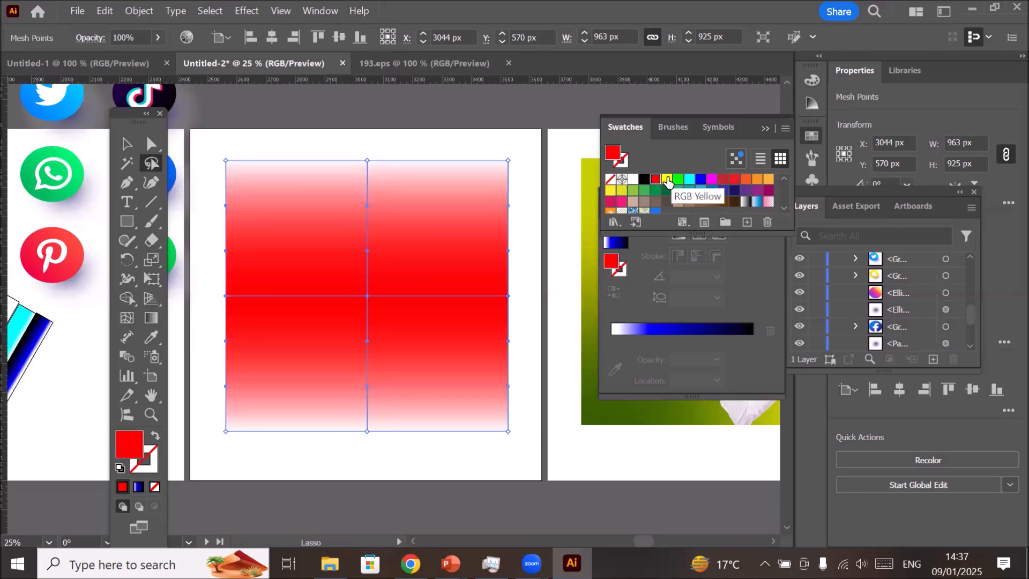
pyautogui.click(667, 180)
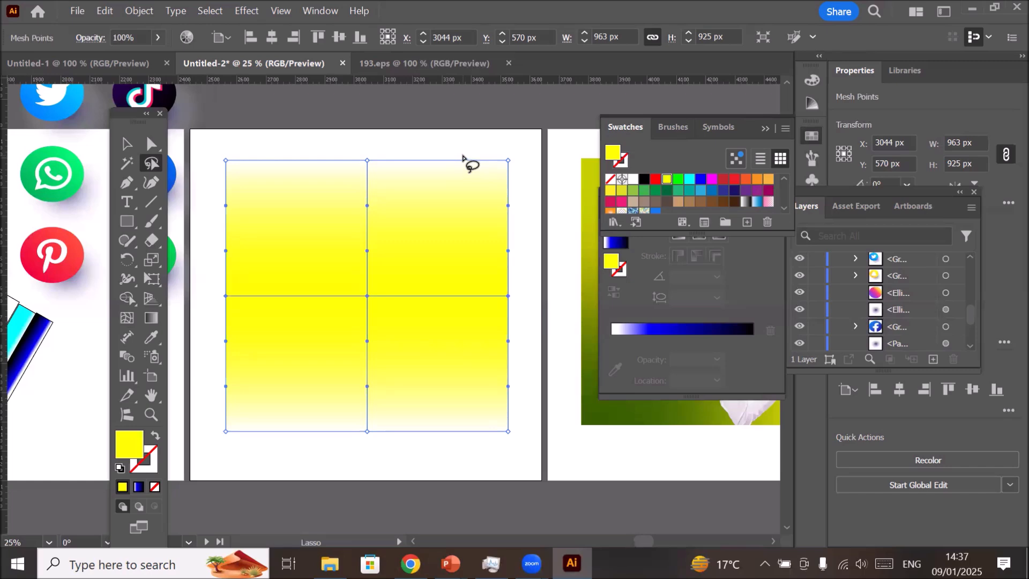
pyautogui.hotkey('ctrl', 'z')
pyautogui.hotkey('ctrl', 'z')
pyautogui.hotkey('ctrl', 'z')
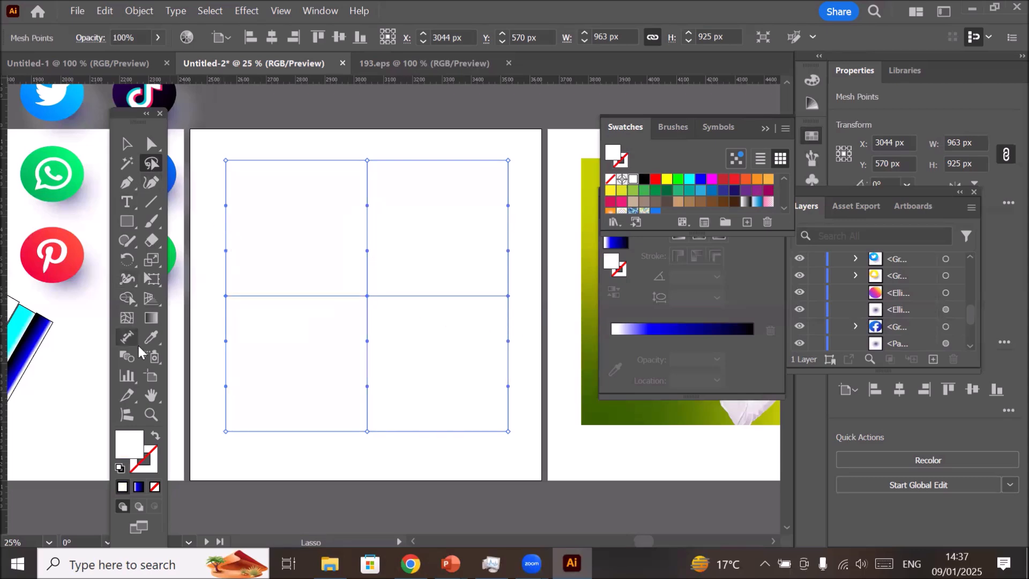
# - Add two horizontal mesh lines from the rectangle's left edge, one above and one below the middle row
pyautogui.click(127, 317)
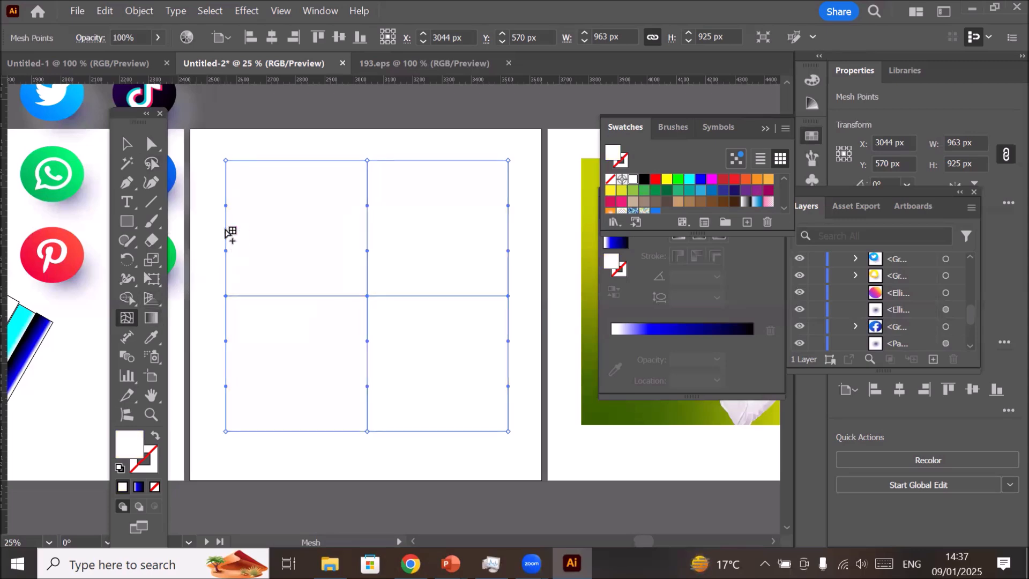
pyautogui.click(226, 229)
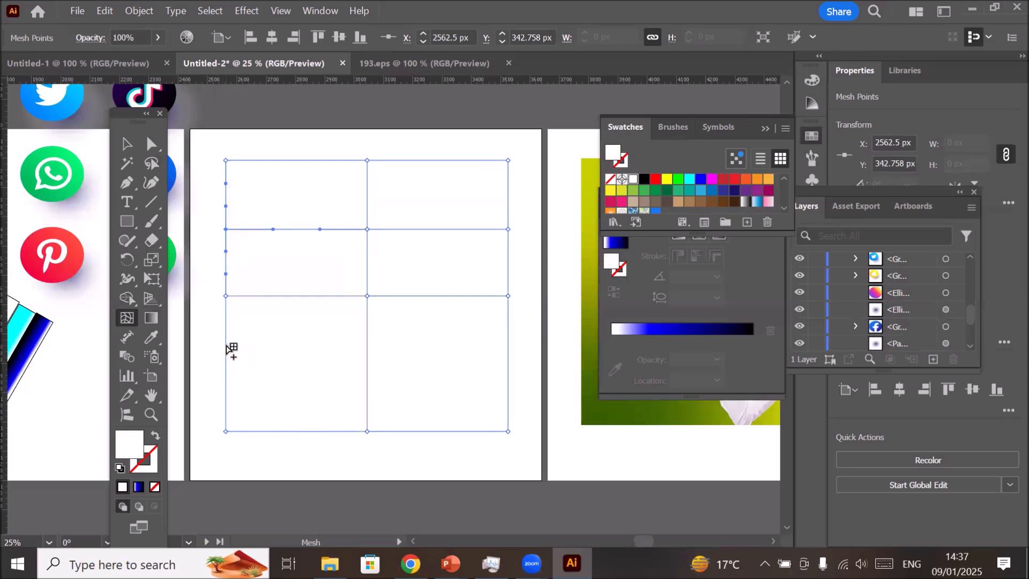
pyautogui.click(225, 344)
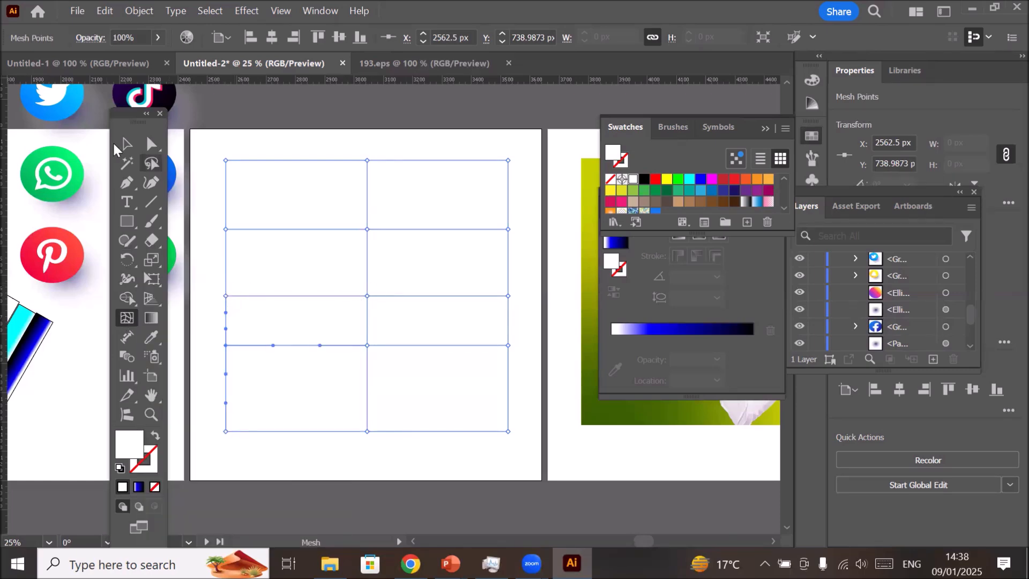
# - Colour the mesh's middle row of points black and its top row of points bright green
pyautogui.press('a')
pyautogui.moveTo(211, 289); pyautogui.dragTo(528, 335)
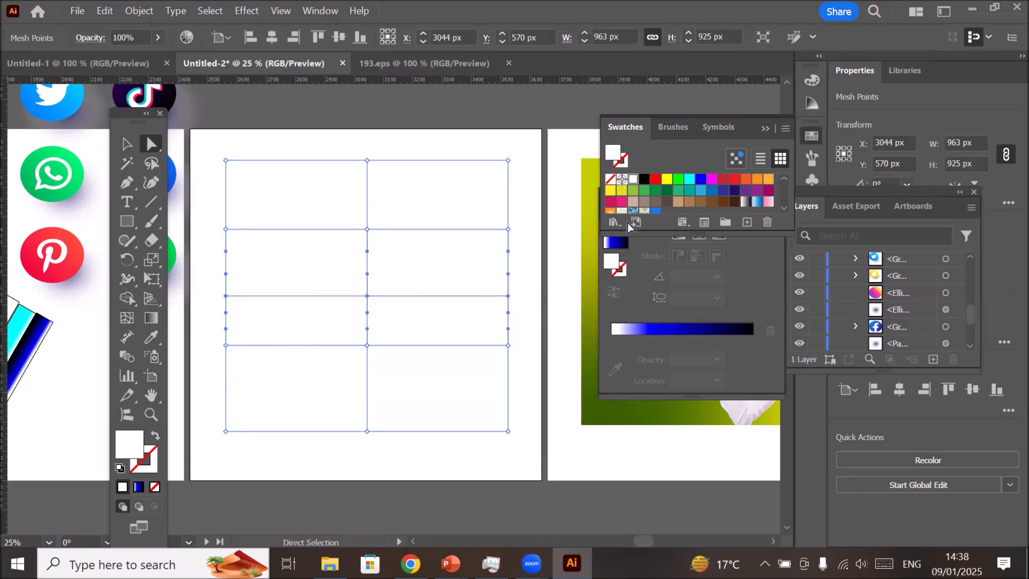
pyautogui.click(644, 180)
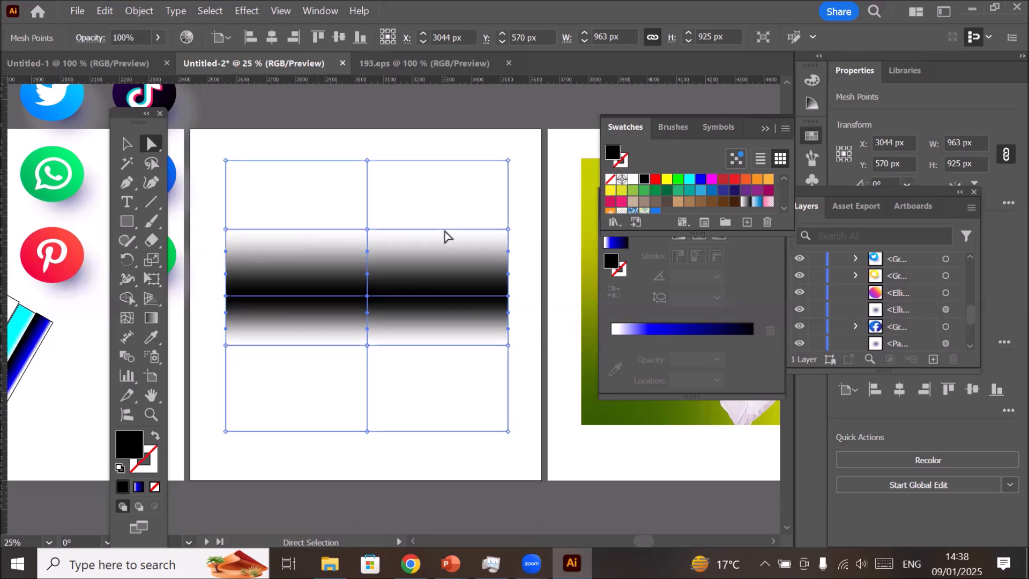
pyautogui.moveTo(212, 147); pyautogui.dragTo(529, 177)
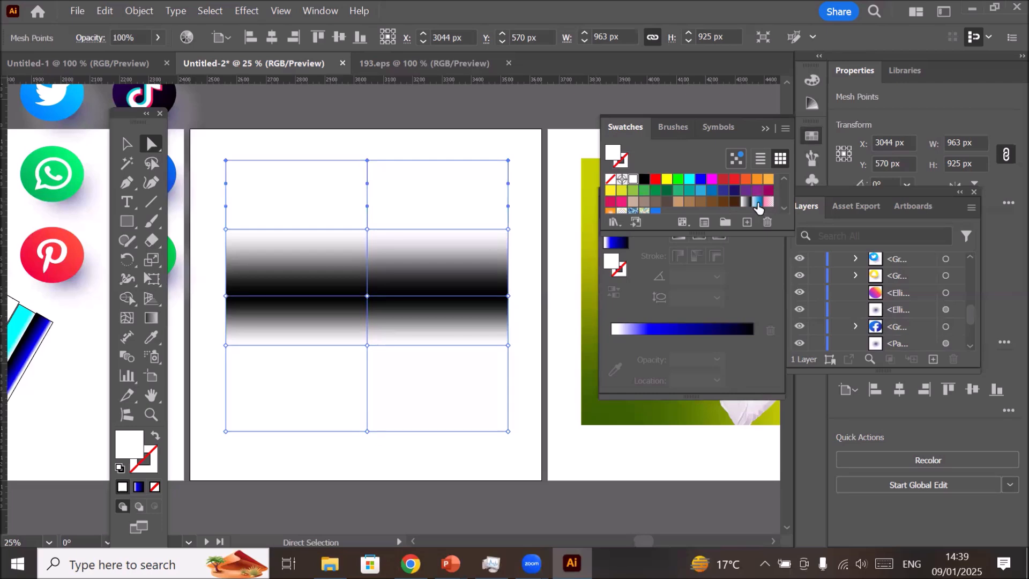
pyautogui.click(678, 181)
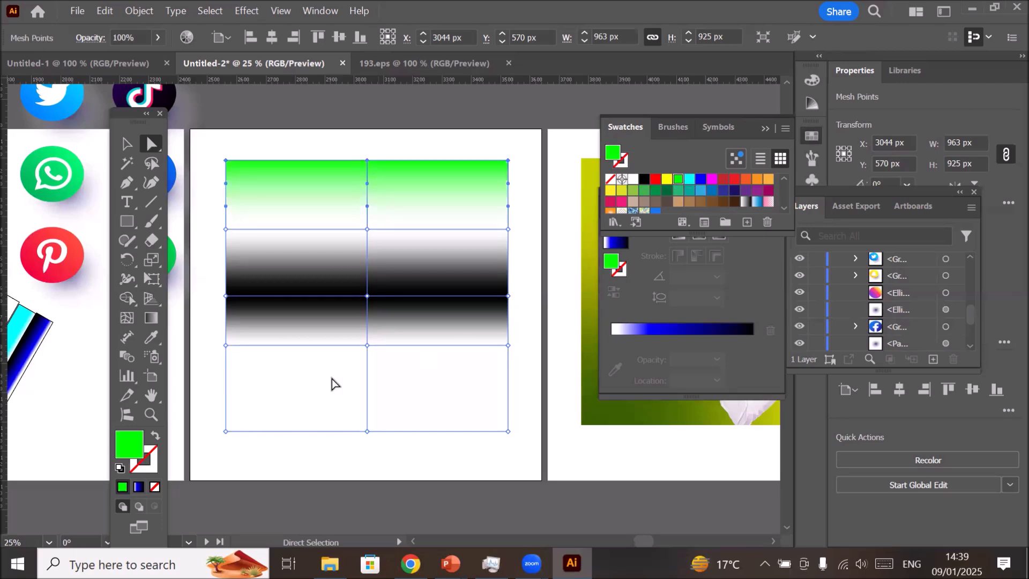
# - Colour the mesh's bottom row of points bright green and the rows just above and below the middle row red
pyautogui.moveTo(212, 411); pyautogui.dragTo(539, 460)
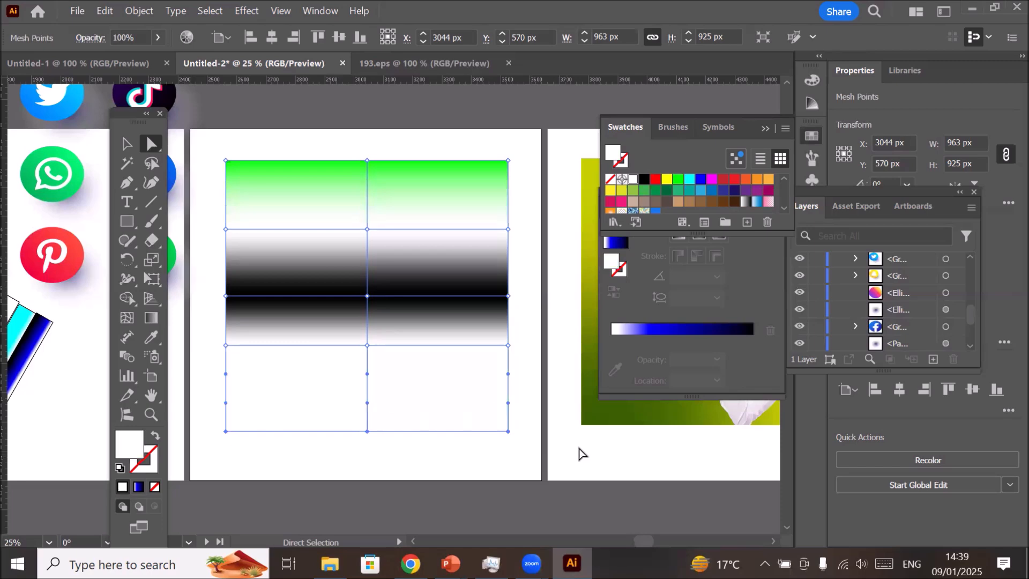
pyautogui.click(677, 180)
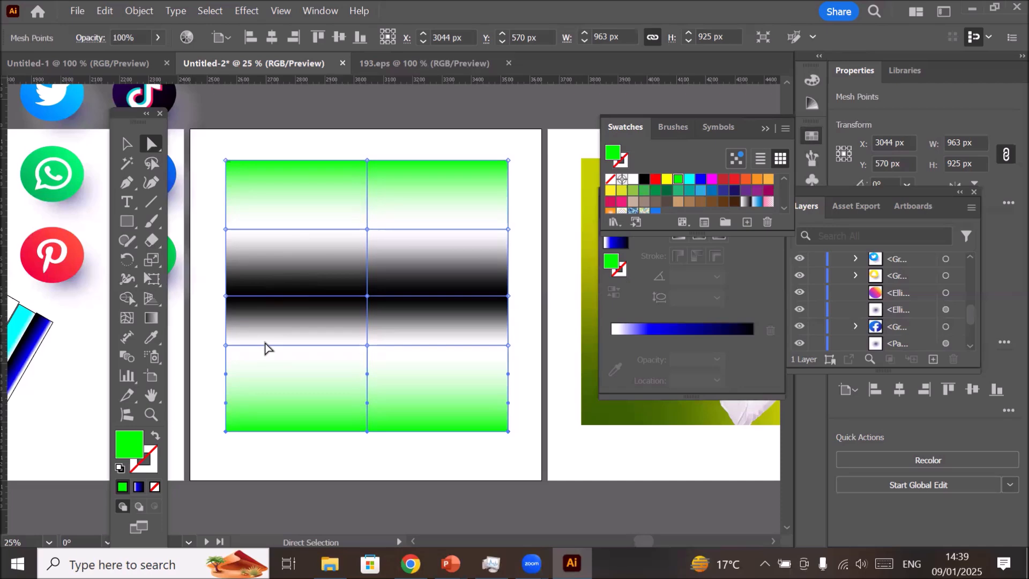
pyautogui.moveTo(204, 335); pyautogui.dragTo(523, 362)
pyautogui.click(656, 179)
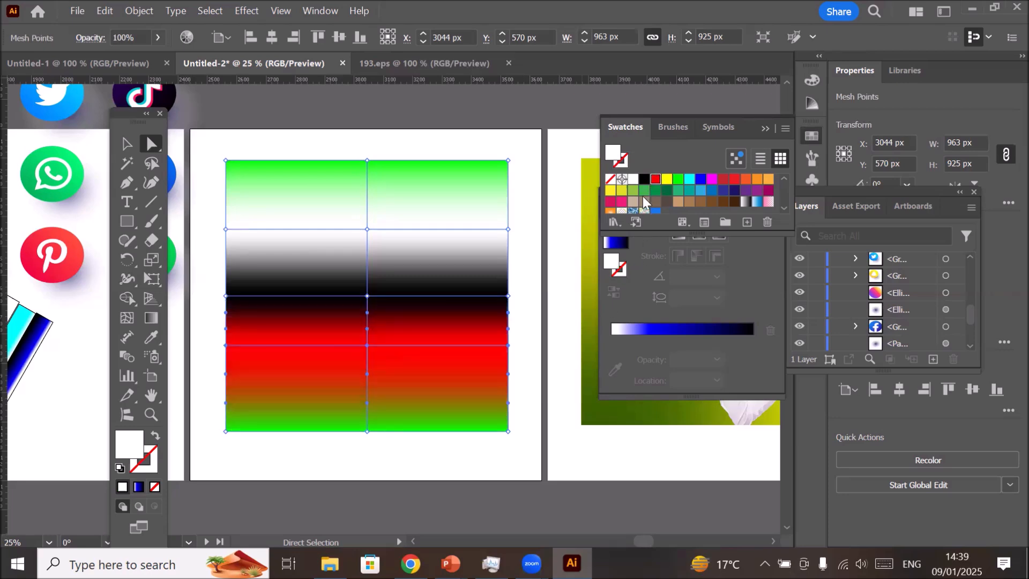
pyautogui.moveTo(202, 219); pyautogui.dragTo(537, 246)
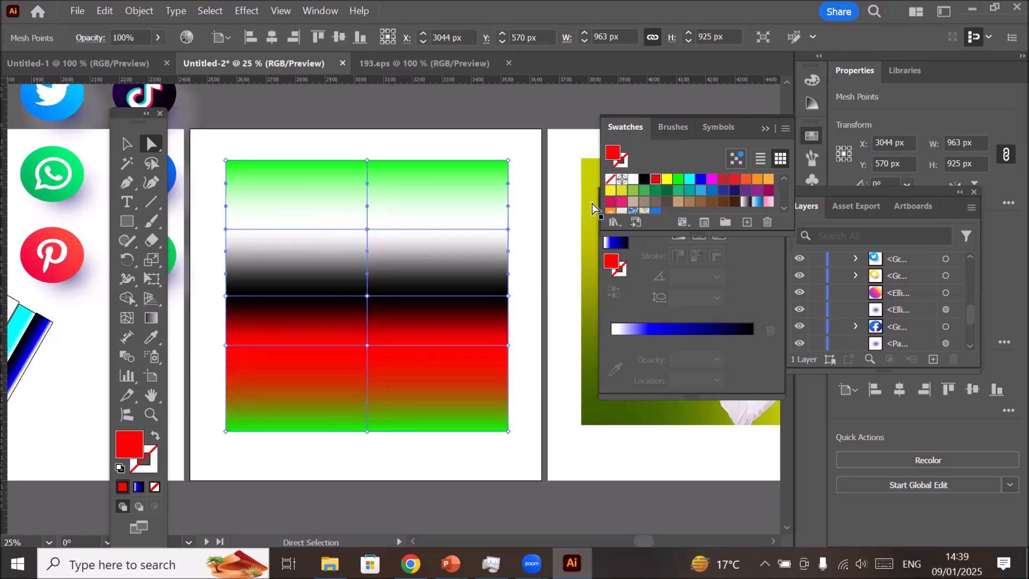
pyautogui.click(655, 179)
pyautogui.click(535, 363)
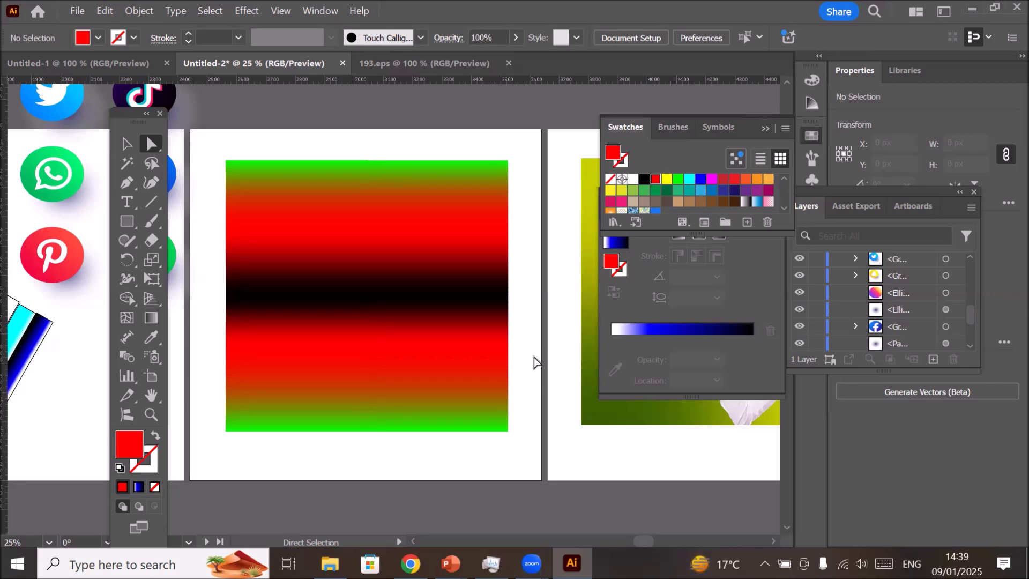
# - Undo the mesh colours and mesh lines back to the plain white rectangle with a black stroke
pyautogui.hotkey('ctrl', 'z')
pyautogui.hotkey('ctrl', 'z')
pyautogui.hotkey('ctrl', 'z')
pyautogui.hotkey('ctrl', 'z')
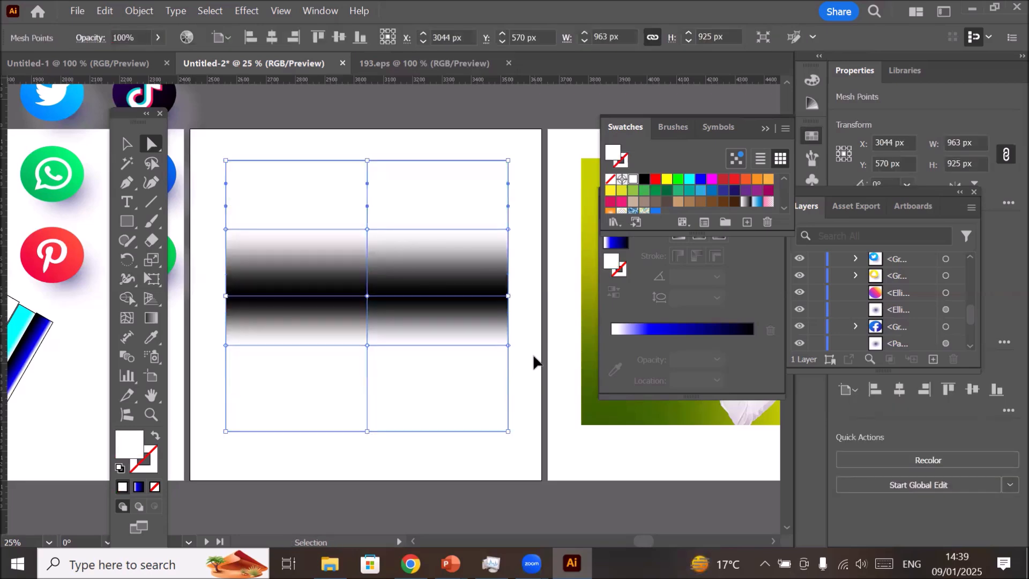
pyautogui.hotkey('ctrl', 'z')
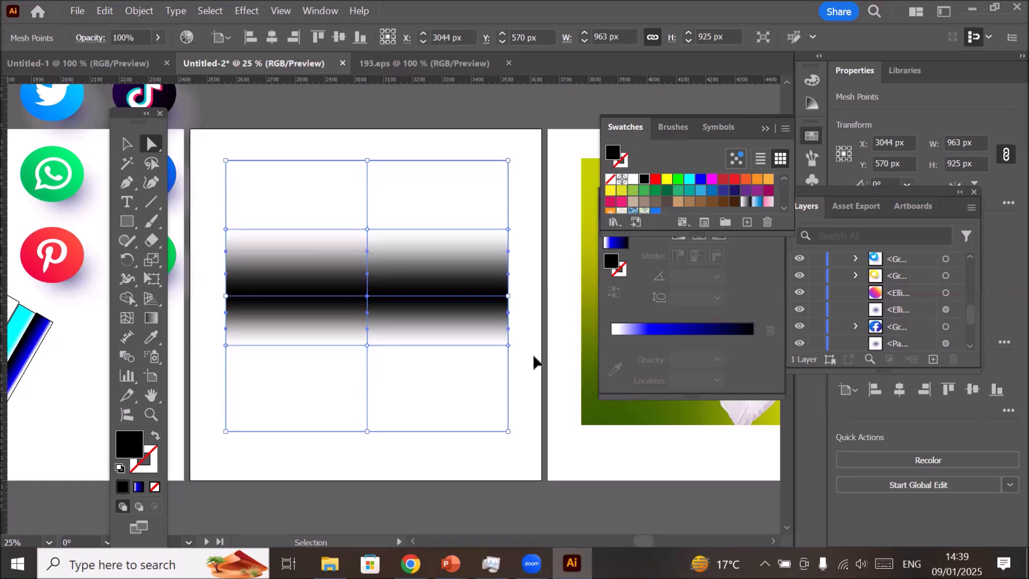
pyautogui.hotkey('ctrl', 'z')
pyautogui.hotkey('ctrl', 'z')
pyautogui.hotkey('ctrl', 'z')
pyautogui.hotkey('ctrl', 'z')
pyautogui.hotkey('ctrl', 'z')
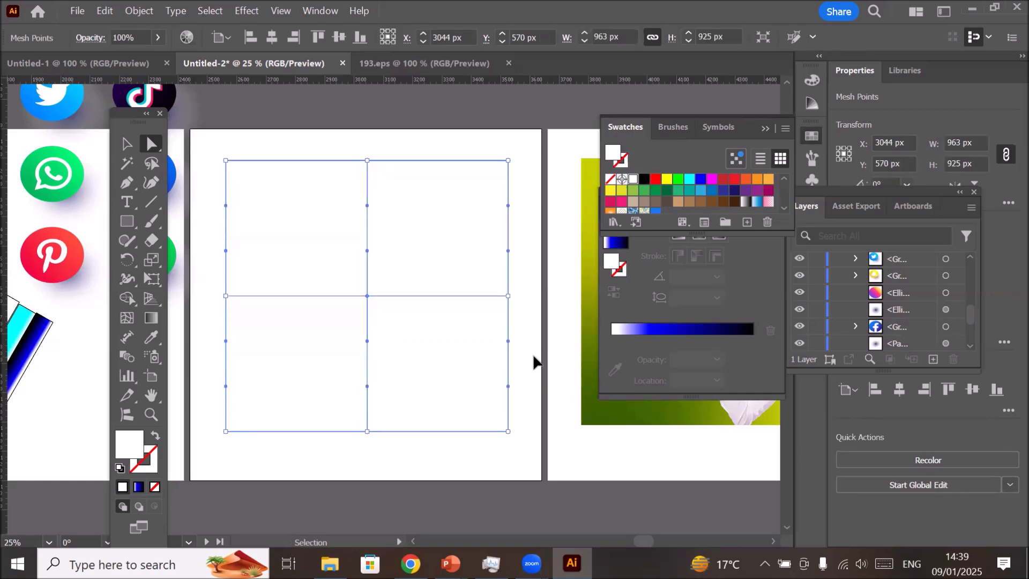
pyautogui.hotkey('ctrl', 'z')
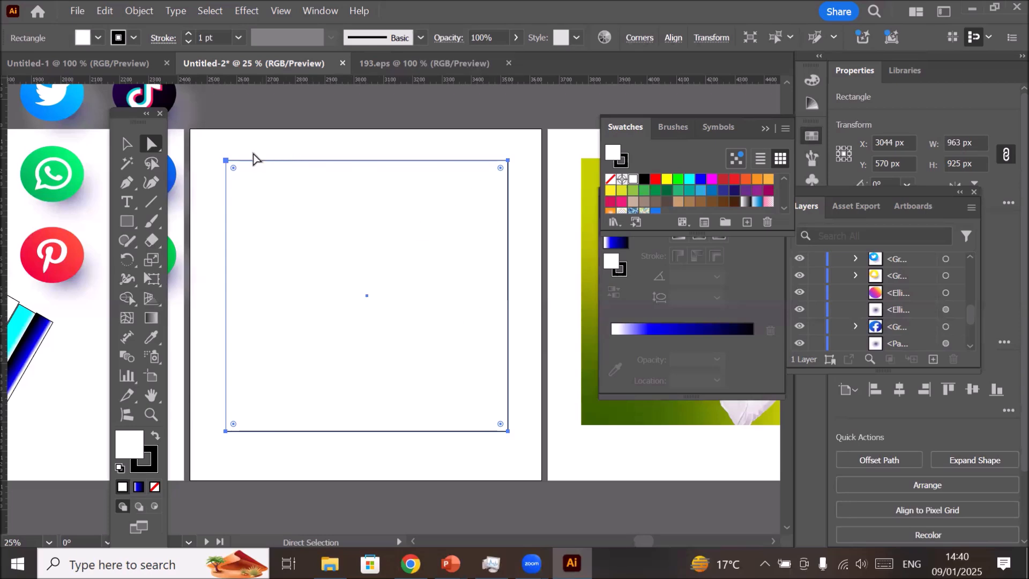
# - Add two vertical mesh lines from the rectangle's top edge, one close to each side, with the Mesh tool
pyautogui.click(124, 319)
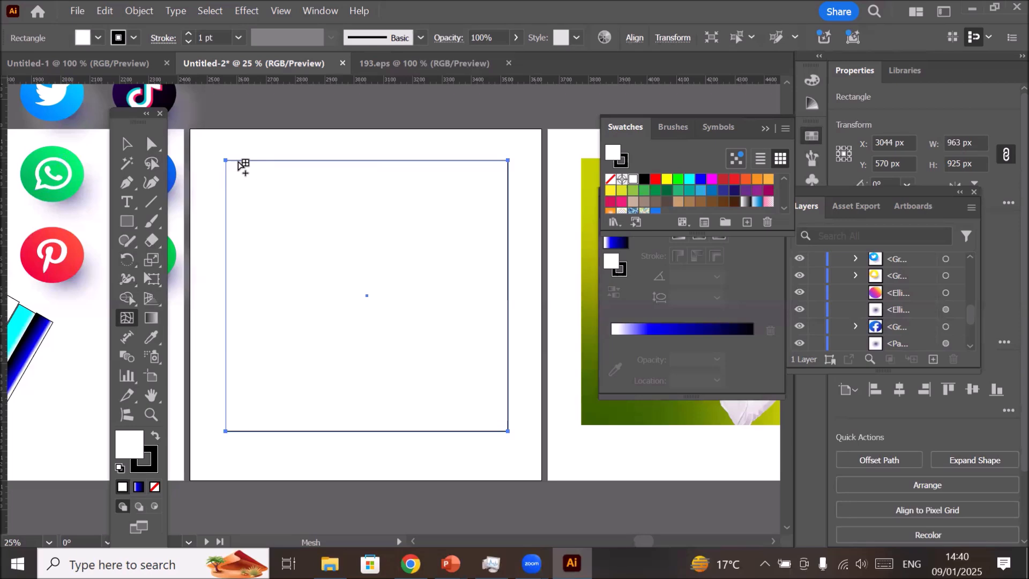
pyautogui.click(239, 161)
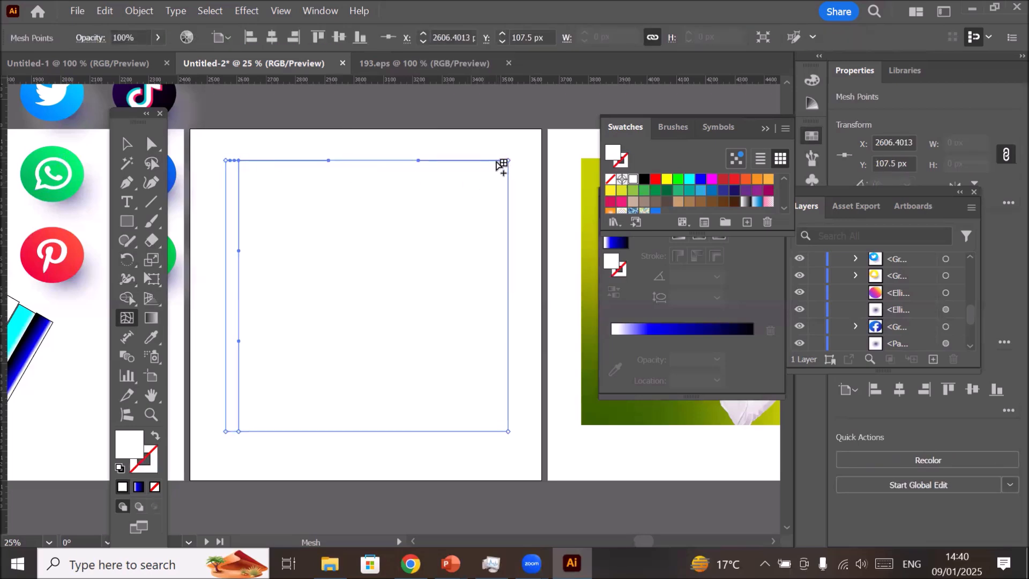
pyautogui.click(497, 161)
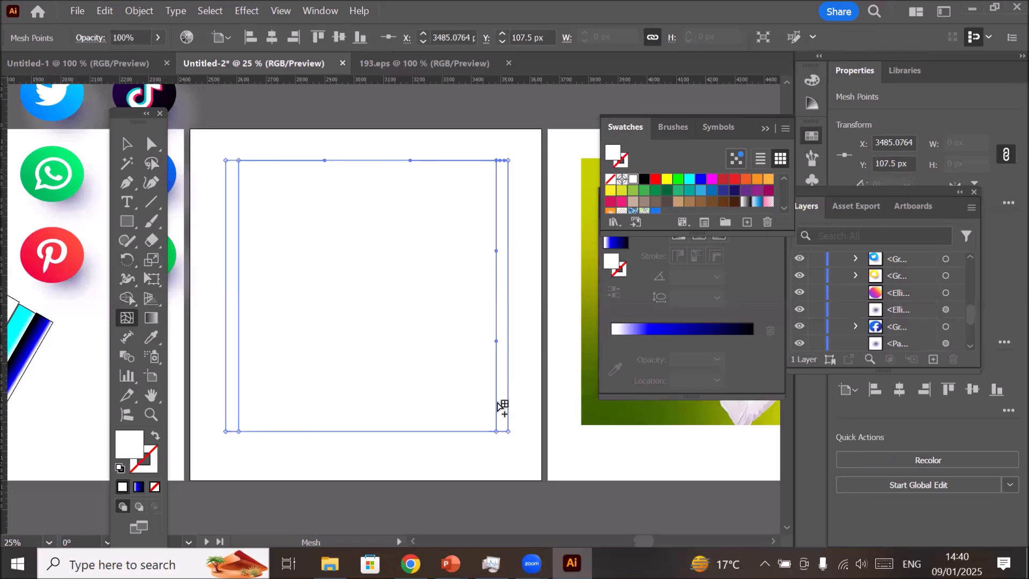
# - Try to colour the mesh's left-edge points black with Direct Selection, and undo the colour
pyautogui.click(150, 146)
pyautogui.moveTo(216, 152); pyautogui.dragTo(215, 287)
pyautogui.moveTo(222, 331); pyautogui.dragTo(256, 448)
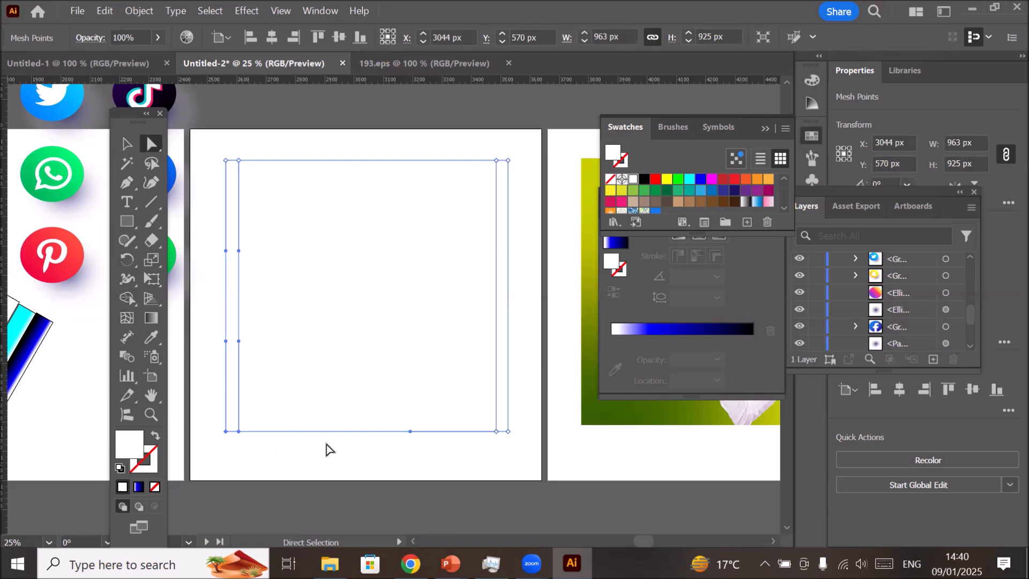
pyautogui.click(645, 180)
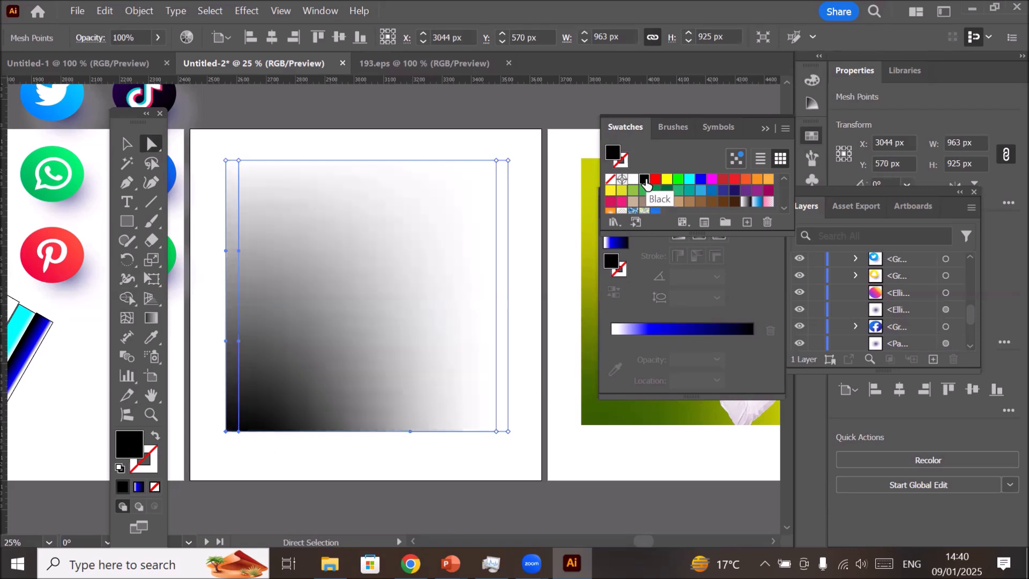
pyautogui.hotkey('ctrl', 'z')
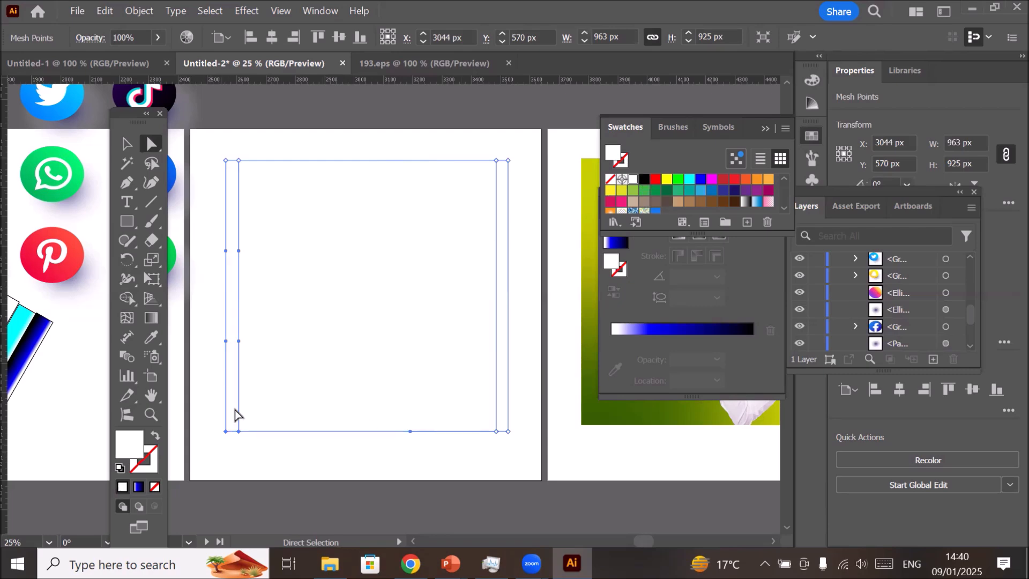
# - Select the bottom-left and top-left corner points of the mesh together and colour them black
pyautogui.click(225, 431)
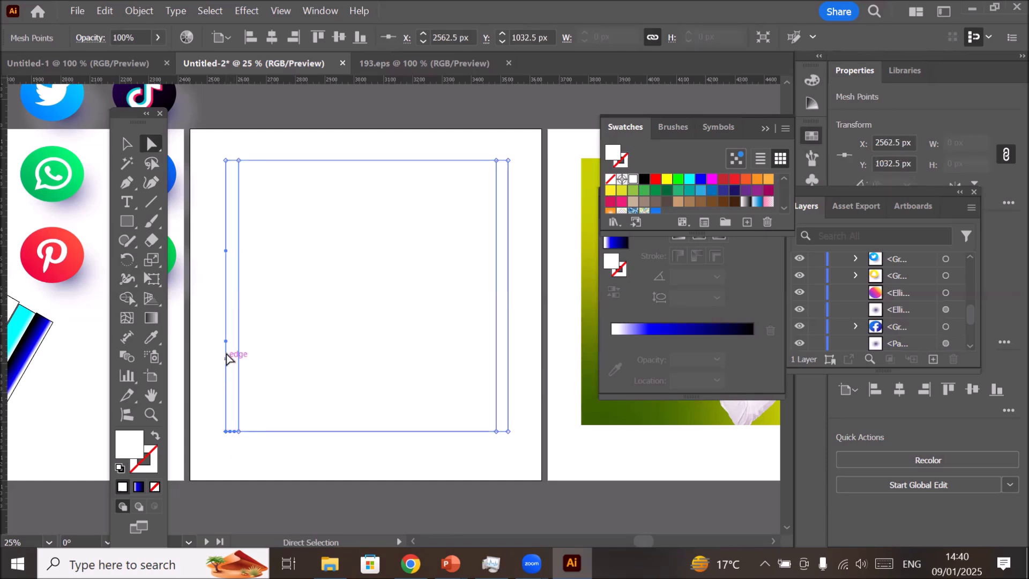
pyautogui.keyDown('shift'); pyautogui.click(226, 161); pyautogui.keyUp('shift')
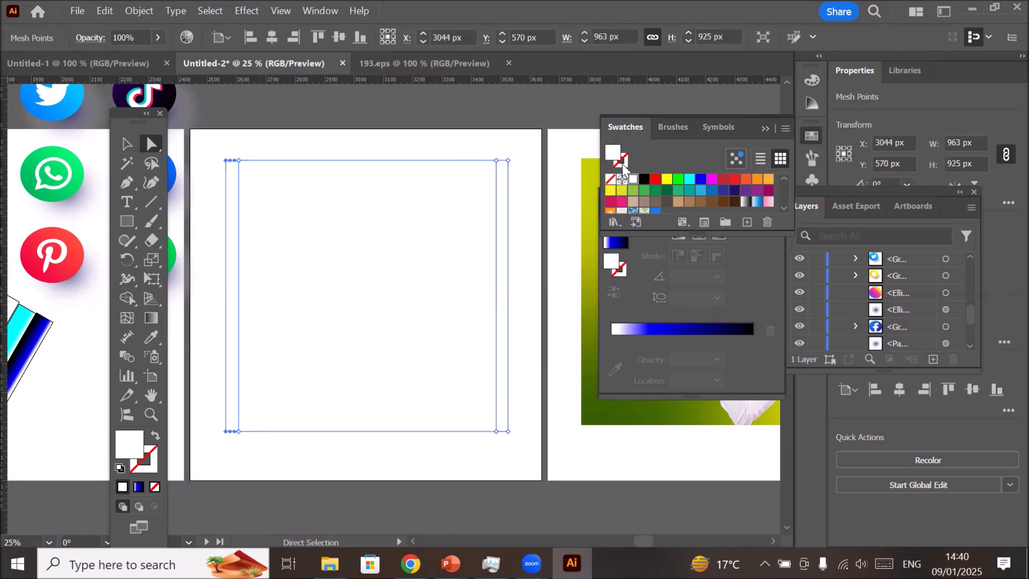
pyautogui.click(644, 179)
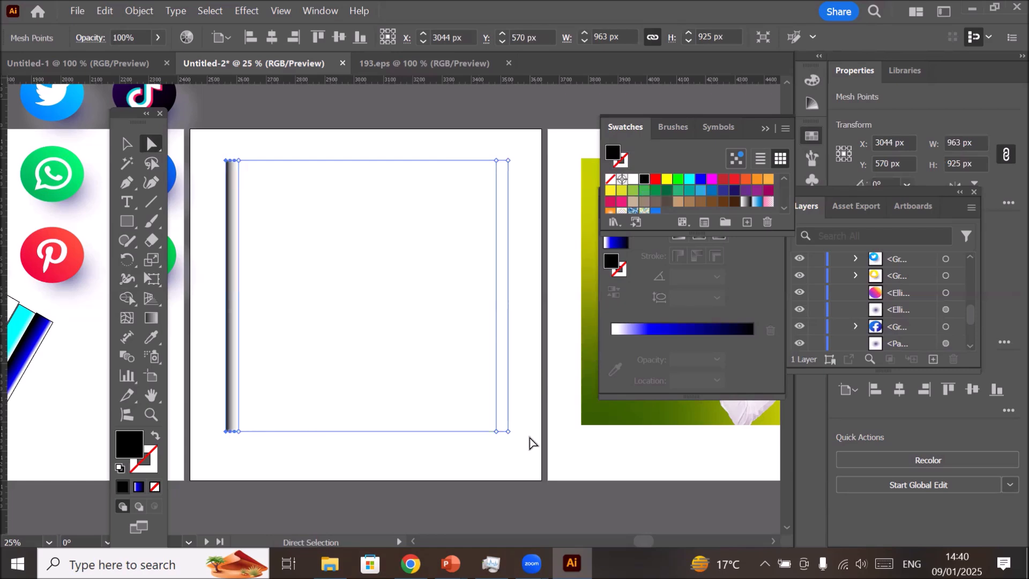
# - Select the two right corner points of the mesh with the Lasso and colour them black
pyautogui.click(509, 160)
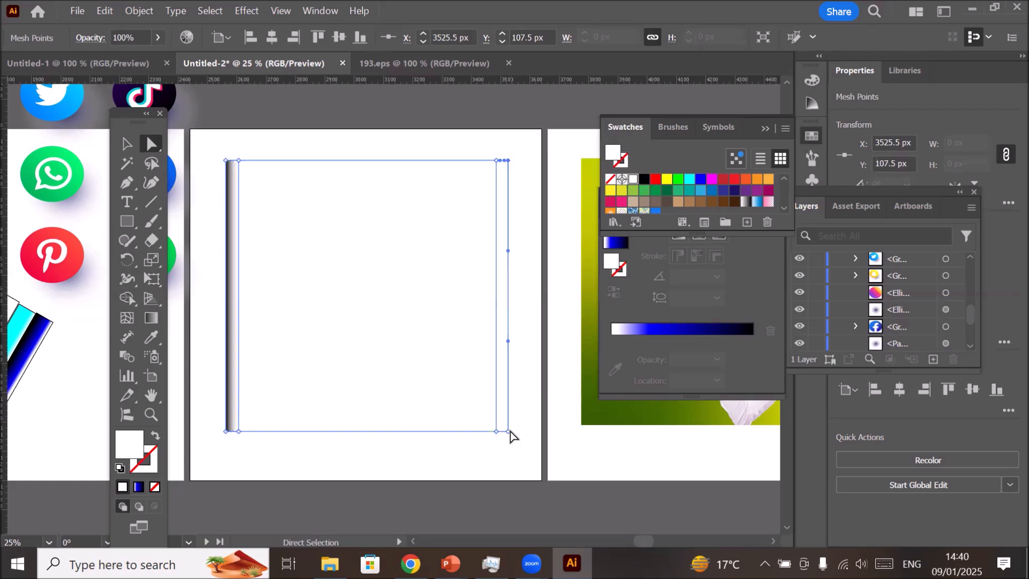
pyautogui.click(508, 432)
pyautogui.keyDown('shift'); pyautogui.click(509, 432); pyautogui.keyUp('shift')
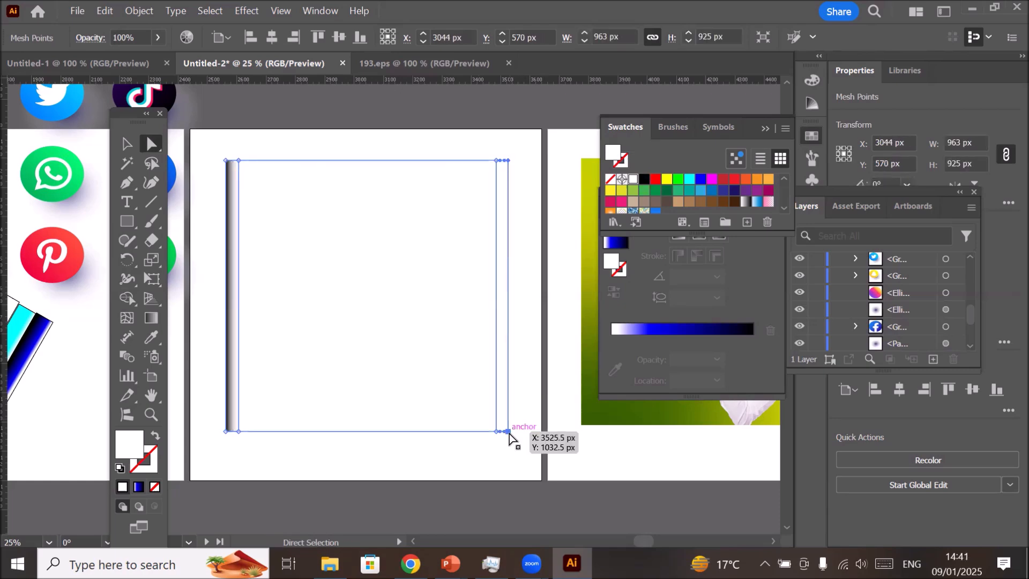
pyautogui.click(441, 211)
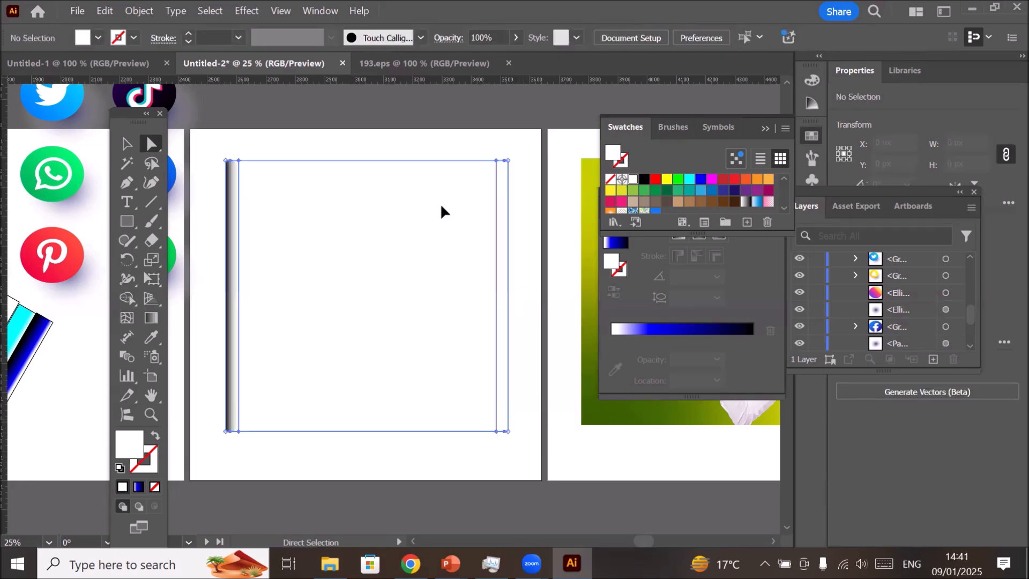
pyautogui.click(148, 165)
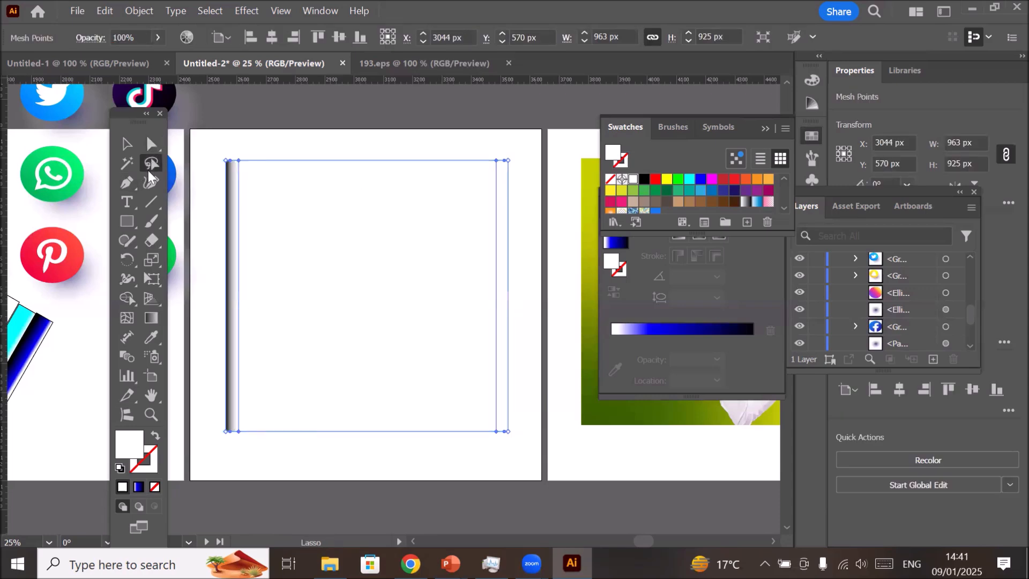
pyautogui.moveTo(507, 150)
pyautogui.mouseDown()
pyautogui.moveTo(517, 175)
pyautogui.moveTo(516, 149)
pyautogui.moveTo(502, 148)
pyautogui.moveTo(501, 431)
pyautogui.moveTo(513, 441)
pyautogui.moveTo(525, 425)
pyautogui.moveTo(515, 423)
pyautogui.moveTo(533, 457)
pyautogui.mouseUp()
pyautogui.click(645, 181)
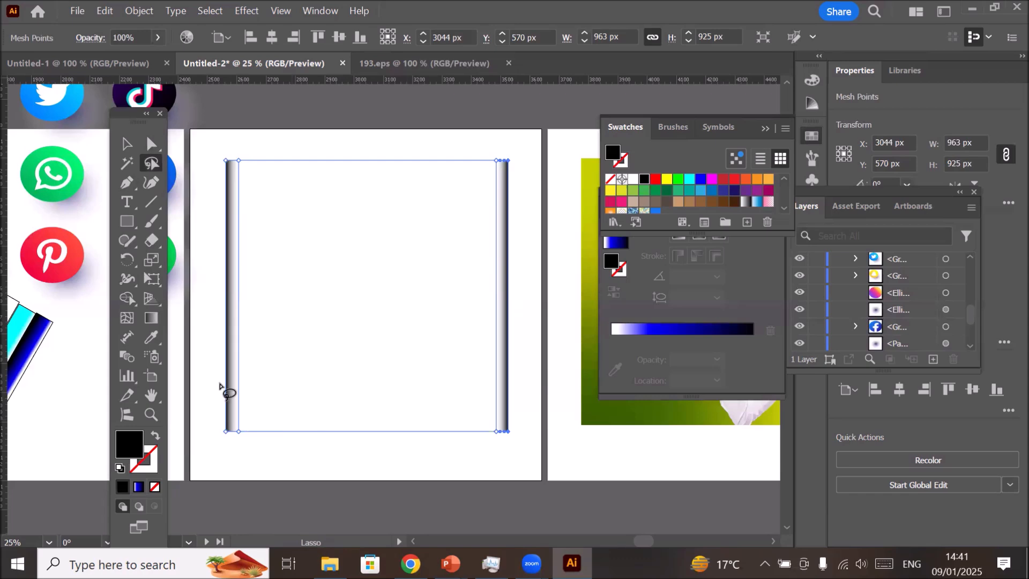
# - Add two horizontal mesh lines from the rectangle's left edge, one near the top and one near the bottom
pyautogui.click(127, 317)
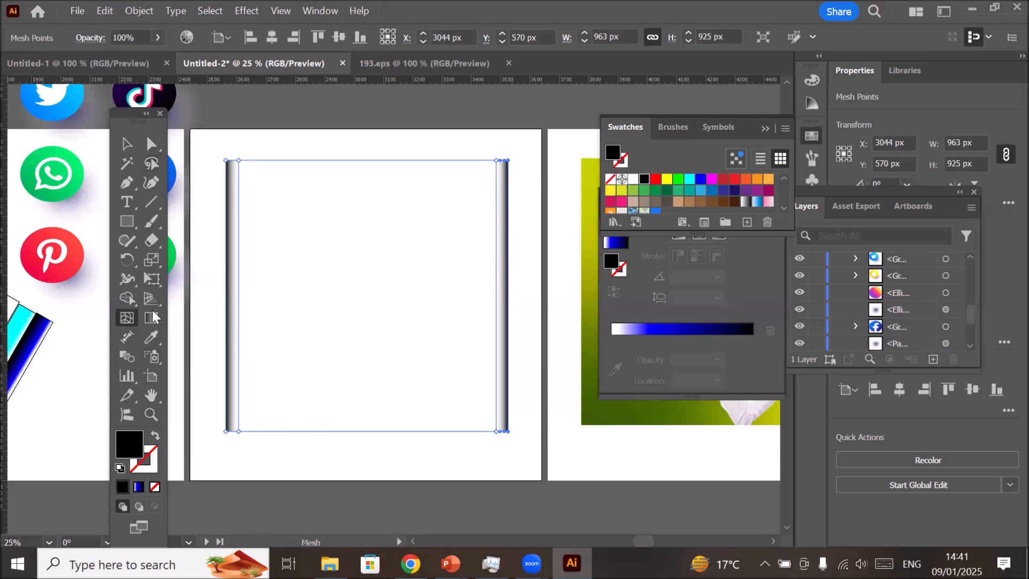
pyautogui.click(227, 179)
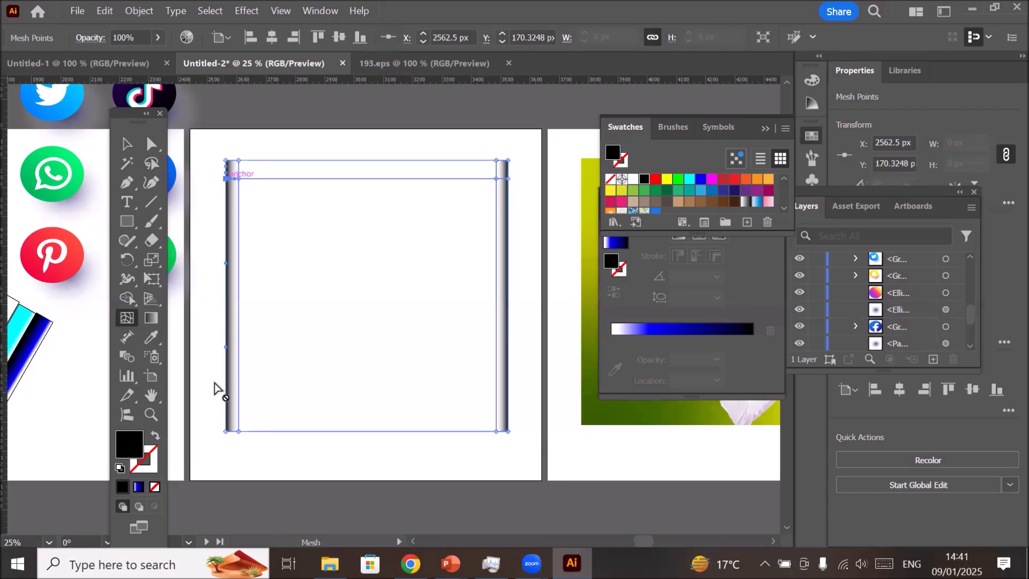
pyautogui.click(226, 413)
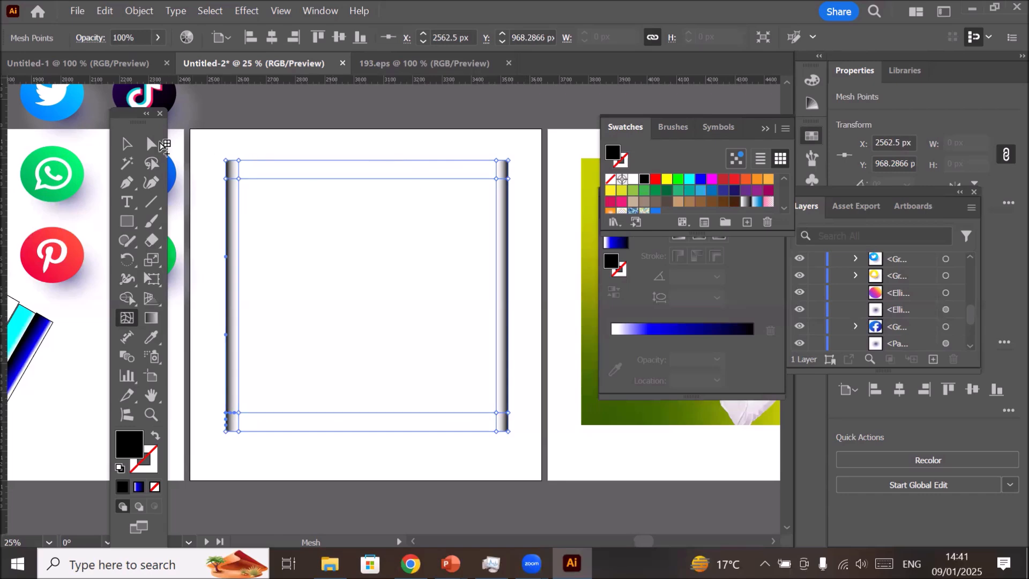
# - Colour the mesh's top and bottom rows of points red using Direct Selection, and deselect the mesh
pyautogui.click(151, 144)
pyautogui.moveTo(215, 148); pyautogui.dragTo(518, 176)
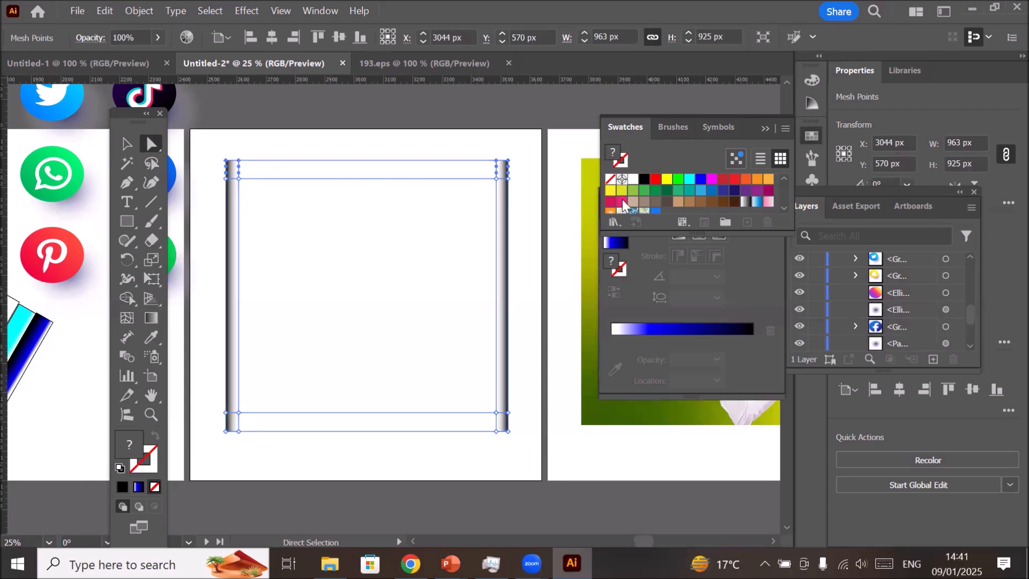
pyautogui.click(655, 178)
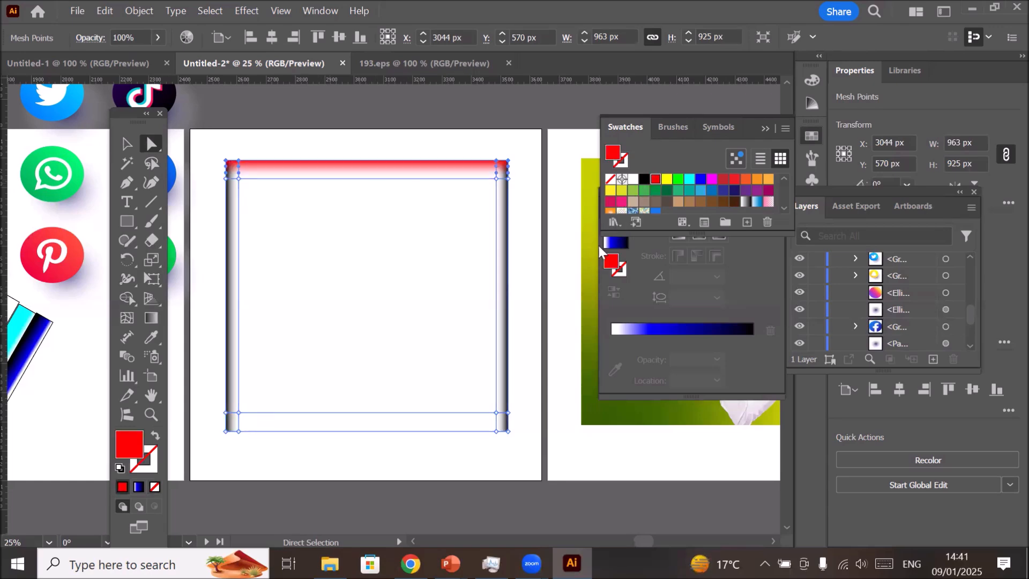
pyautogui.moveTo(202, 423); pyautogui.dragTo(524, 446)
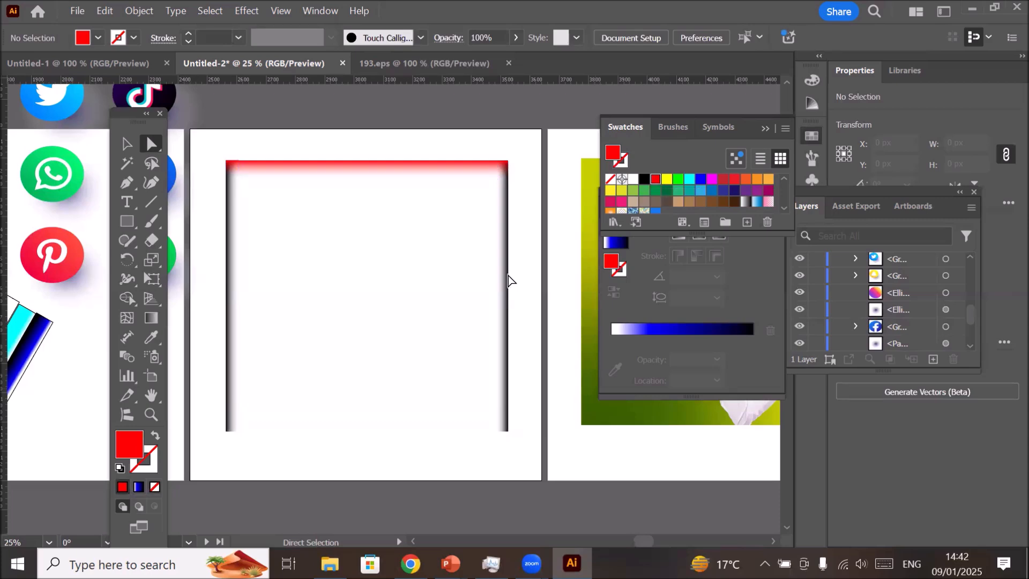
pyautogui.click(227, 429)
pyautogui.moveTo(210, 428); pyautogui.dragTo(533, 453)
pyautogui.click(656, 179)
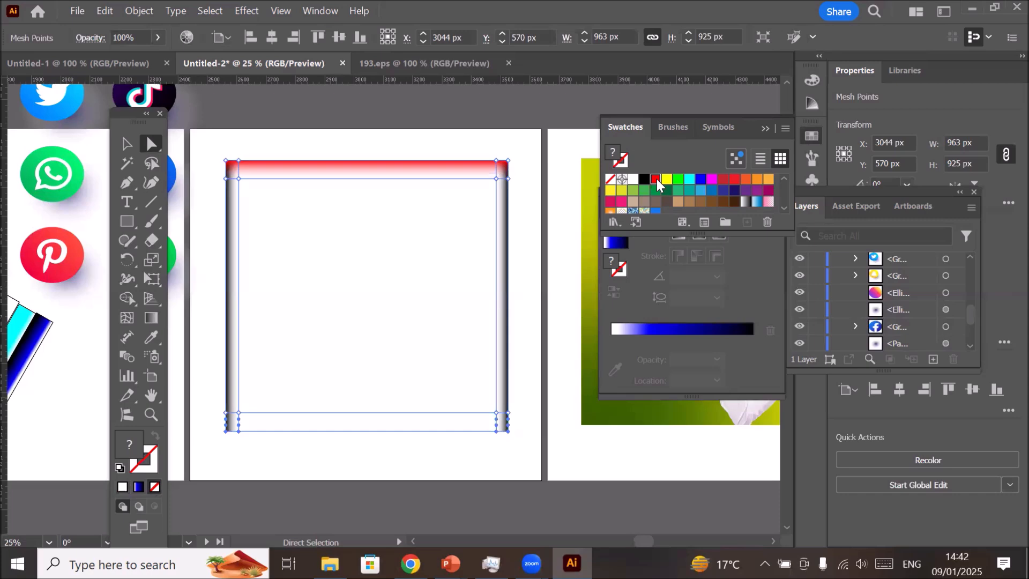
pyautogui.click(516, 153)
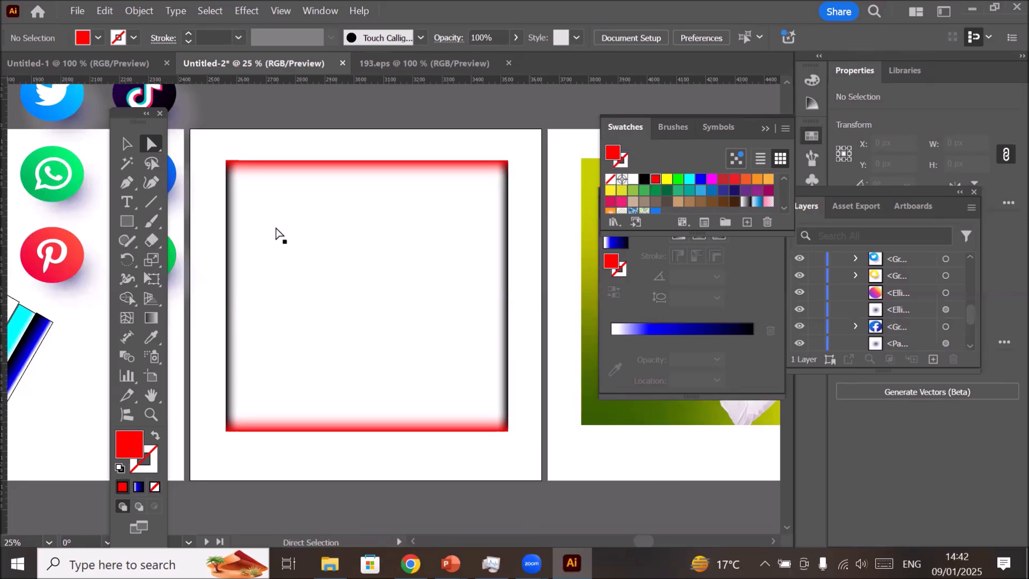
# - Add a red mesh point near the centre of the rectangle with the Mesh tool
pyautogui.click(121, 318)
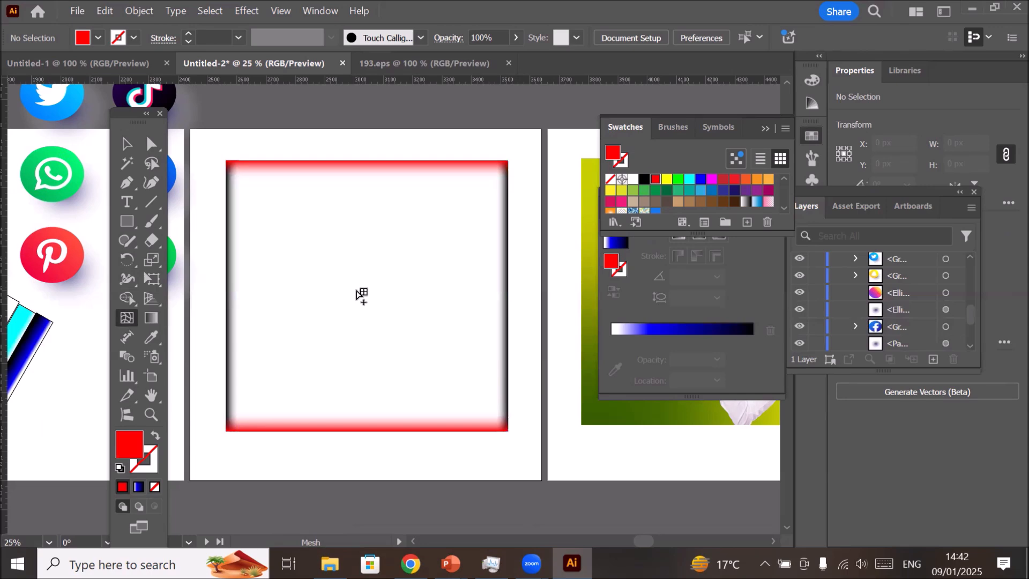
pyautogui.click(357, 289)
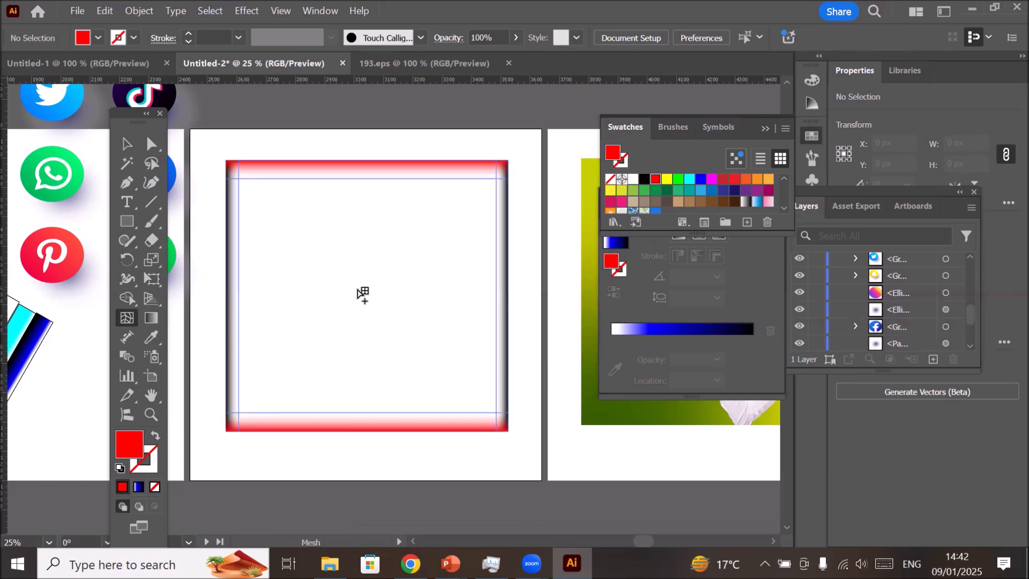
pyautogui.click(358, 289)
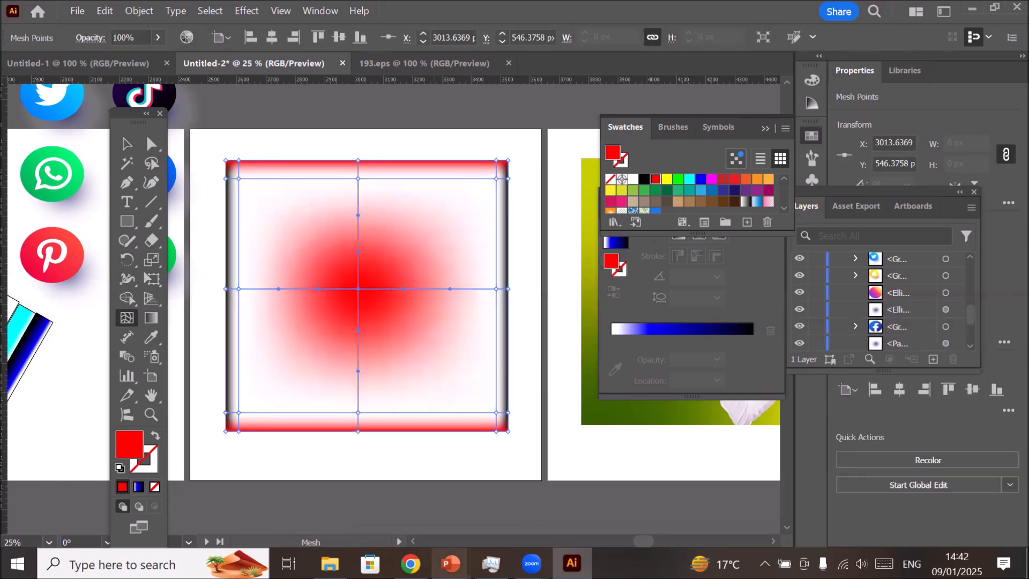
pyautogui.moveTo(450, 564)
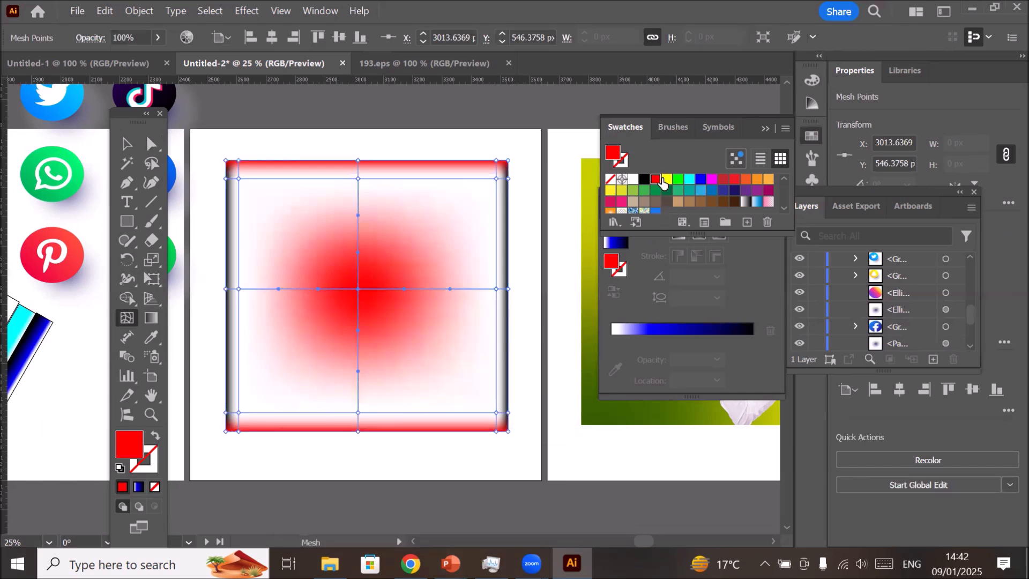
# - Recolour the mesh's centre point bright green and shift it slightly right and up with Direct Selection
pyautogui.click(666, 179)
pyautogui.click(678, 182)
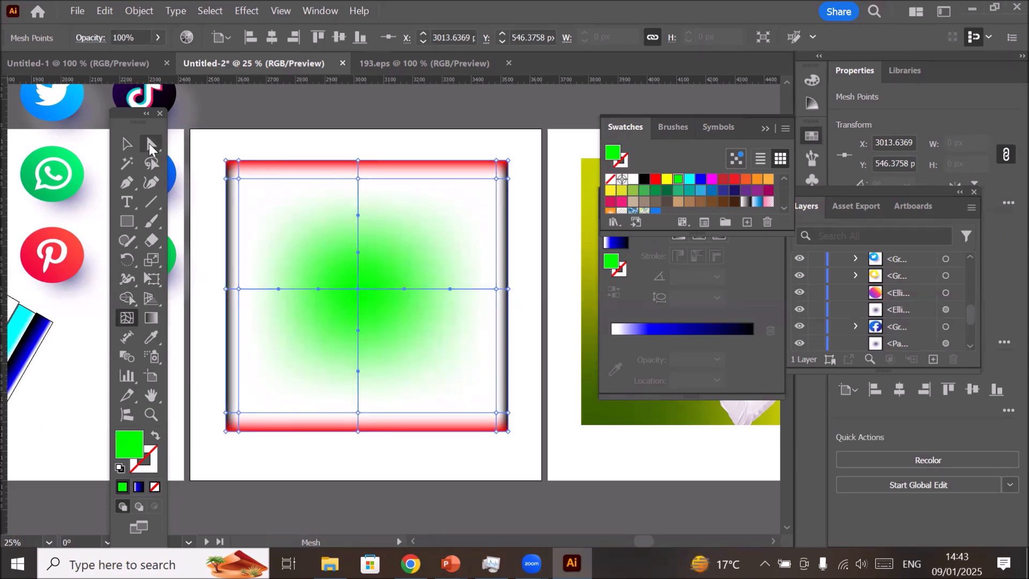
pyautogui.click(149, 144)
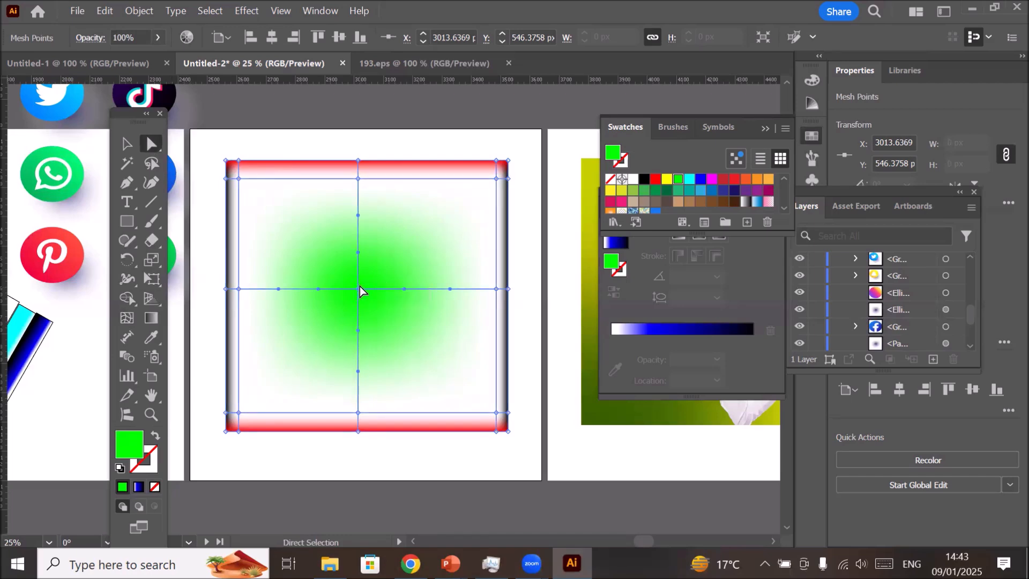
pyautogui.moveTo(358, 290)
pyautogui.mouseDown()
pyautogui.moveTo(458, 229)
pyautogui.moveTo(513, 174)
pyautogui.moveTo(403, 288)
pyautogui.moveTo(252, 403)
pyautogui.moveTo(452, 388)
pyautogui.moveTo(494, 410)
pyautogui.moveTo(251, 179)
pyautogui.moveTo(284, 228)
pyautogui.moveTo(416, 209)
pyautogui.moveTo(473, 184)
pyautogui.moveTo(358, 256)
pyautogui.moveTo(367, 289)
pyautogui.mouseUp()
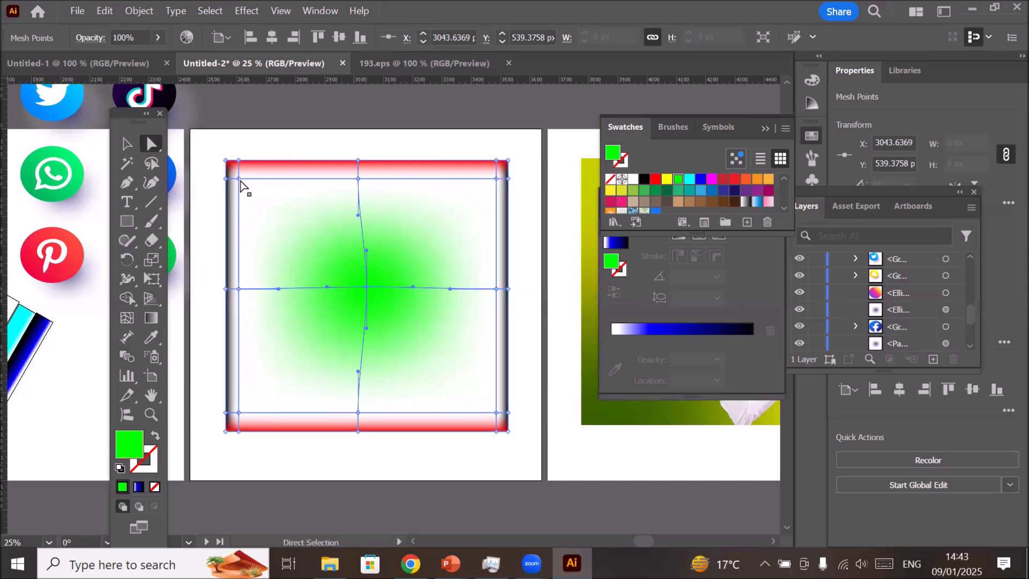
# - Pull the mesh's four inner corner points in toward the green centre to form a cross shape, and deselect the mesh
pyautogui.moveTo(238, 179); pyautogui.dragTo(315, 248)
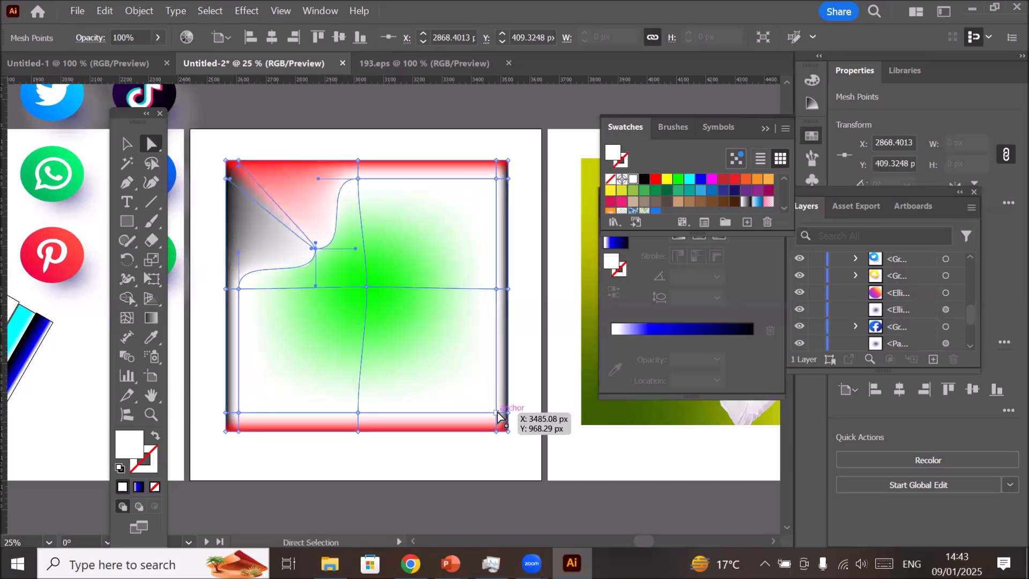
pyautogui.moveTo(498, 411); pyautogui.dragTo(381, 317)
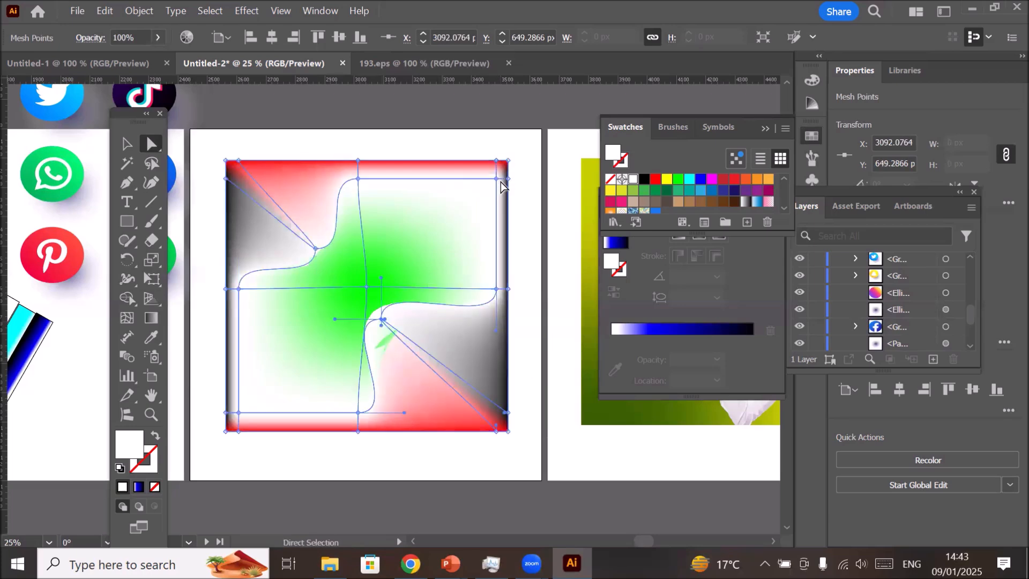
pyautogui.click(496, 179)
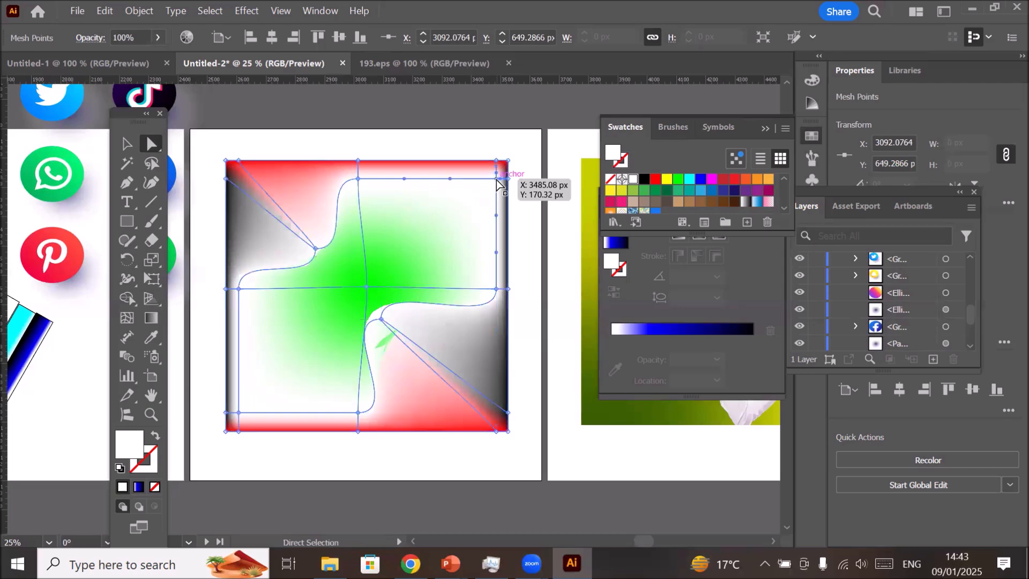
pyautogui.moveTo(497, 180); pyautogui.dragTo(407, 244)
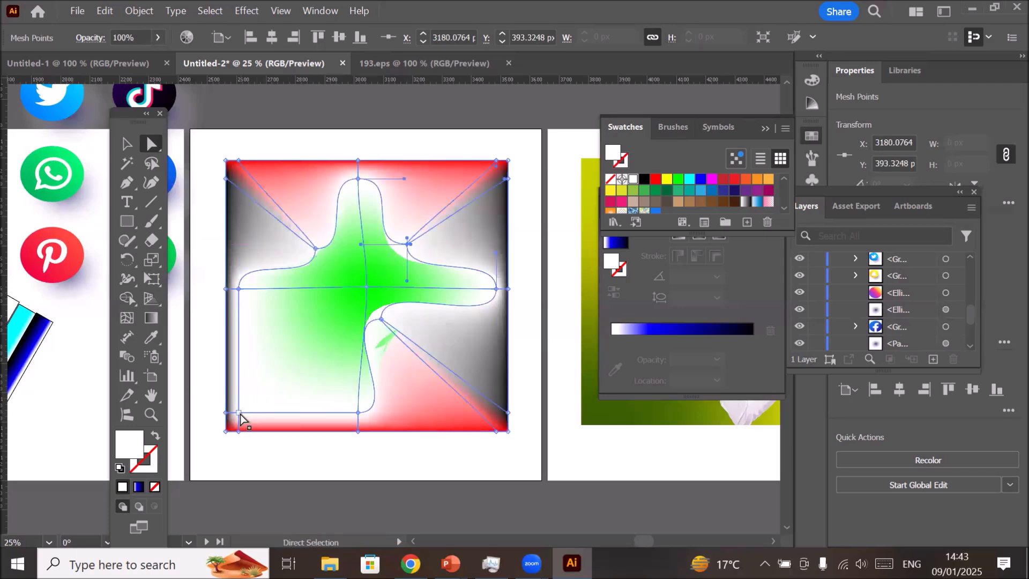
pyautogui.moveTo(239, 414); pyautogui.dragTo(341, 295)
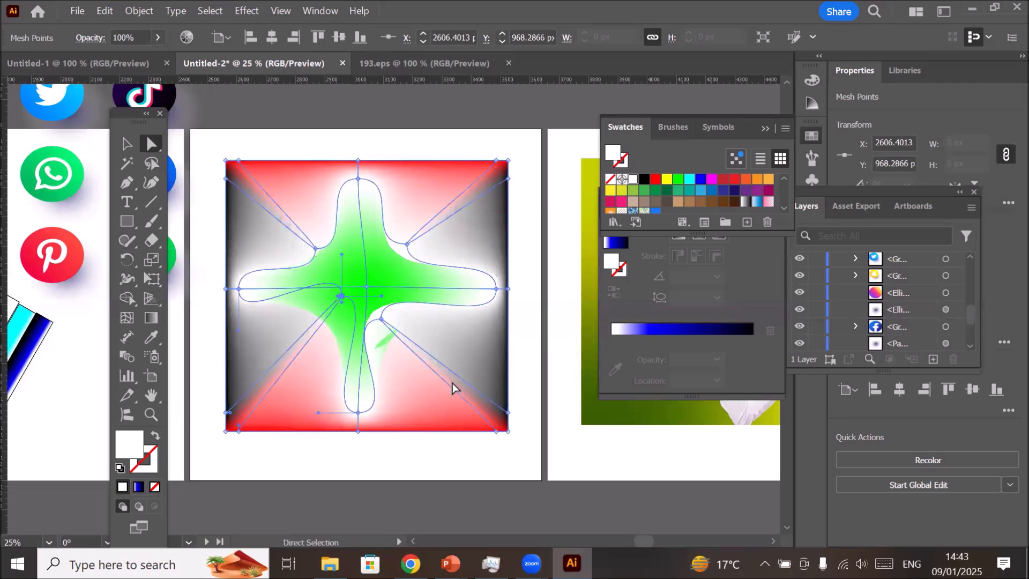
pyautogui.click(433, 466)
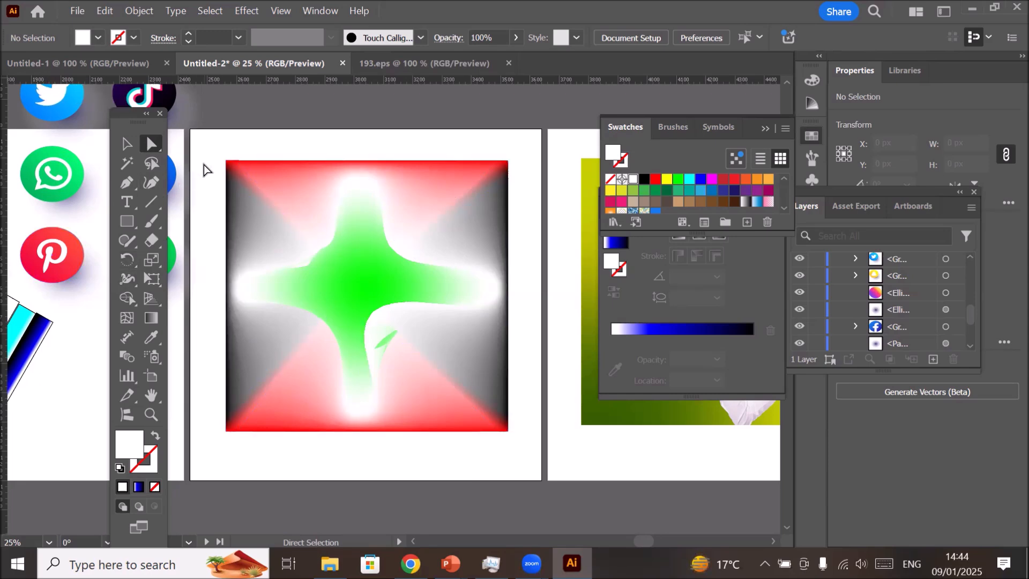
# - Stretch the mesh's four outer corner points diagonally outward into spikes, and deselect the mesh
pyautogui.click(226, 164)
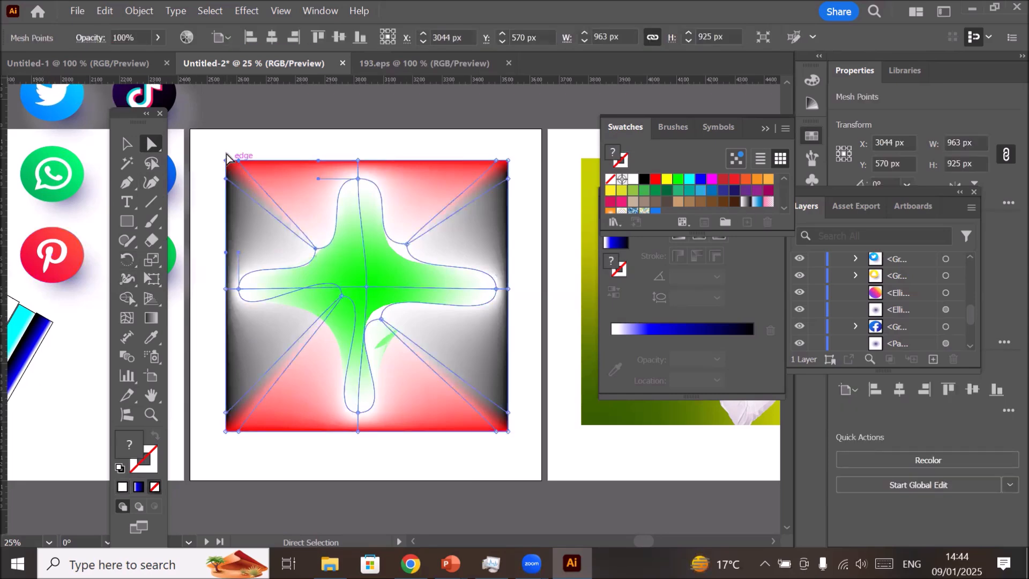
pyautogui.click(225, 161)
pyautogui.moveTo(225, 164); pyautogui.dragTo(204, 121)
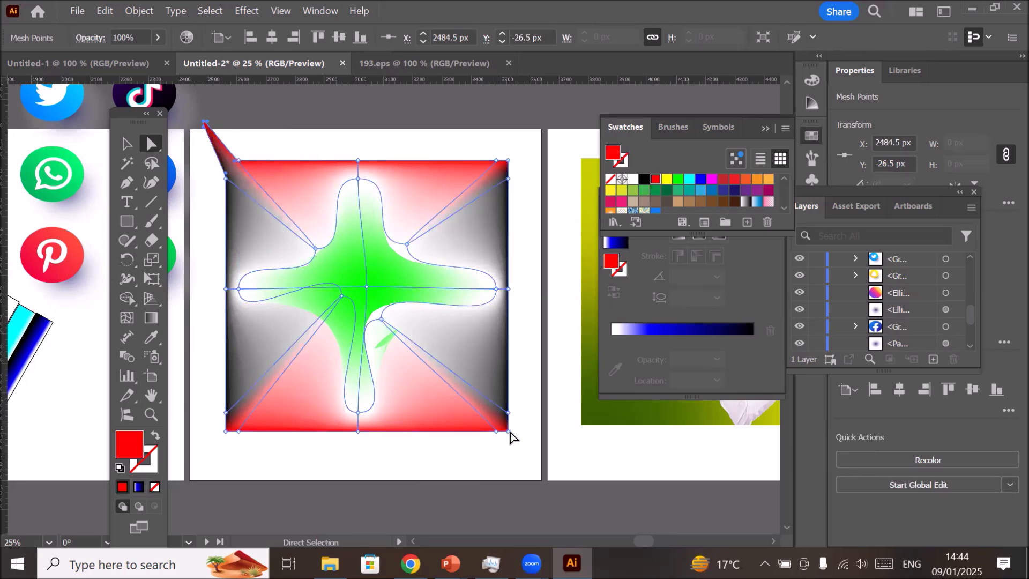
pyautogui.moveTo(507, 430); pyautogui.dragTo(538, 471)
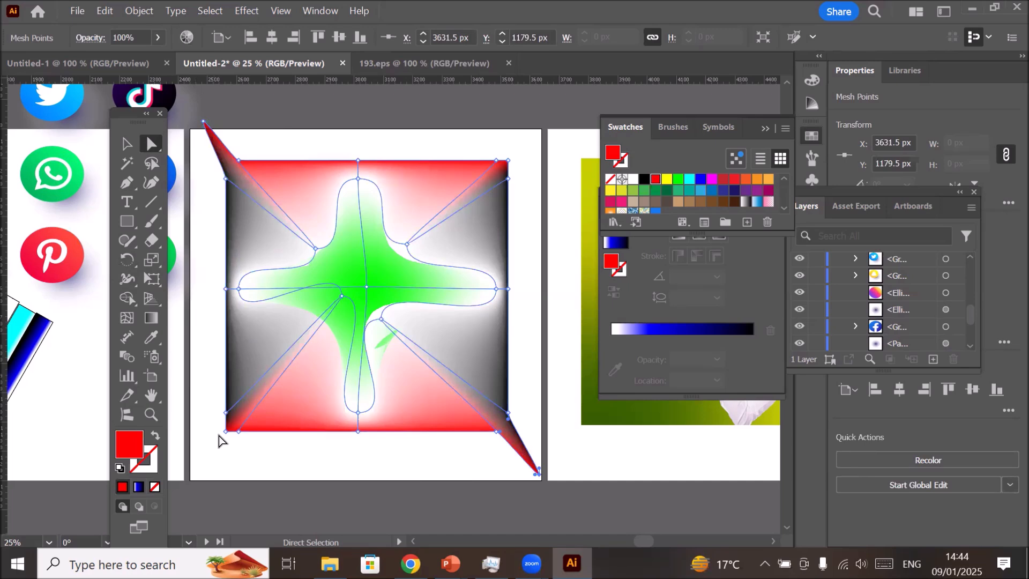
pyautogui.moveTo(225, 431); pyautogui.dragTo(195, 470)
pyautogui.moveTo(507, 160); pyautogui.dragTo(543, 136)
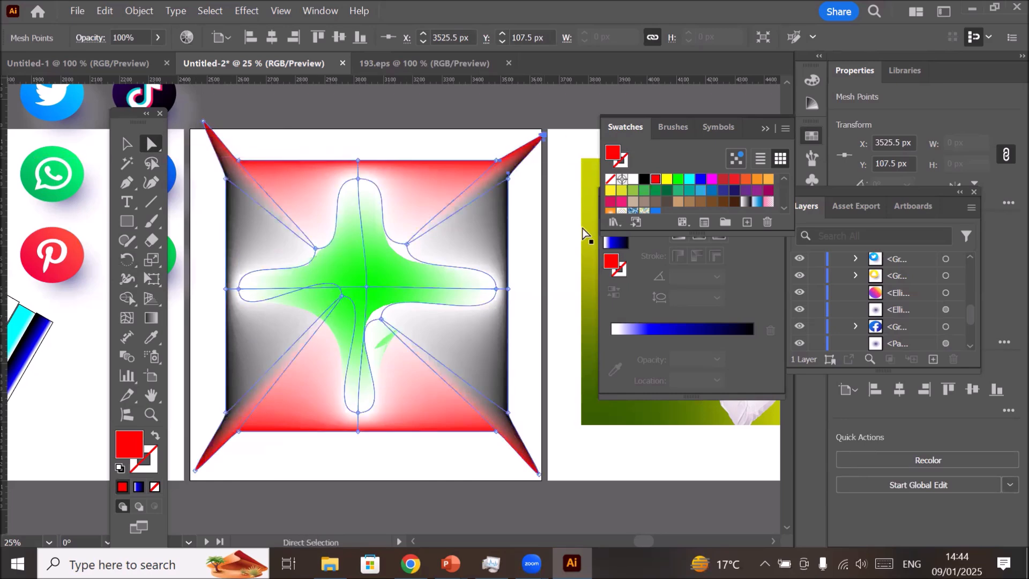
pyautogui.click(562, 299)
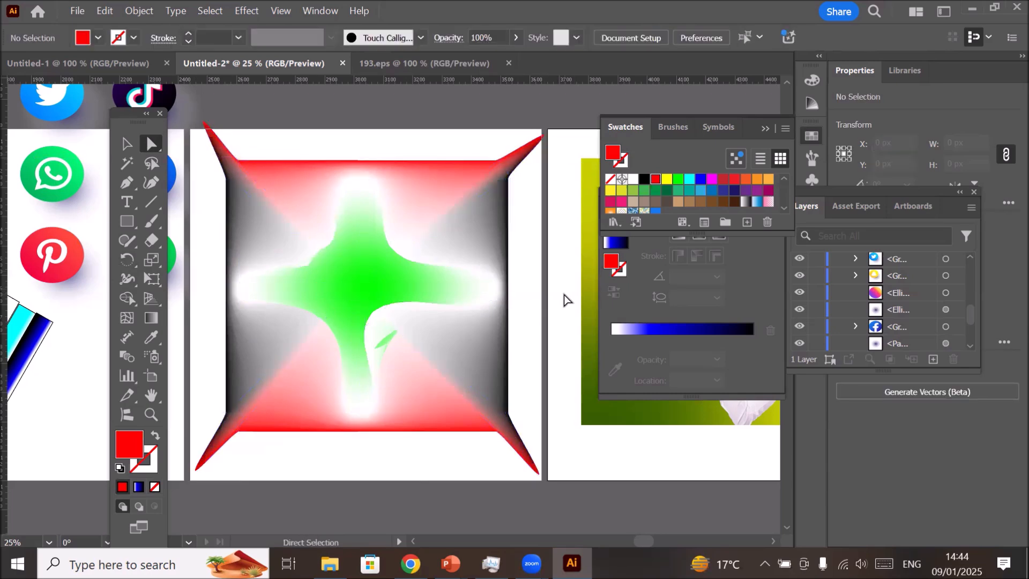
# - Add two new 1200 x 1200 px artboards after Artboard 4
pyautogui.scroll(-1, 570, 297)
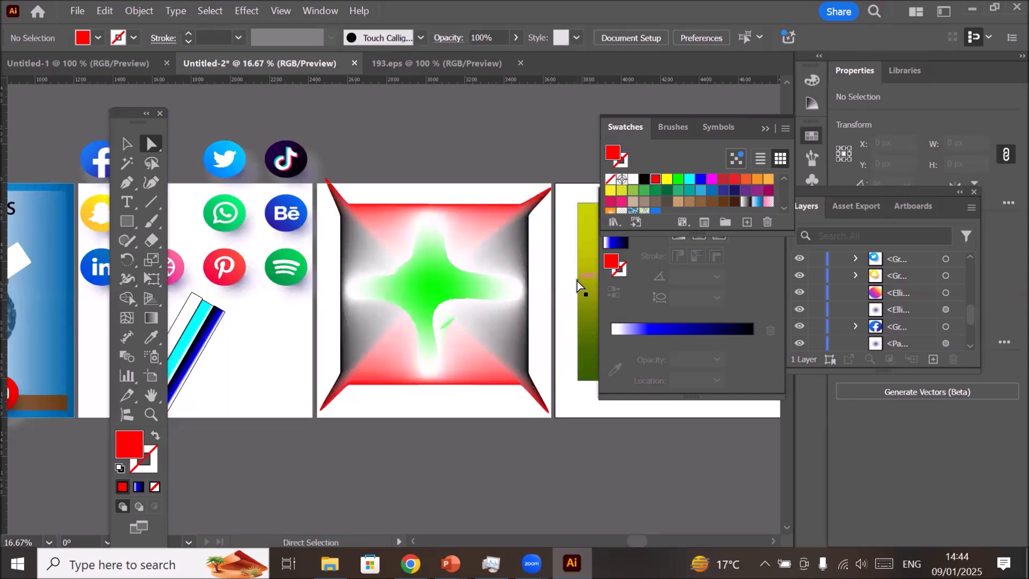
pyautogui.moveTo(396, 360); pyautogui.dragTo(88, 354)
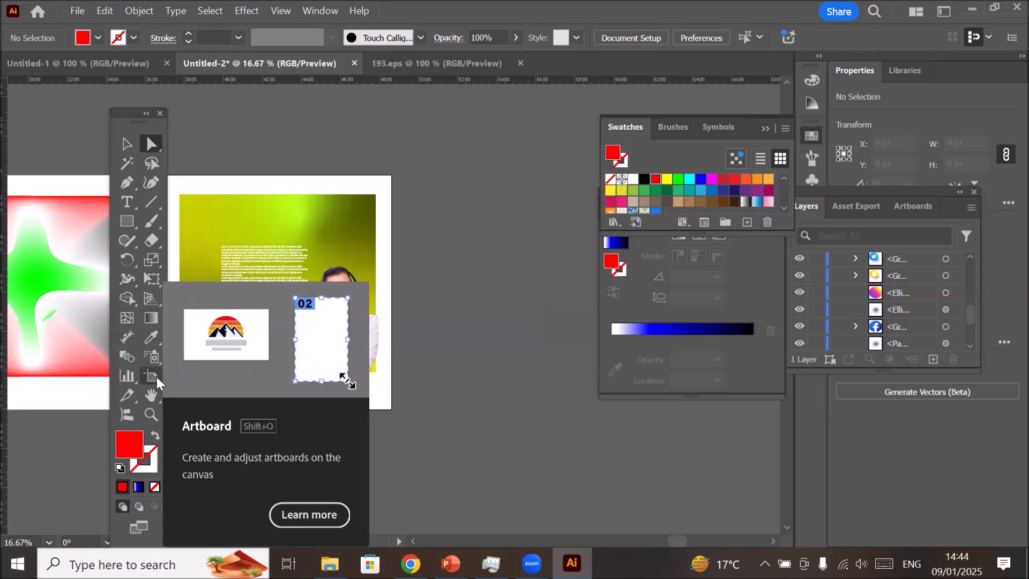
pyautogui.click(156, 377)
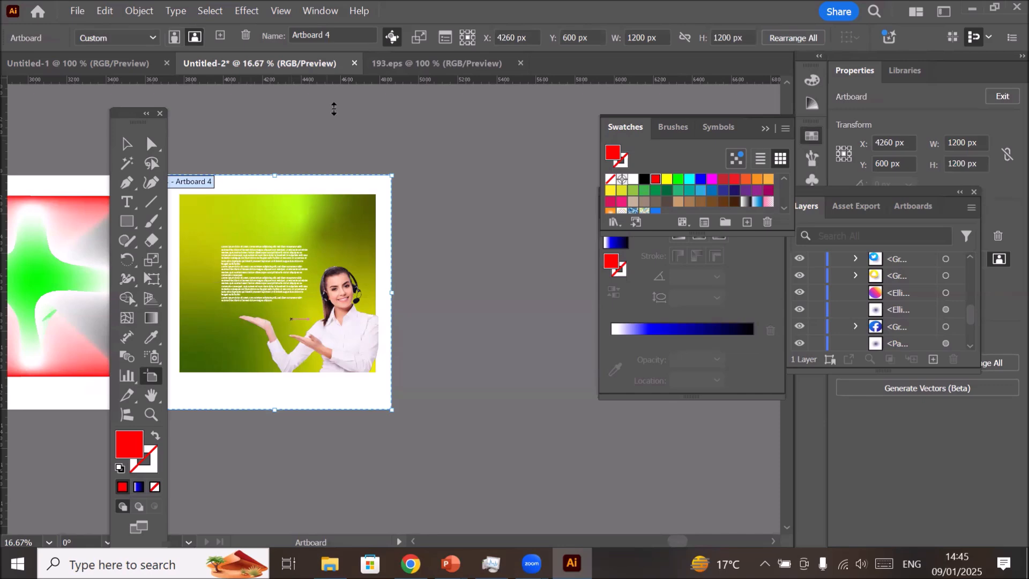
pyautogui.click(222, 36)
pyautogui.click(219, 37)
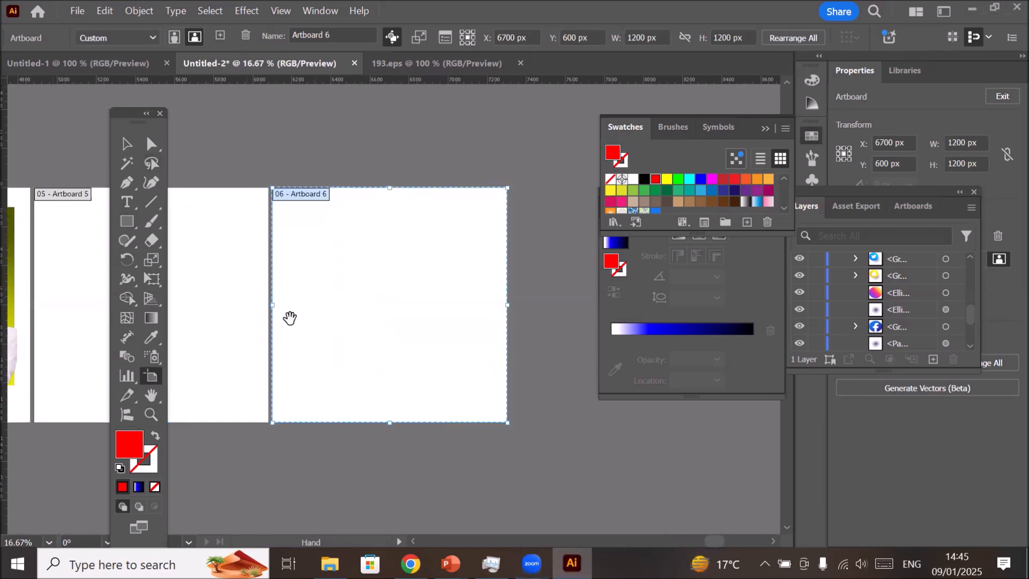
# - Draw a red circle about 933 px in diameter with the Ellipse tool and position it within the first new artboard
pyautogui.moveTo(302, 317); pyautogui.dragTo(502, 289)
pyautogui.click(122, 221)
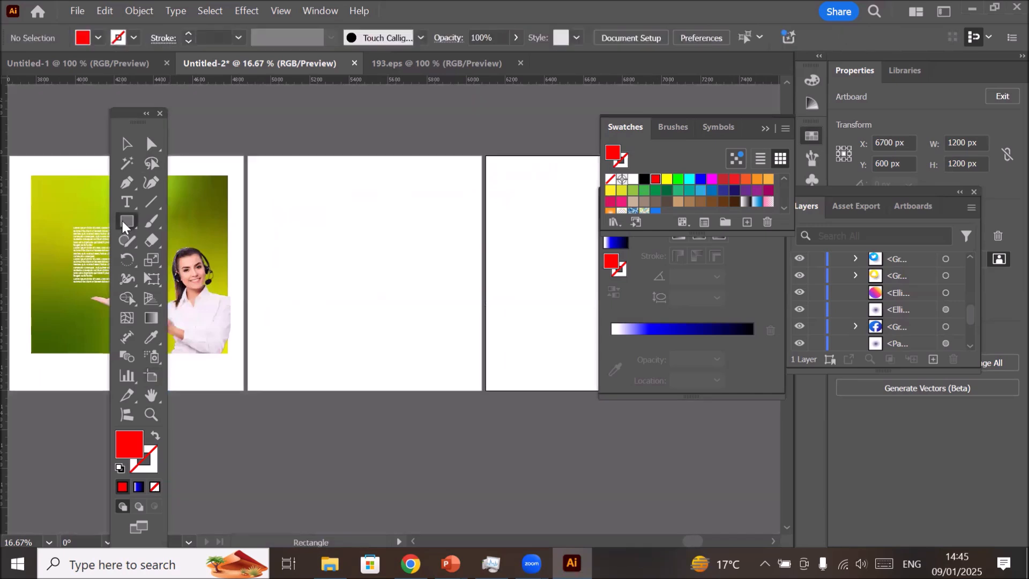
pyautogui.click(123, 221)
pyautogui.click(198, 260)
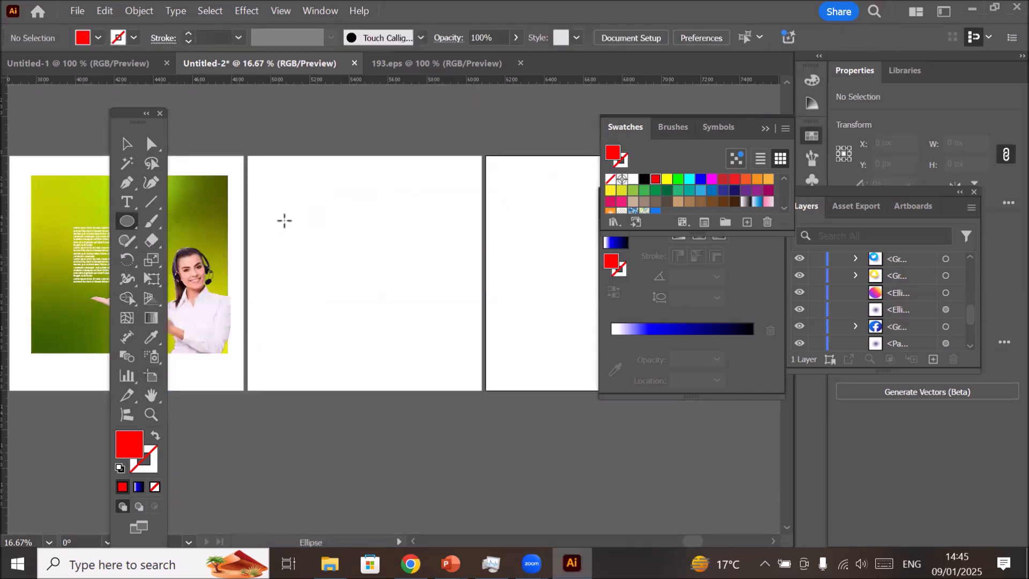
pyautogui.moveTo(305, 193); pyautogui.dragTo(488, 360)
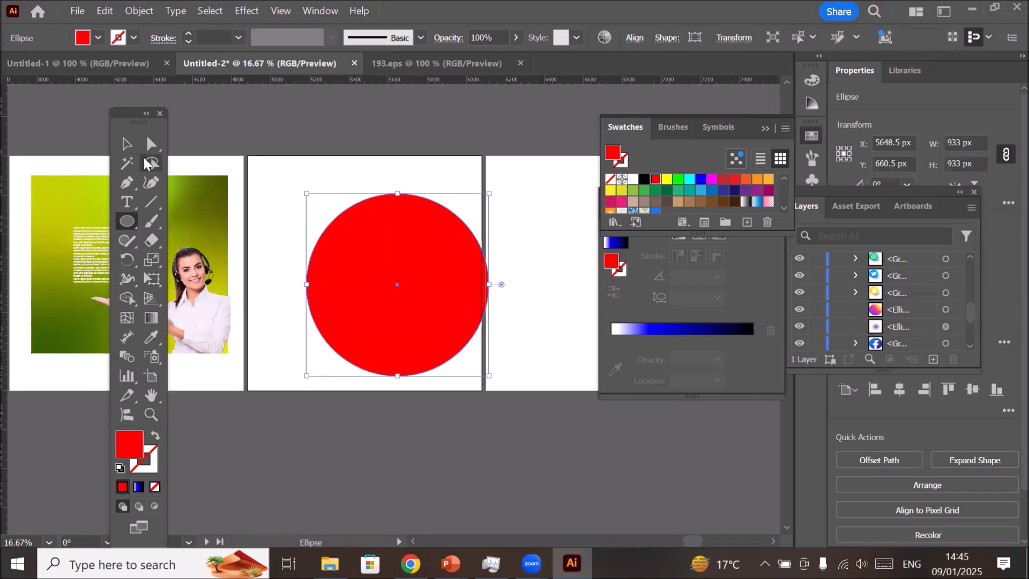
pyautogui.click(117, 145)
pyautogui.moveTo(365, 271); pyautogui.dragTo(333, 244)
pyautogui.moveTo(368, 286); pyautogui.dragTo(370, 296)
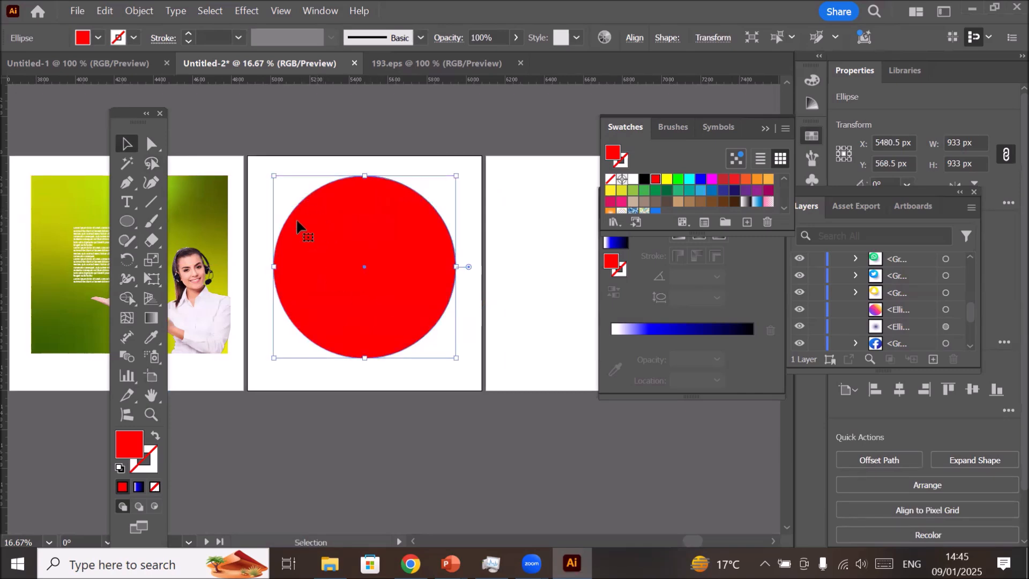
# - Add a mesh point in the red circle's upper-left area, colour it white as a highlight, and deselect the circle
pyautogui.click(127, 318)
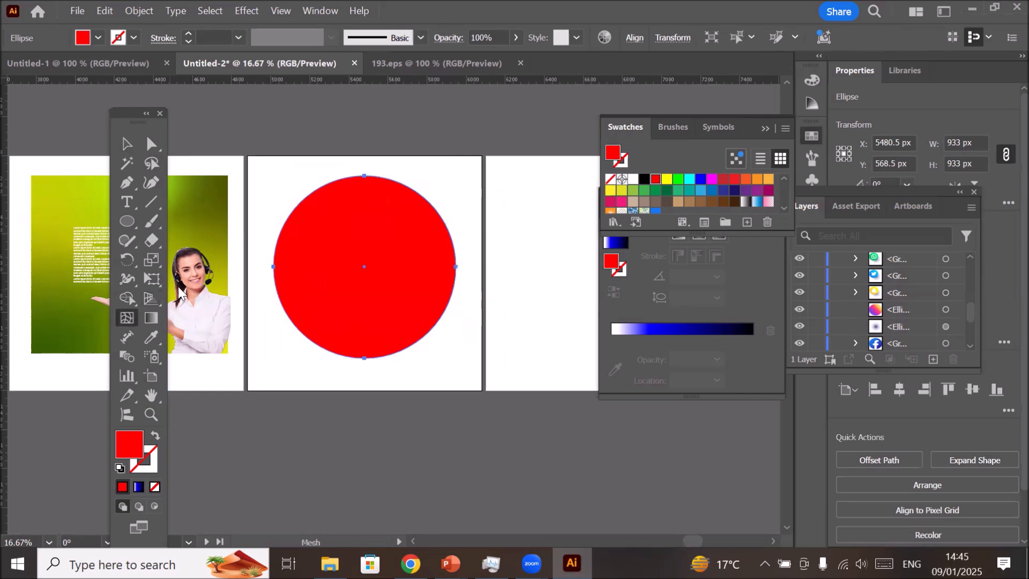
pyautogui.click(326, 210)
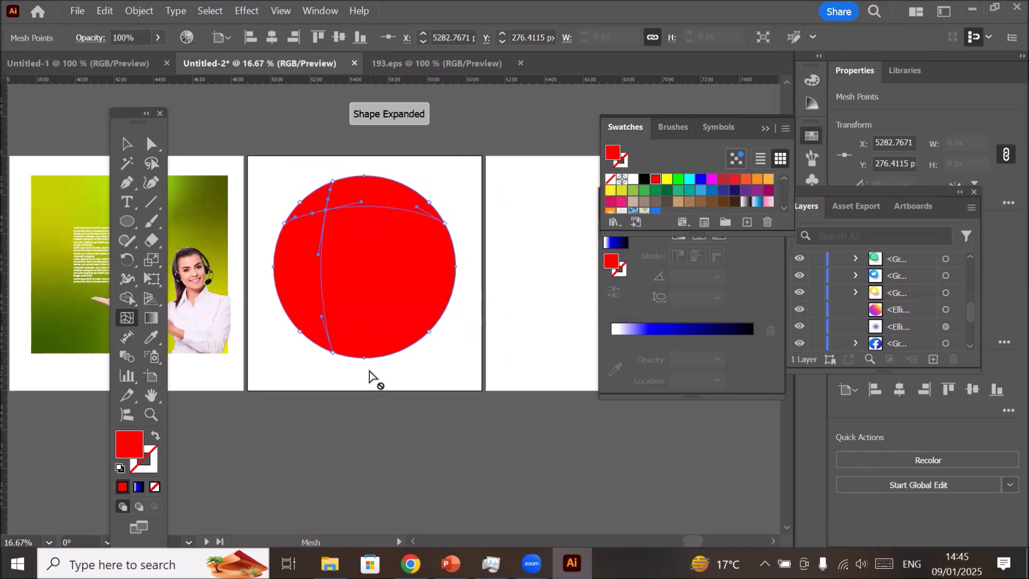
pyautogui.click(151, 143)
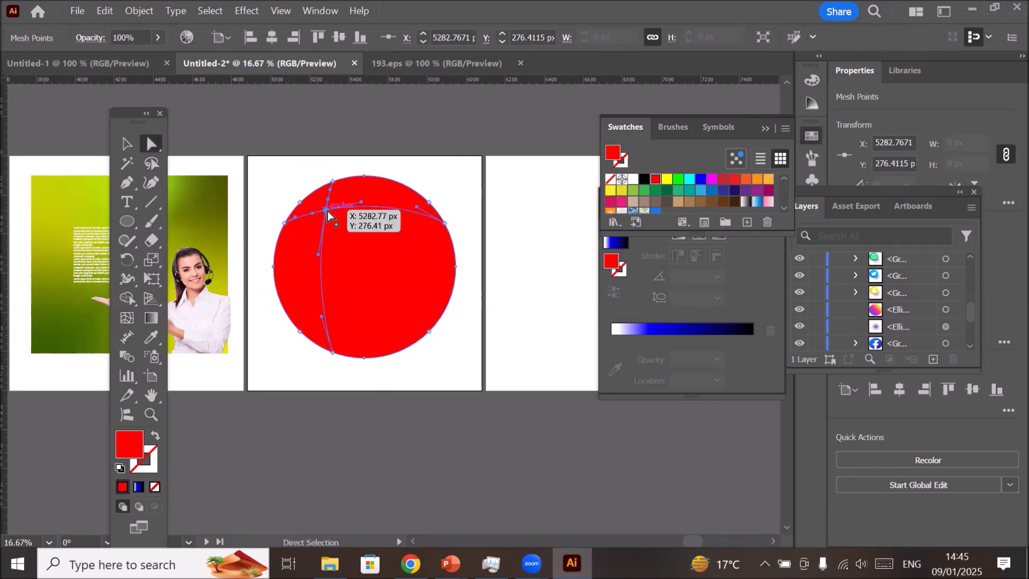
pyautogui.click(633, 179)
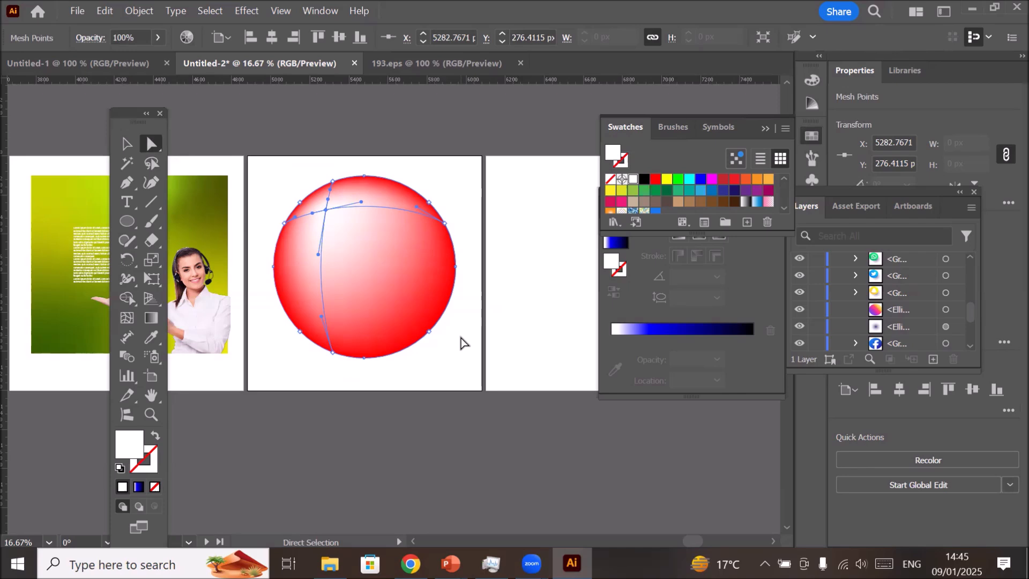
pyautogui.click(127, 144)
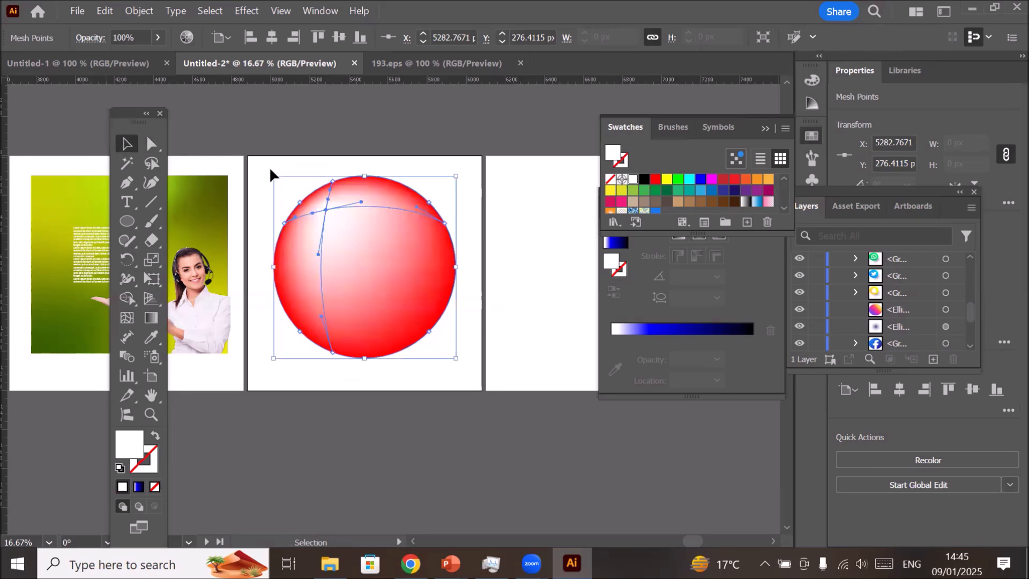
pyautogui.click(507, 206)
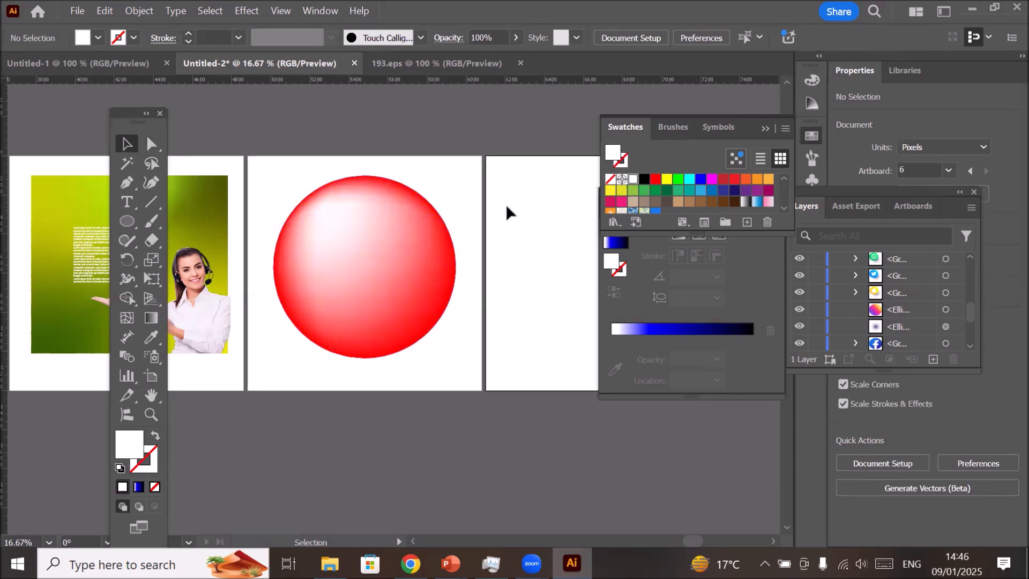
# - Draw a vertical ellipse about 699 x 986 px on the empty last artboard
pyautogui.press('space')
pyautogui.moveTo(467, 280); pyautogui.dragTo(226, 295)
pyautogui.click(125, 221)
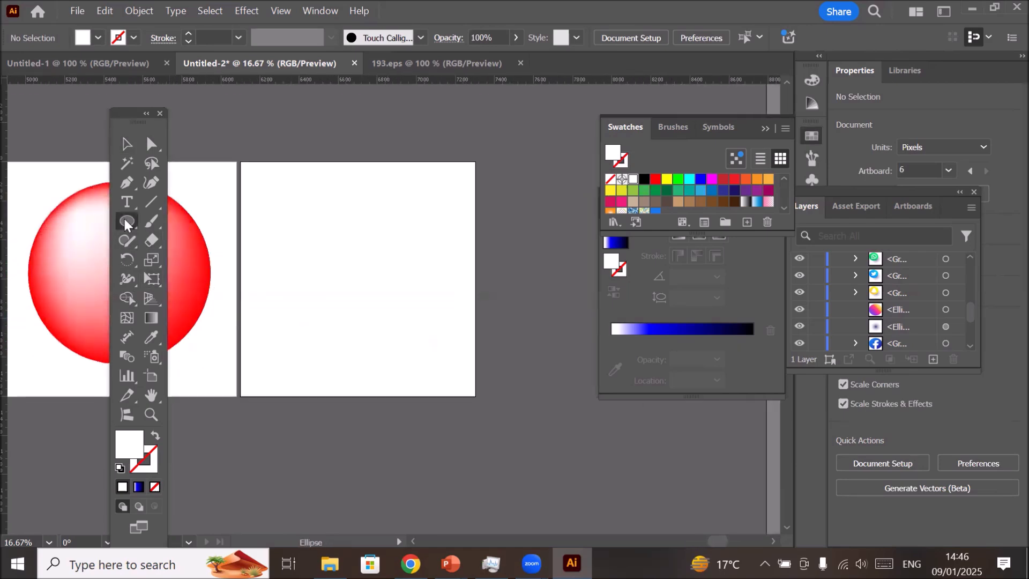
pyautogui.click(210, 261)
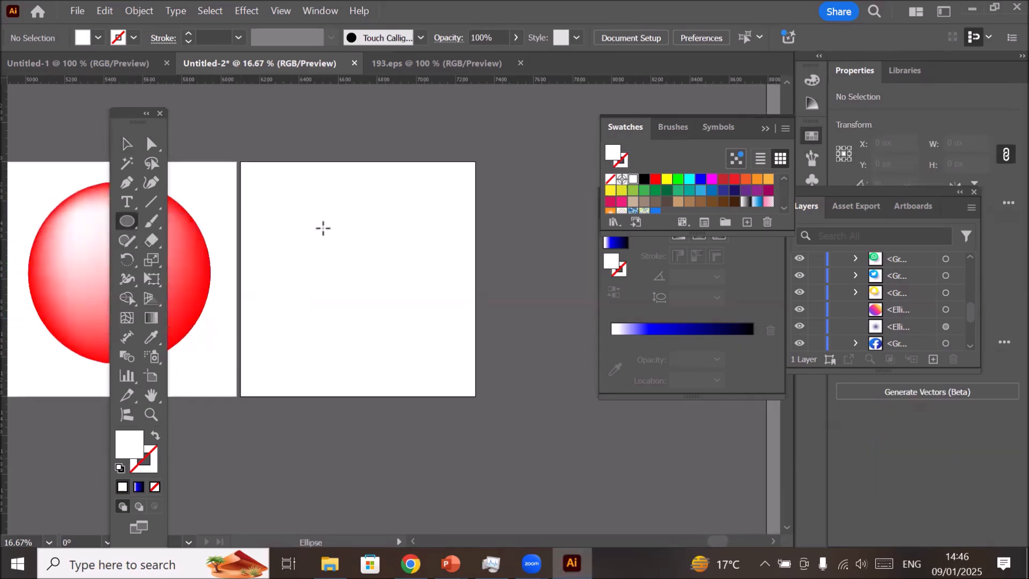
pyautogui.moveTo(289, 179)
pyautogui.mouseDown()
pyautogui.moveTo(356, 234)
pyautogui.moveTo(388, 370)
pyautogui.moveTo(435, 375)
pyautogui.moveTo(425, 374)
pyautogui.mouseUp()
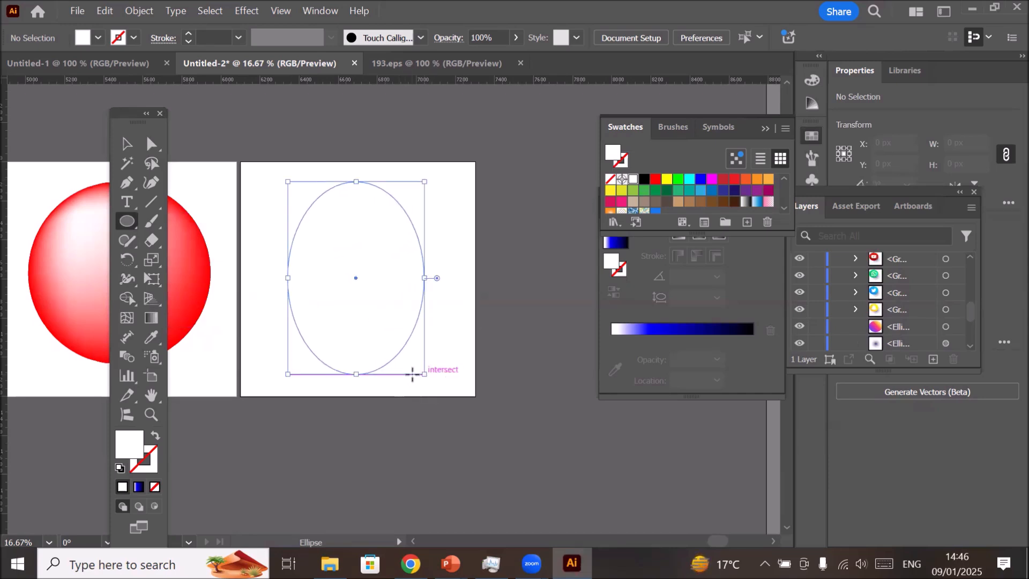
# - Fill the ellipse with medium green and move it slightly down and left on its artboard
pyautogui.click(126, 144)
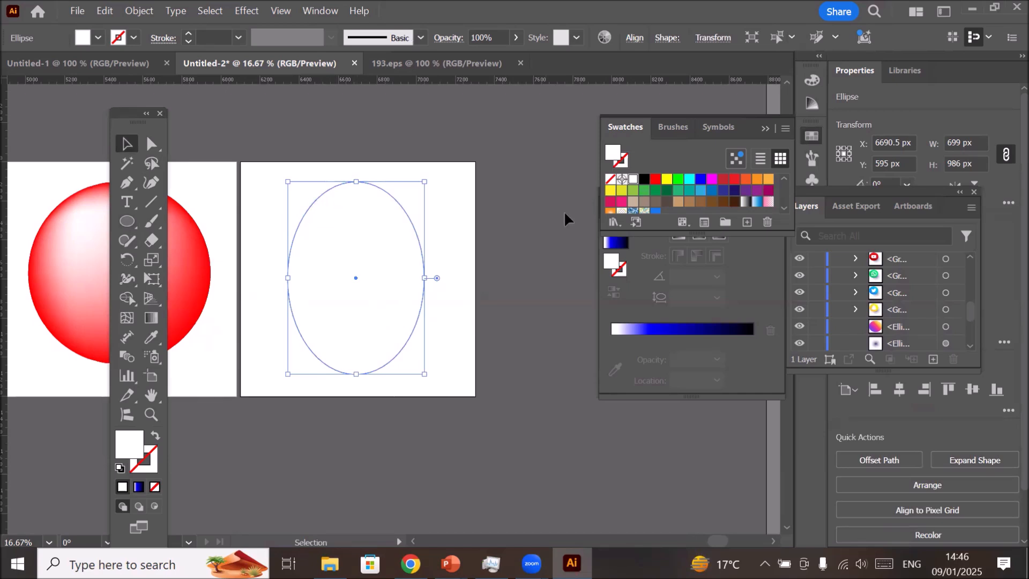
pyautogui.click(664, 194)
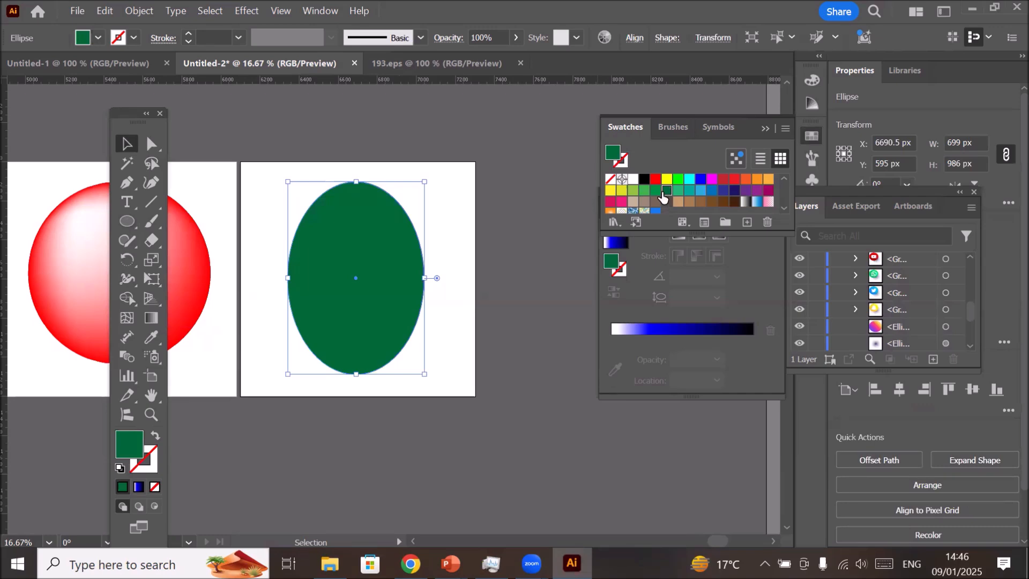
pyautogui.click(644, 190)
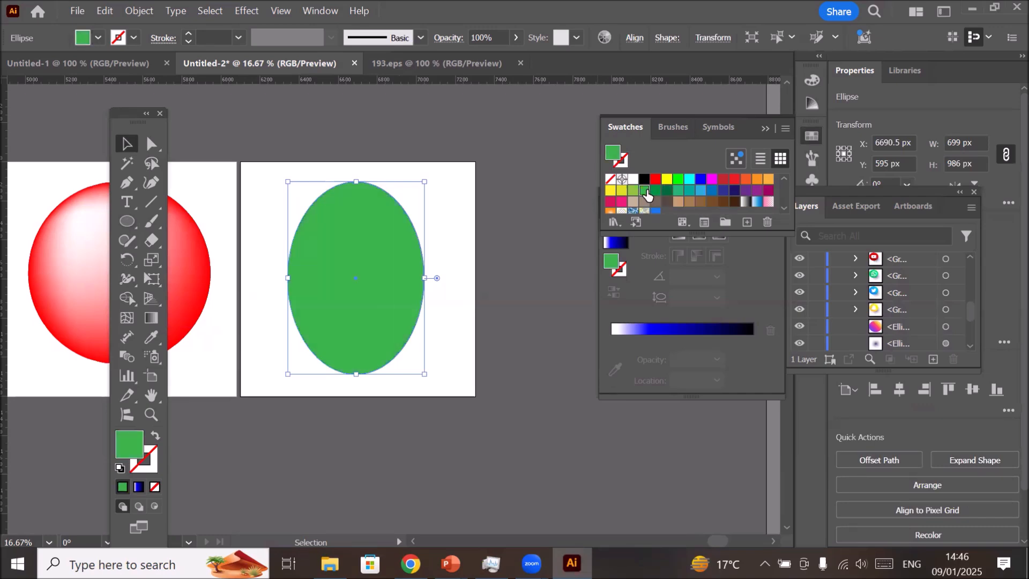
pyautogui.moveTo(362, 249); pyautogui.dragTo(359, 261)
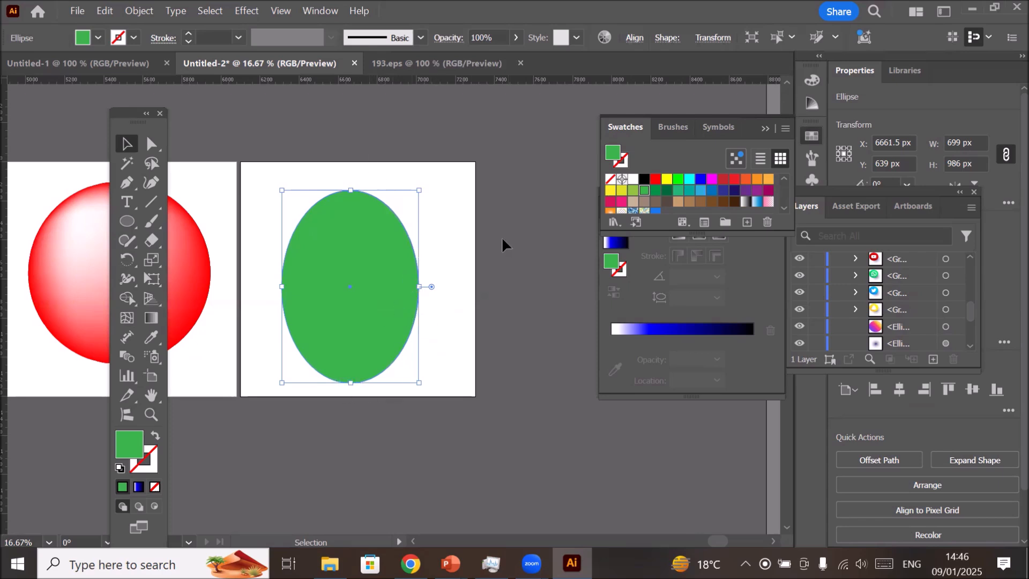
# - Add a vertical mesh line right of the green ellipse's centre and bend its handles outward to follow the right edge
pyautogui.scroll(1, 407, 283)
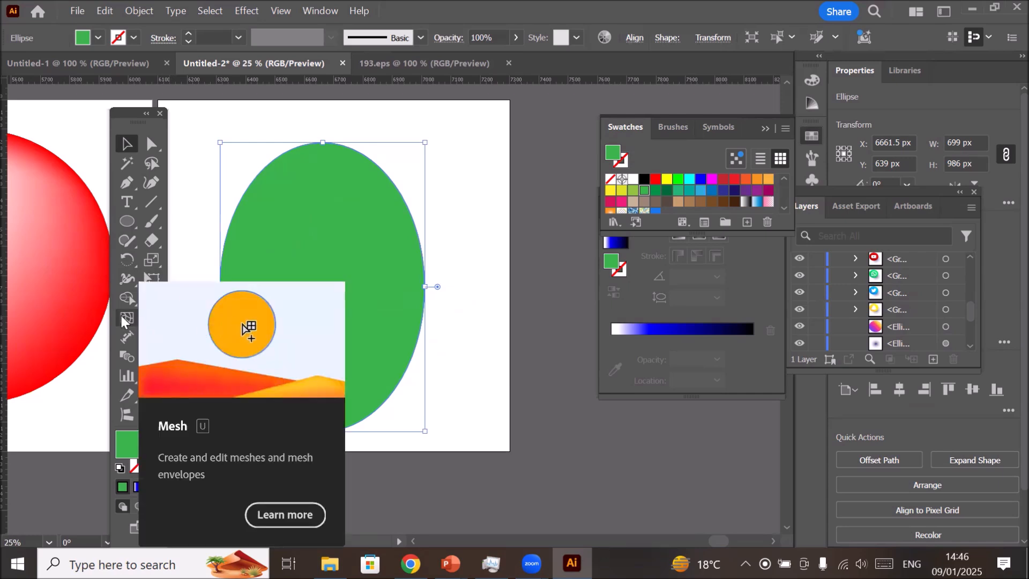
pyautogui.click(121, 316)
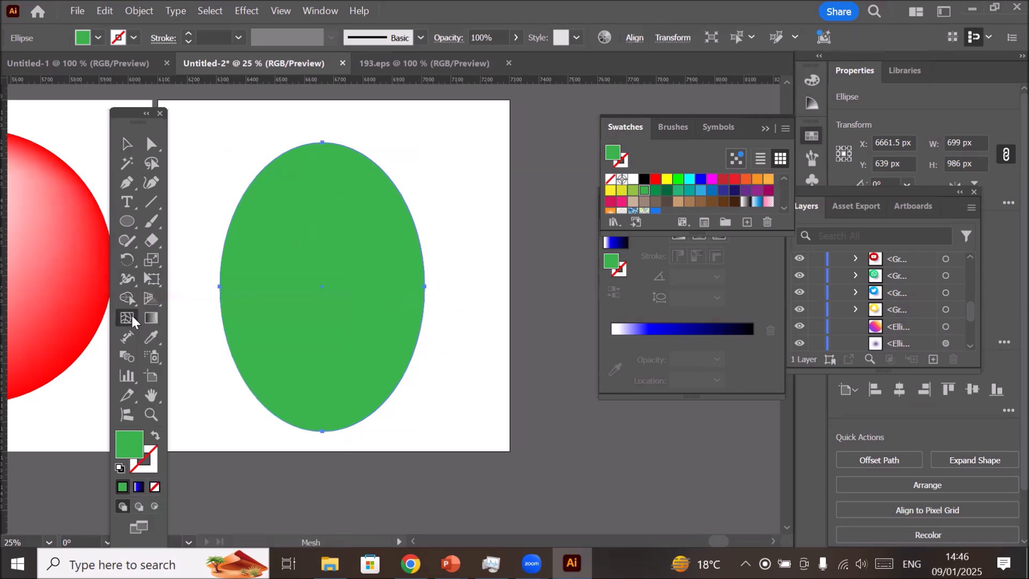
pyautogui.click(359, 152)
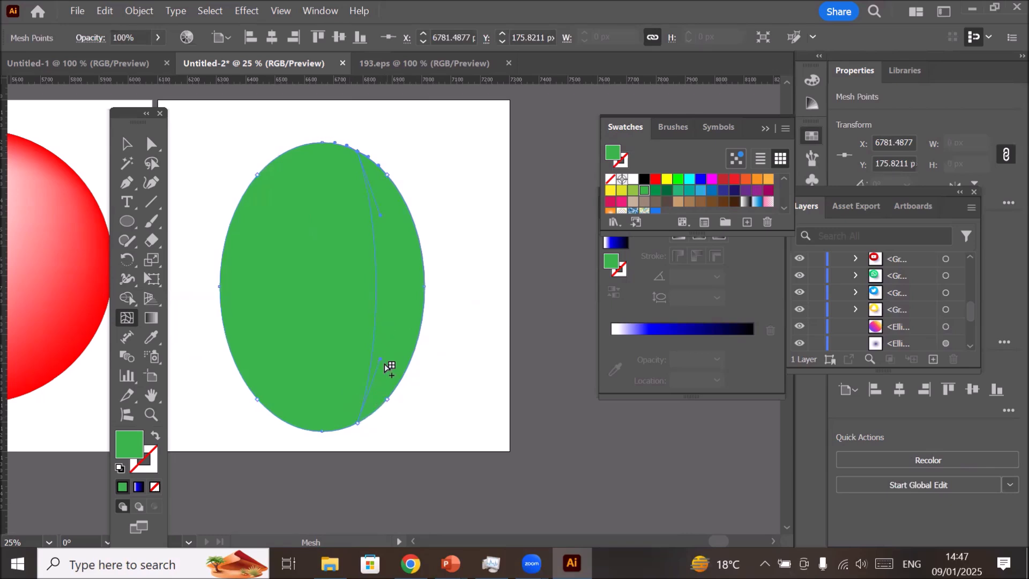
pyautogui.moveTo(381, 362); pyautogui.dragTo(387, 362)
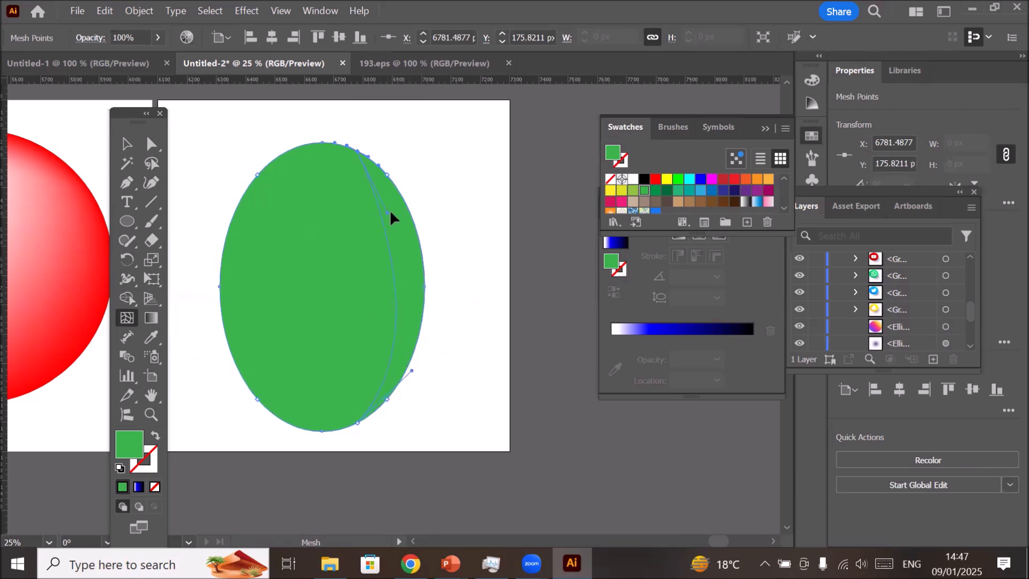
pyautogui.moveTo(406, 203); pyautogui.dragTo(409, 204)
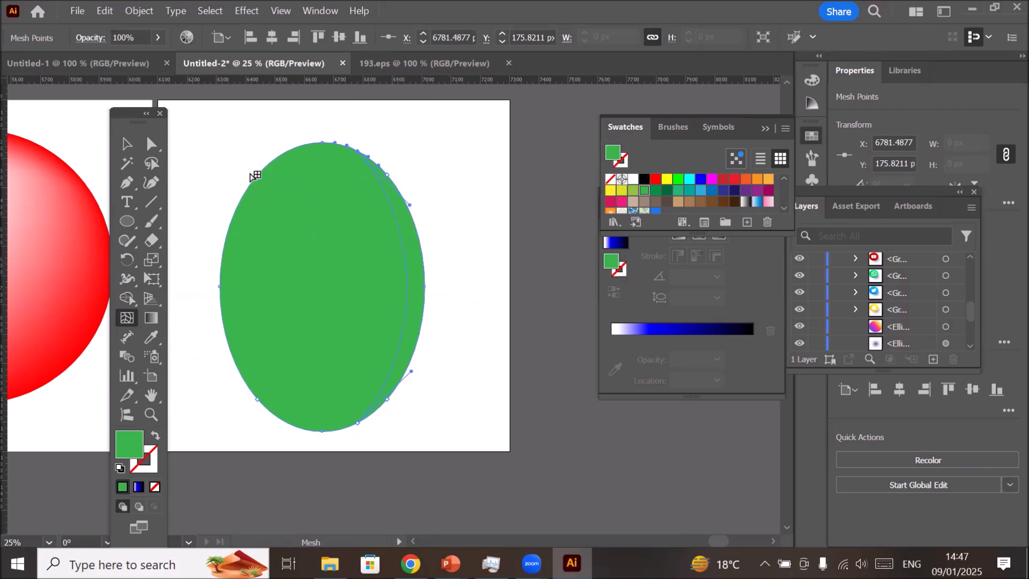
# - Select the upper and lower mesh points on the ellipse's right edge and colour them black as a shadow
pyautogui.click(157, 146)
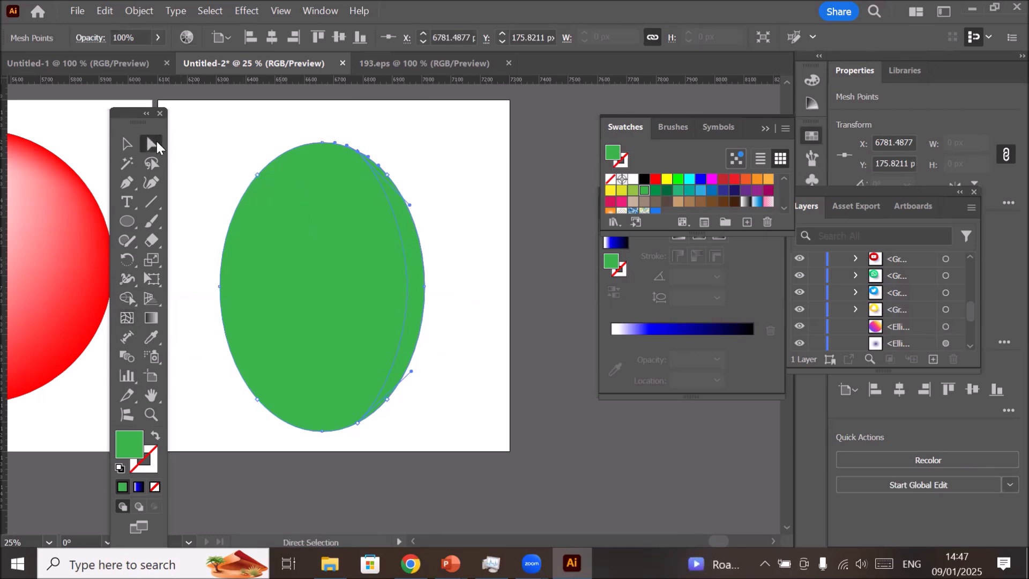
pyautogui.click(398, 152)
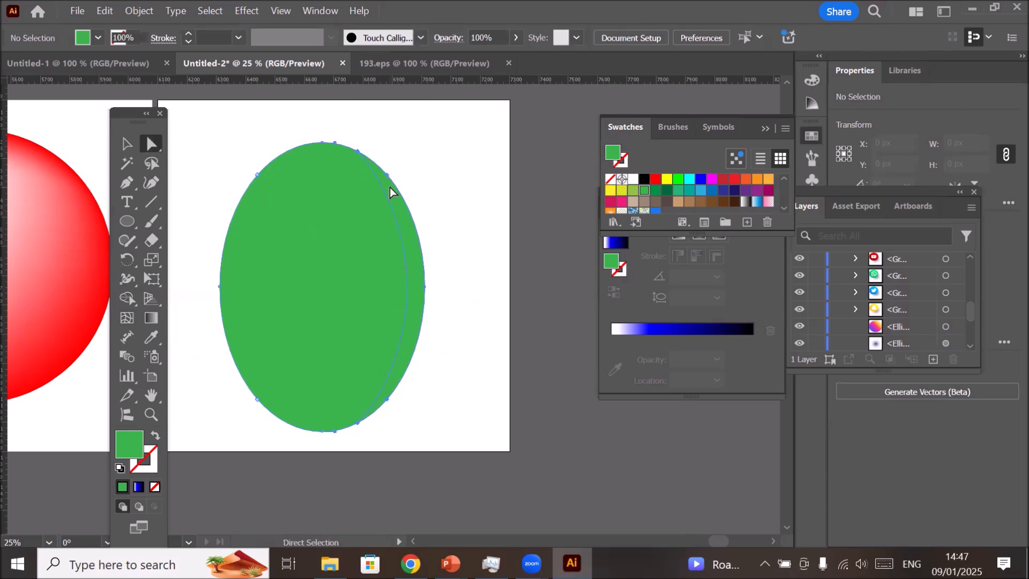
pyautogui.click(390, 187)
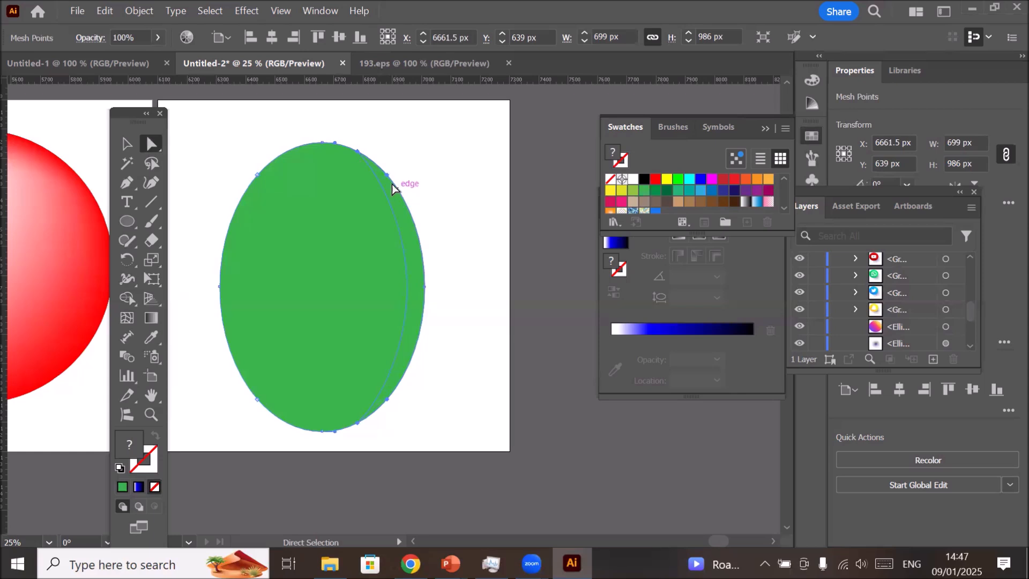
pyautogui.moveTo(387, 173); pyautogui.dragTo(362, 202)
pyautogui.hotkey('ctrl', 'z')
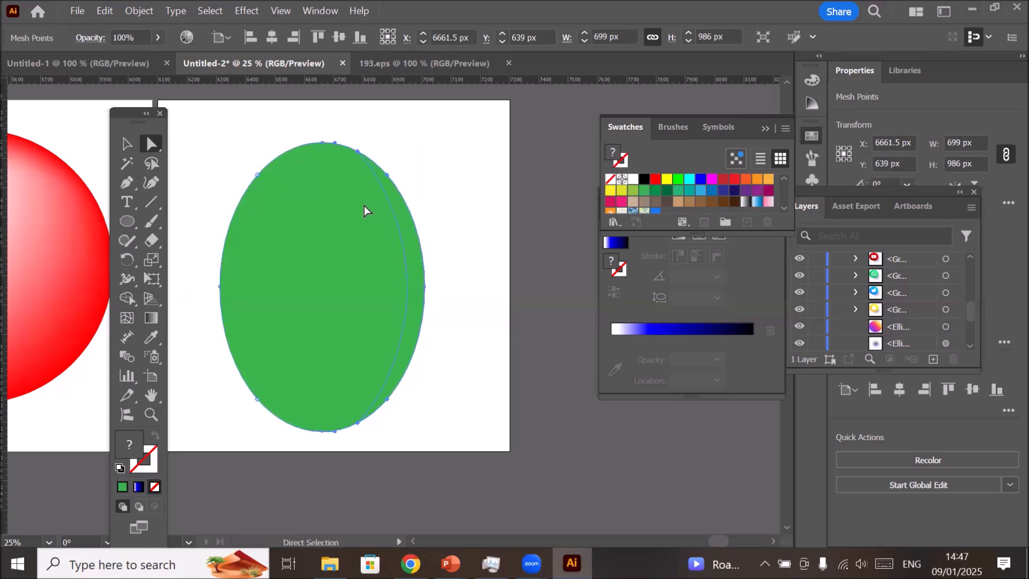
pyautogui.click(387, 176)
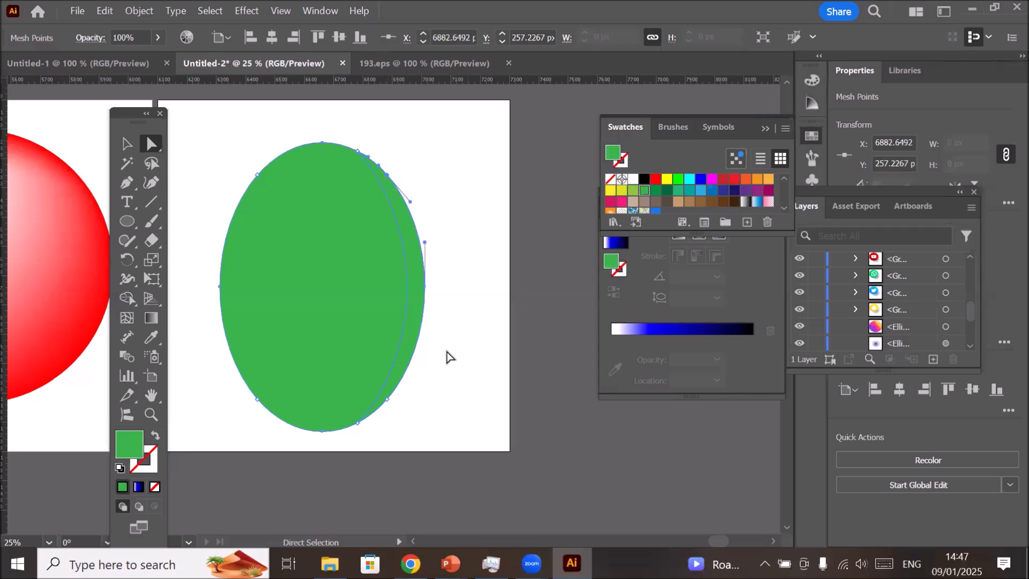
pyautogui.click(388, 401)
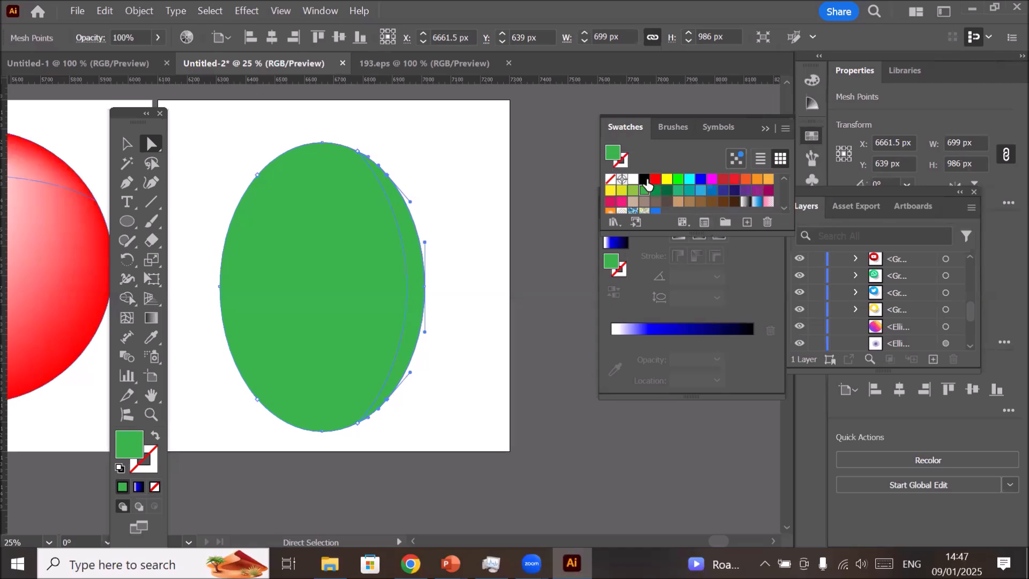
pyautogui.click(644, 179)
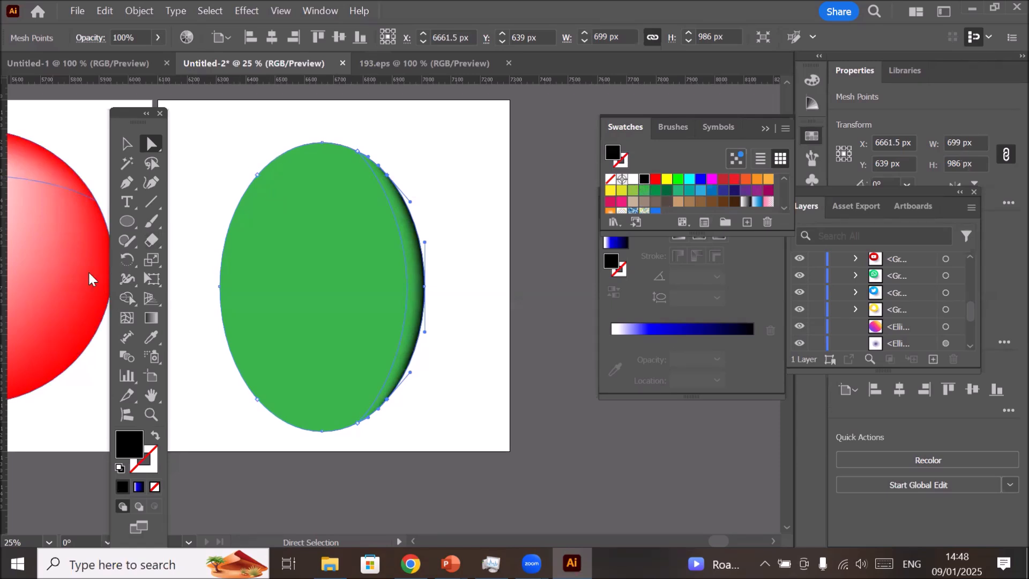
# - Add a mesh point in the ellipse's upper-left area, colour it white as a highlight, and deselect the ellipse
pyautogui.click(123, 319)
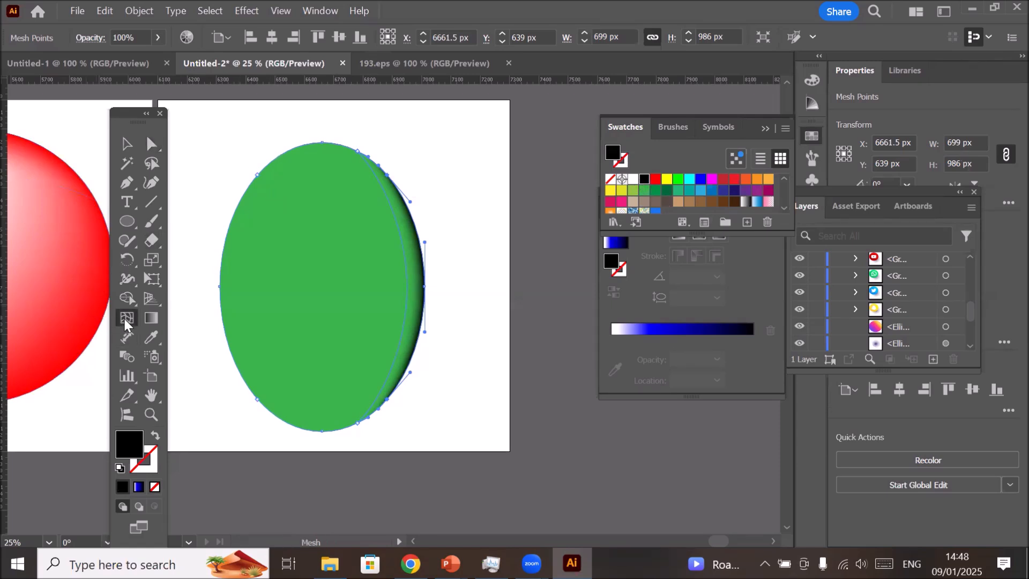
pyautogui.click(273, 190)
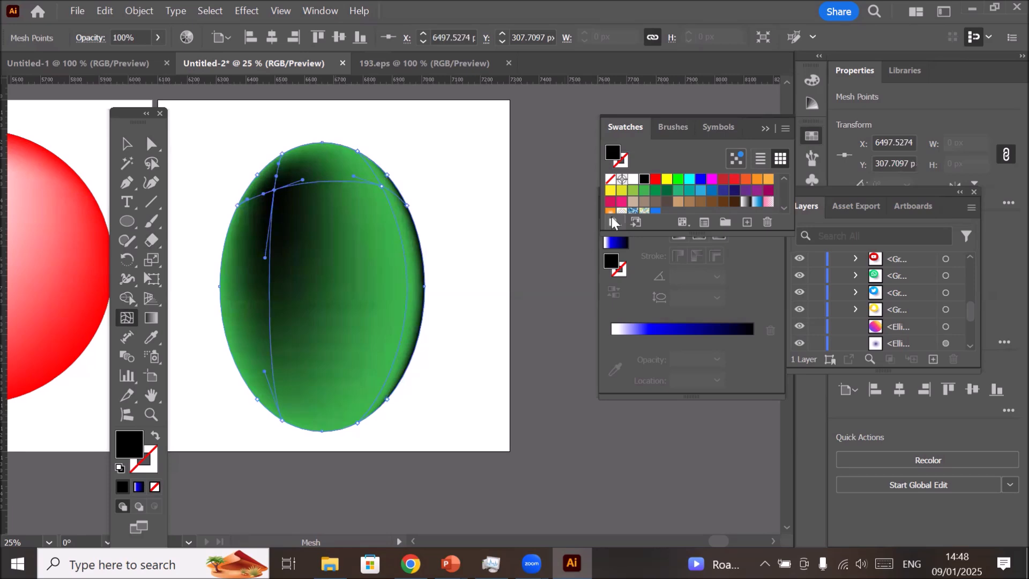
pyautogui.click(633, 179)
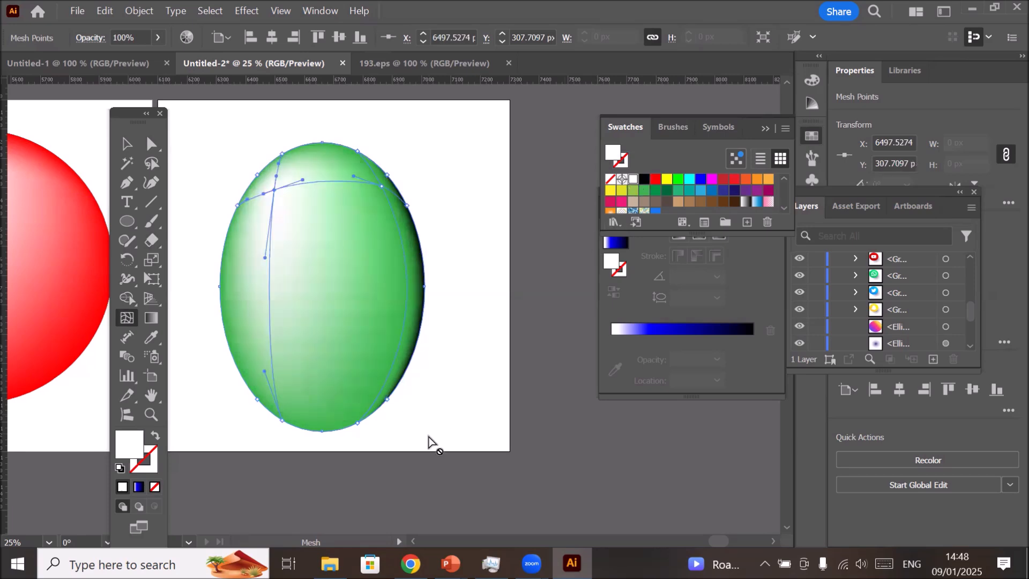
pyautogui.click(127, 144)
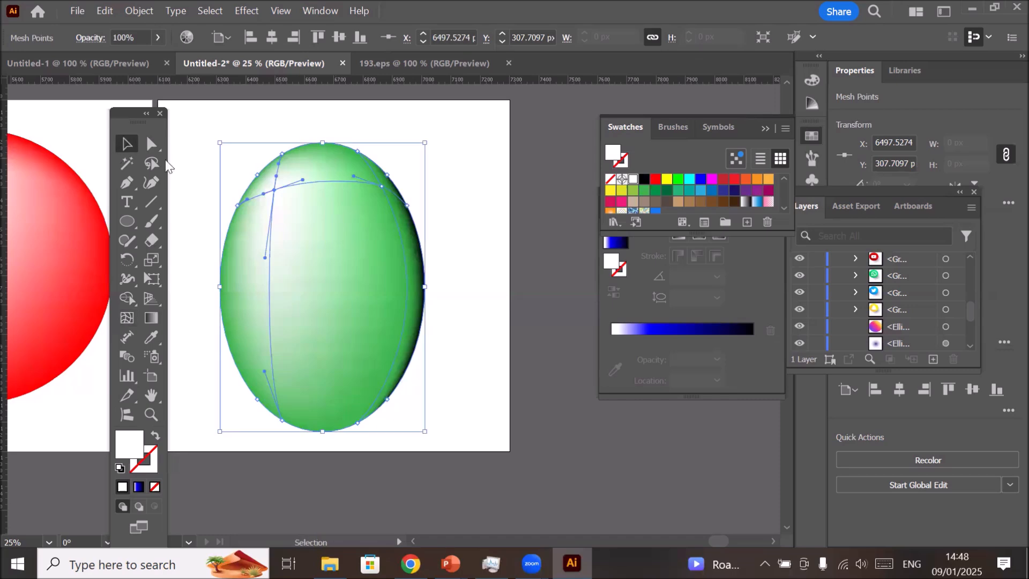
pyautogui.click(475, 319)
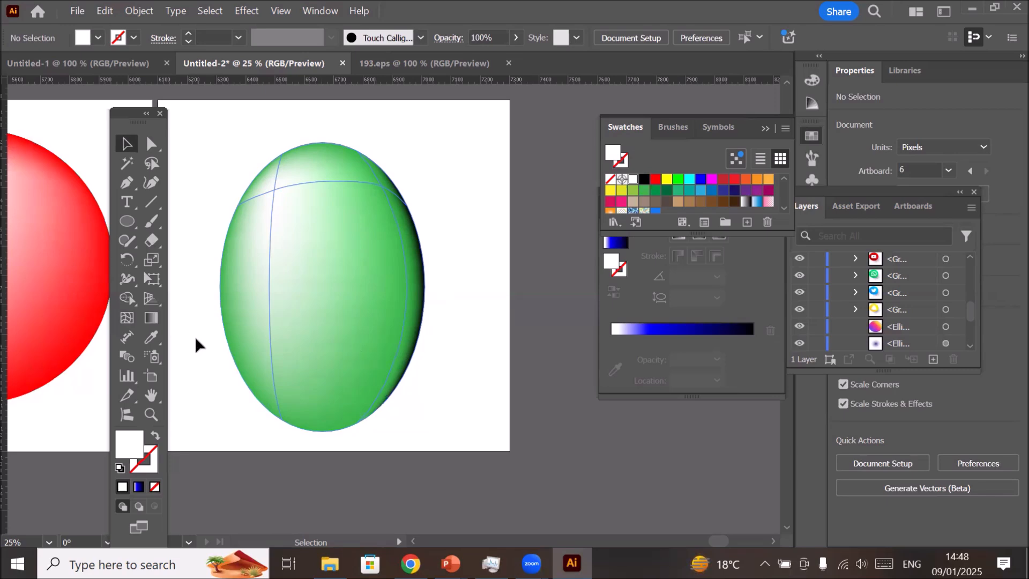
# - Add another vertical mesh line to the ellipse, starting on its top edge just right of centre
pyautogui.click(127, 318)
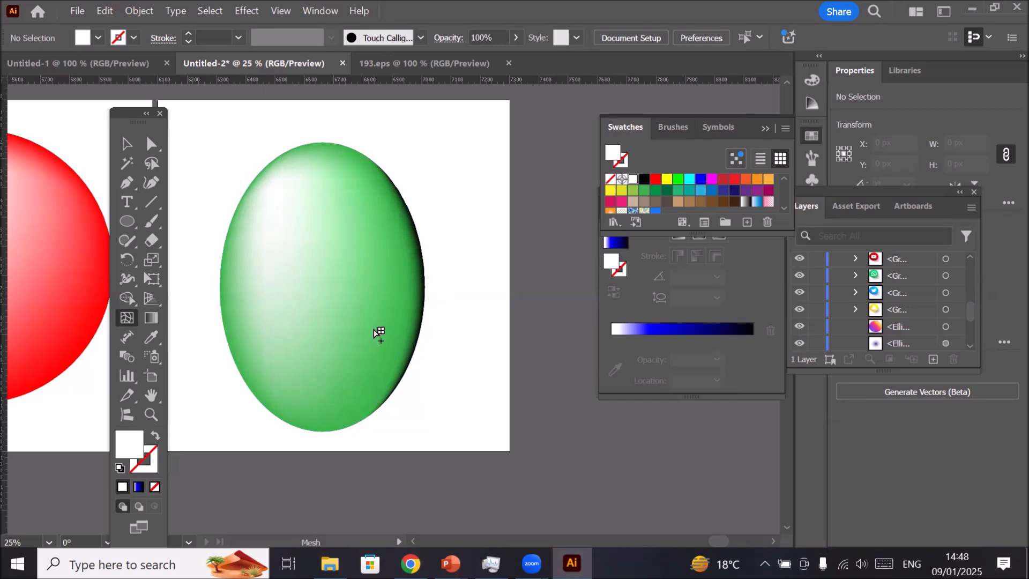
pyautogui.click(340, 144)
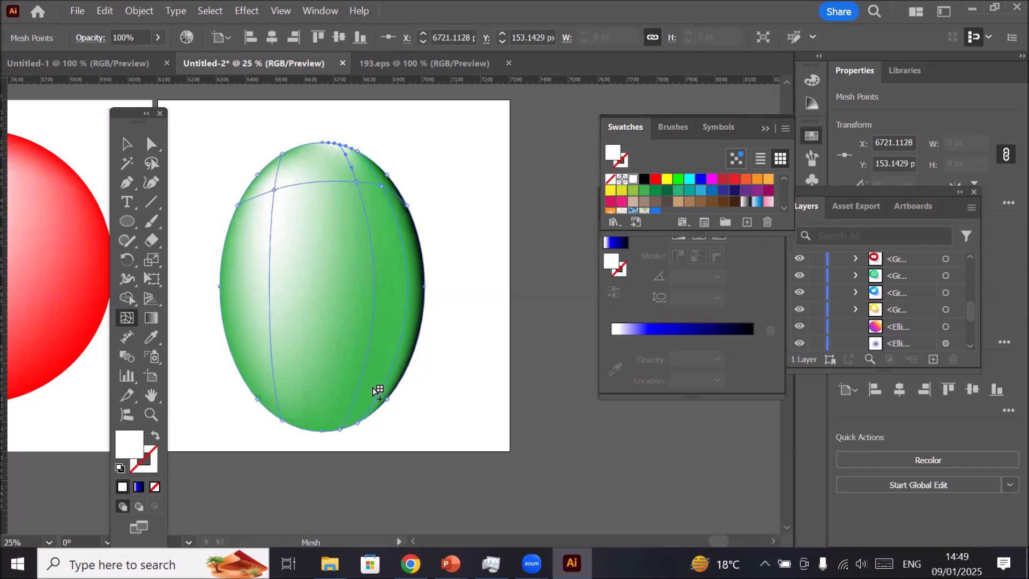
pyautogui.click(357, 182)
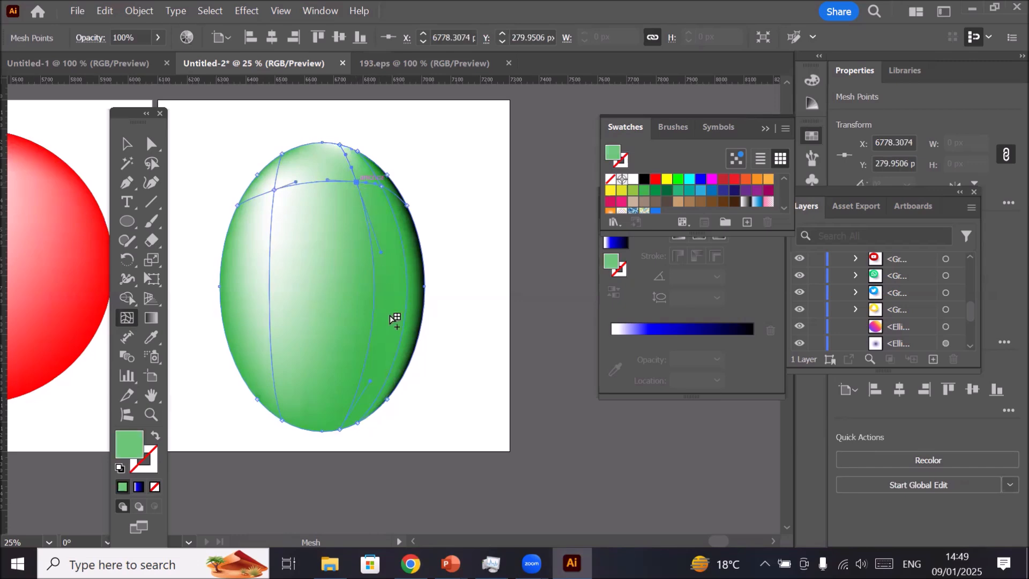
pyautogui.click(340, 429)
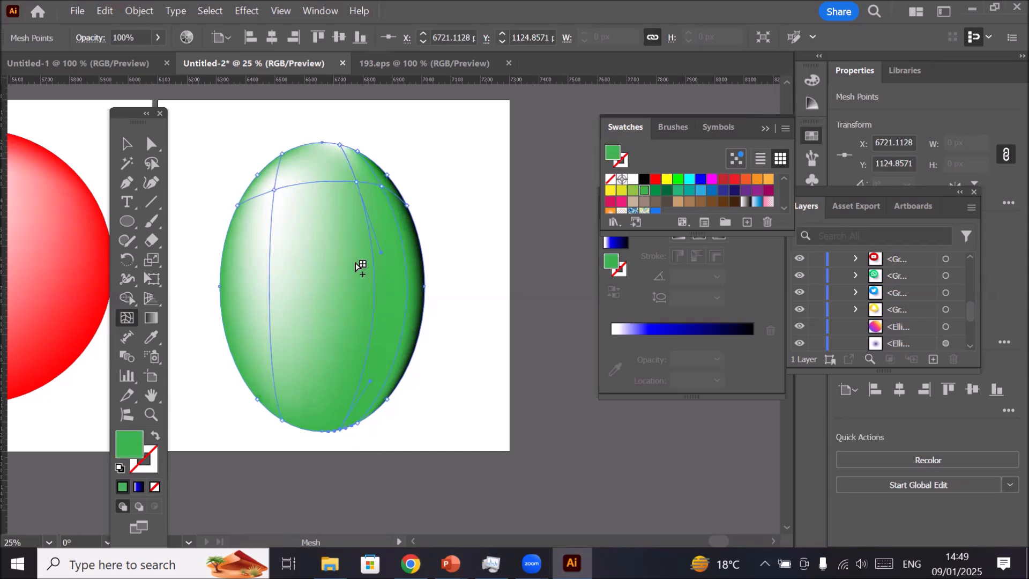
# - Colour the new mesh line's upper crossing point and bottom point yellow-green (R=140 G=198 B=63), and deselect the ellipse
pyautogui.click(152, 144)
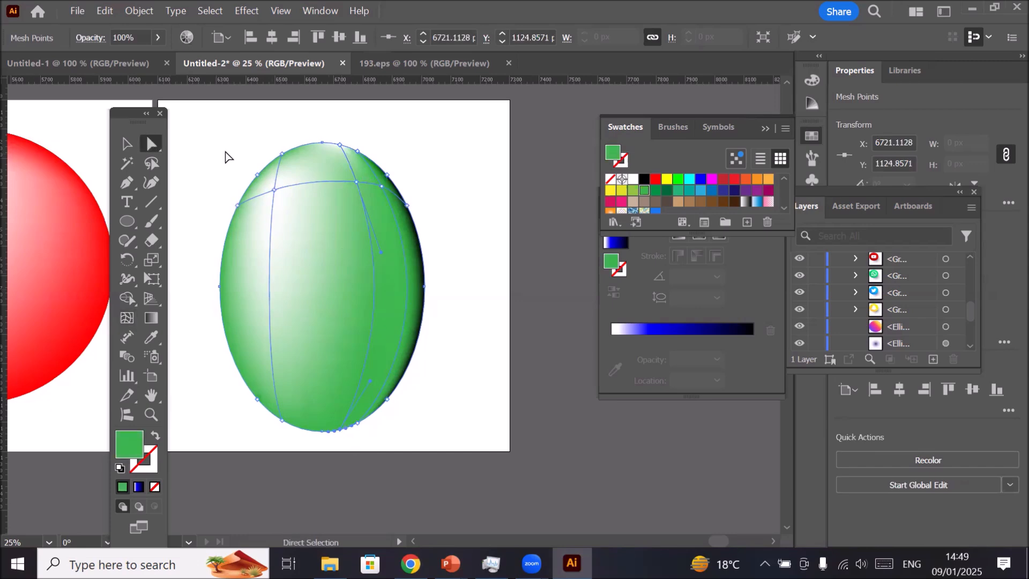
pyautogui.click(356, 183)
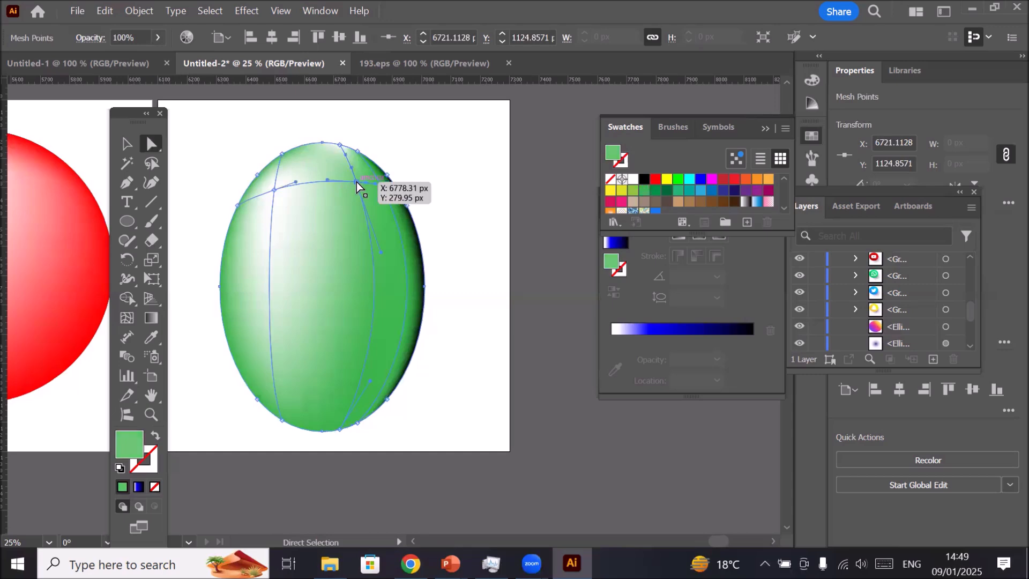
pyautogui.keyDown('shift'); pyautogui.click(340, 430); pyautogui.keyUp('shift')
pyautogui.hotkey('ctrl', 'a')
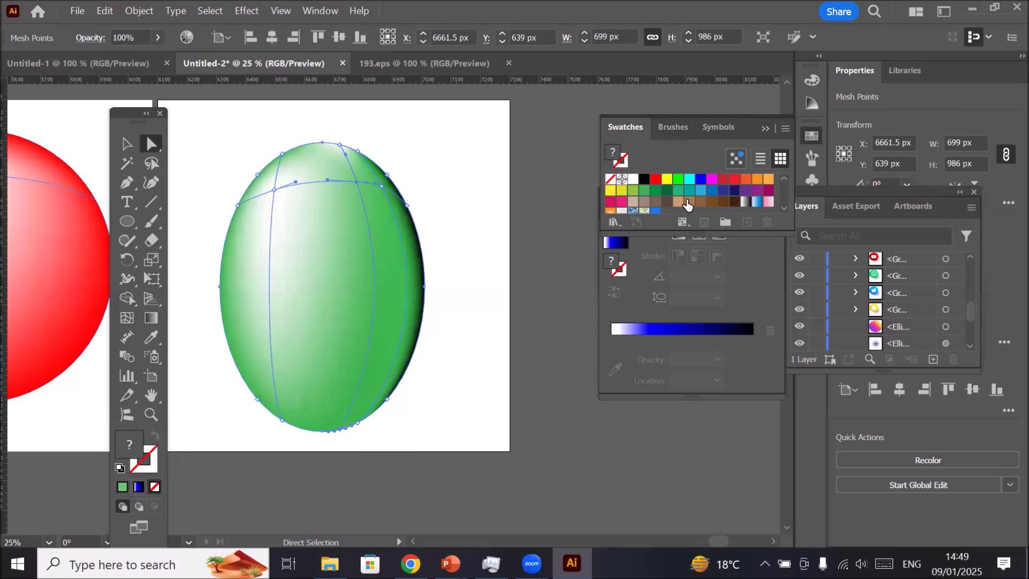
pyautogui.click(668, 191)
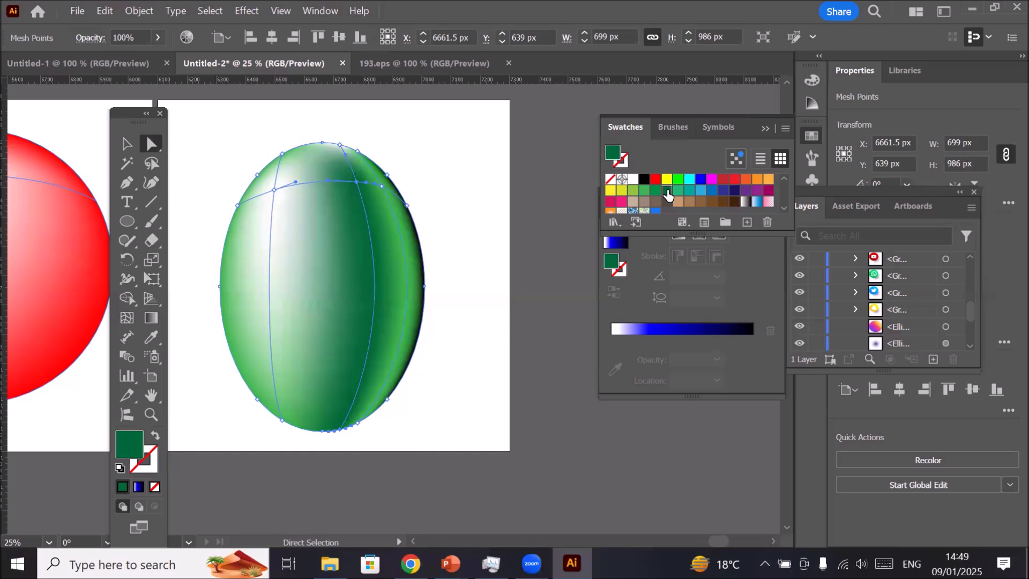
pyautogui.click(611, 191)
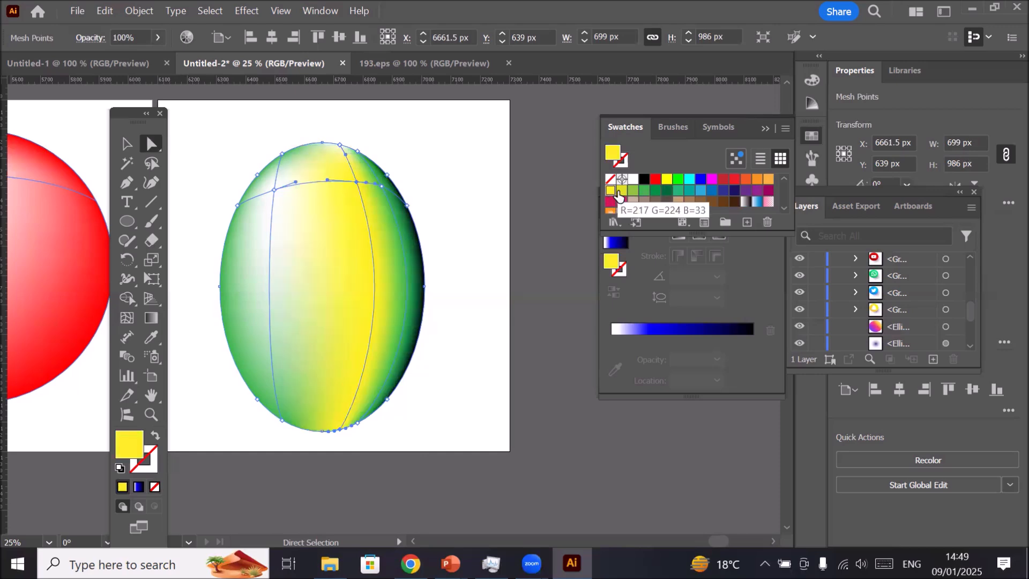
pyautogui.click(620, 192)
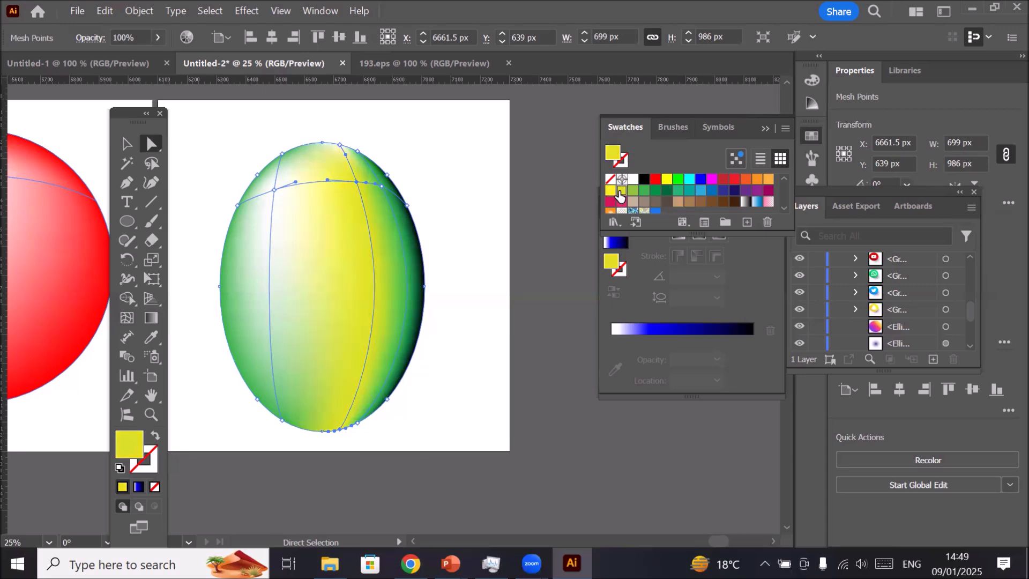
pyautogui.click(631, 193)
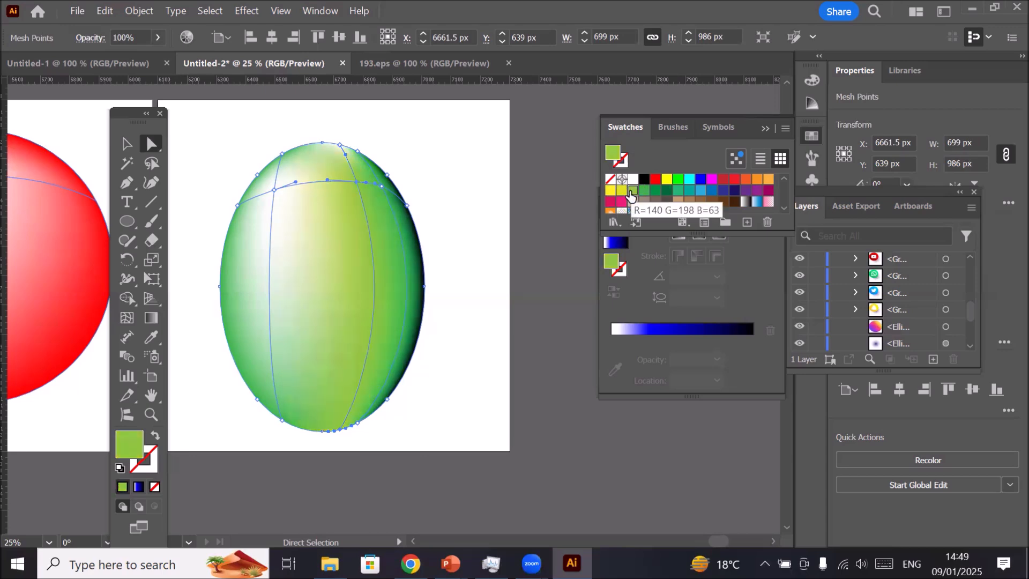
pyautogui.click(449, 254)
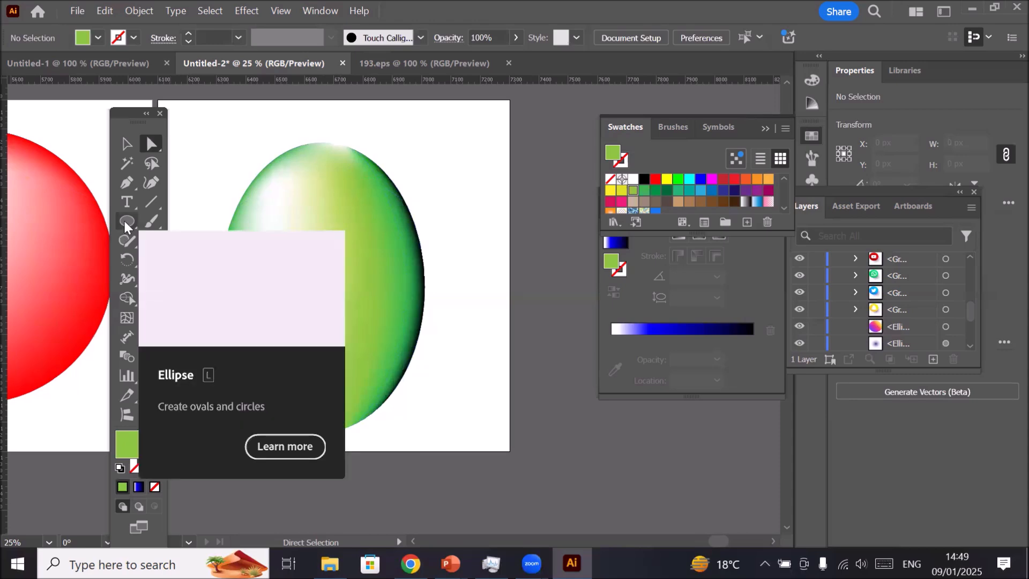
# - Move the shaded ellipse down and left, and draw a narrow yellow-green ellipse about 105 x 290 px in the artboard's upper-right area
pyautogui.click(127, 146)
pyautogui.moveTo(346, 215); pyautogui.dragTo(252, 241)
pyautogui.moveTo(445, 149); pyautogui.dragTo(474, 233)
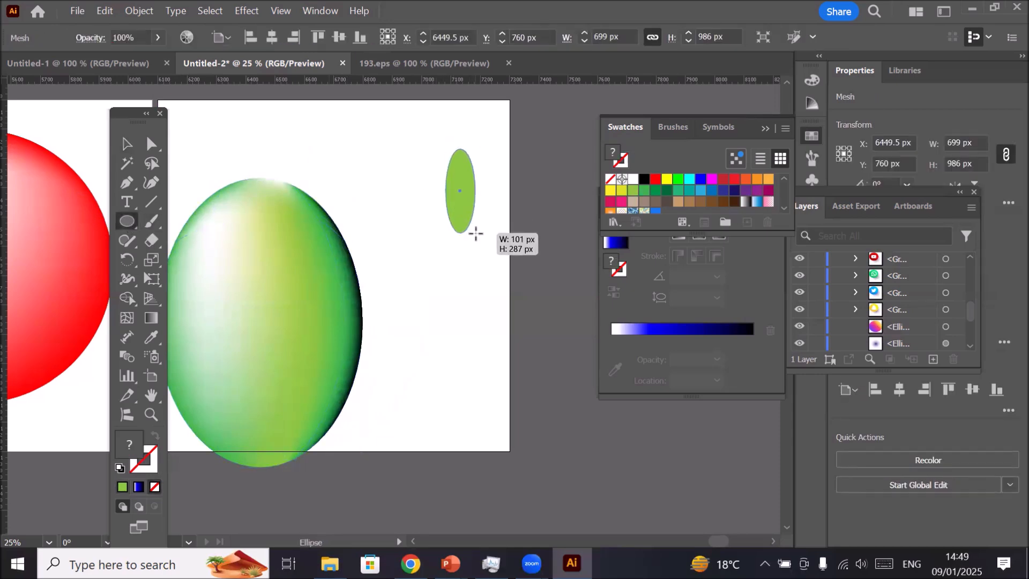
pyautogui.moveTo(476, 233); pyautogui.dragTo(477, 234)
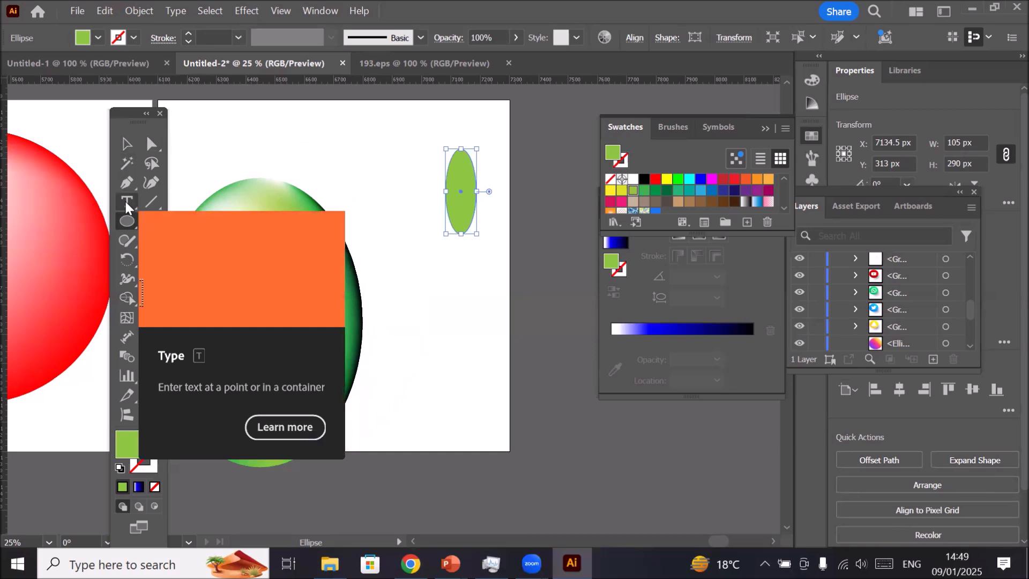
# - Convert the narrow ellipse's top and bottom anchor points to sharp corners to form a leaf shape
pyautogui.click(125, 183)
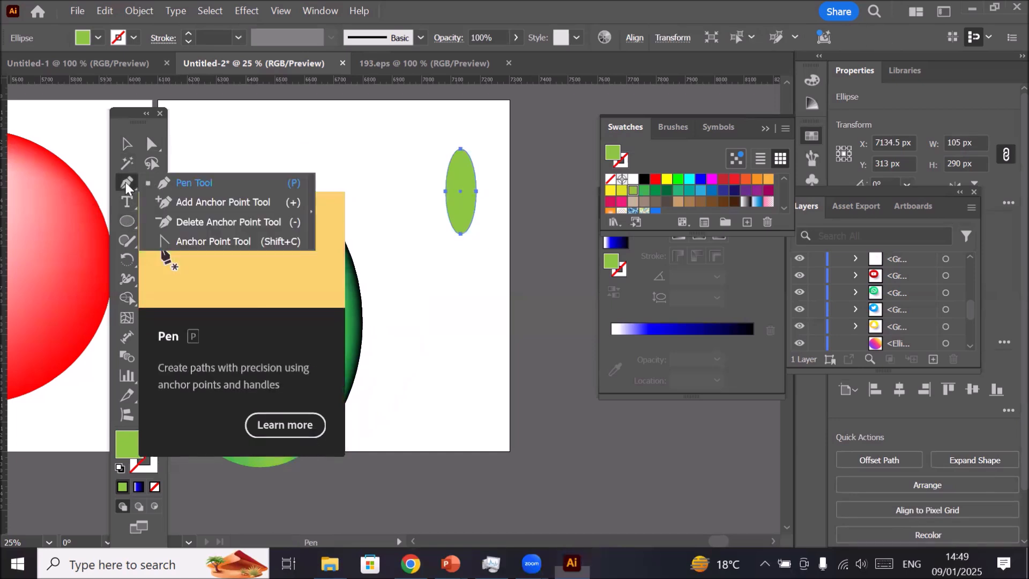
pyautogui.click(213, 242)
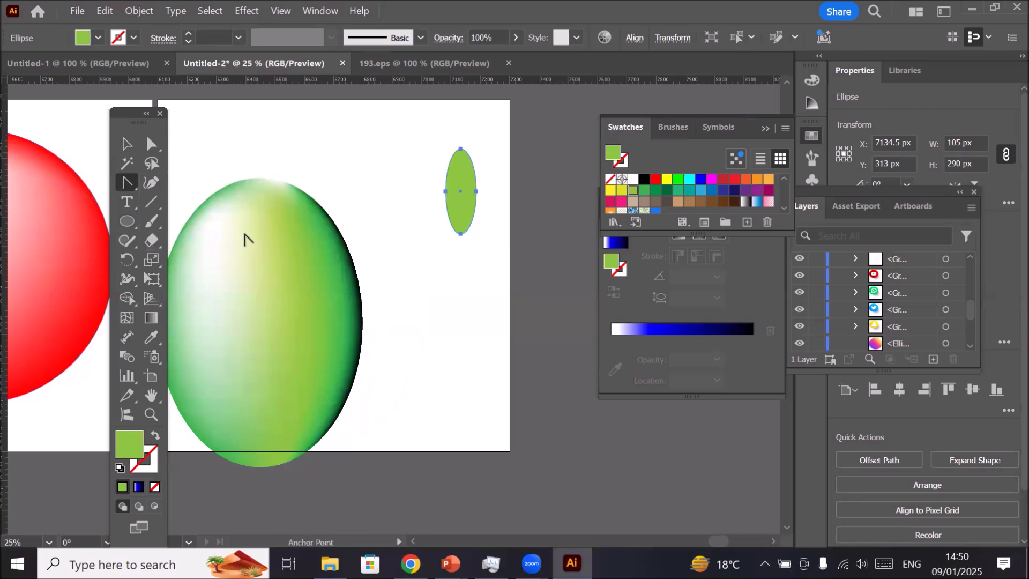
pyautogui.click(460, 149)
pyautogui.click(461, 234)
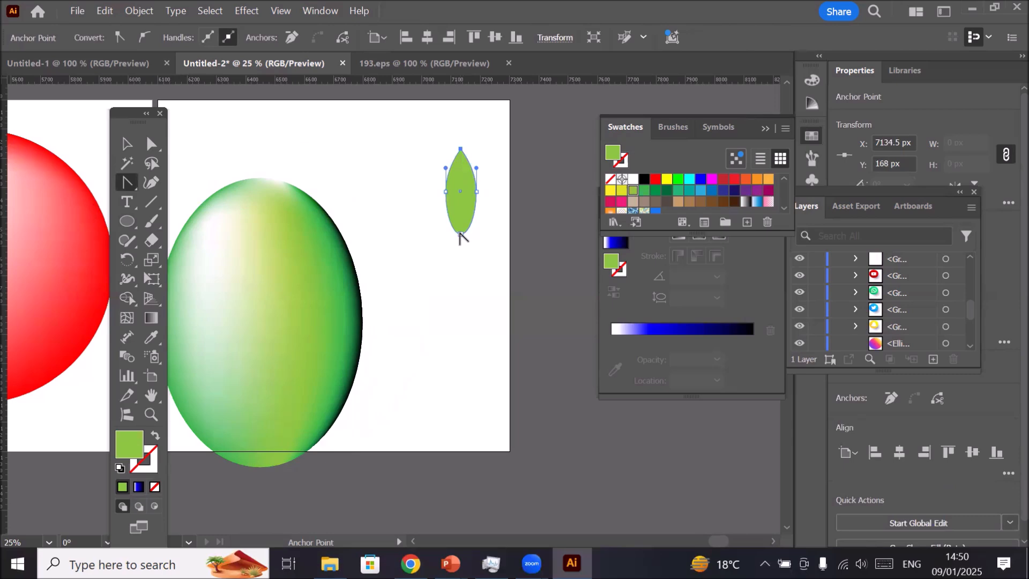
pyautogui.click(461, 233)
pyautogui.scroll(3, 473, 160)
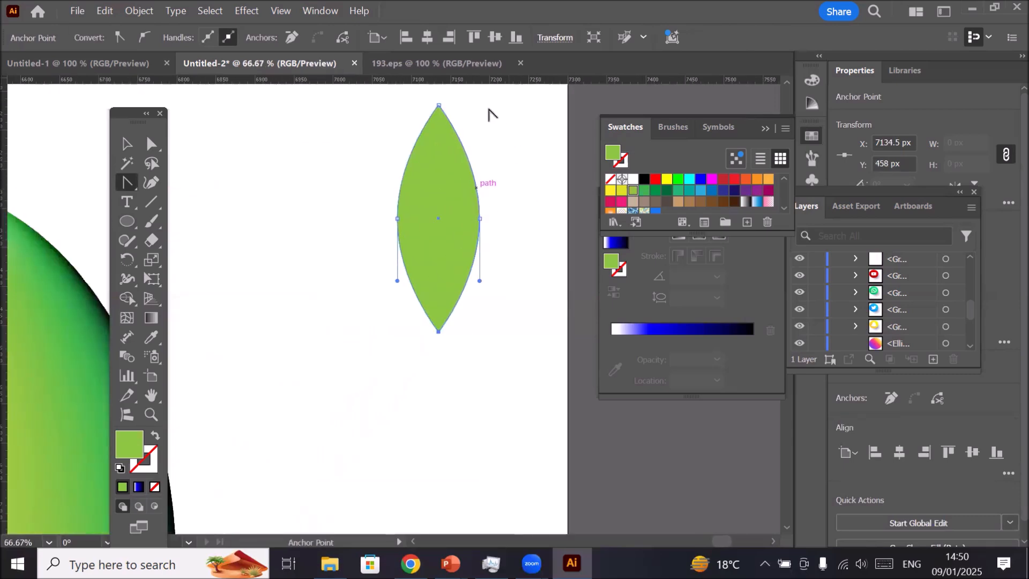
# - Add three vertical mesh lines to the leaf: one through its centre and one on either side running tip to tip
pyautogui.click(134, 320)
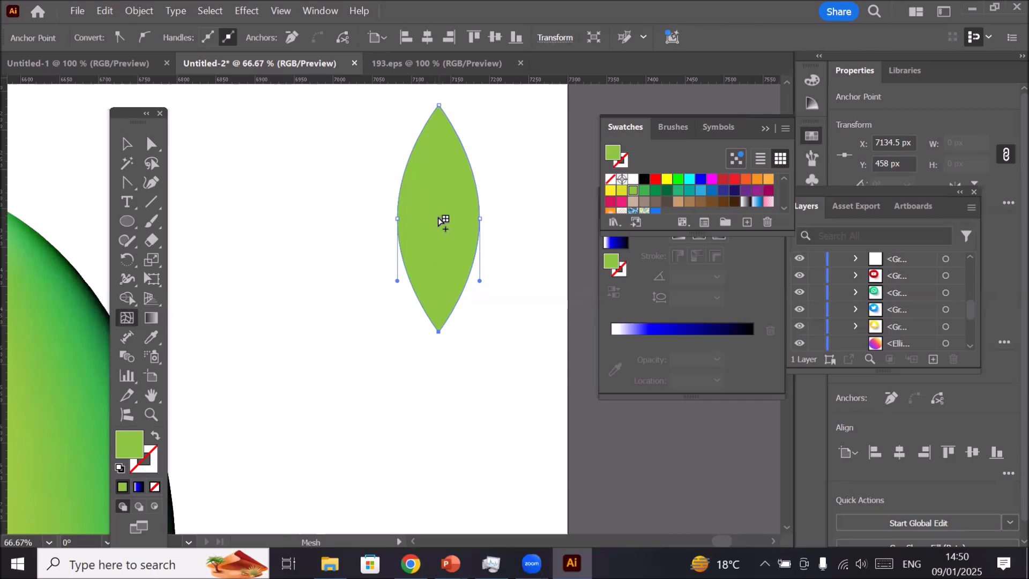
pyautogui.click(439, 107)
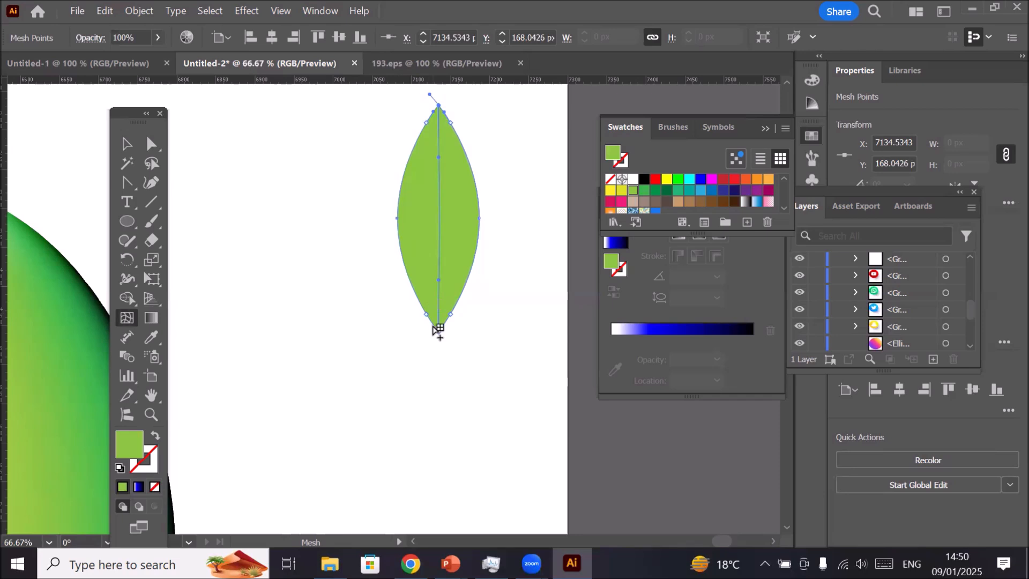
pyautogui.click(435, 328)
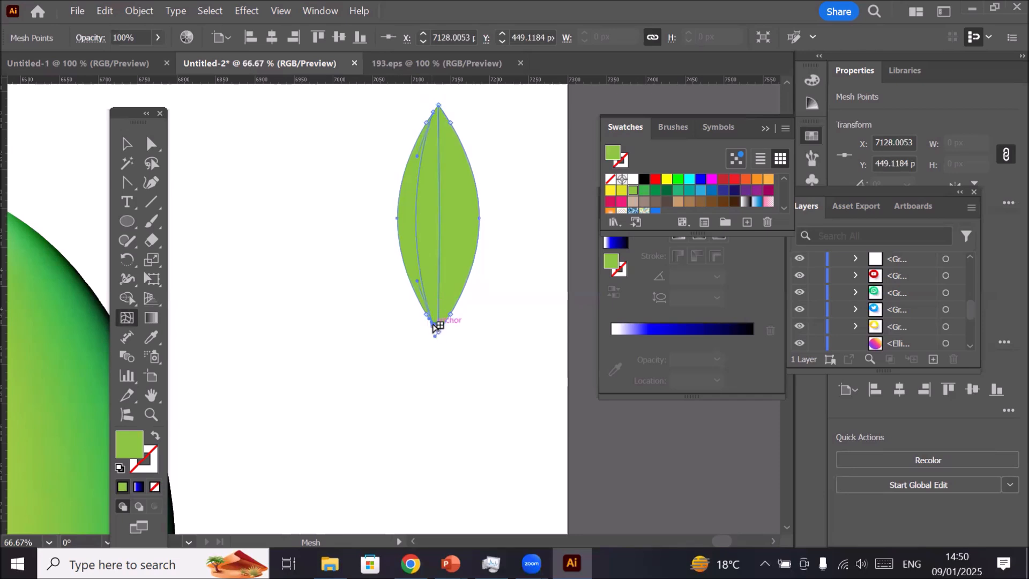
pyautogui.click(450, 322)
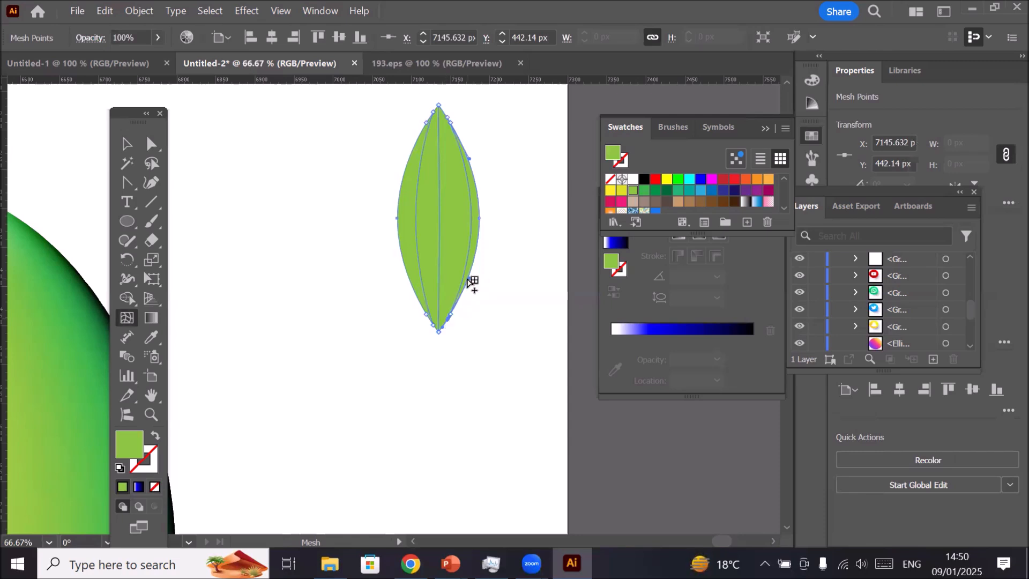
# - Pull the lower and upper handles of the leaf's right-hand mesh line inward, away from the leaf's edge
pyautogui.moveTo(469, 281); pyautogui.dragTo(460, 278)
pyautogui.click(467, 156)
pyautogui.hotkey('ctrl', 'z')
pyautogui.moveTo(469, 158); pyautogui.dragTo(461, 162)
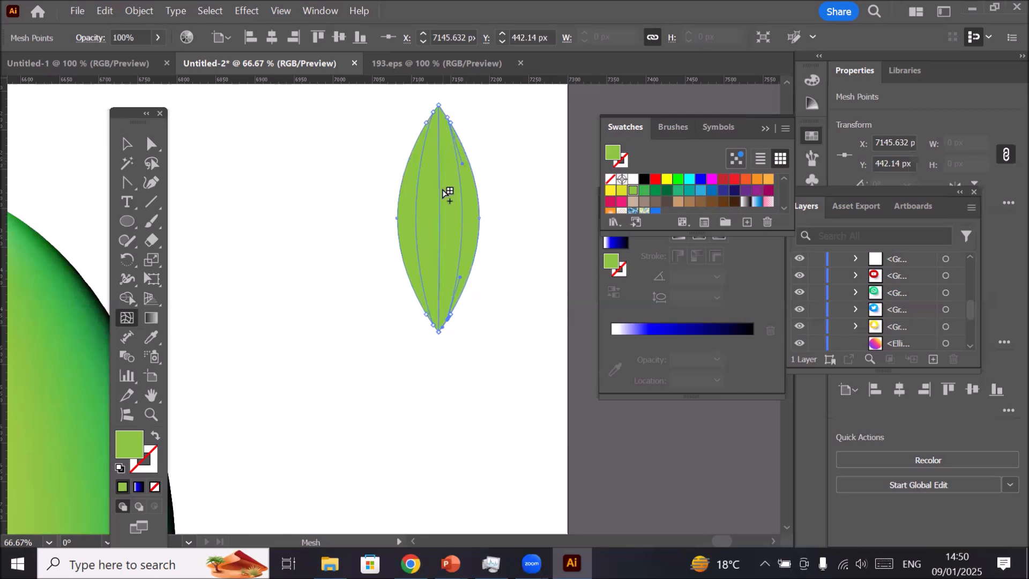
# - Colour the mesh points at the leaf's bottom and top tips white to form a central highlight, and deselect the leaf
pyautogui.click(439, 107)
pyautogui.click(438, 333)
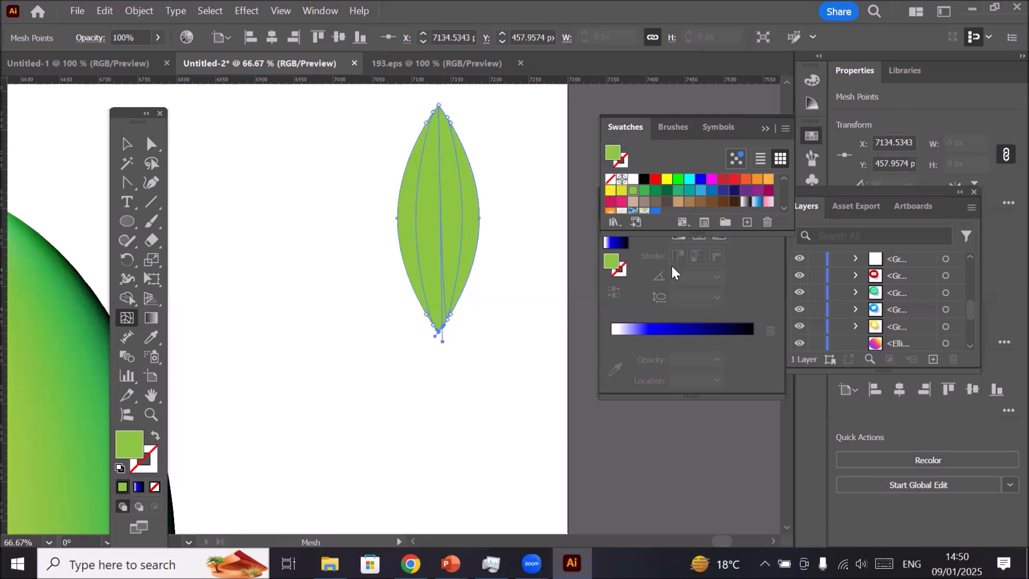
pyautogui.click(632, 181)
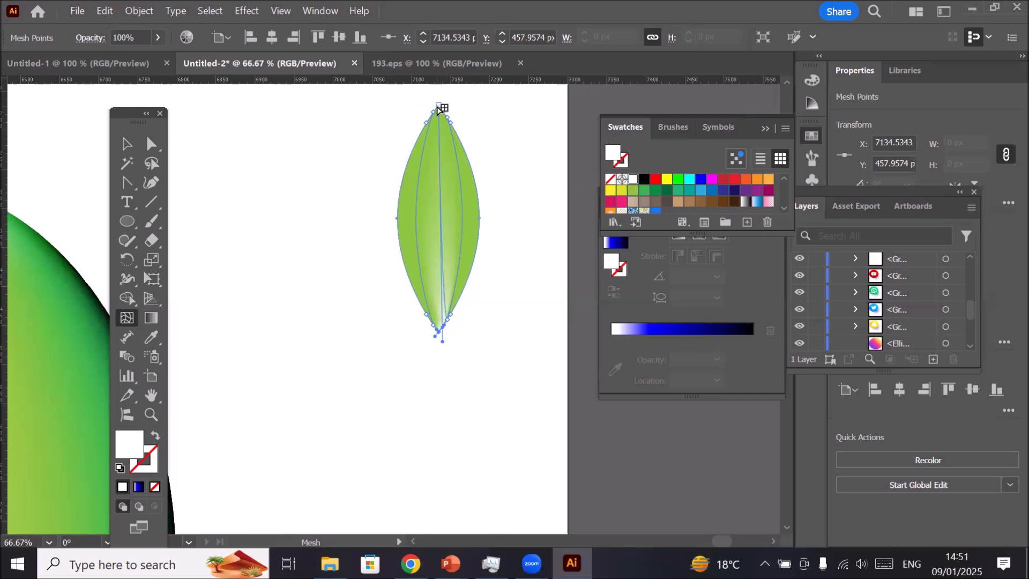
pyautogui.click(439, 107)
pyautogui.click(633, 179)
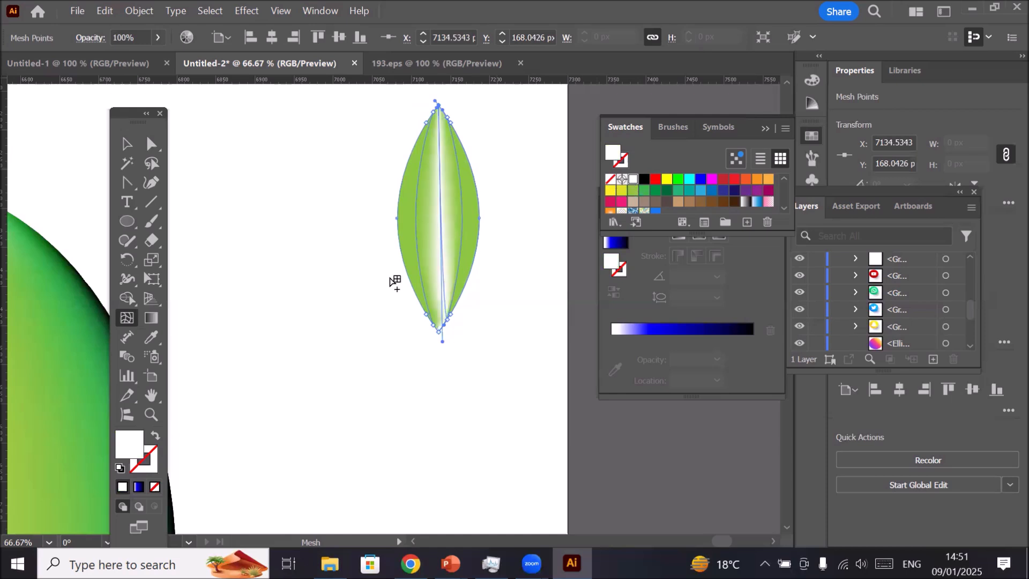
pyautogui.click(128, 144)
pyautogui.click(338, 249)
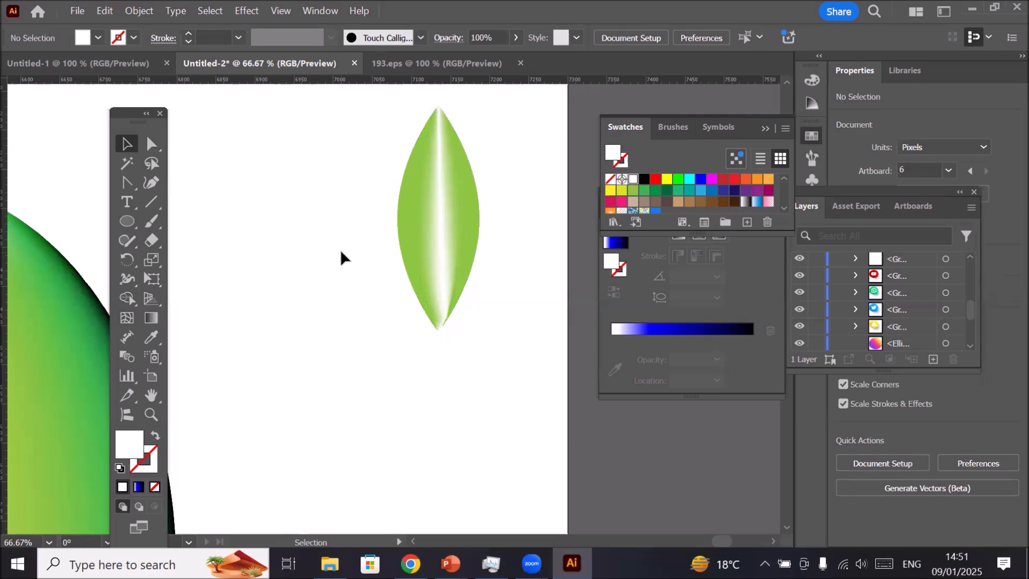
# - Shift the leaf's top tip to the right, bend the inner mesh lines' handles toward the central highlight, and deselect the leaf
pyautogui.click(151, 143)
pyautogui.click(437, 133)
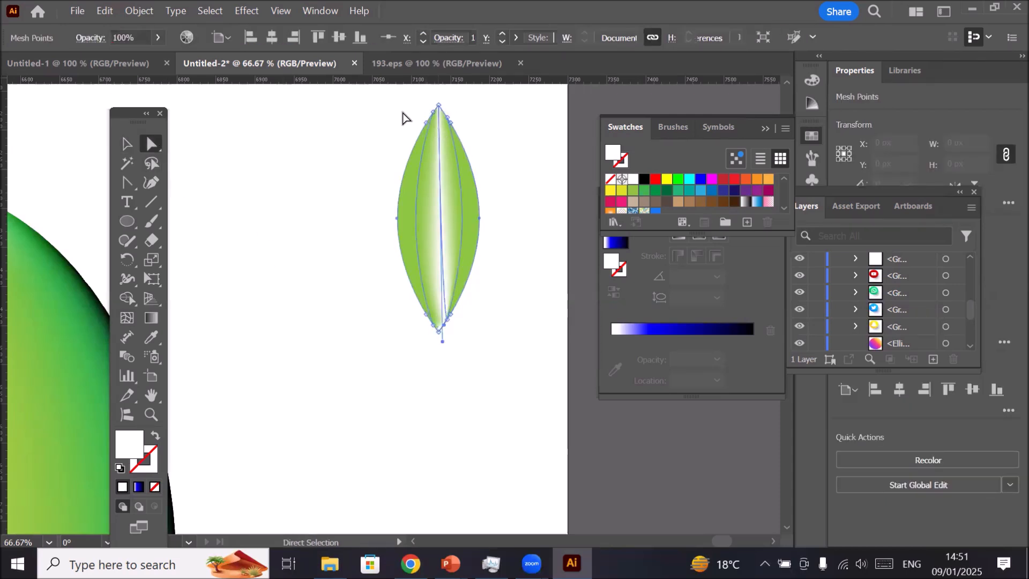
pyautogui.moveTo(439, 106); pyautogui.dragTo(461, 107)
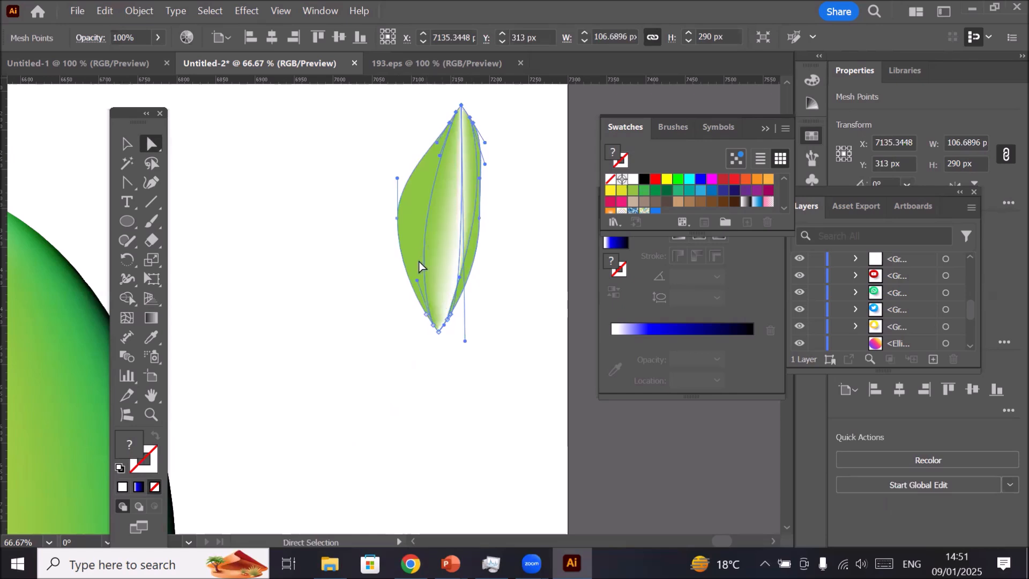
pyautogui.moveTo(418, 280); pyautogui.dragTo(441, 284)
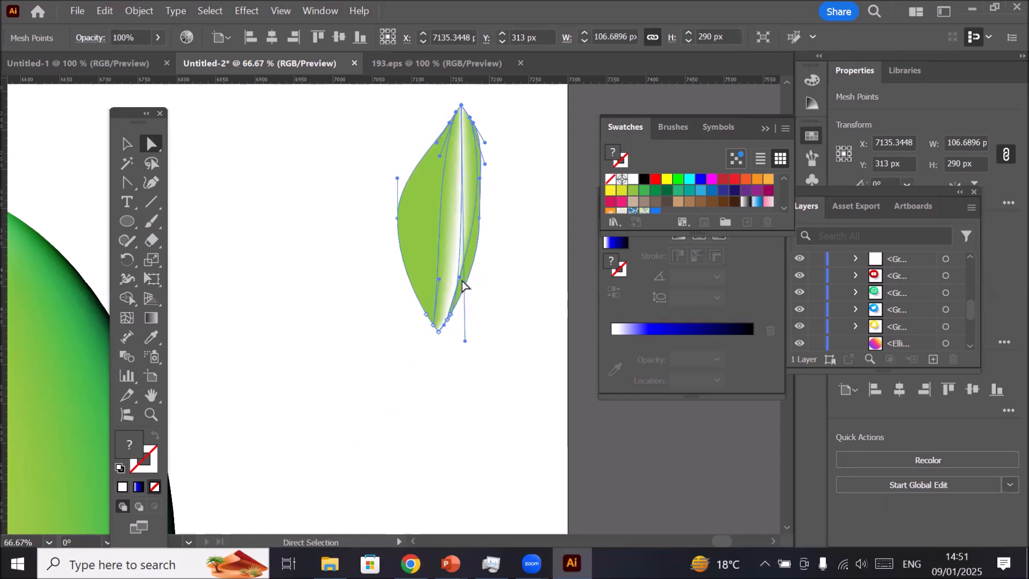
pyautogui.moveTo(462, 283); pyautogui.dragTo(449, 274)
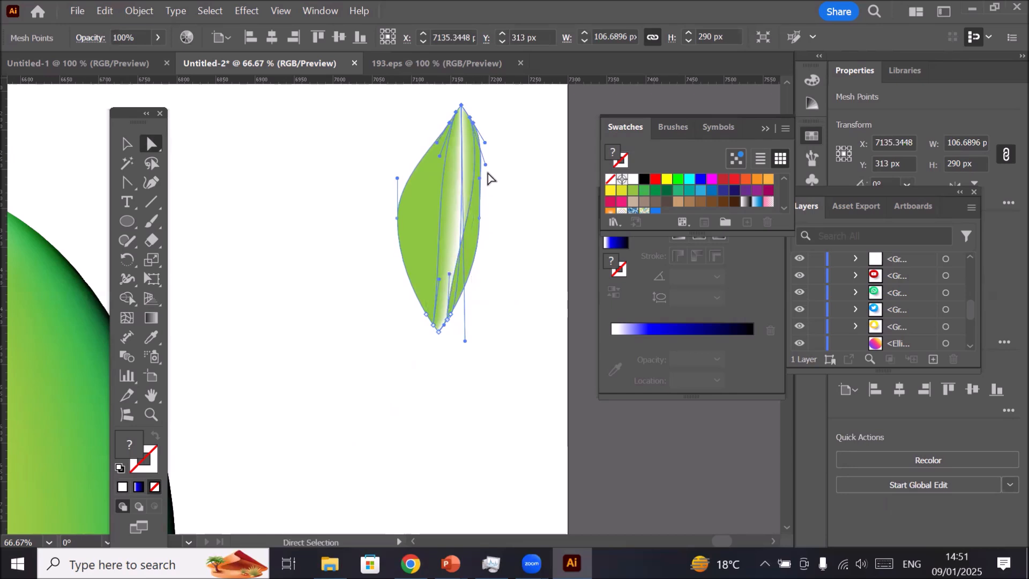
pyautogui.moveTo(488, 168); pyautogui.dragTo(475, 173)
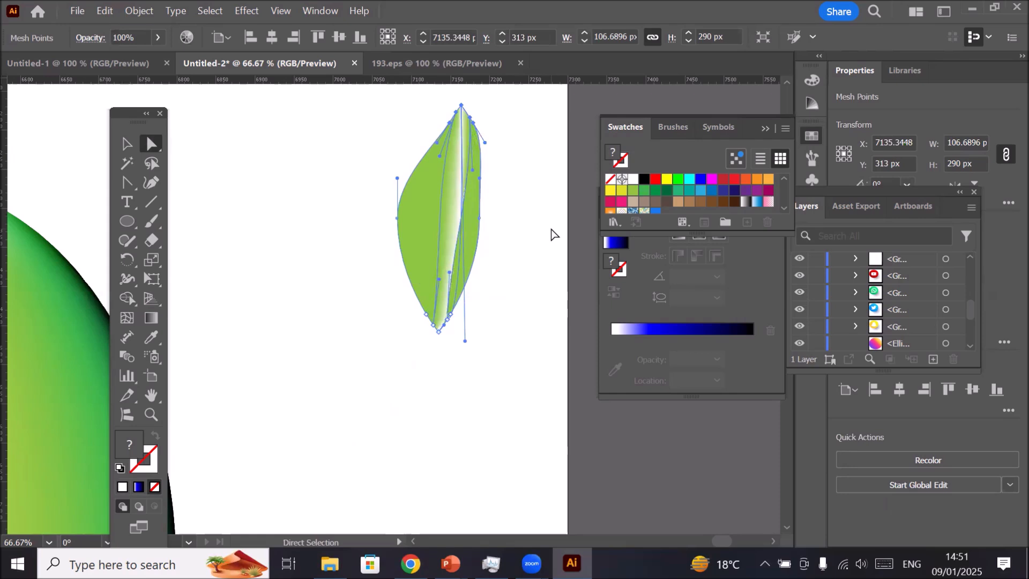
pyautogui.click(529, 246)
# - Move the leaf about 657 px left and 66 px up onto the top of the green shaded ellipse, and deselect it
pyautogui.scroll(-2, 443, 292)
pyautogui.scroll(-2, 437, 289)
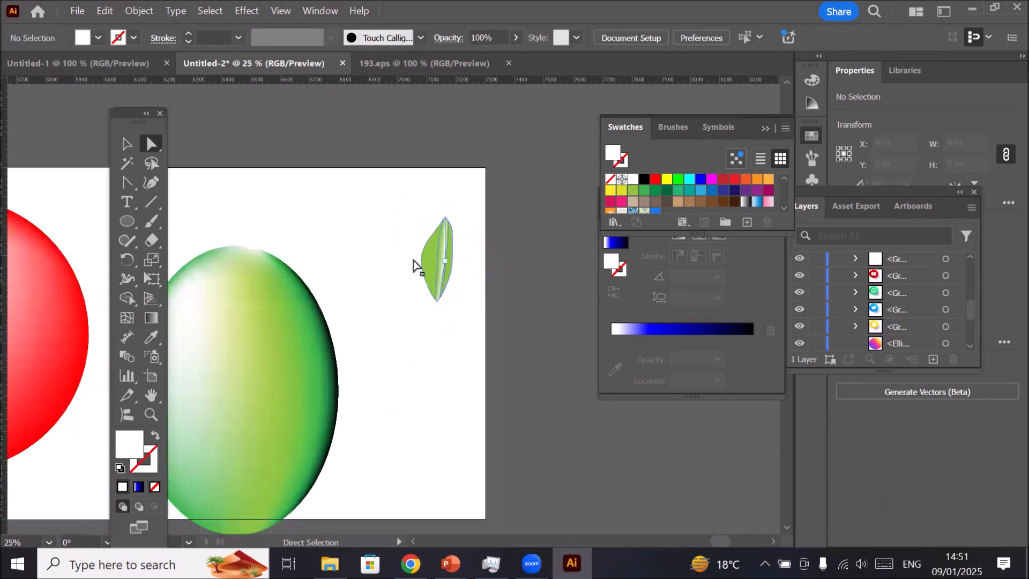
pyautogui.click(127, 143)
pyautogui.moveTo(435, 256); pyautogui.dragTo(239, 236)
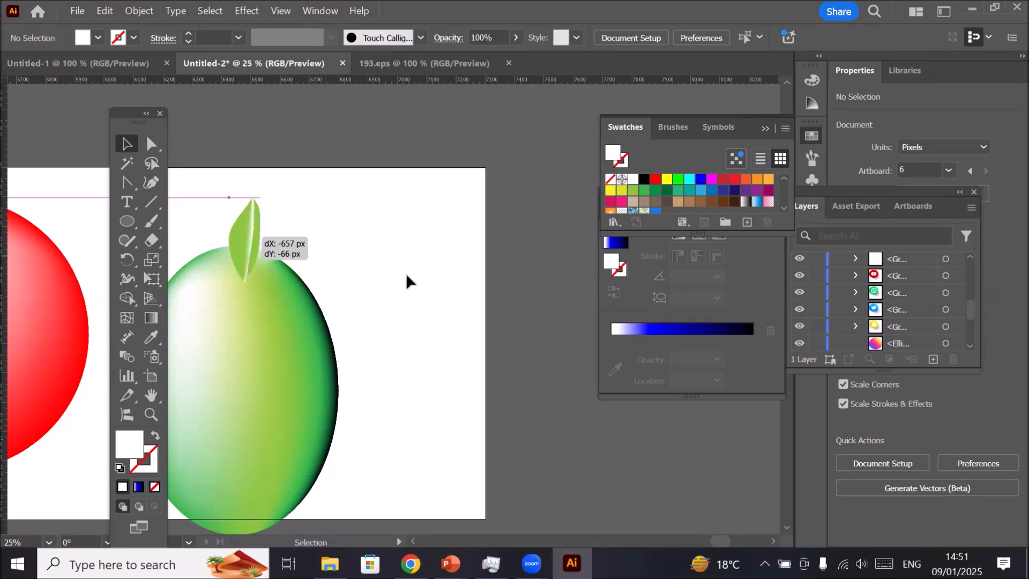
pyautogui.click(412, 289)
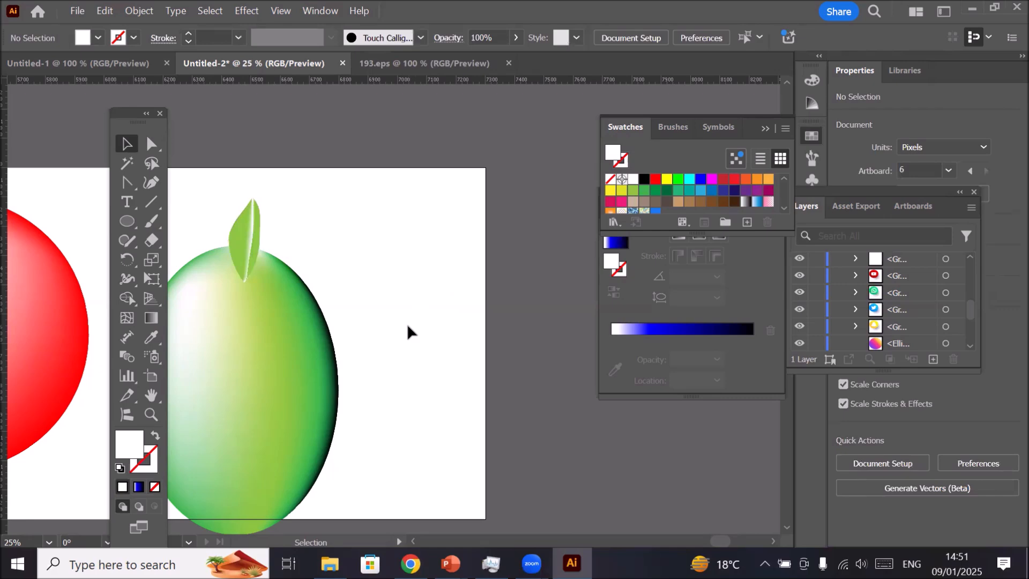
pyautogui.moveTo(382, 365); pyautogui.dragTo(499, 255)
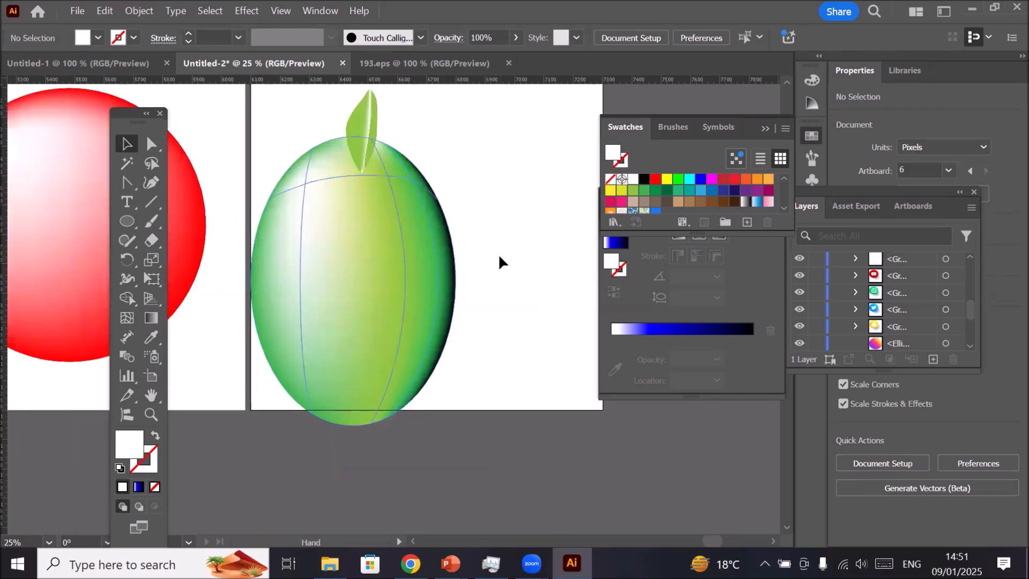